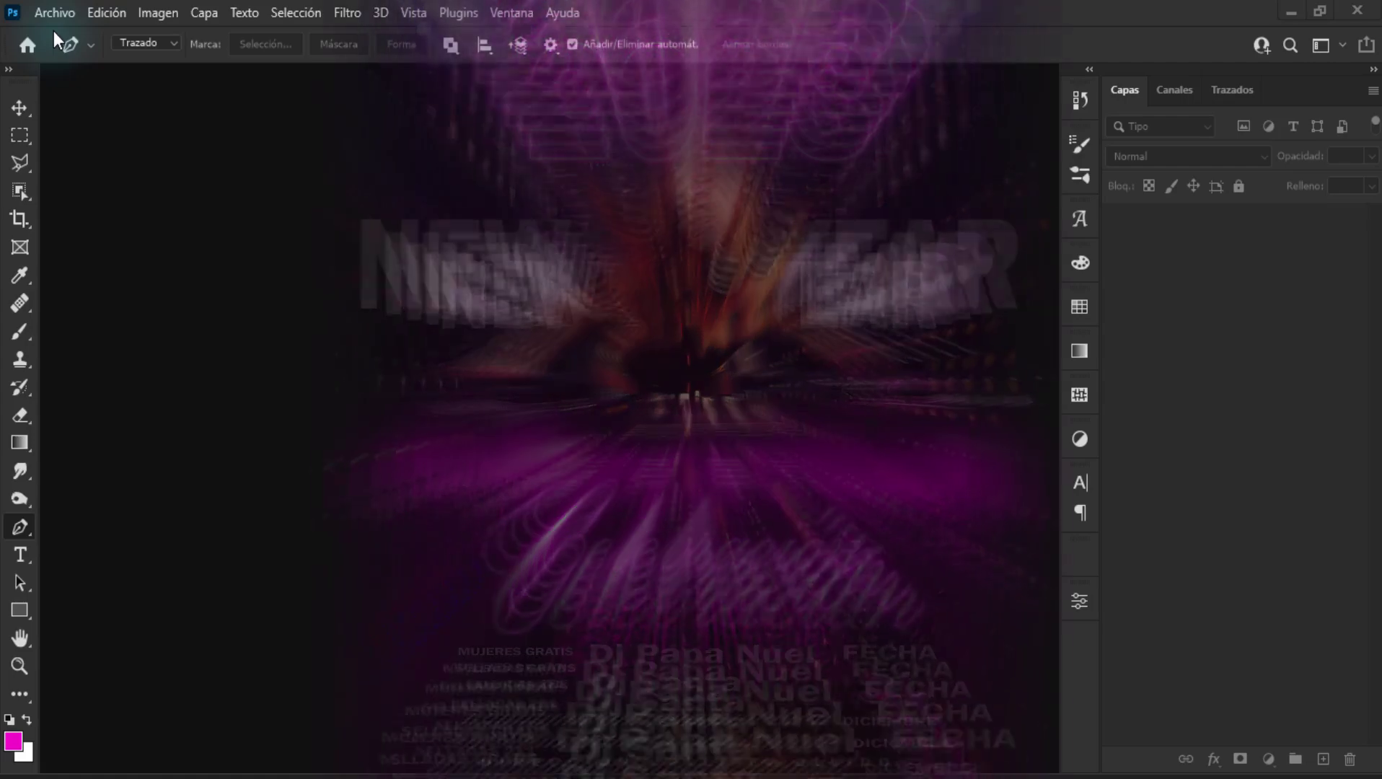
# Step: Open the Archivo (File) menu over the empty Photoshop workspace
pyautogui.click(55, 12)
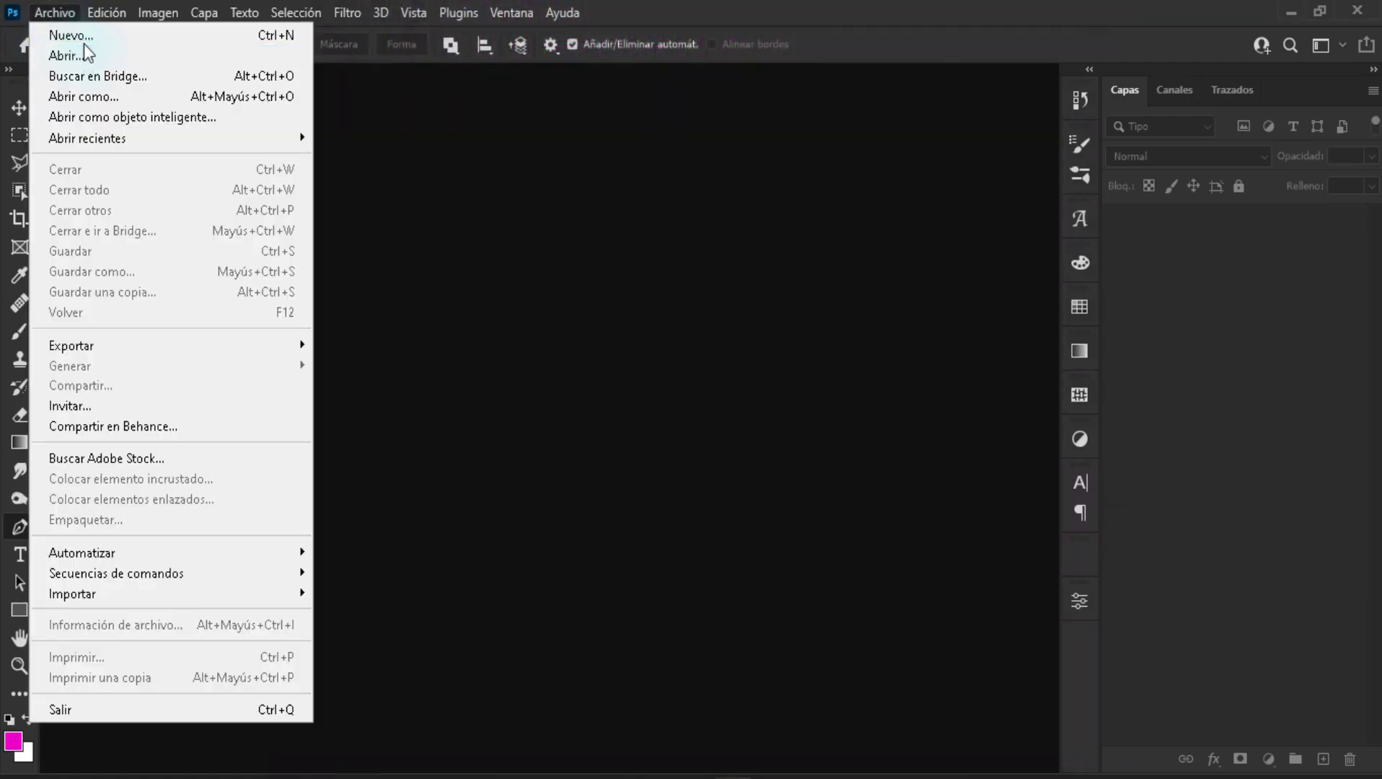
# Step: Start a new document named 'AÑO NUEVO', keeping 21 × 29.7 cm in centimetres
pyautogui.click(83, 36)
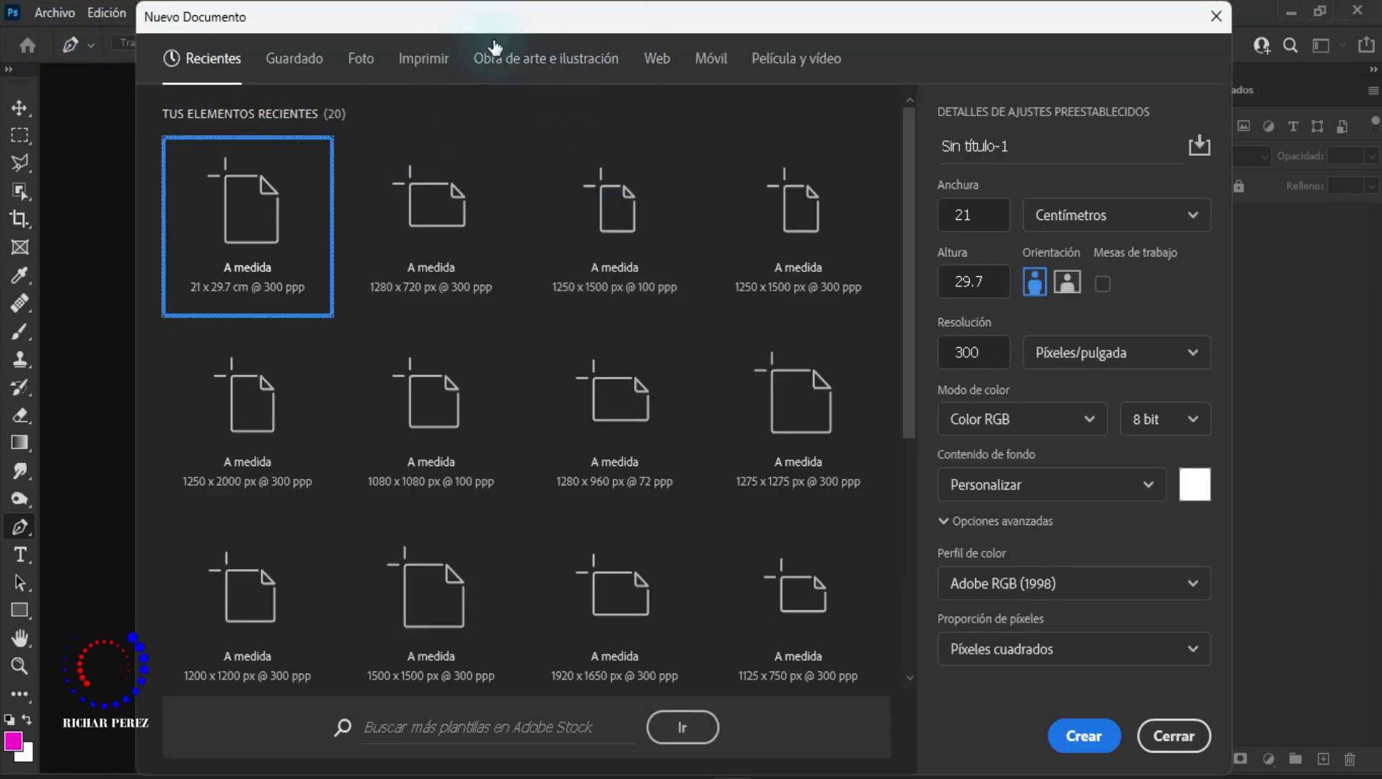
pyautogui.click(1050, 142)
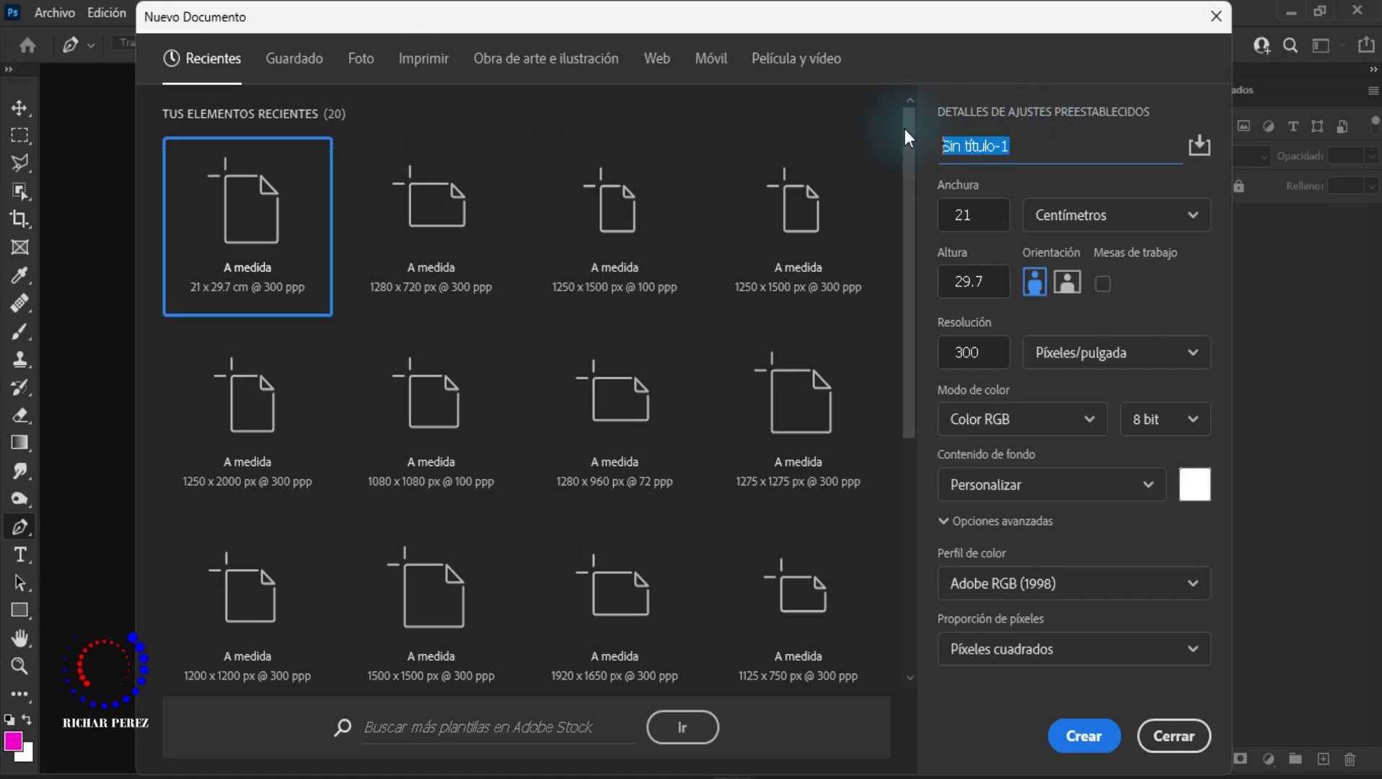
pyautogui.write('AÑO NUEVO')
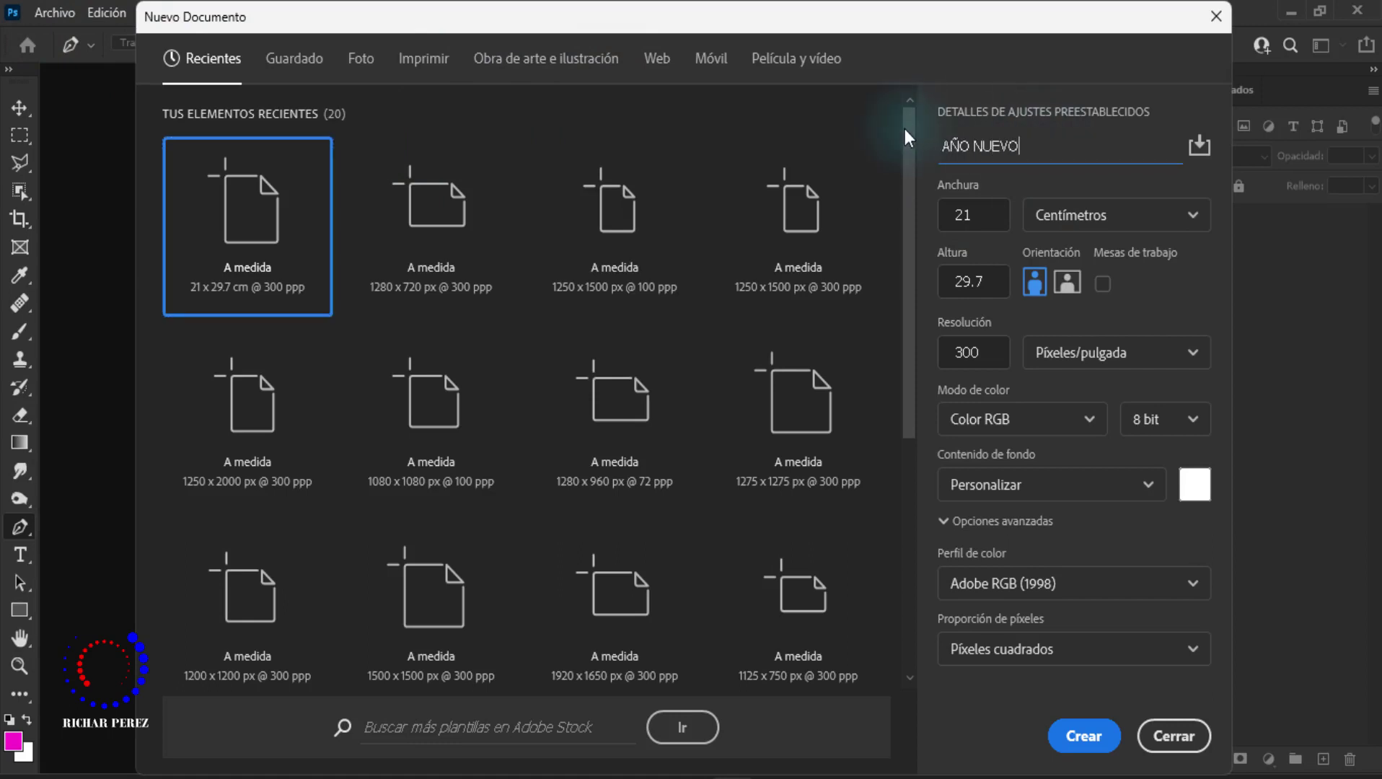
pyautogui.click(982, 215)
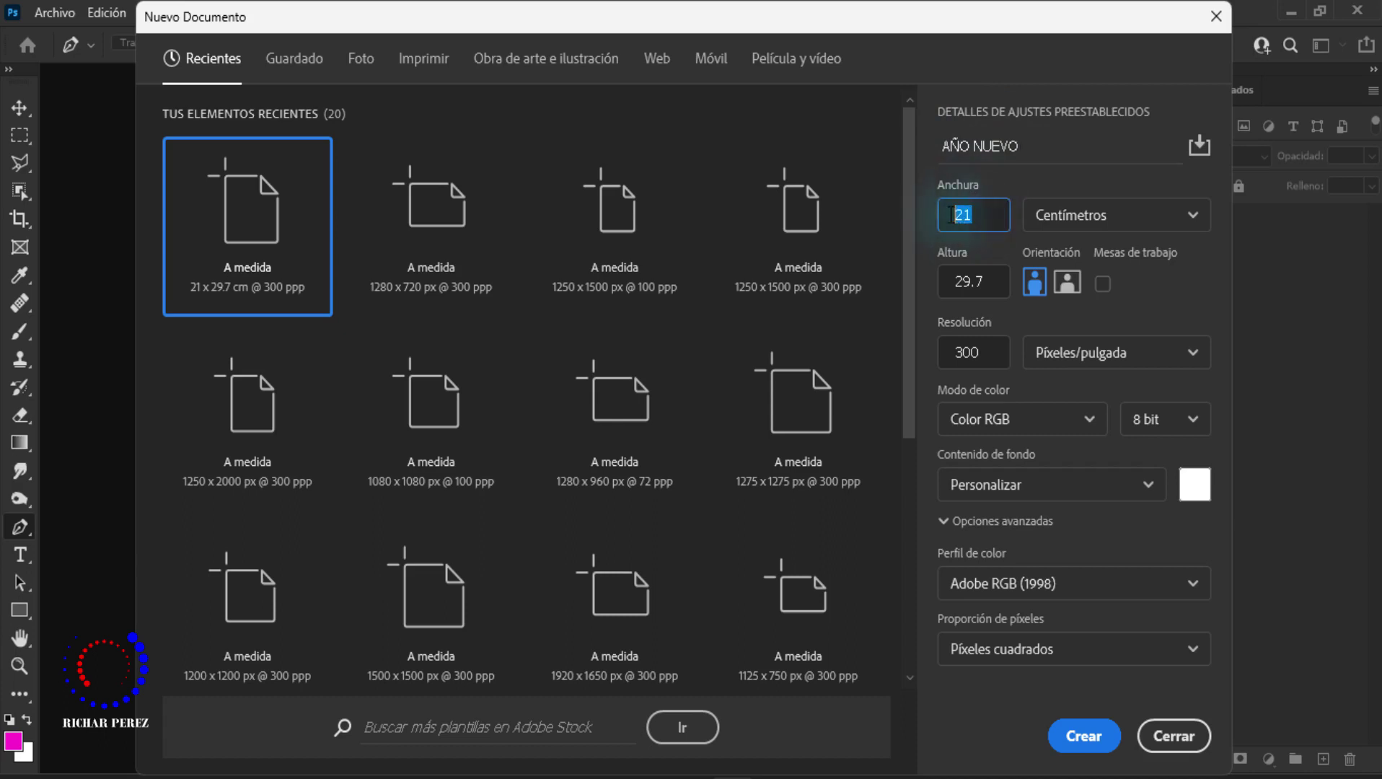
pyautogui.click(998, 281)
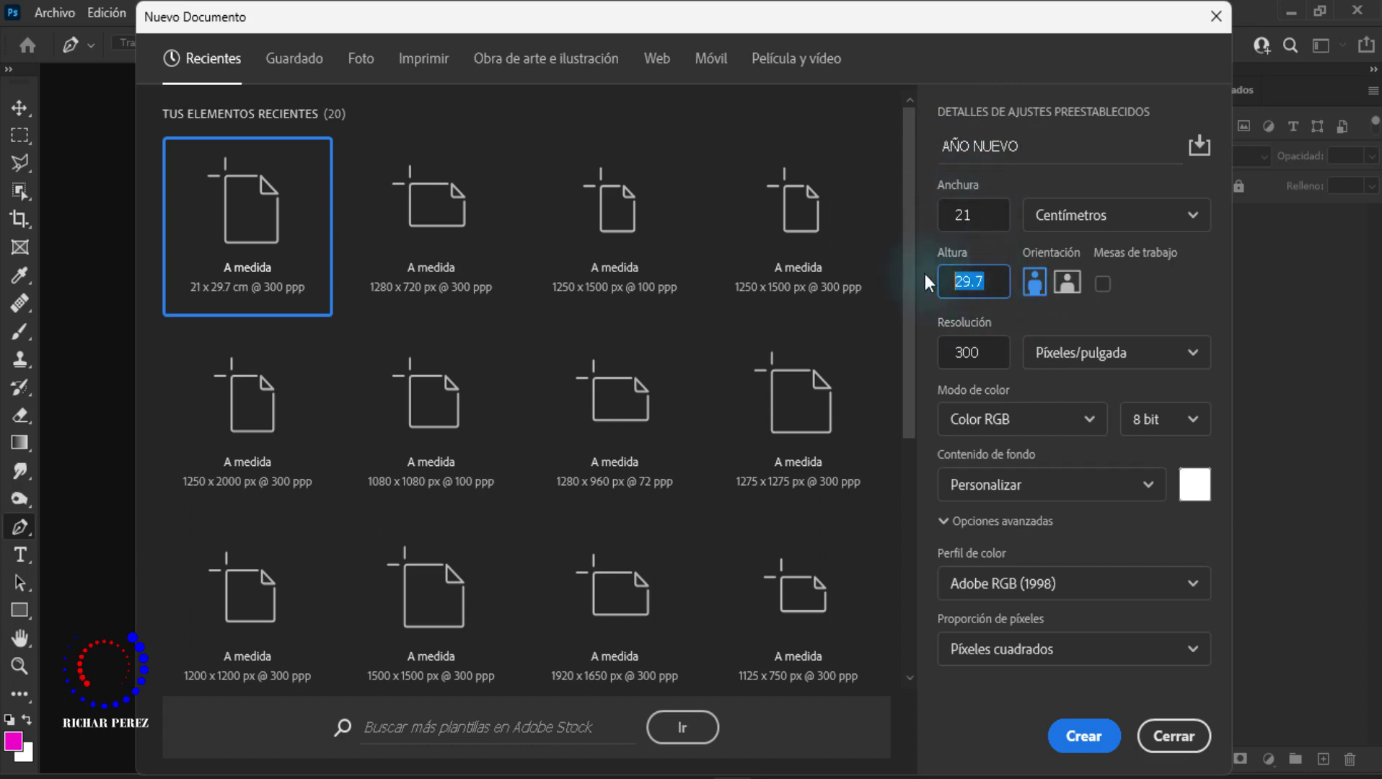
pyautogui.click(1111, 215)
pyautogui.click(1083, 325)
# Step: Give it 100 ppi resolution and a black 000000 background, then create it
pyautogui.click(982, 353)
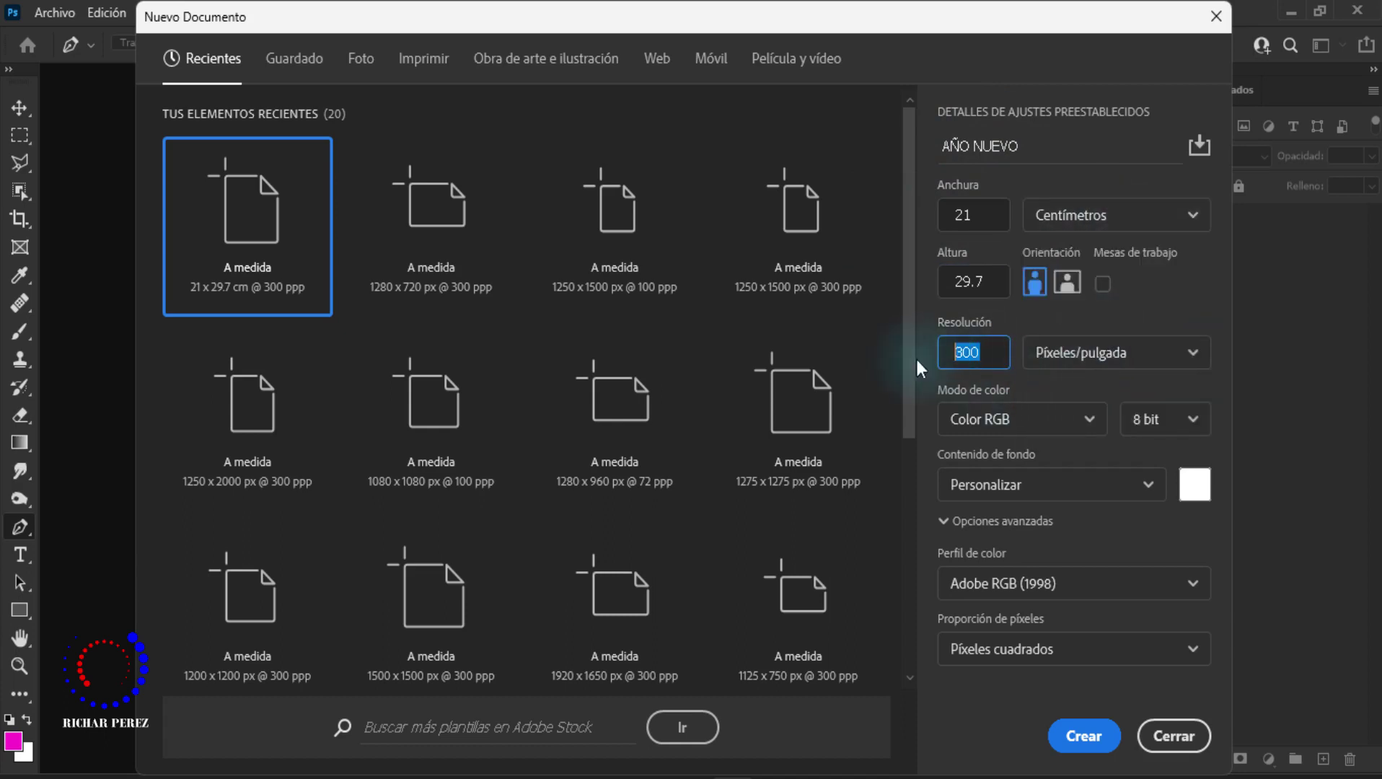
pyautogui.write('100')
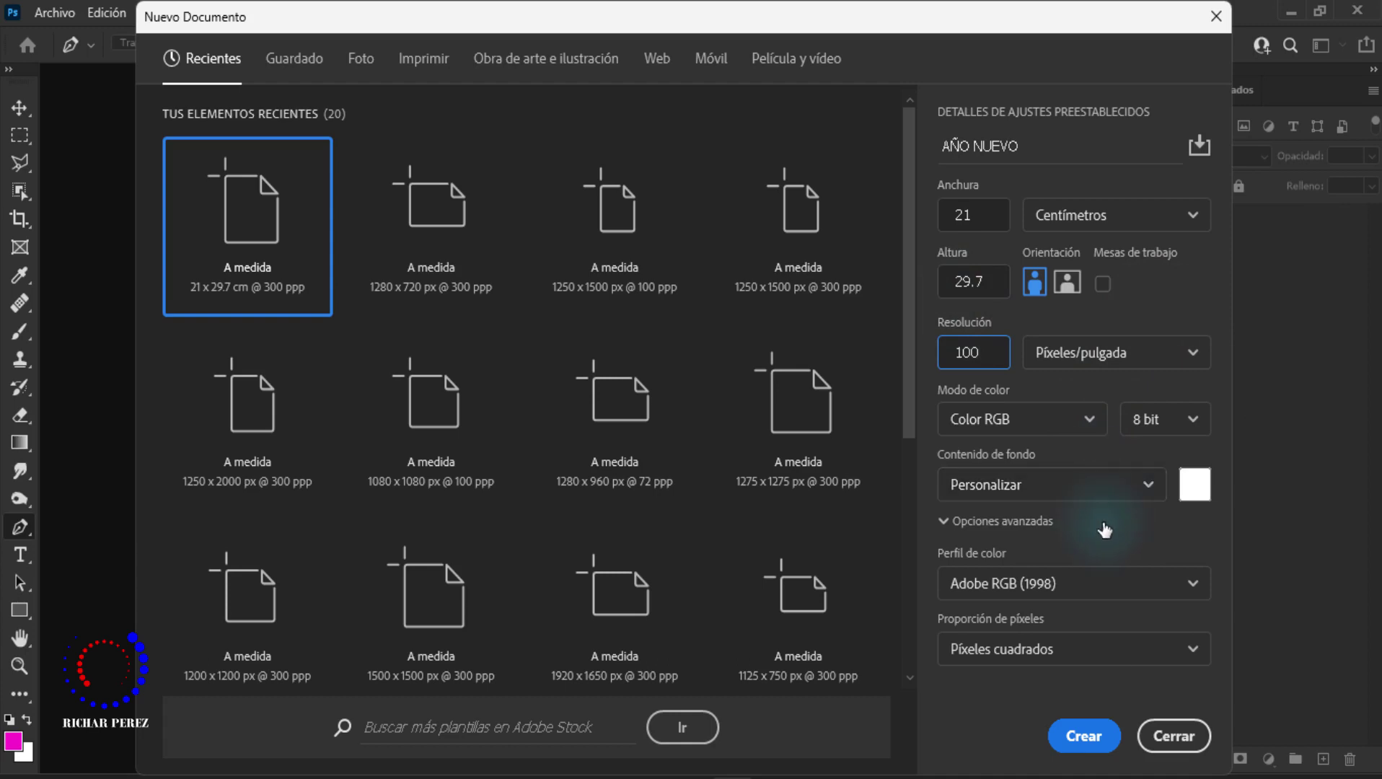
pyautogui.click(1190, 492)
pyautogui.write('000000')
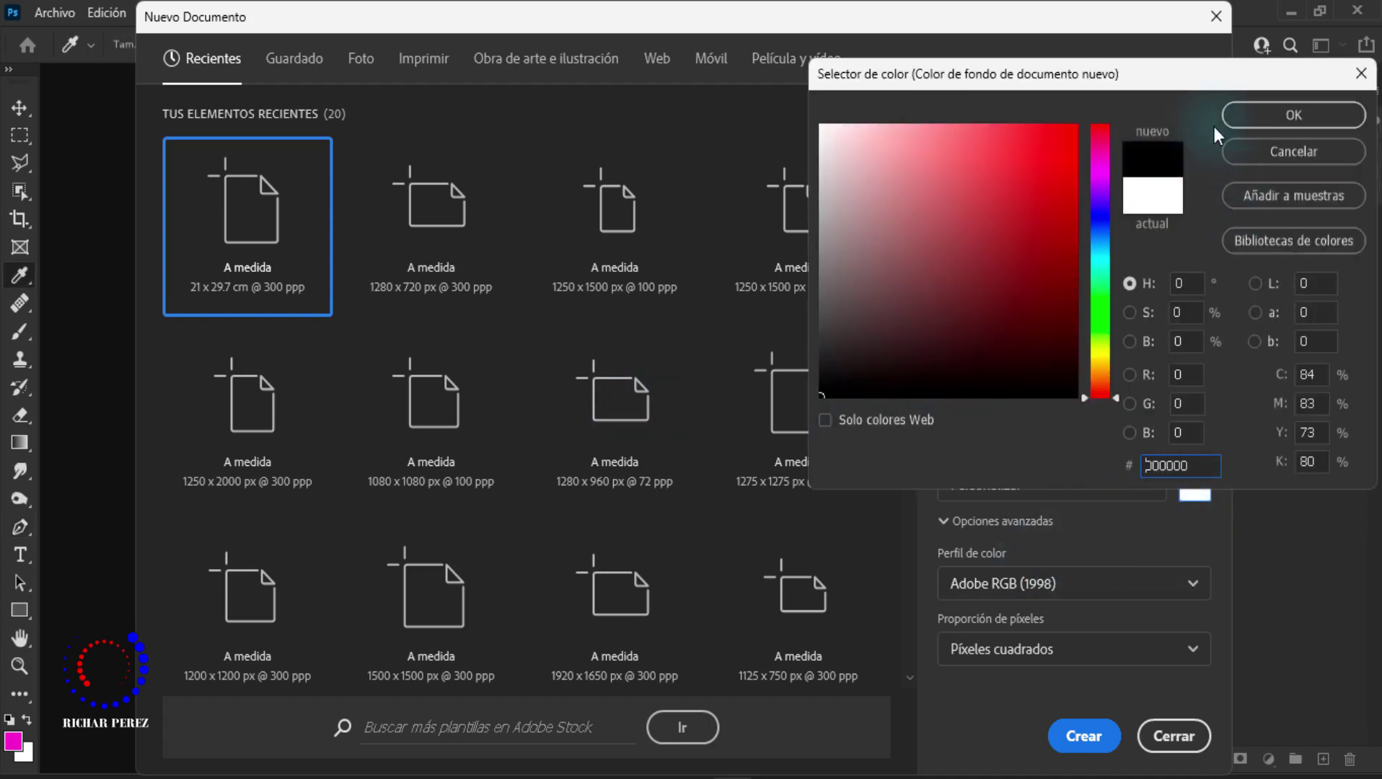
pyautogui.click(1230, 117)
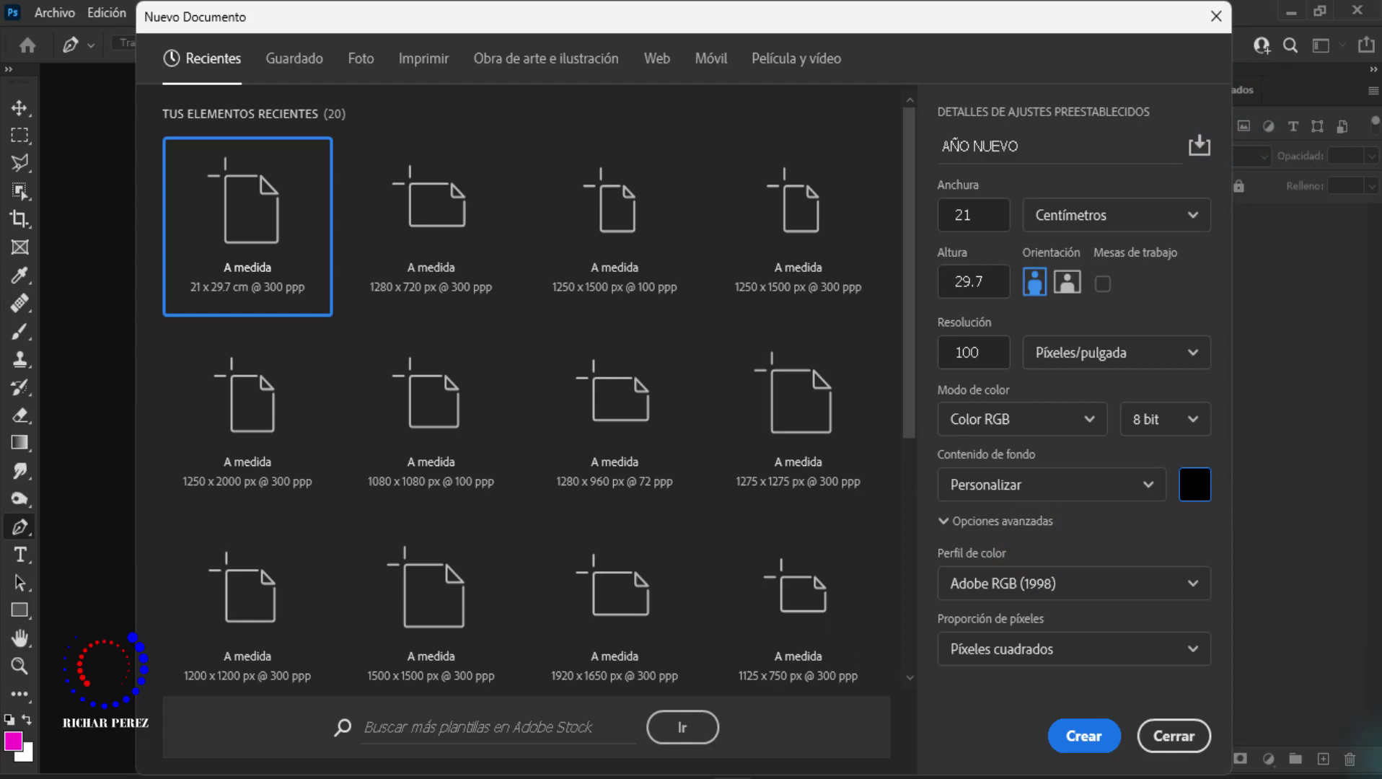
pyautogui.click(1085, 736)
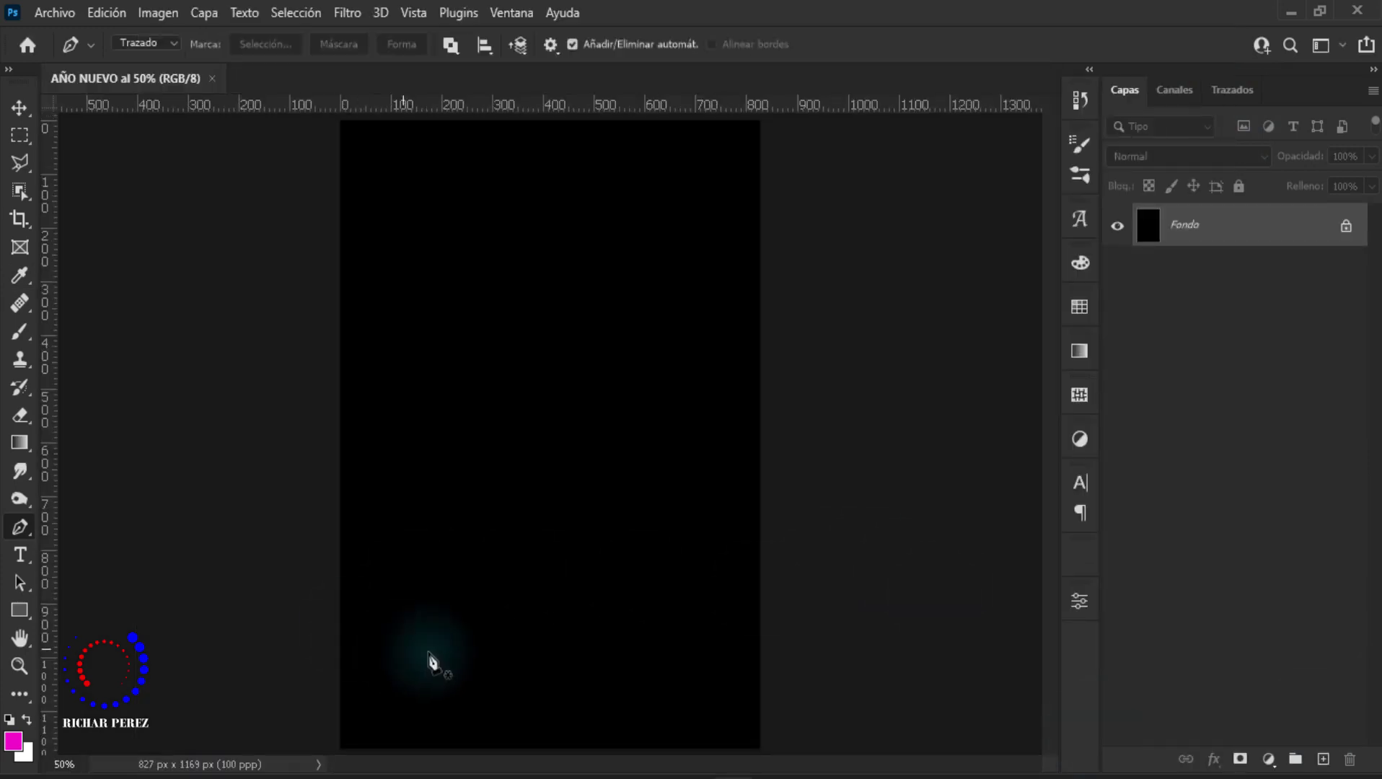
# Step: Show the rulers and drag a horizontal guide down to about 607 px
pyautogui.hotkey('ctrl', 'r')
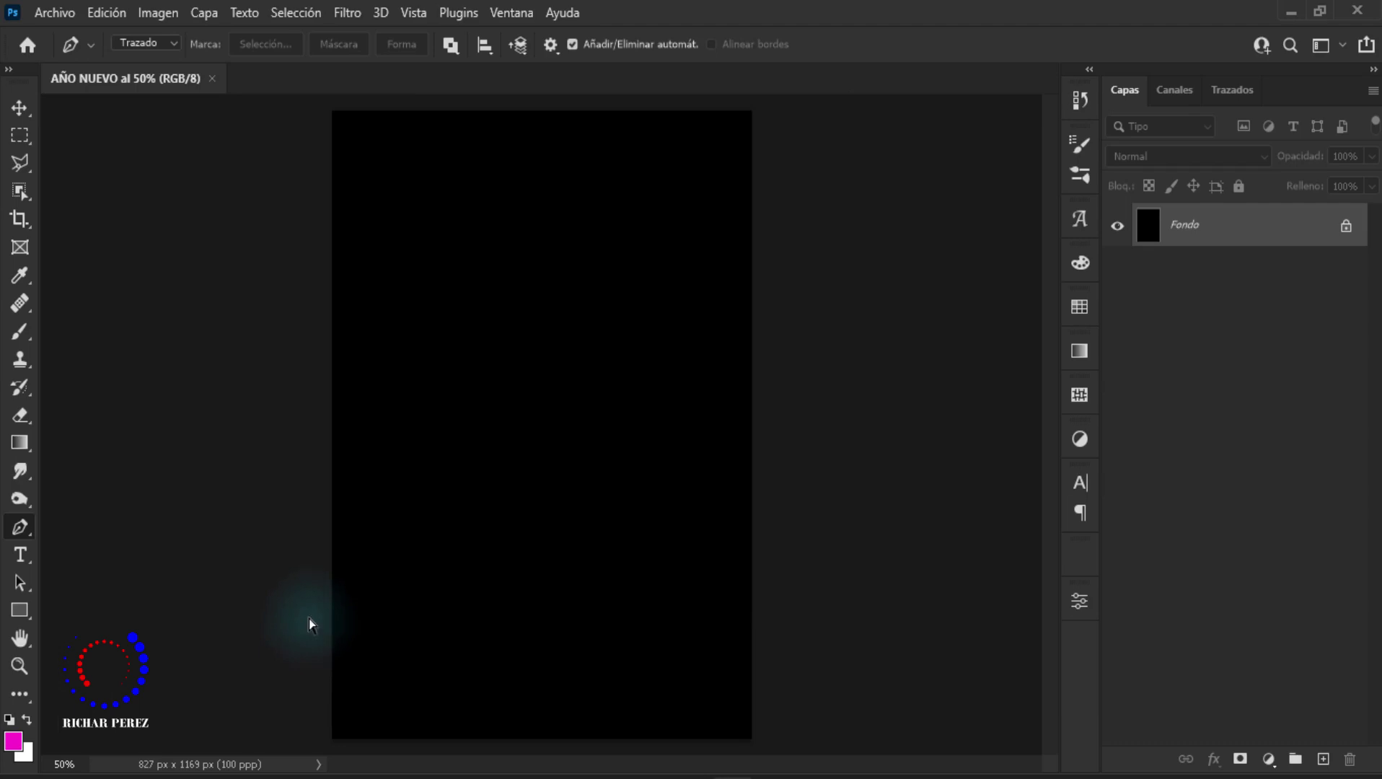
pyautogui.hotkey('ctrl', 'r')
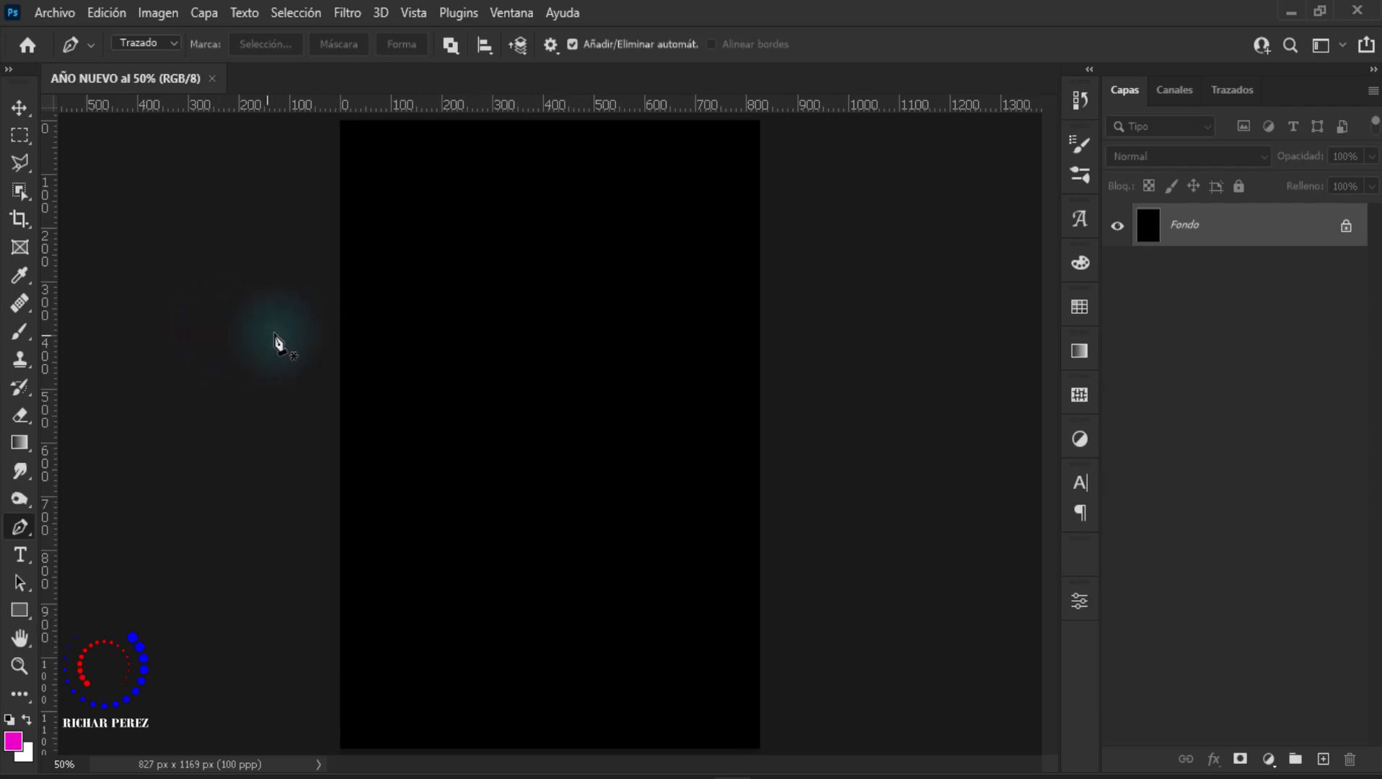
pyautogui.click(20, 108)
pyautogui.moveTo(572, 112)
pyautogui.mouseDown()
pyautogui.moveTo(614, 485)
pyautogui.moveTo(604, 440)
pyautogui.mouseUp()
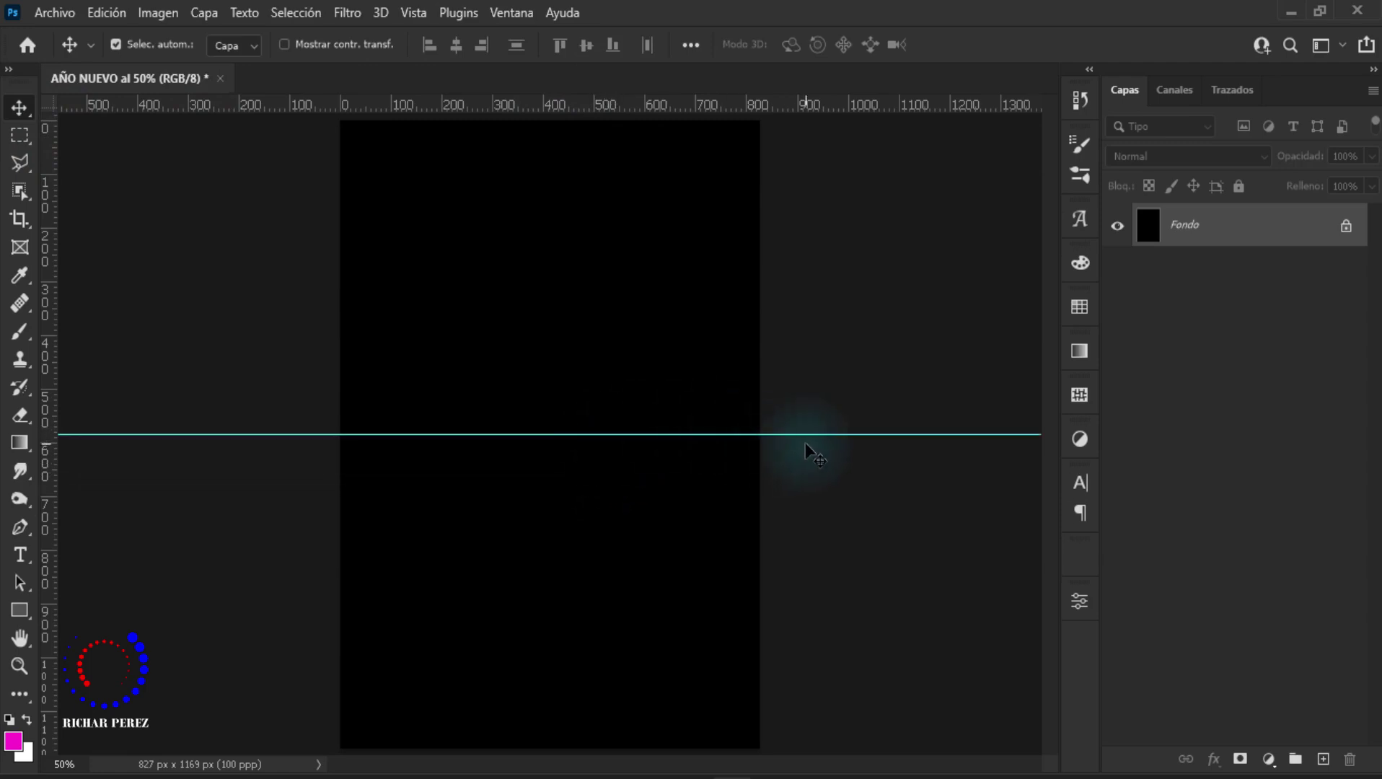
pyautogui.scroll(-1, 794, 451)
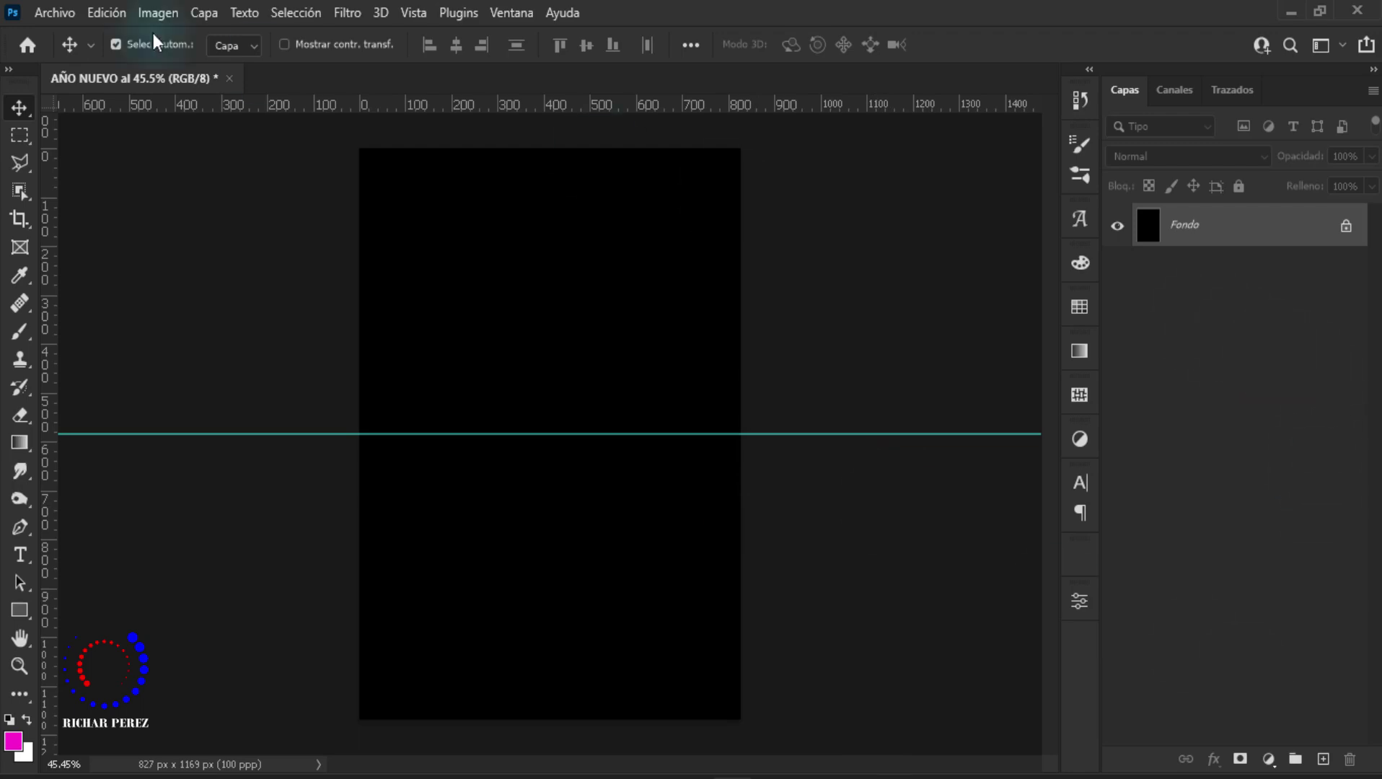
pyautogui.click(57, 13)
# Step: Embed the progressive-covers-2-loops-radio-scaled crowd photo, nudge it slightly down, and commit
pyautogui.click(182, 479)
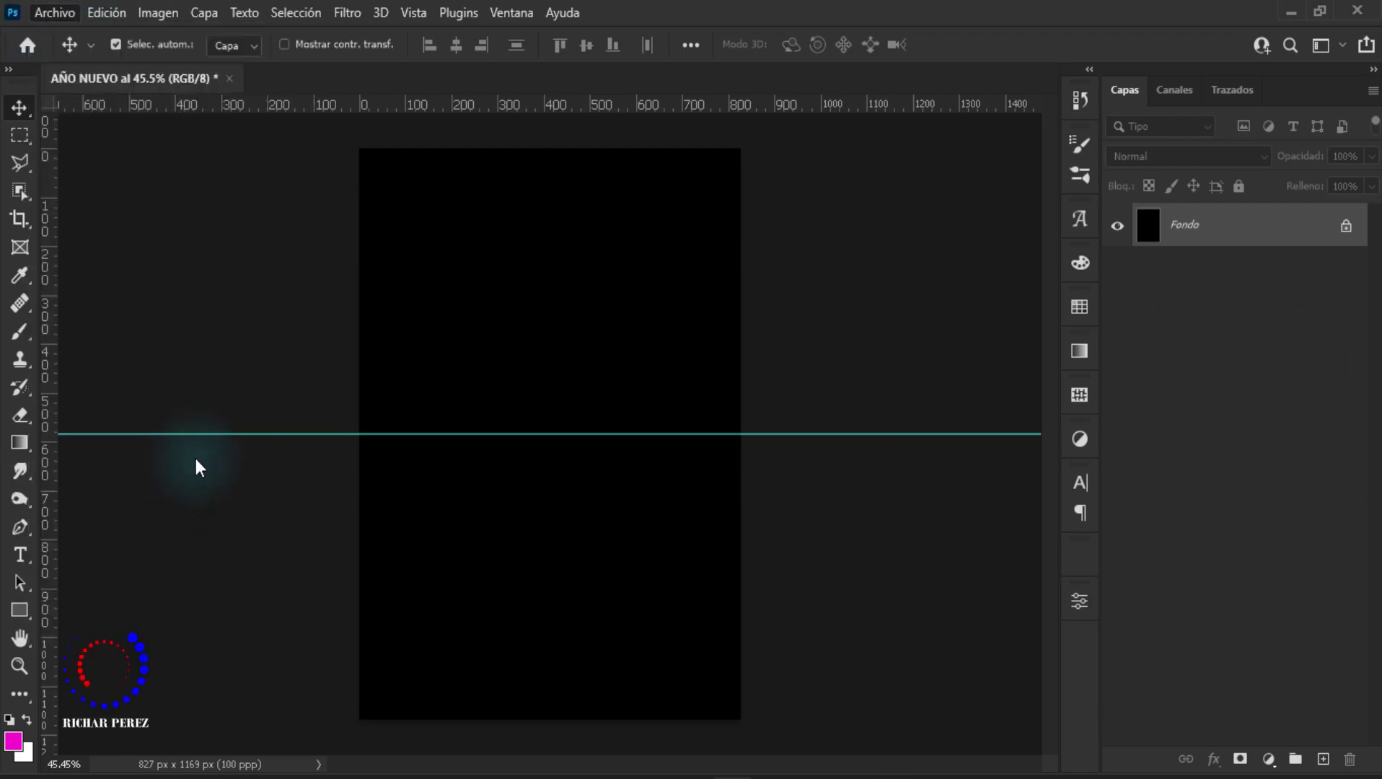
pyautogui.click(911, 209)
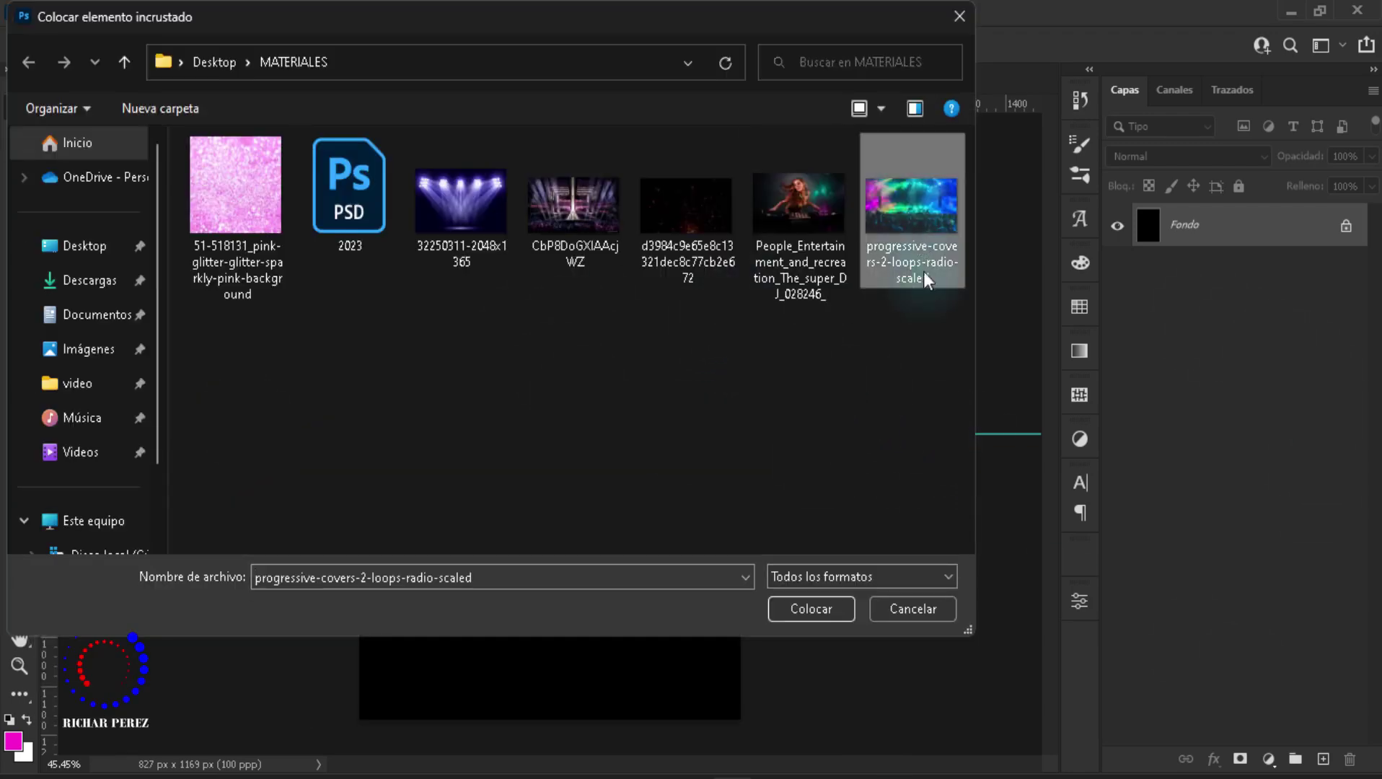
pyautogui.click(811, 609)
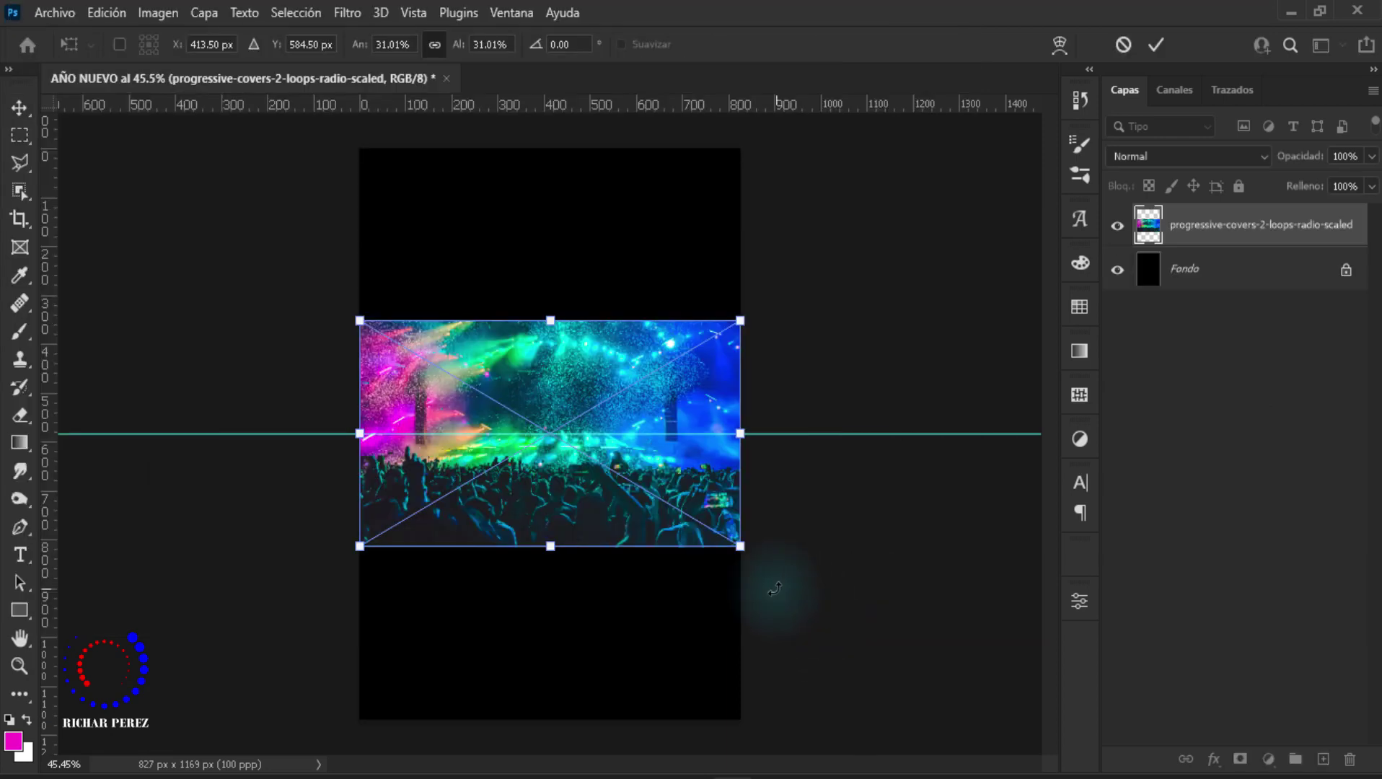
pyautogui.scroll(1, 602, 476)
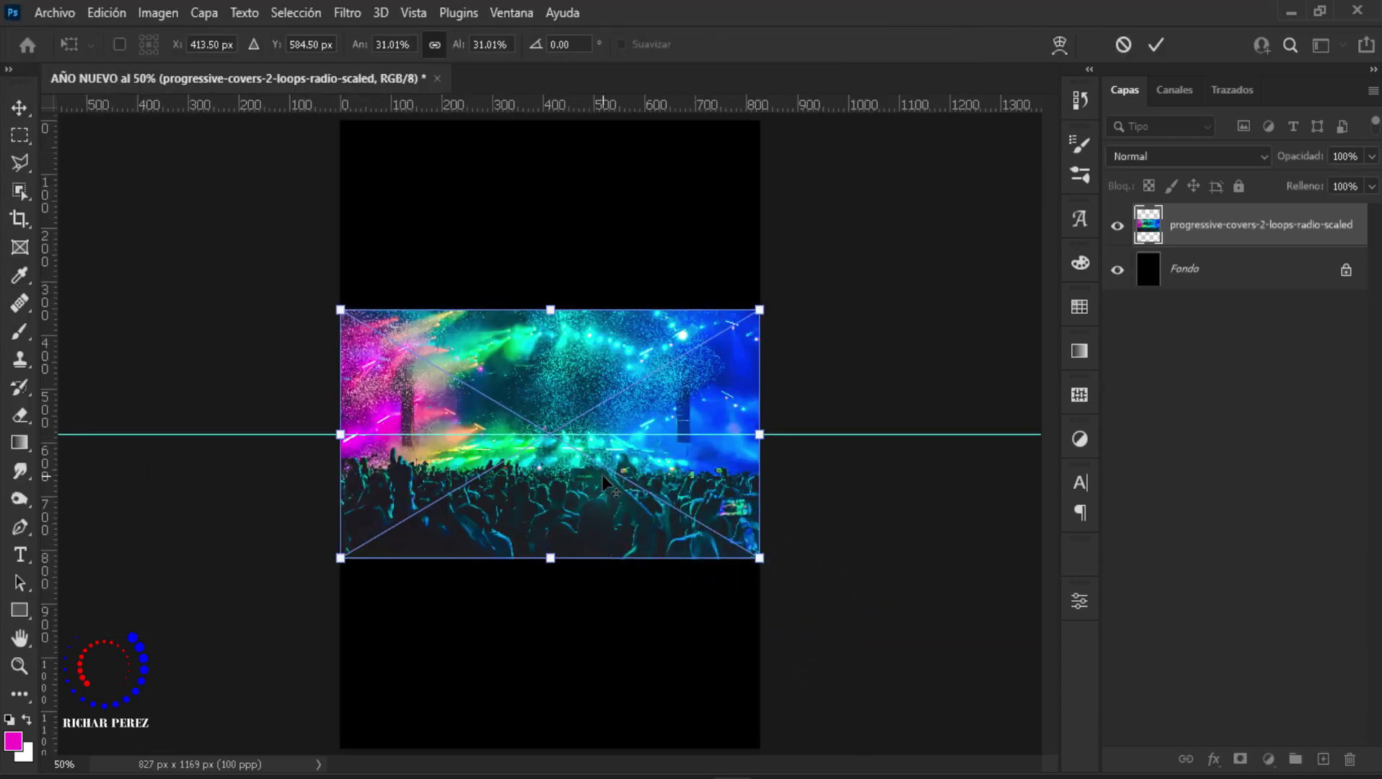
pyautogui.scroll(1, 603, 476)
pyautogui.scroll(1, 606, 478)
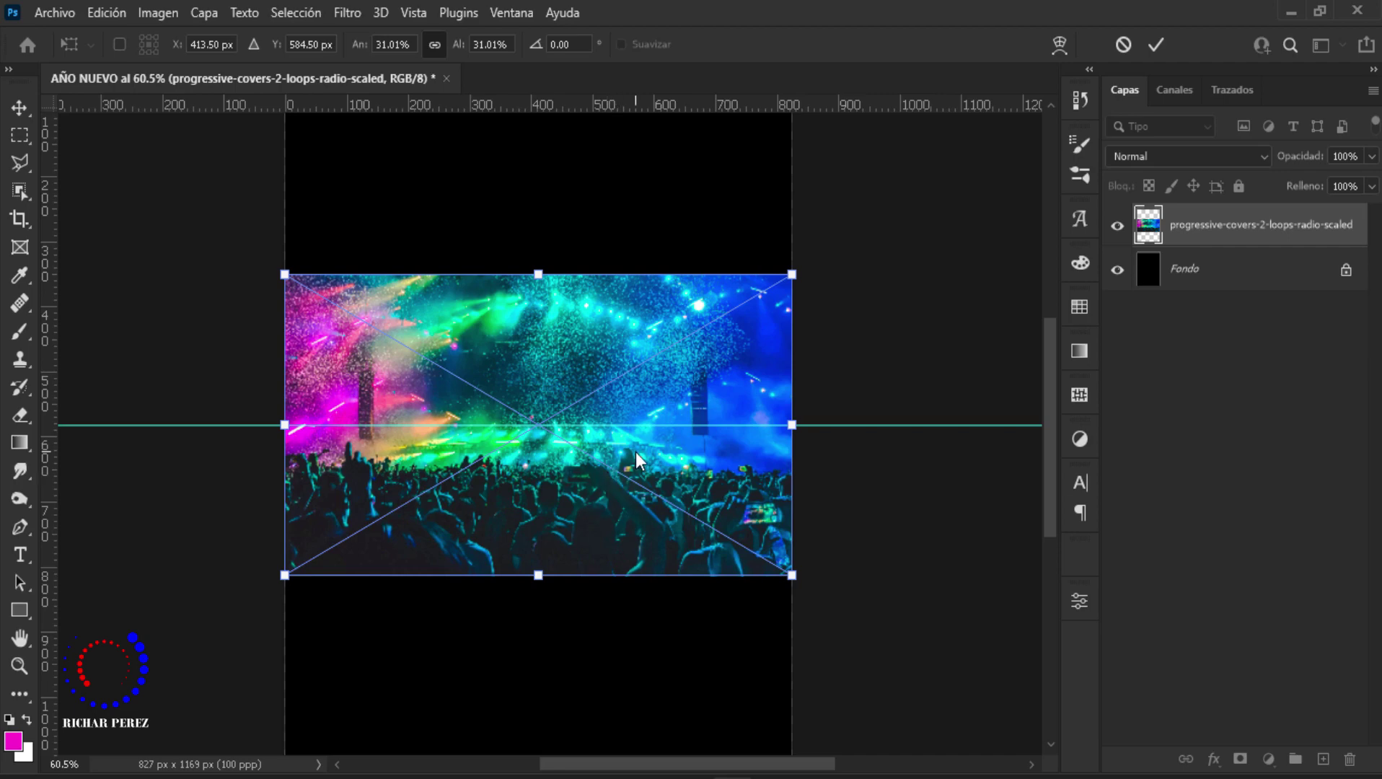
pyautogui.moveTo(698, 485); pyautogui.dragTo(687, 503)
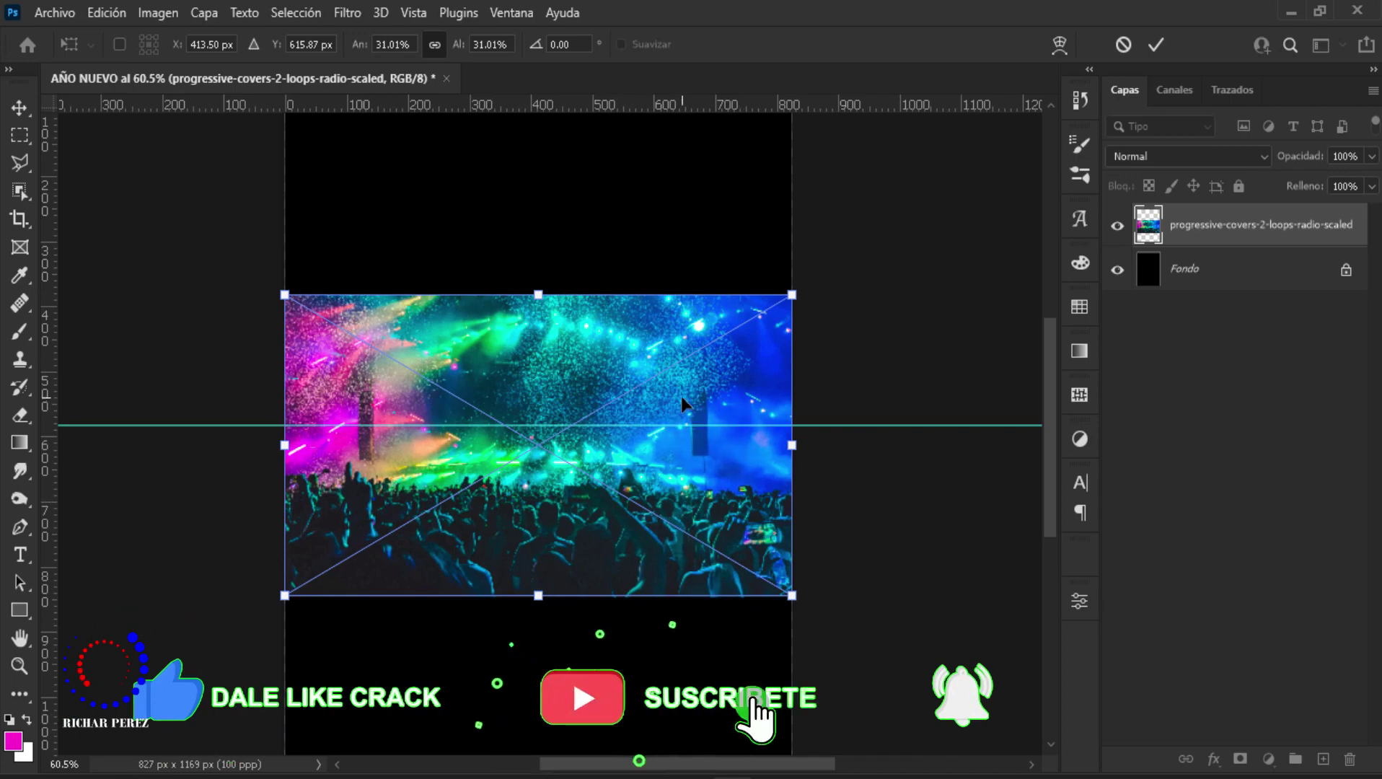
pyautogui.moveTo(722, 484); pyautogui.dragTo(723, 490)
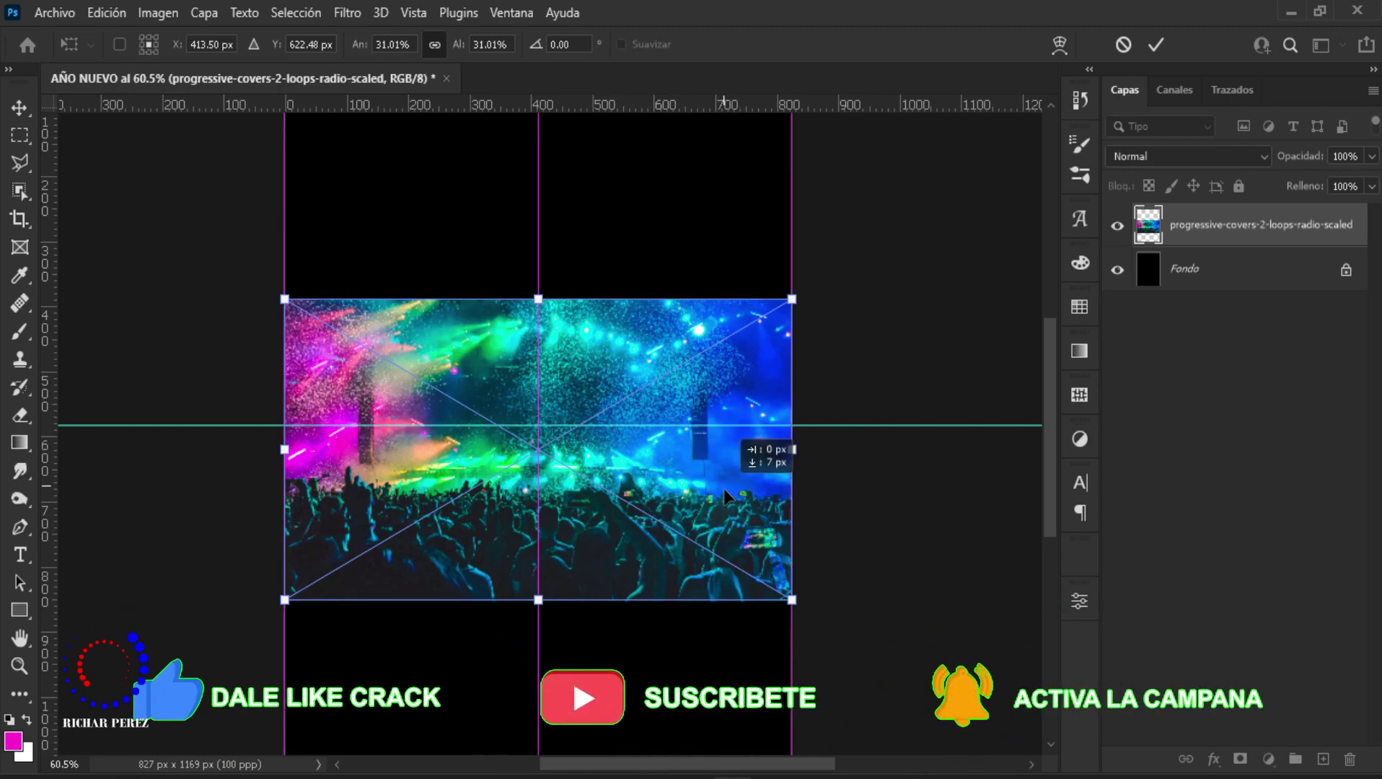
pyautogui.press('Return')
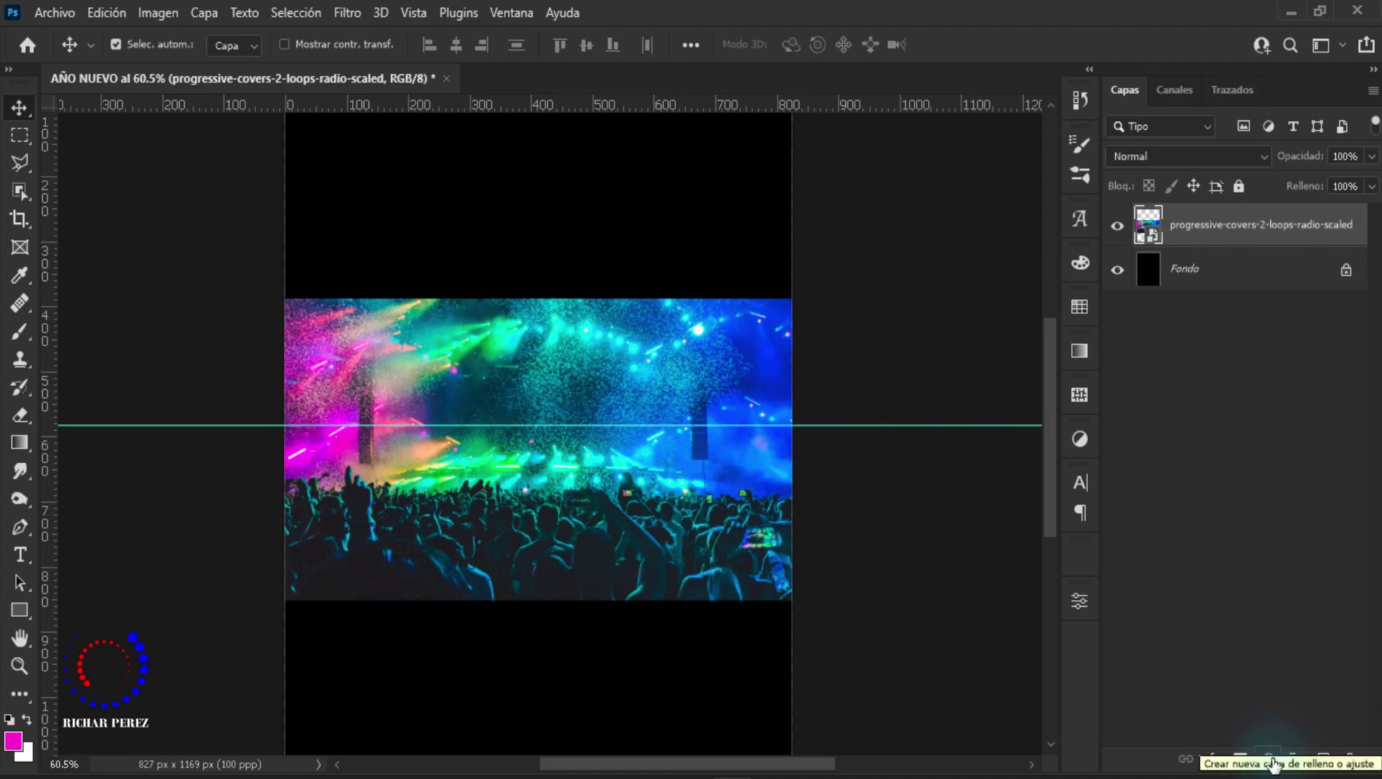
# Step: Add a clipped, colorized Hue/Saturation layer over the crowd photo: hue 300, saturation 72
pyautogui.click(1267, 759)
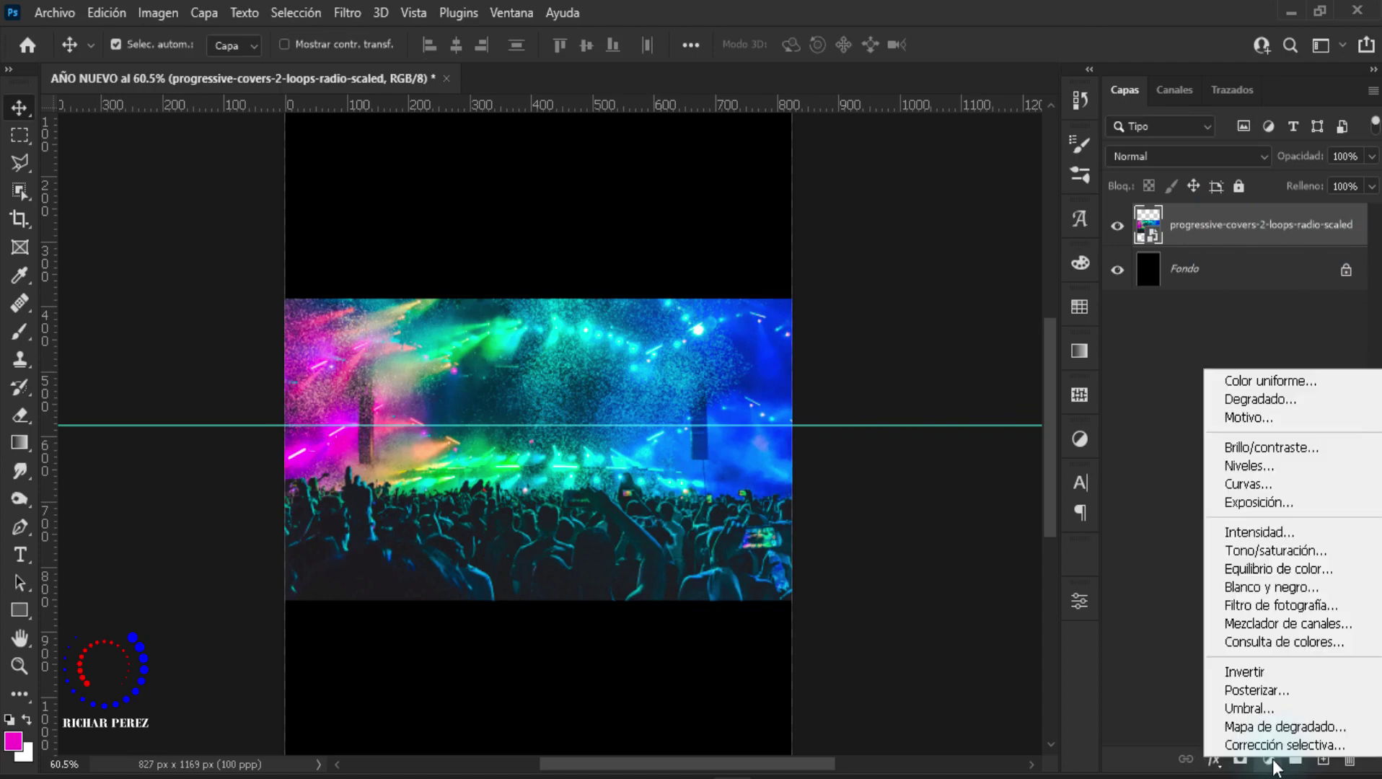
pyautogui.click(1257, 567)
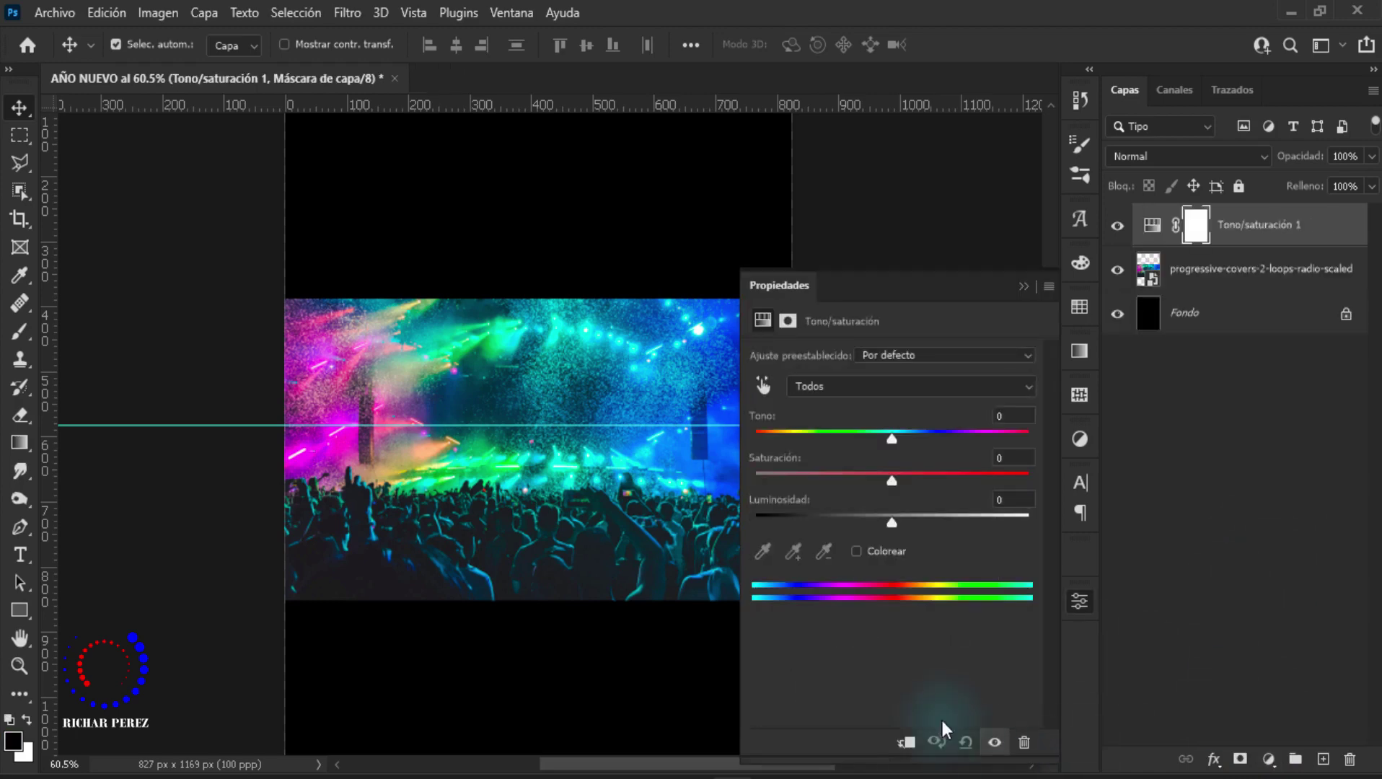
pyautogui.click(905, 743)
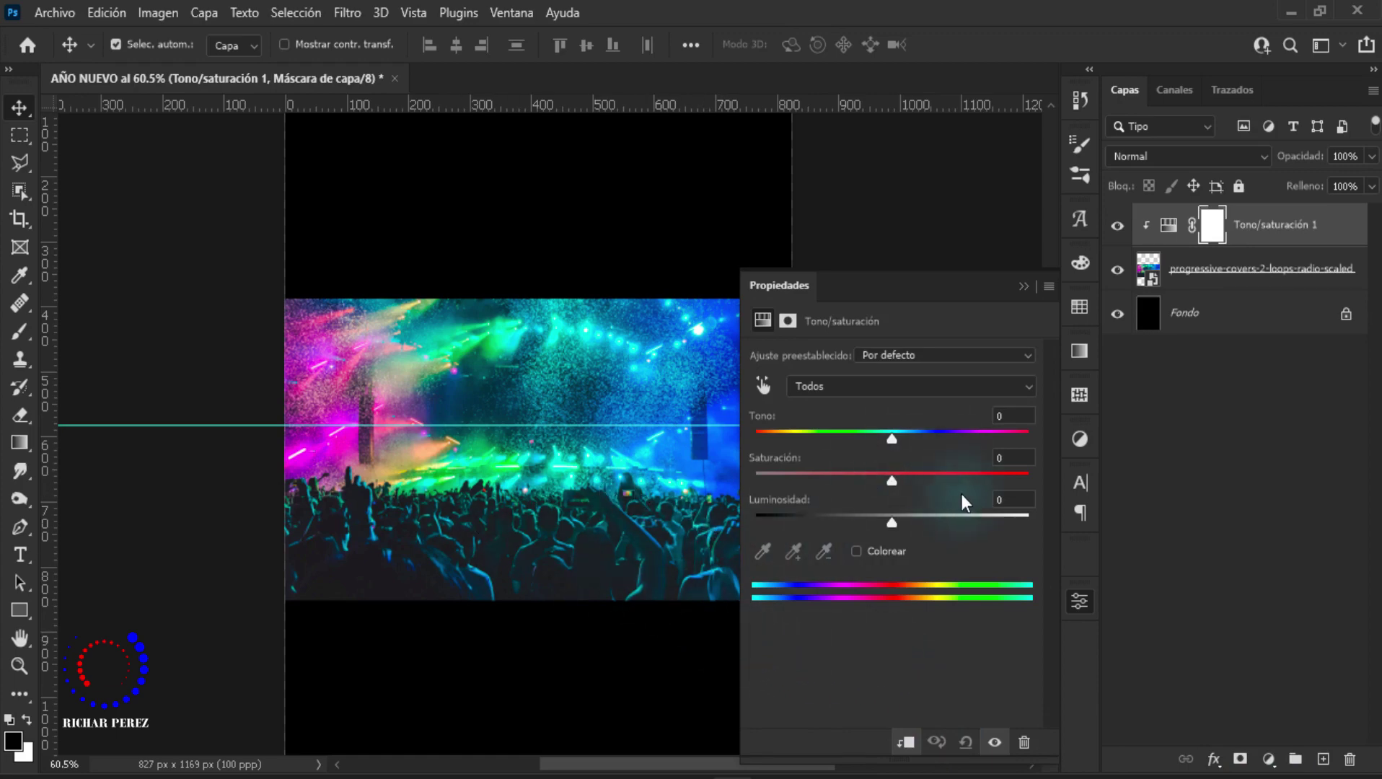
pyautogui.click(857, 552)
pyautogui.write('313')
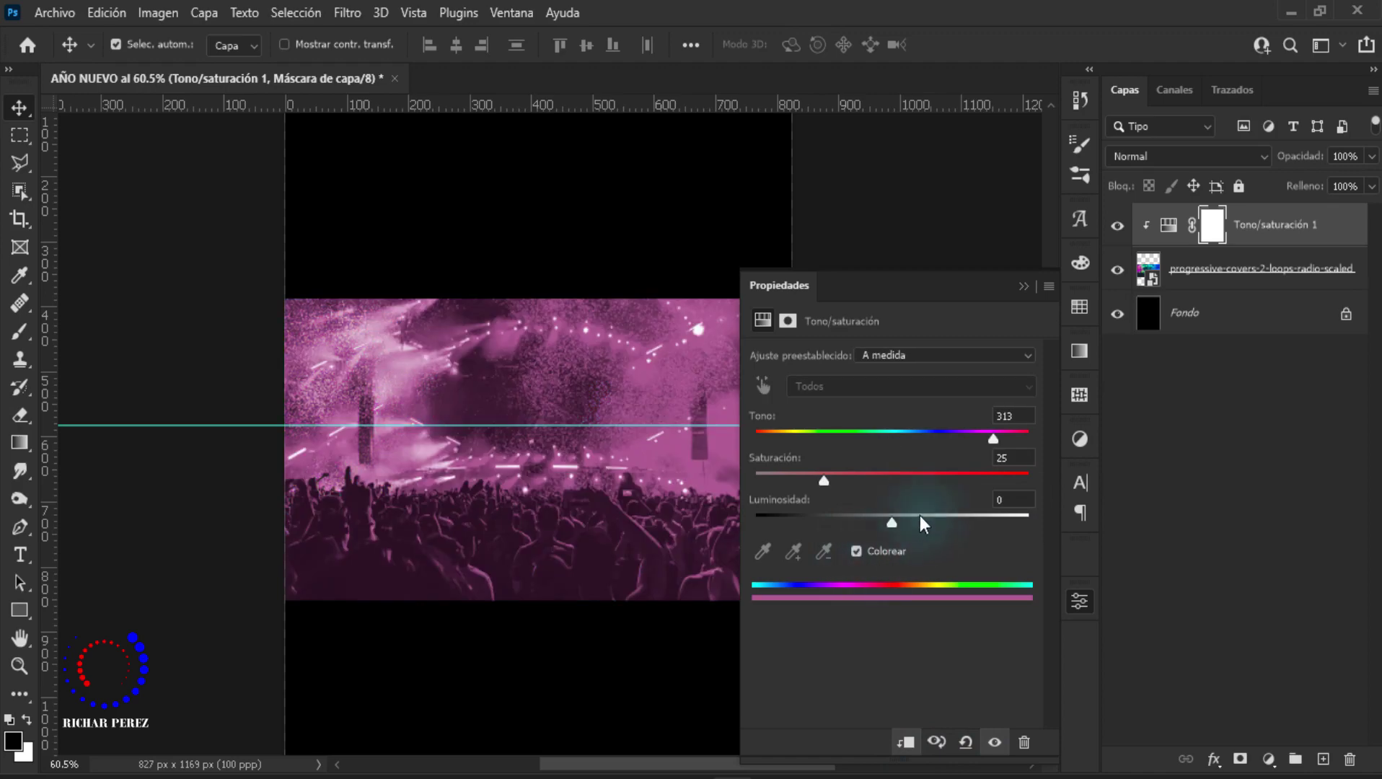
pyautogui.doubleClick(1013, 416)
pyautogui.write('300')
pyautogui.doubleClick(996, 457)
pyautogui.write('72')
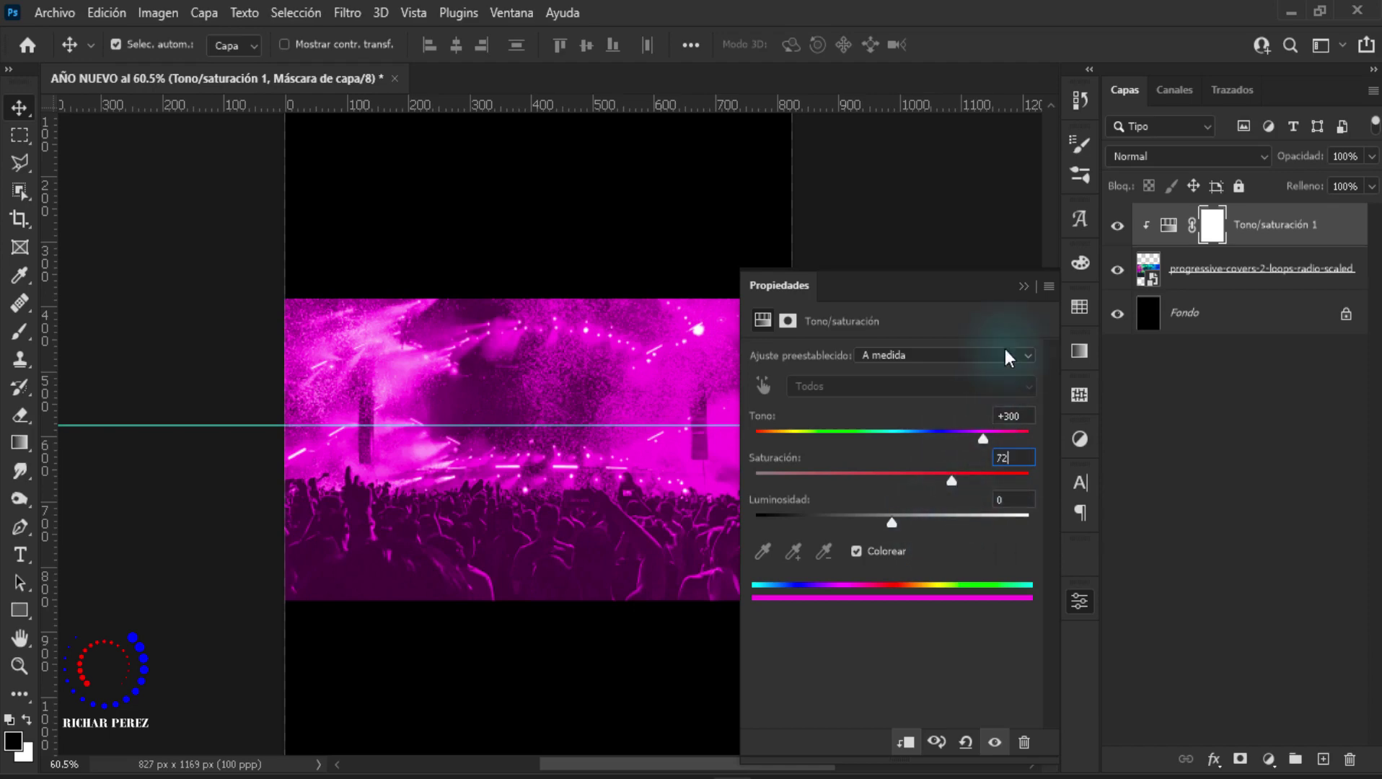
pyautogui.click(1032, 286)
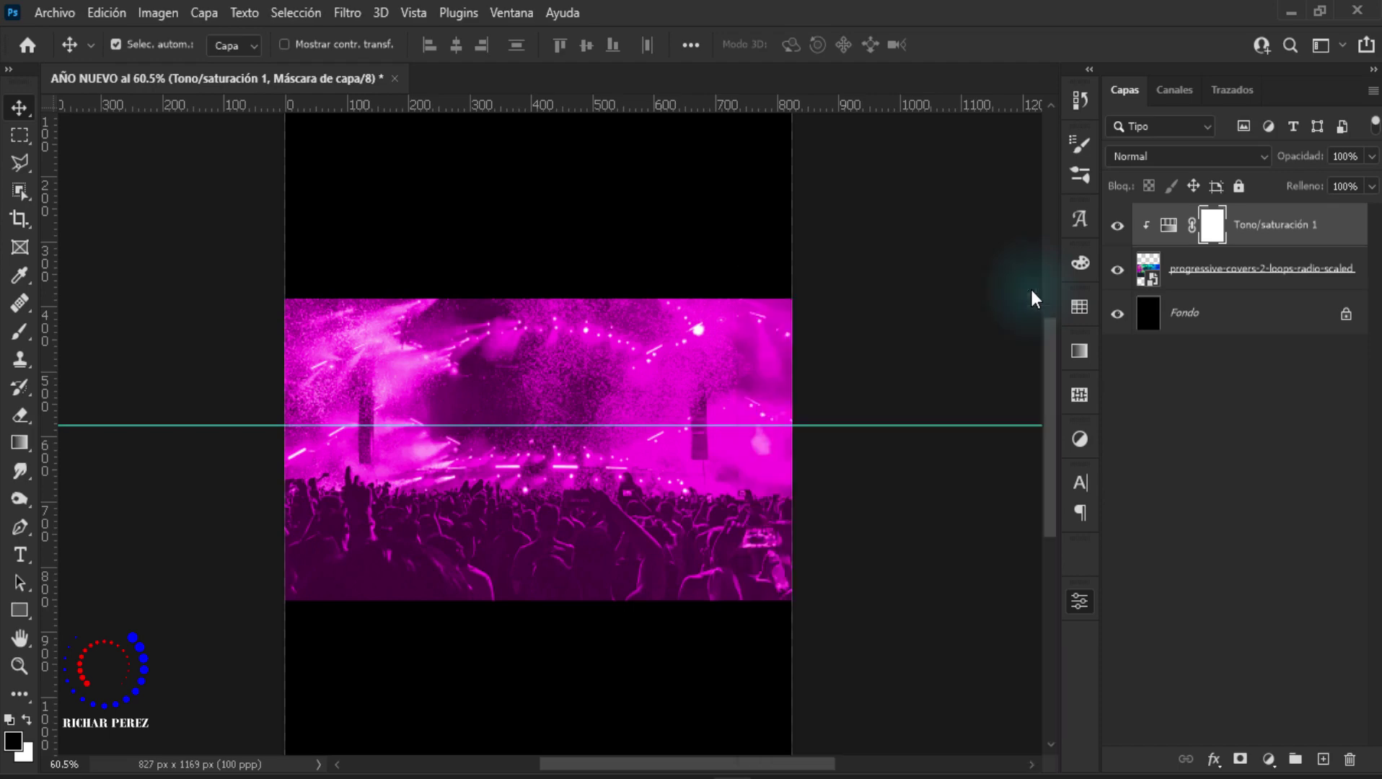
# Step: Rename the progressive-covers crowd layer to 'personas'
pyautogui.doubleClick(1197, 269)
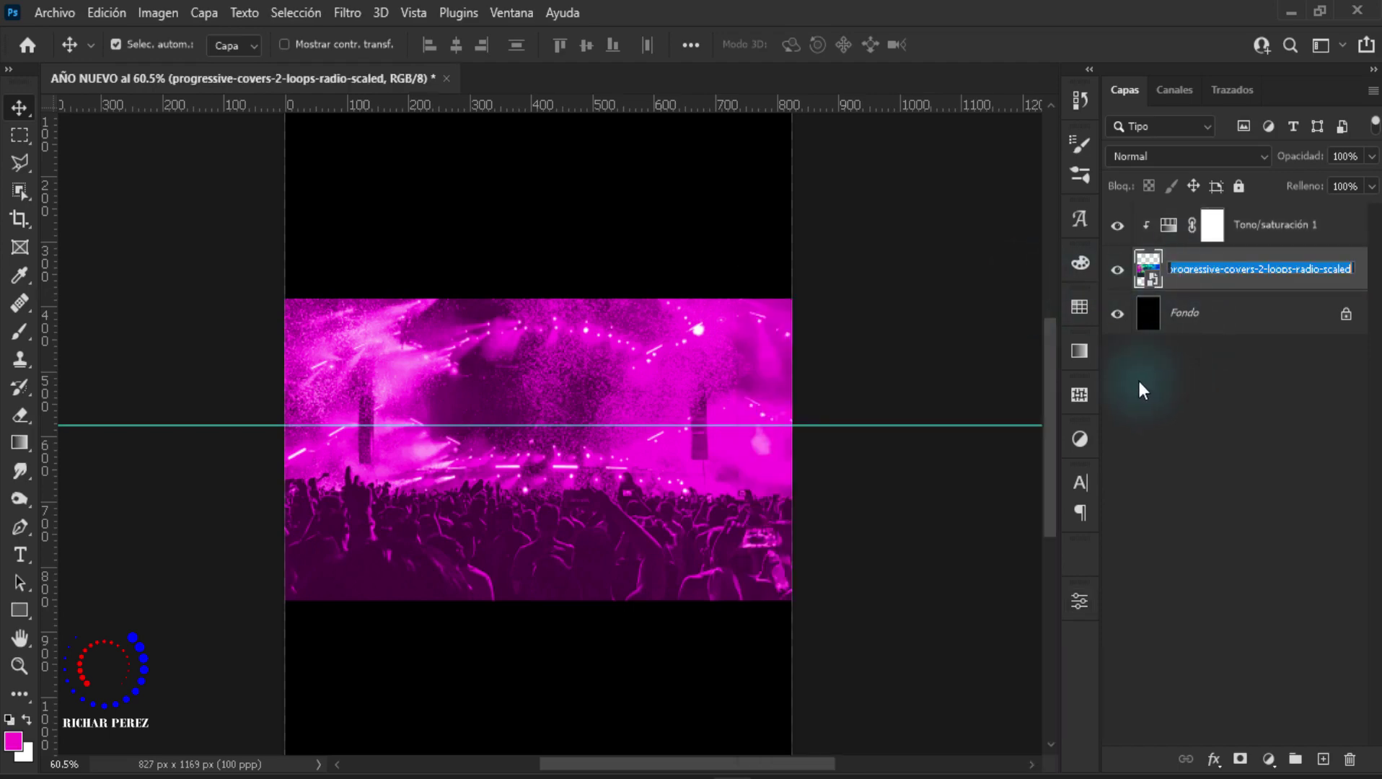
pyautogui.write('person')
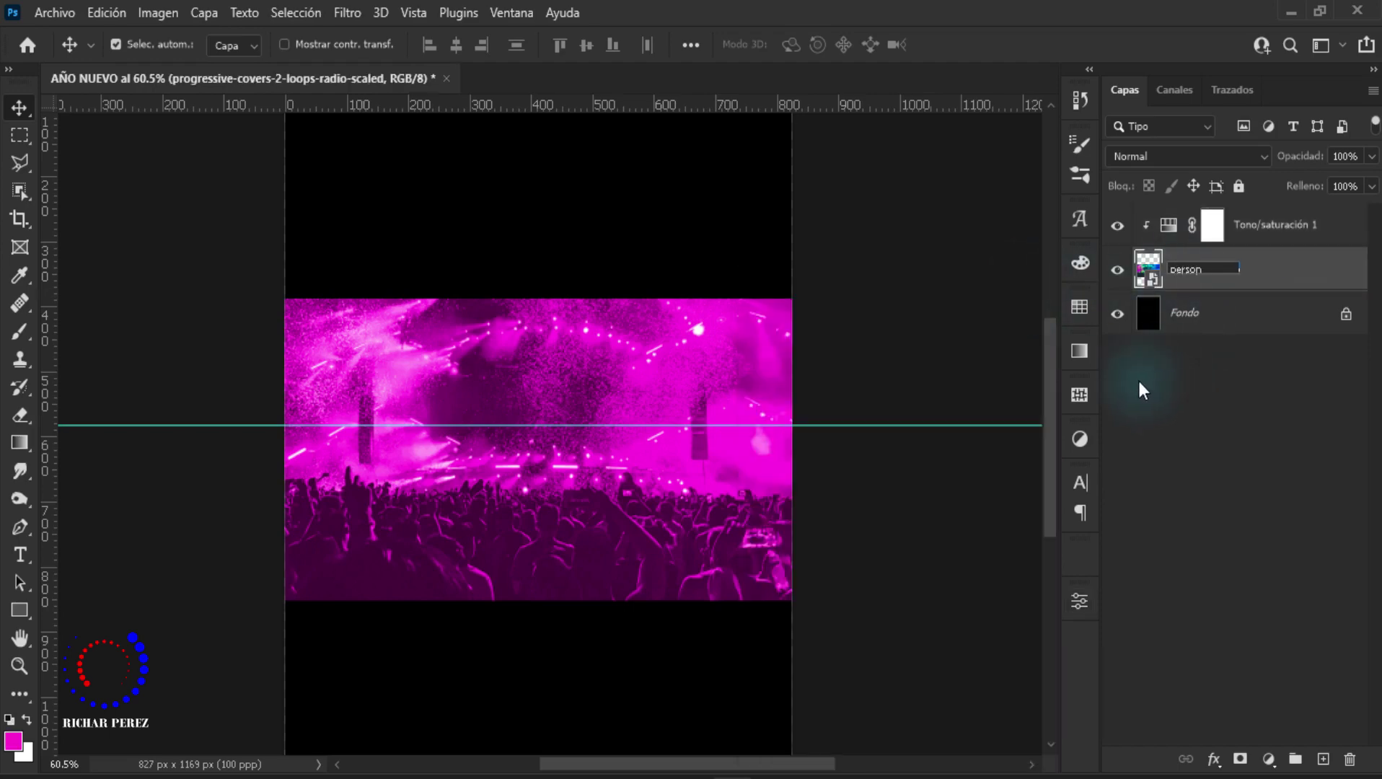
pyautogui.write('as')
pyautogui.press('Return')
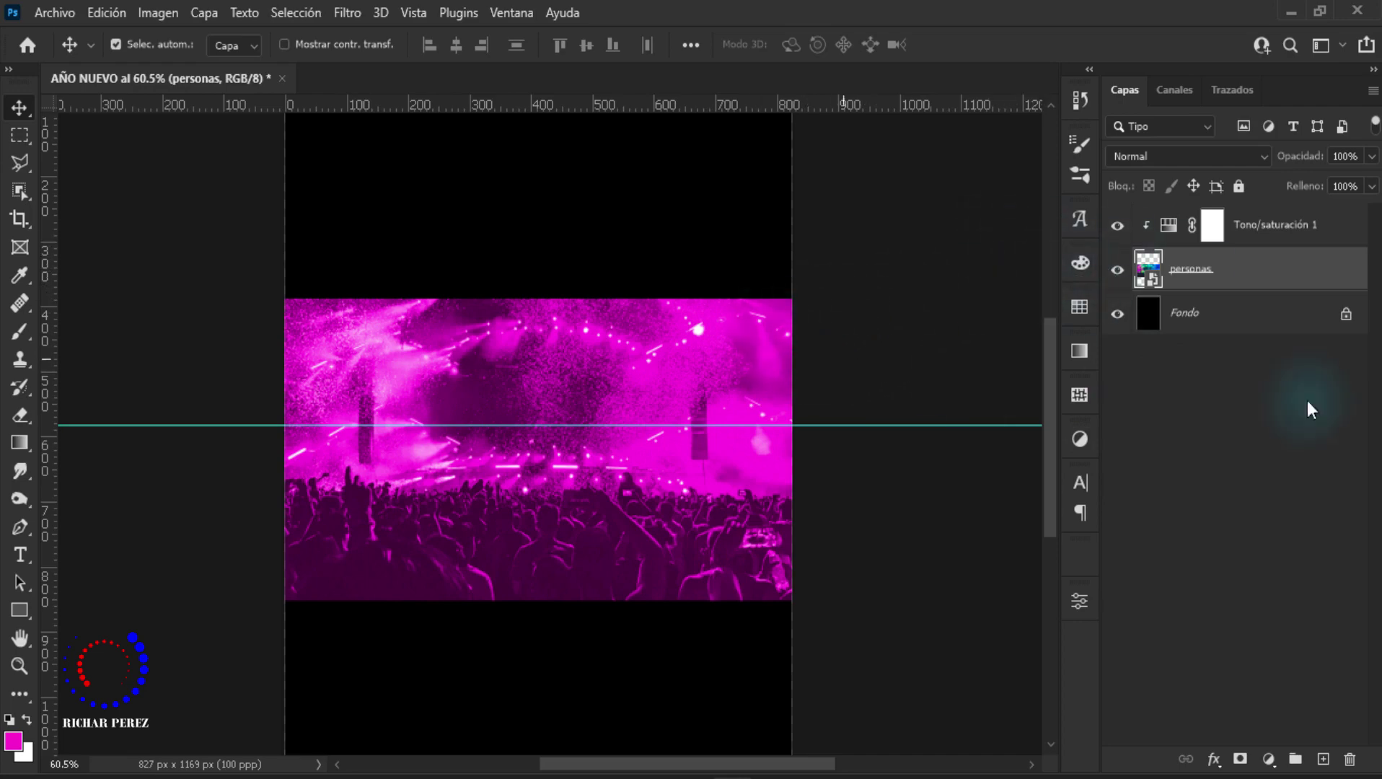
# Step: Embed the People_Entertainment DJ photo above the adjustment layer, moved up to cover the upper page
pyautogui.click(1212, 225)
pyautogui.click(54, 13)
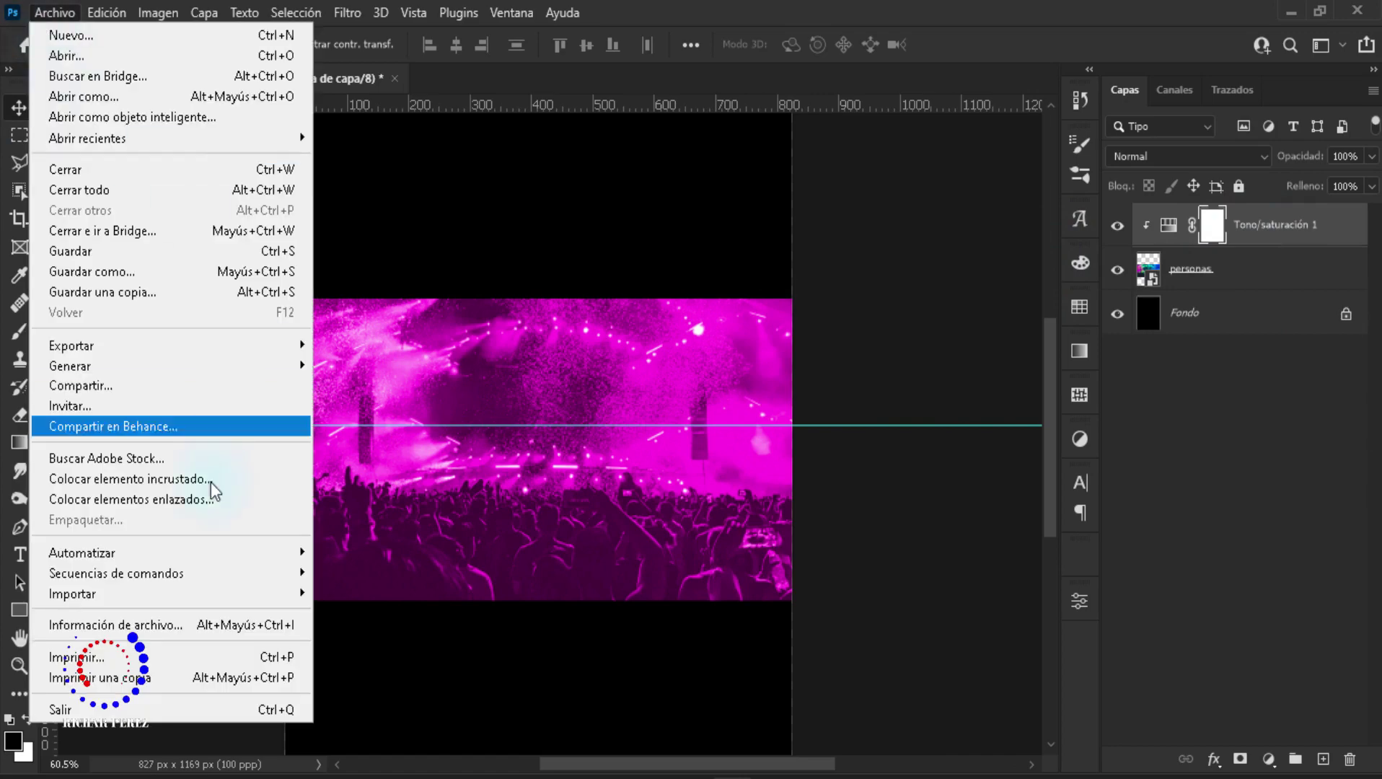
pyautogui.click(205, 480)
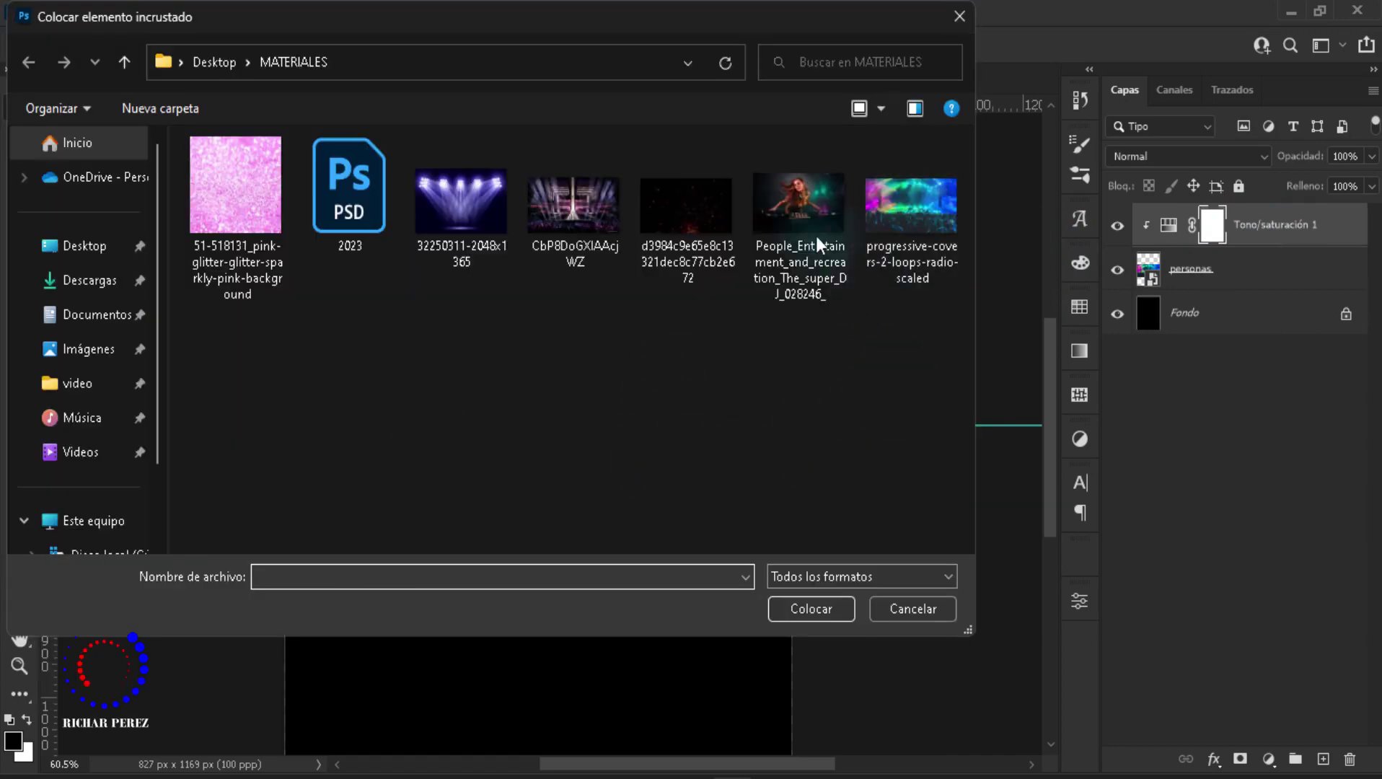
pyautogui.click(817, 243)
pyautogui.click(822, 613)
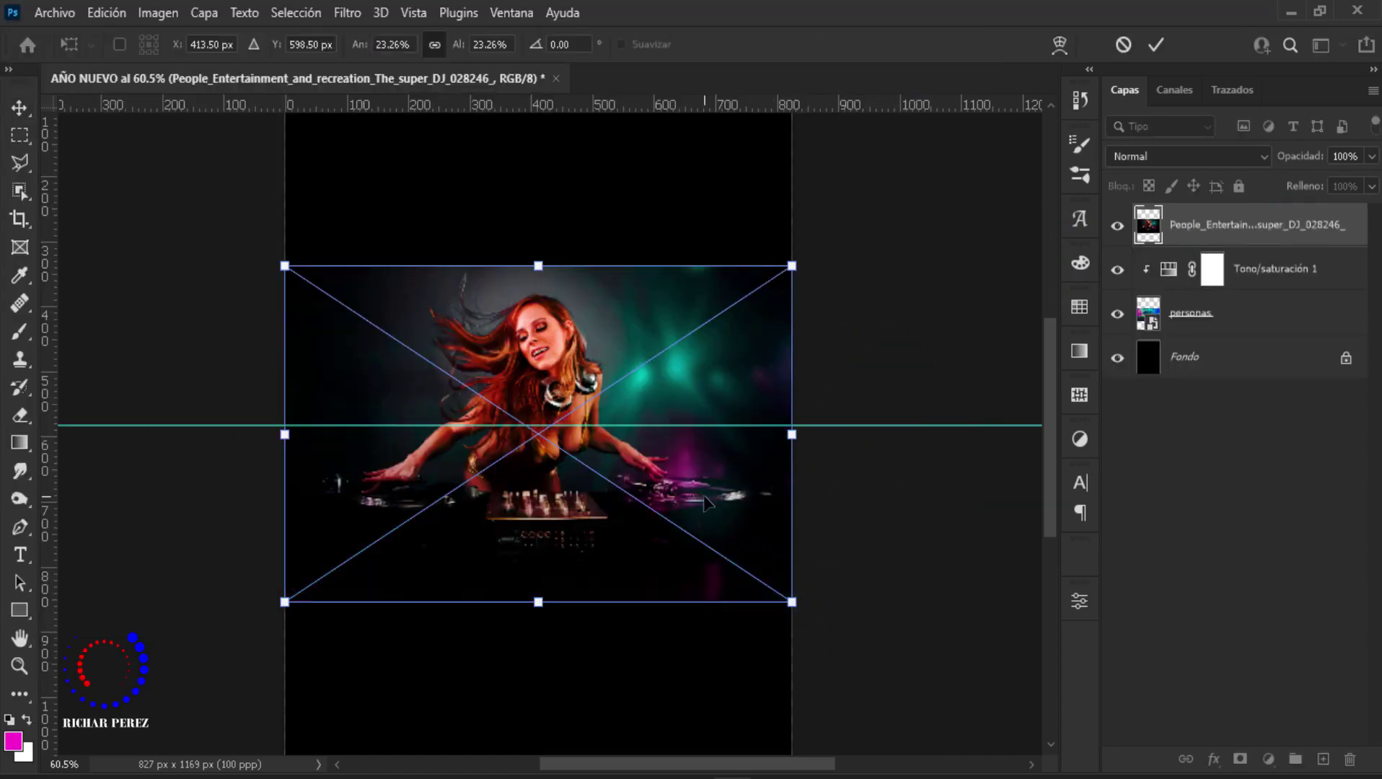
pyautogui.moveTo(706, 503); pyautogui.dragTo(689, 339)
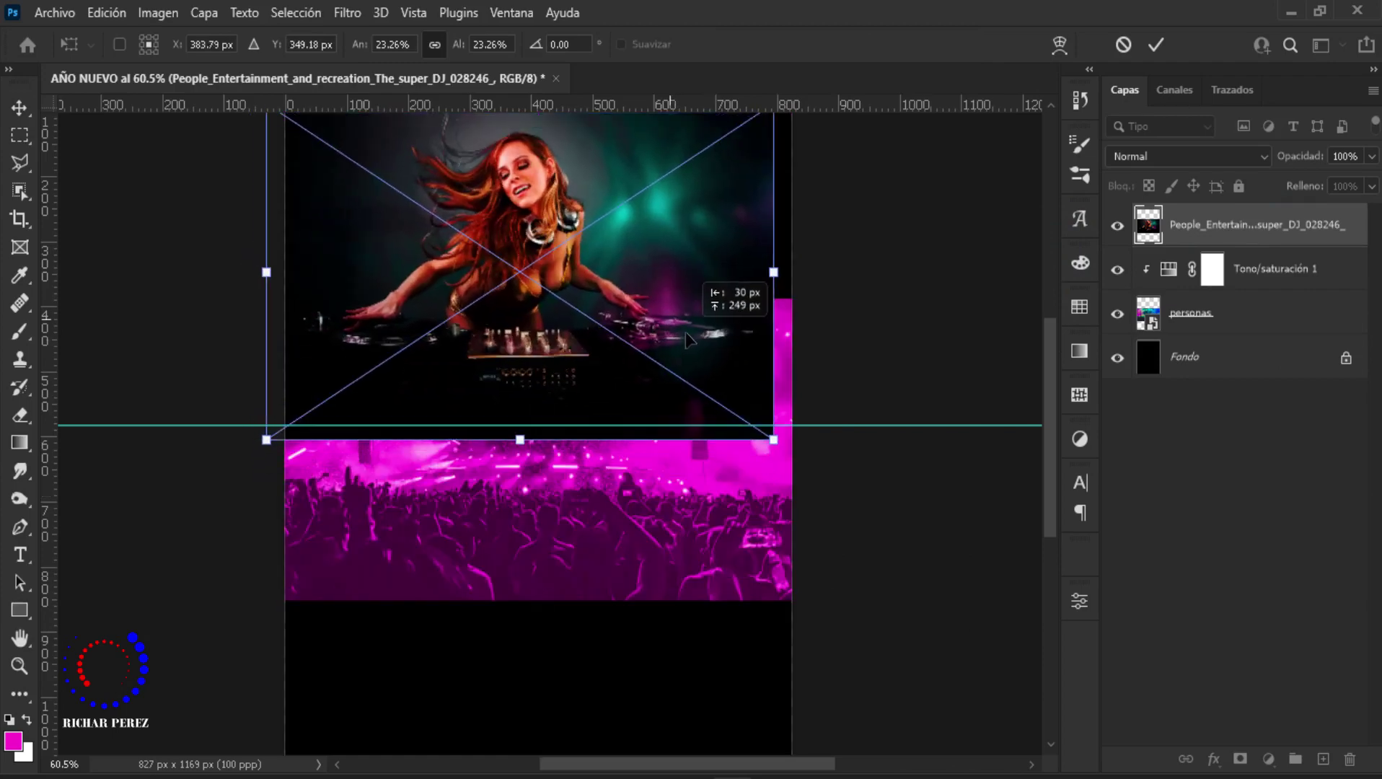
pyautogui.moveTo(689, 346); pyautogui.dragTo(771, 454)
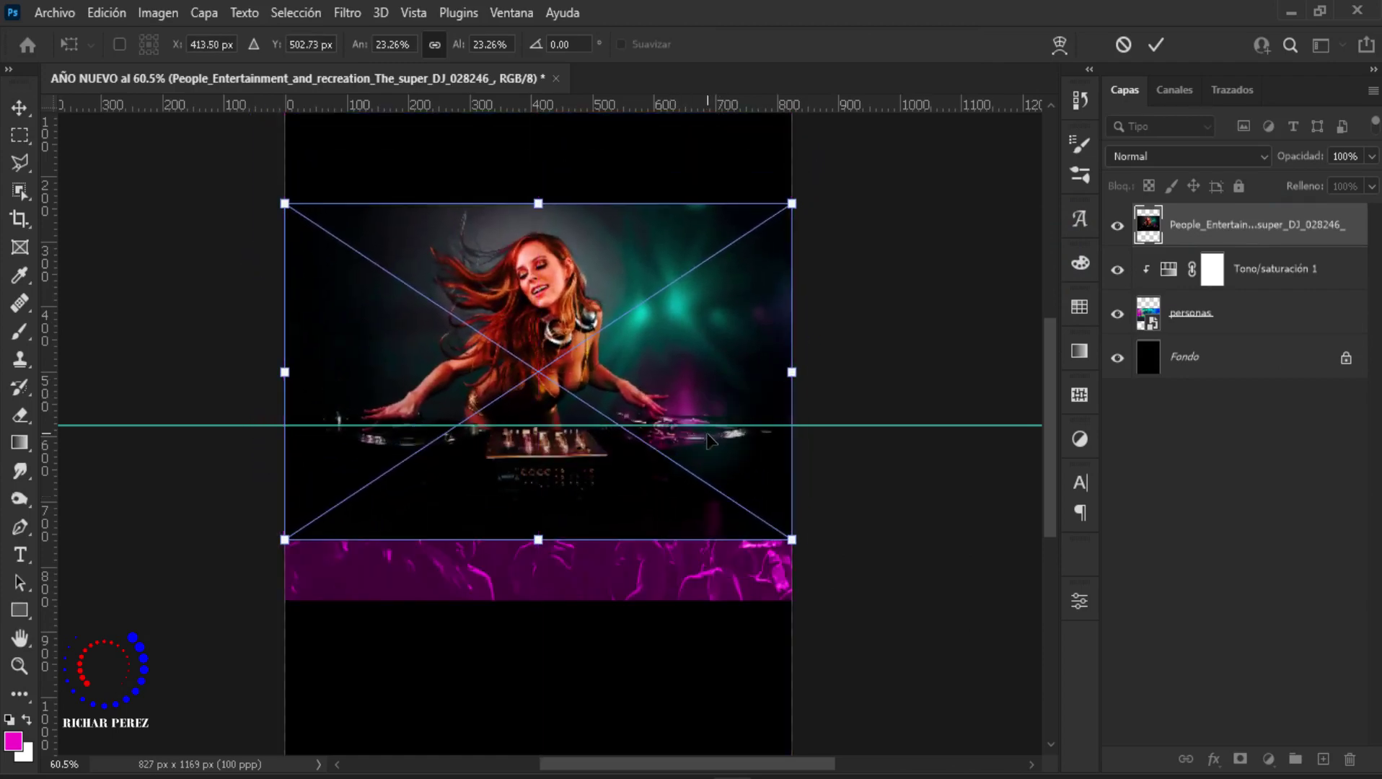
pyautogui.press('Return')
pyautogui.scroll(2, 598, 465)
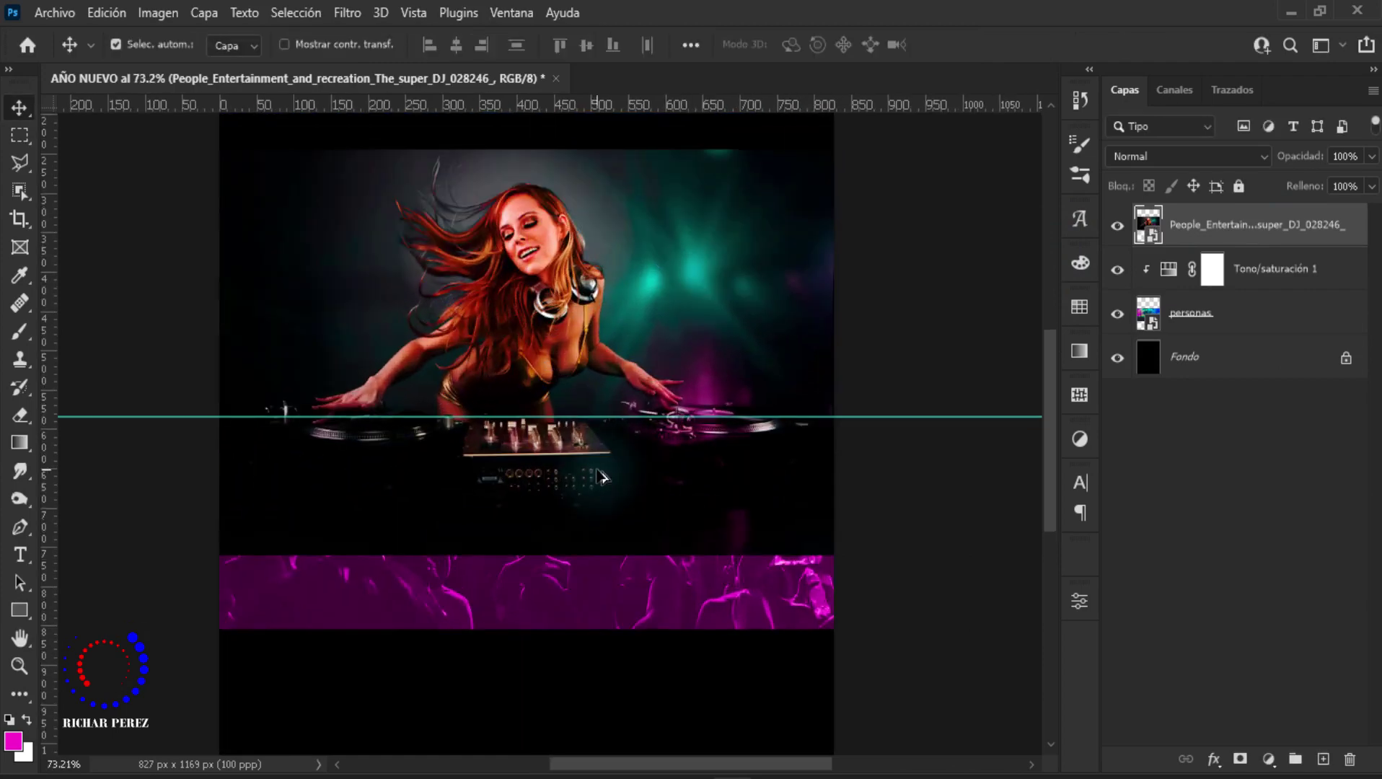
pyautogui.scroll(1, 950, 617)
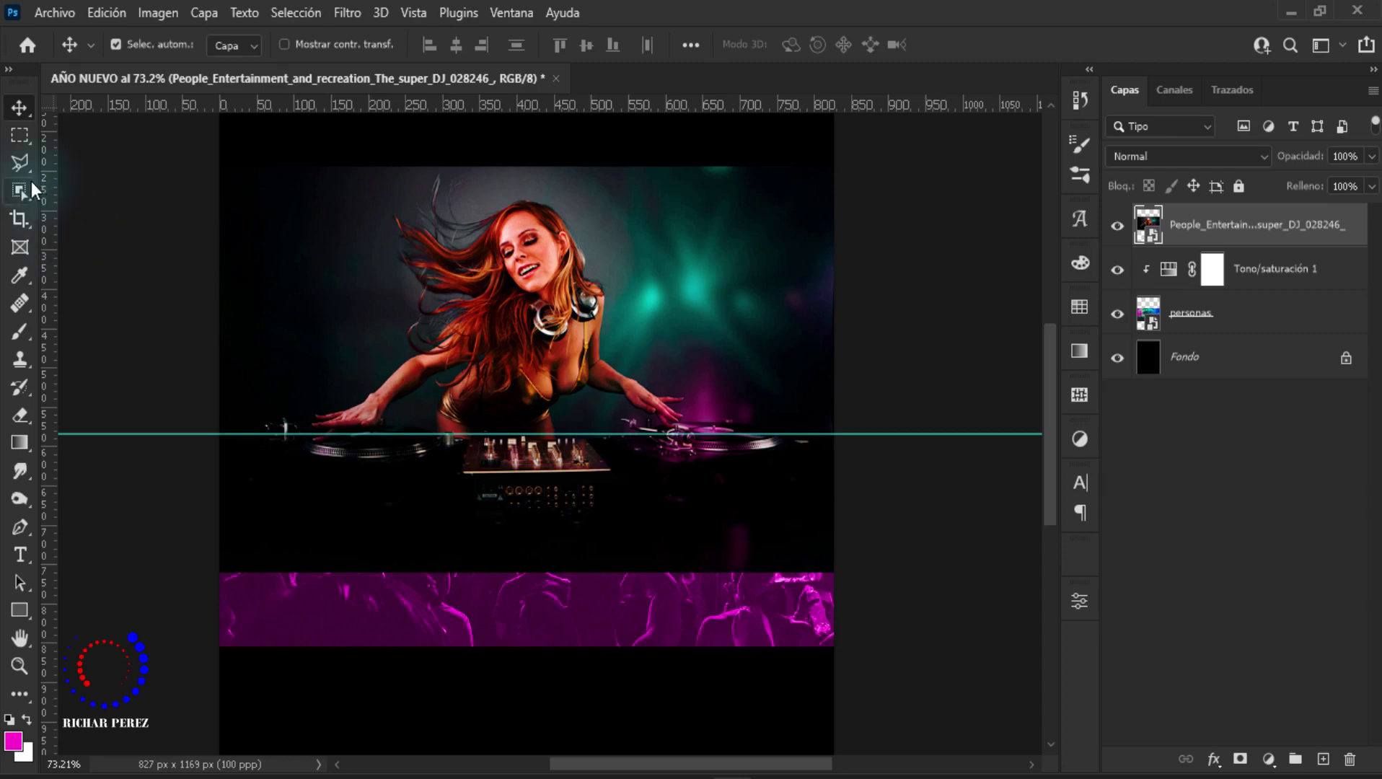
# Step: Select the woman DJ by boxing her with the Object Selection Tool
pyautogui.click(19, 192)
pyautogui.click(144, 190)
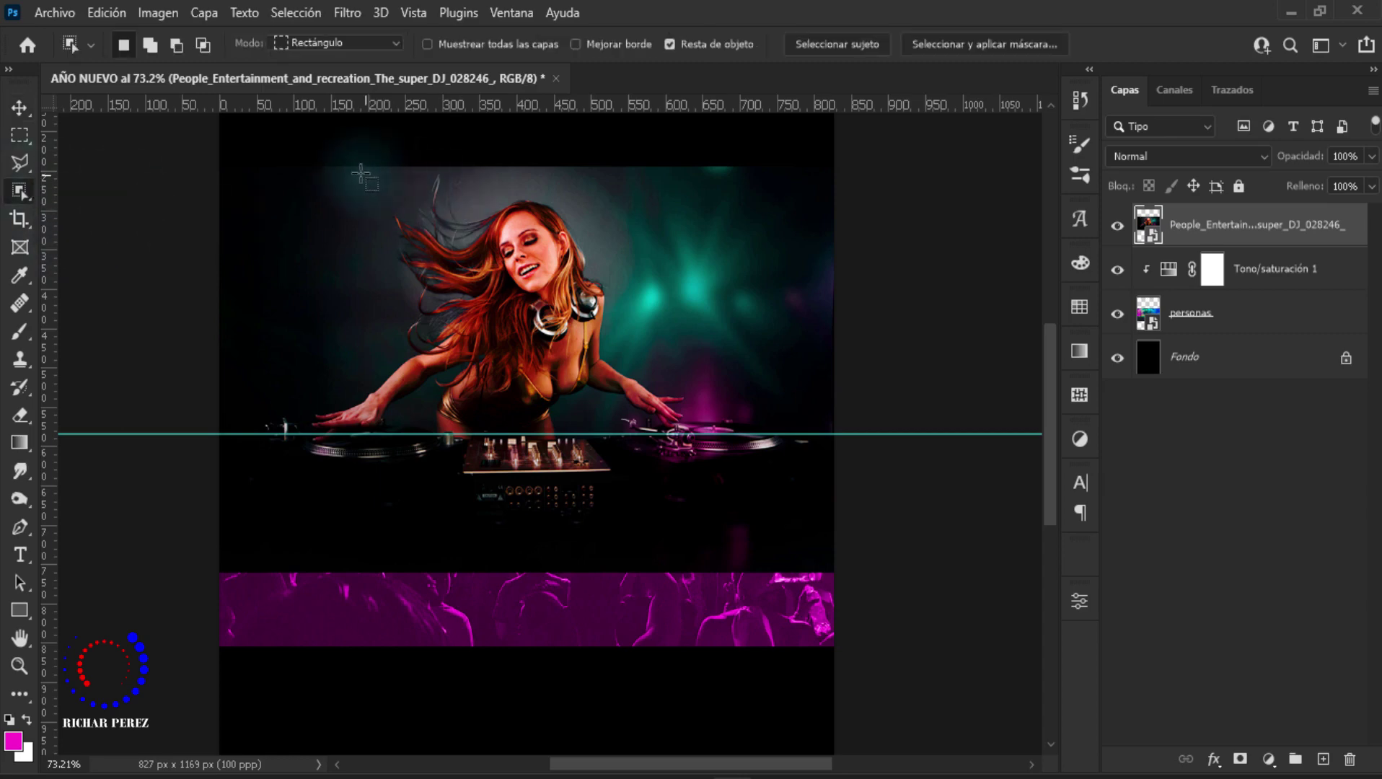
pyautogui.moveTo(339, 166); pyautogui.dragTo(695, 416)
pyautogui.moveTo(726, 533); pyautogui.dragTo(722, 506)
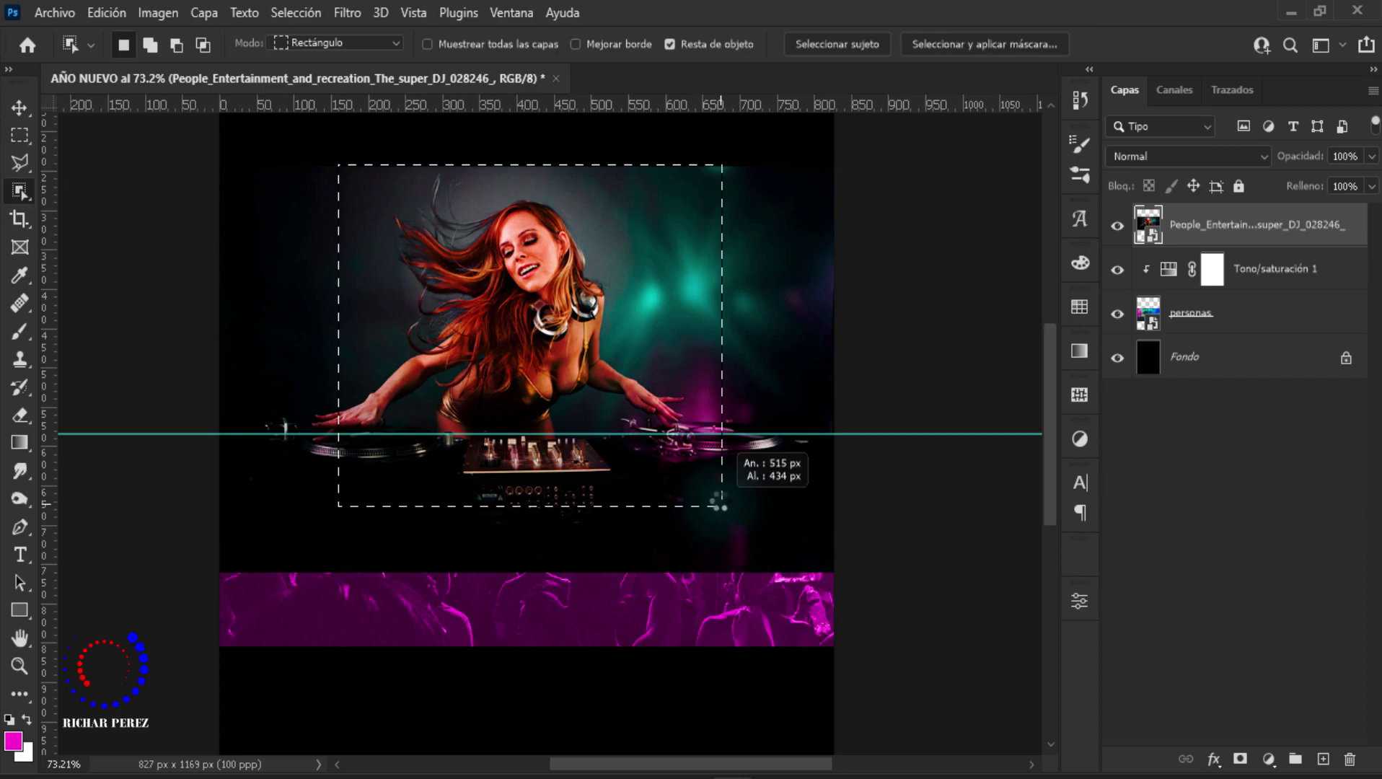
pyautogui.moveTo(722, 506); pyautogui.dragTo(722, 507)
pyautogui.scroll(2, 470, 373)
pyautogui.scroll(1, 470, 372)
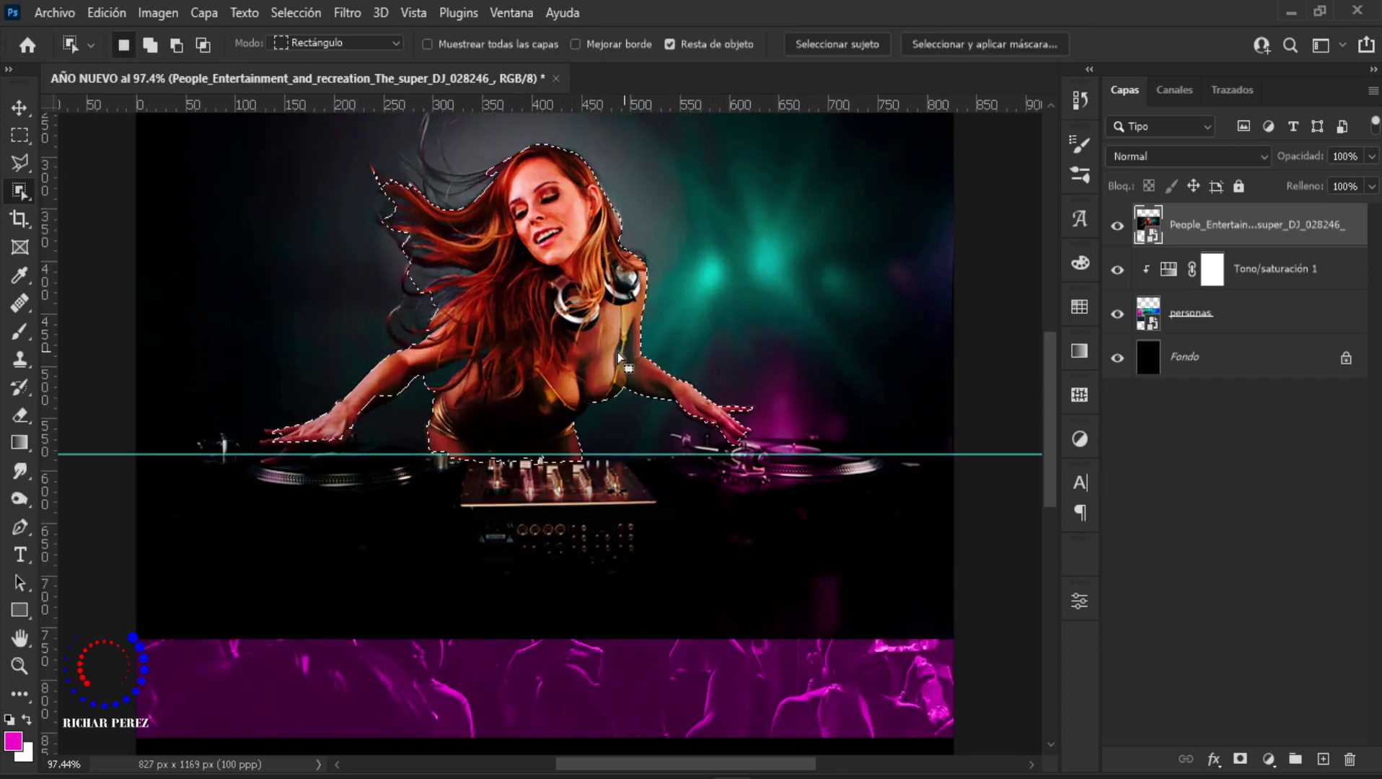
pyautogui.scroll(1, 619, 357)
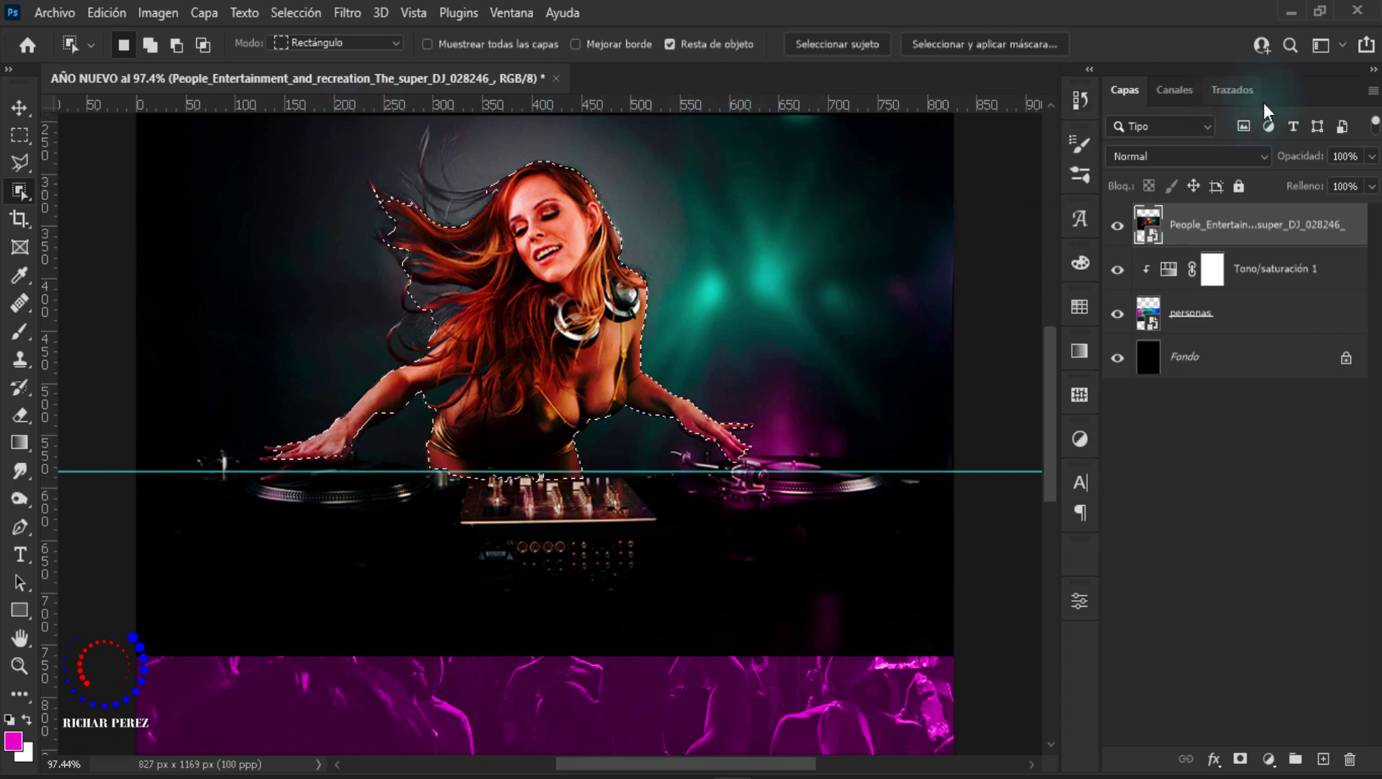
# Step: In Select and Mask, use Overlay view and replace the selection with Select Subject
pyautogui.click(971, 43)
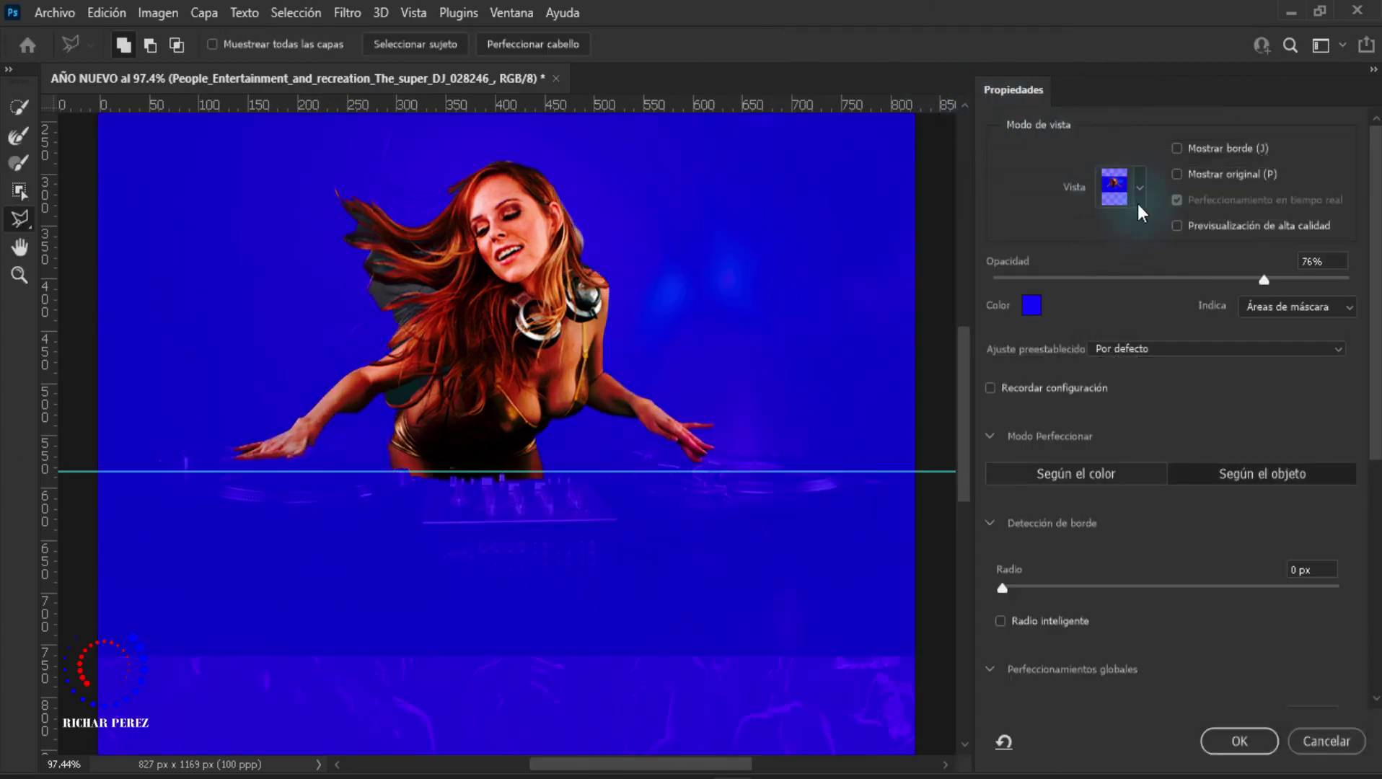
pyautogui.click(1138, 203)
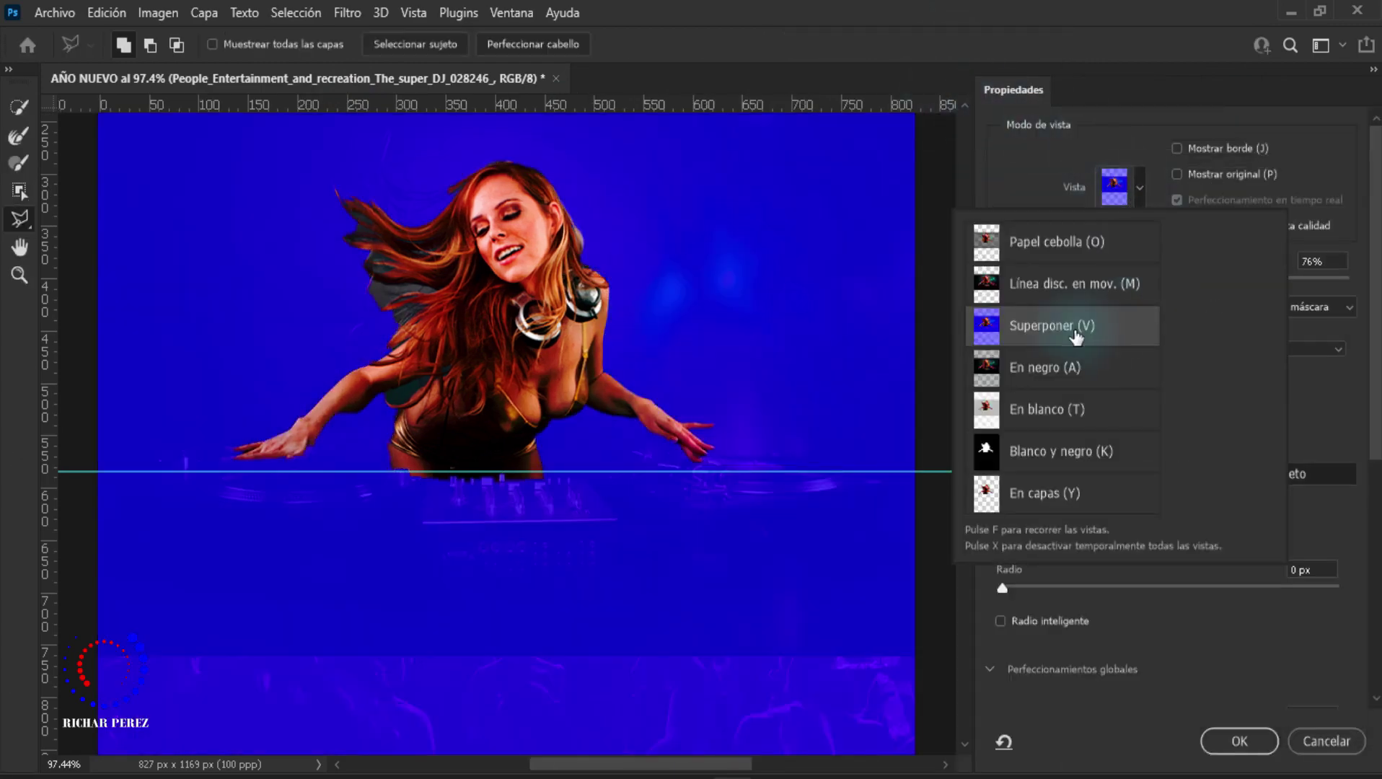
pyautogui.click(984, 167)
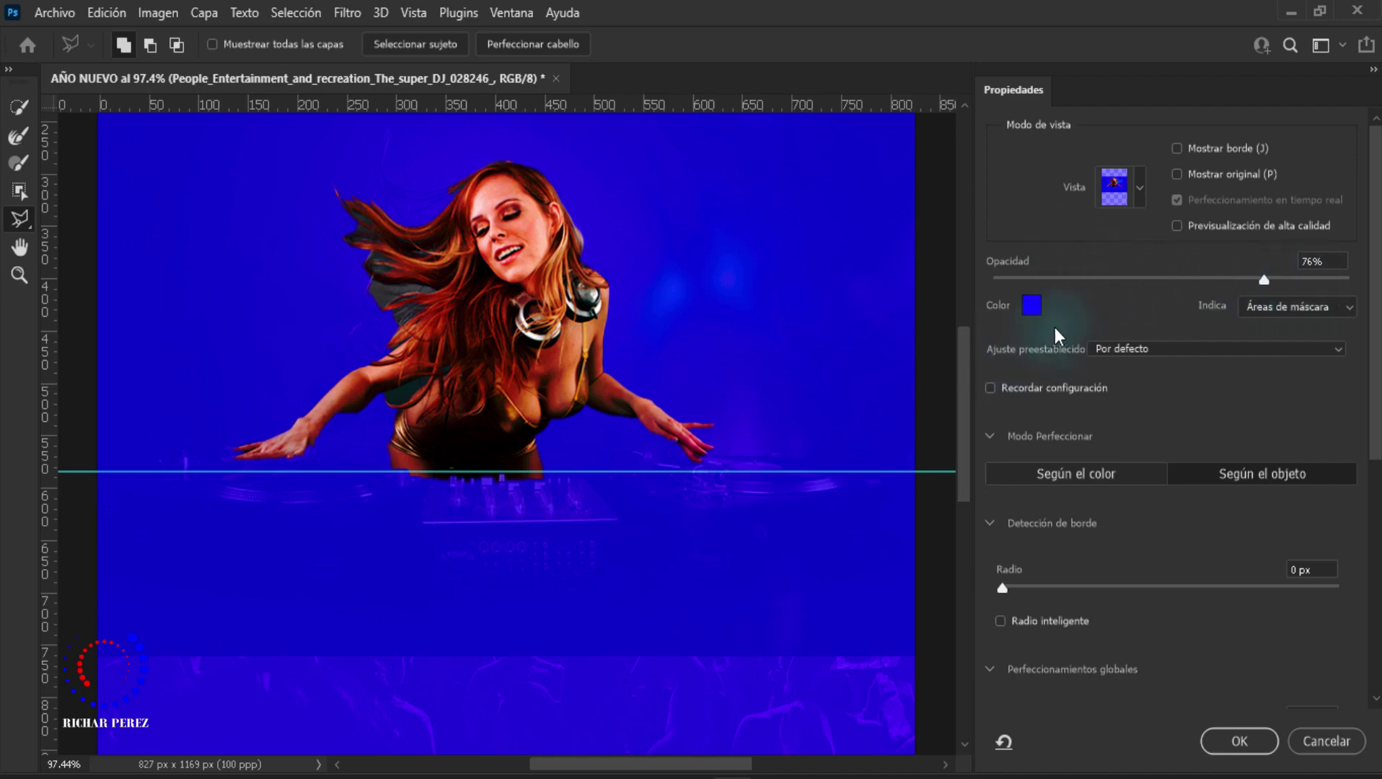
pyautogui.click(1032, 305)
pyautogui.click(1281, 114)
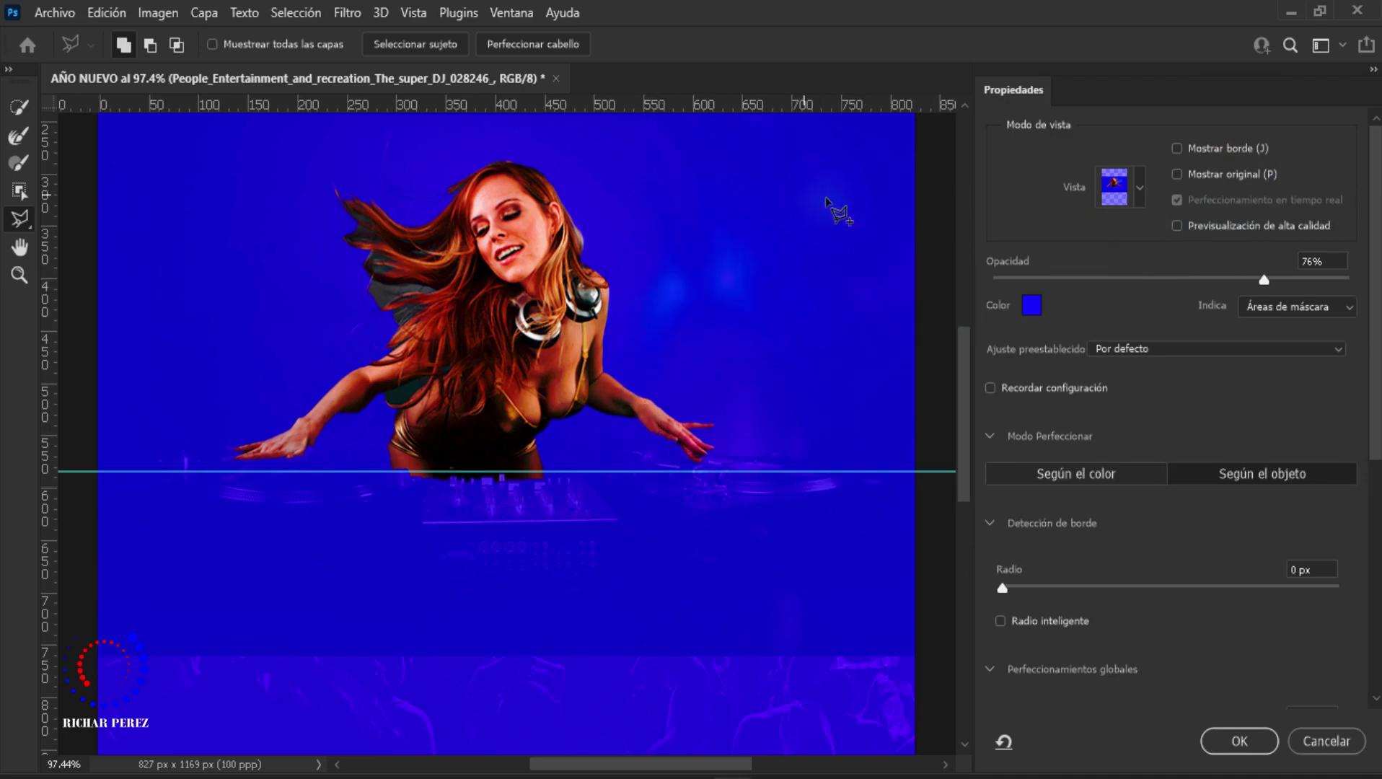
pyautogui.click(417, 46)
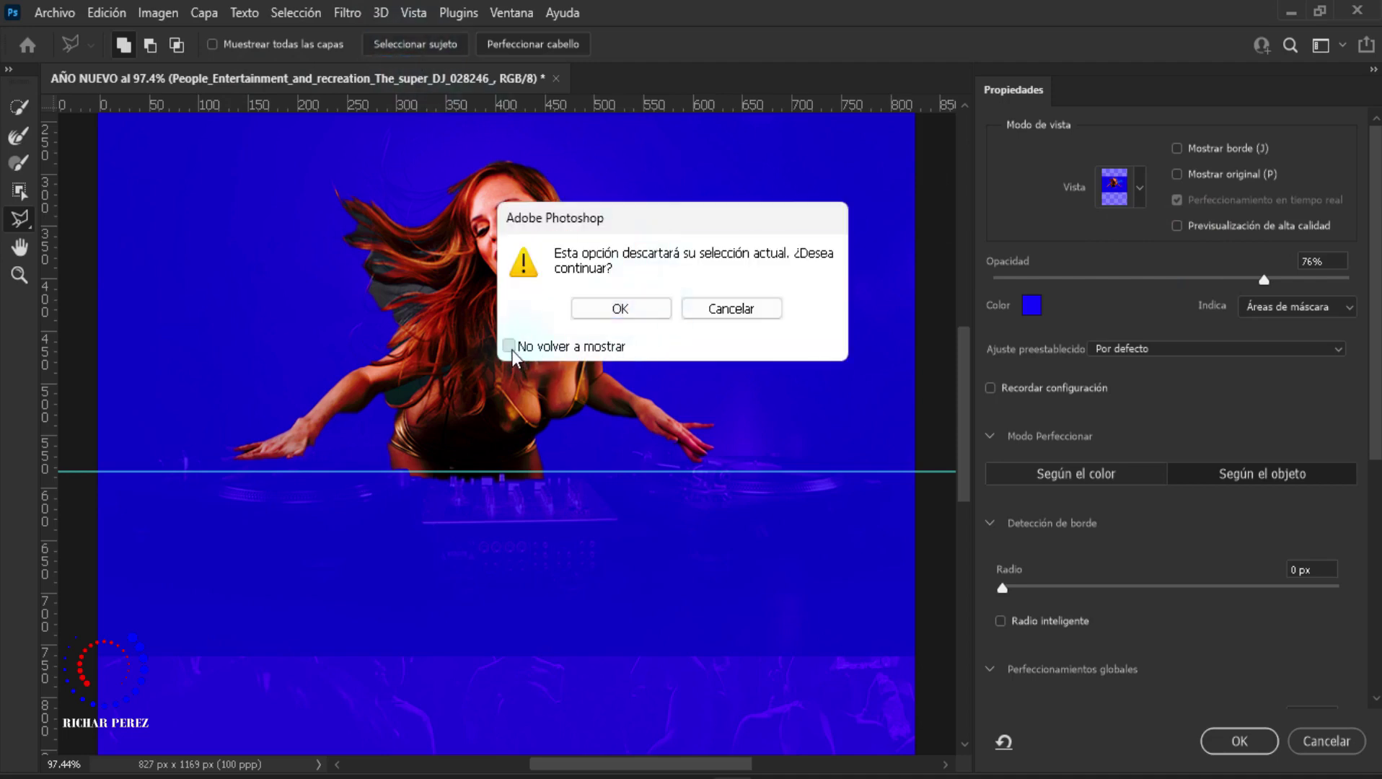
pyautogui.click(622, 310)
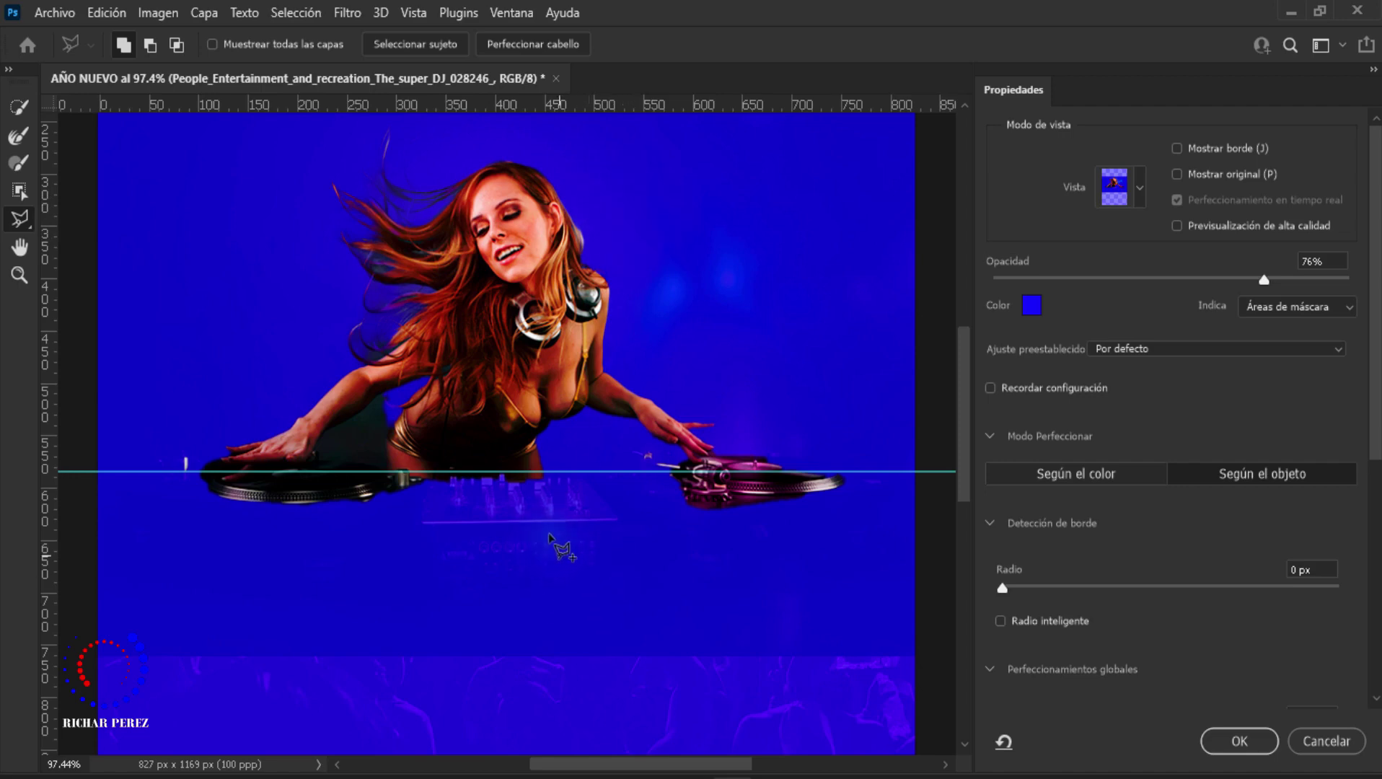
# Step: Brush the mixer and the deck area below the turntables into the selection
pyautogui.click(20, 164)
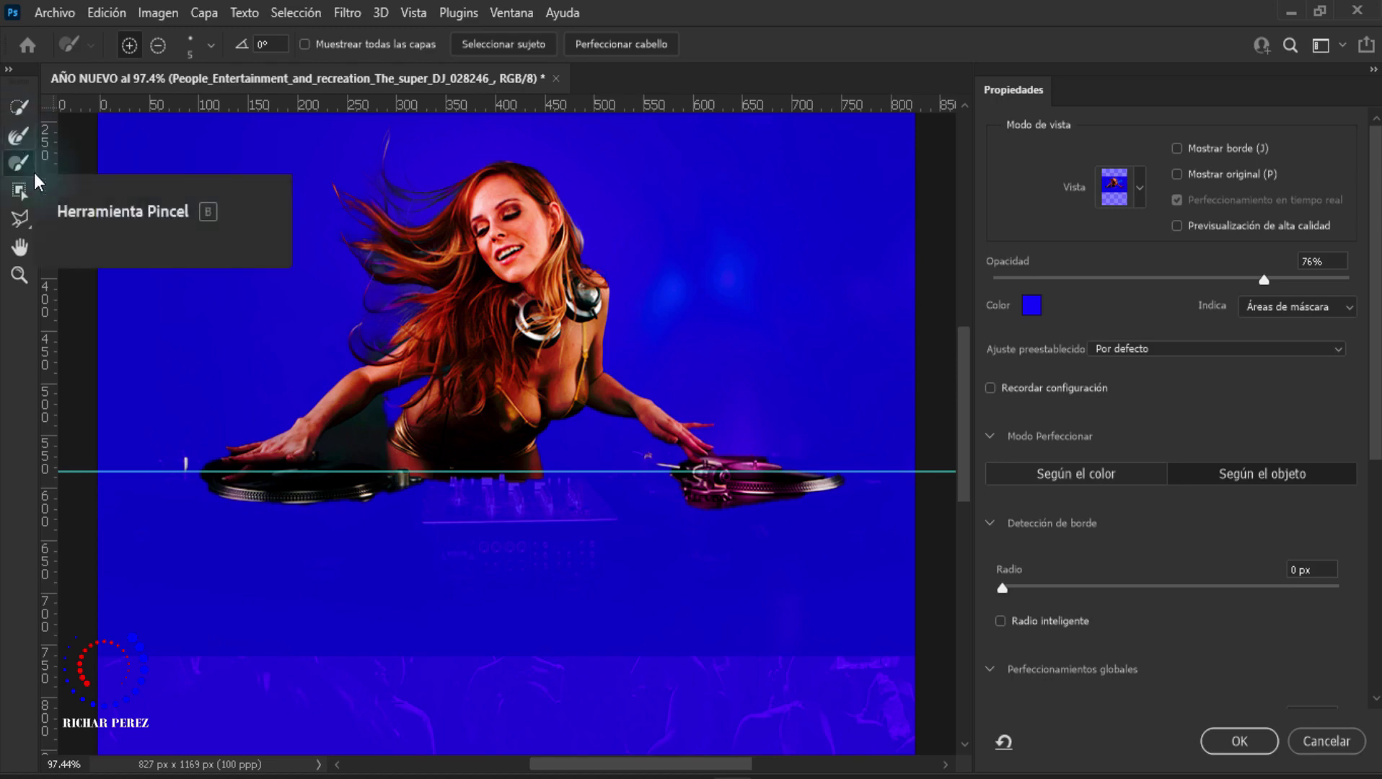
pyautogui.click(20, 163)
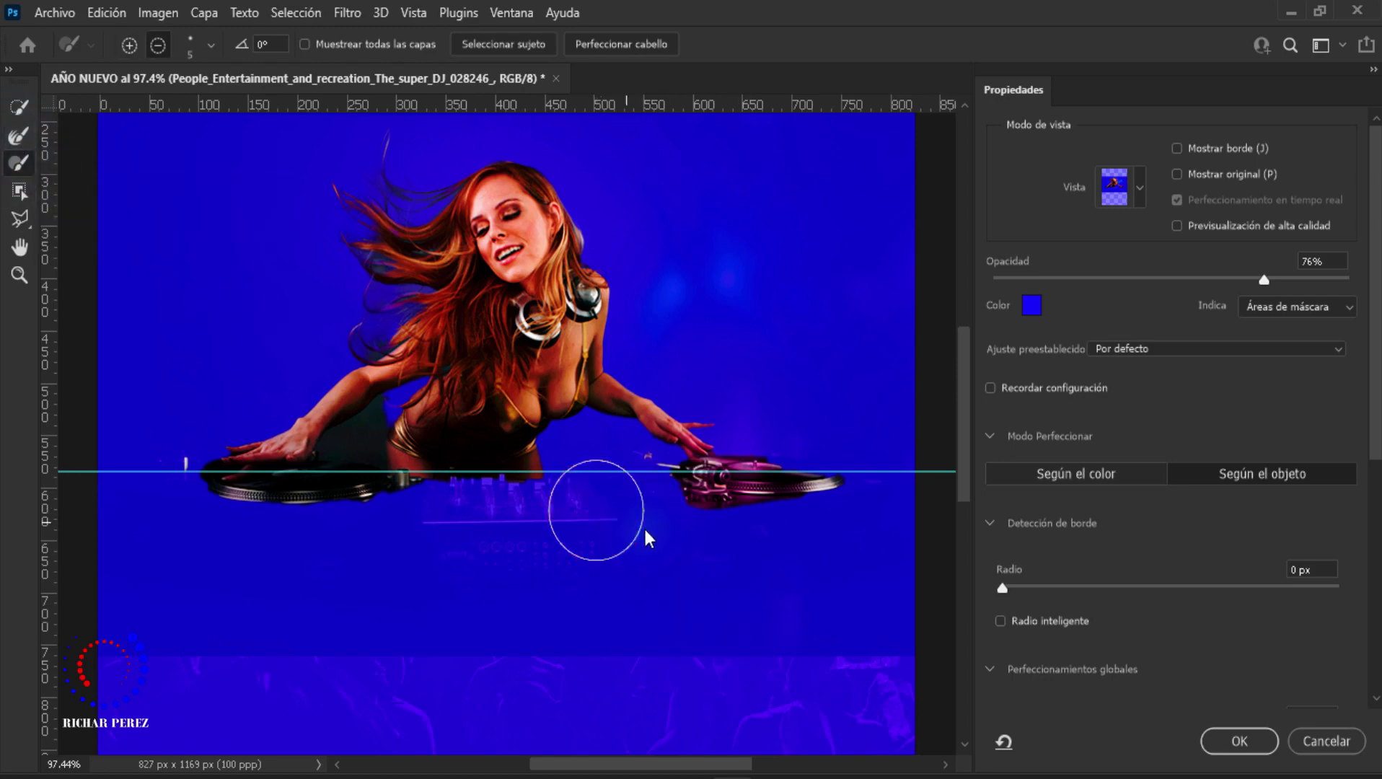
pyautogui.moveTo(601, 516)
pyautogui.mouseDown()
pyautogui.moveTo(459, 516)
pyautogui.moveTo(518, 502)
pyautogui.moveTo(181, 505)
pyautogui.moveTo(710, 548)
pyautogui.moveTo(513, 496)
pyautogui.moveTo(675, 499)
pyautogui.moveTo(744, 579)
pyautogui.moveTo(873, 533)
pyautogui.moveTo(627, 613)
pyautogui.mouseUp()
pyautogui.moveTo(478, 610)
pyautogui.mouseDown()
pyautogui.moveTo(10, 524)
pyautogui.moveTo(217, 524)
pyautogui.moveTo(161, 618)
pyautogui.moveTo(238, 638)
pyautogui.mouseUp()
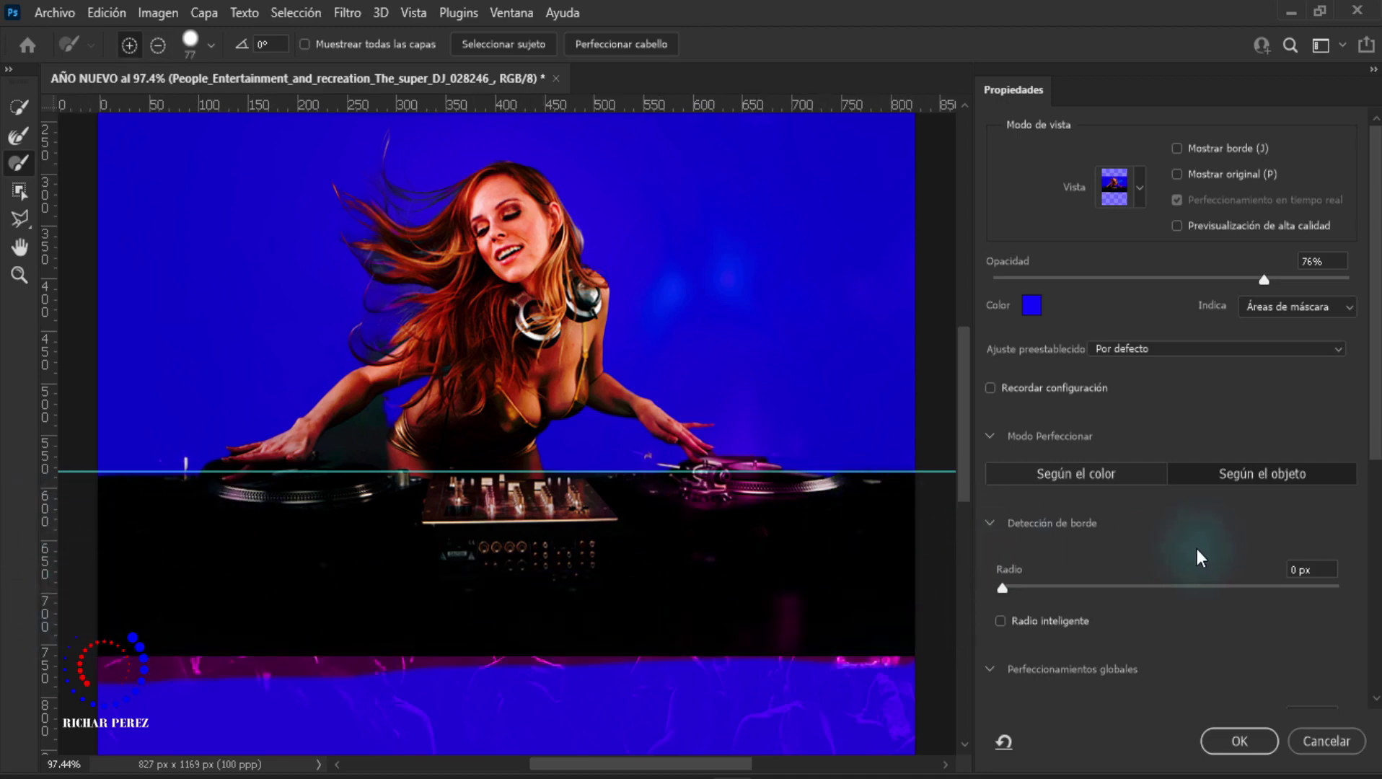
# Step: Turn on Decontaminate Colors and output the DJ cutout as New Layer with Layer Mask
pyautogui.scroll(-1, 1187, 550)
pyautogui.scroll(-3, 1151, 498)
pyautogui.scroll(-3, 1162, 514)
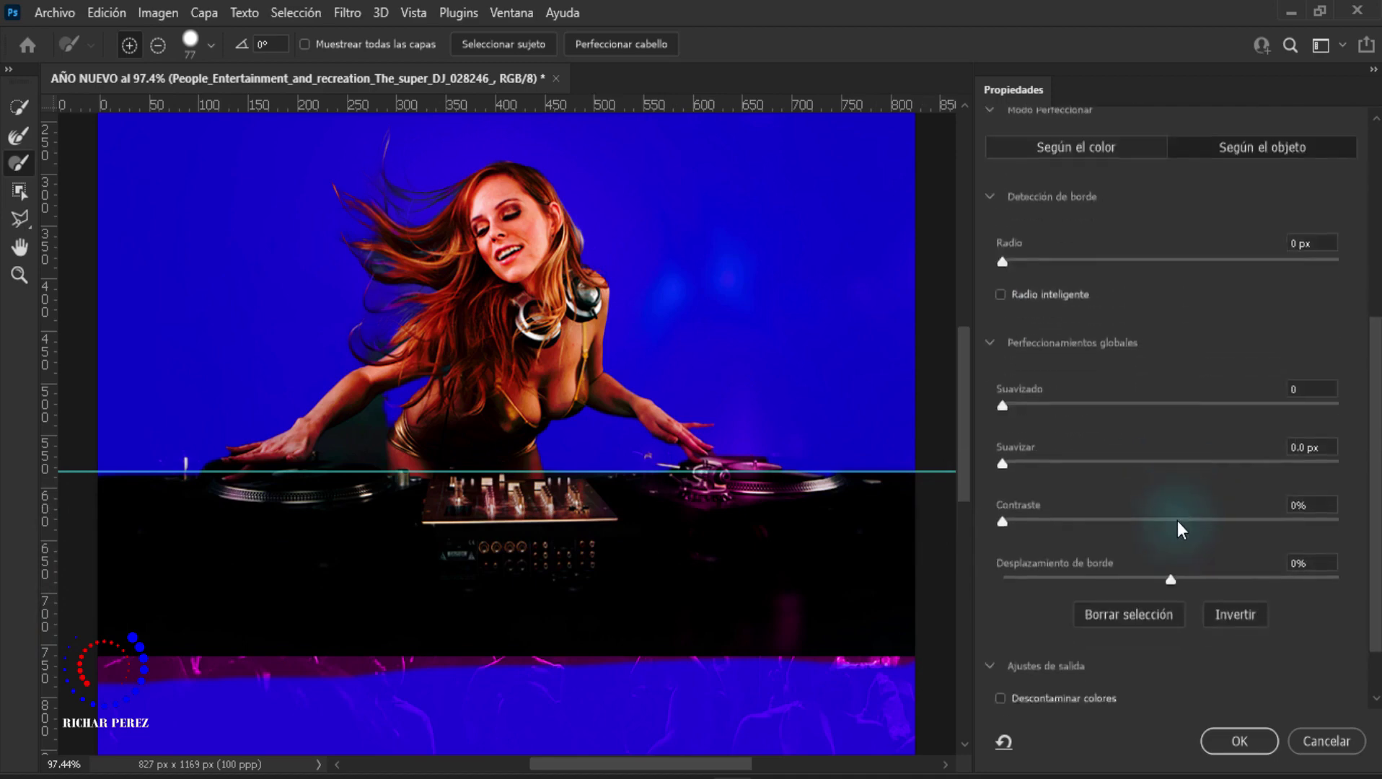
pyautogui.scroll(-2, 1178, 520)
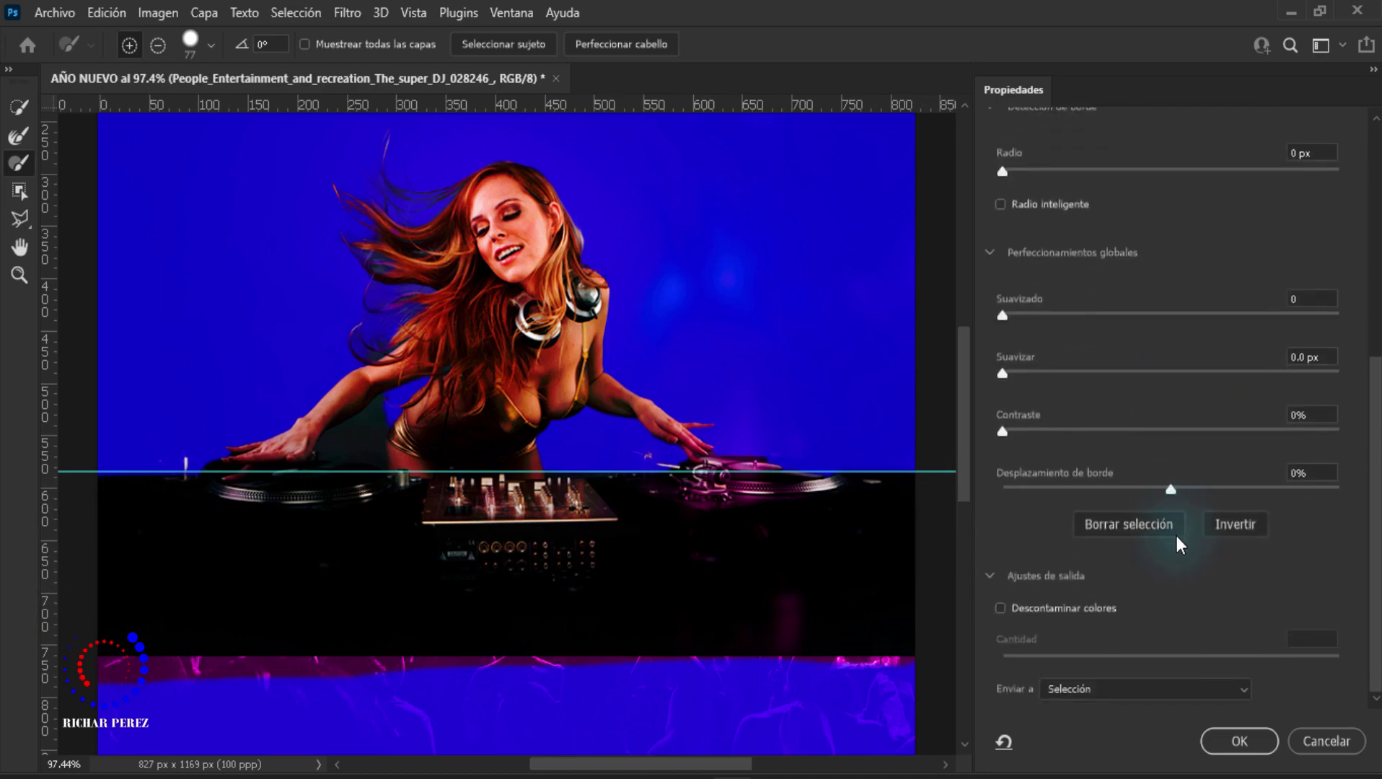
pyautogui.click(1000, 610)
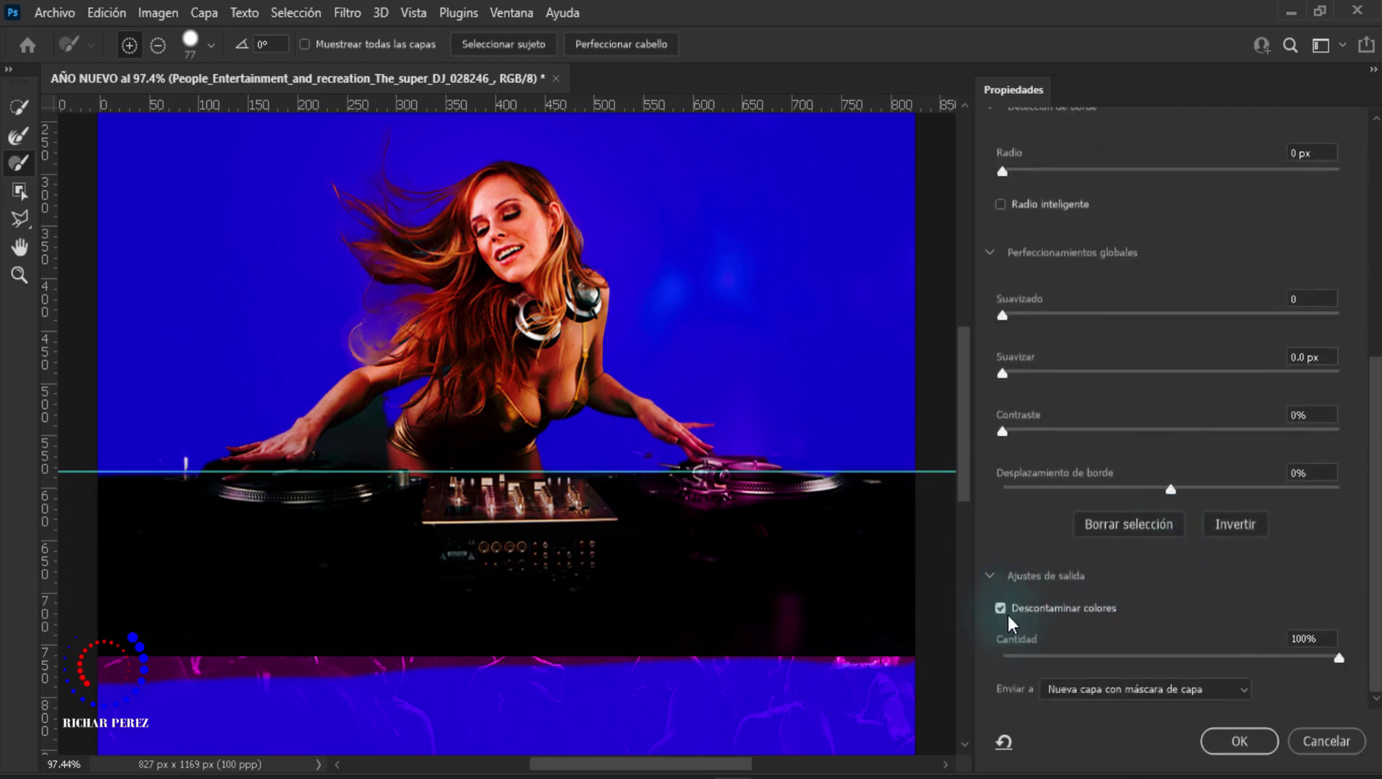
pyautogui.click(1147, 688)
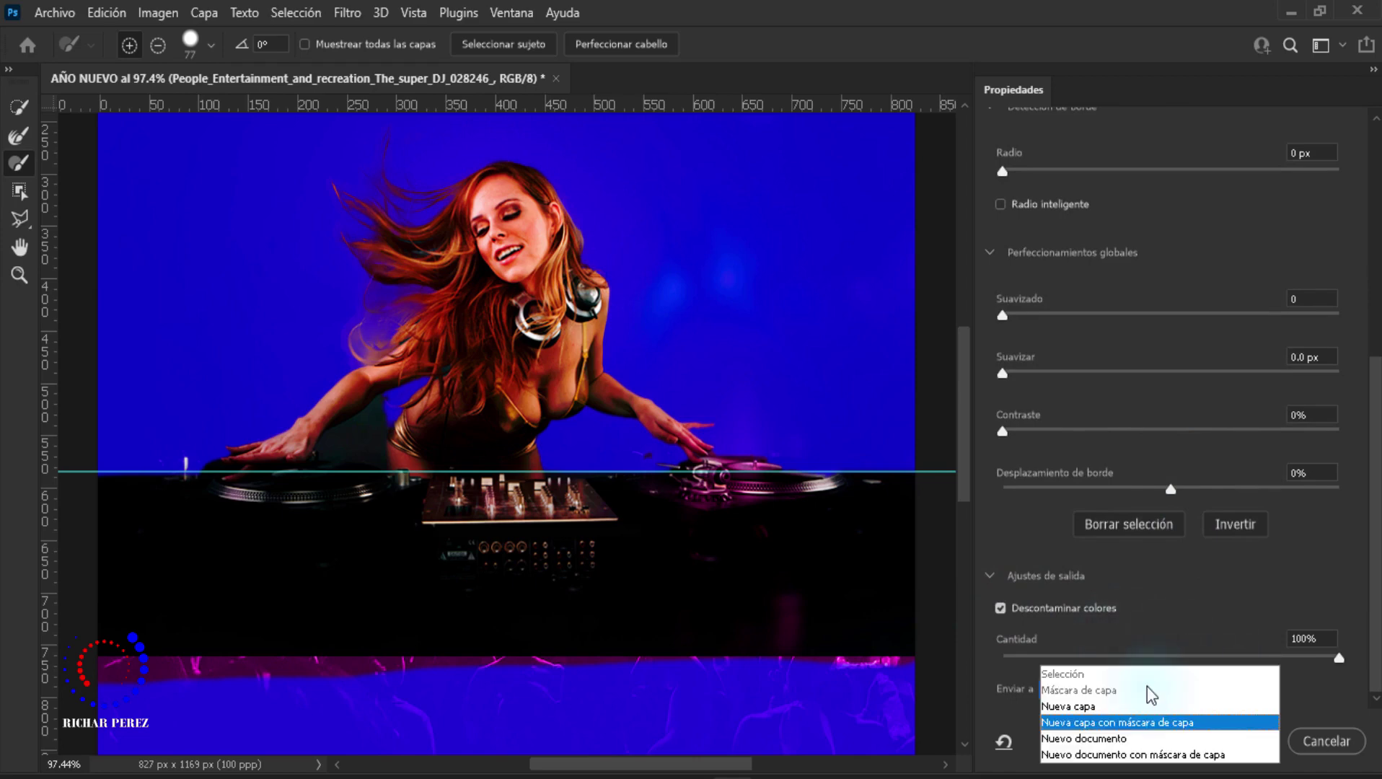
pyautogui.click(1000, 698)
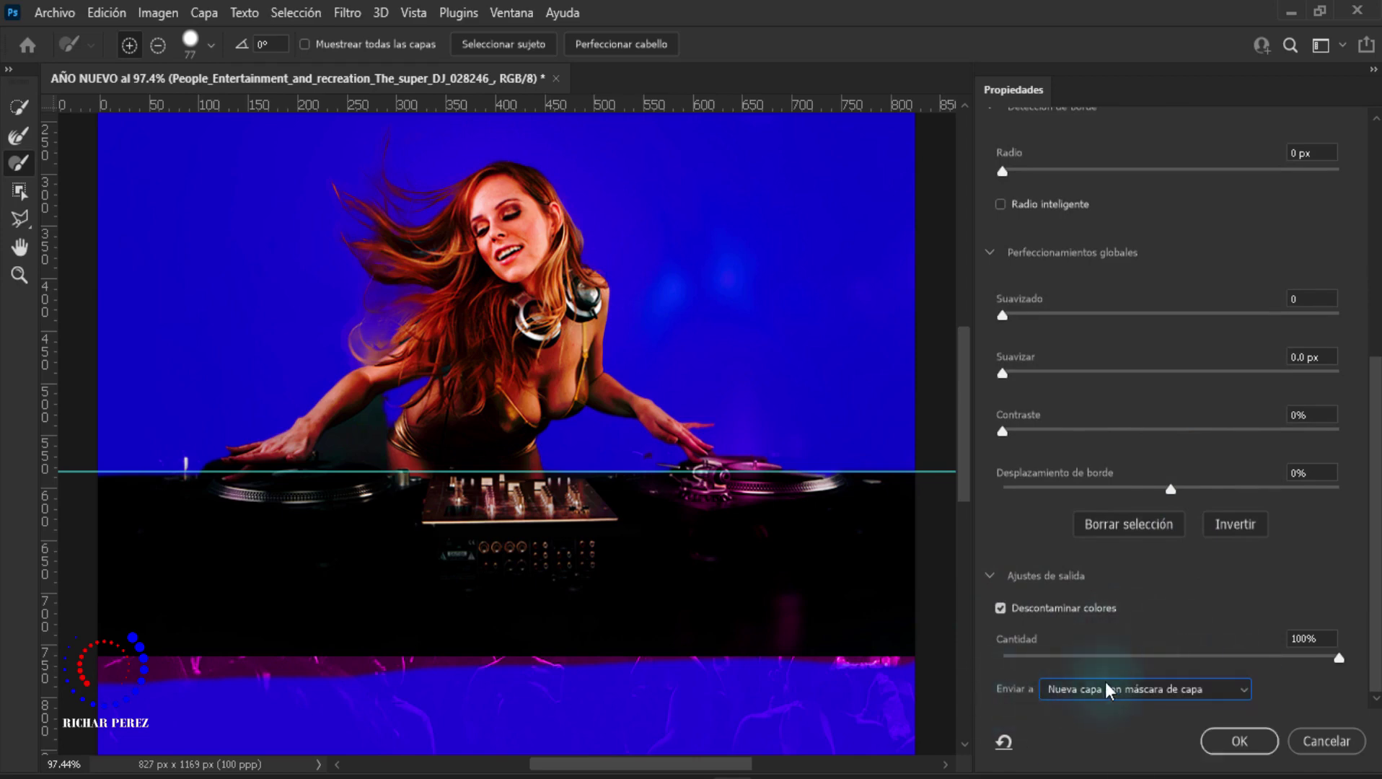
pyautogui.click(1105, 686)
pyautogui.click(1159, 723)
pyautogui.click(1222, 745)
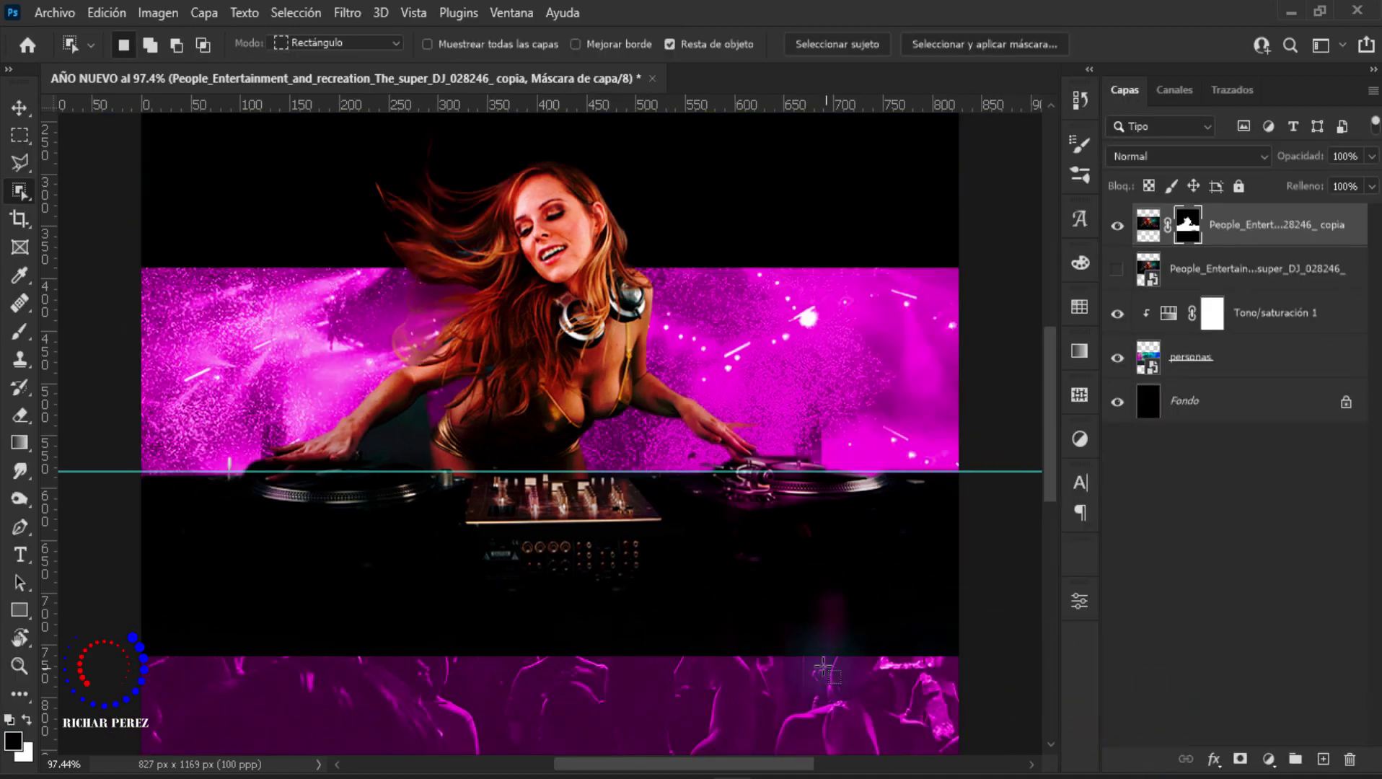
# Step: Unhide the DJ copy layer, rename it 'dj', move it below 'personas', then select 'personas'
pyautogui.press('p')
pyautogui.scroll(-3, 323, 347)
pyautogui.scroll(2, 322, 346)
pyautogui.scroll(-1, 606, 339)
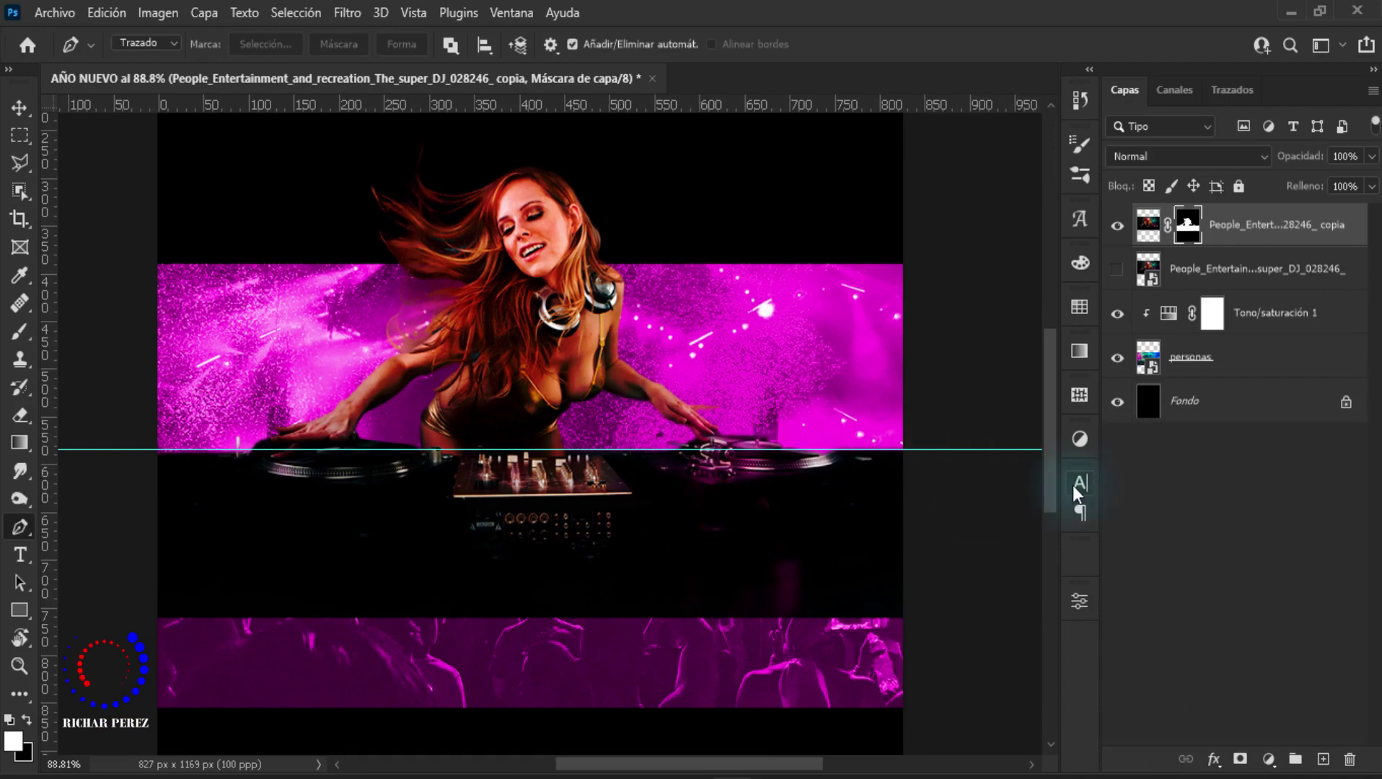
pyautogui.click(1118, 226)
pyautogui.doubleClick(1267, 224)
pyautogui.write('dj')
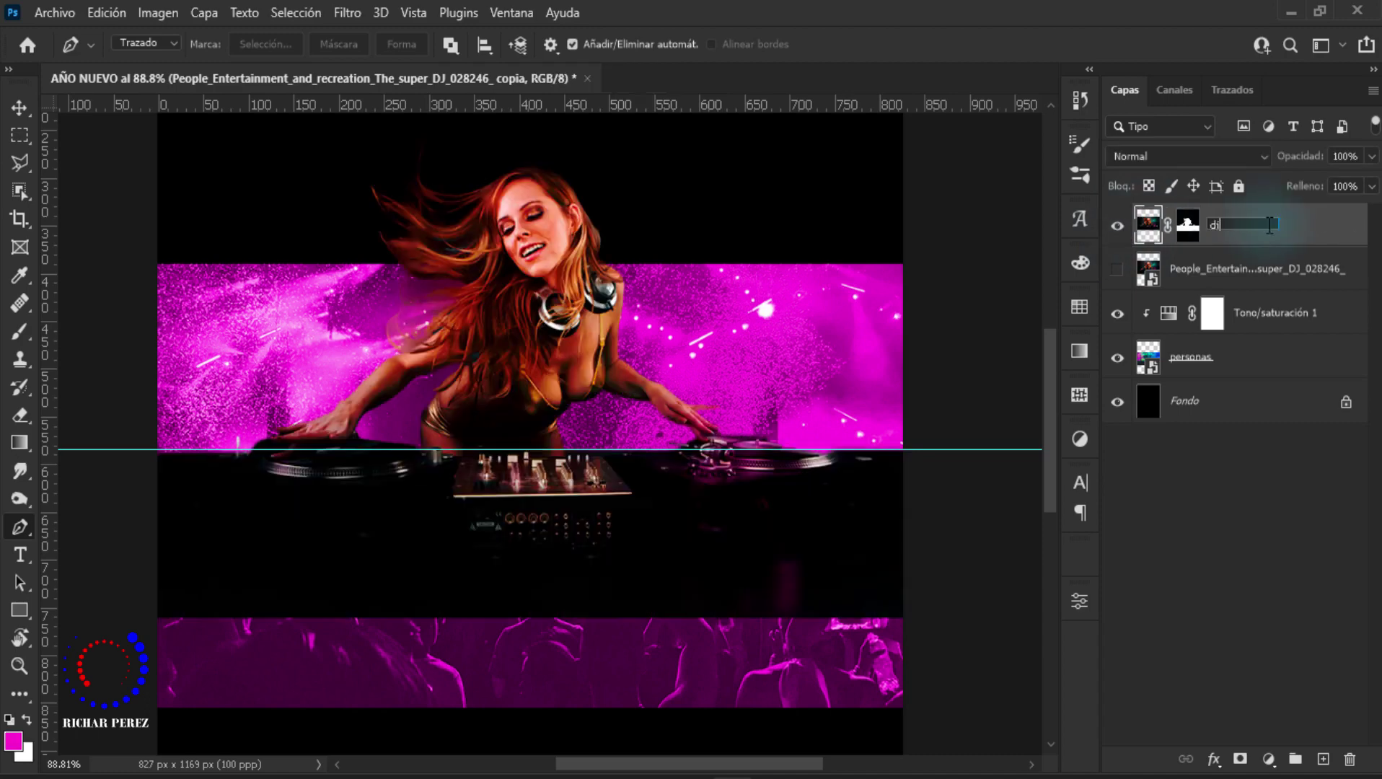
pyautogui.press('Return')
pyautogui.moveTo(1257, 224); pyautogui.dragTo(1206, 372)
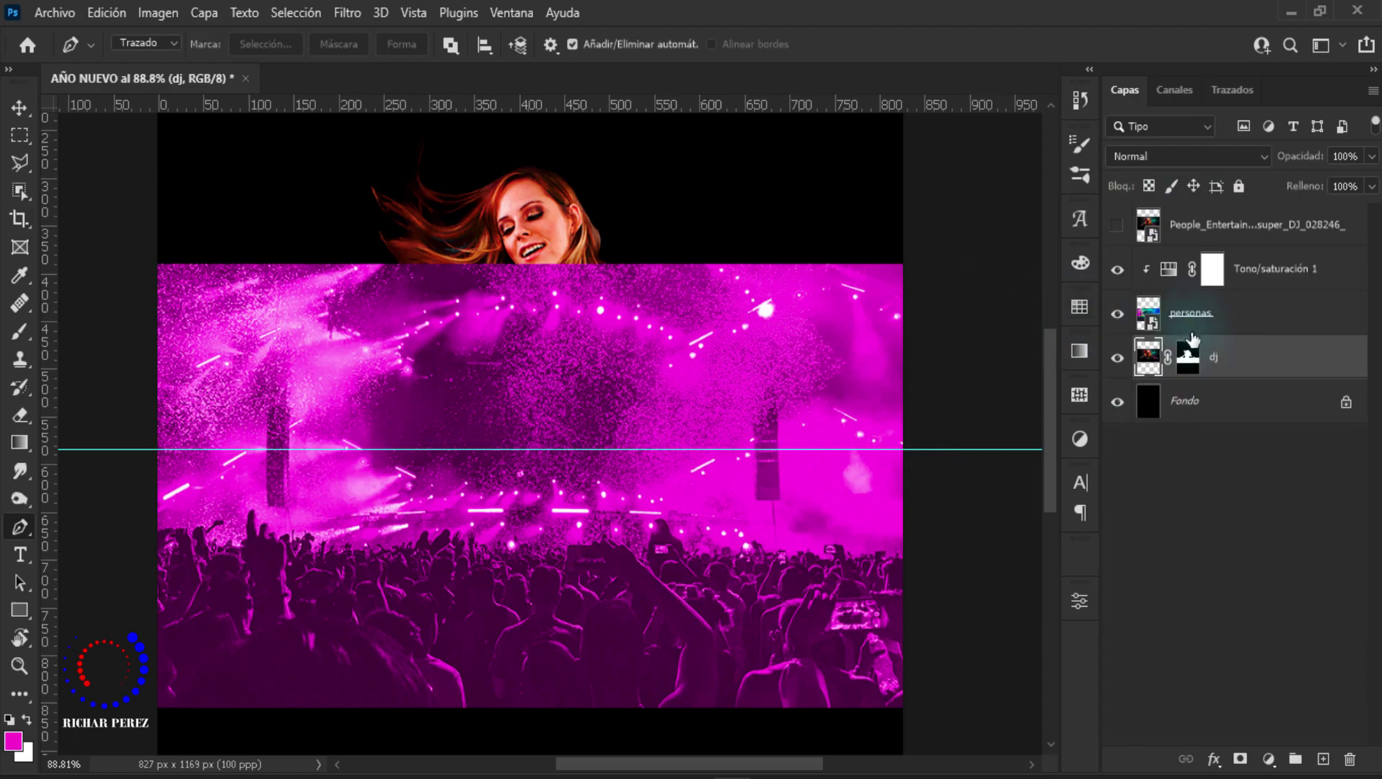
pyautogui.click(1138, 319)
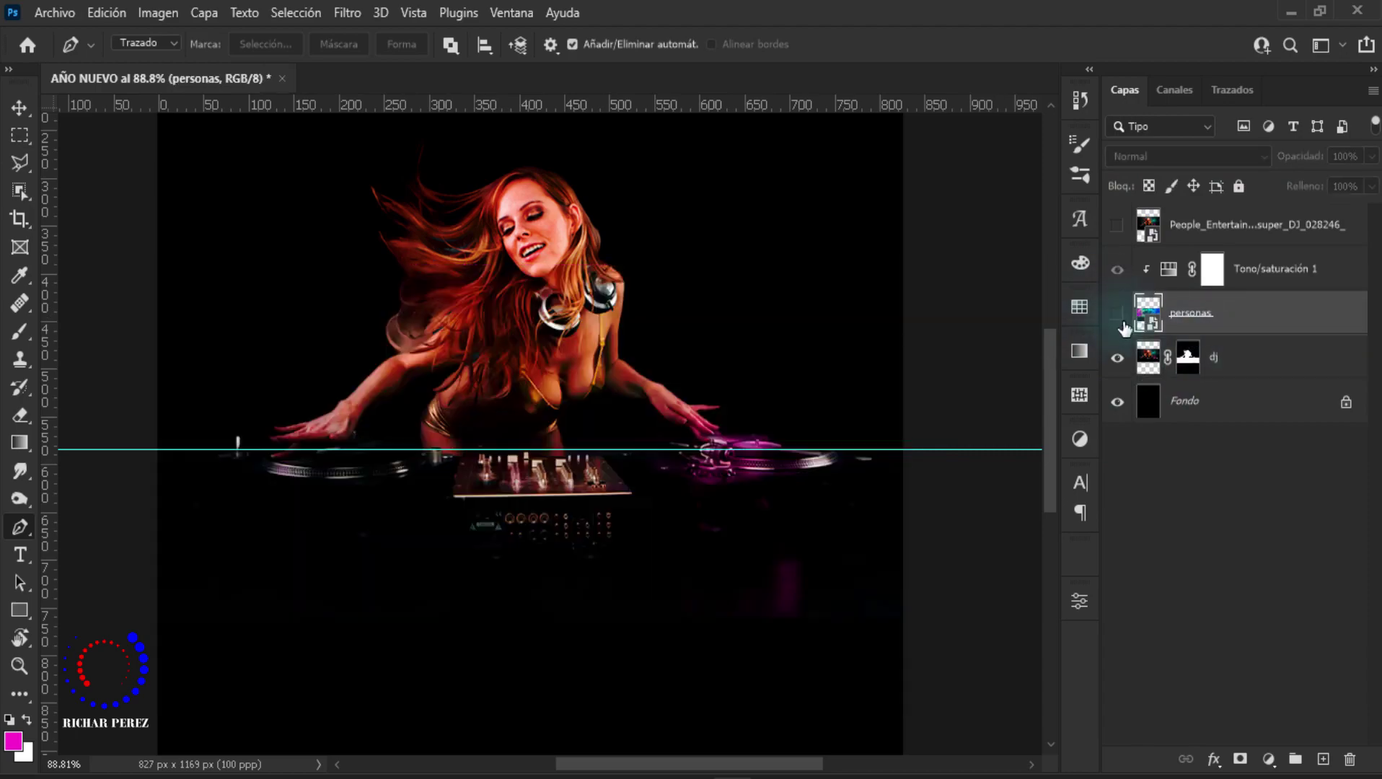
pyautogui.click(1118, 313)
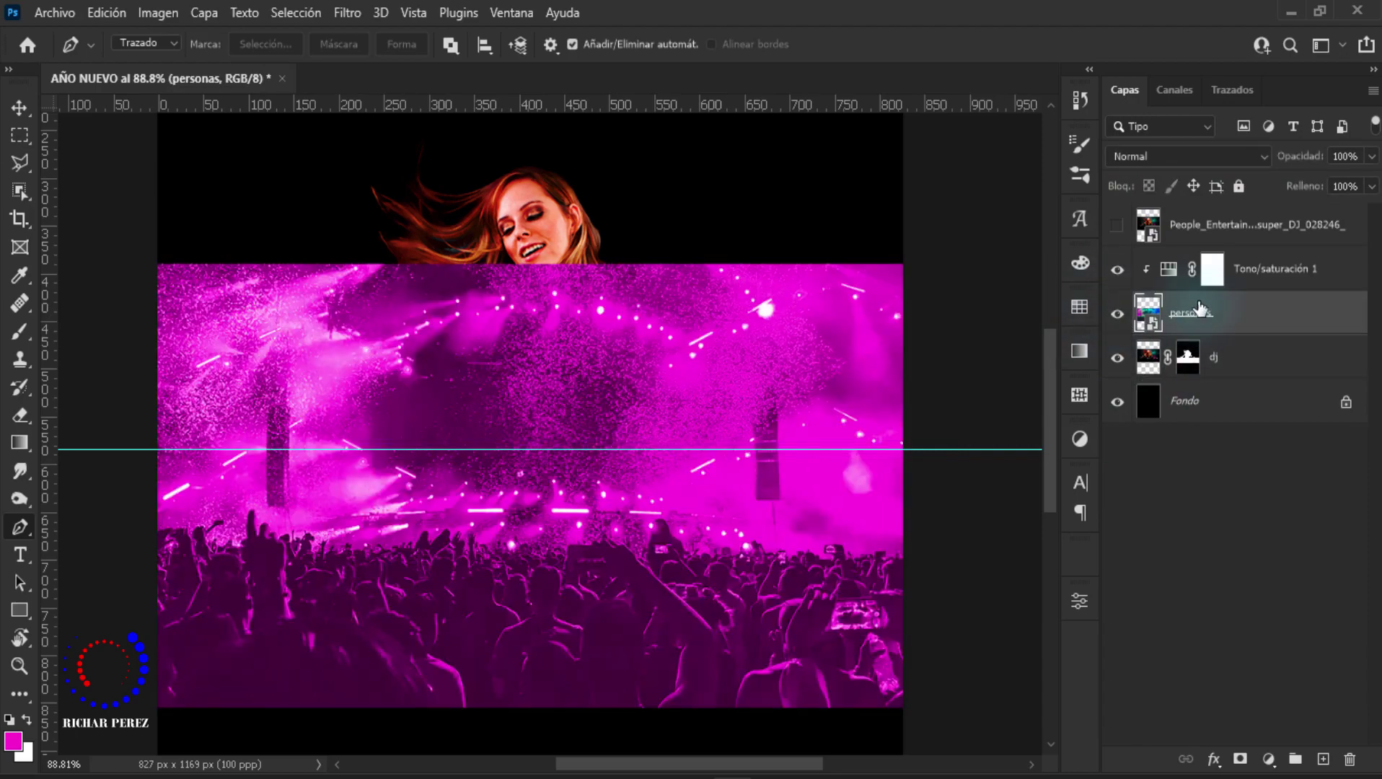
# Step: Add a white layer mask to 'personas' and adjust the brush opacity and flow
pyautogui.click(1239, 760)
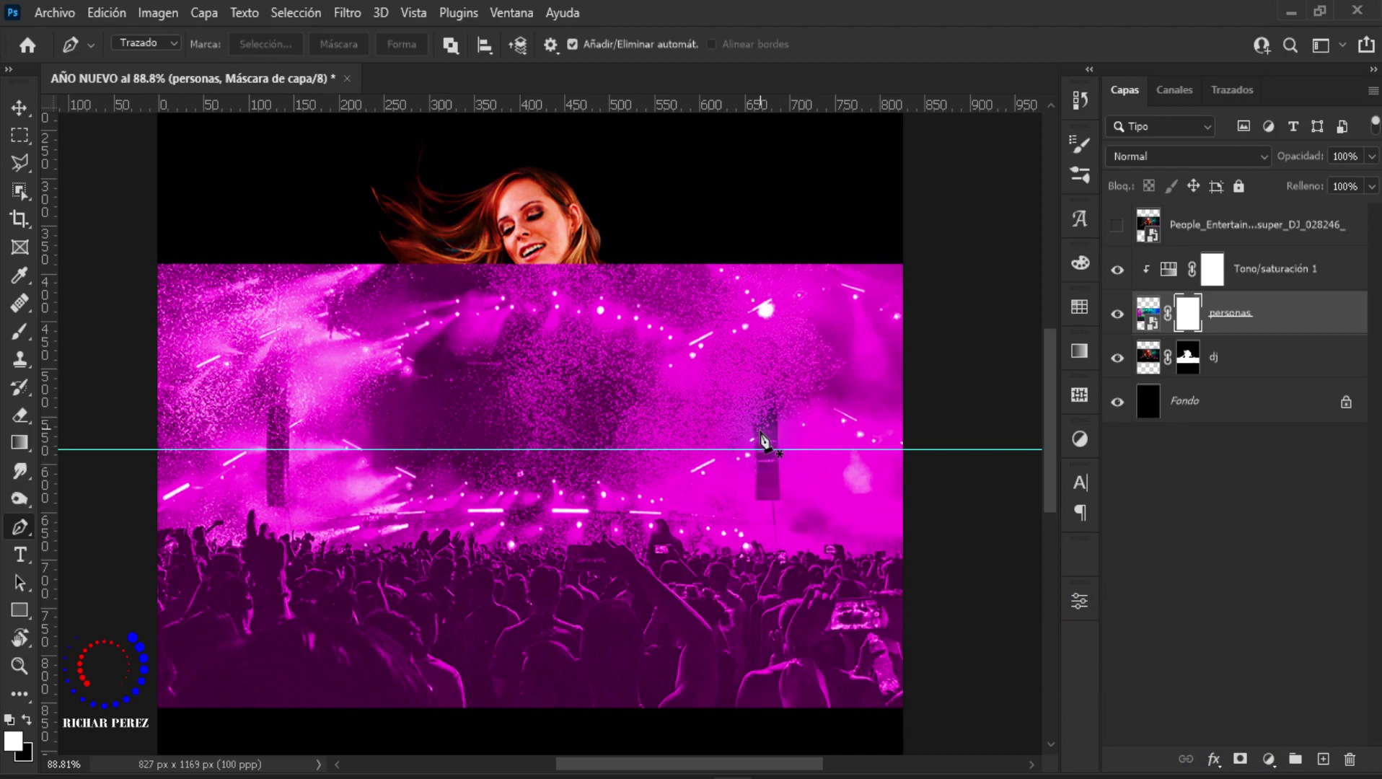
pyautogui.press('b')
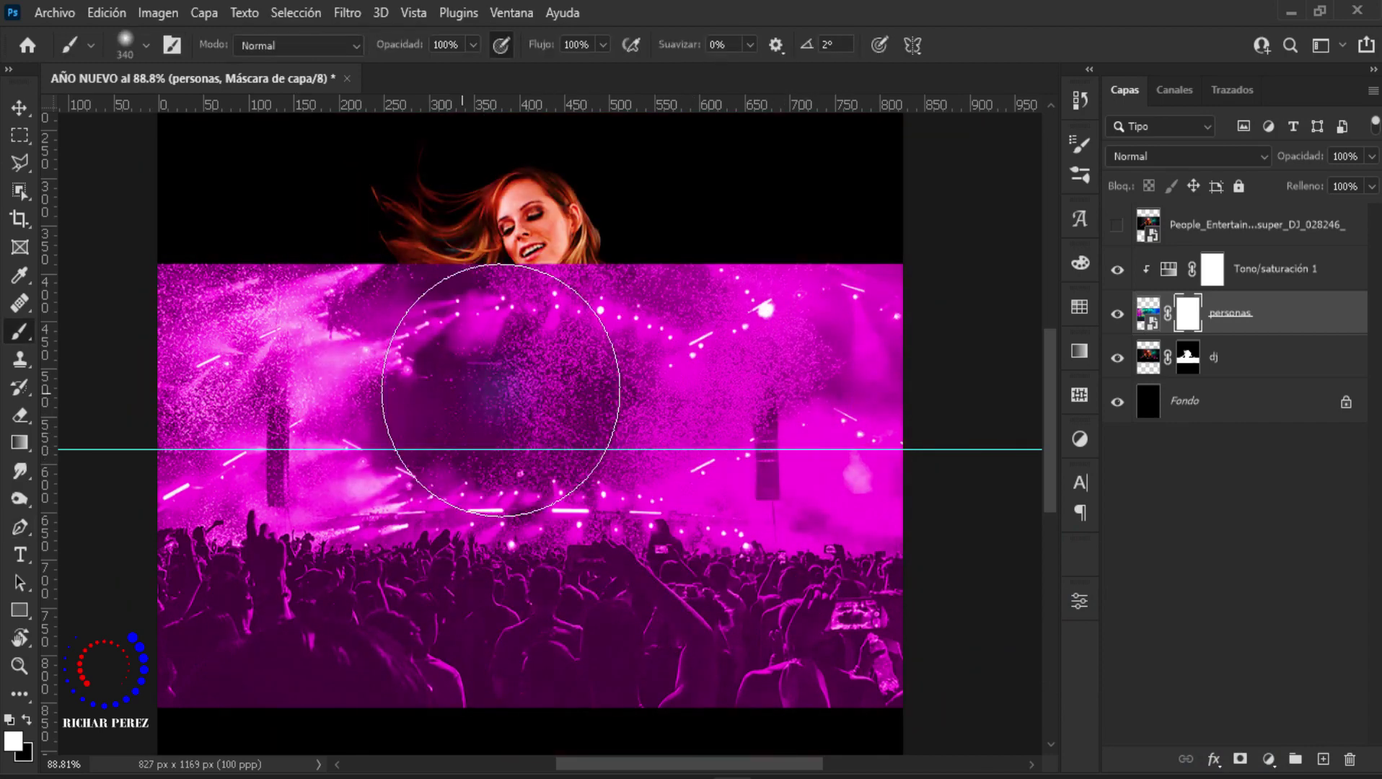
pyautogui.click(478, 45)
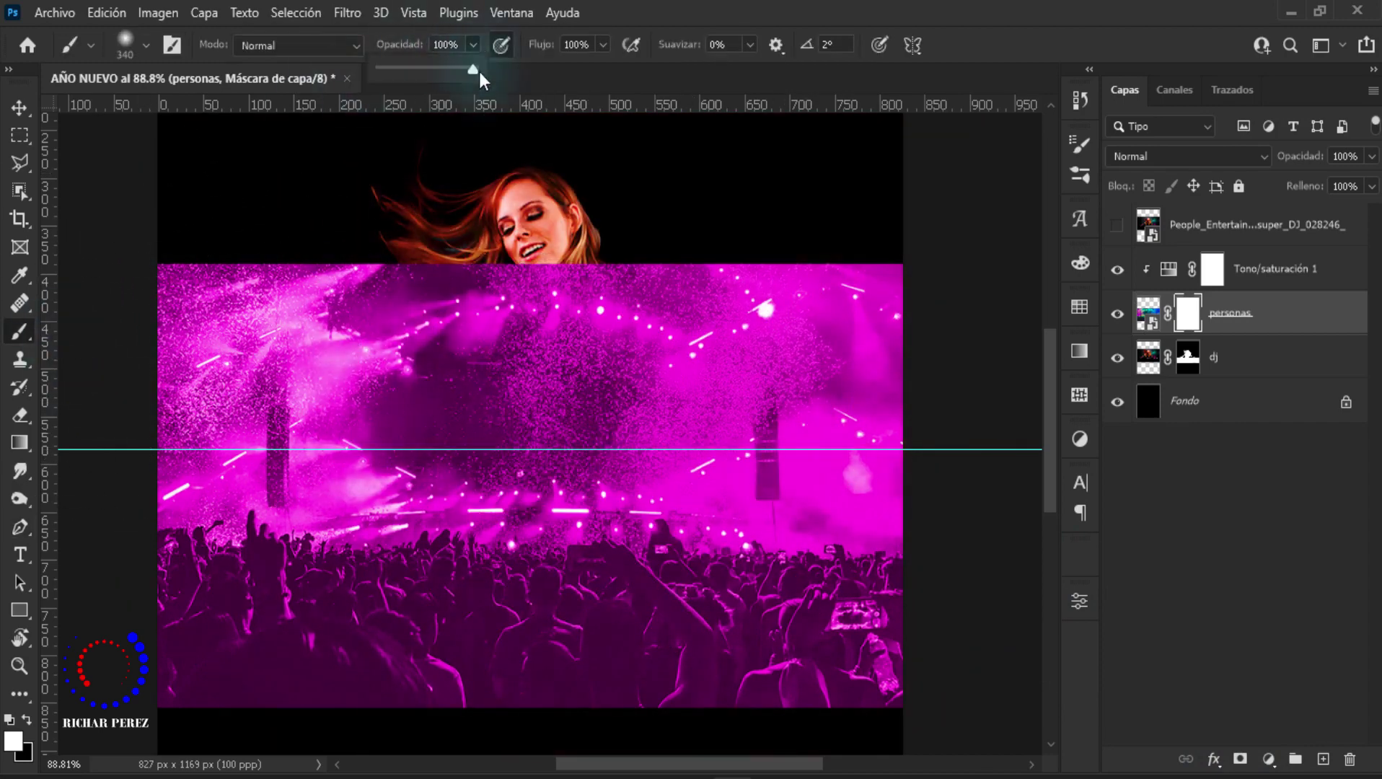
pyautogui.click(599, 44)
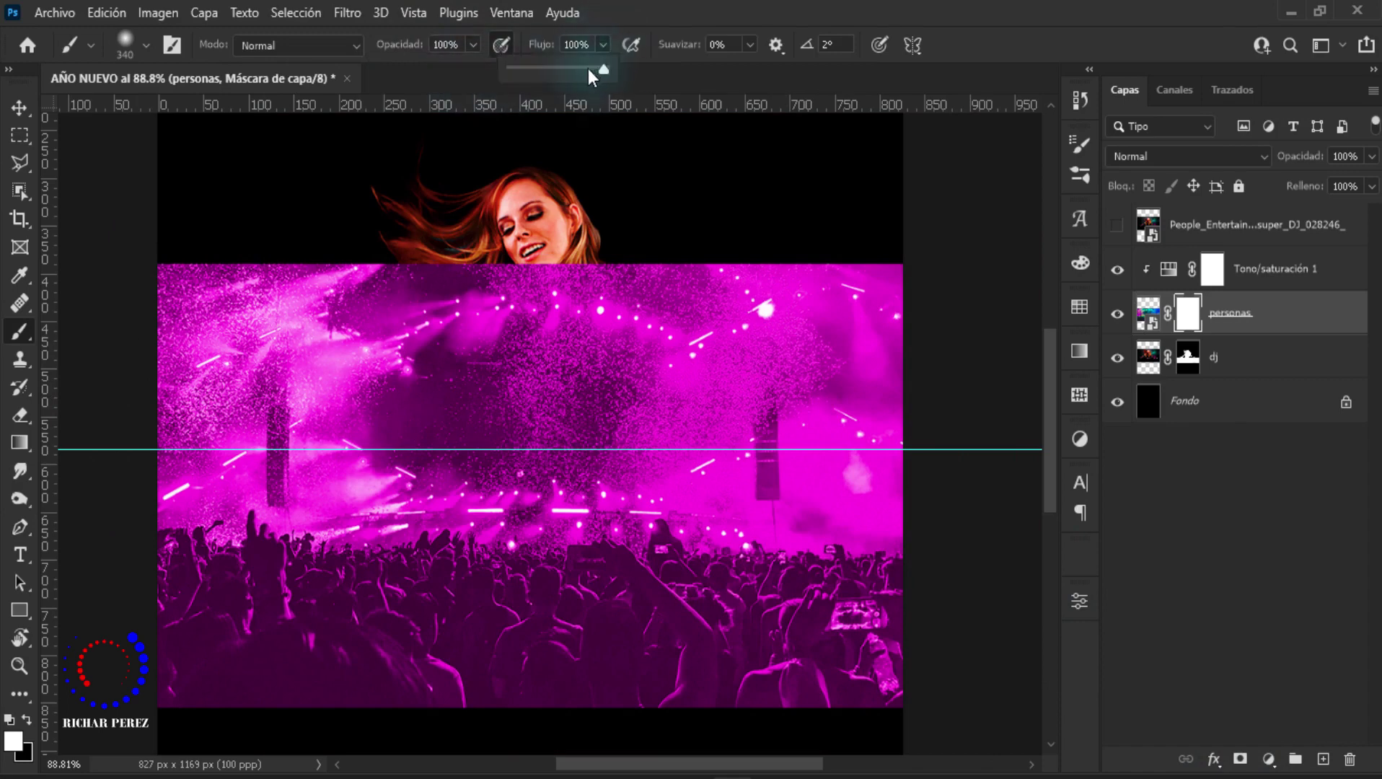
pyautogui.moveTo(566, 344); pyautogui.dragTo(455, 340)
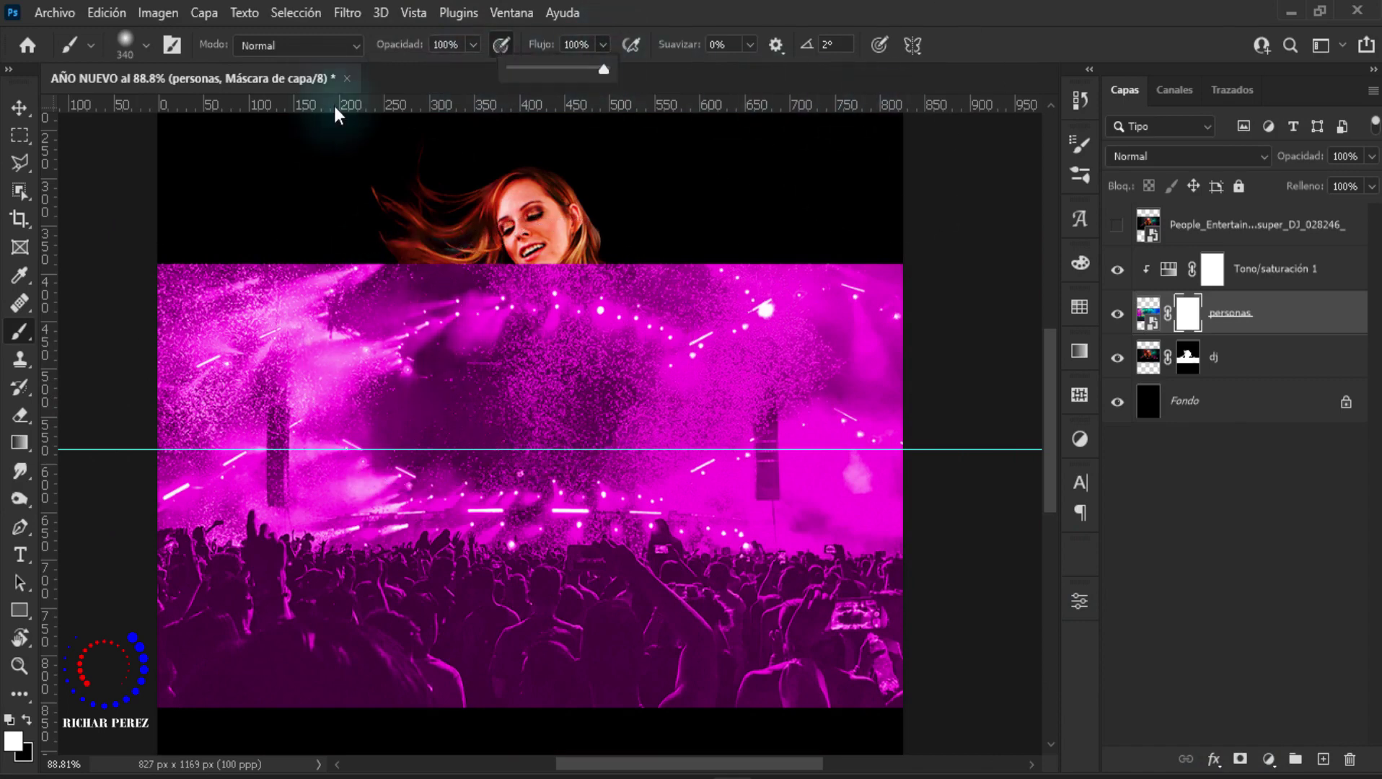
# Step: Choose the Circular difuso soft round brush at 340 px with 0% hardness
pyautogui.click(318, 46)
pyautogui.rightClick(395, 401)
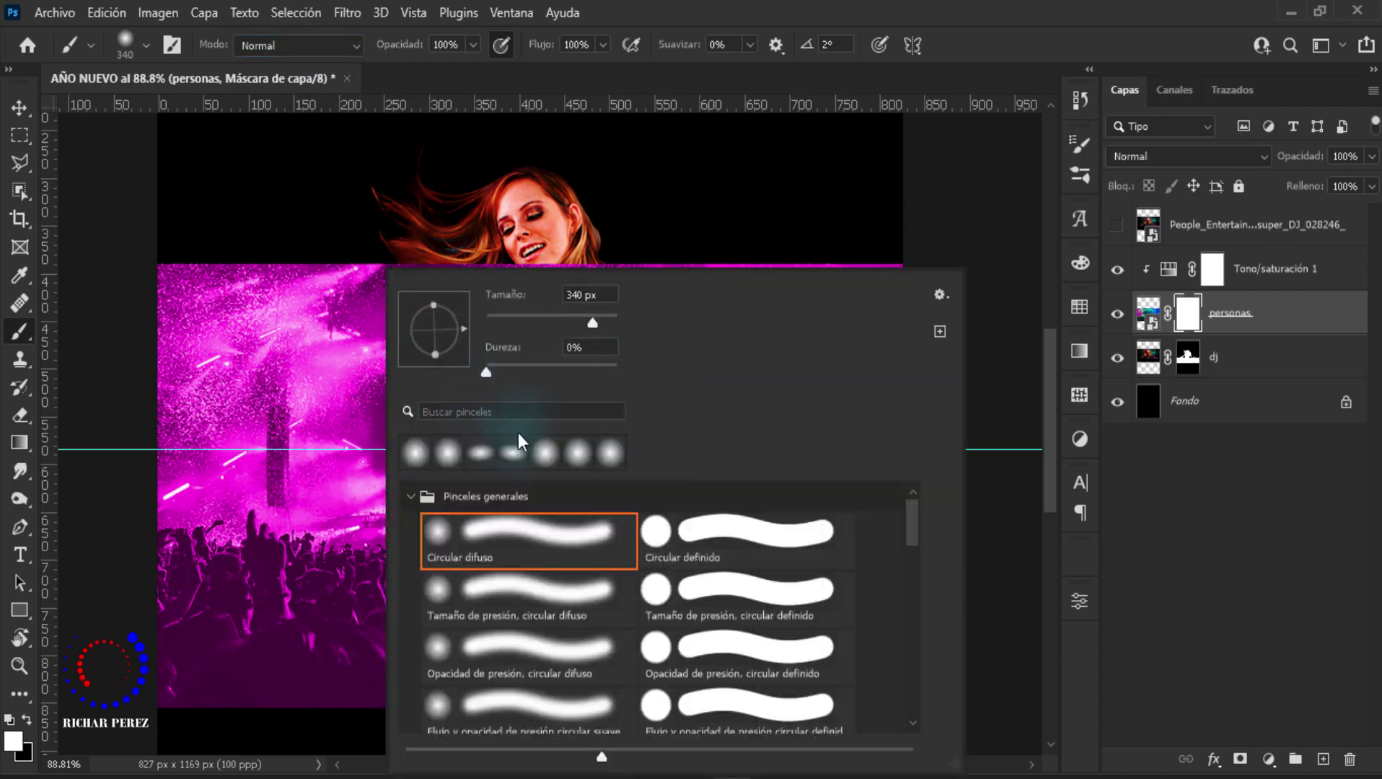
pyautogui.click(409, 498)
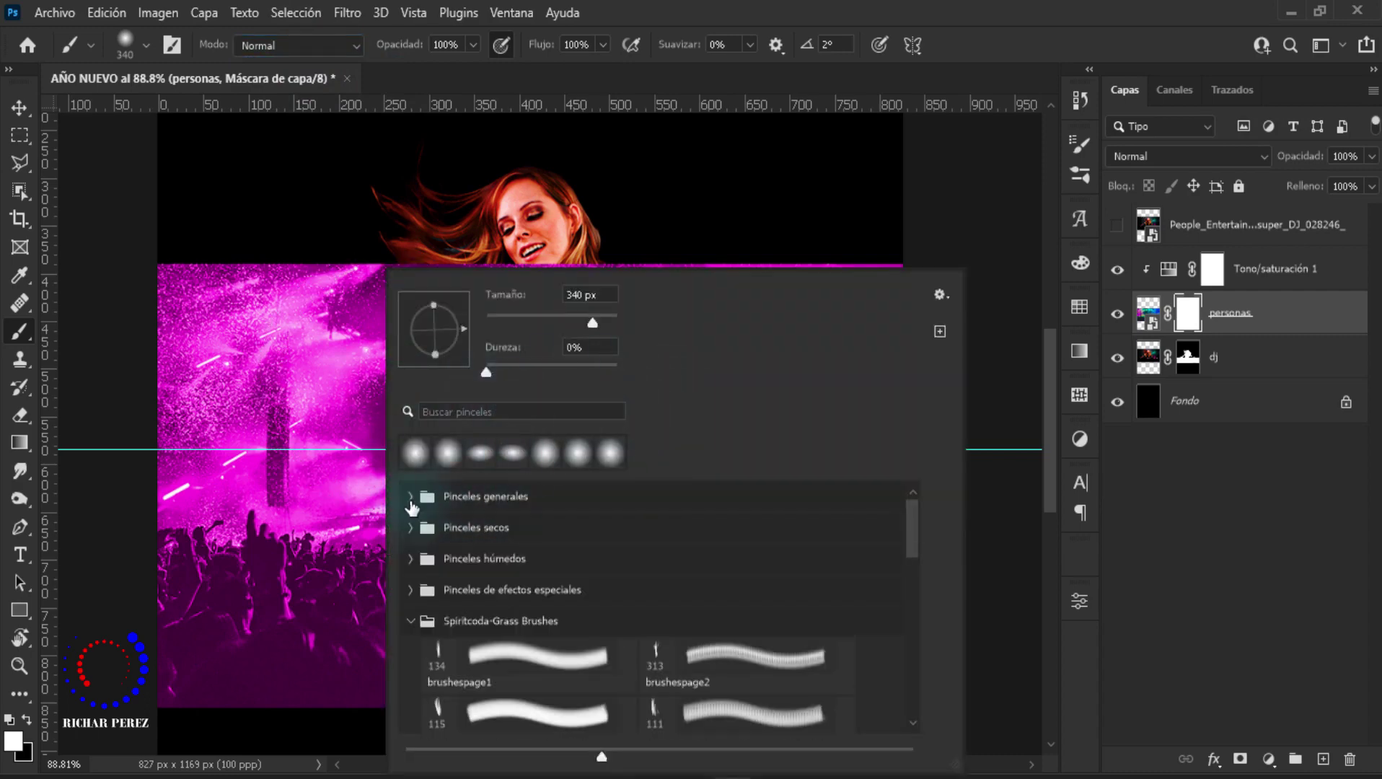
pyautogui.click(410, 620)
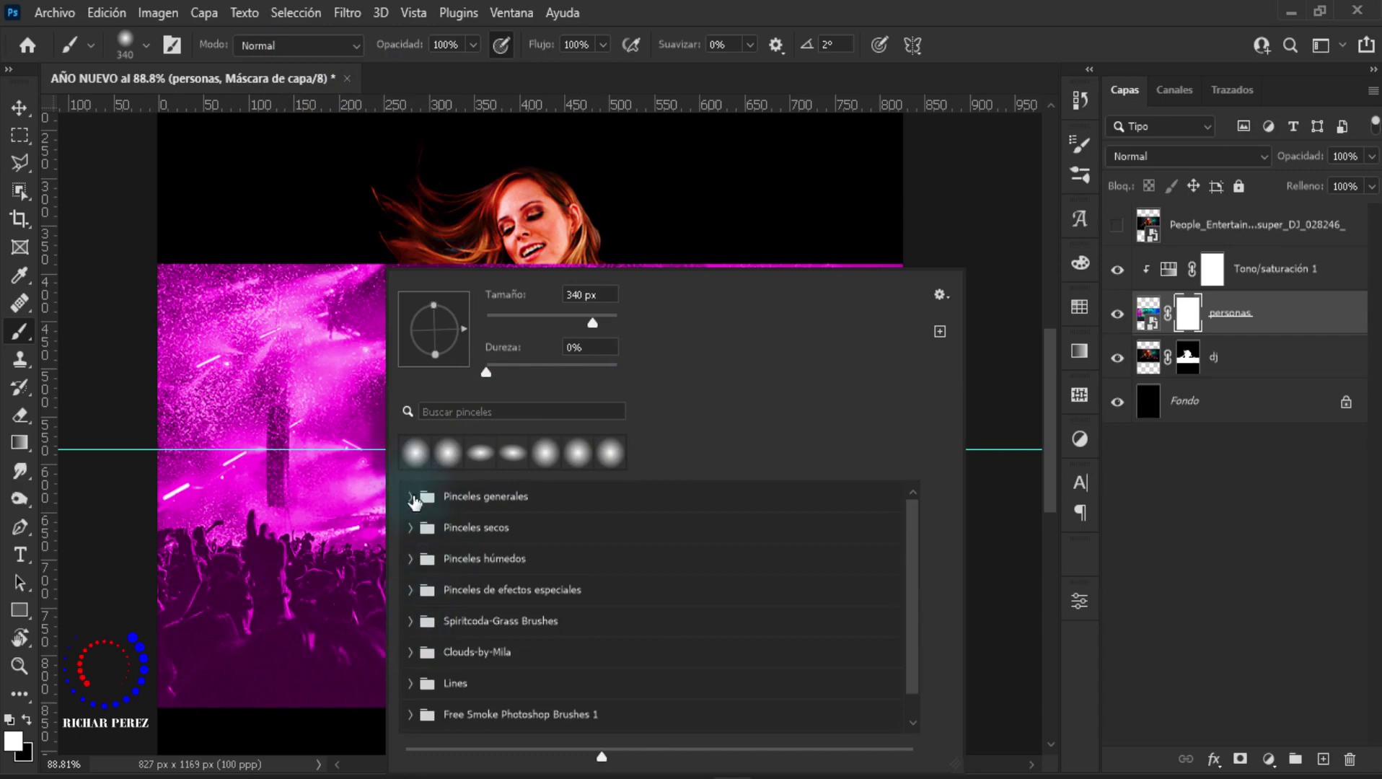
pyautogui.click(412, 498)
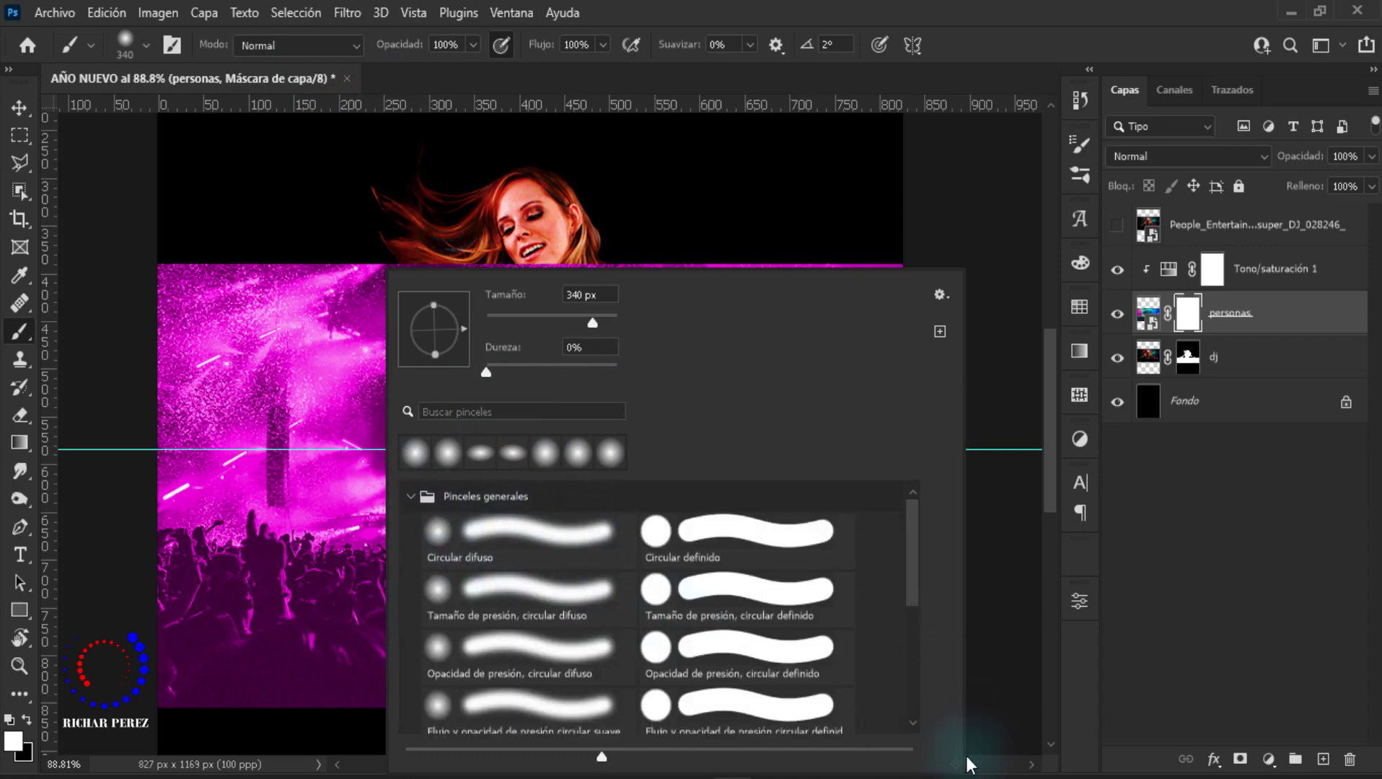
pyautogui.click(500, 540)
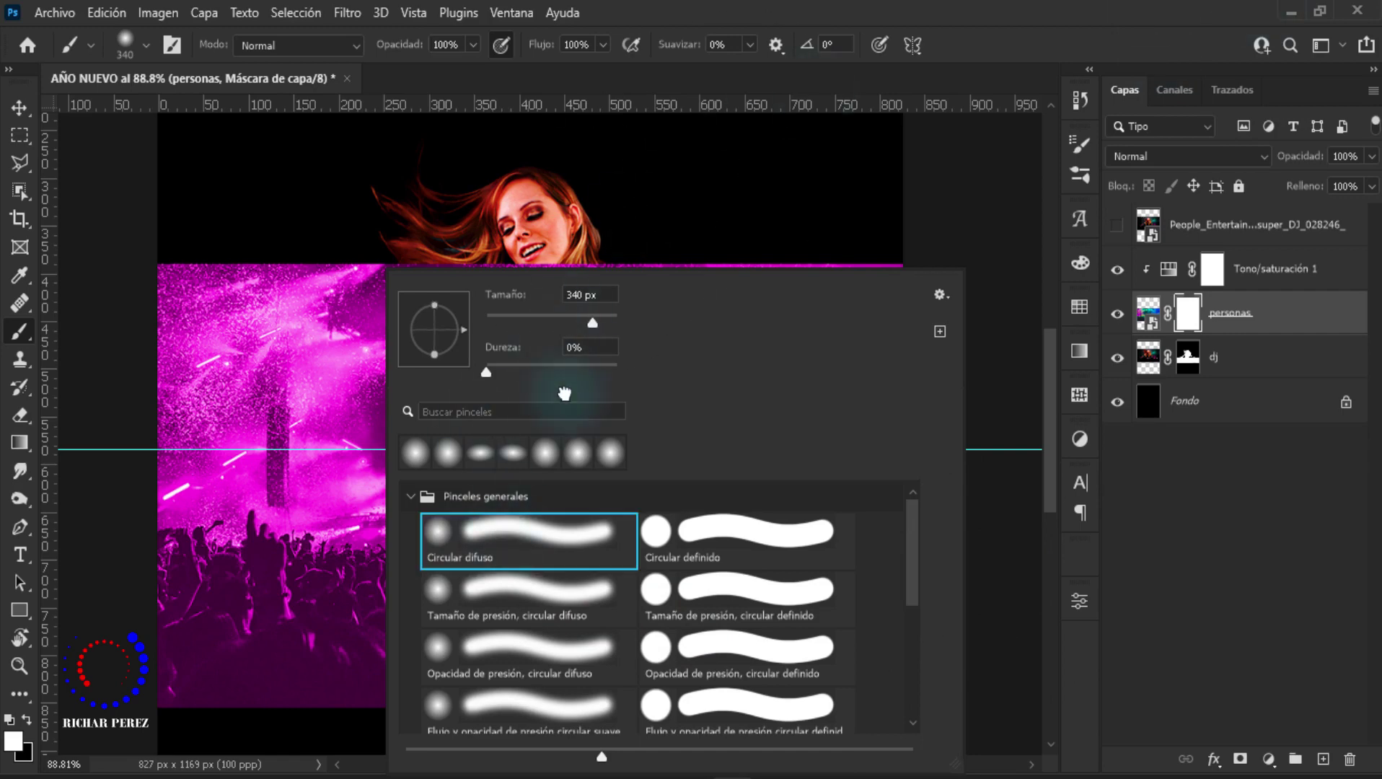
pyautogui.click(485, 371)
pyautogui.press('Return')
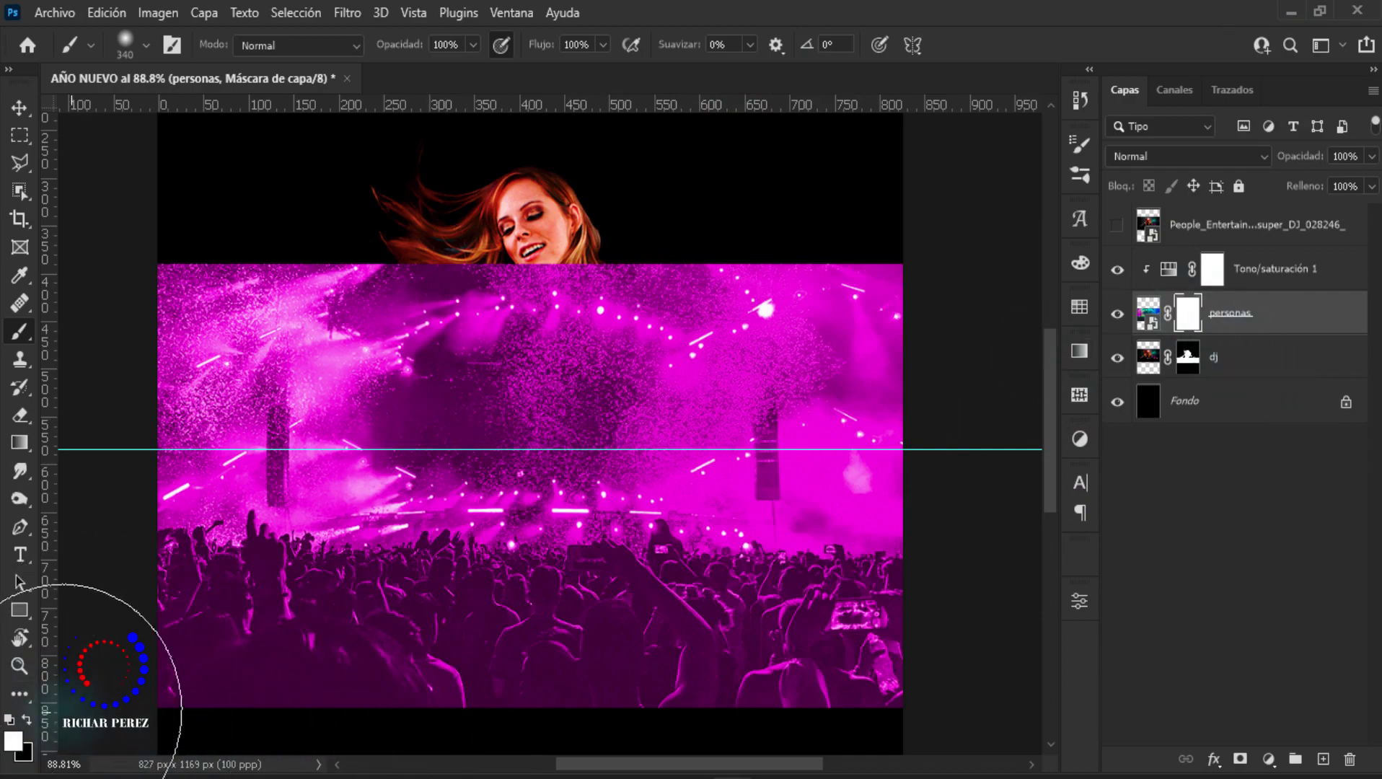
# Step: Paint black on the 'personas' mask to reveal the DJ and clear the pink haze over her
pyautogui.click(26, 720)
pyautogui.moveTo(277, 231); pyautogui.dragTo(895, 242)
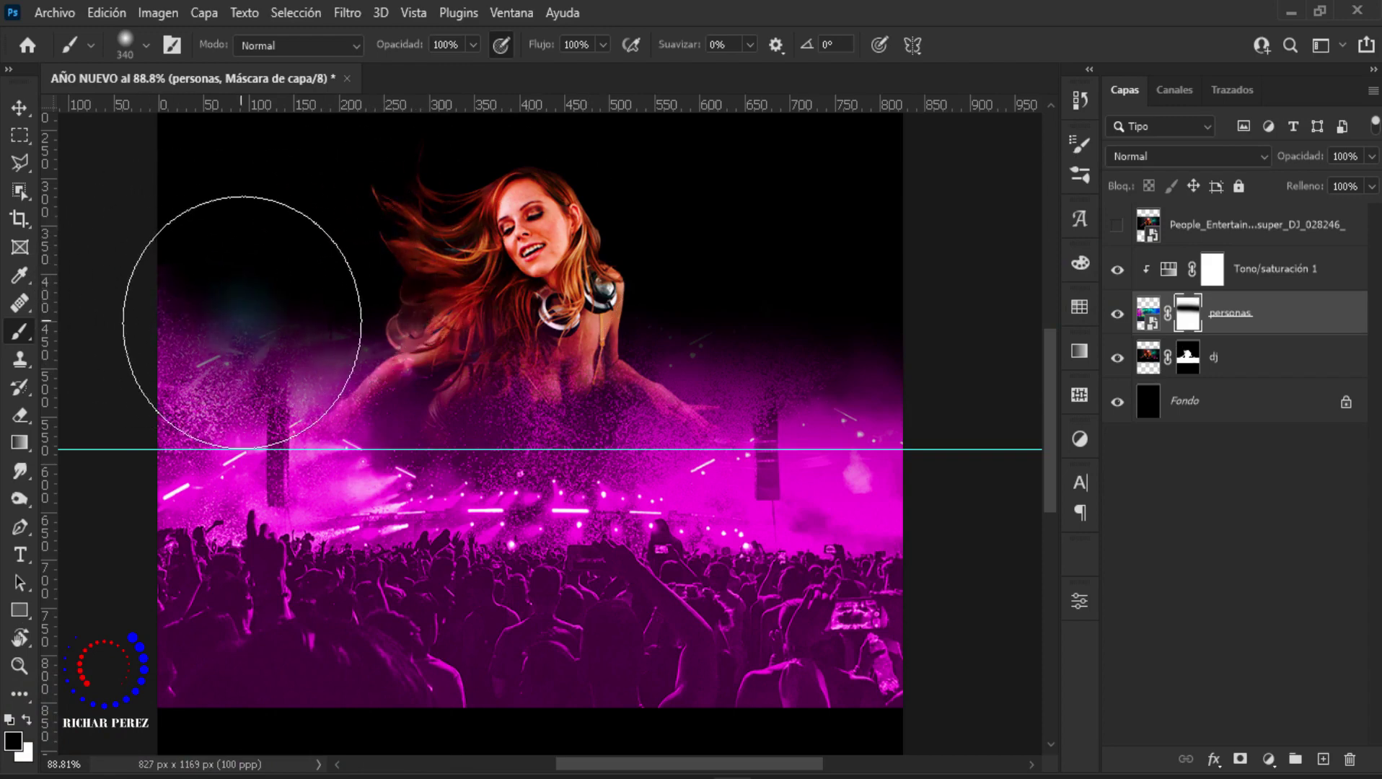
pyautogui.moveTo(176, 314); pyautogui.dragTo(426, 303)
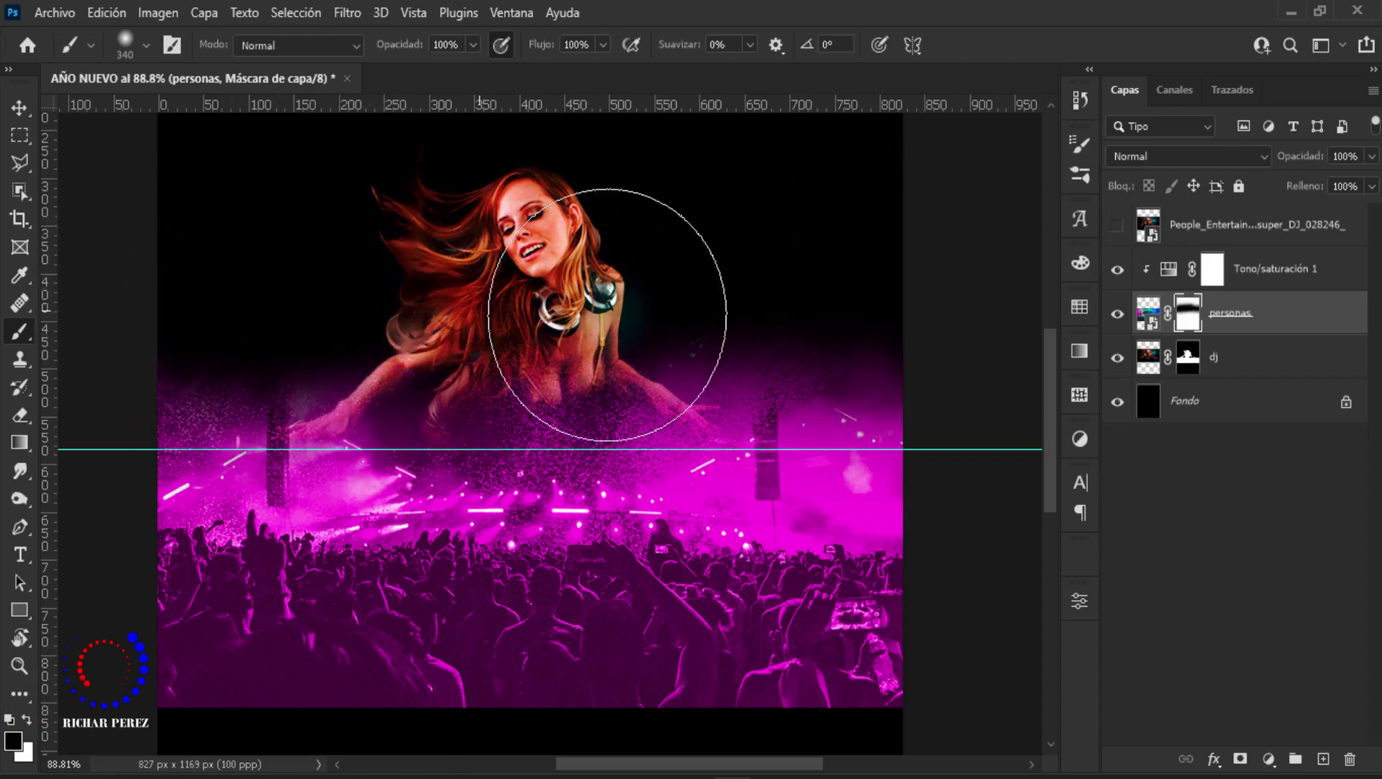
pyautogui.moveTo(791, 381); pyautogui.dragTo(632, 355)
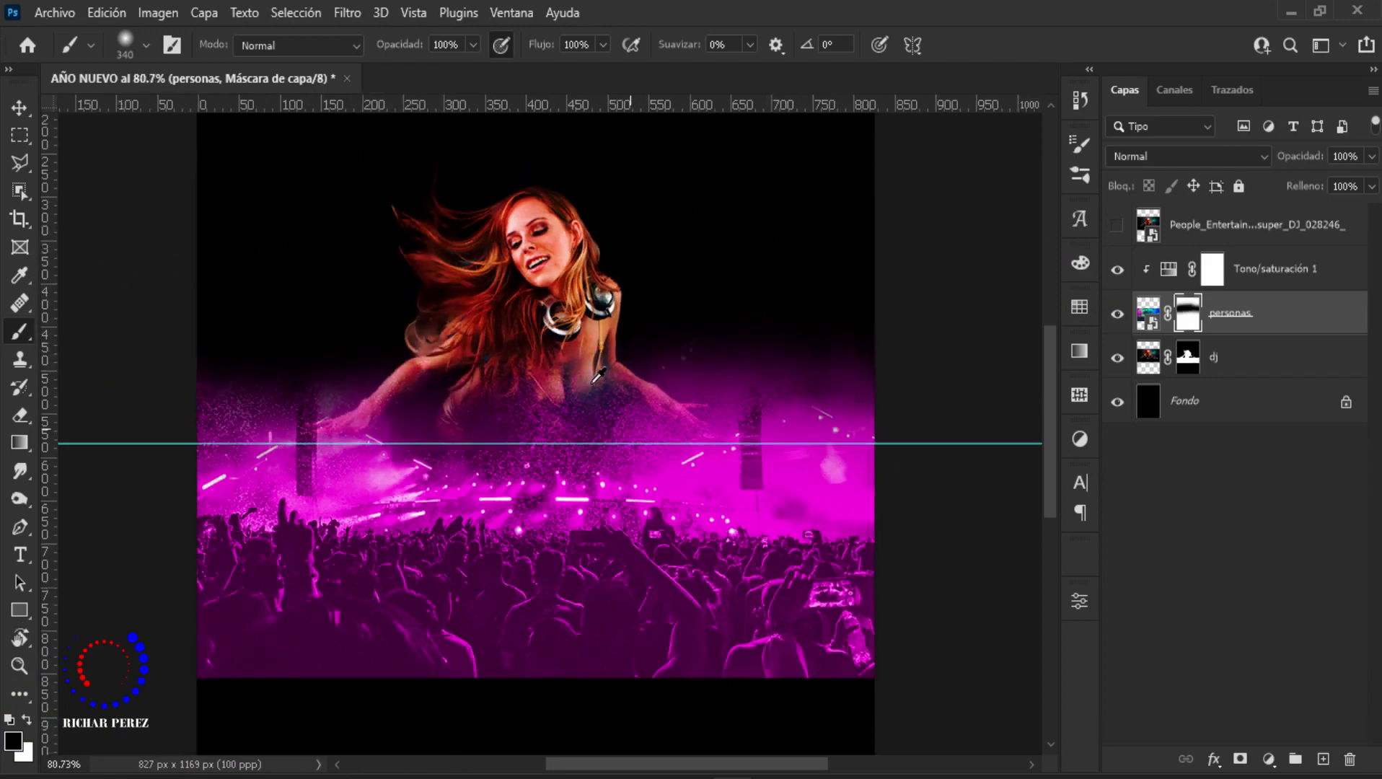
pyautogui.scroll(-2, 596, 361)
pyautogui.press(']')
pyautogui.press(']')
pyautogui.moveTo(697, 276); pyautogui.dragTo(870, 287)
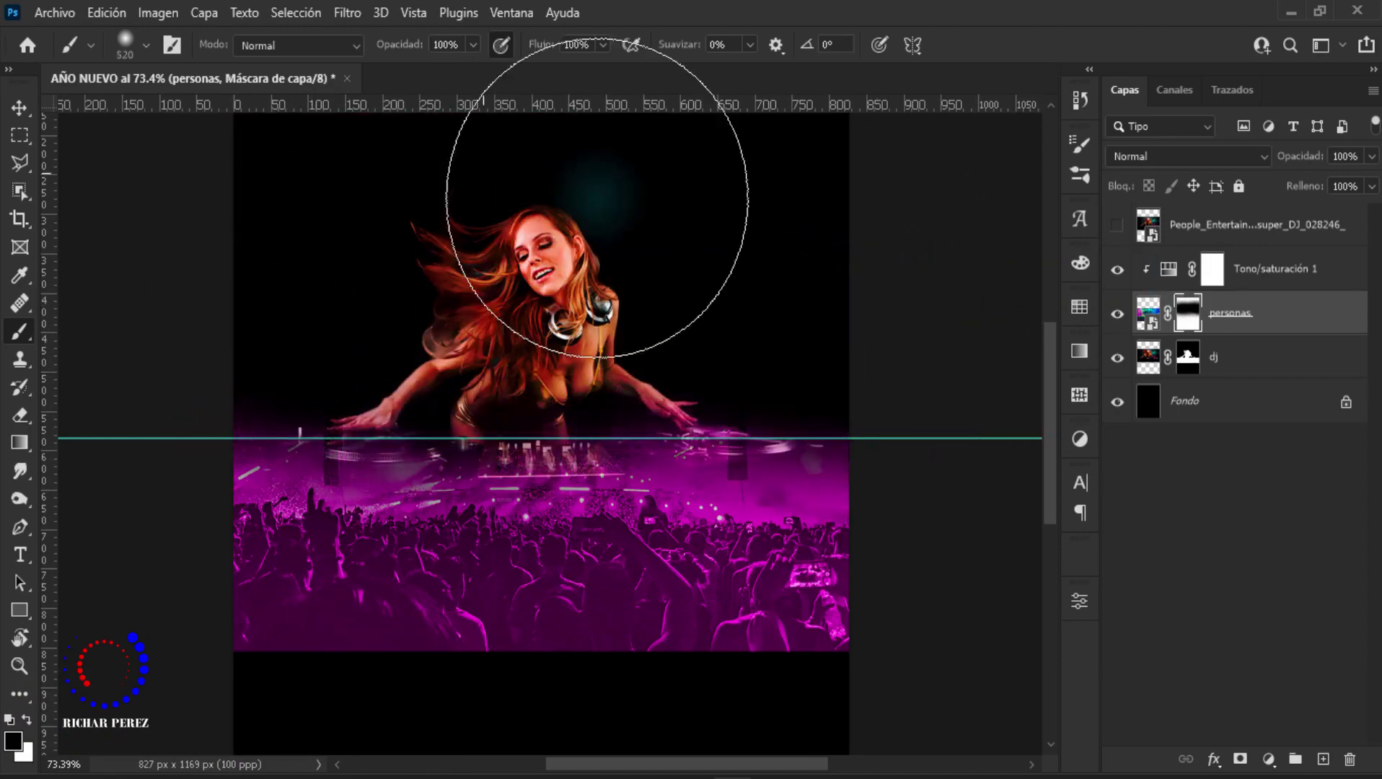
pyautogui.press('[')
pyautogui.press('[')
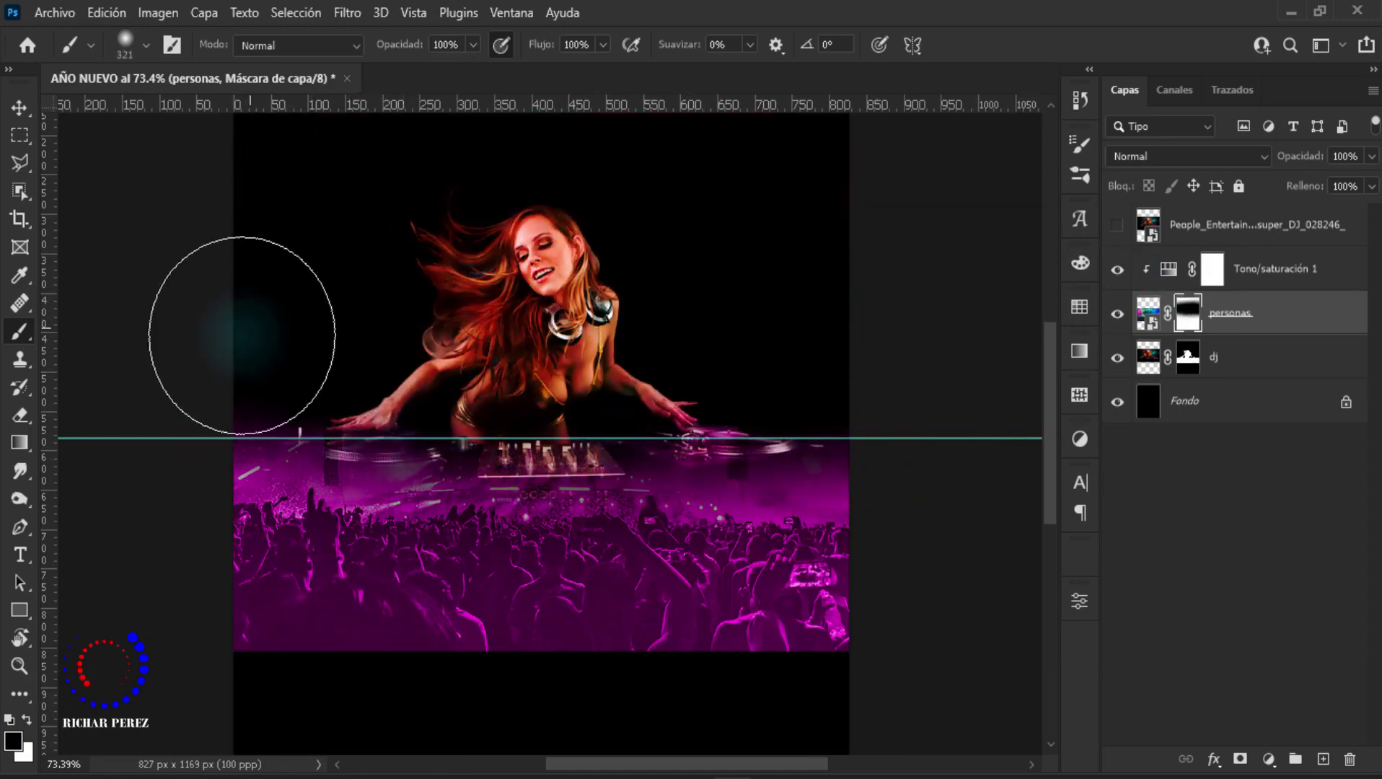
# Step: Lower the brush opacity to 30% and fade the crowd over the left turntable
pyautogui.click(464, 52)
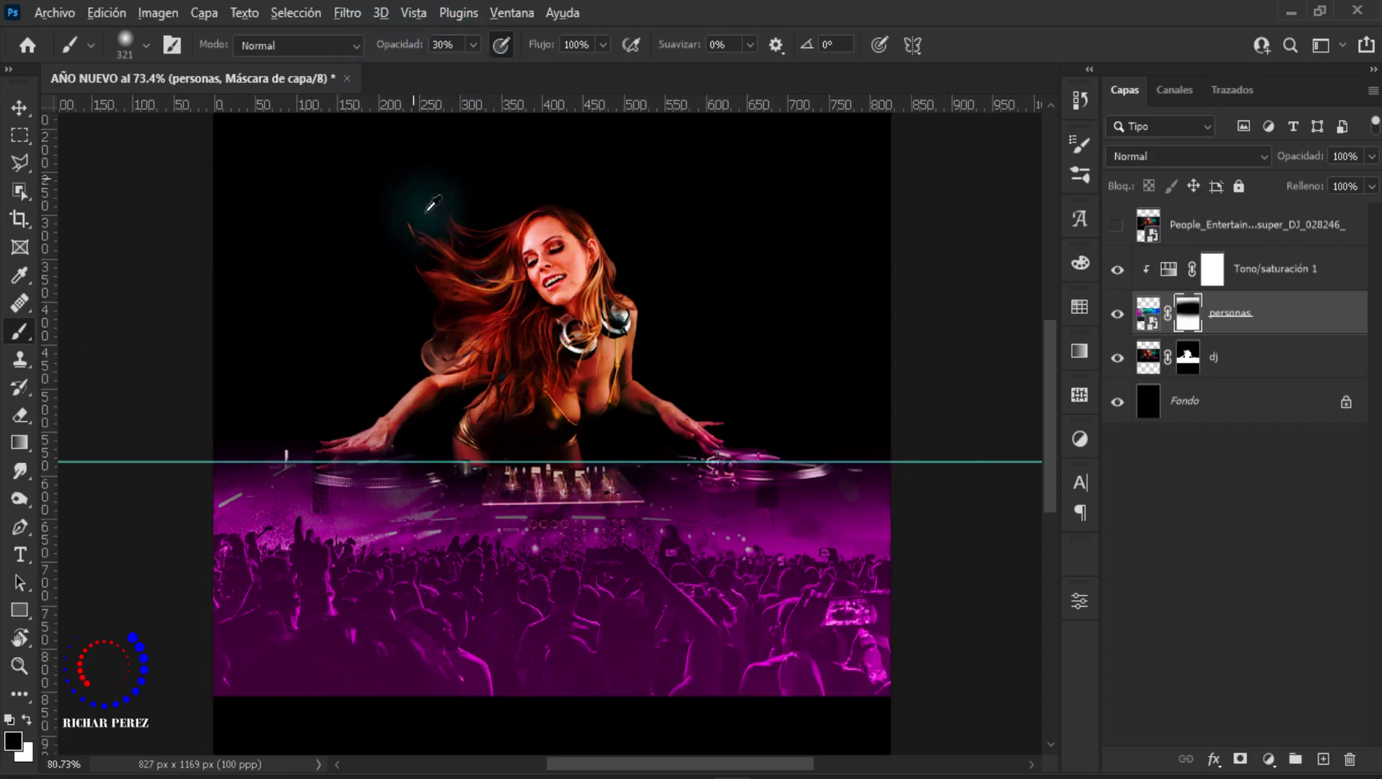
pyautogui.scroll(5, 586, 400)
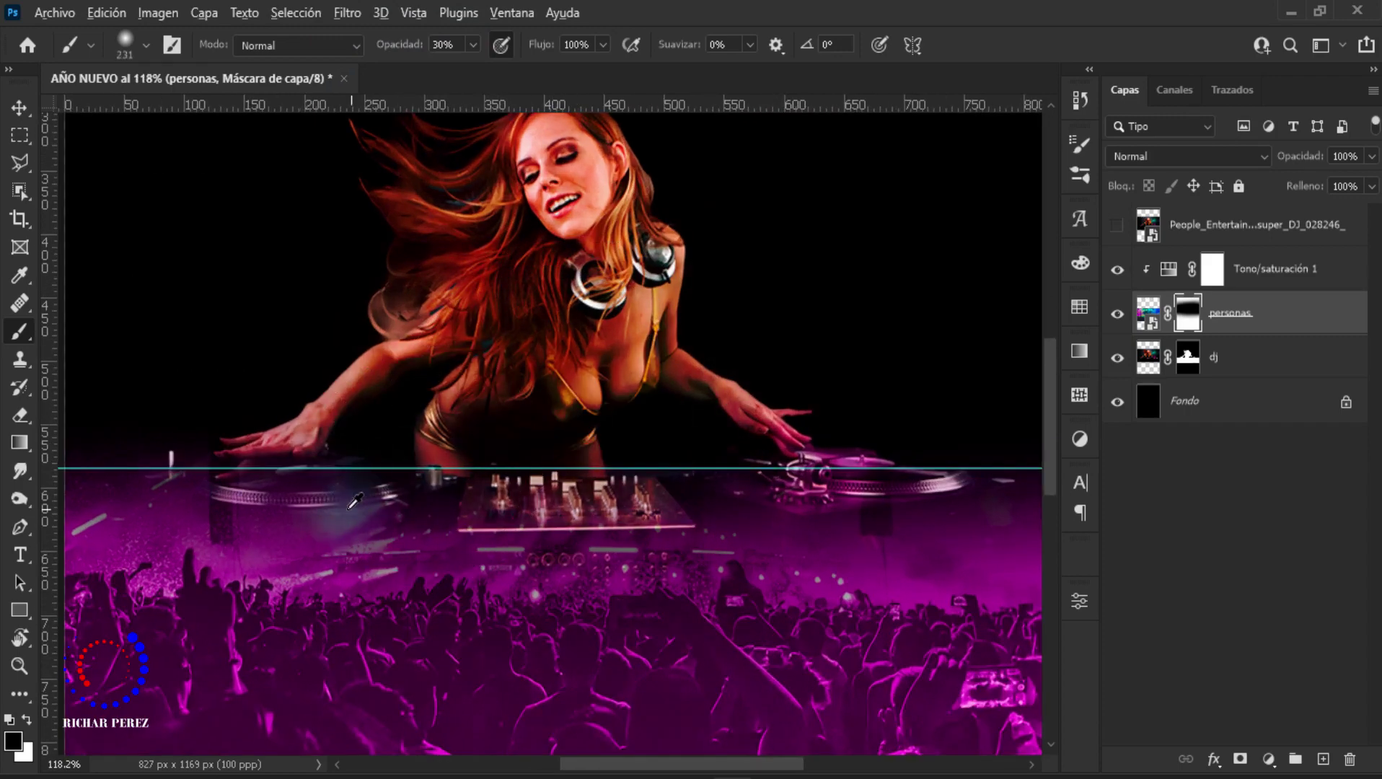
pyautogui.moveTo(333, 493); pyautogui.dragTo(292, 410)
pyautogui.hscroll(5, 822, 498)
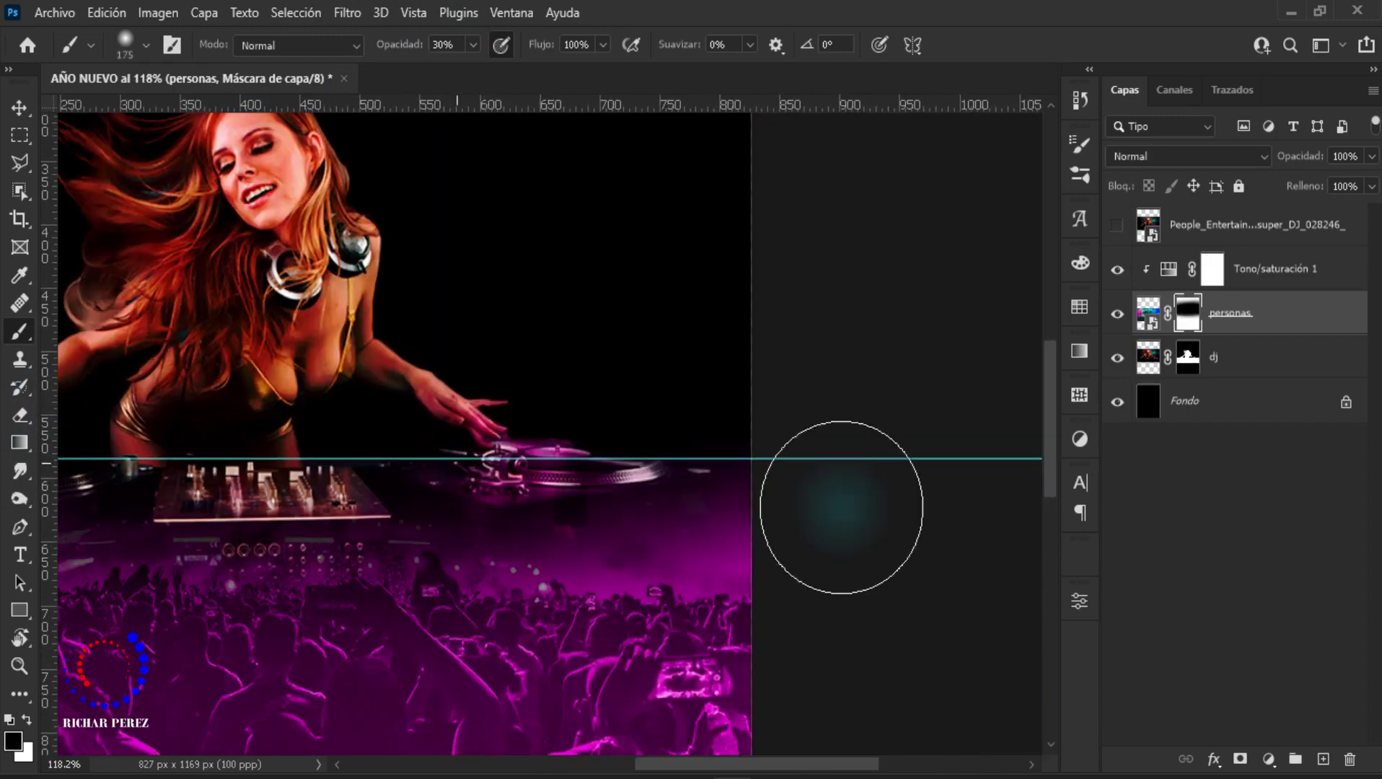
pyautogui.hscroll(-5, 716, 543)
pyautogui.hscroll(5, 360, 498)
pyautogui.scroll(-2, 560, 509)
pyautogui.moveTo(560, 509); pyautogui.dragTo(641, 514)
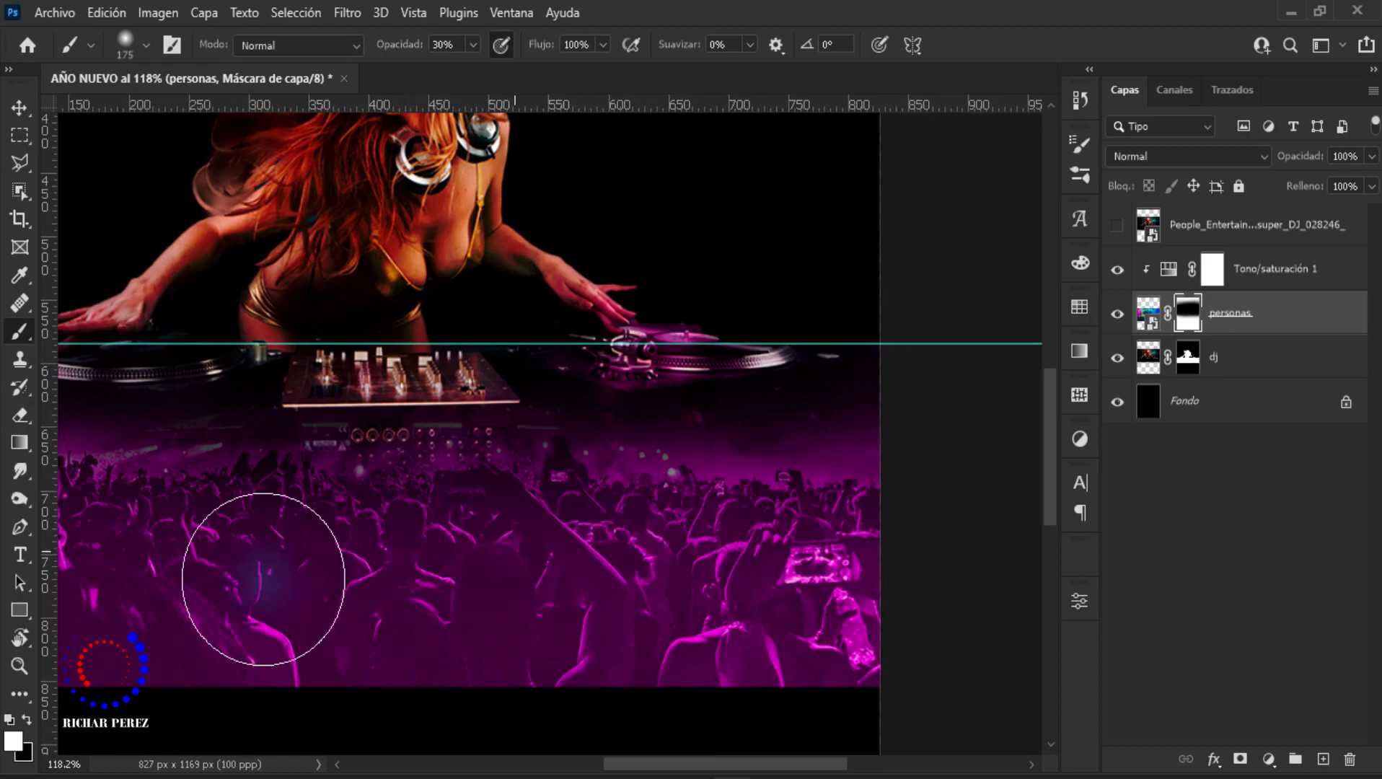
# Step: Alternate white and black on the mask with a ~218 px brush to restore crowd detail
pyautogui.press('x')
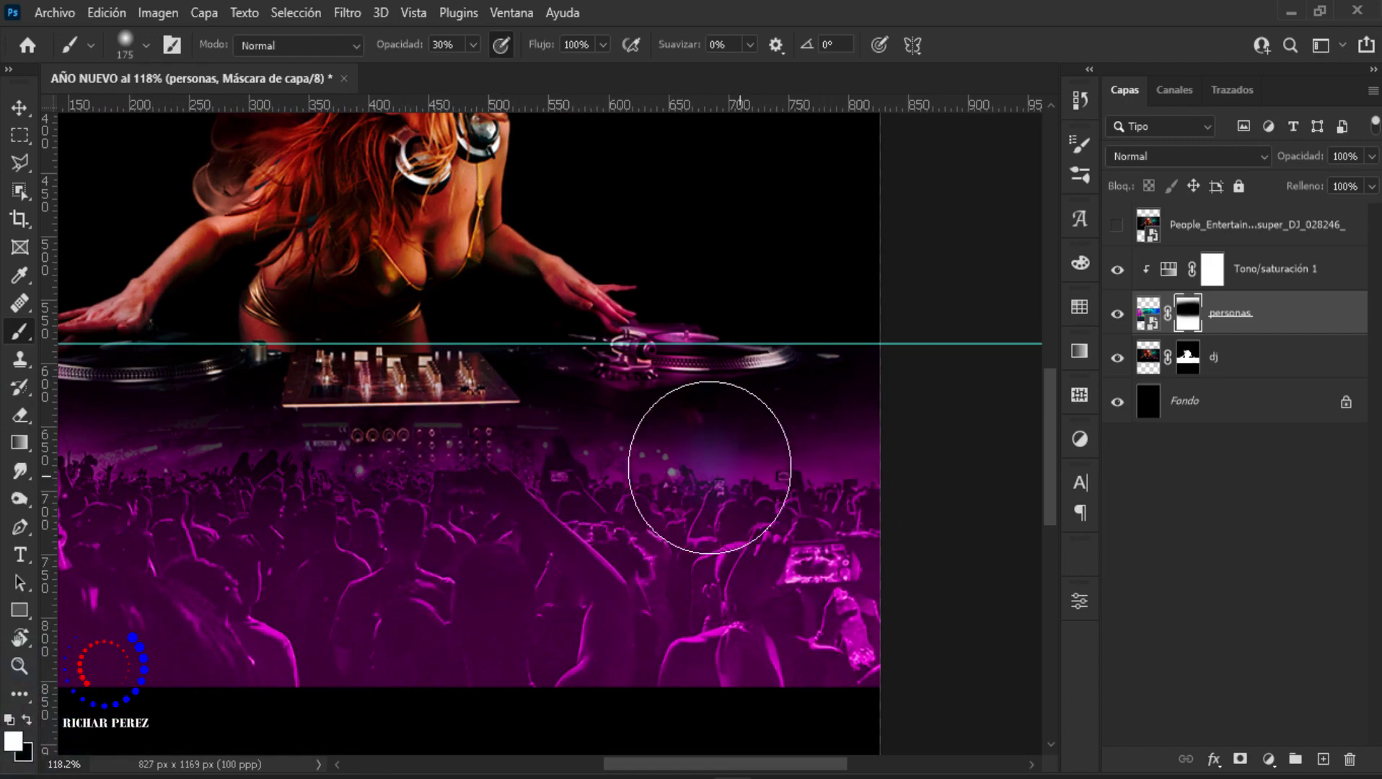
pyautogui.moveTo(675, 448); pyautogui.dragTo(711, 447)
pyautogui.moveTo(858, 460); pyautogui.dragTo(649, 493)
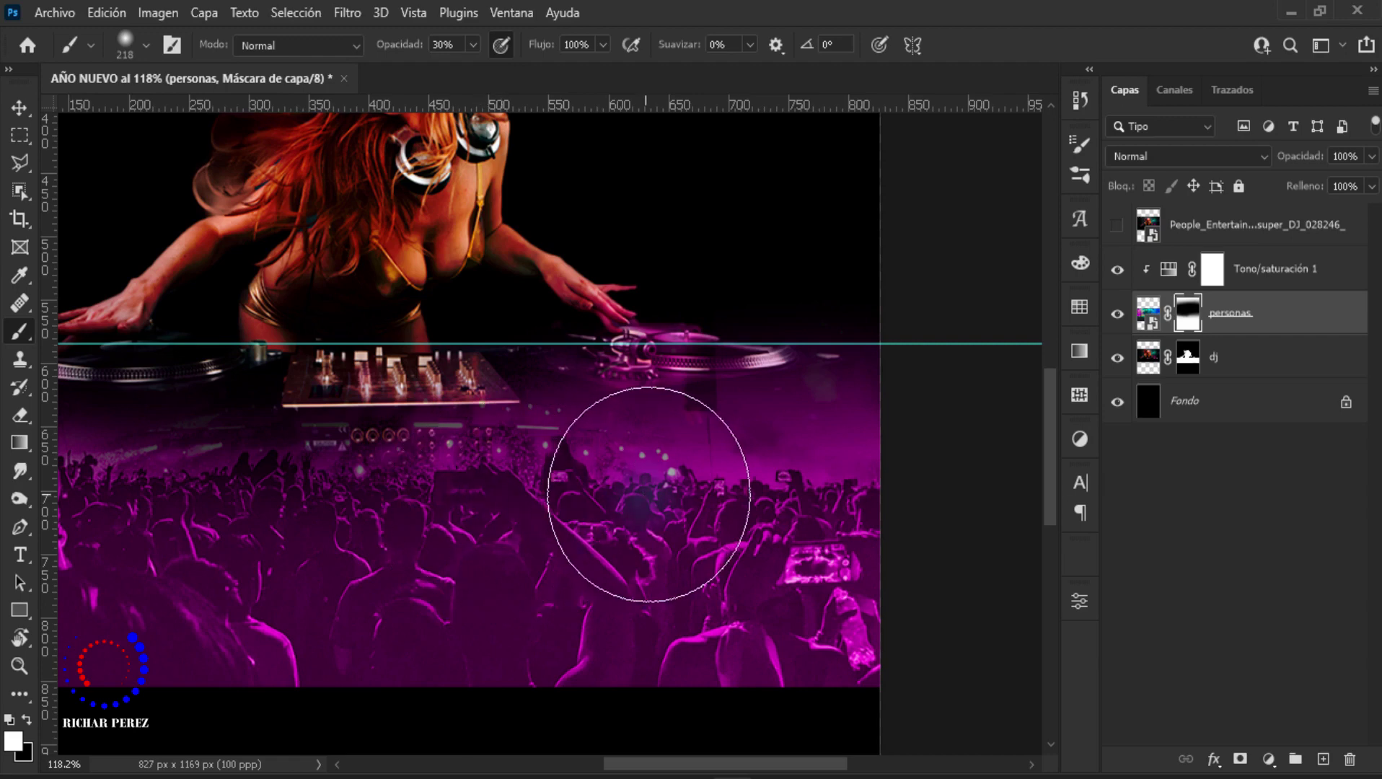
pyautogui.press('x')
pyautogui.moveTo(286, 513); pyautogui.dragTo(681, 531)
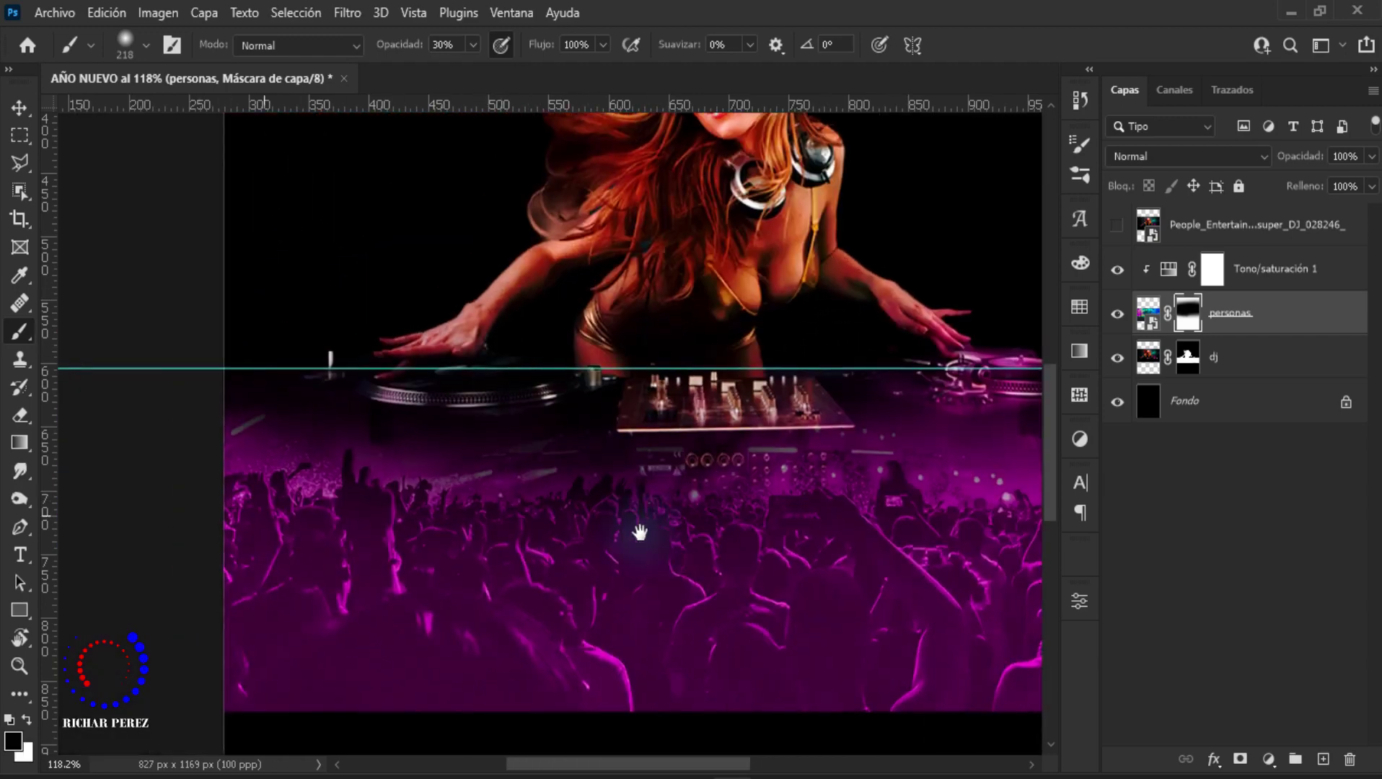
pyautogui.press('x')
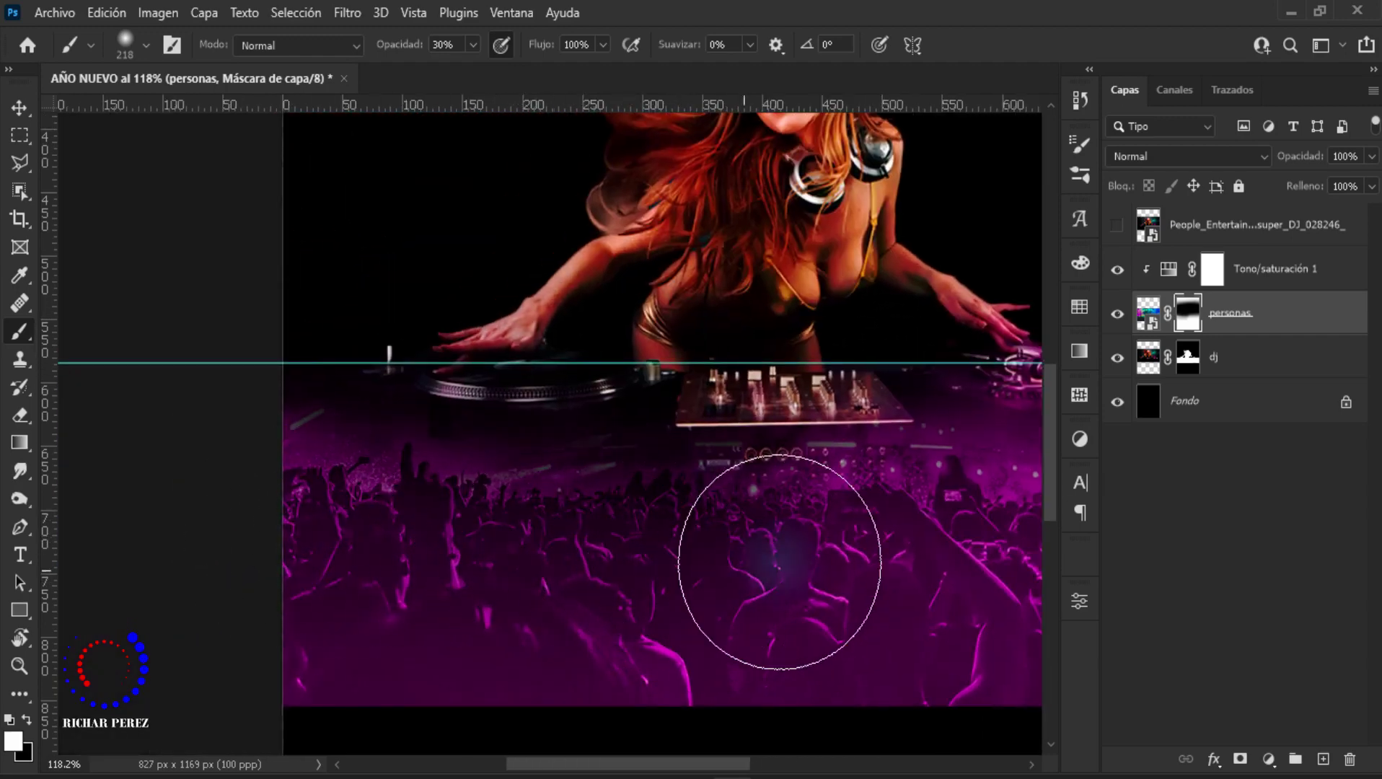
pyautogui.moveTo(781, 565); pyautogui.dragTo(426, 574)
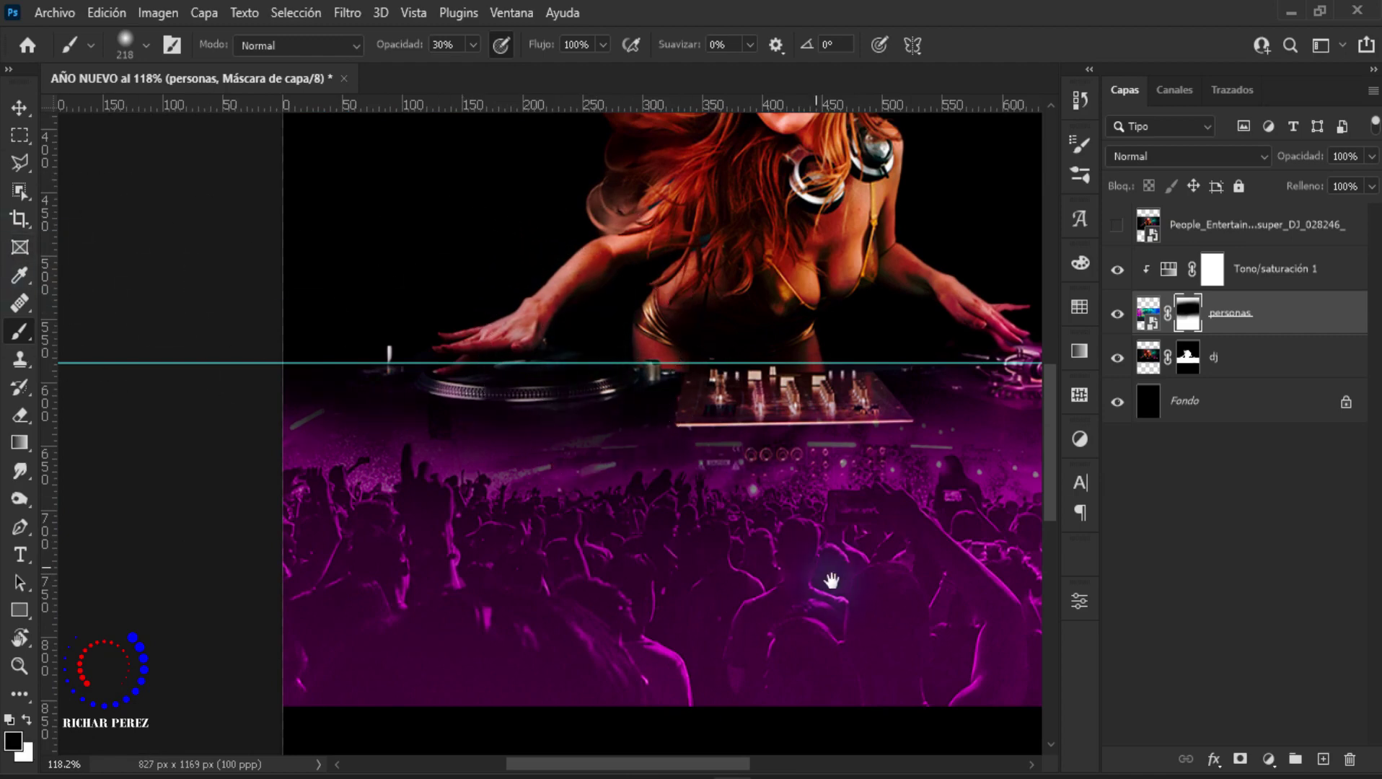
pyautogui.moveTo(830, 577); pyautogui.dragTo(386, 549)
pyautogui.press('x')
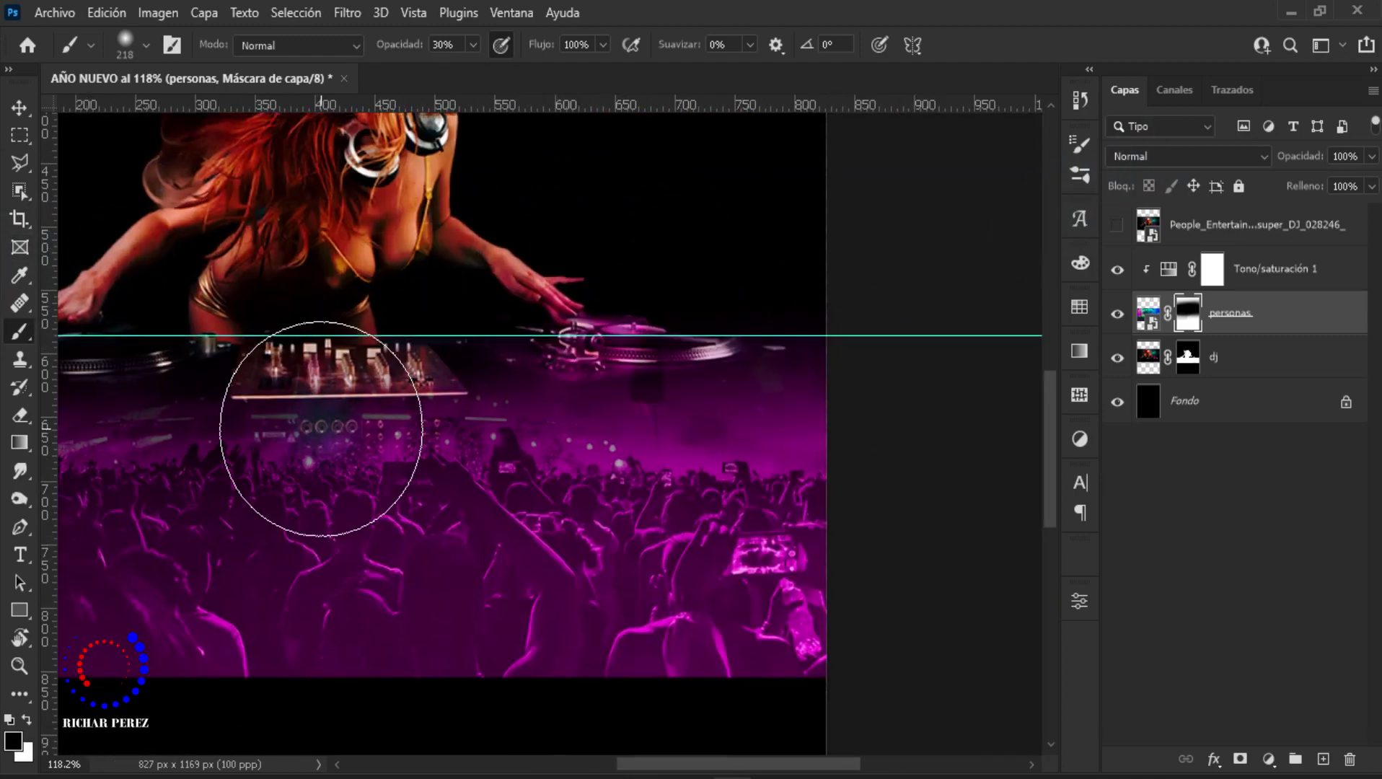
# Step: Fit the flyer in the window and softly fade the crowd's bottom edge with a ~211 px brush
pyautogui.hotkey('ctrl', '0')
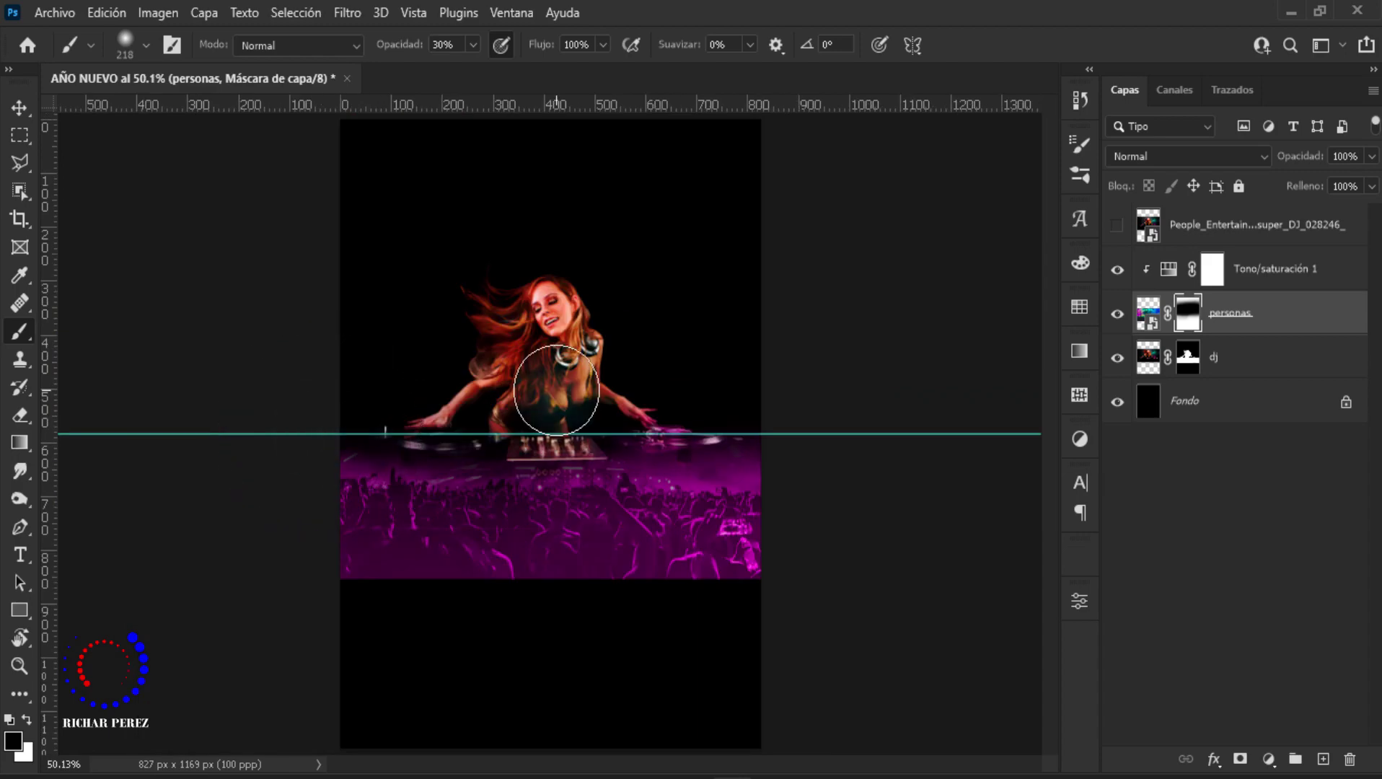
pyautogui.scroll(2, 917, 386)
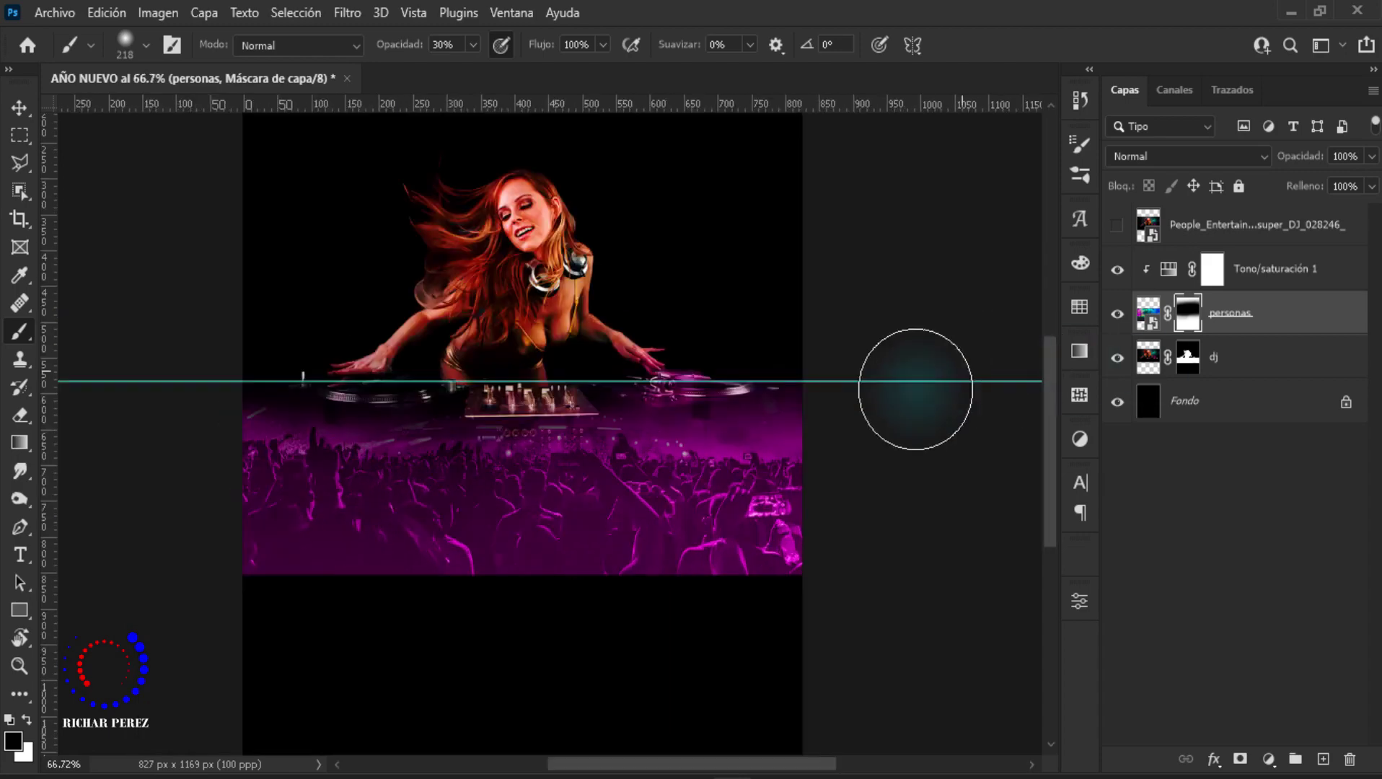
pyautogui.scroll(2, 309, 561)
pyautogui.keyDown('alt'); pyautogui.moveTo(217, 610); pyautogui.dragTo(254, 638); pyautogui.keyUp('alt')
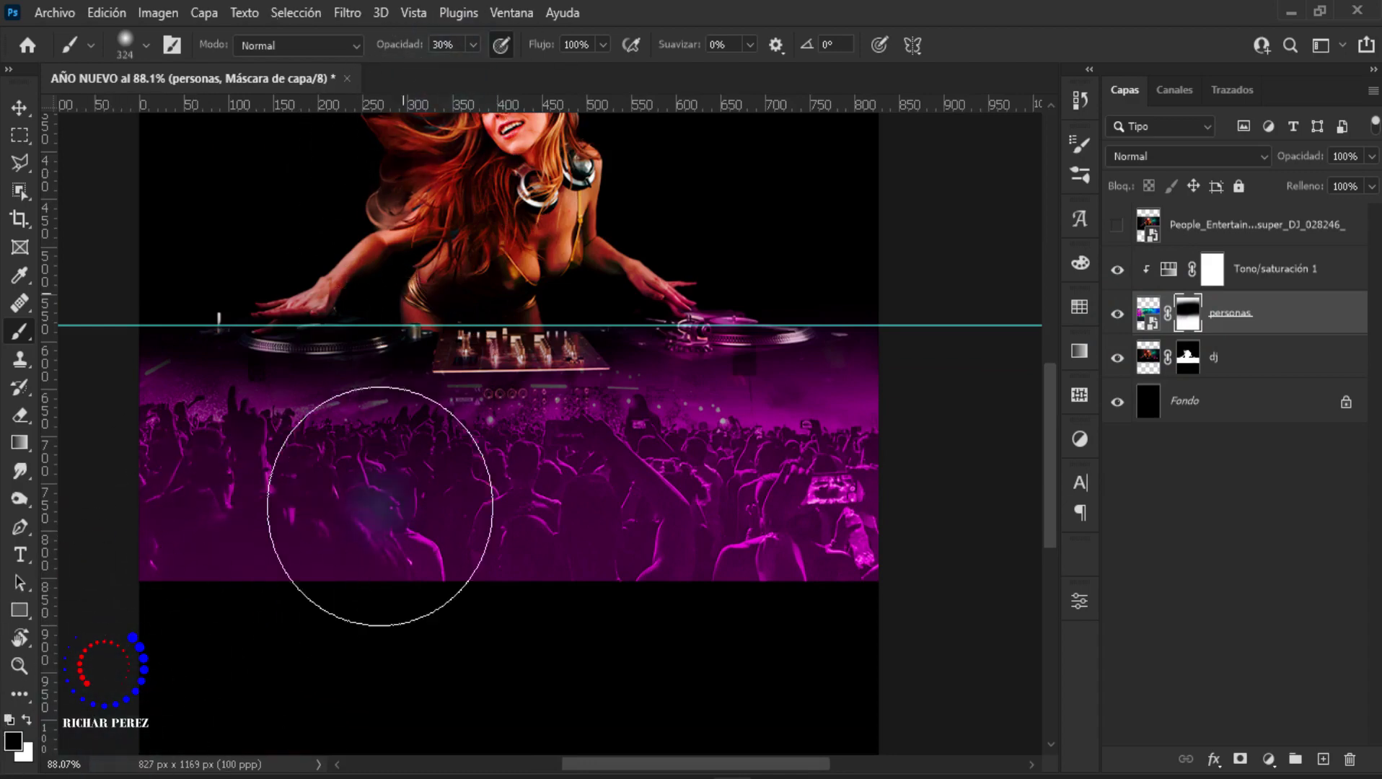
pyautogui.scroll(-2, 321, 541)
pyautogui.keyDown('alt'); pyautogui.moveTo(776, 612); pyautogui.dragTo(740, 607); pyautogui.keyUp('alt')
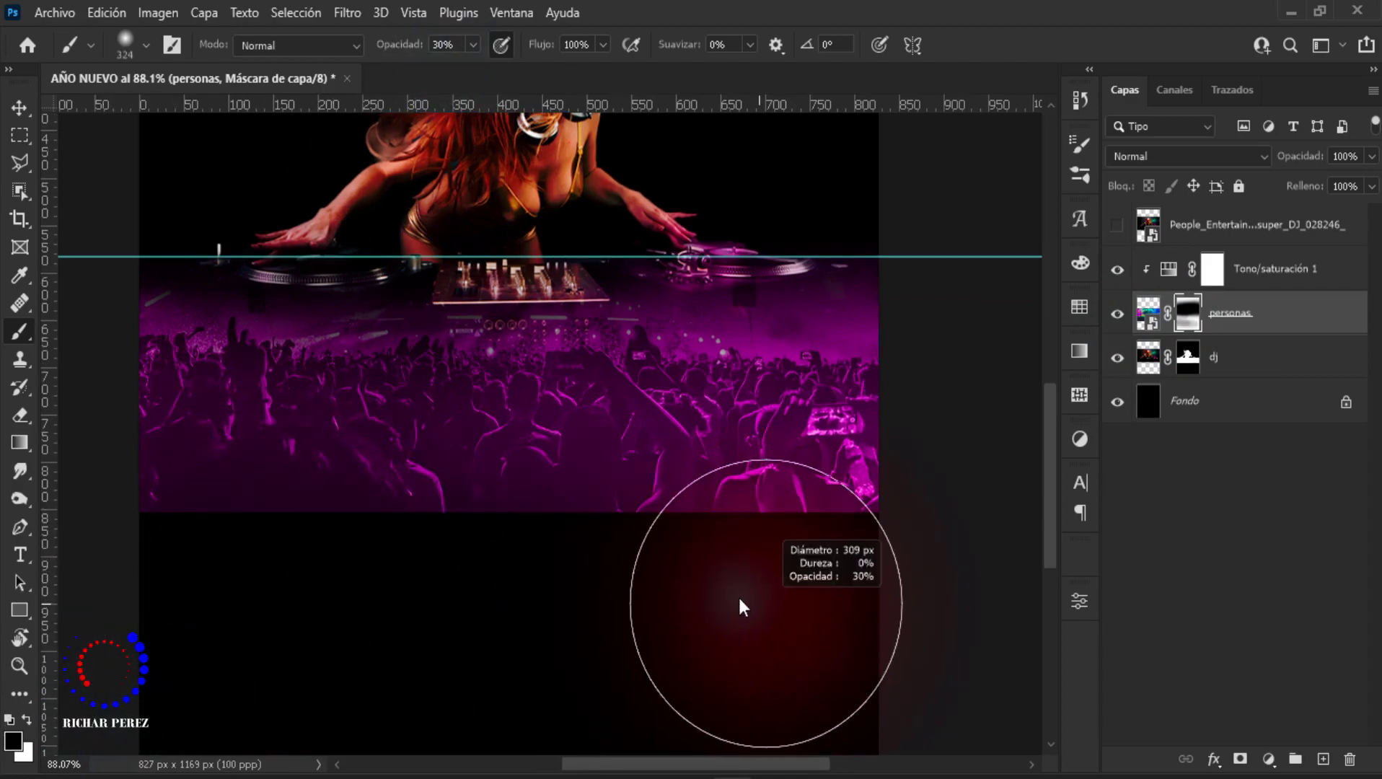
pyautogui.moveTo(907, 544)
pyautogui.mouseDown()
pyautogui.moveTo(355, 563)
pyautogui.moveTo(950, 587)
pyautogui.mouseUp()
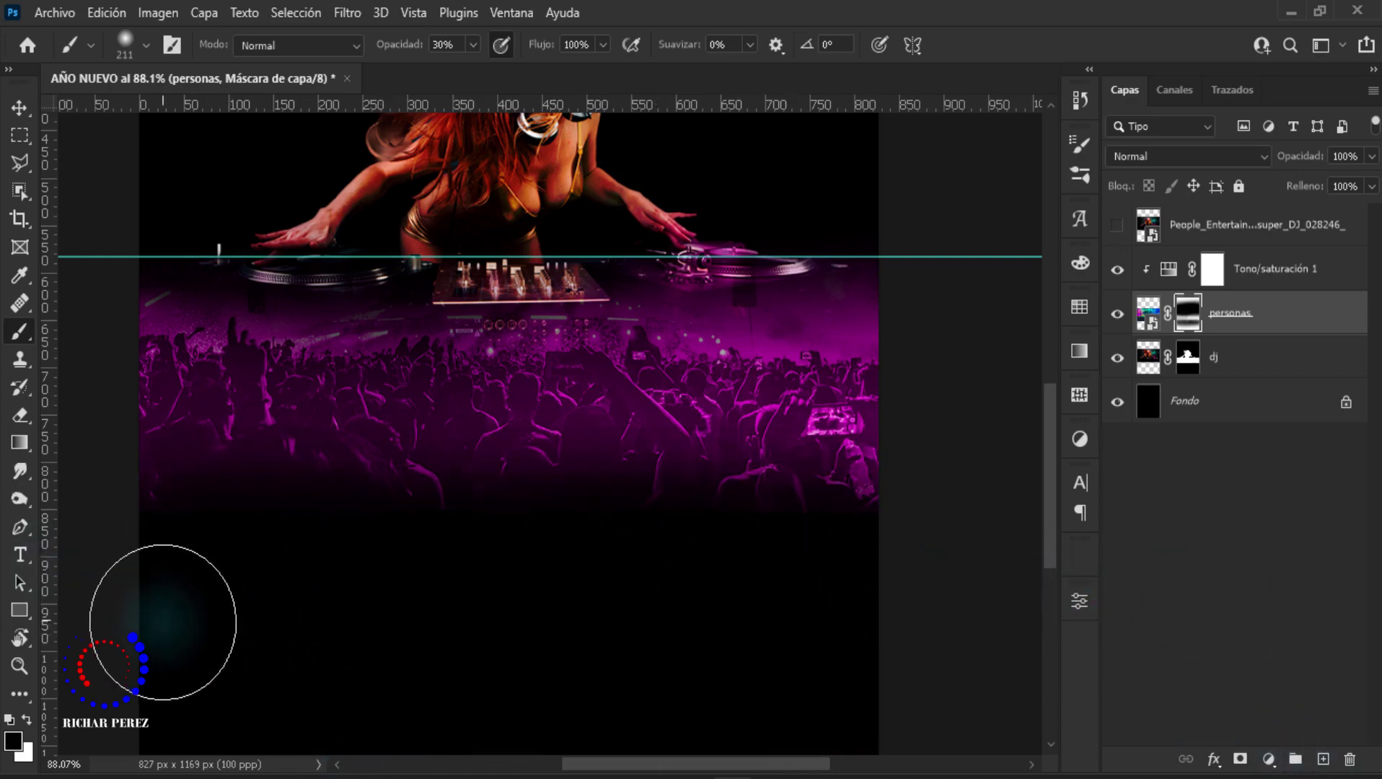
# Step: Delete the hidden top DJ photo layer and select the Fondo background layer
pyautogui.click(1112, 239)
pyautogui.click(1115, 225)
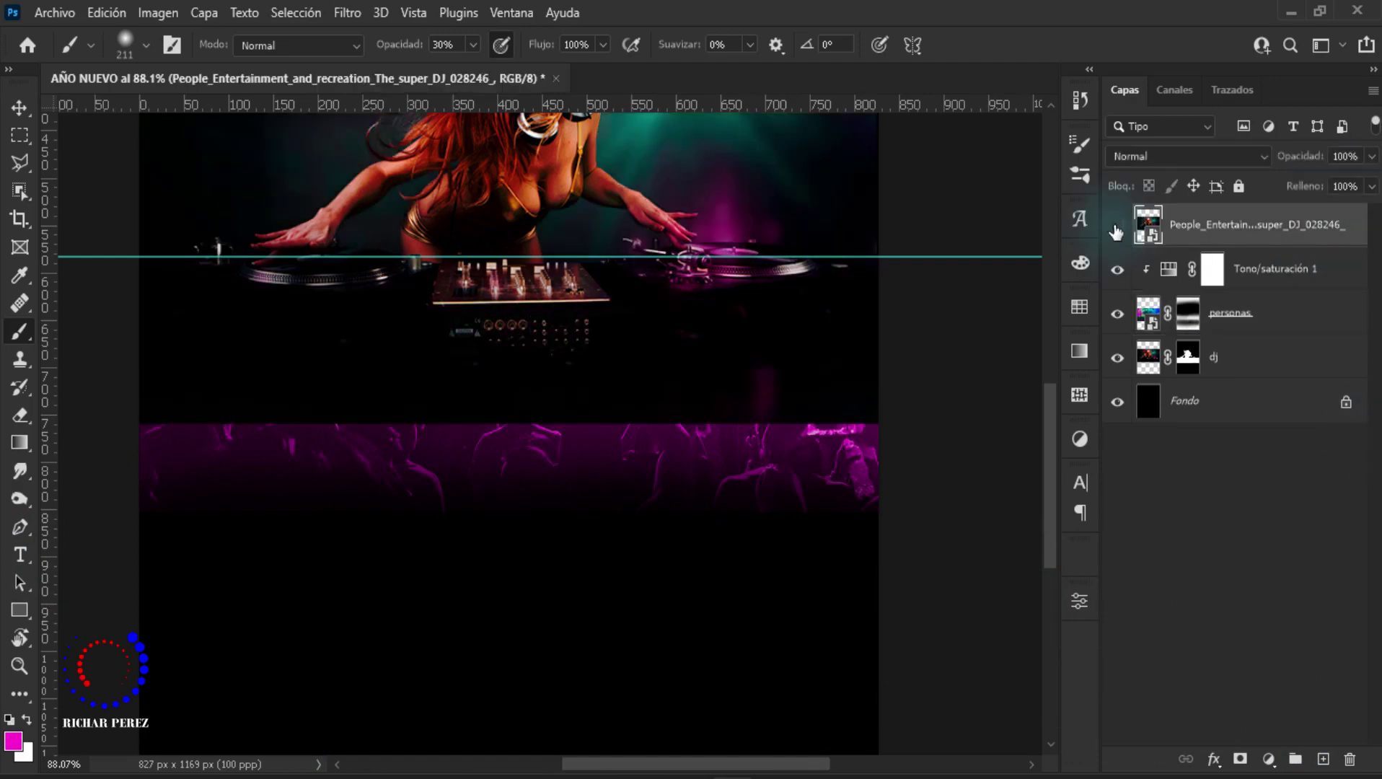
pyautogui.press('Delete')
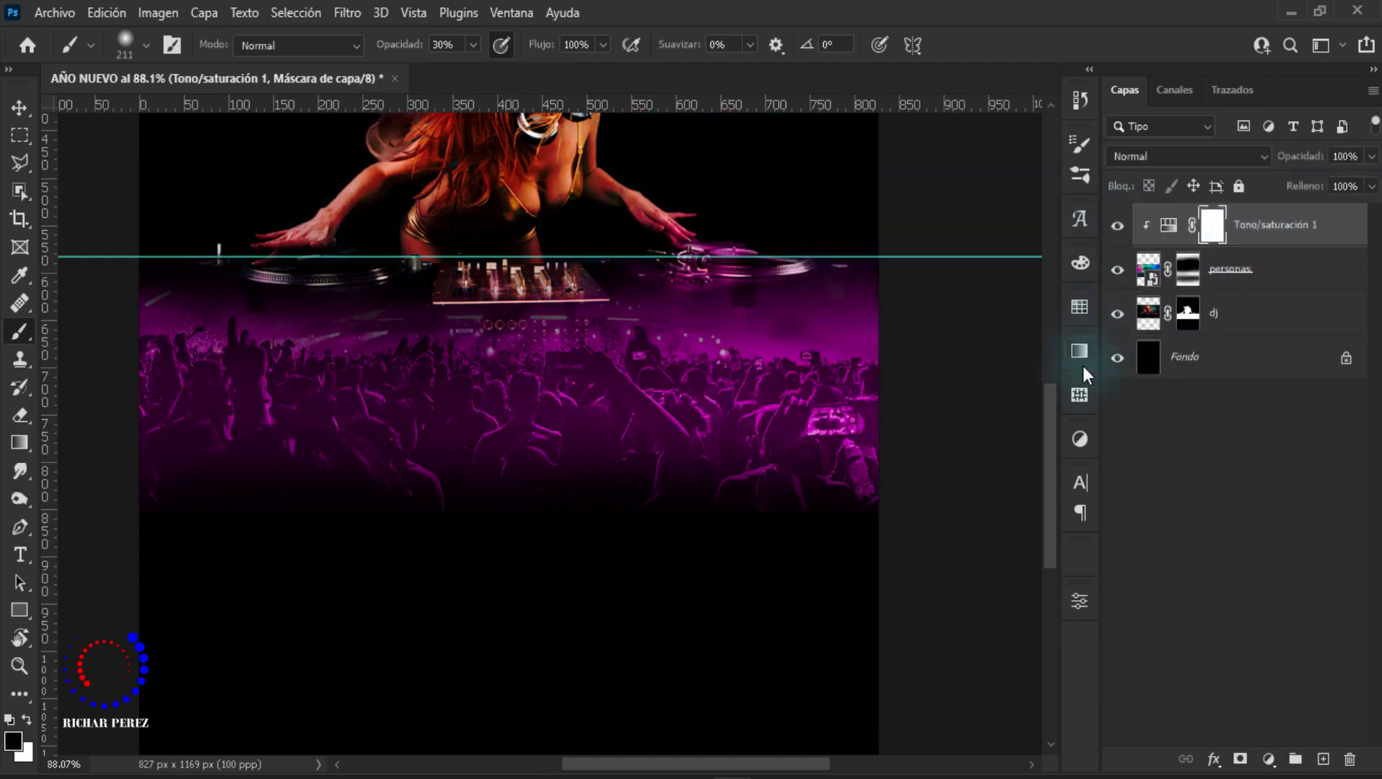
pyautogui.scroll(-3, 505, 430)
pyautogui.scroll(2, 577, 451)
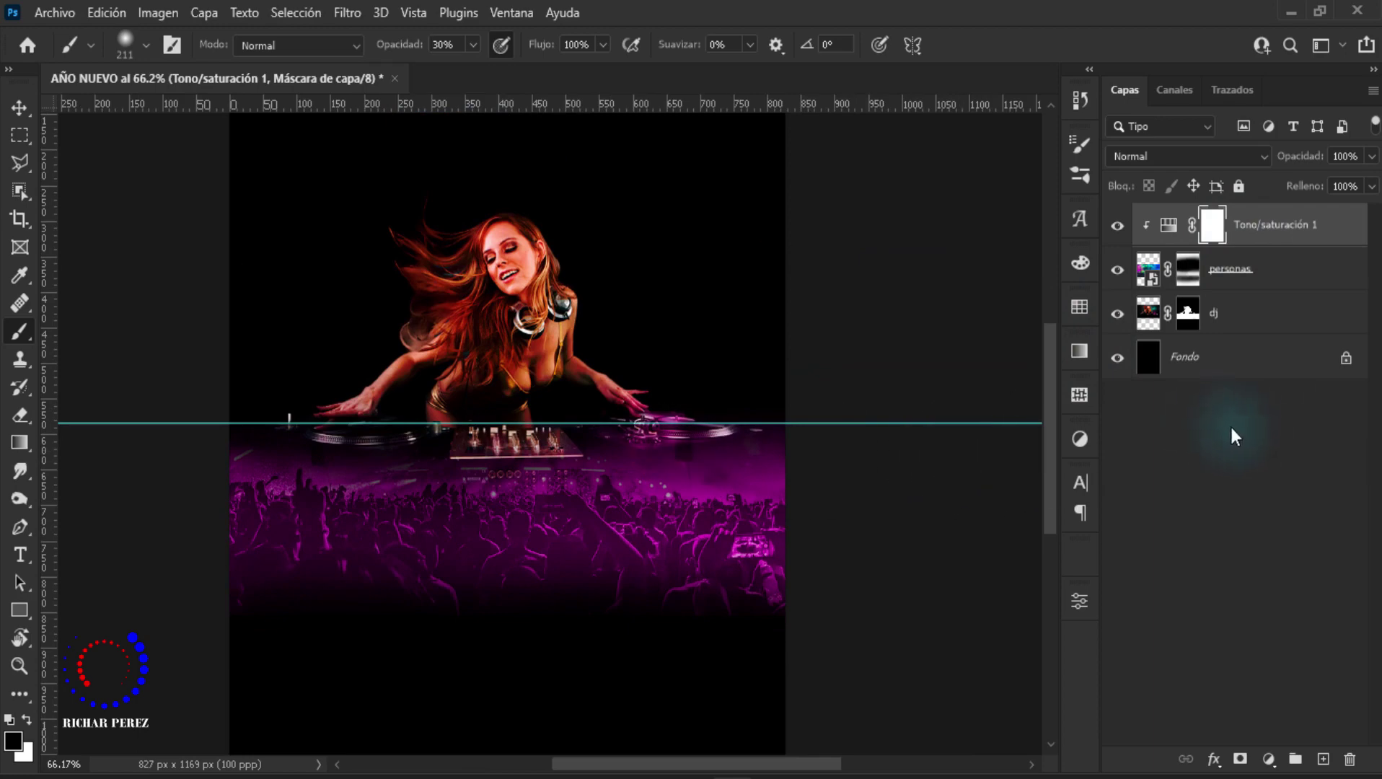
pyautogui.click(1257, 368)
pyautogui.scroll(-1, 272, 485)
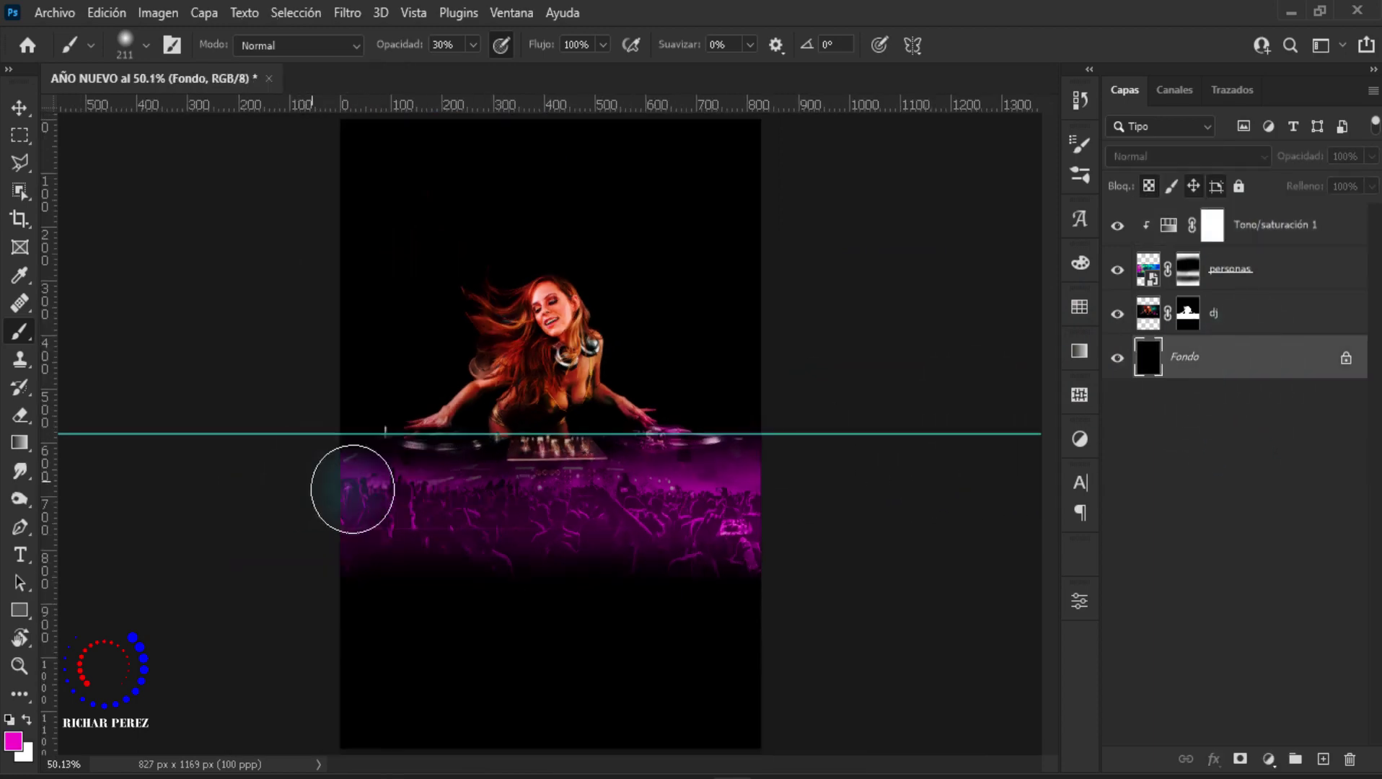
# Step: Place the stage image CbP8DoGXIAAcjWZ as embedded and scale it to about 22.62% behind the DJ
pyautogui.click(45, 12)
pyautogui.click(193, 484)
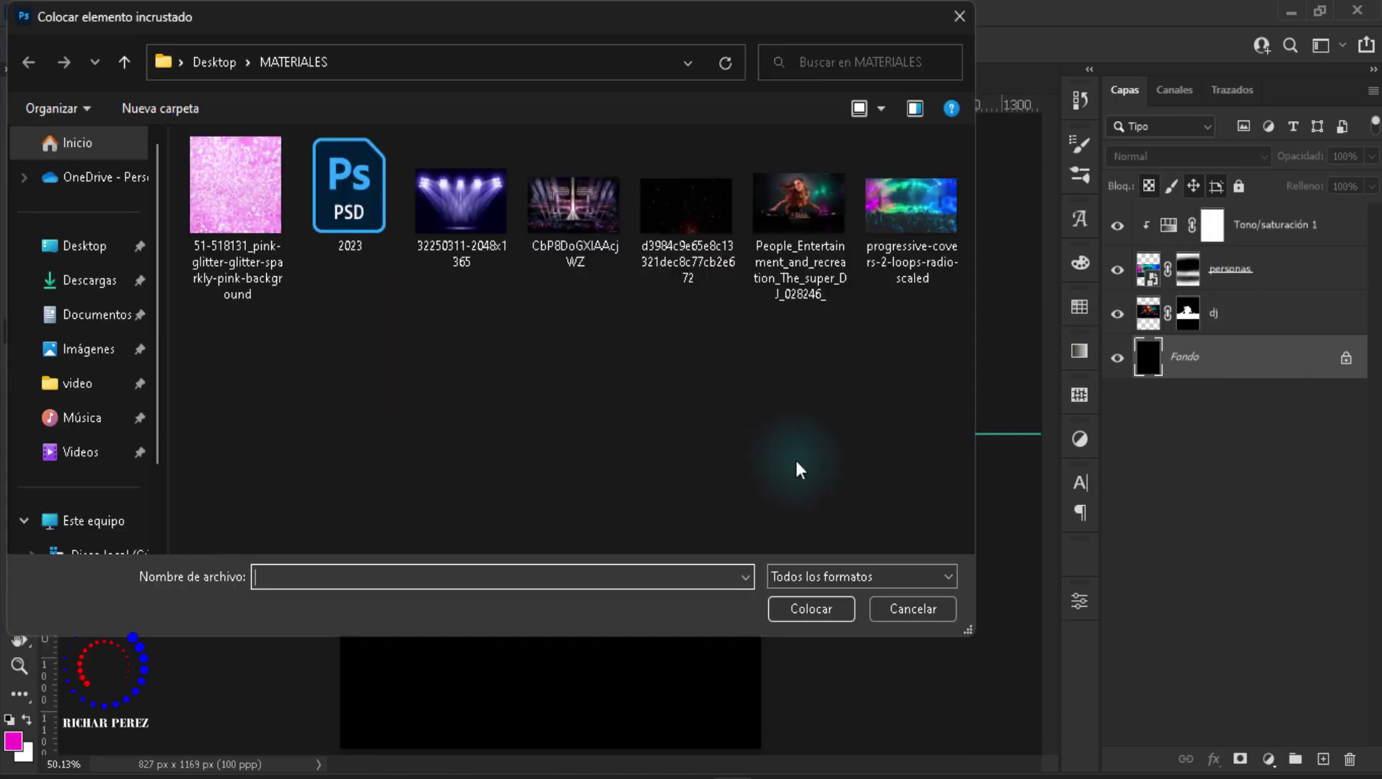
pyautogui.click(578, 213)
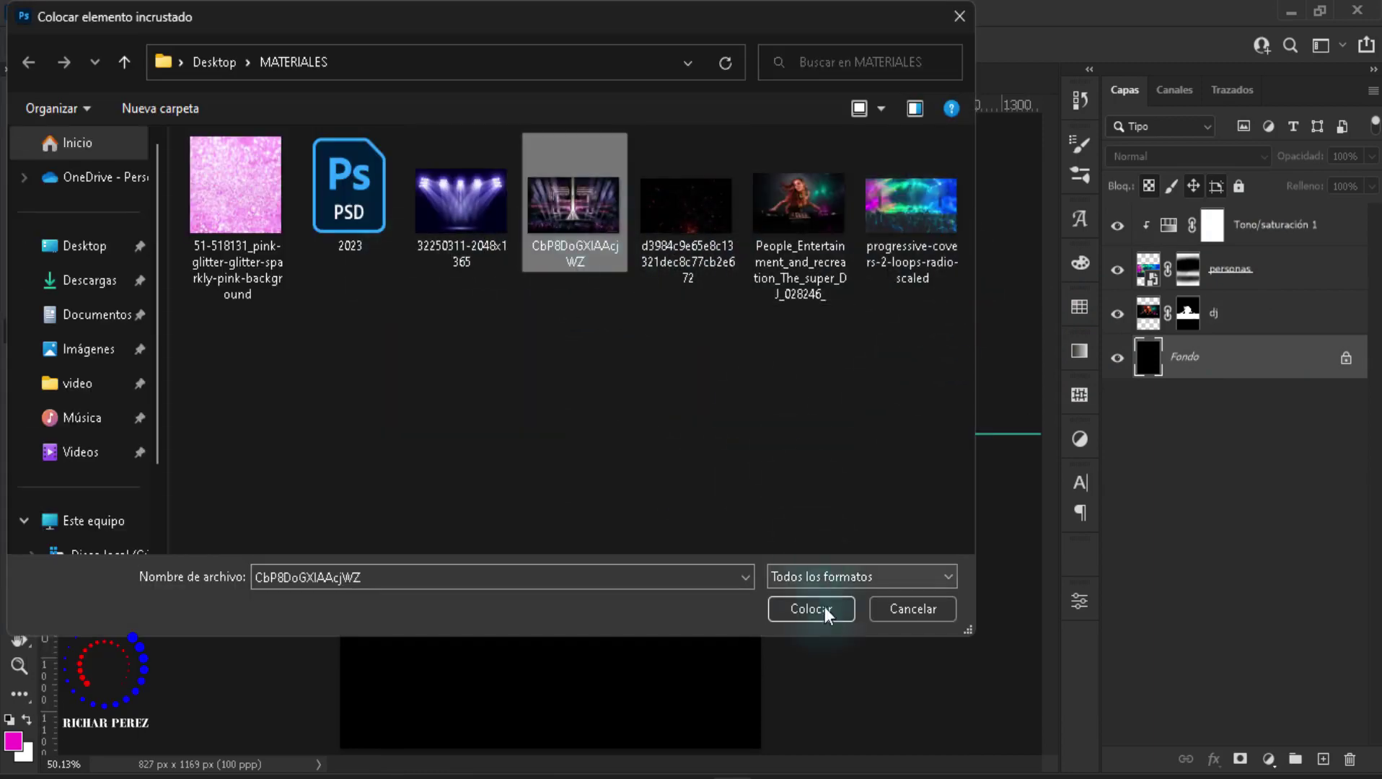
pyautogui.click(816, 612)
pyautogui.moveTo(656, 478)
pyautogui.mouseDown()
pyautogui.moveTo(657, 394)
pyautogui.moveTo(671, 405)
pyautogui.mouseUp()
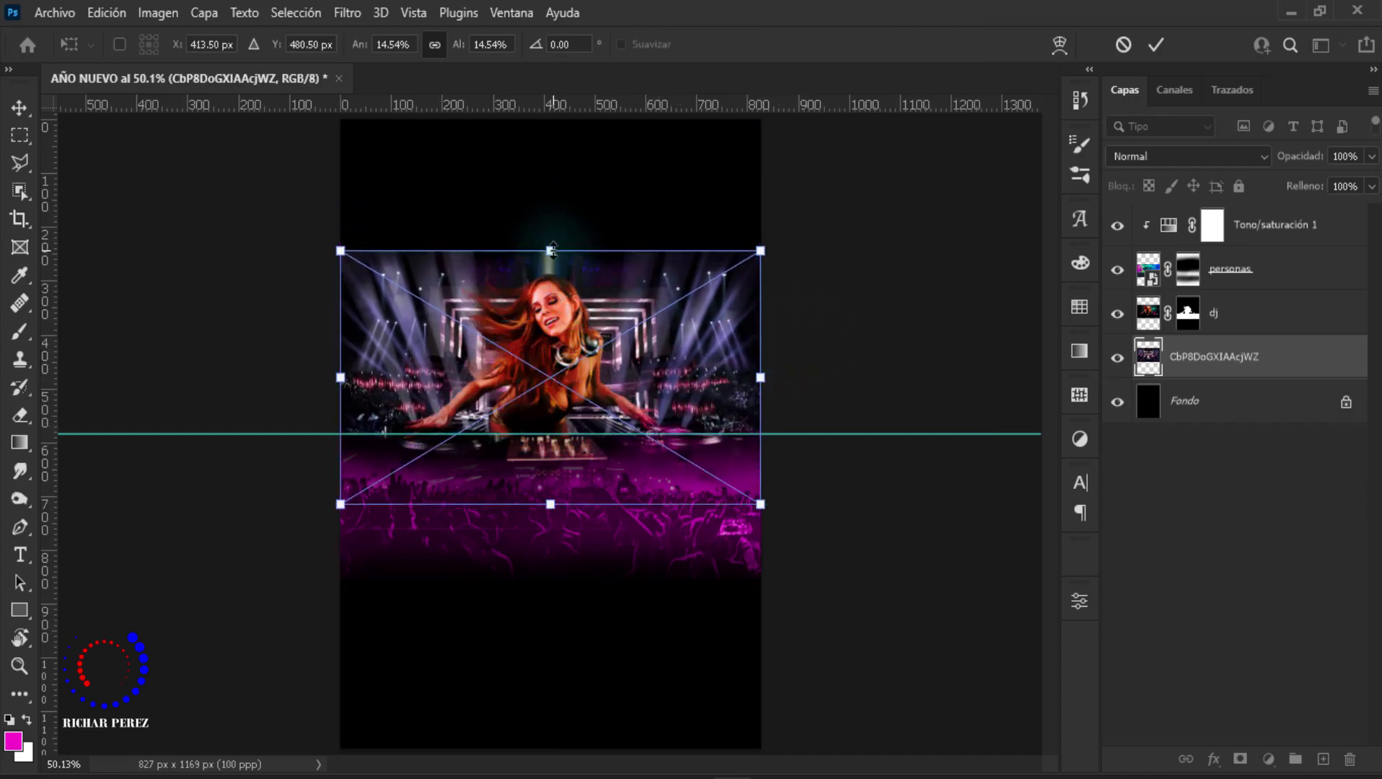
pyautogui.moveTo(550, 250); pyautogui.dragTo(538, 229)
pyautogui.scroll(-2, 548, 238)
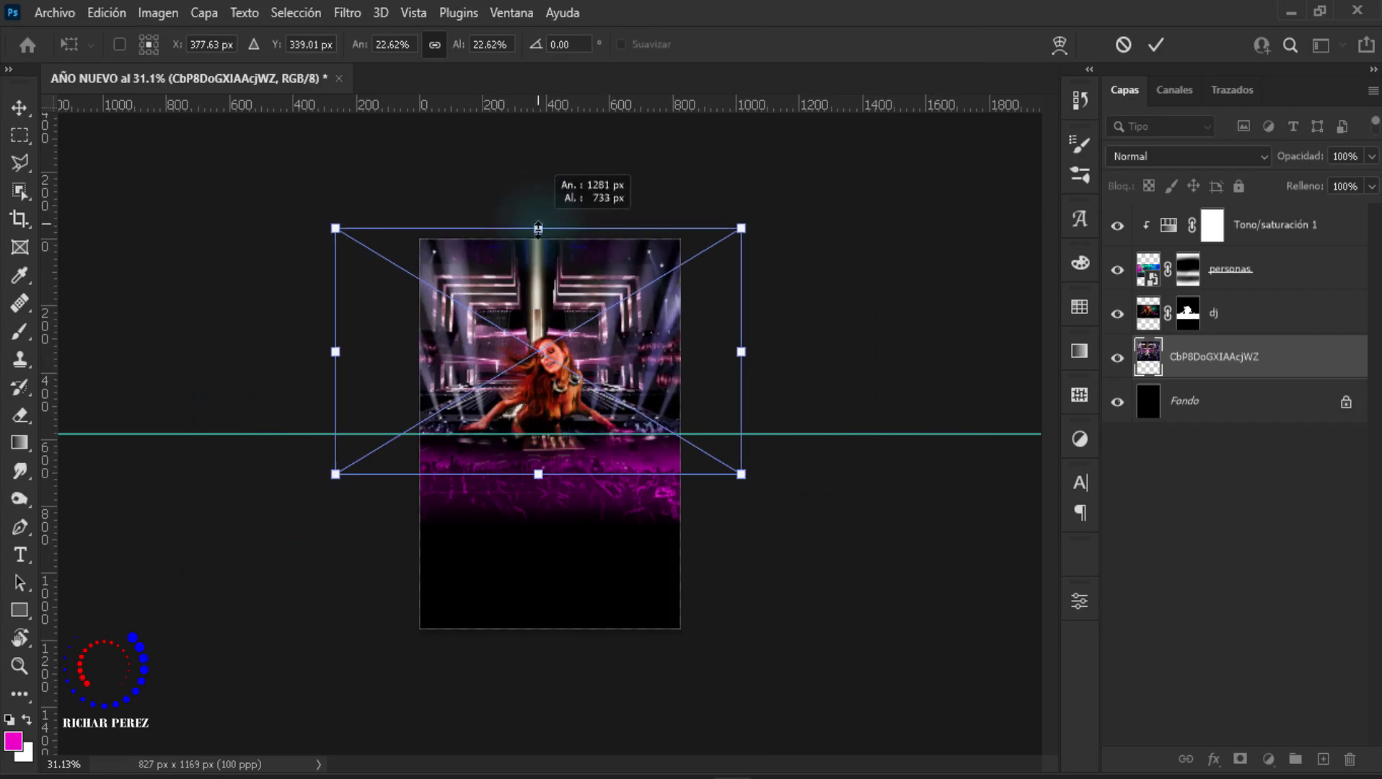
pyautogui.scroll(2, 541, 433)
pyautogui.moveTo(533, 494); pyautogui.dragTo(597, 532)
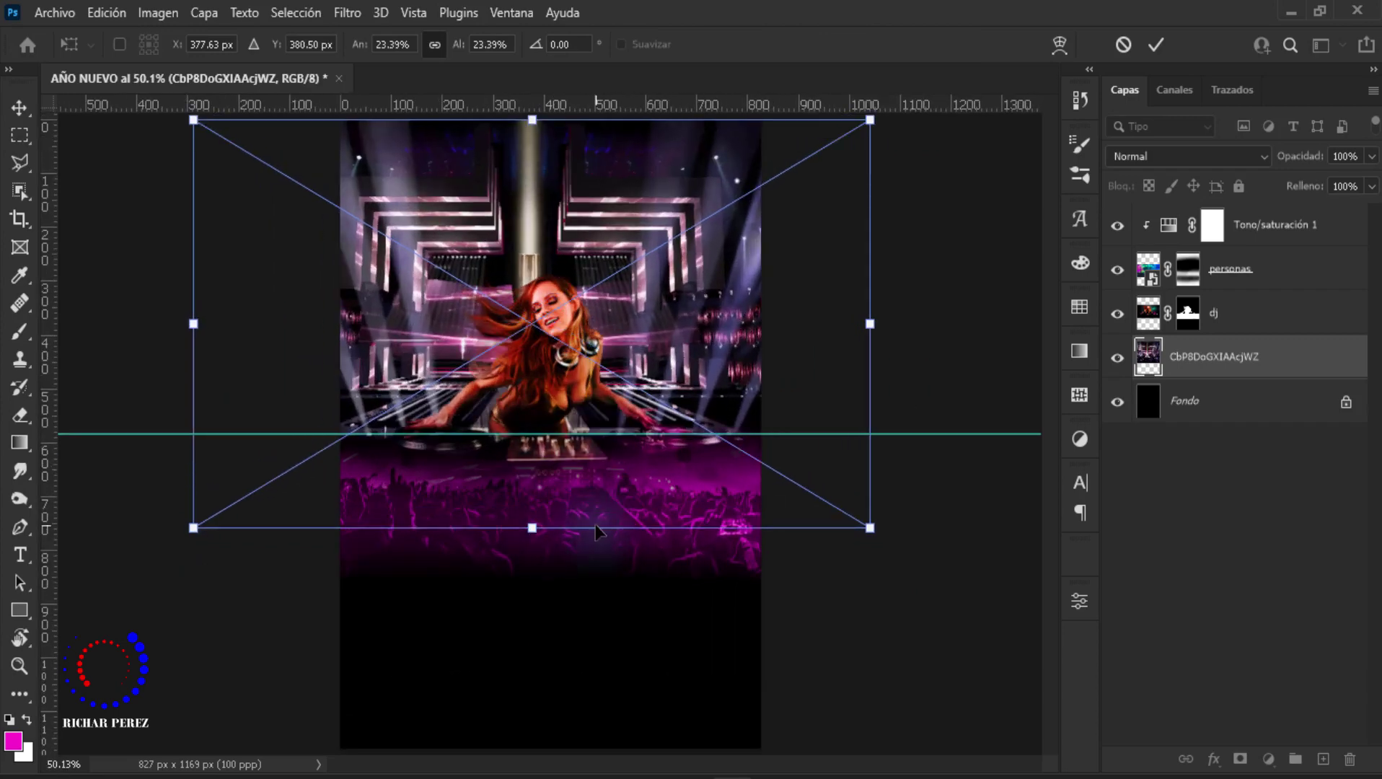
pyautogui.press('Return')
pyautogui.press('b')
pyautogui.write('fondo 2')
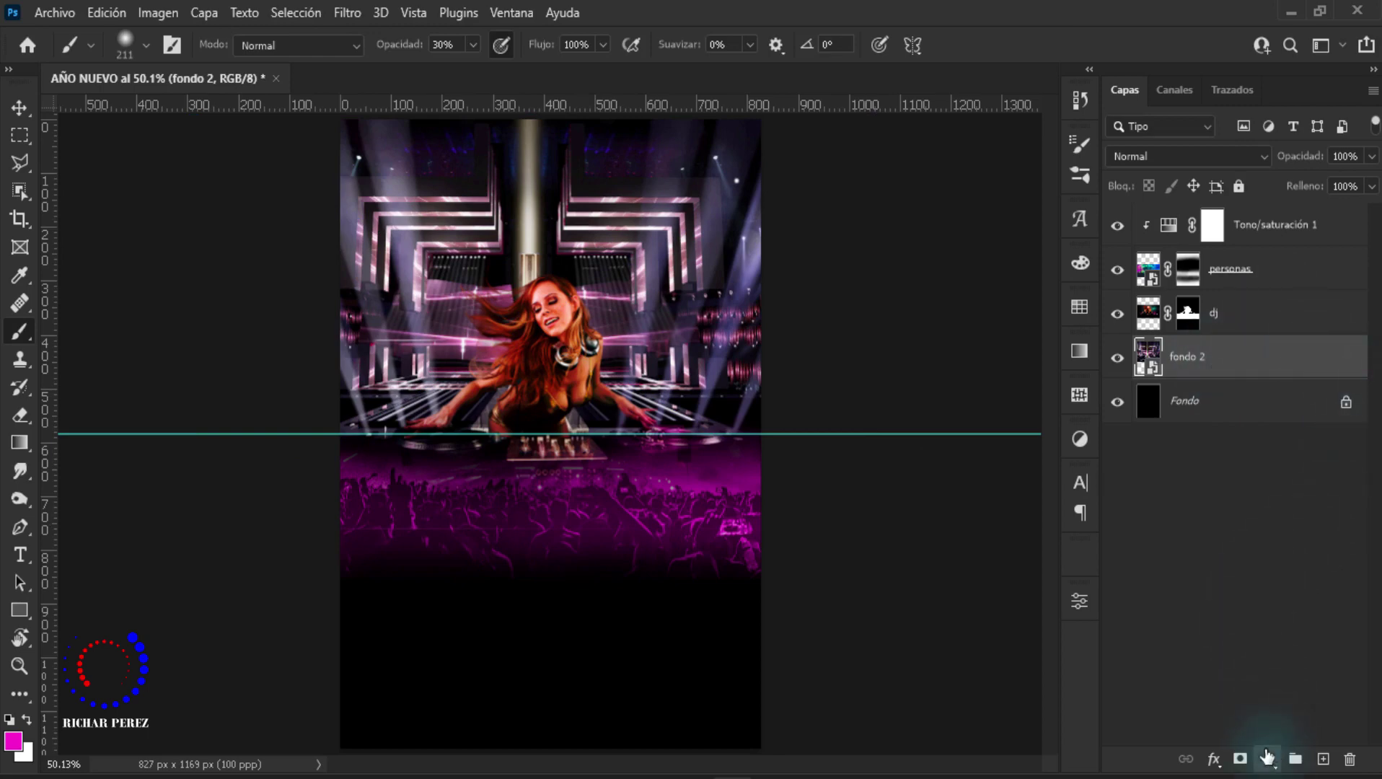
# Step: Add a Brightness/Contrast layer clipped to 'fondo 2' with brightness -150 and contrast 53
pyautogui.click(1267, 758)
pyautogui.click(1277, 439)
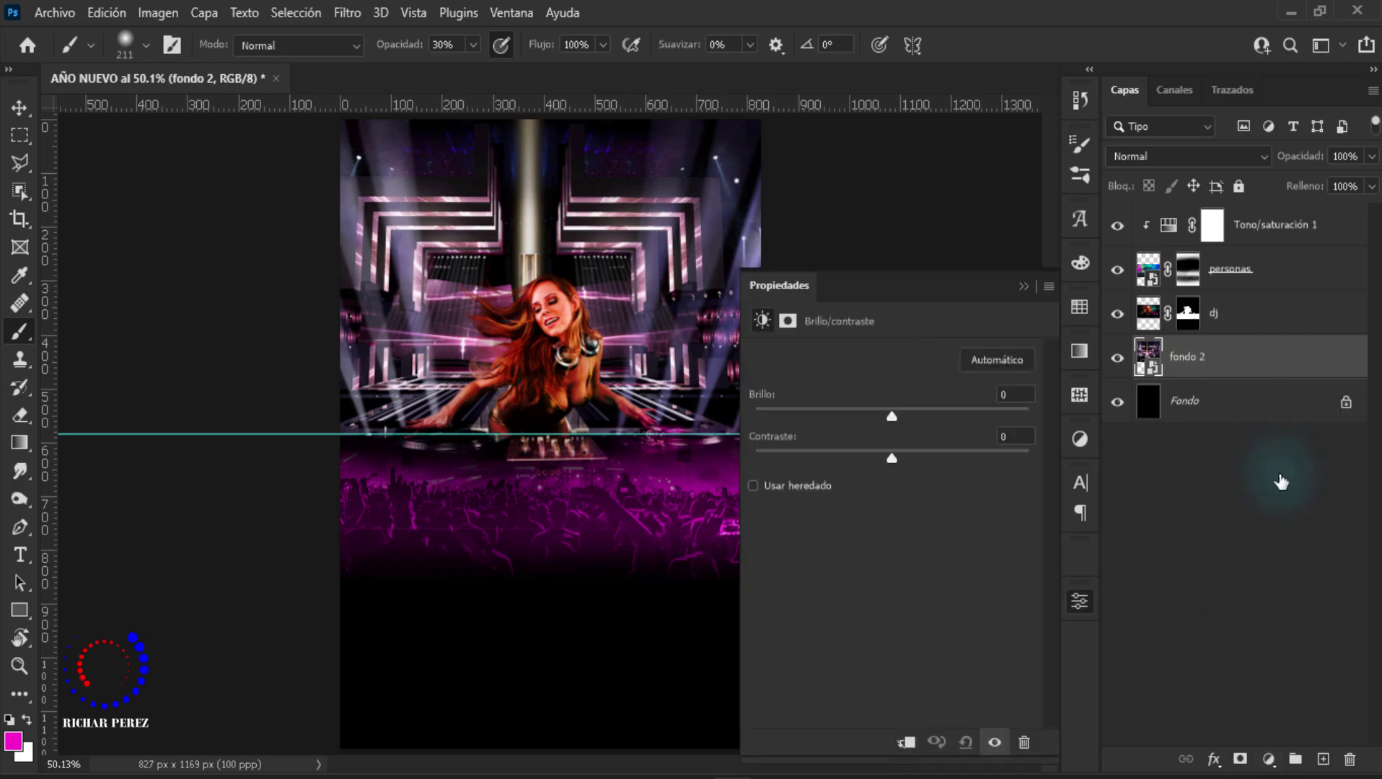
pyautogui.click(910, 745)
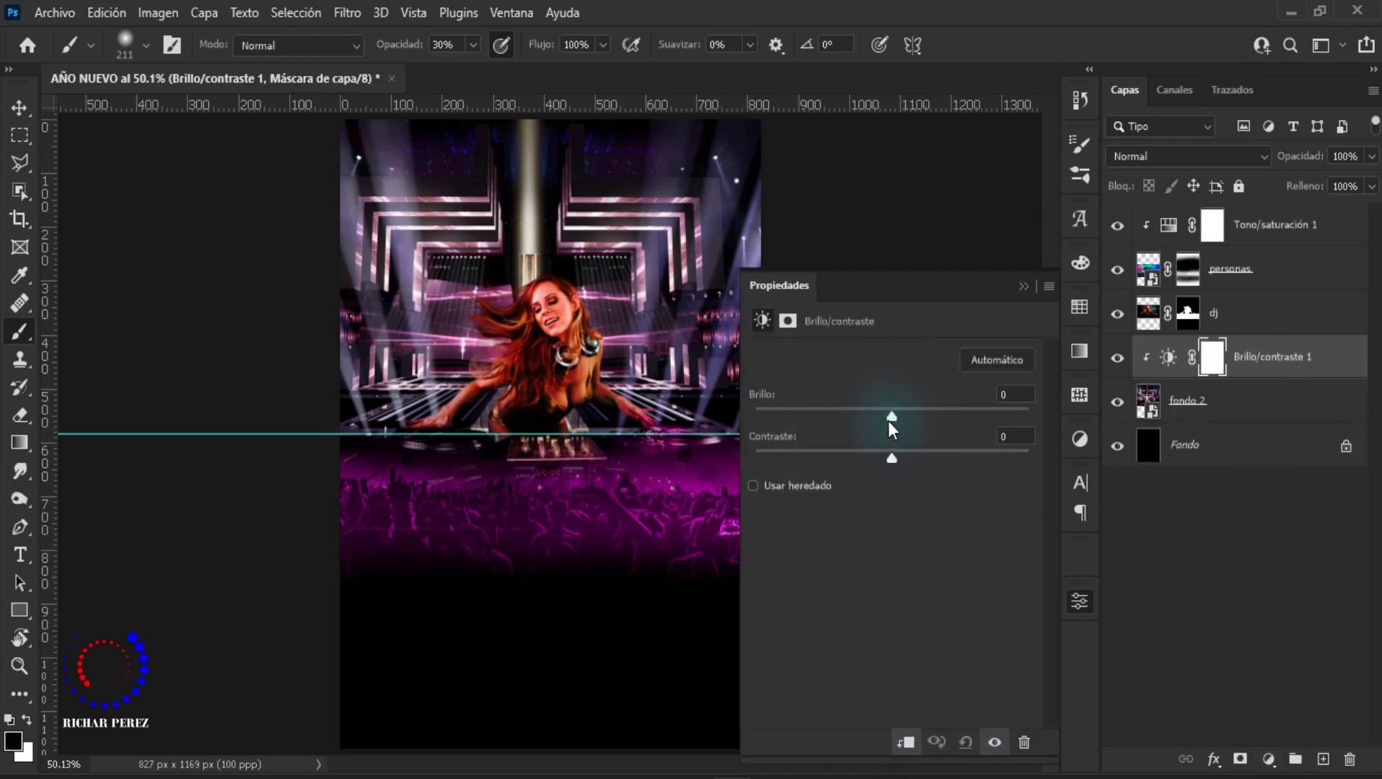
pyautogui.moveTo(890, 422); pyautogui.dragTo(756, 419)
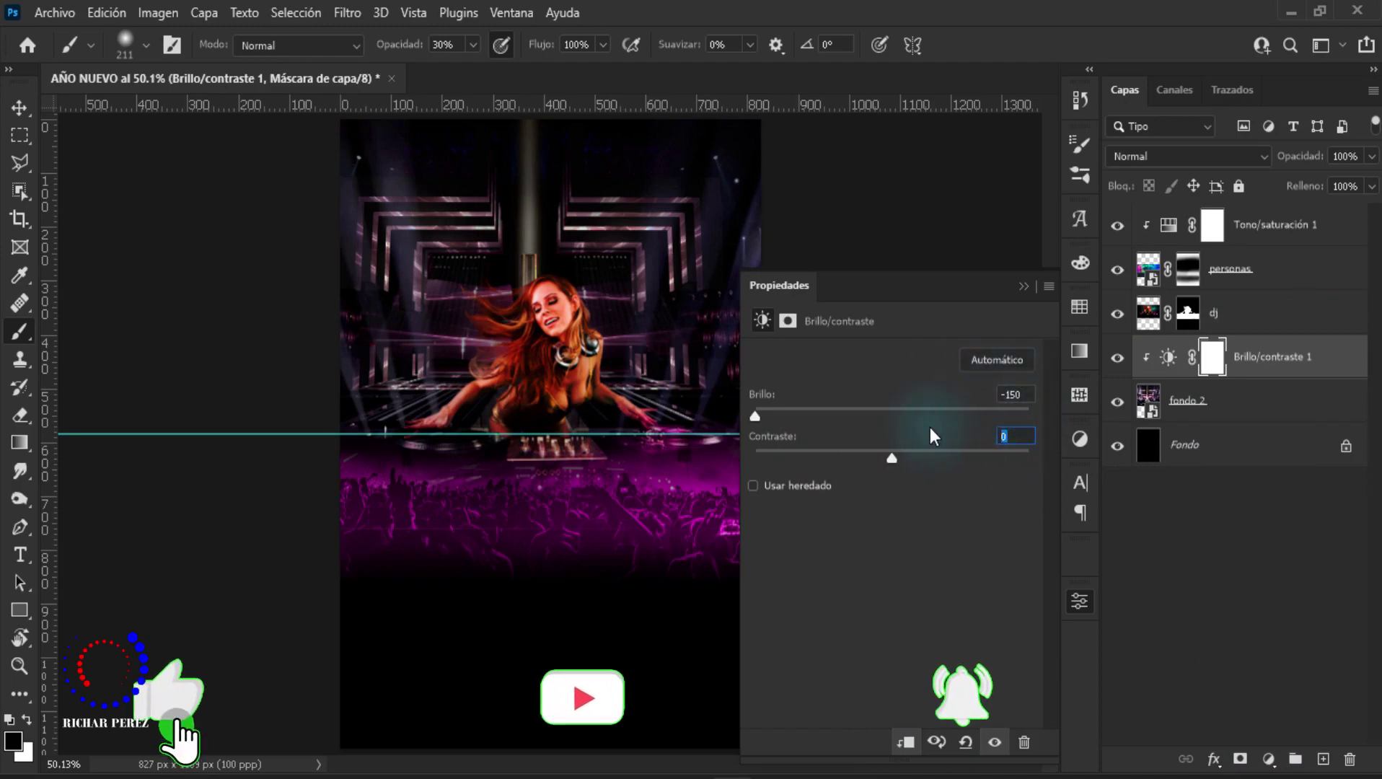
pyautogui.write('53')
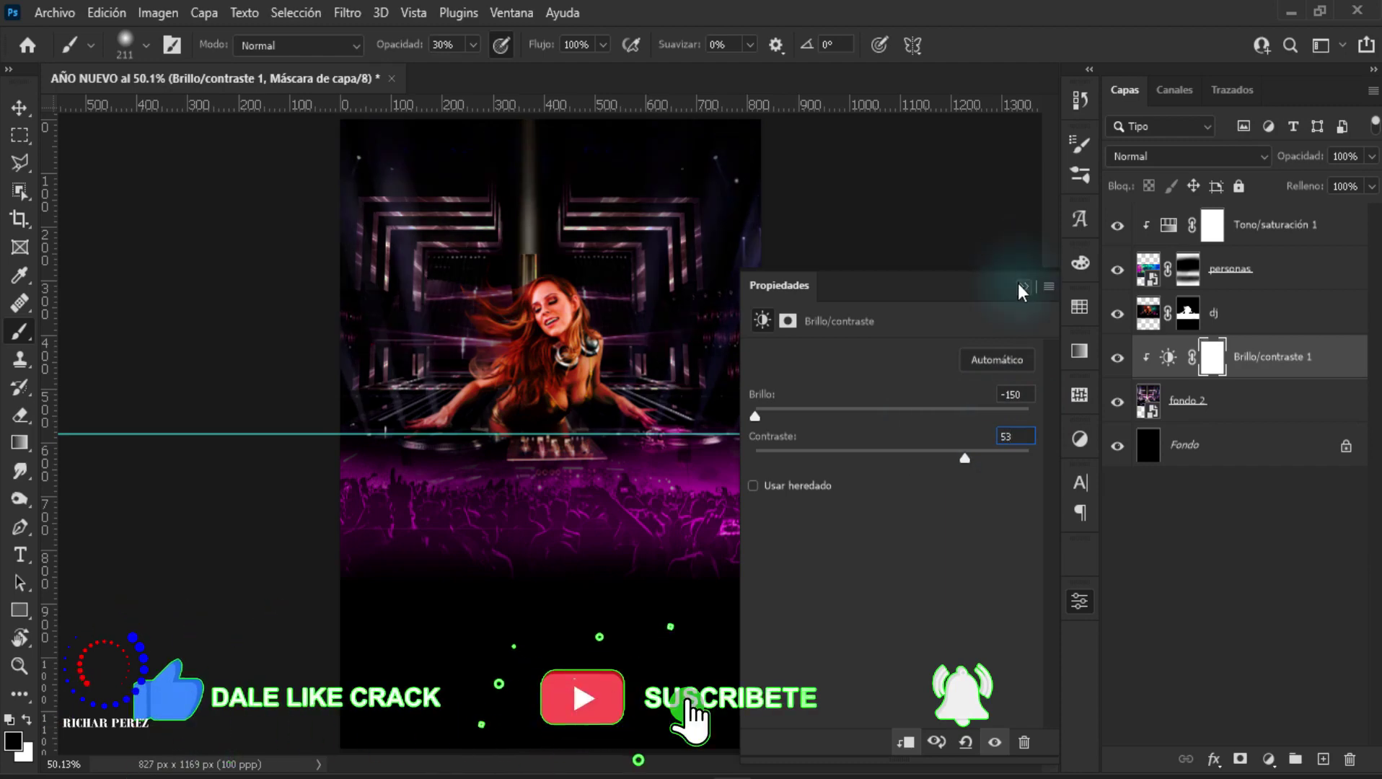
pyautogui.click(1021, 286)
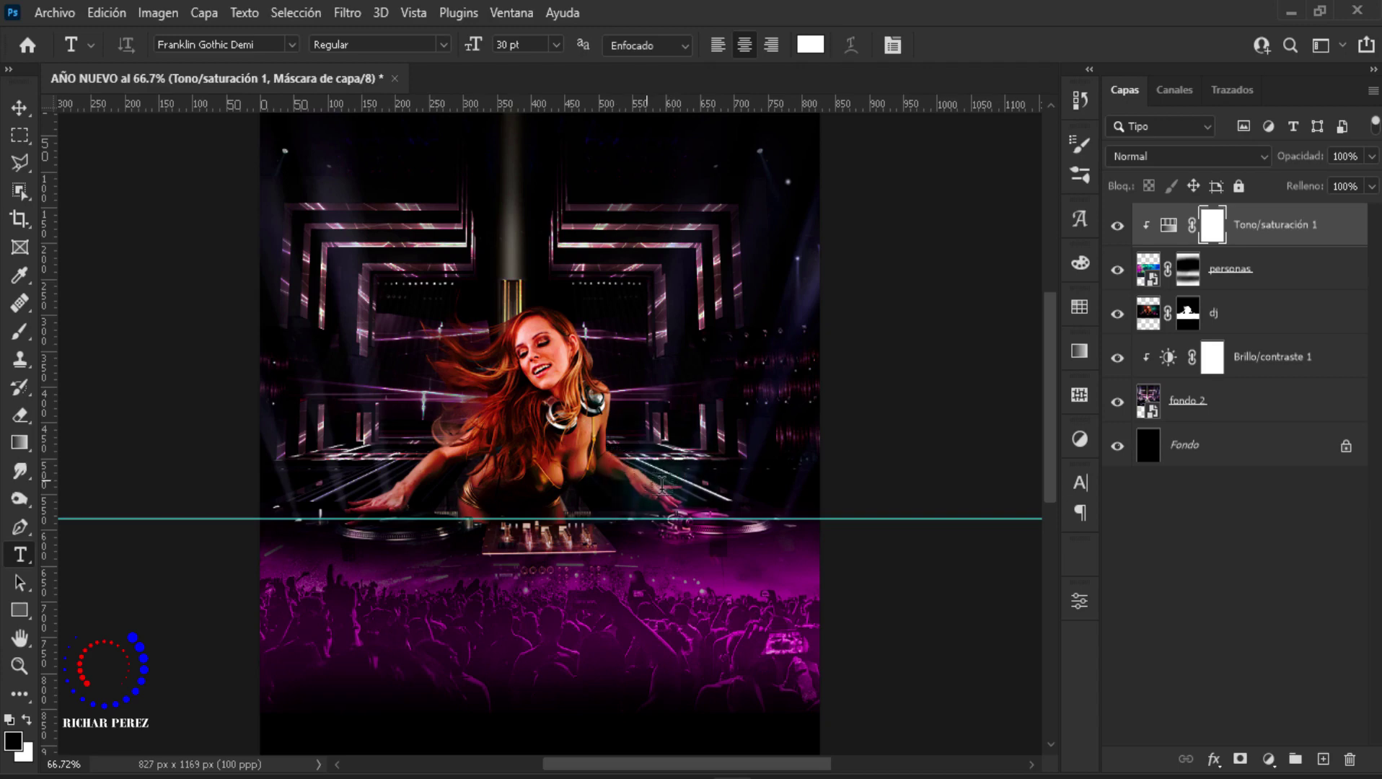
# Step: Add white '2023' text in Franklin Gothic Demi 30 pt near the top of the flyer
pyautogui.scroll(1, 609, 485)
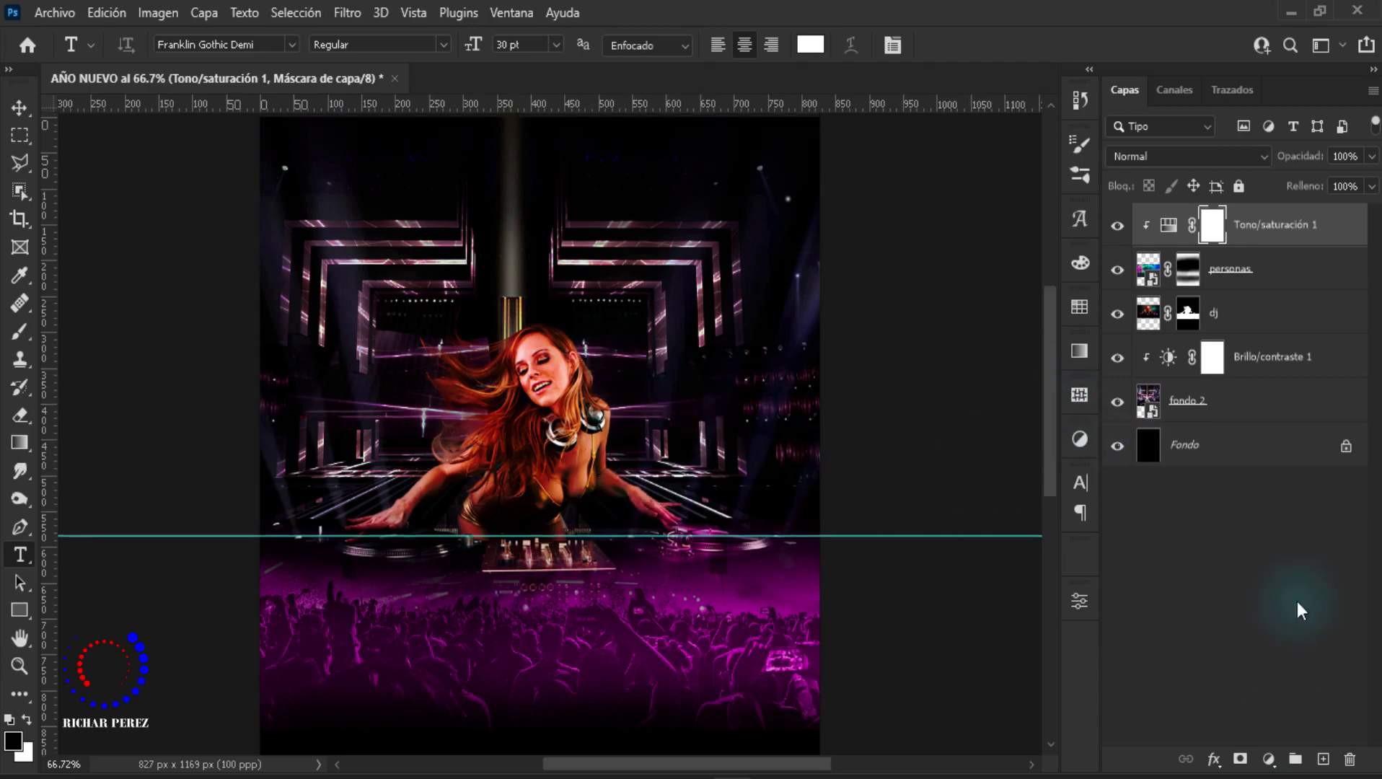
pyautogui.click(1323, 759)
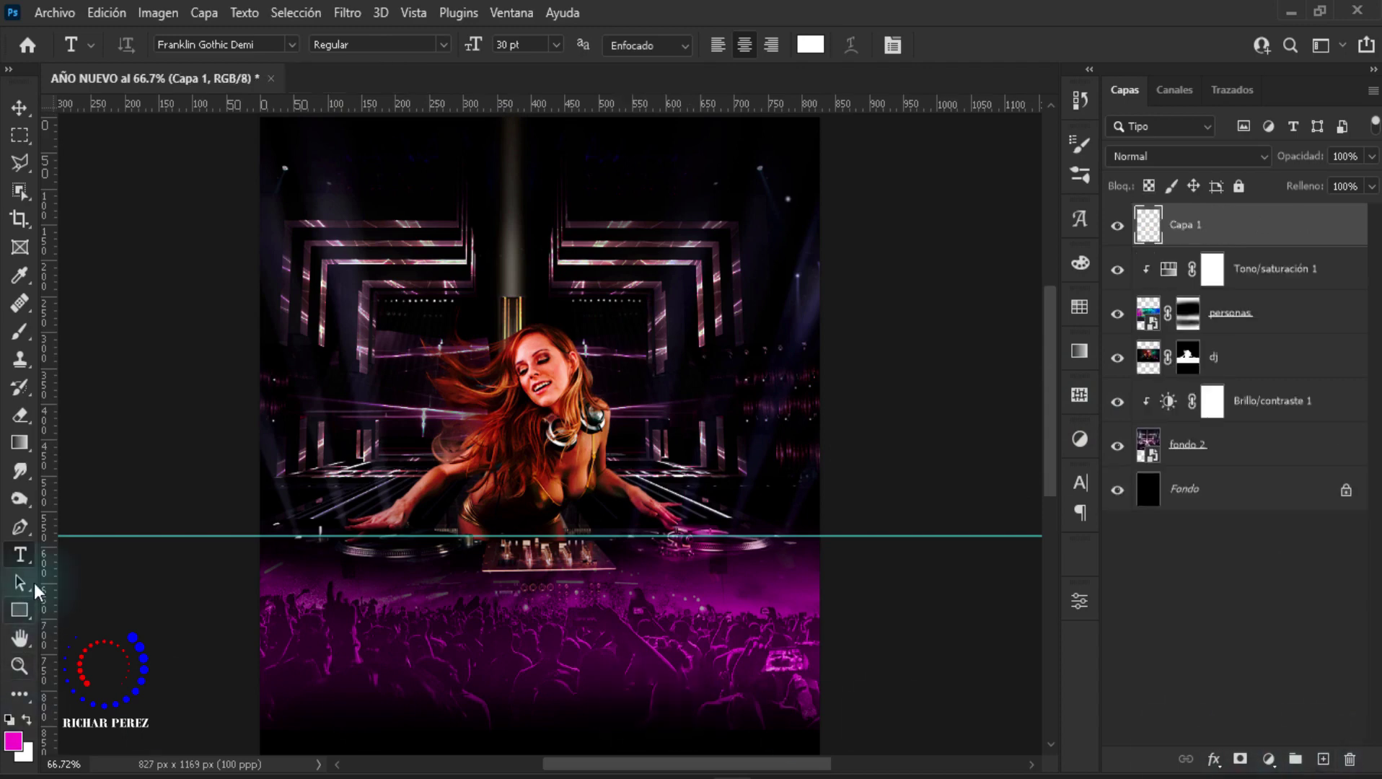
pyautogui.rightClick(20, 554)
pyautogui.click(108, 556)
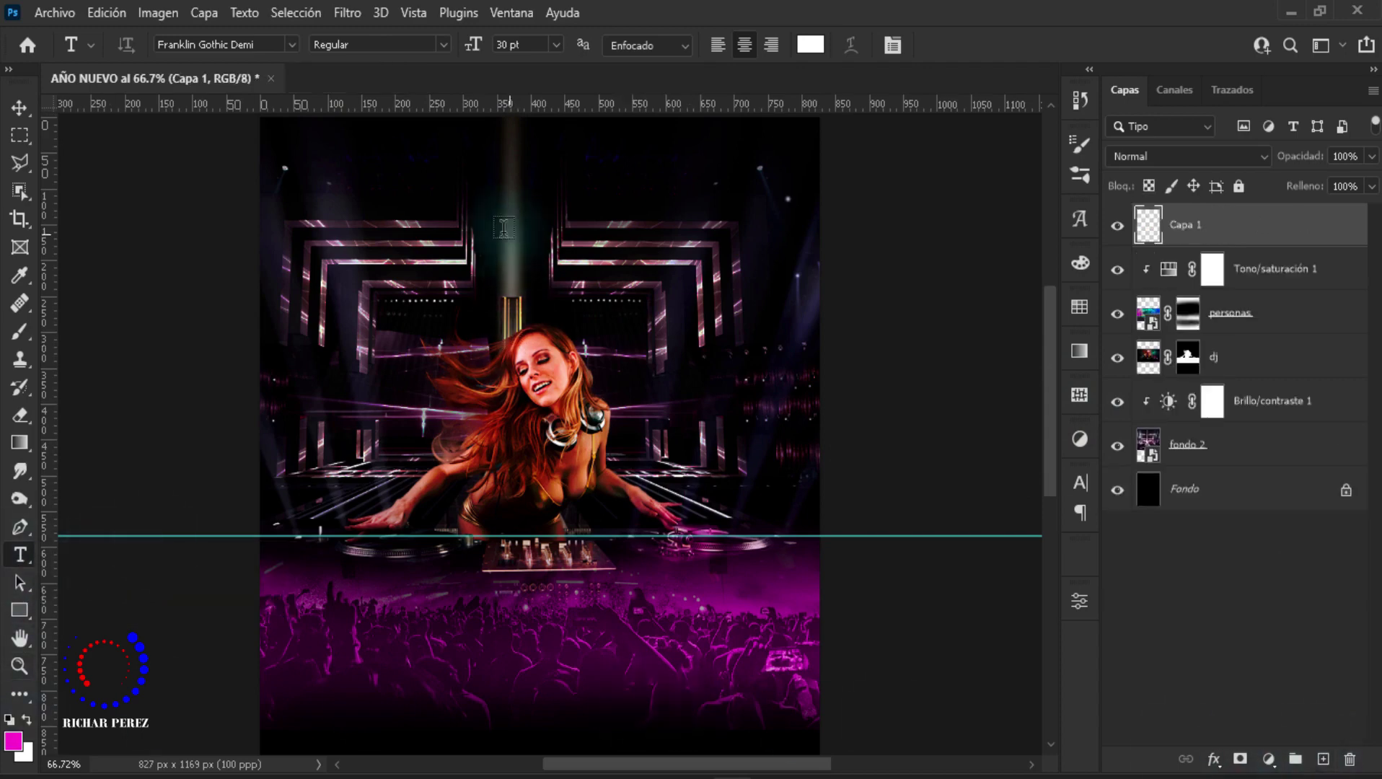
pyautogui.click(292, 45)
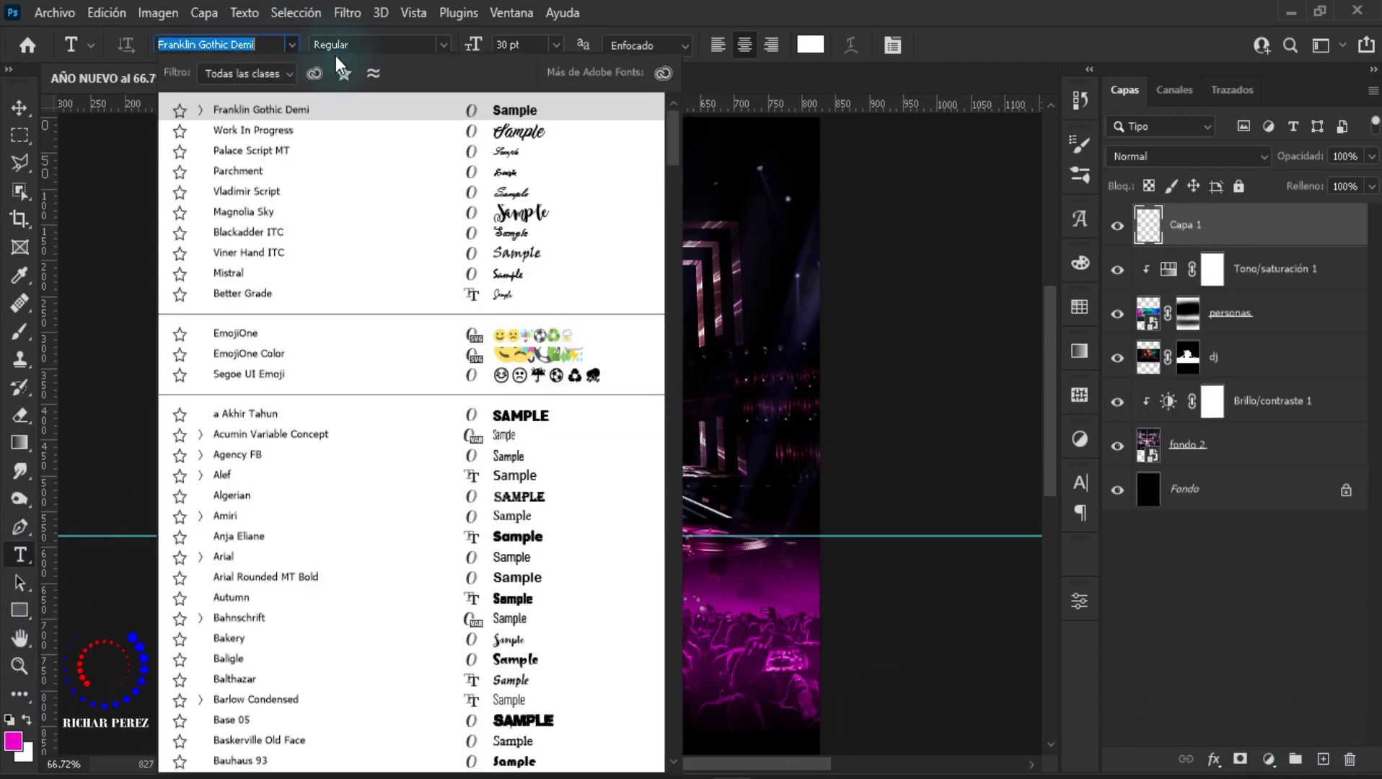
pyautogui.click(340, 112)
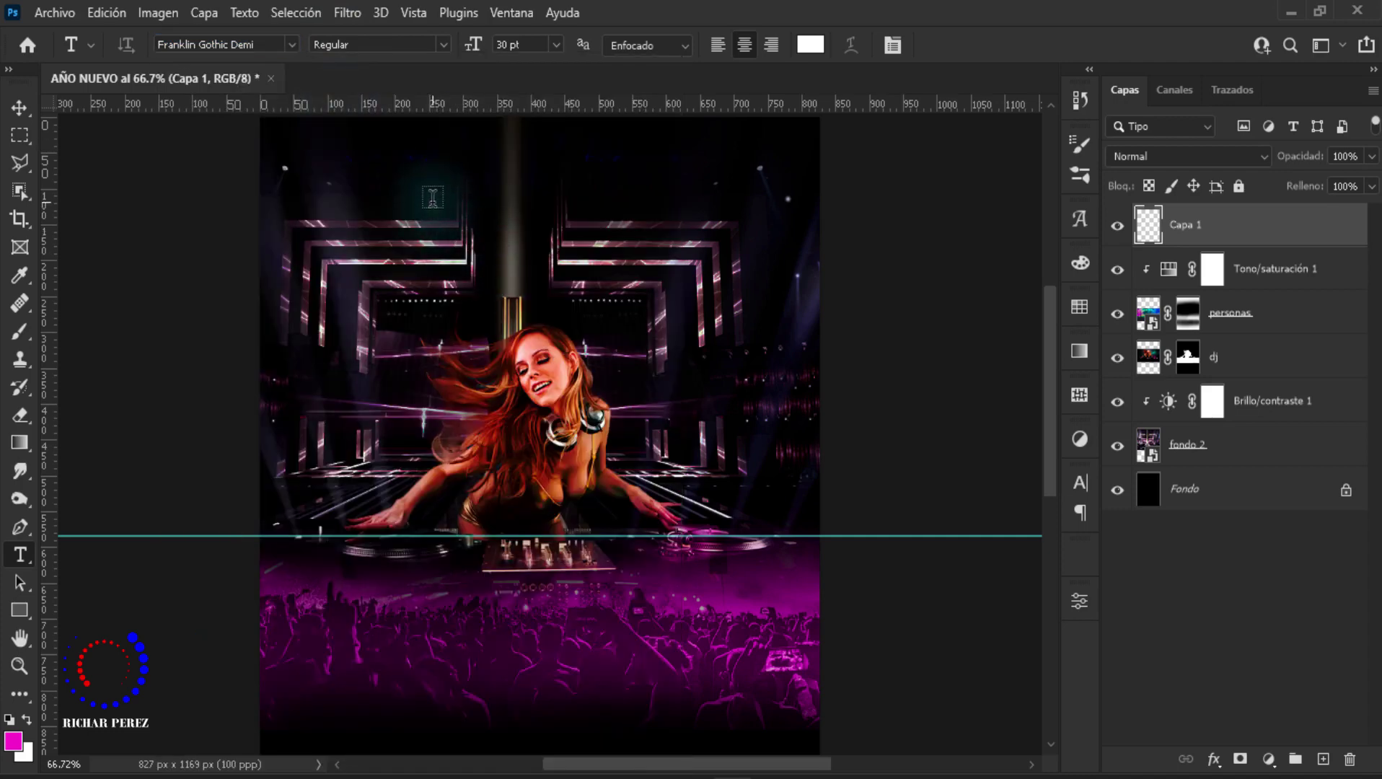
pyautogui.click(456, 215)
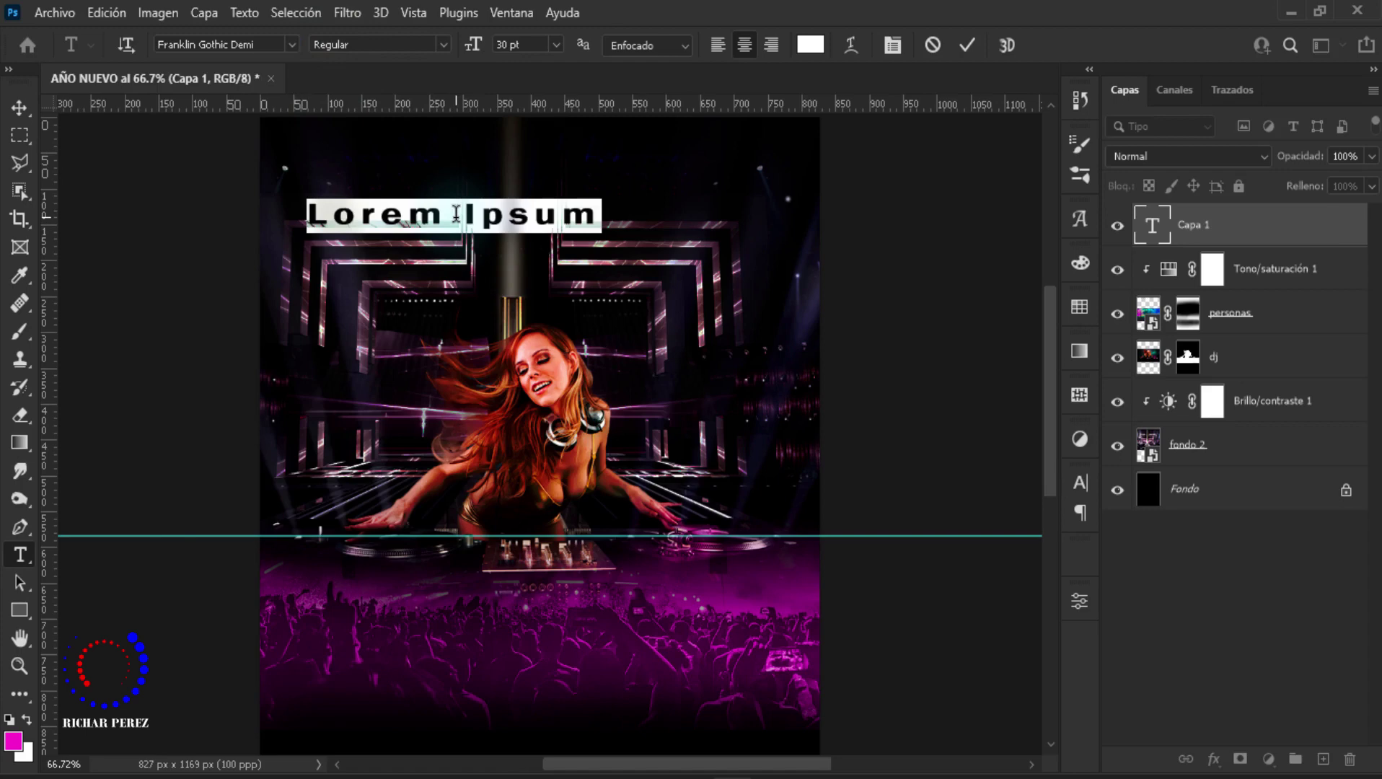
pyautogui.write('2023')
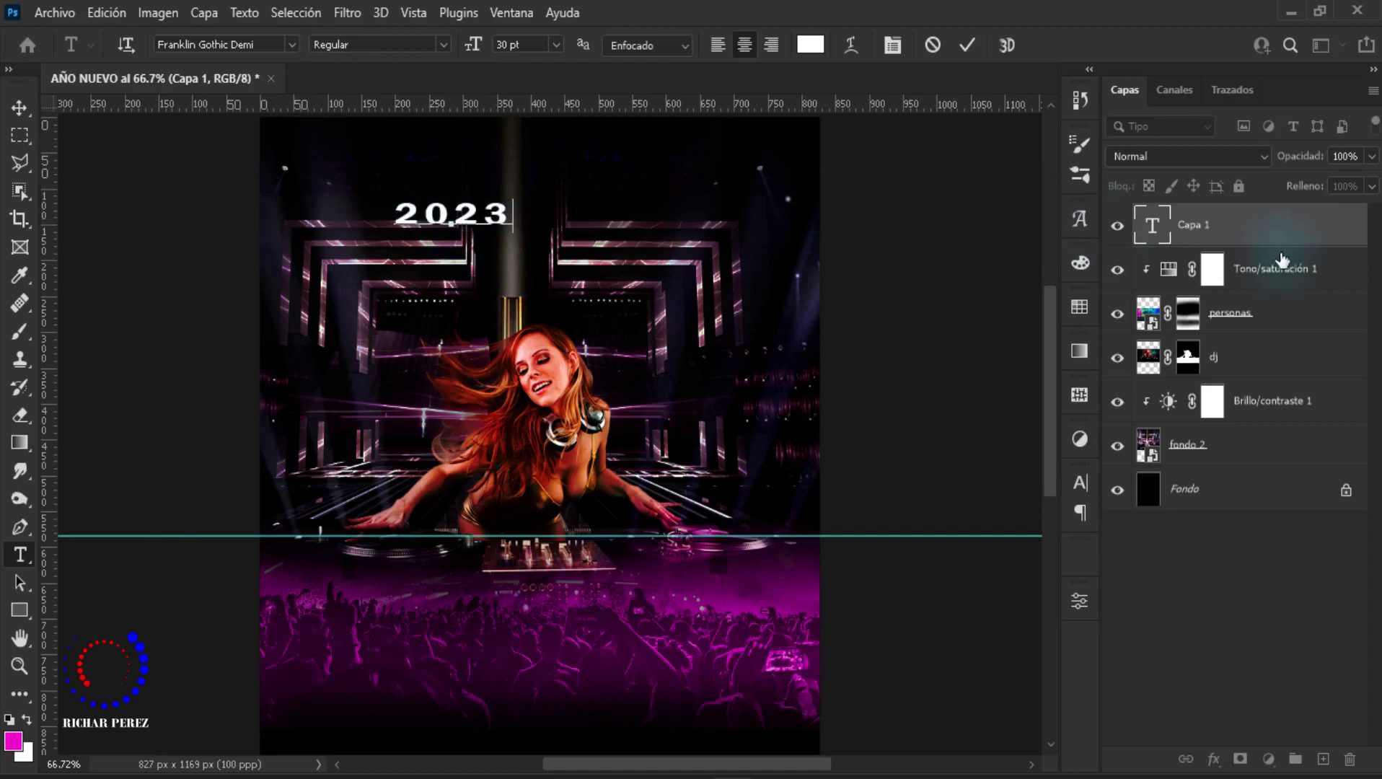
pyautogui.click(1266, 238)
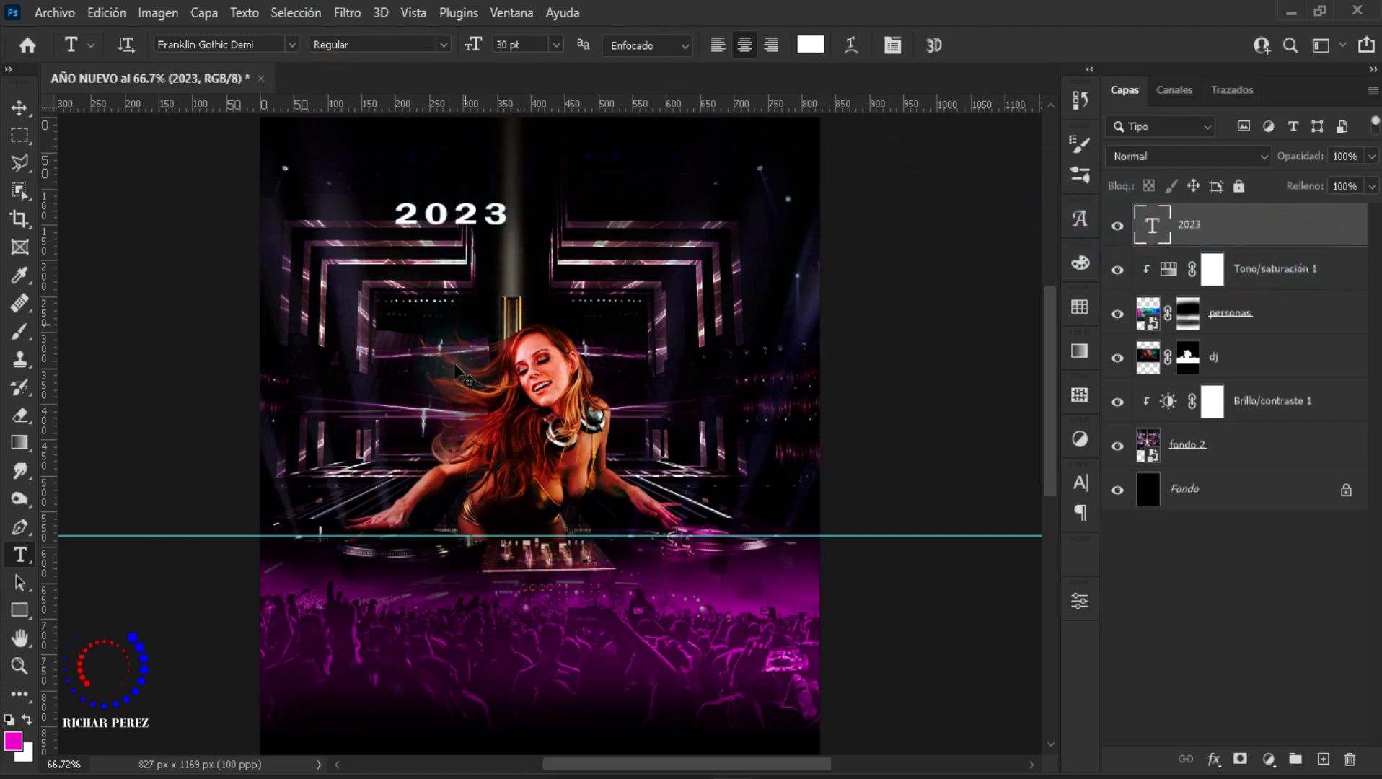
# Step: Scale '2023' up to about 240%, centre it, and review its character settings
pyautogui.hotkey('ctrl', 't')
pyautogui.moveTo(509, 228); pyautogui.dragTo(678, 279)
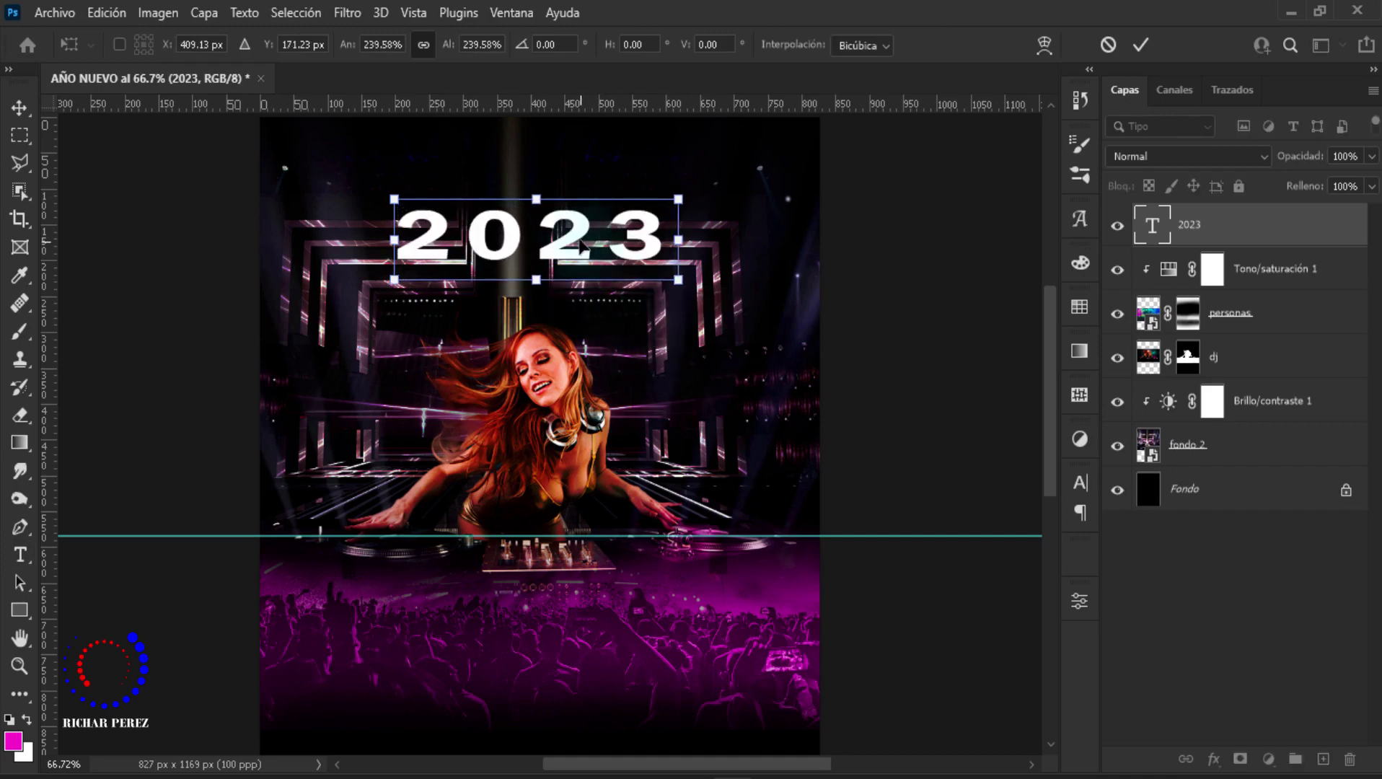
pyautogui.moveTo(581, 246); pyautogui.dragTo(606, 234)
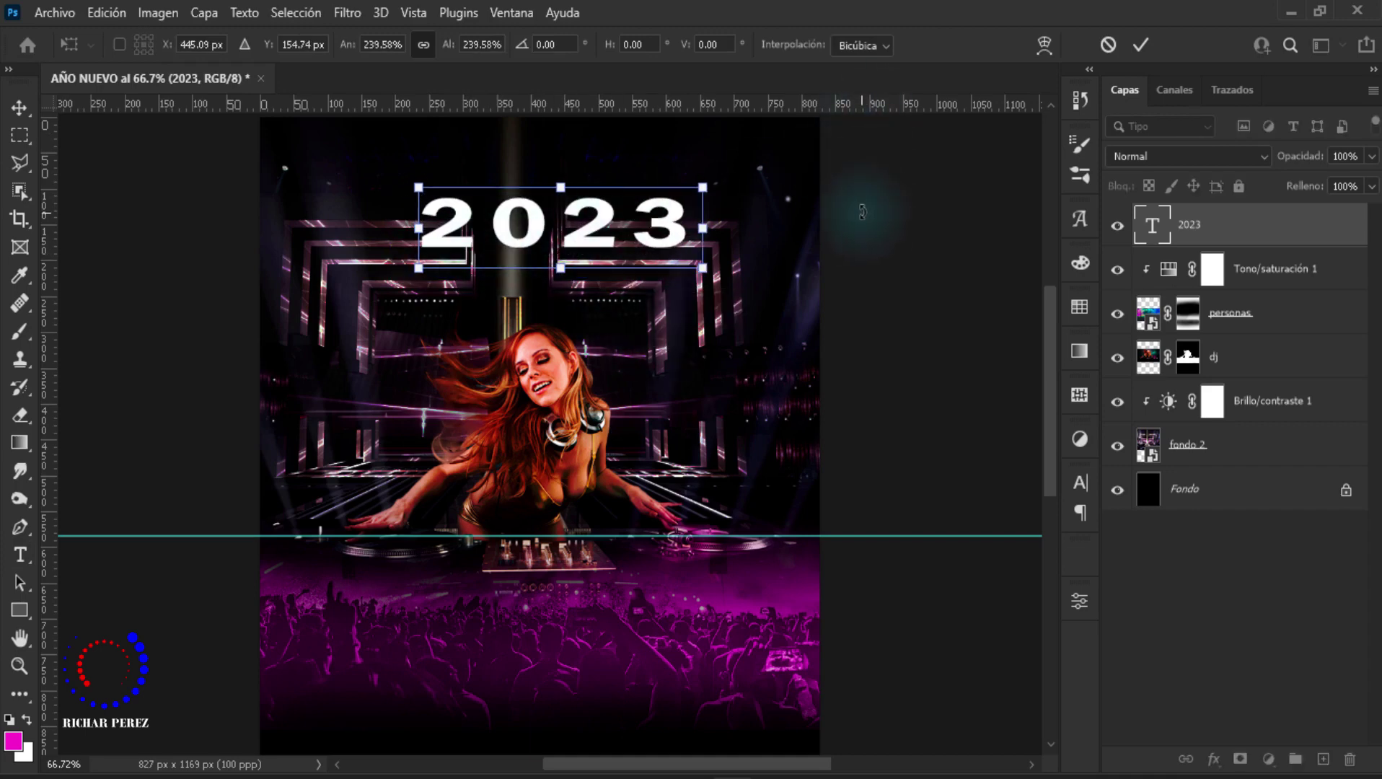
pyautogui.press('Return')
pyautogui.press('t')
pyautogui.click(892, 44)
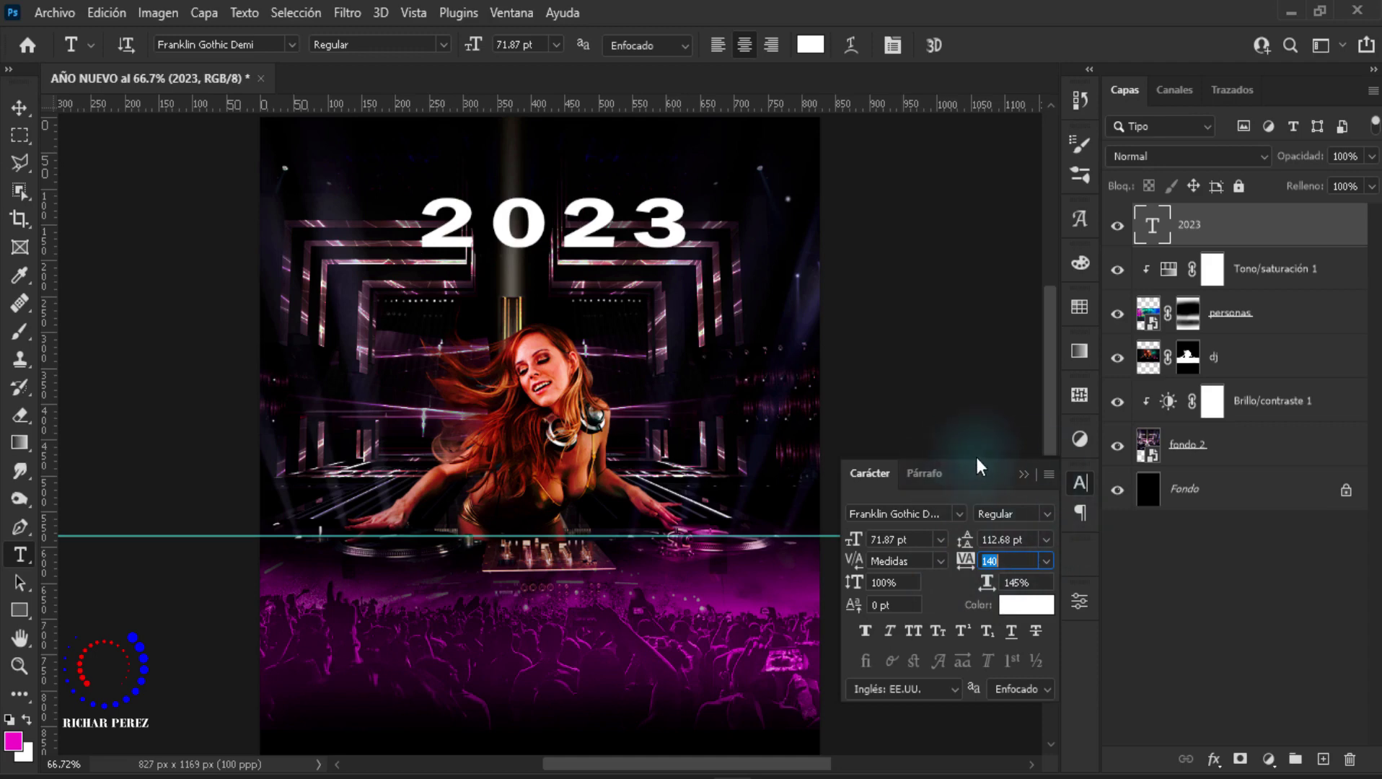
pyautogui.click(1024, 478)
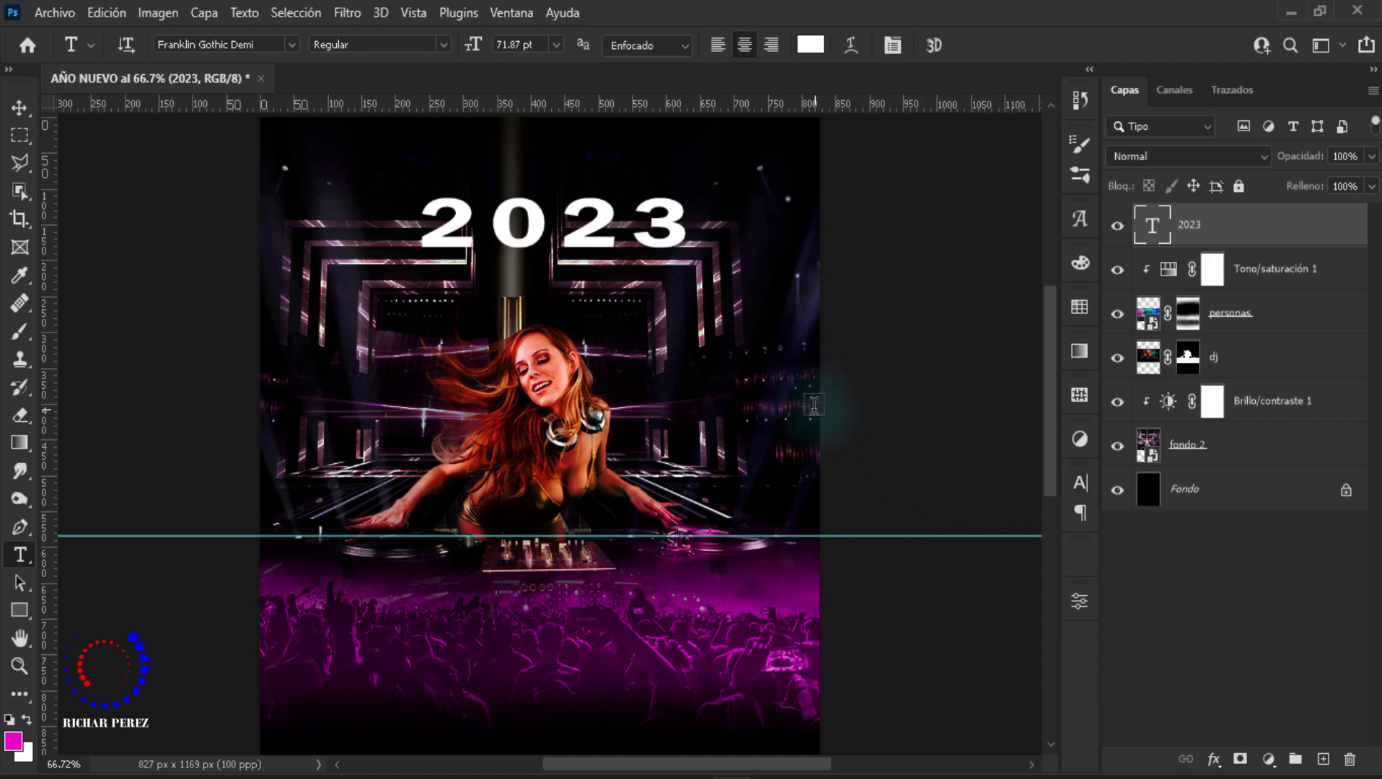
# Step: Stretch '2023' taller (about 178%) and wider so it spans the flyer's top
pyautogui.hotkey('ctrl', 't')
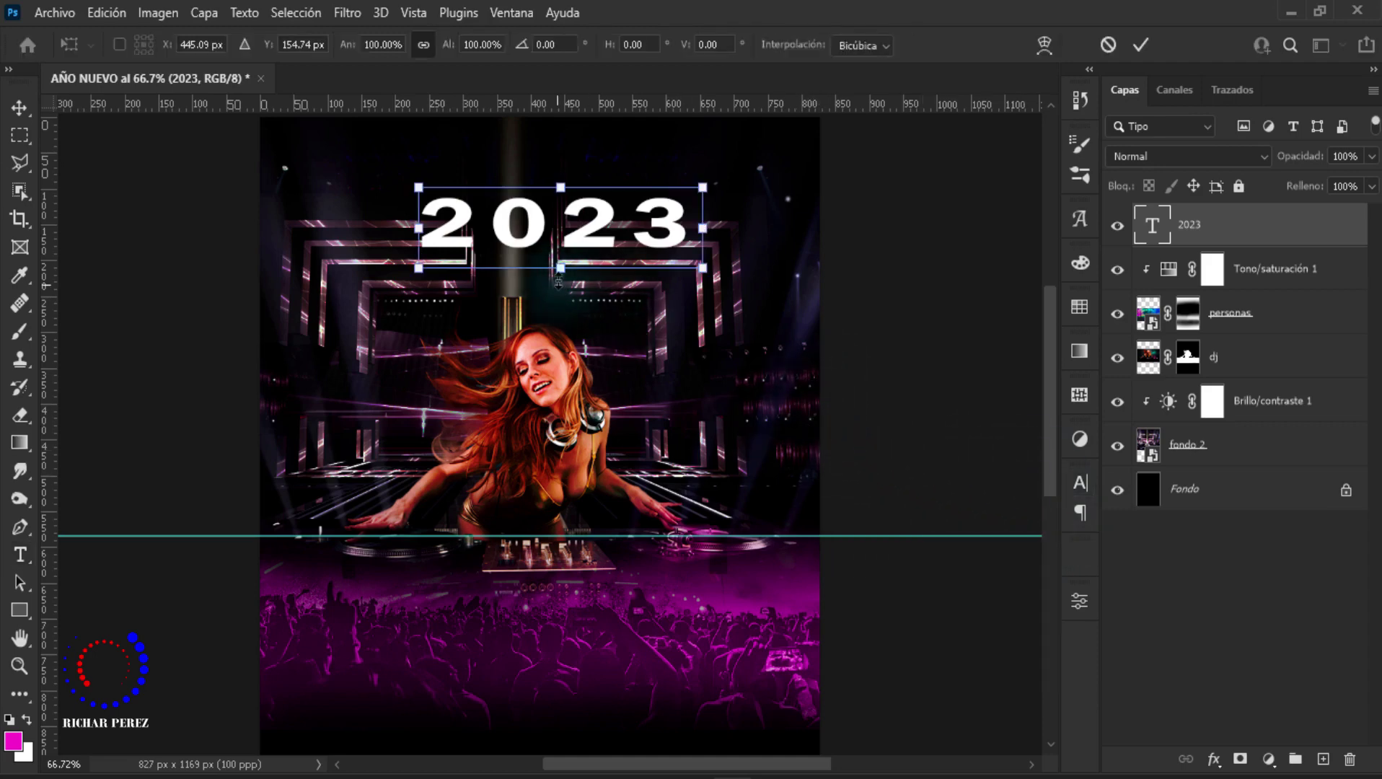
pyautogui.moveTo(559, 269); pyautogui.dragTo(561, 331)
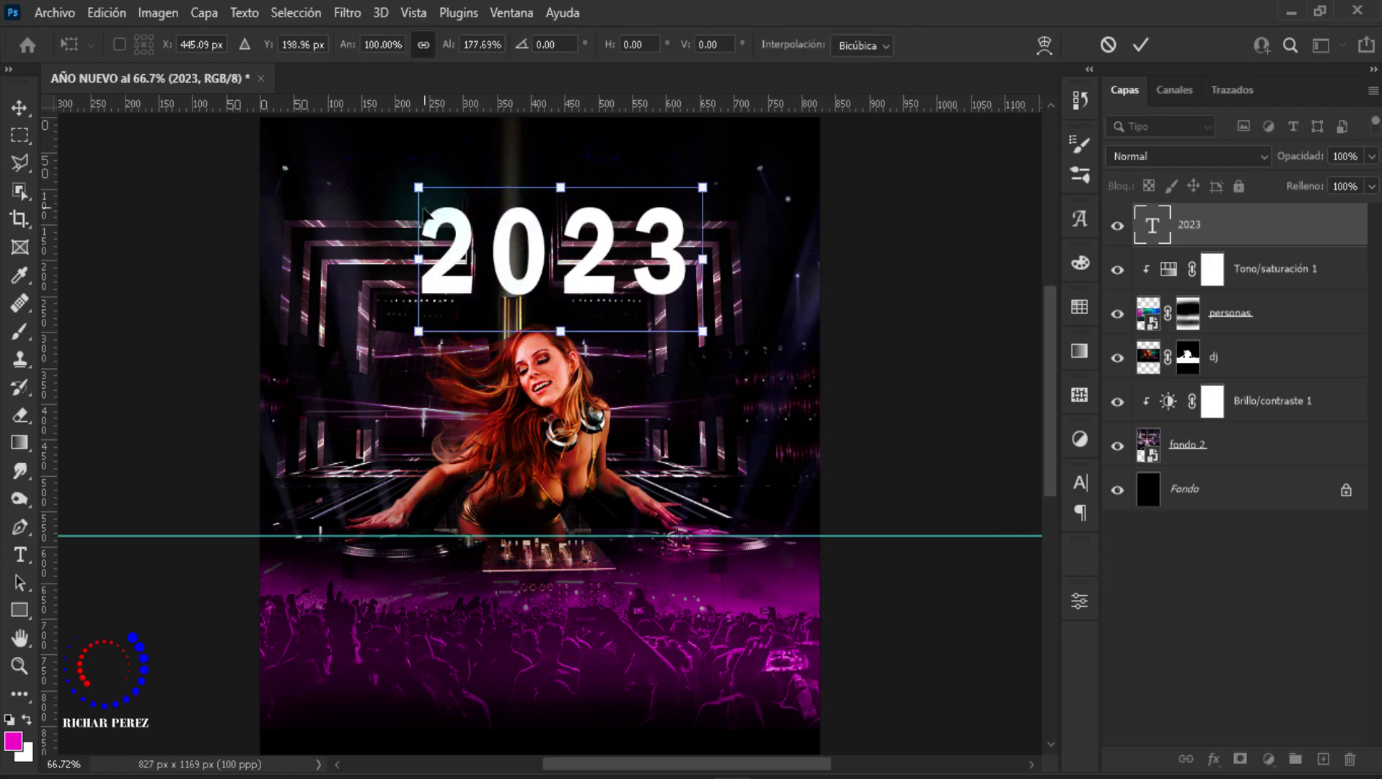
pyautogui.moveTo(418, 259); pyautogui.dragTo(357, 259)
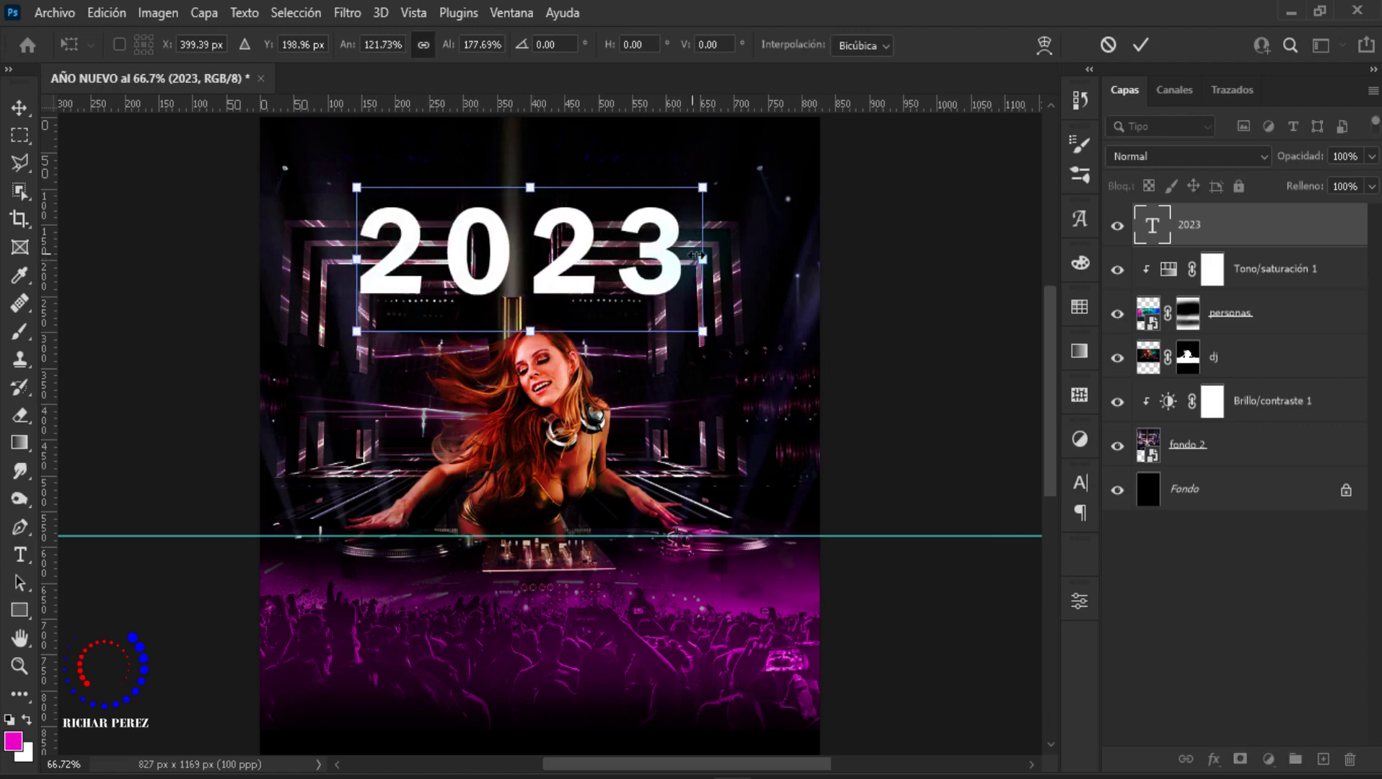
pyautogui.moveTo(703, 259); pyautogui.dragTo(740, 259)
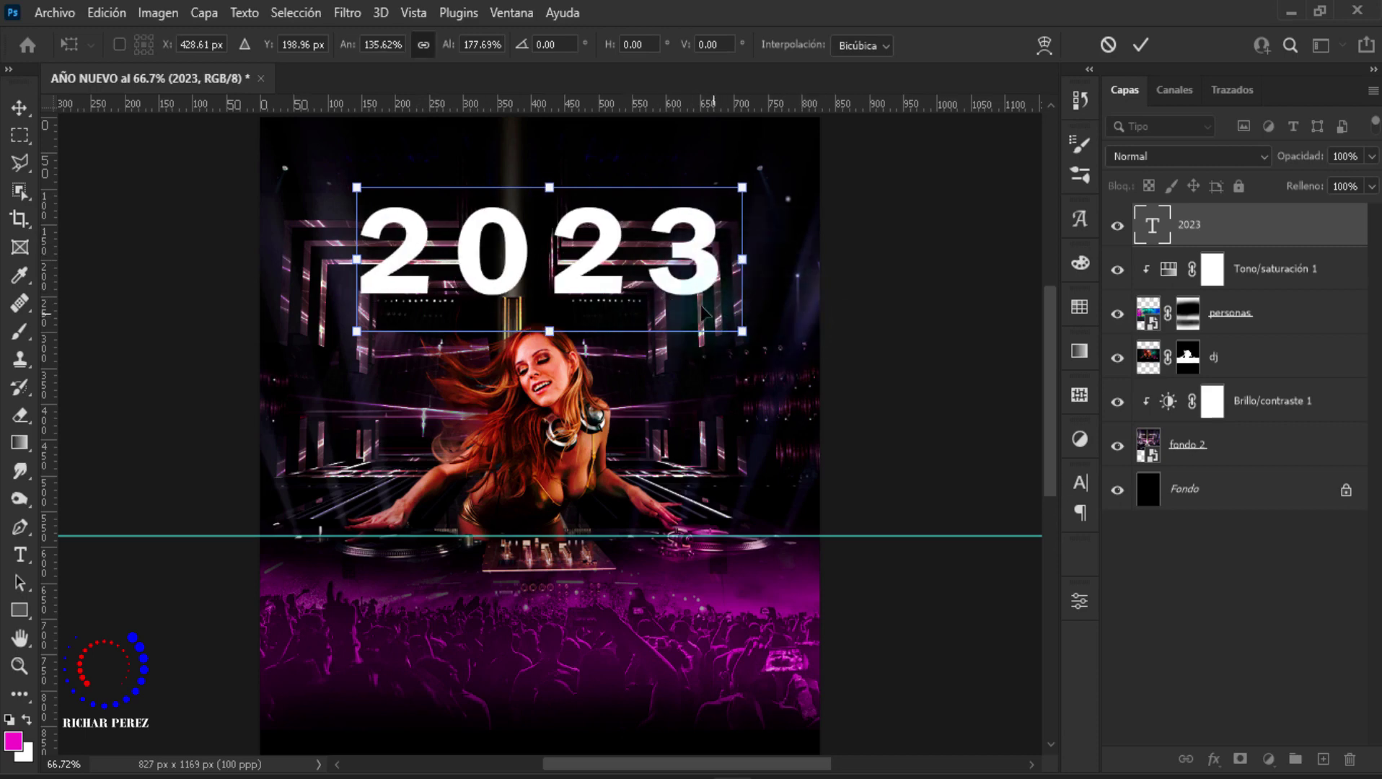
pyautogui.moveTo(555, 332); pyautogui.dragTo(558, 349)
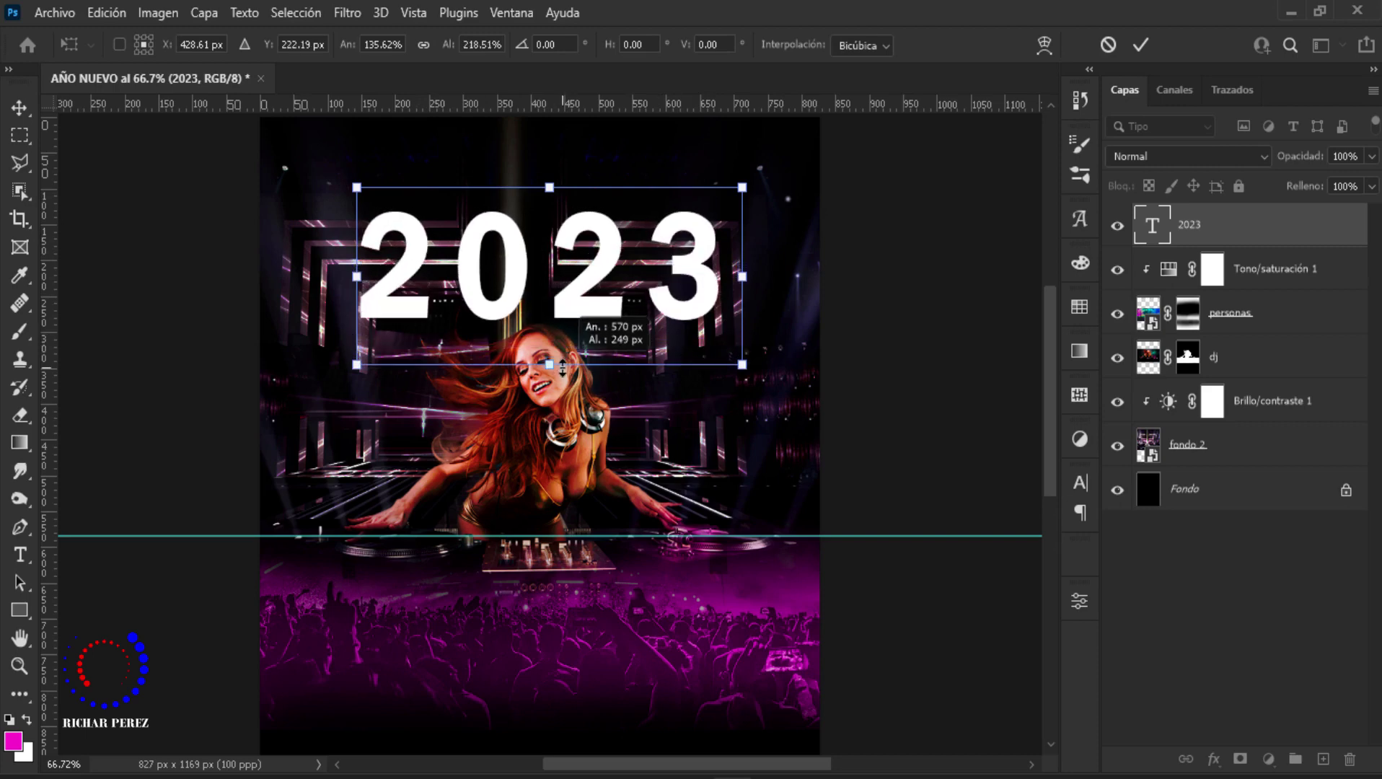
pyautogui.moveTo(558, 349); pyautogui.dragTo(559, 351)
pyautogui.press('Return')
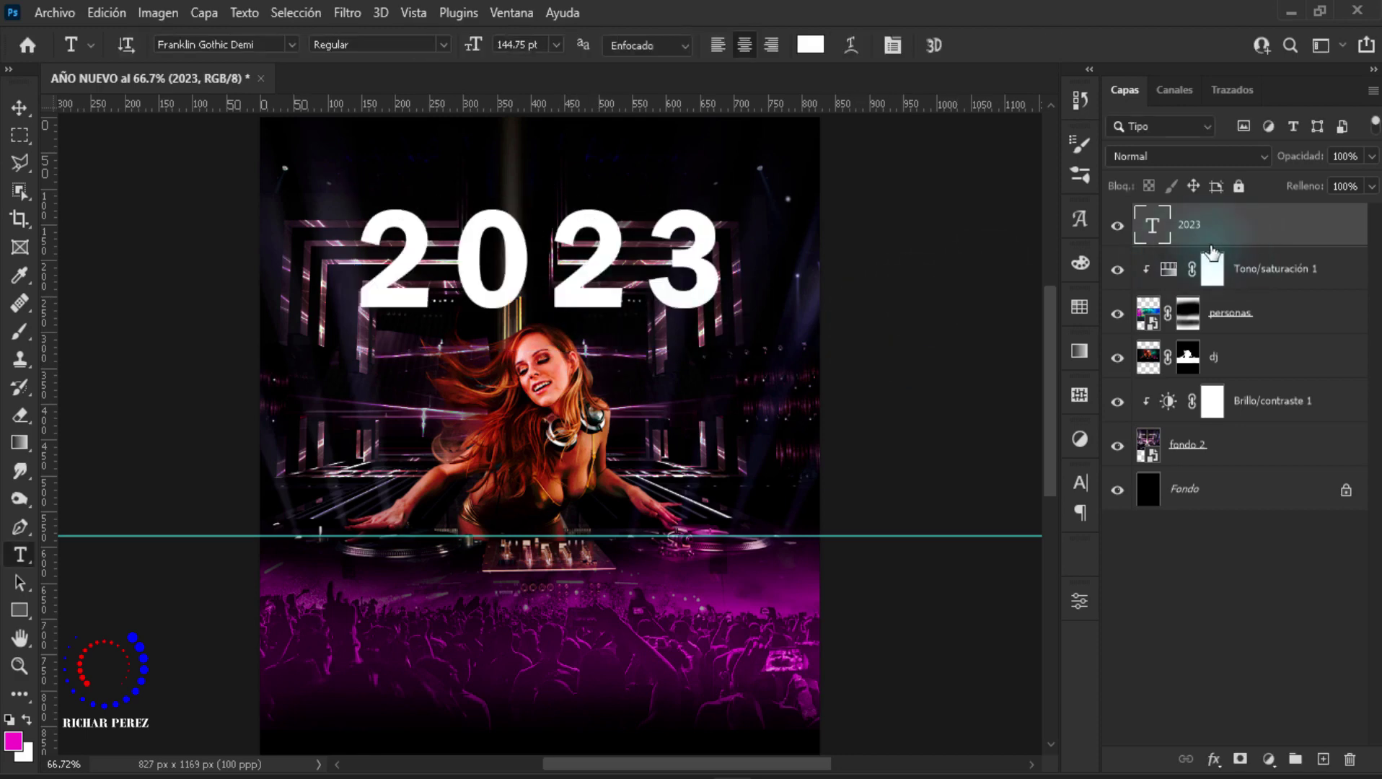
pyautogui.rightClick(1233, 241)
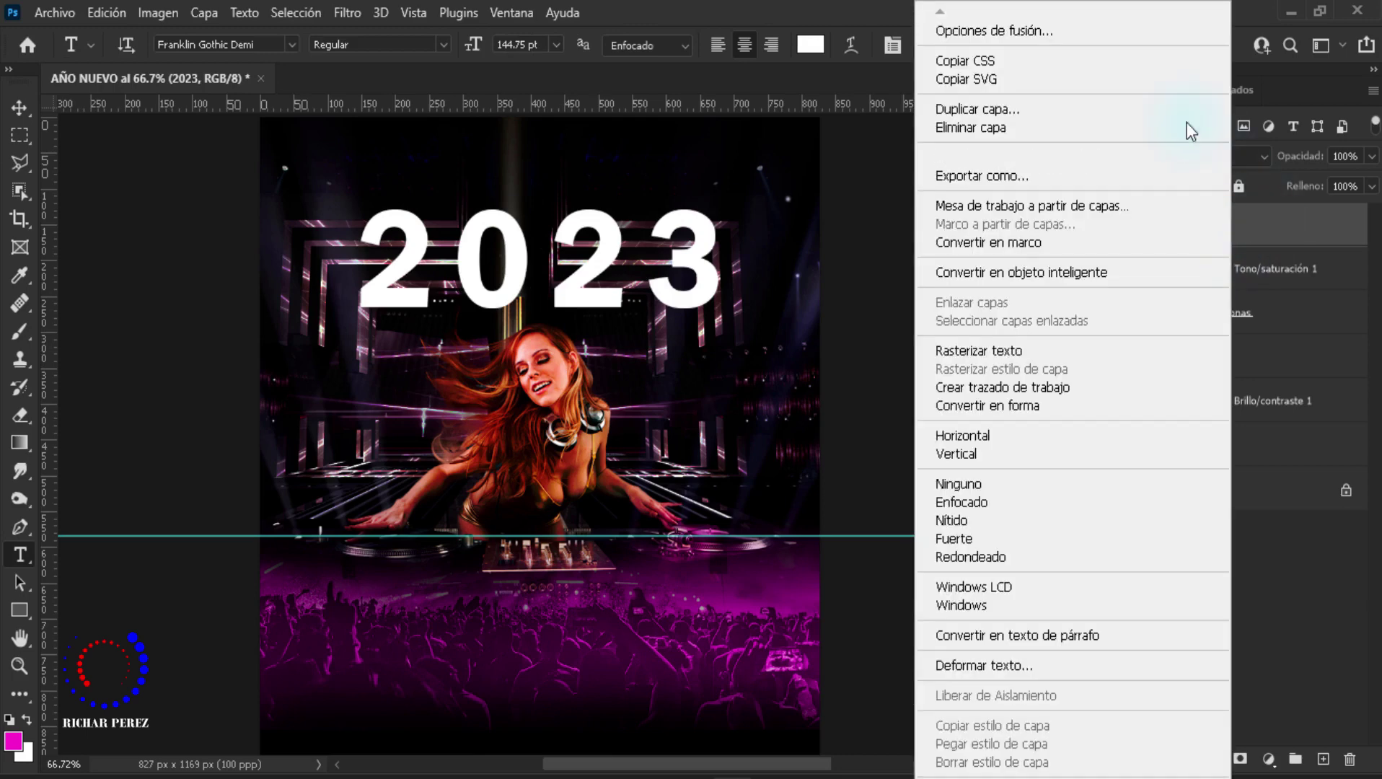
# Step: Set the '2023' layer's fill opacity to 0% and enable a stroke effect
pyautogui.click(1047, 38)
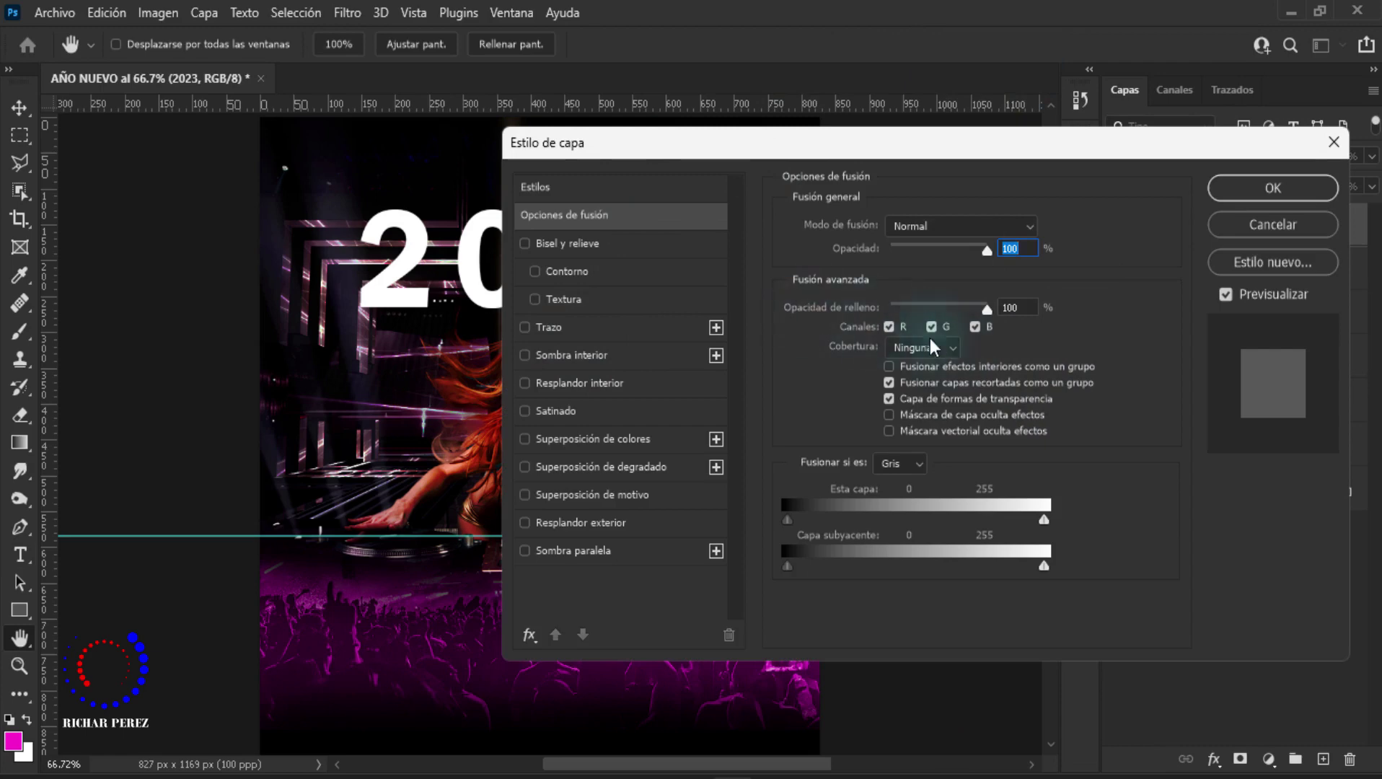
pyautogui.moveTo(986, 313); pyautogui.dragTo(717, 312)
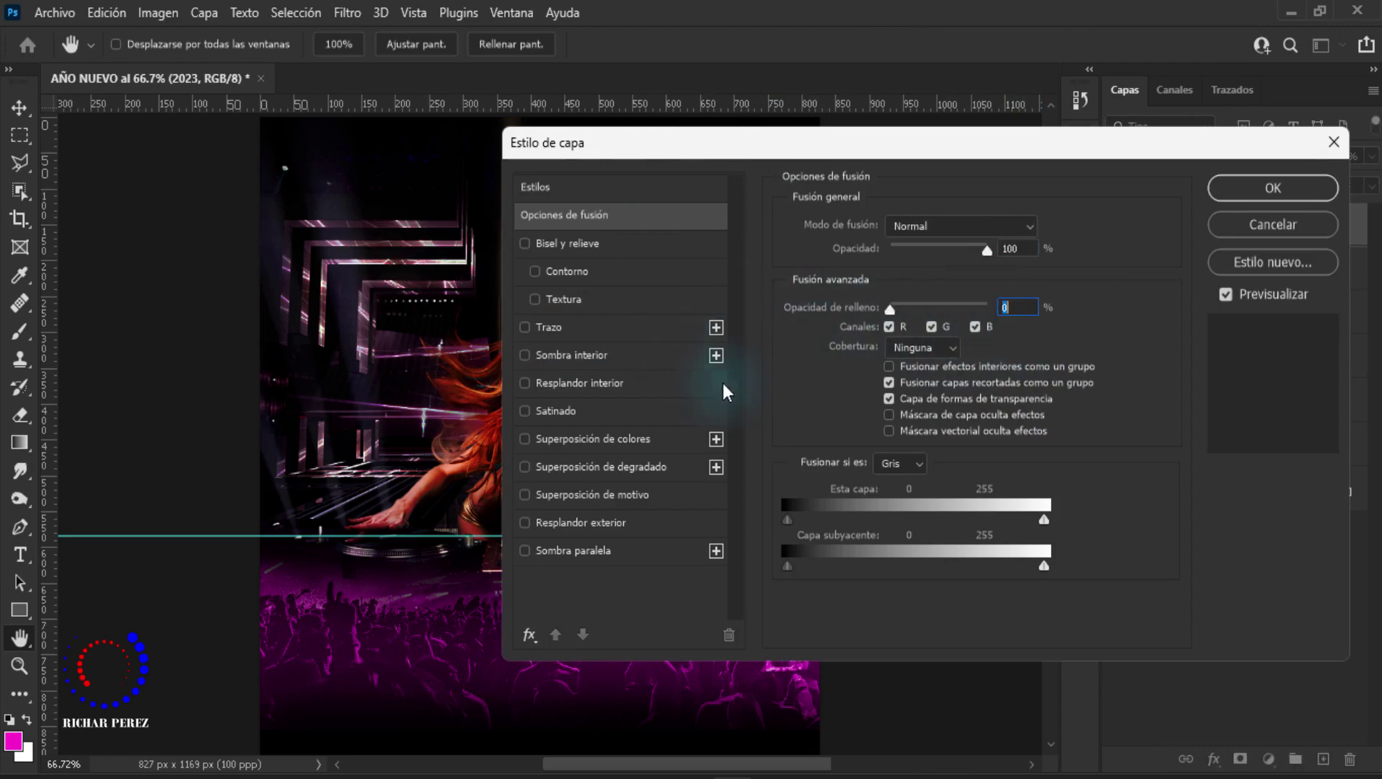
pyautogui.moveTo(764, 141); pyautogui.dragTo(881, 134)
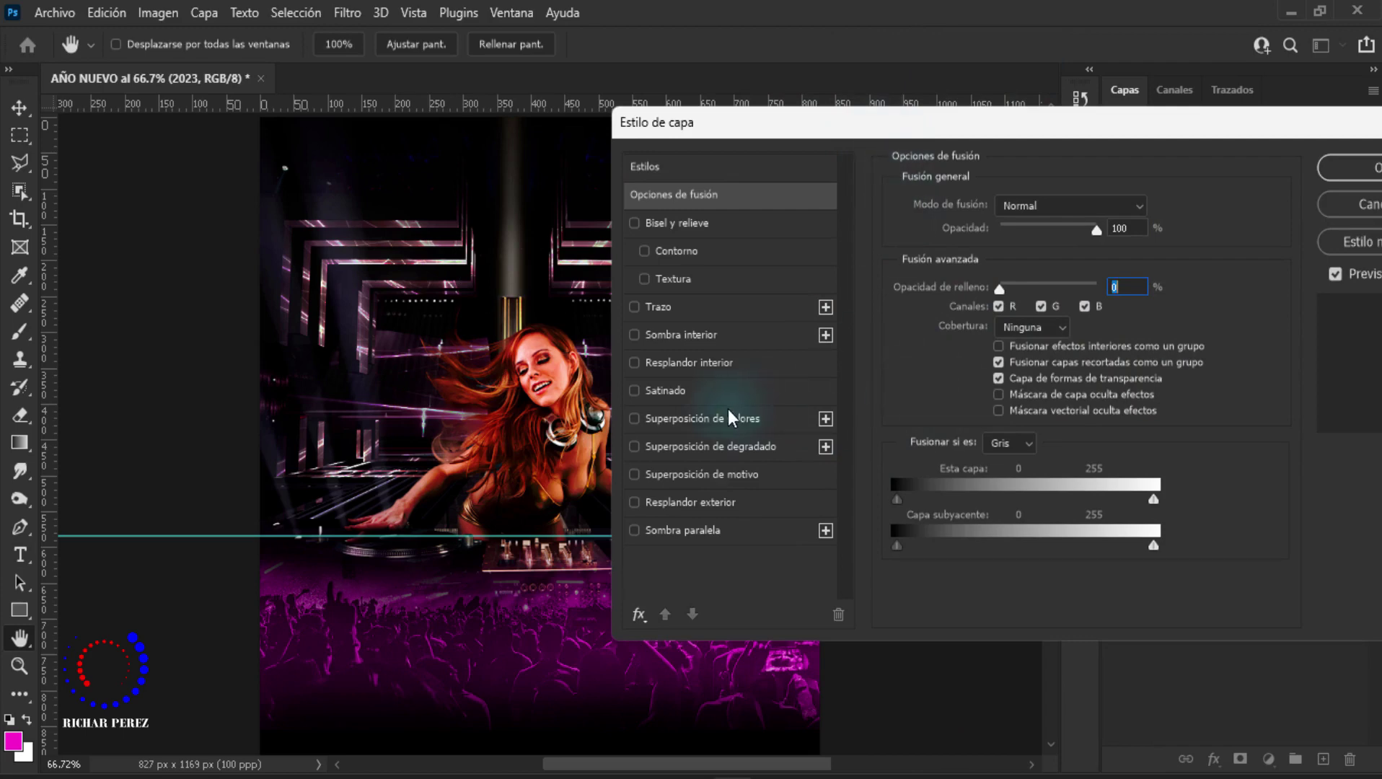
pyautogui.click(635, 306)
pyautogui.click(667, 306)
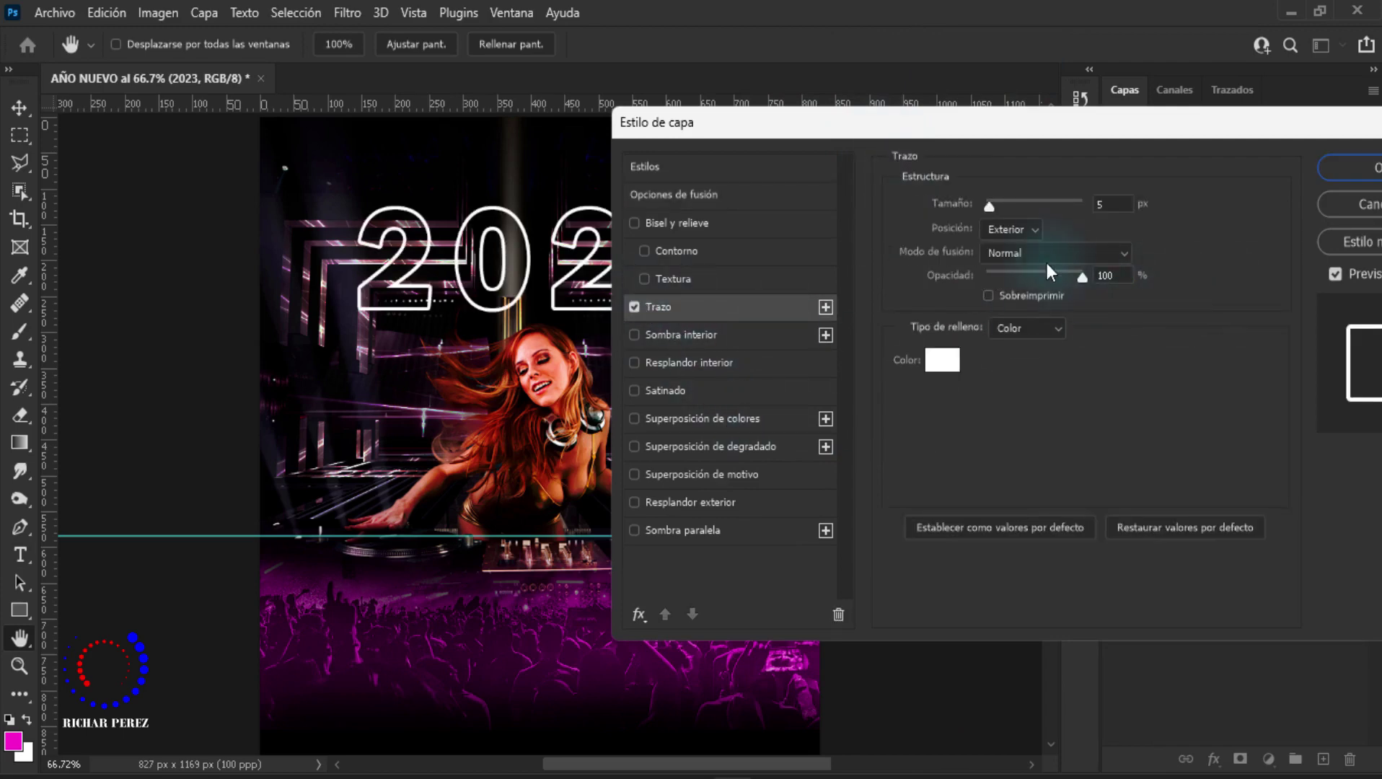
# Step: Make the stroke 5 px, outside position, solid white, and apply the style
pyautogui.doubleClick(1104, 205)
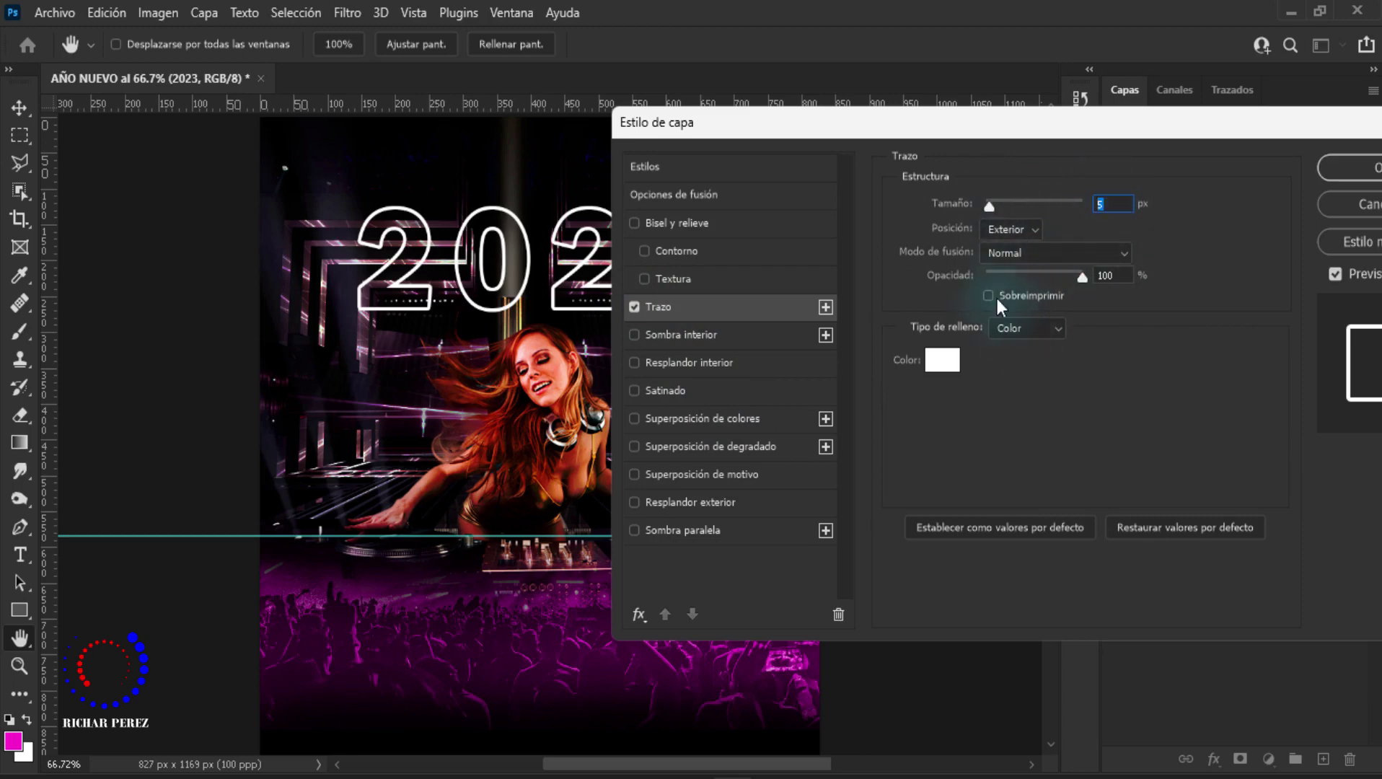
pyautogui.click(1007, 233)
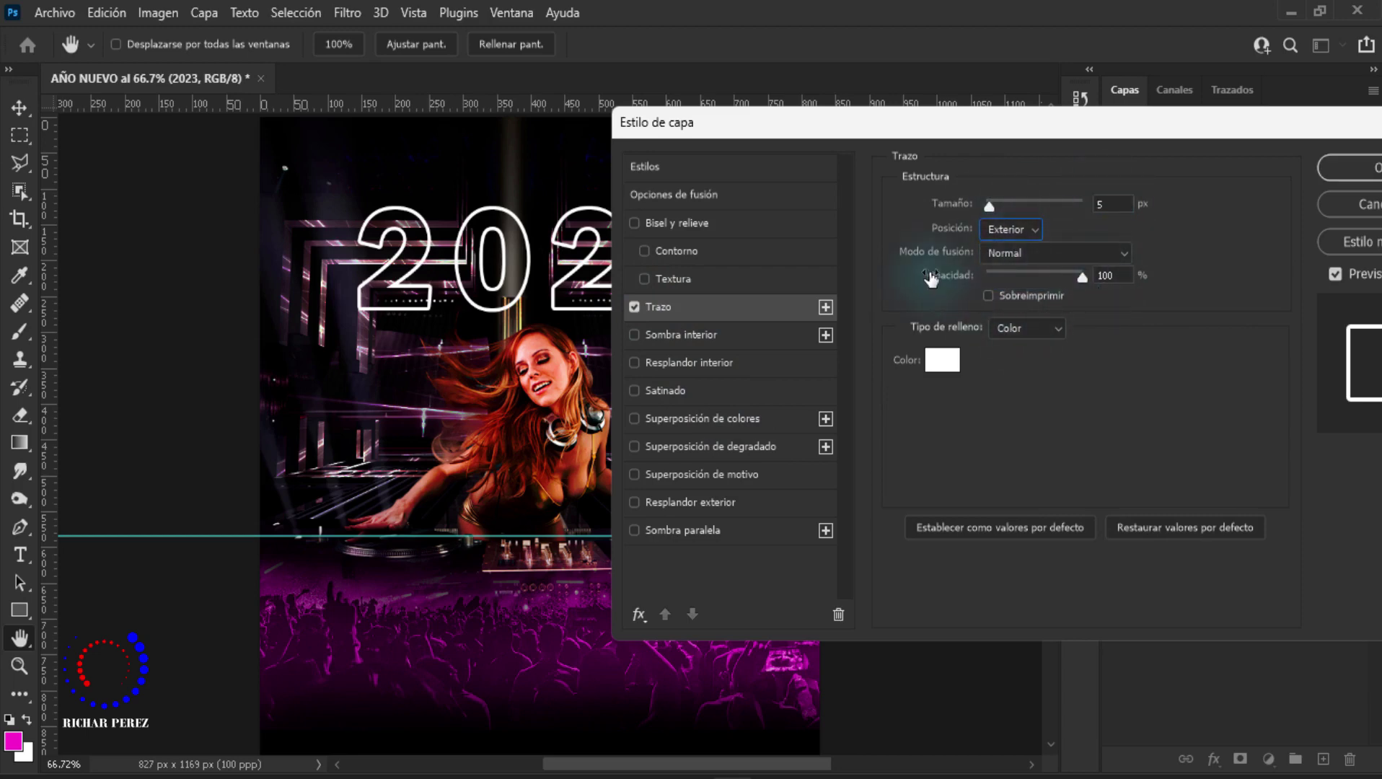
pyautogui.click(1030, 254)
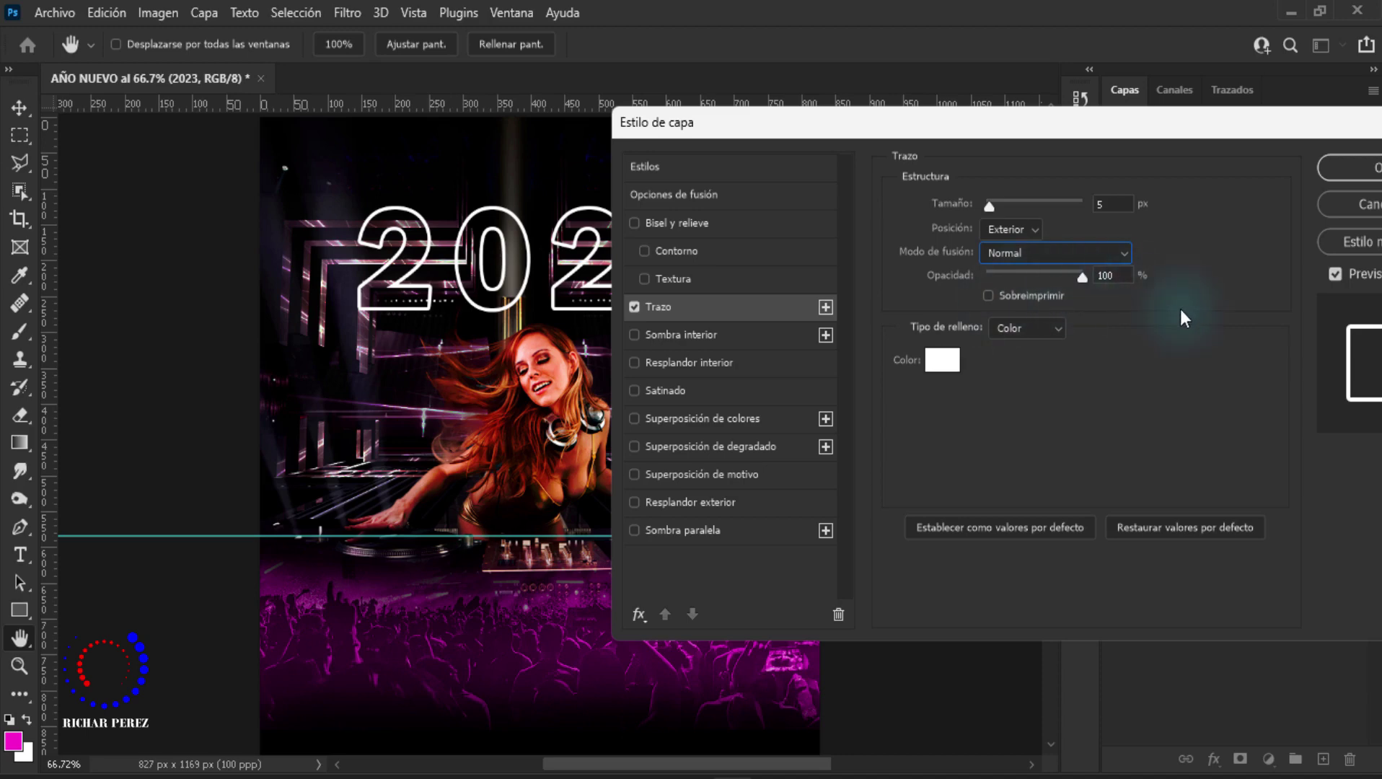
pyautogui.click(1058, 329)
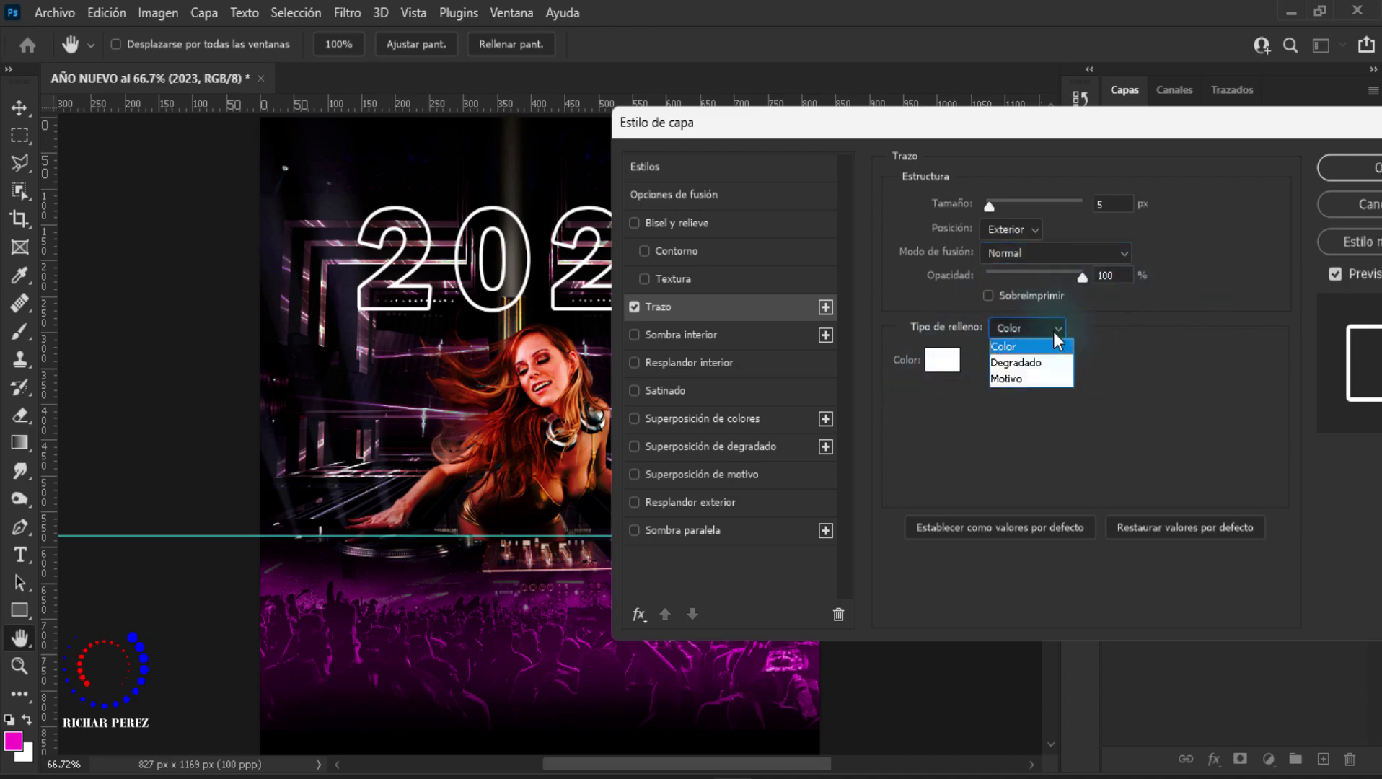
pyautogui.click(1002, 344)
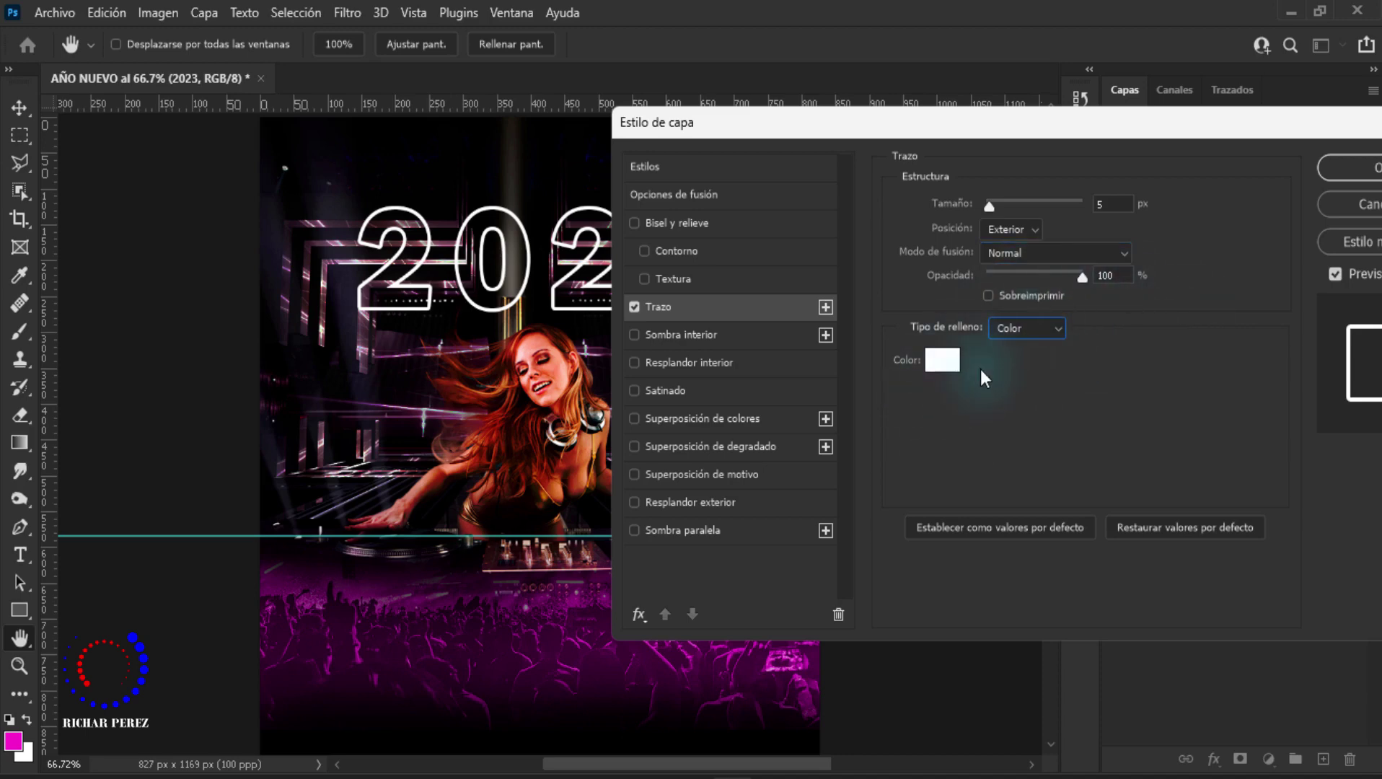
pyautogui.click(942, 361)
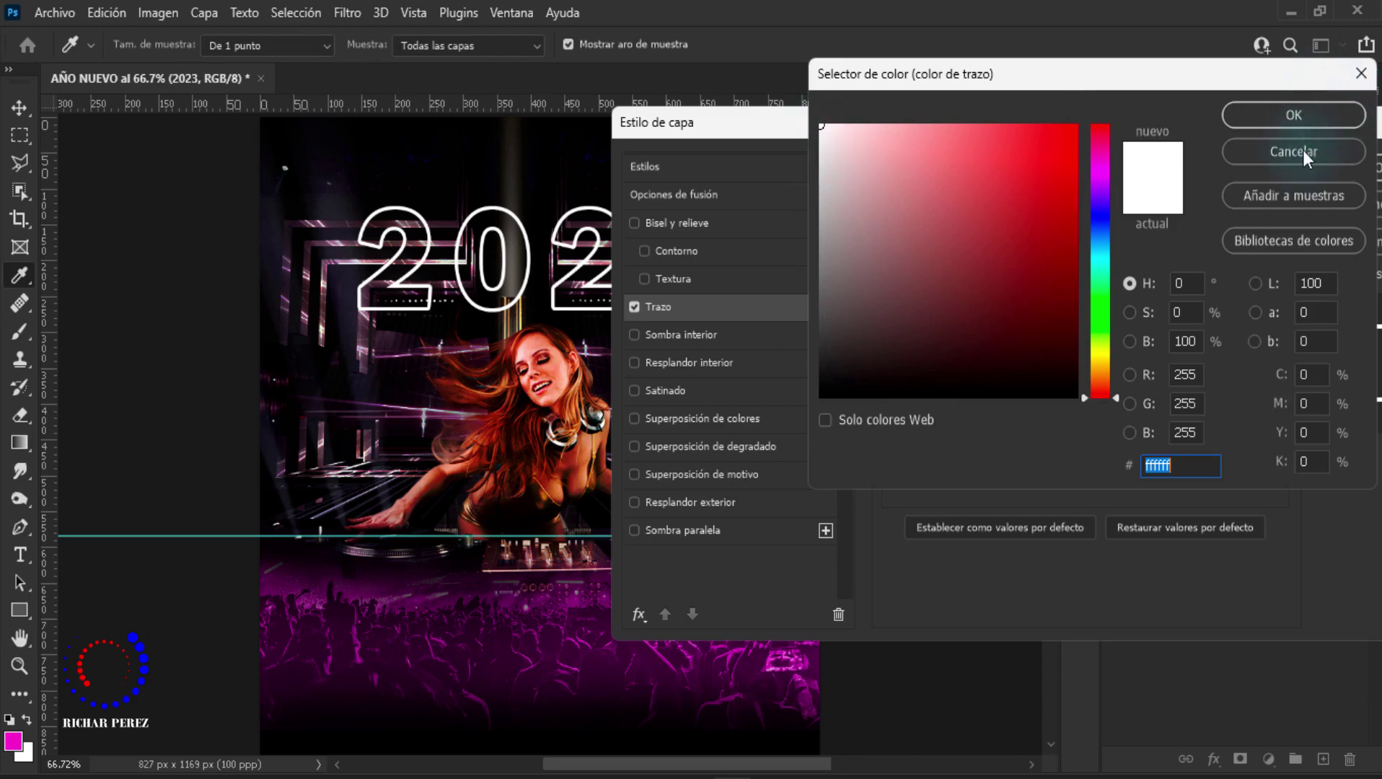
pyautogui.click(1274, 116)
pyautogui.moveTo(1214, 125); pyautogui.dragTo(1042, 130)
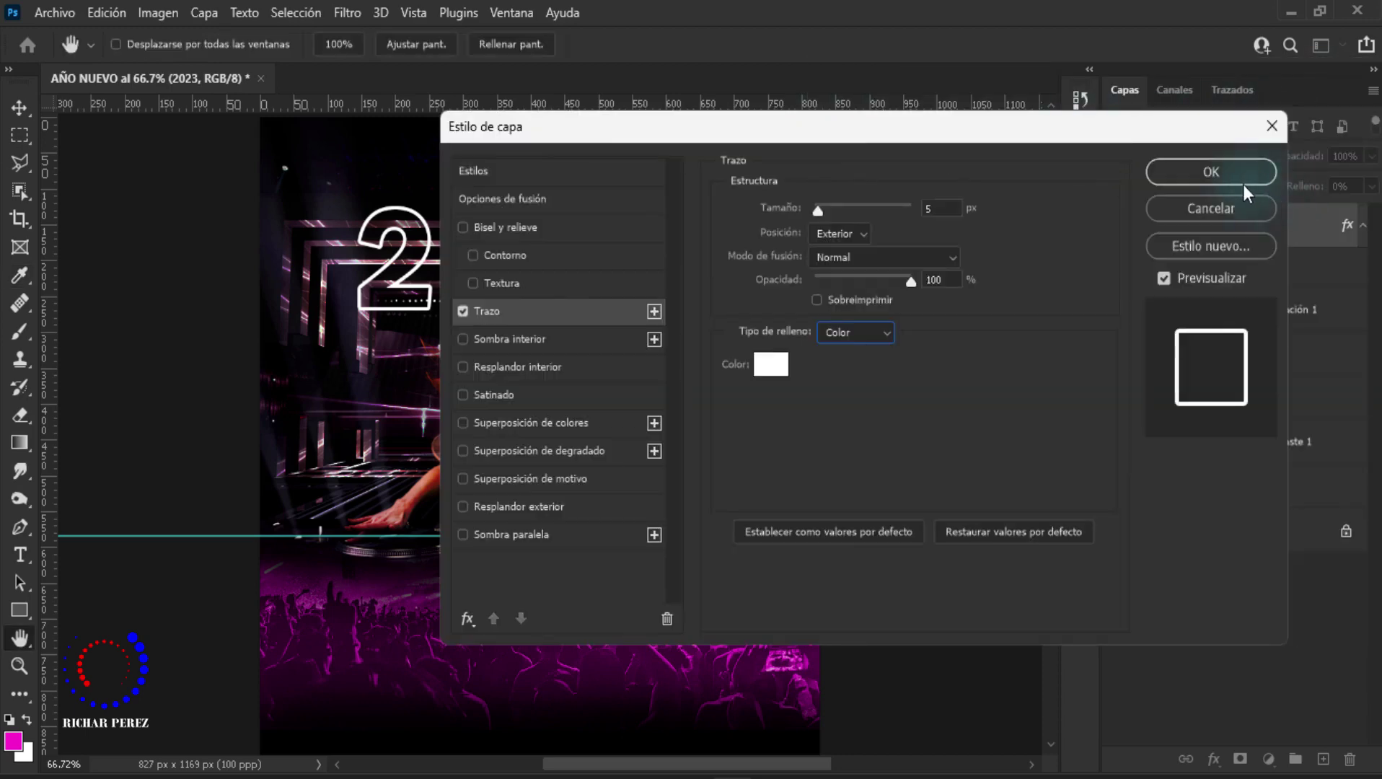
pyautogui.click(1241, 180)
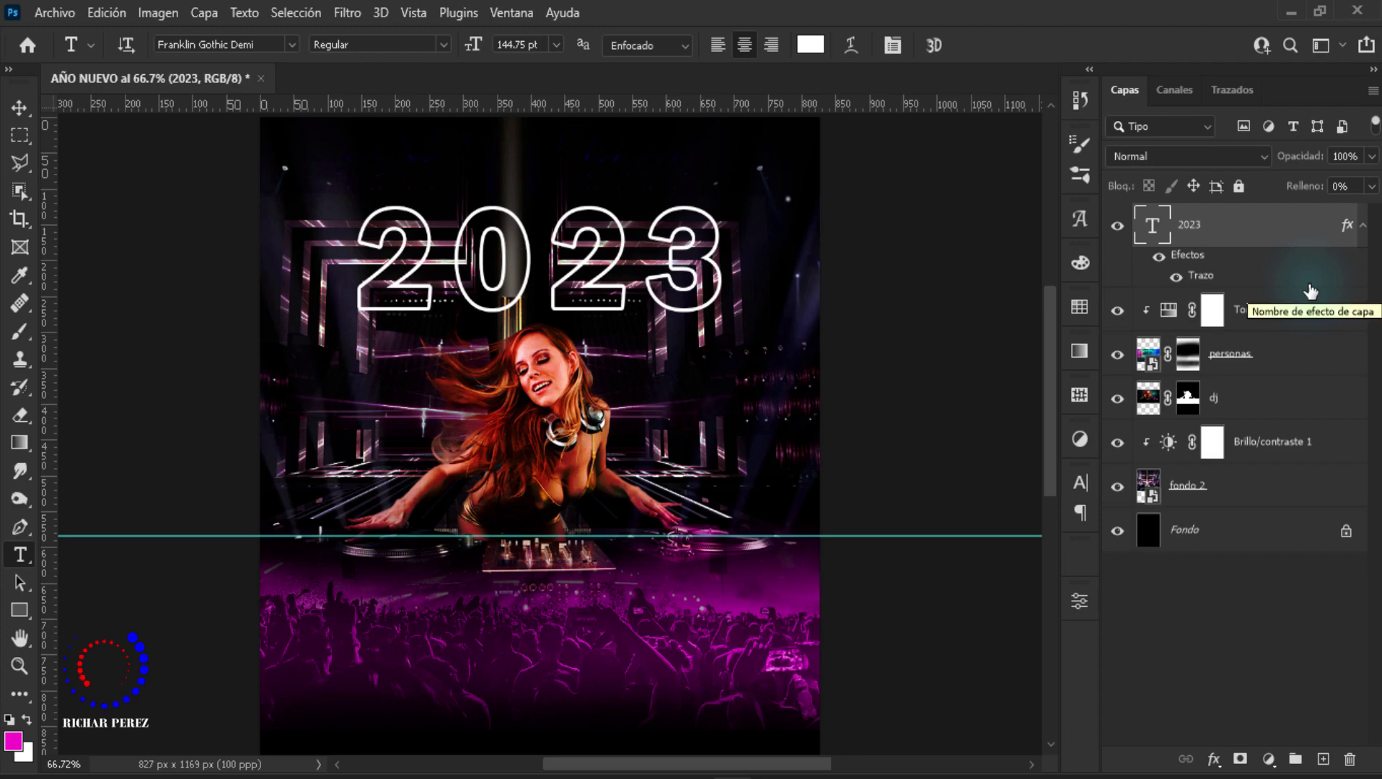
# Step: Group the 2023 text layer, name the group '2023', and open the group's blending options
pyautogui.hotkey('ctrl', 'g')
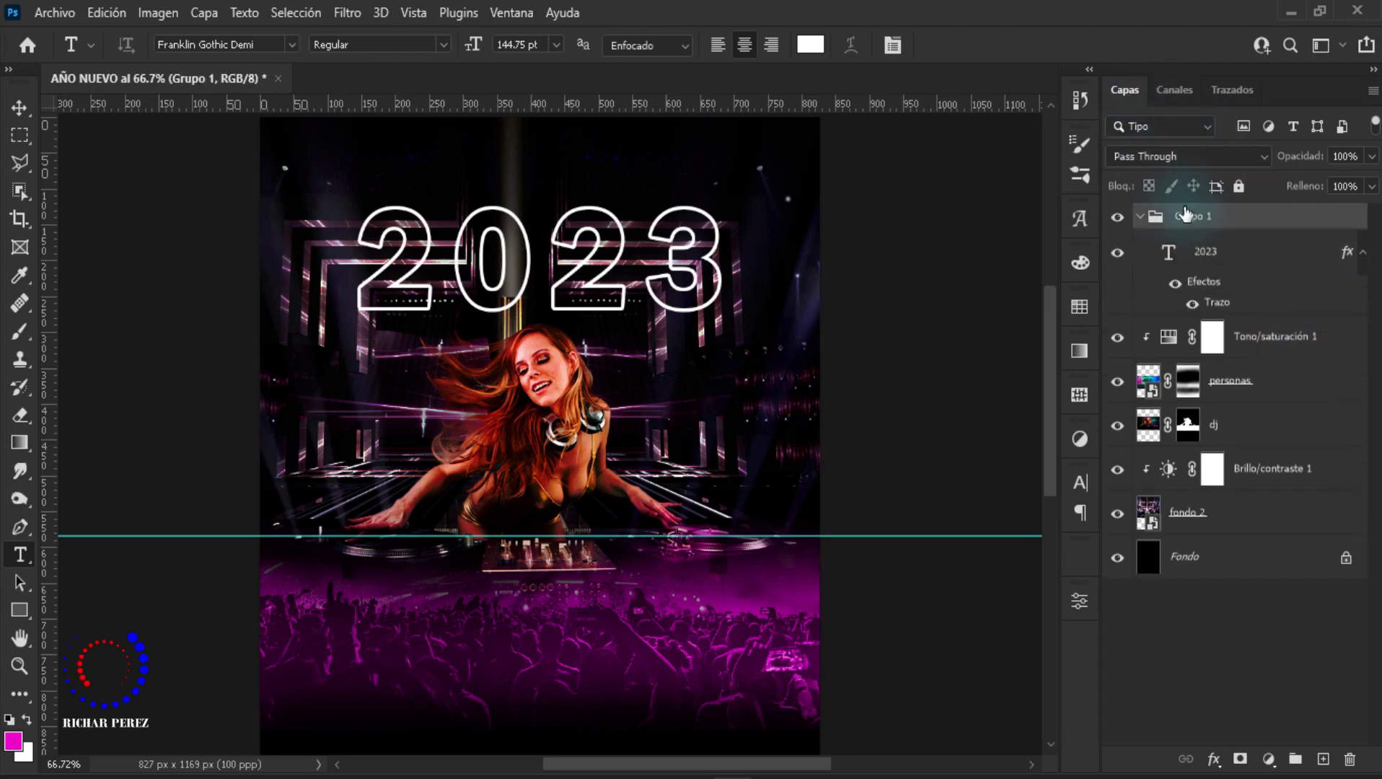
pyautogui.doubleClick(1194, 215)
pyautogui.write('2023')
pyautogui.press('Return')
pyautogui.rightClick(1199, 217)
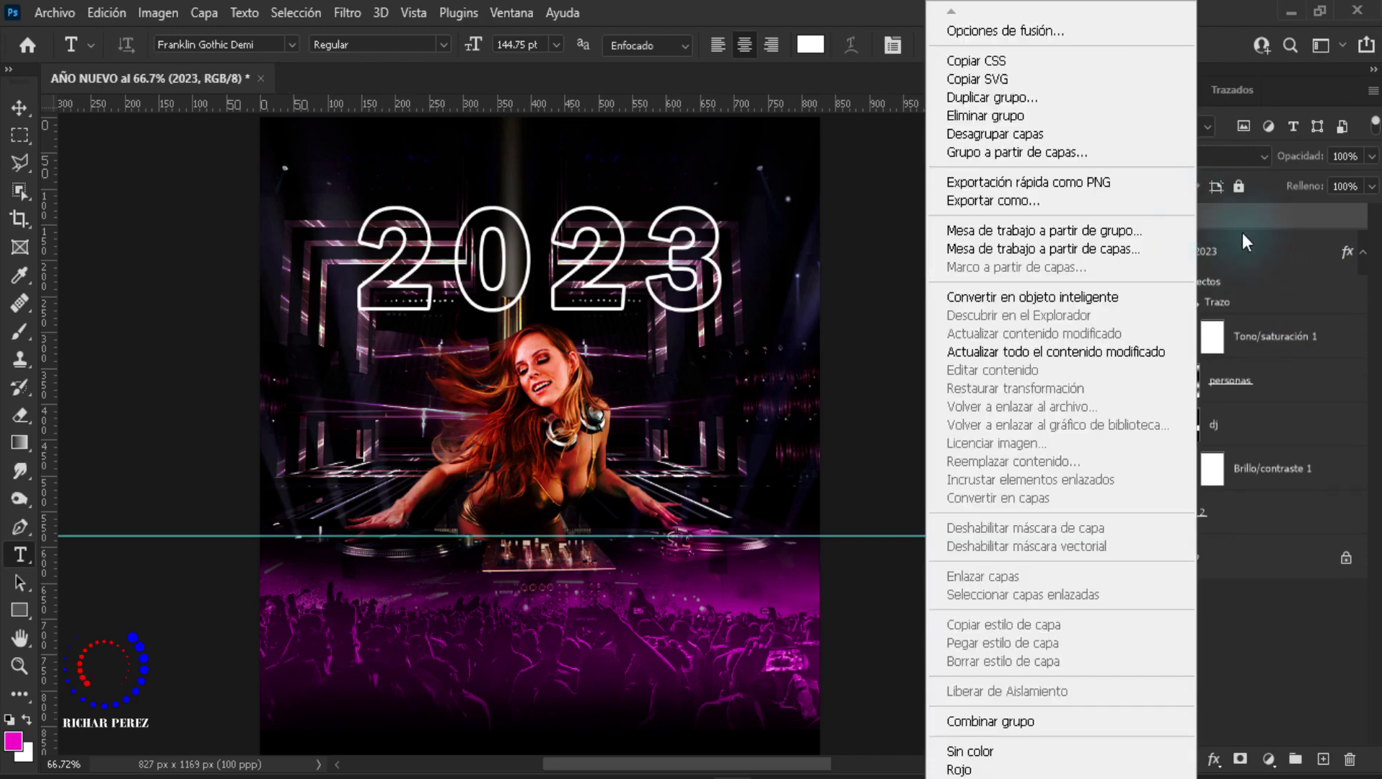
pyautogui.click(821, 141)
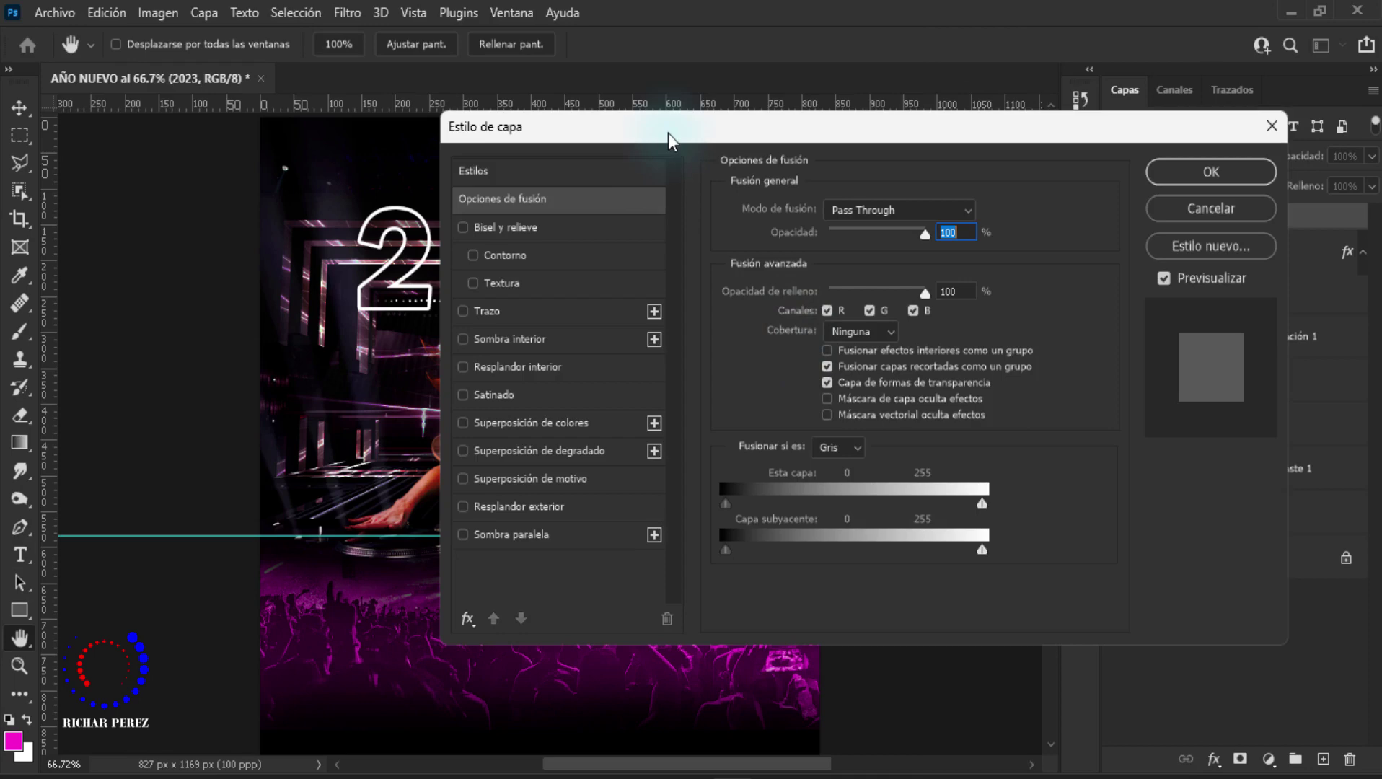
pyautogui.moveTo(669, 133)
pyautogui.mouseDown()
pyautogui.moveTo(802, 130)
pyautogui.moveTo(780, 106)
pyautogui.mouseUp()
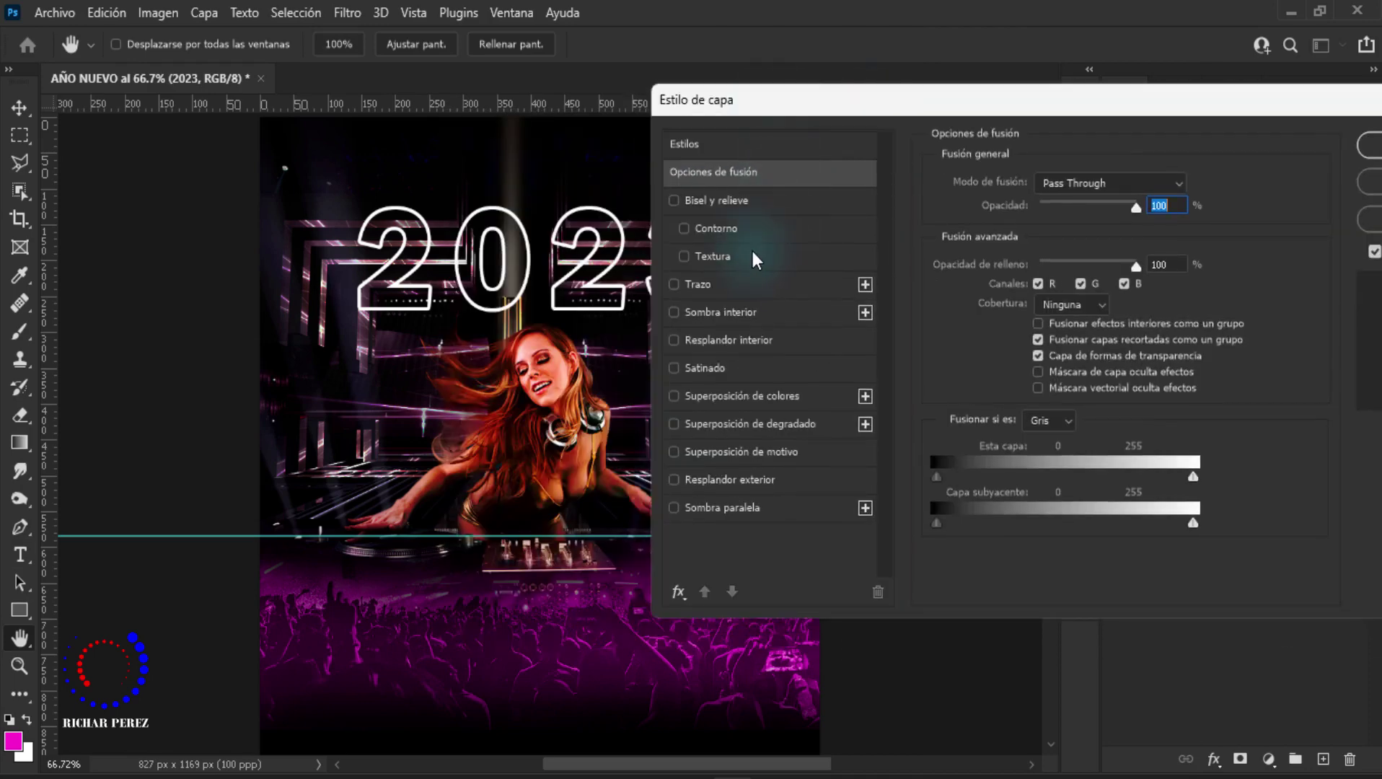
# Step: Enable Outer Glow in Normal mode with magenta colour ff00c6
pyautogui.click(684, 478)
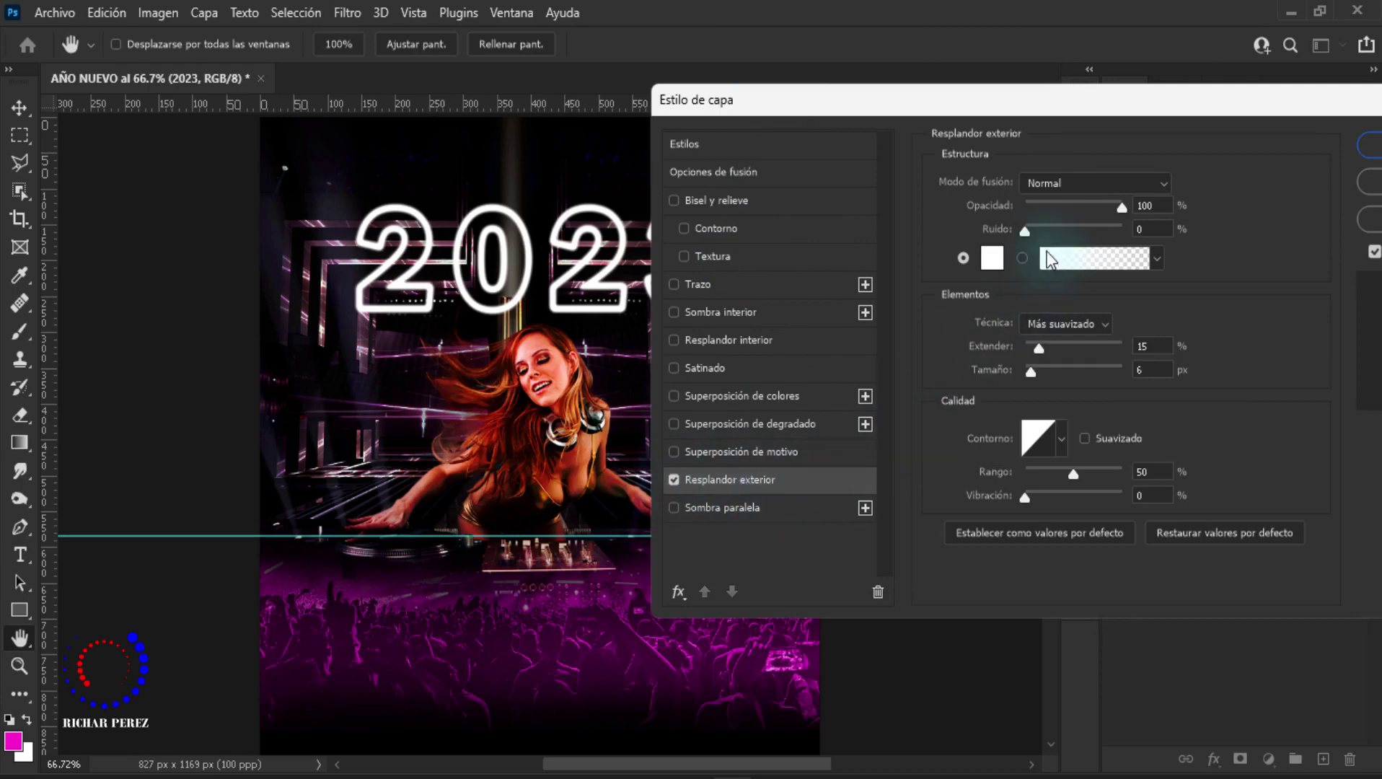
pyautogui.click(1086, 183)
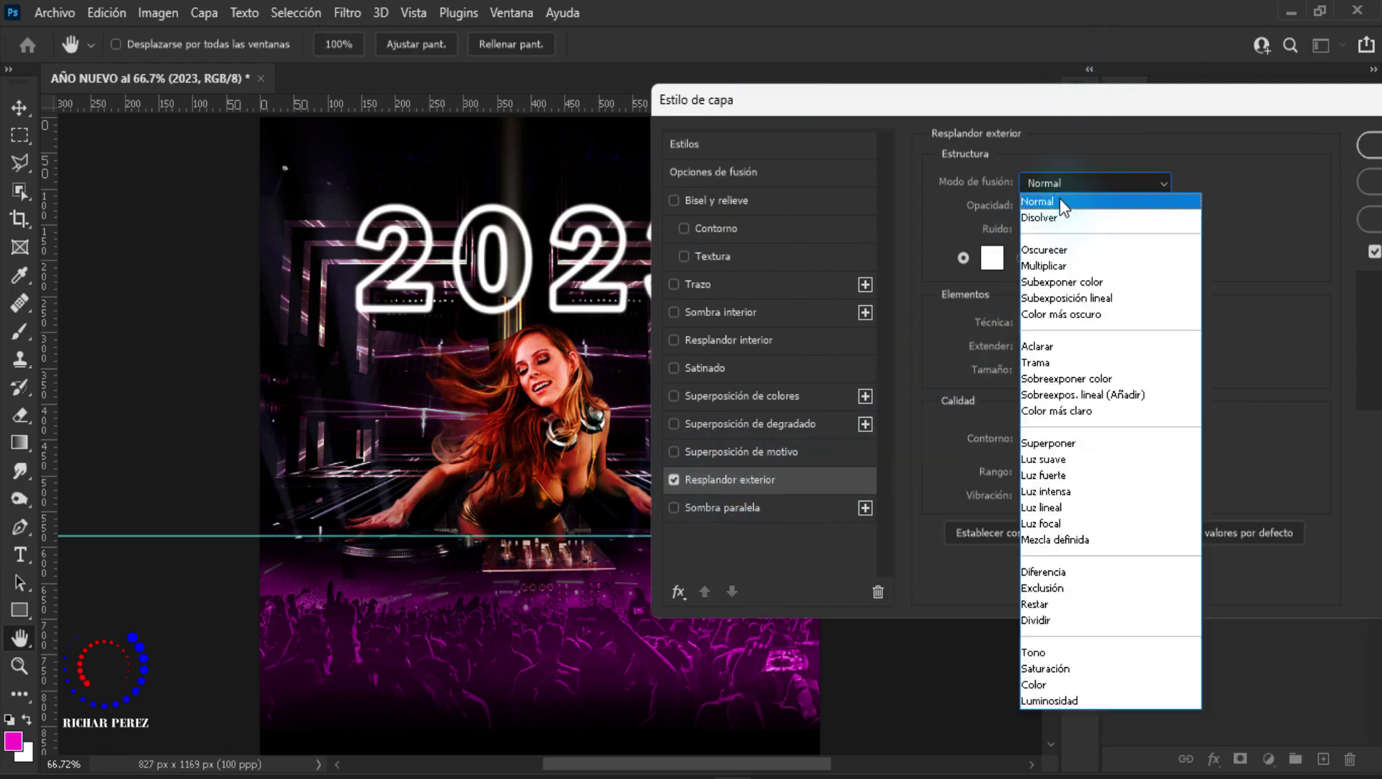
pyautogui.click(1059, 198)
pyautogui.click(995, 259)
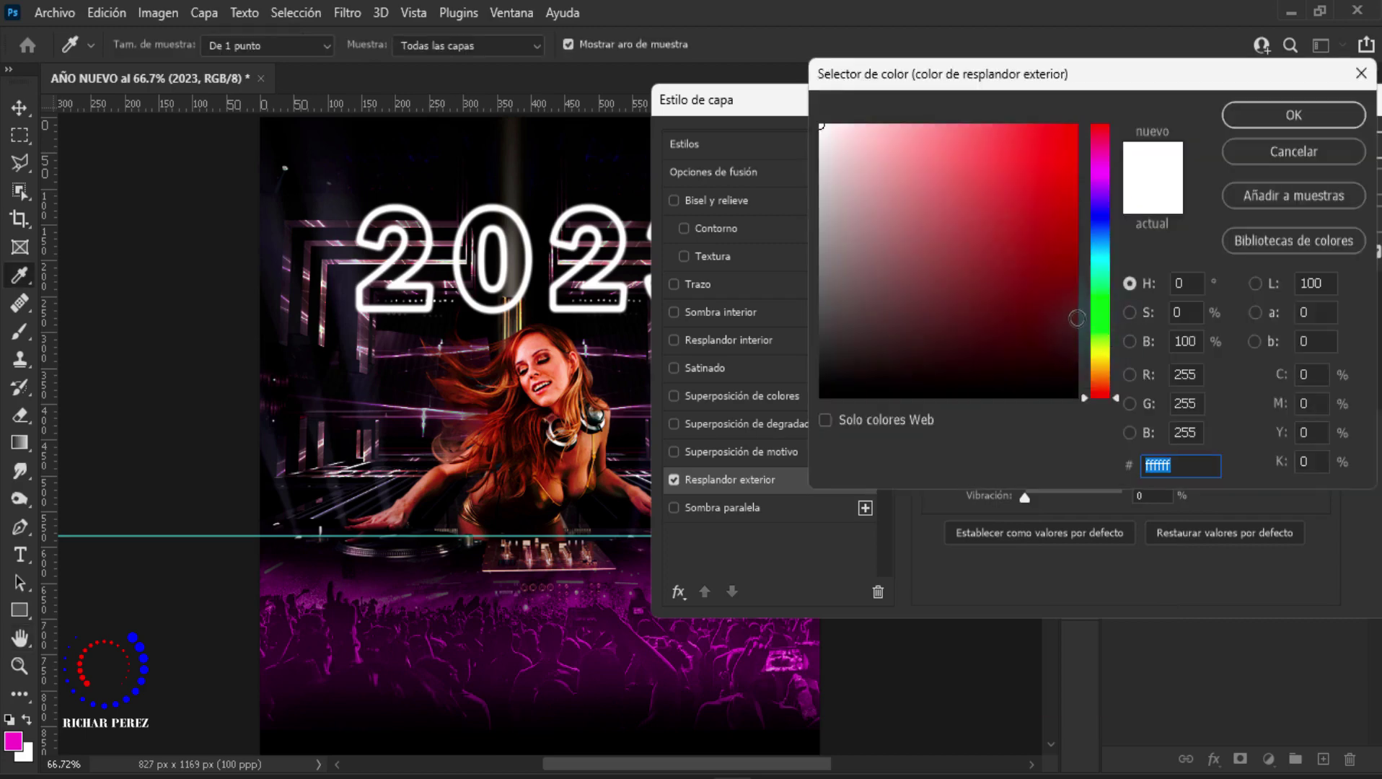
pyautogui.write('ff00c6')
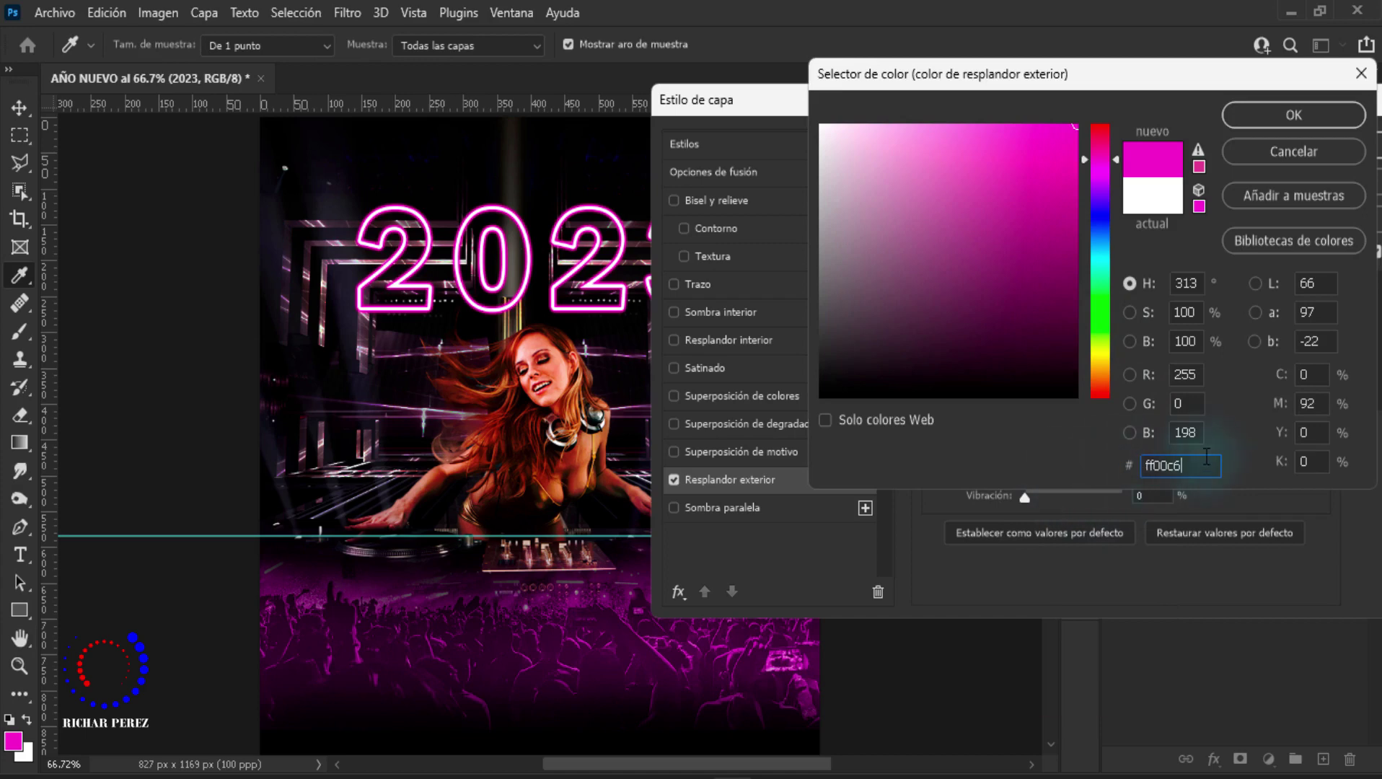
pyautogui.moveTo(1194, 465); pyautogui.dragTo(1076, 465)
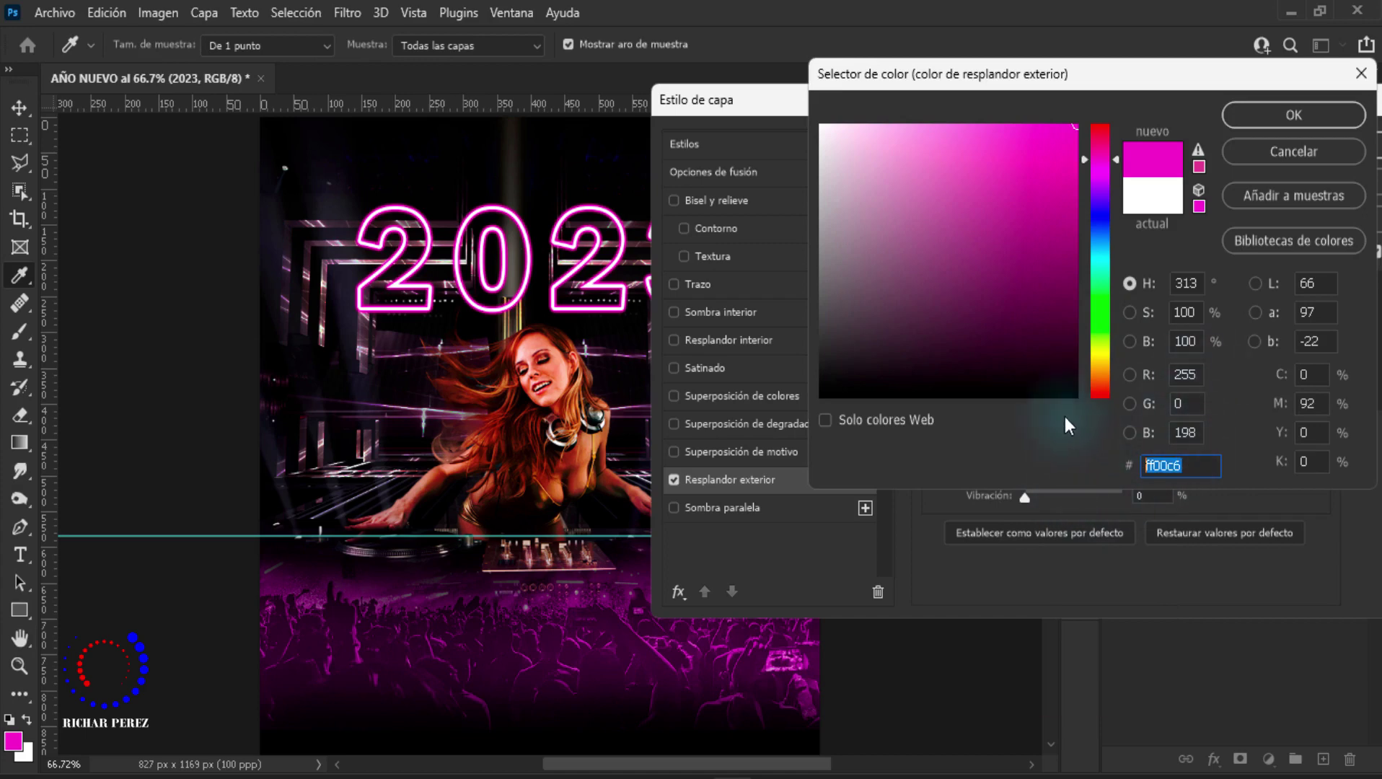
pyautogui.click(1268, 121)
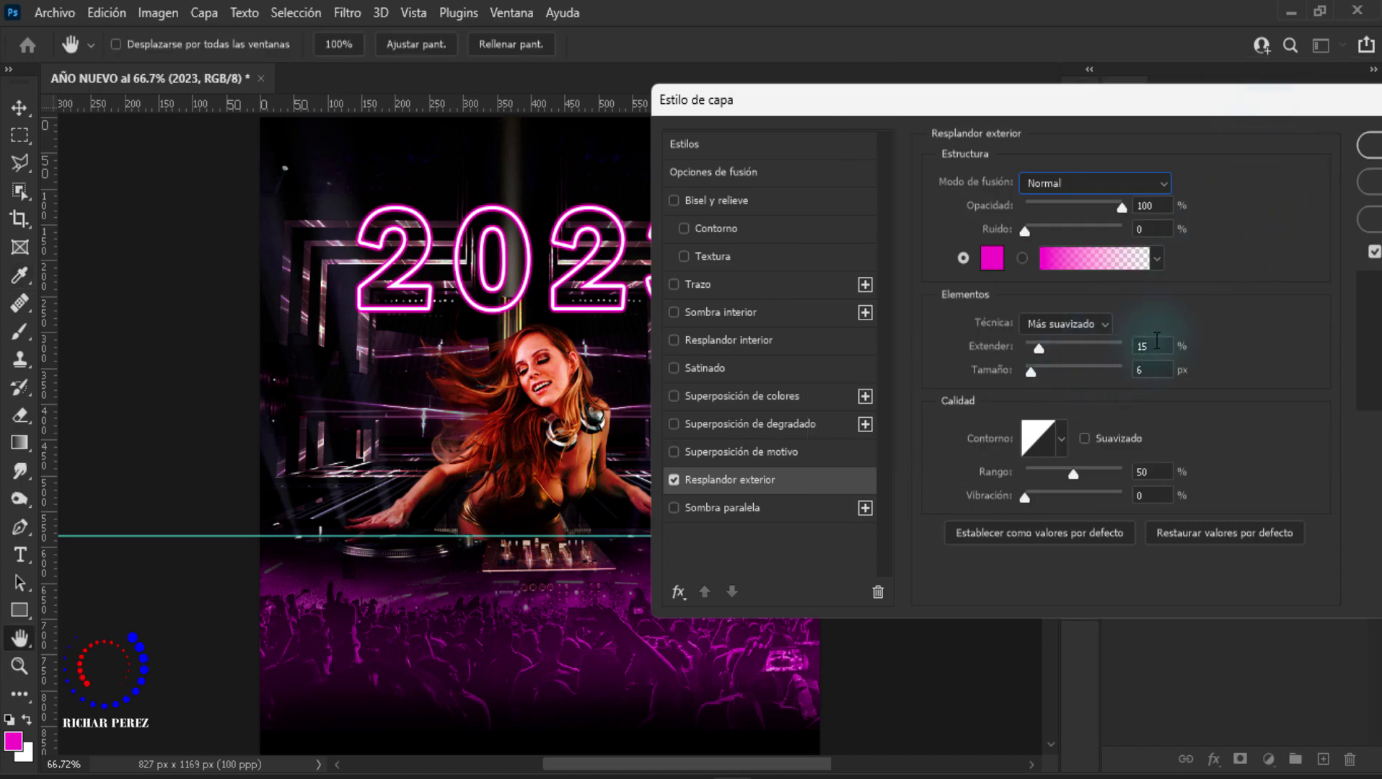
# Step: Set the glow spread to 5% and size to 21 px with the linear contour, then apply
pyautogui.moveTo(1160, 346); pyautogui.dragTo(1060, 338)
pyautogui.write('5')
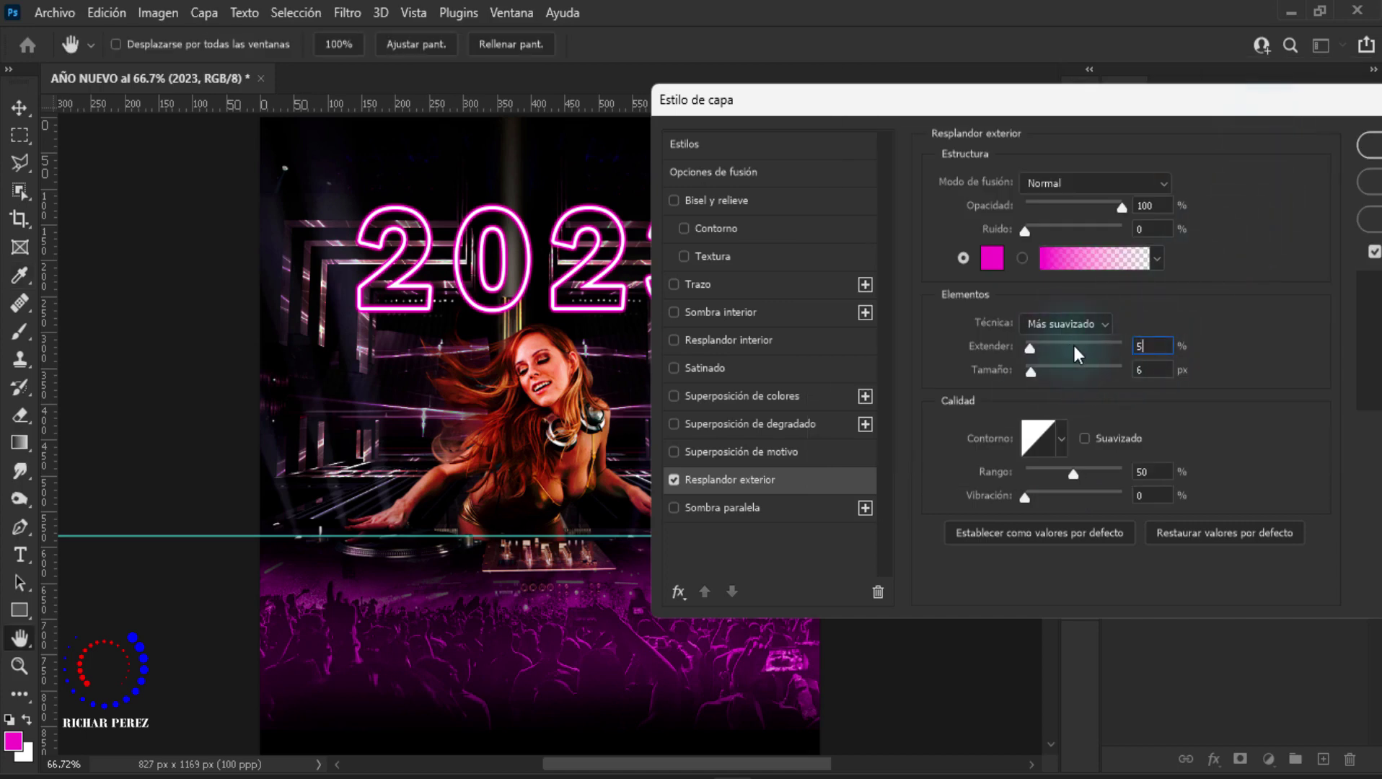
pyautogui.press('Tab')
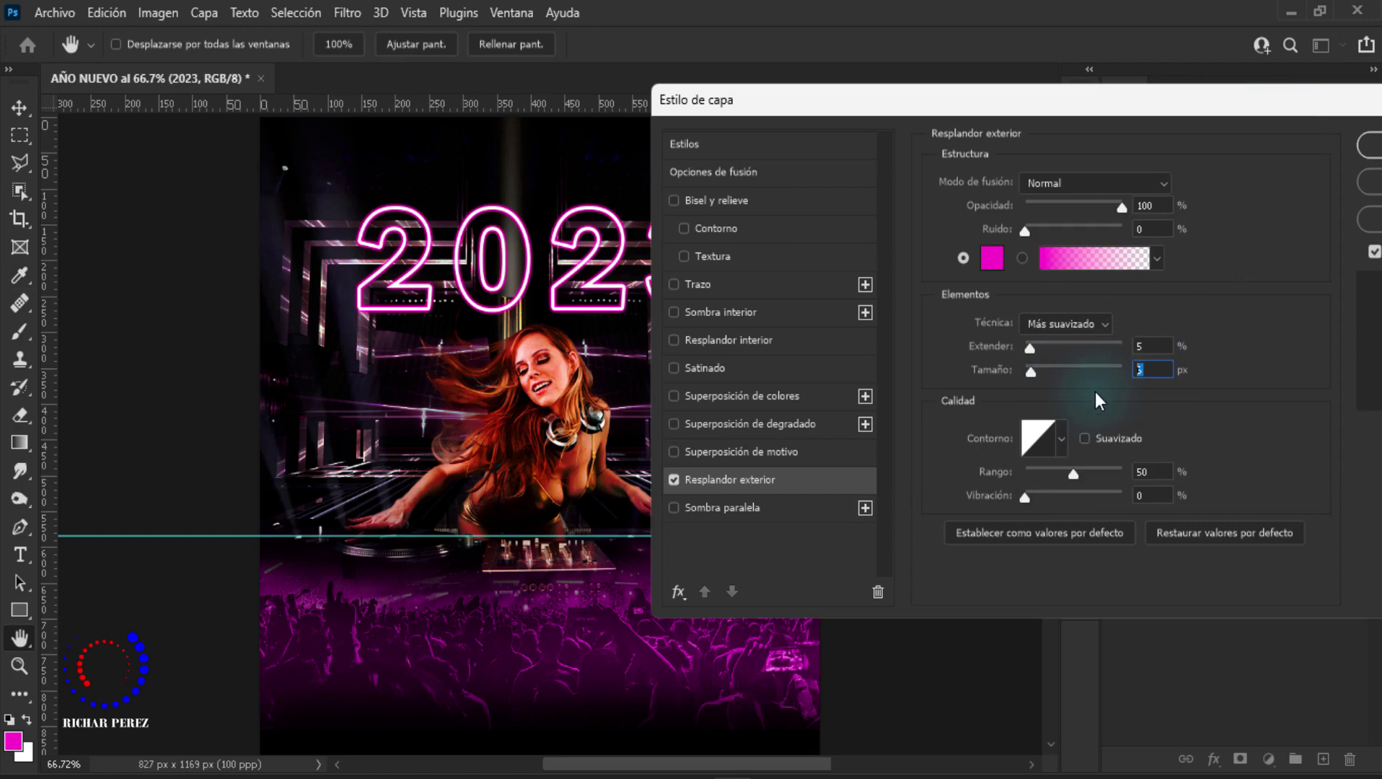
pyautogui.write('21')
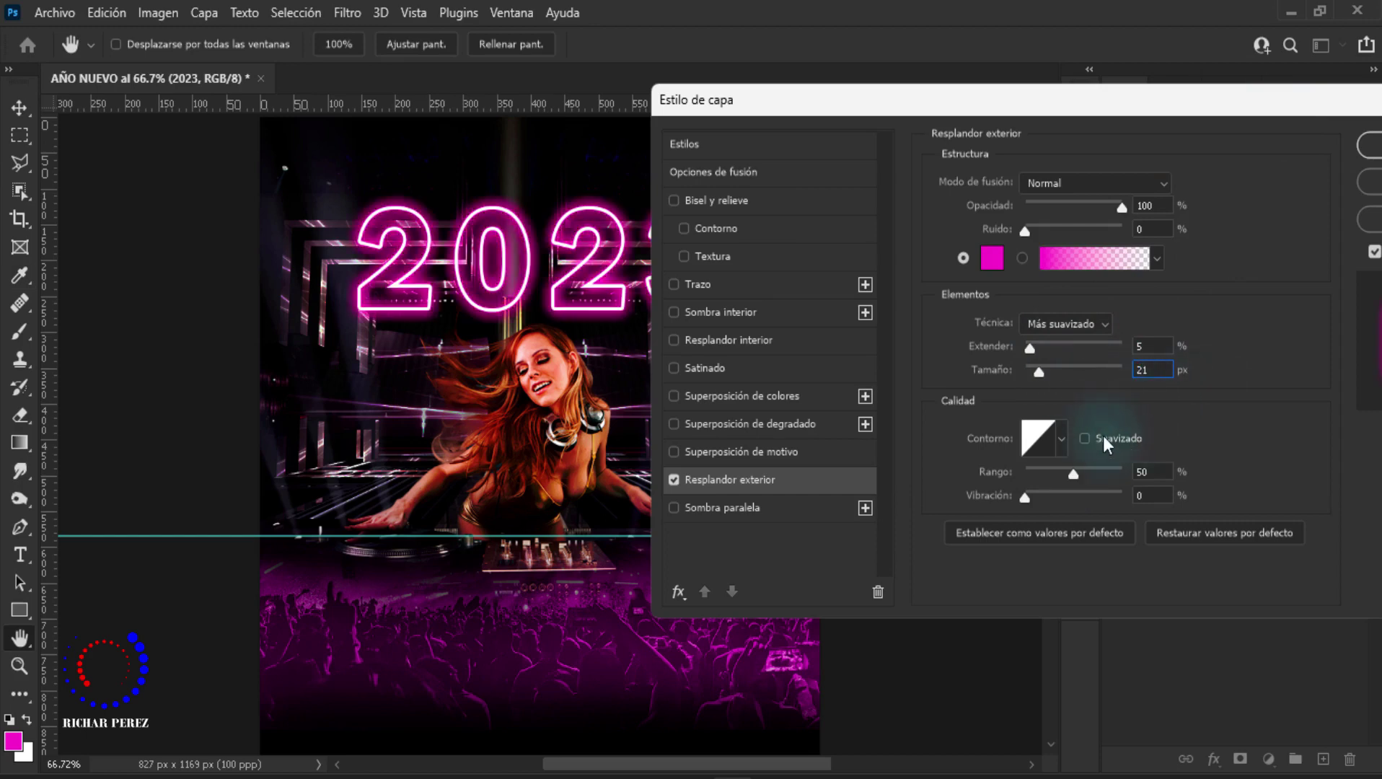
pyautogui.click(1057, 437)
pyautogui.click(936, 484)
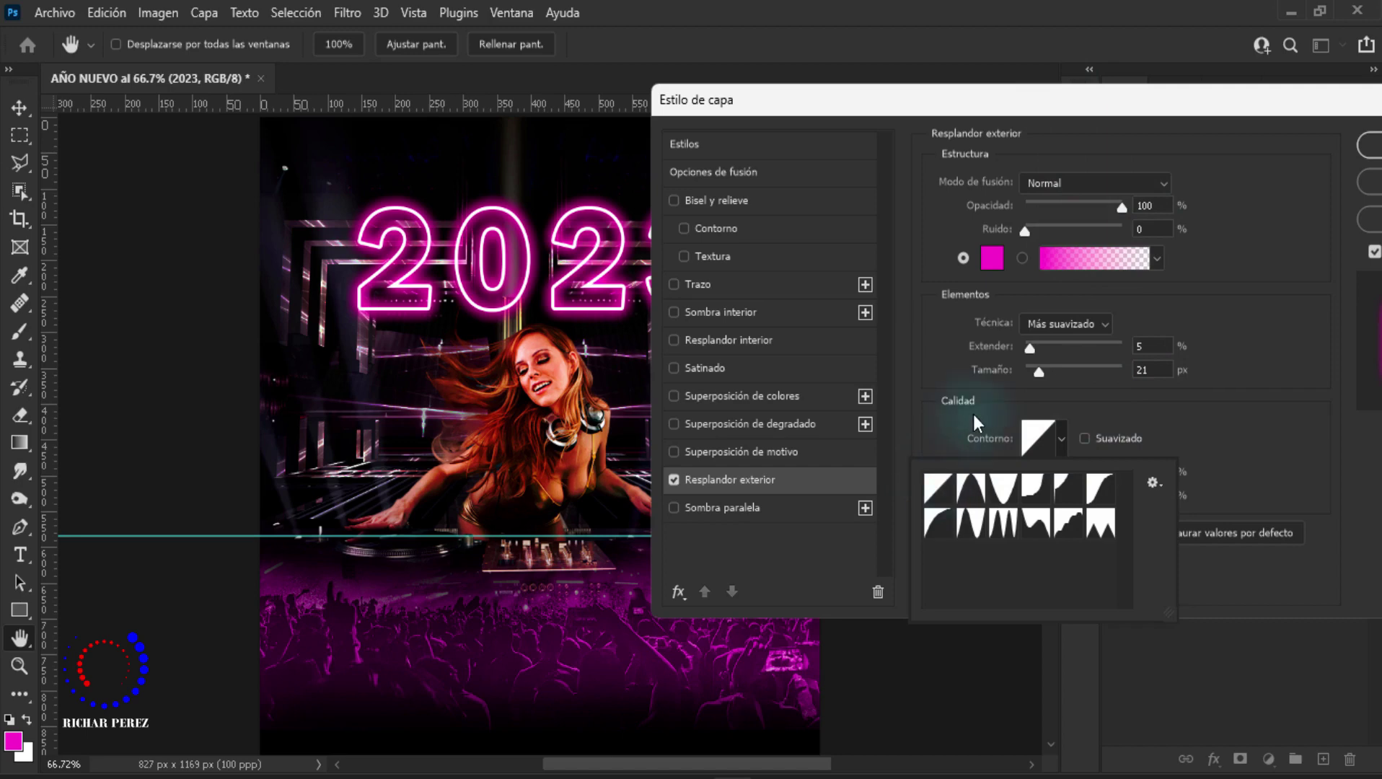
pyautogui.click(1197, 406)
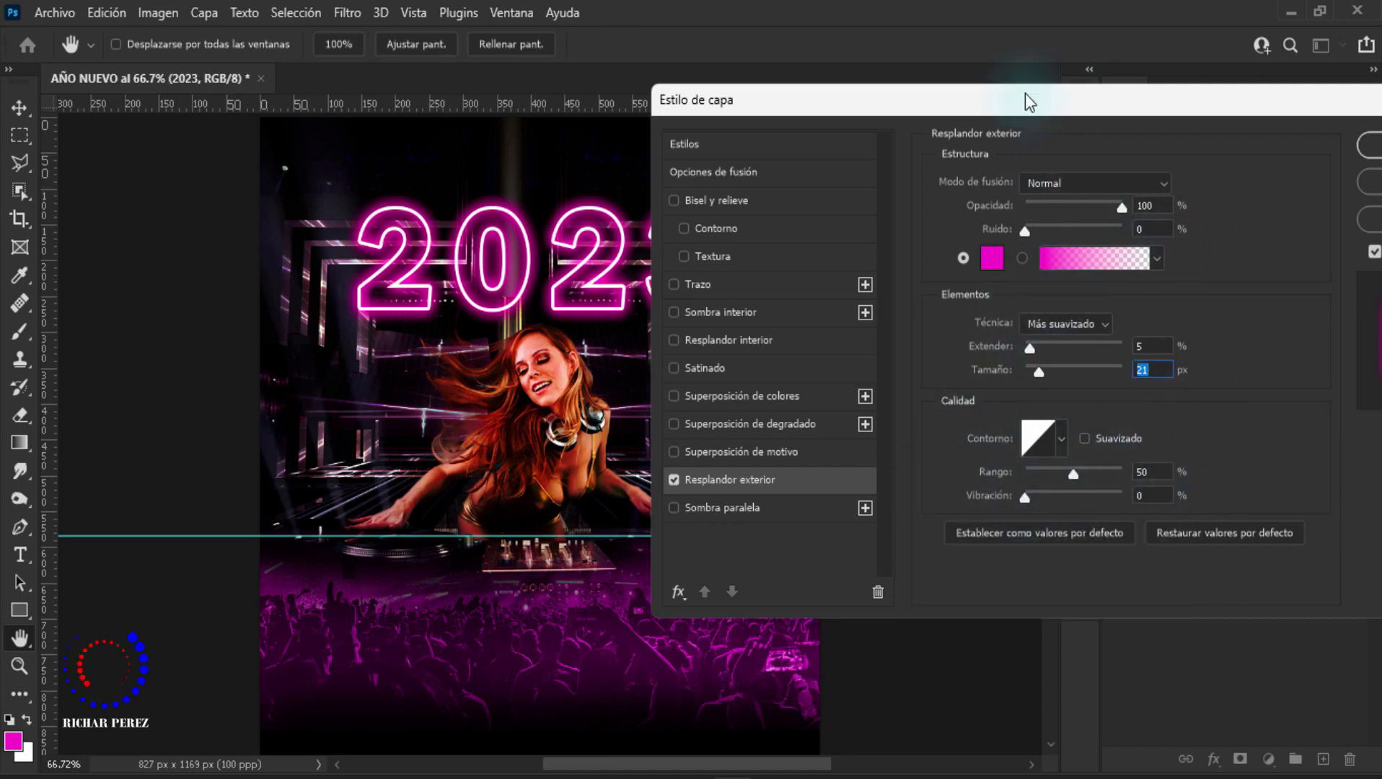
pyautogui.moveTo(1025, 101); pyautogui.dragTo(831, 93)
pyautogui.click(1225, 147)
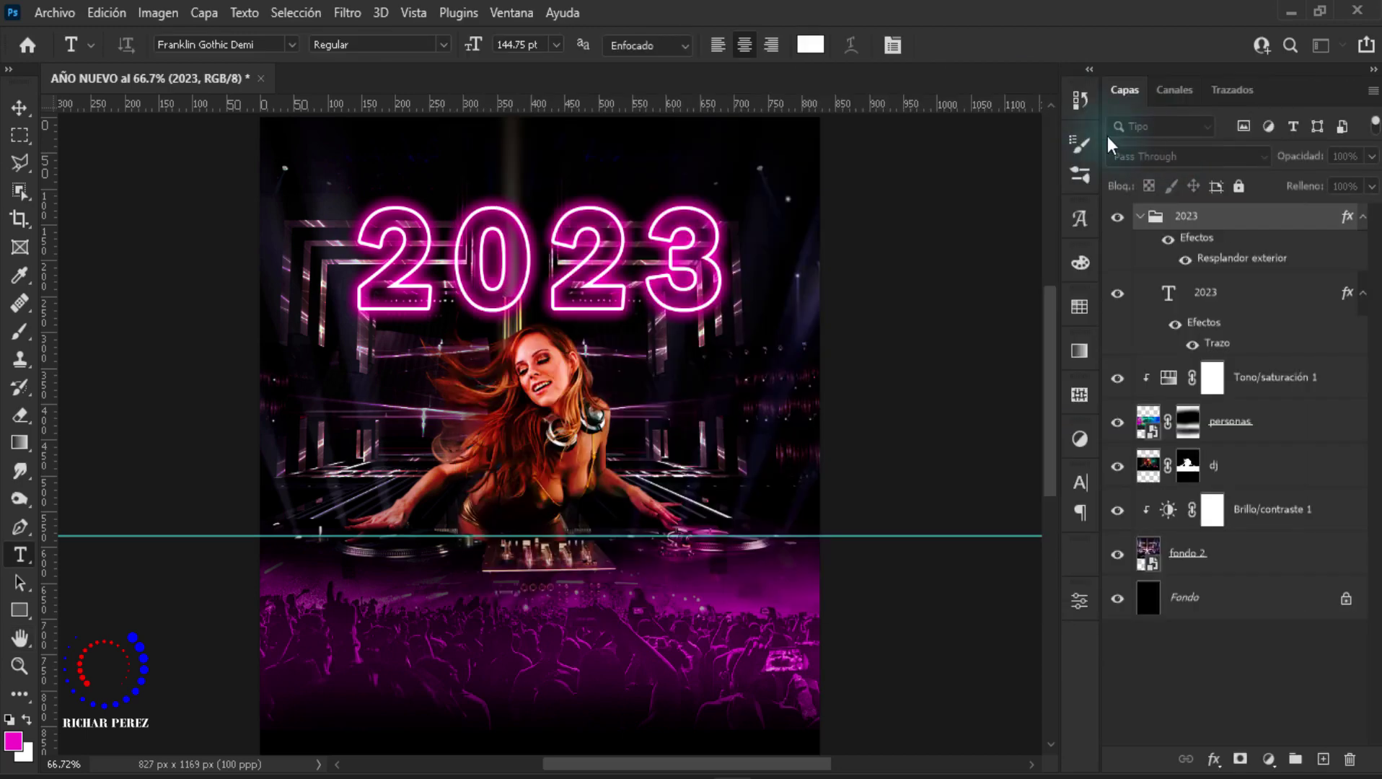
# Step: Duplicate the collapsed glowing 2023 group as '2023 copia' and set the copy's opacity to 30%
pyautogui.click(1141, 216)
pyautogui.hotkey('ctrl', 'j')
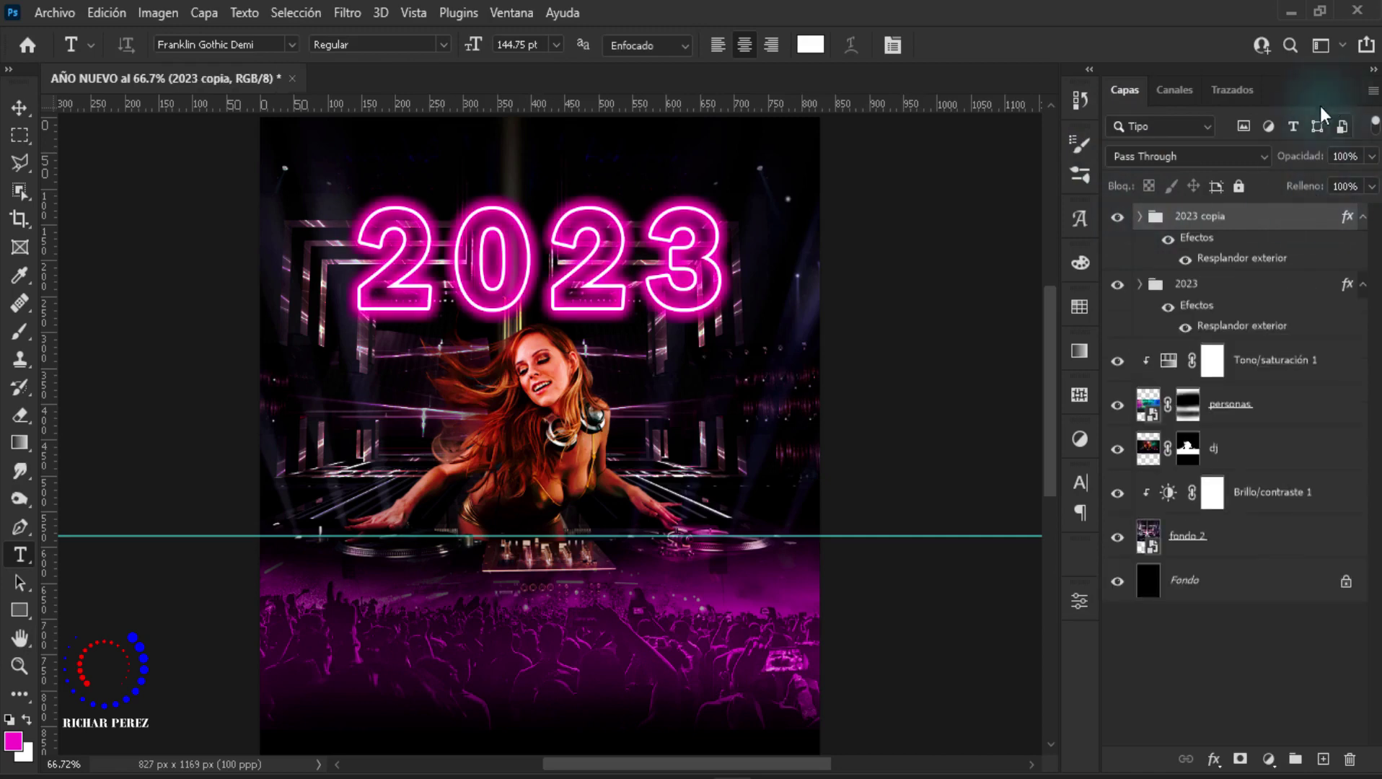
pyautogui.click(1346, 156)
pyautogui.write('80')
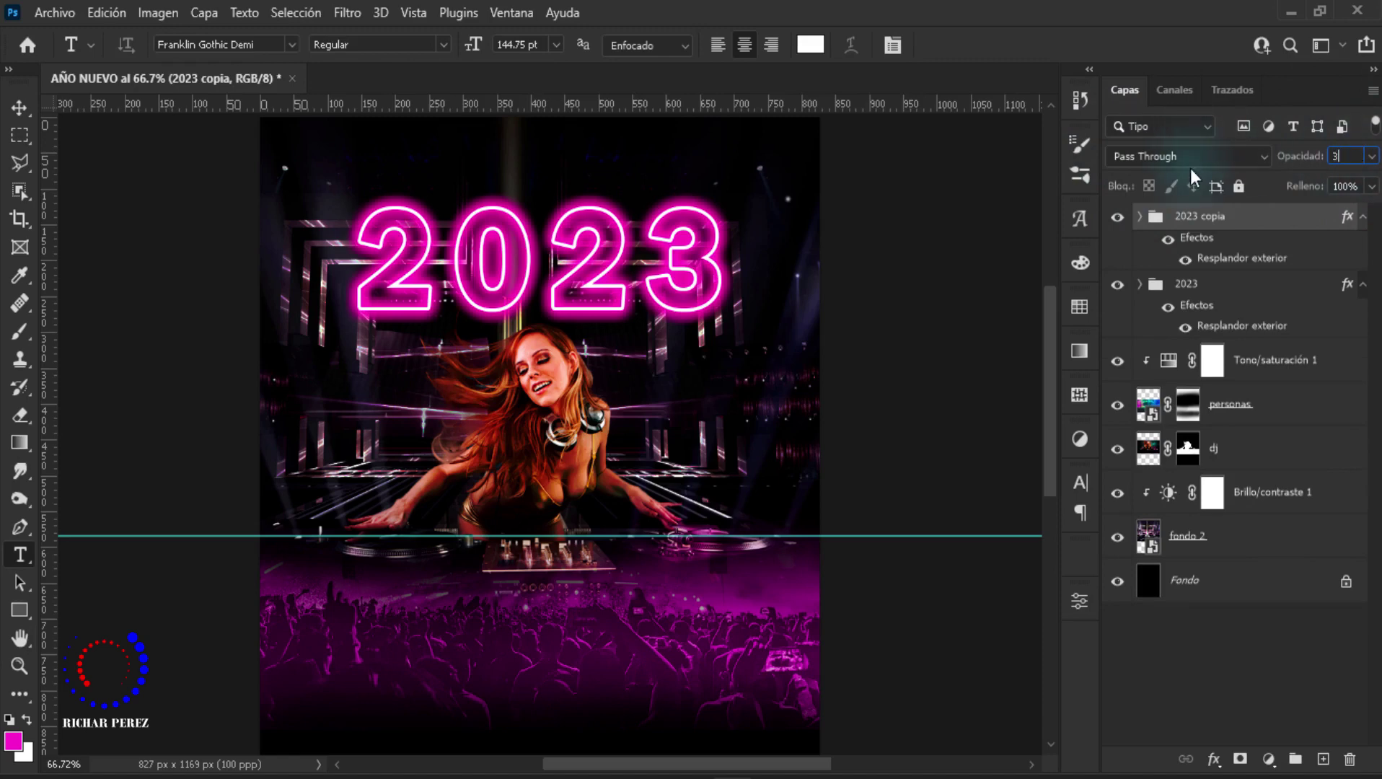
pyautogui.press('Return')
pyautogui.press('3')
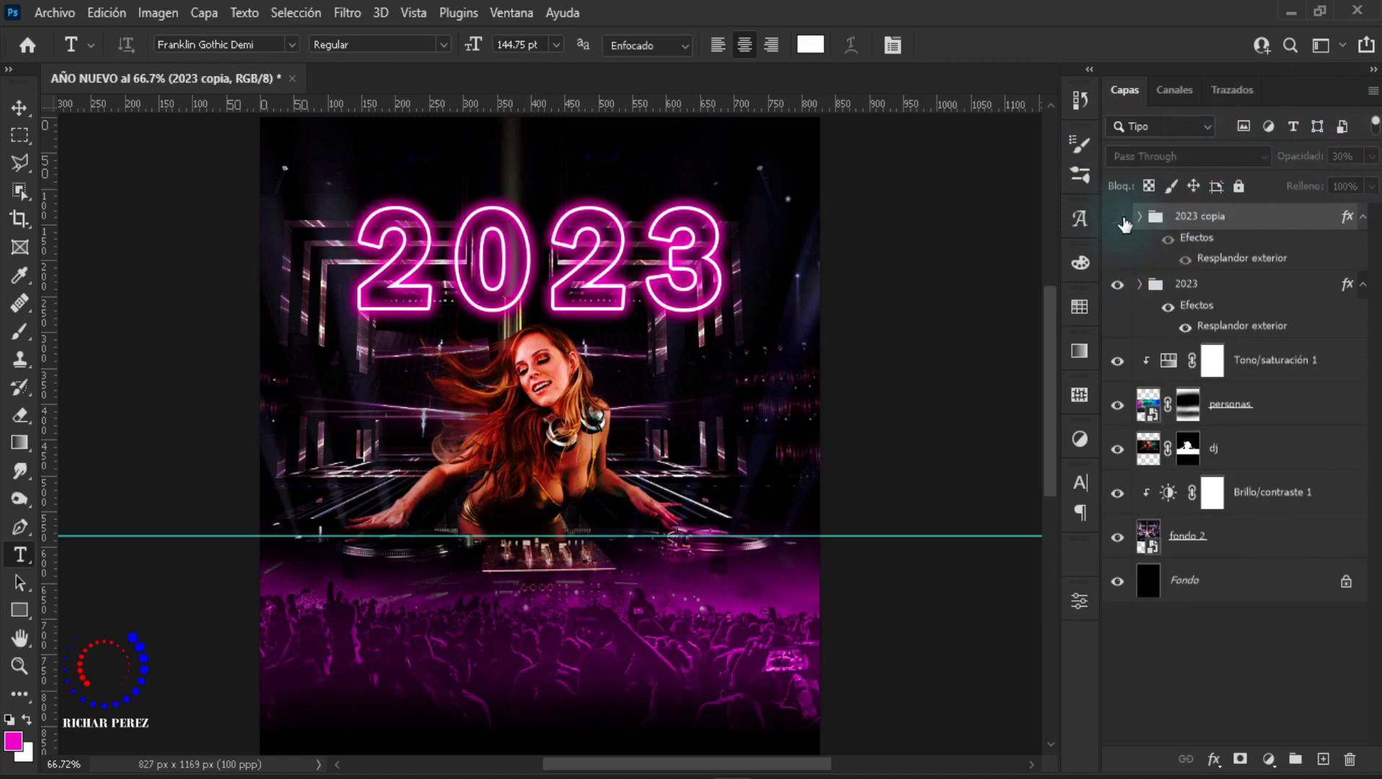
pyautogui.press('Return')
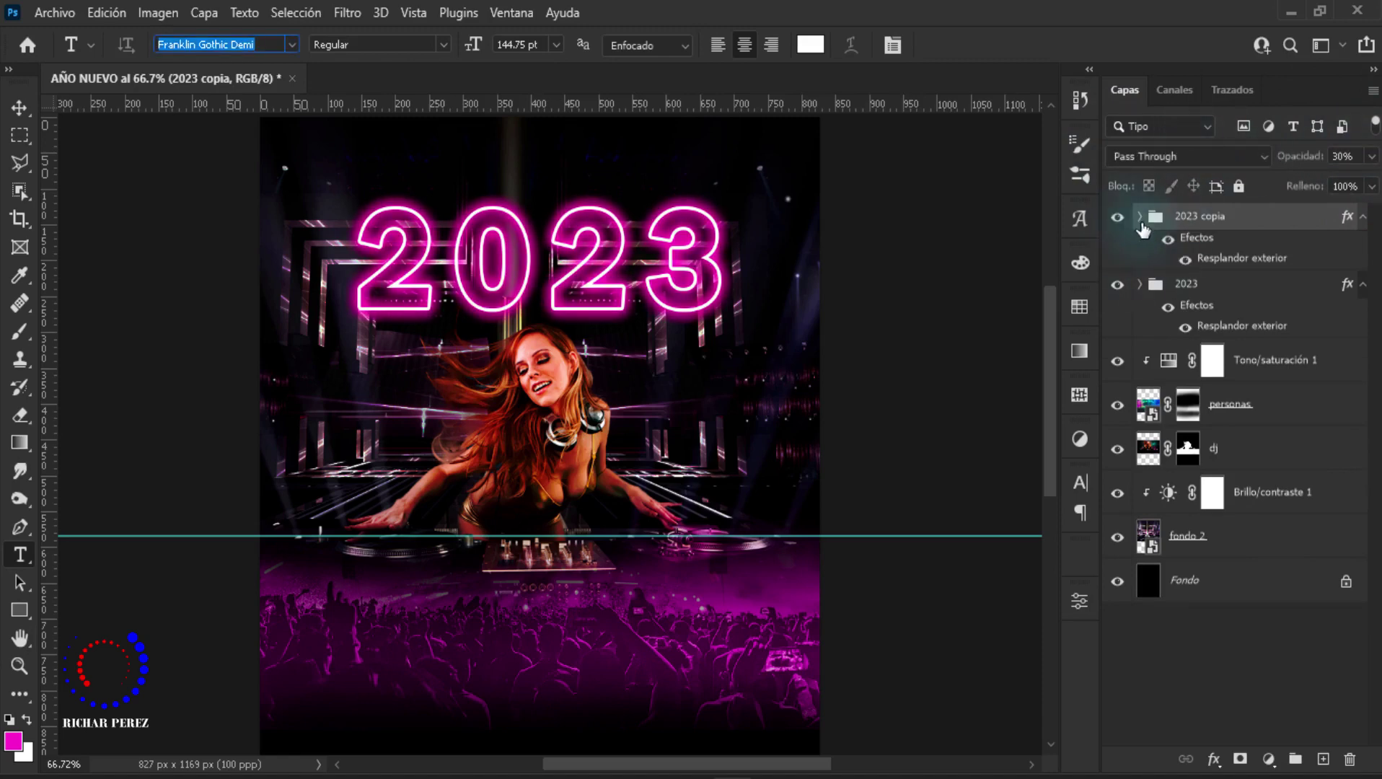
pyautogui.scroll(-1, 613, 390)
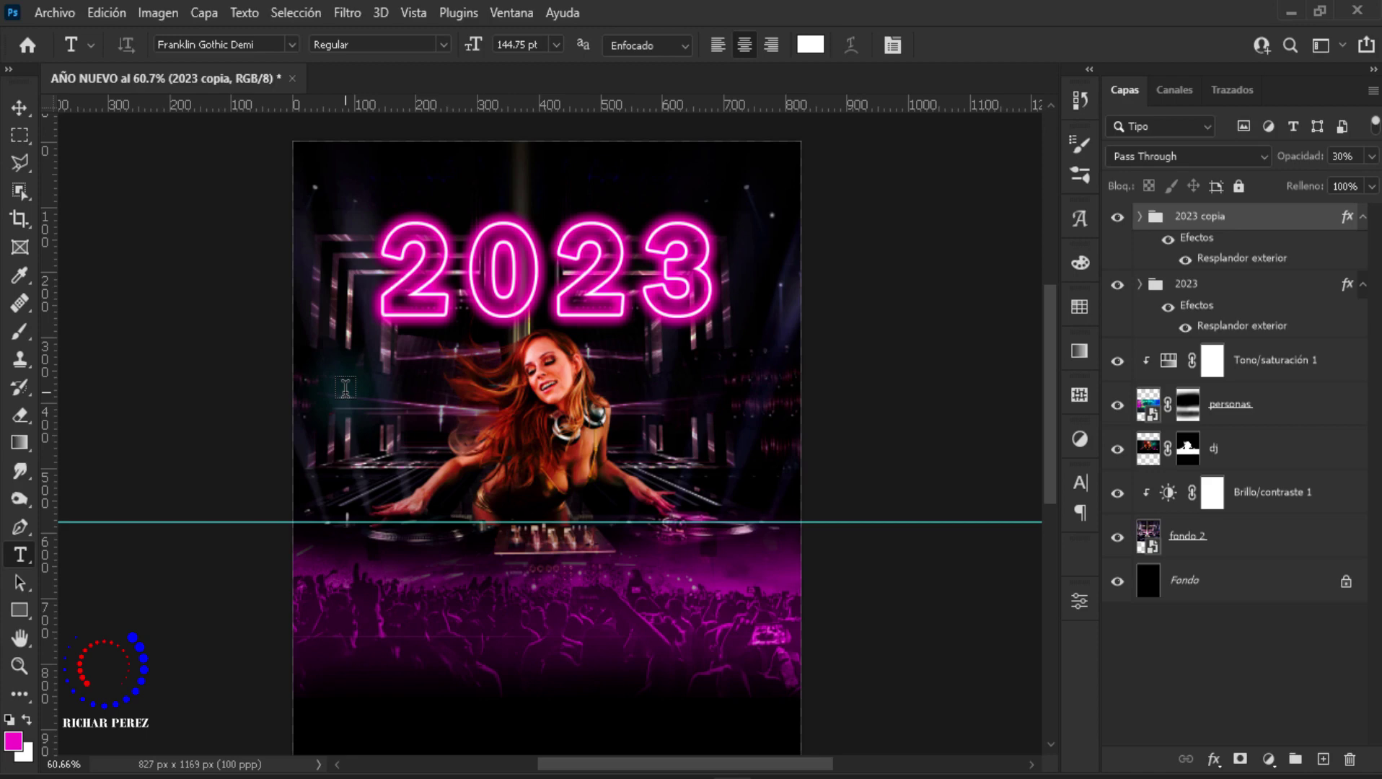
# Step: On a new layer, type the white title 'NEW YEAR' on the canvas, correcting the typo
pyautogui.click(1323, 760)
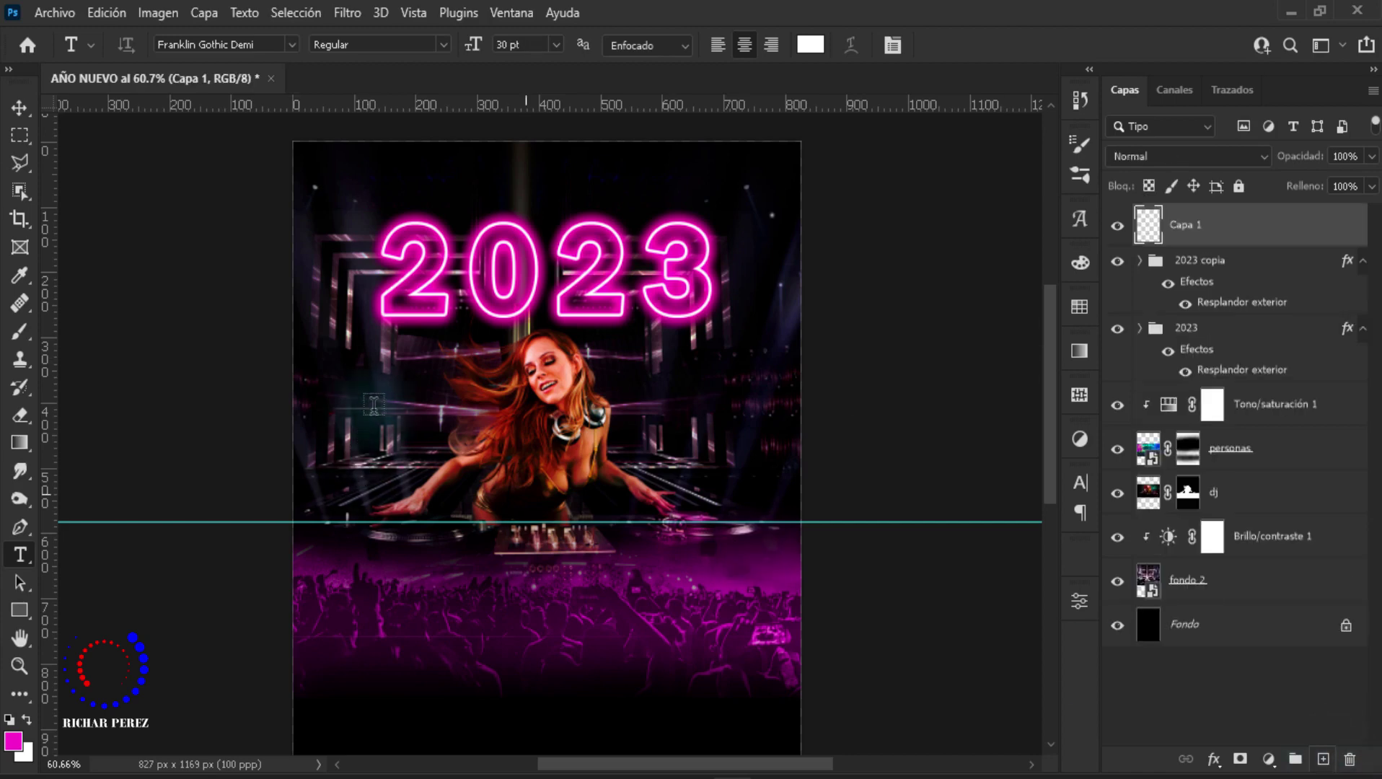
pyautogui.click(404, 417)
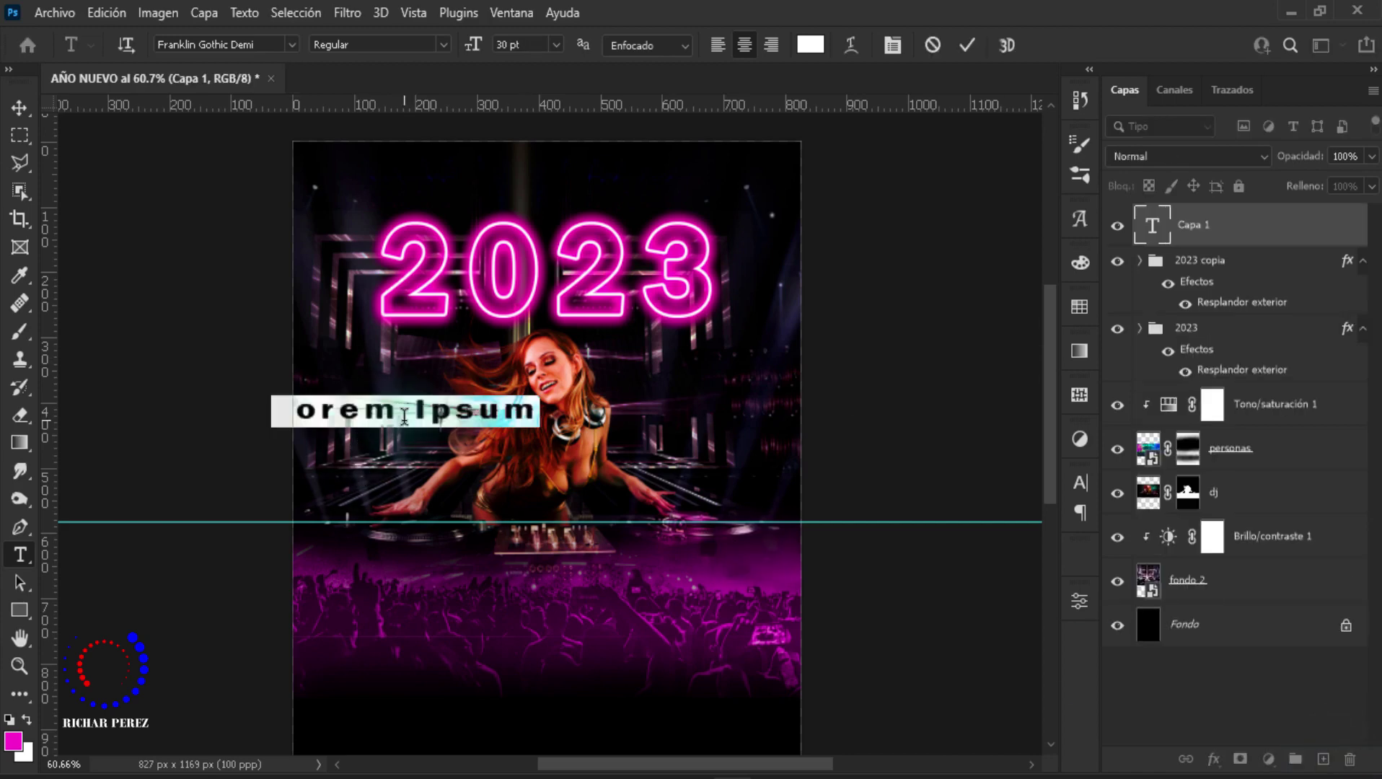
pyautogui.write('N')
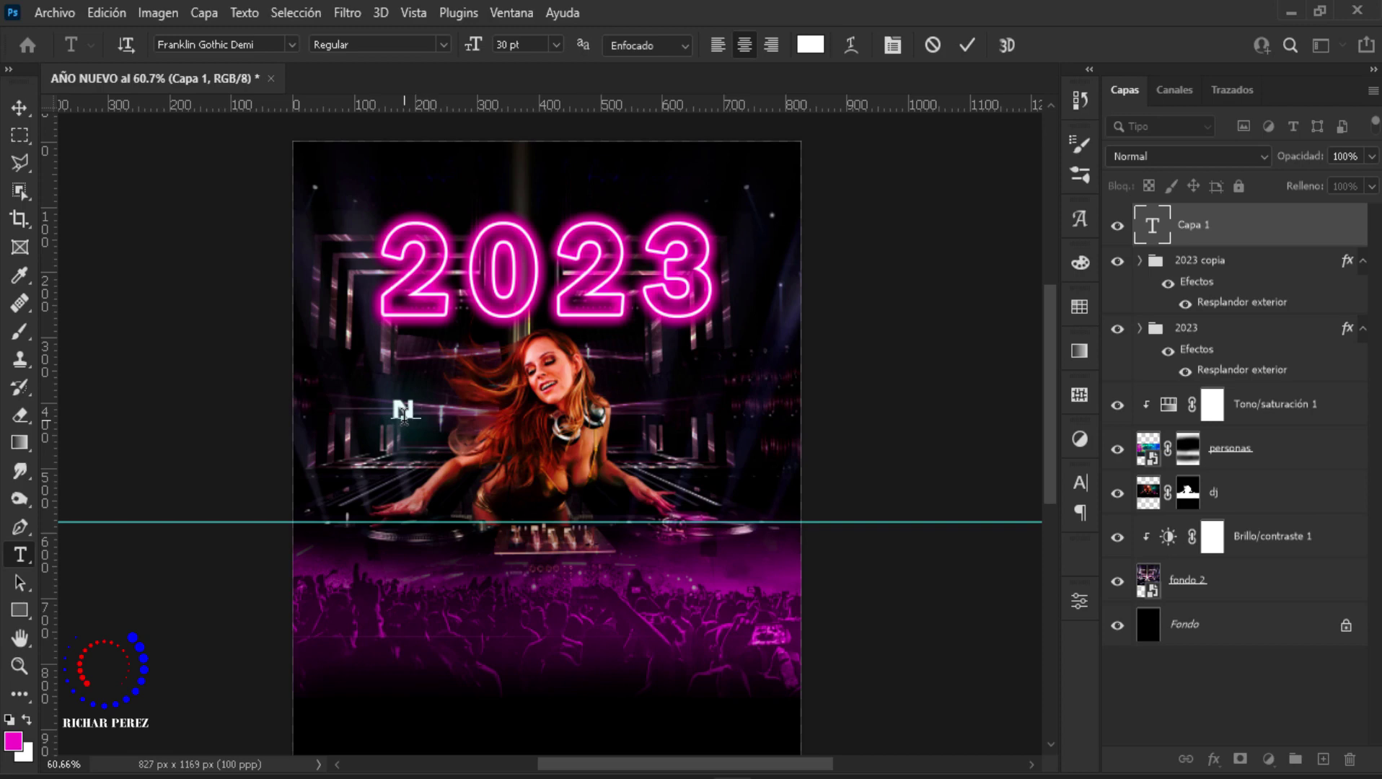
pyautogui.write('EW ')
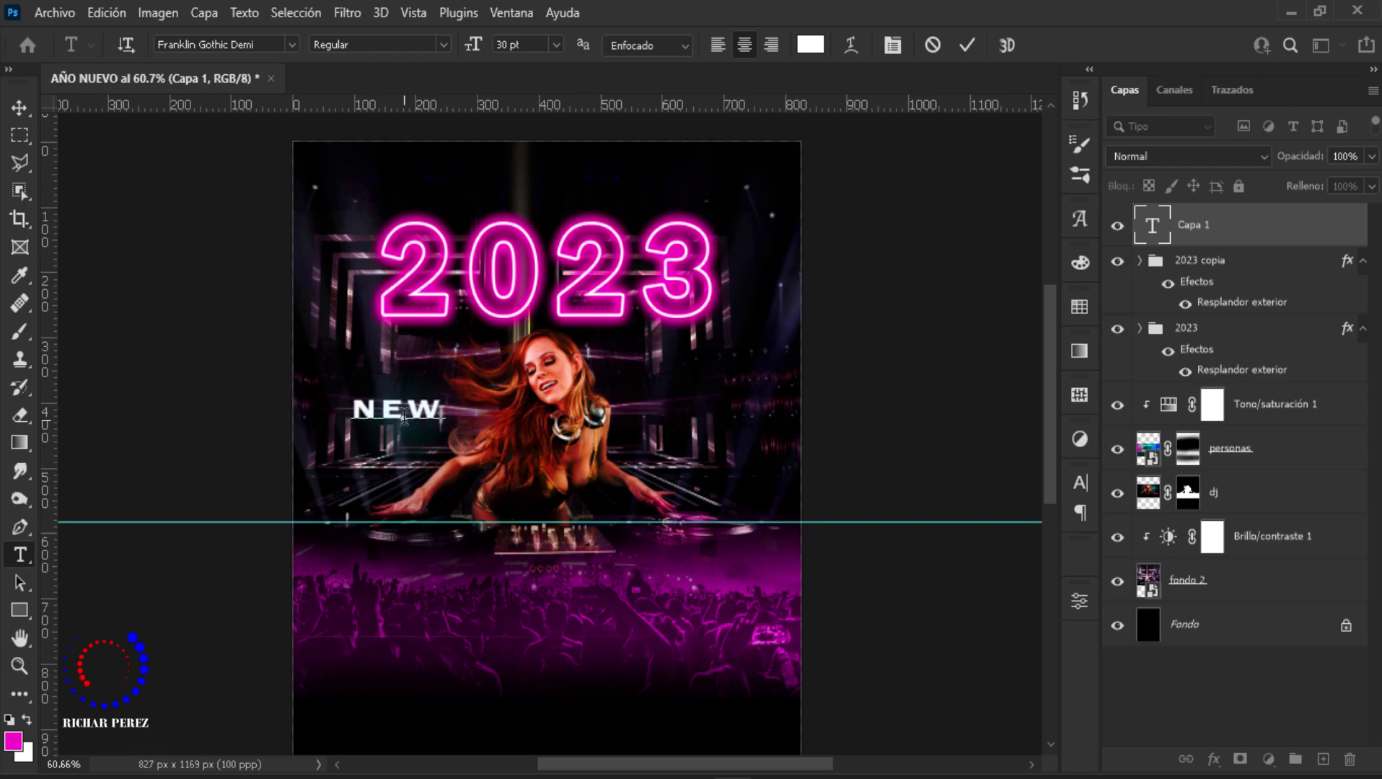
pyautogui.write('  YE')
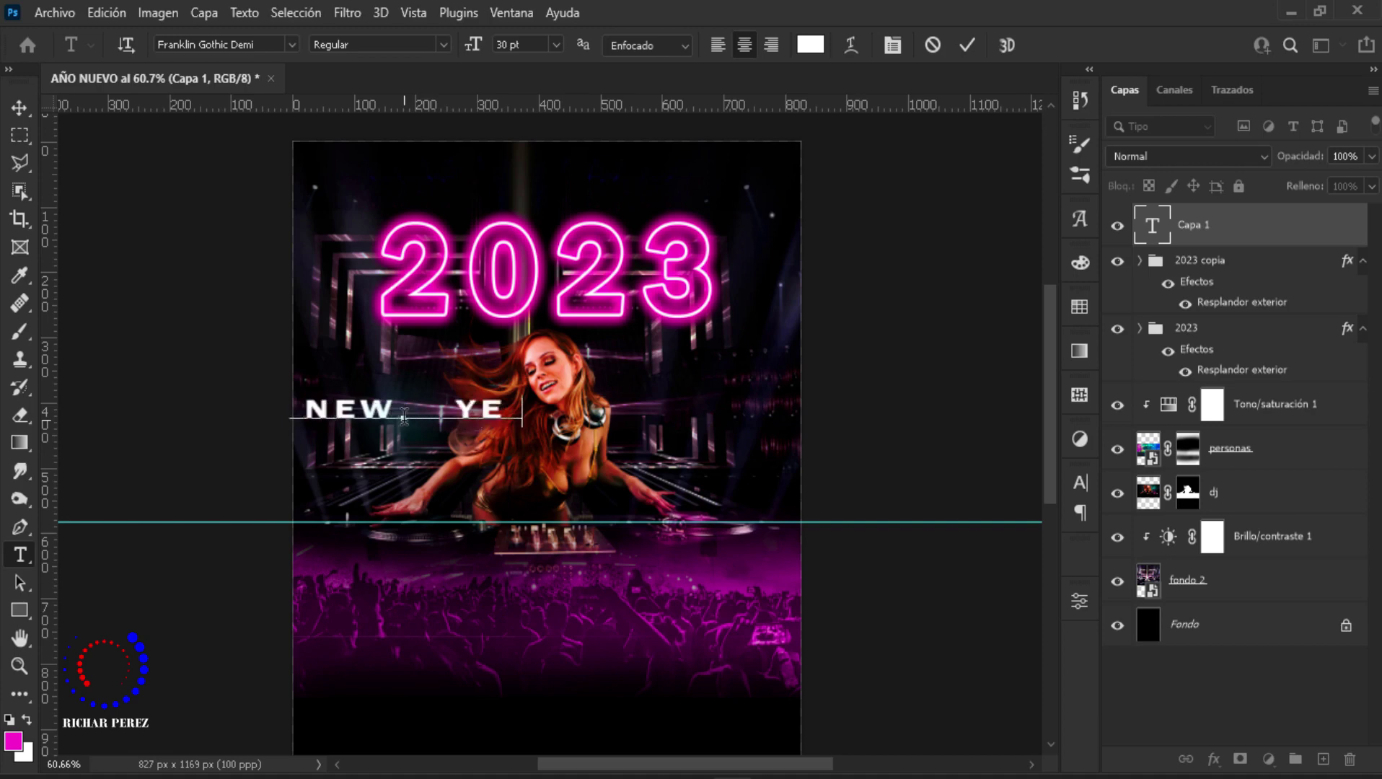
pyautogui.write('RA')
pyautogui.press('BackSpace')
pyautogui.press('BackSpace')
pyautogui.write('AR')
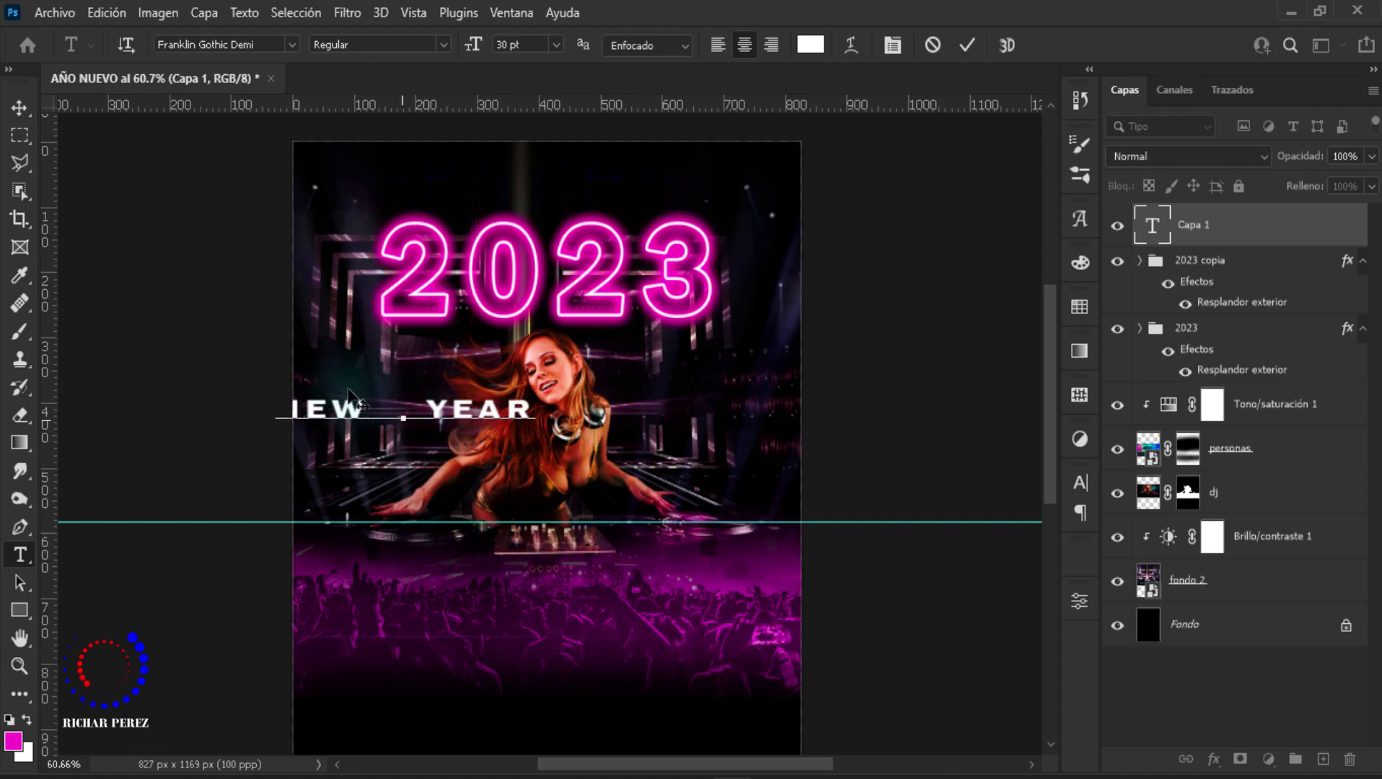
pyautogui.click(20, 108)
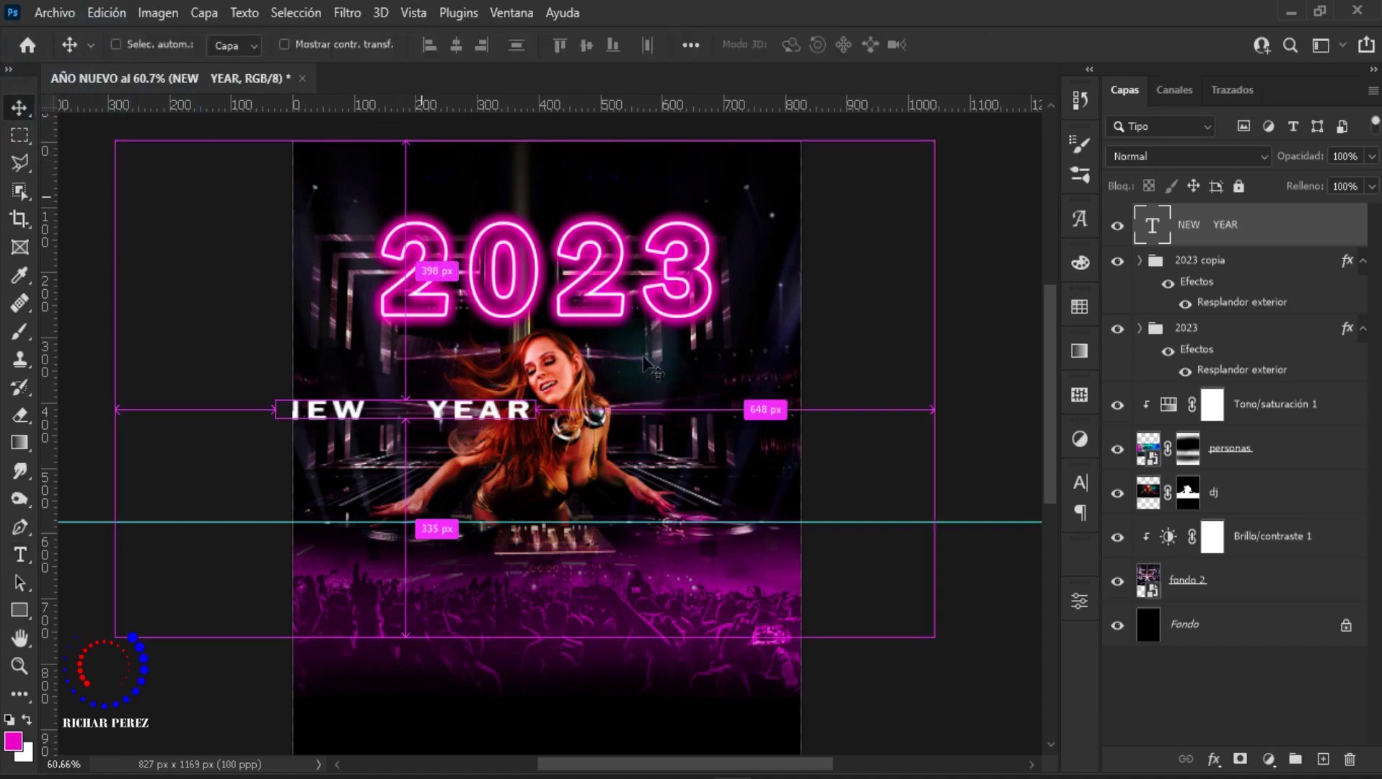
# Step: Enlarge and centre NEW YEAR below 2023, with its layer beneath the dj layer
pyautogui.hotkey('ctrl', 't')
pyautogui.moveTo(497, 411); pyautogui.dragTo(617, 467)
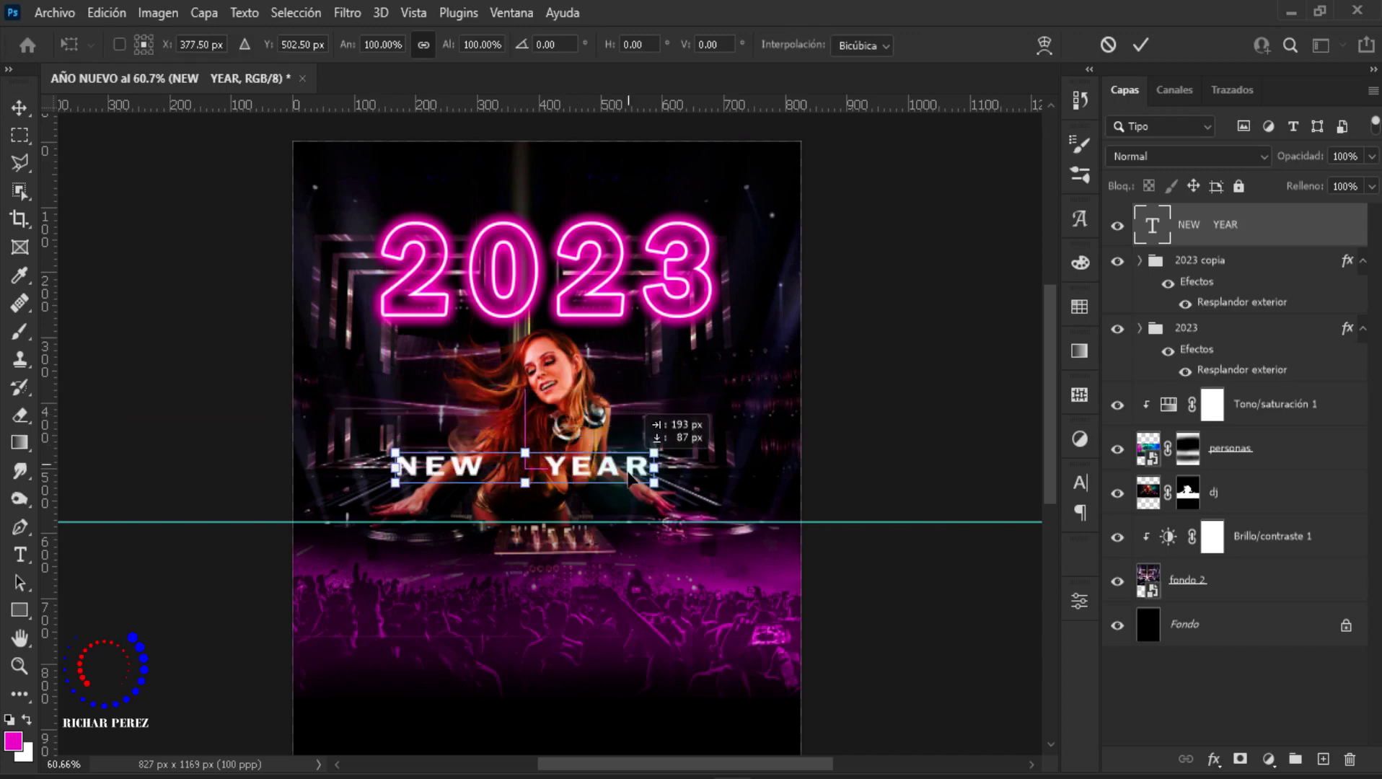
pyautogui.moveTo(525, 453); pyautogui.dragTo(524, 432)
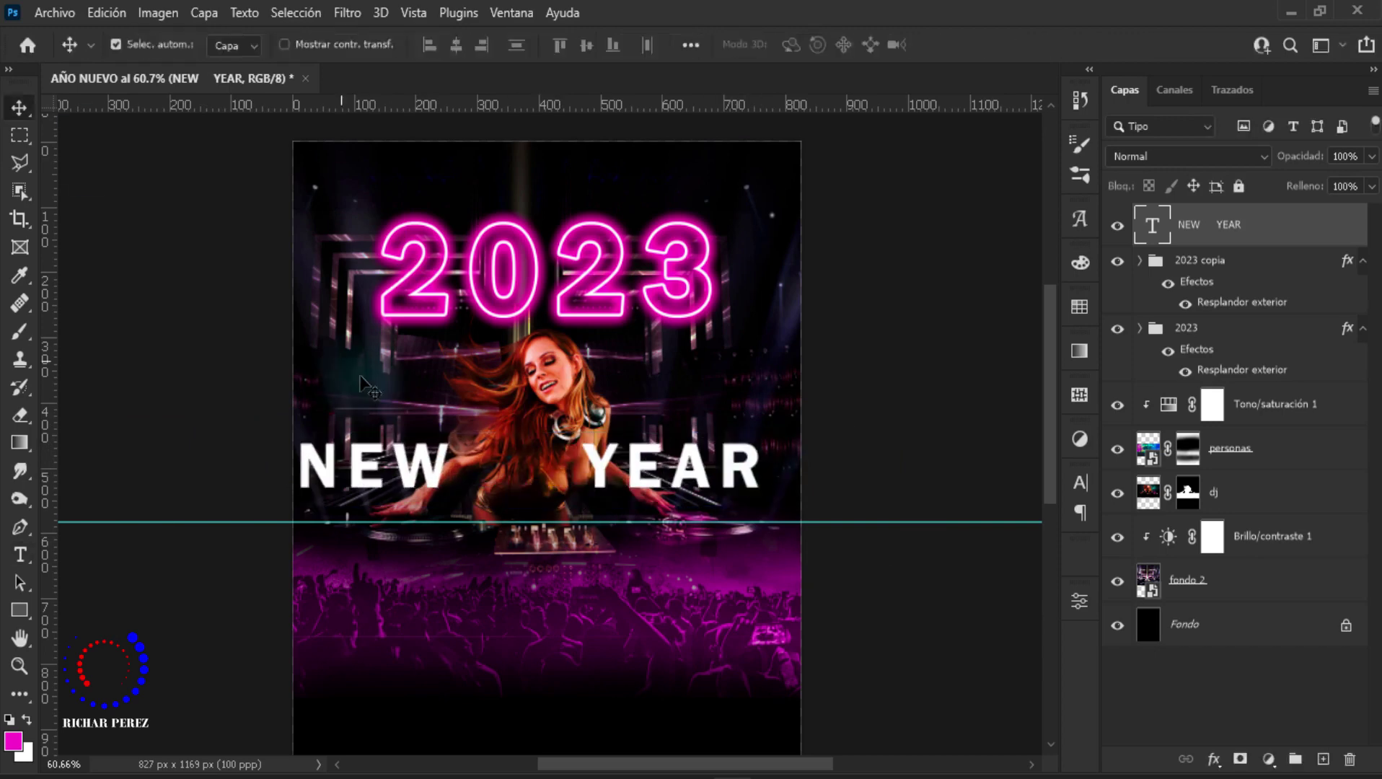
pyautogui.moveTo(1228, 231); pyautogui.dragTo(1227, 514)
pyautogui.press('Return')
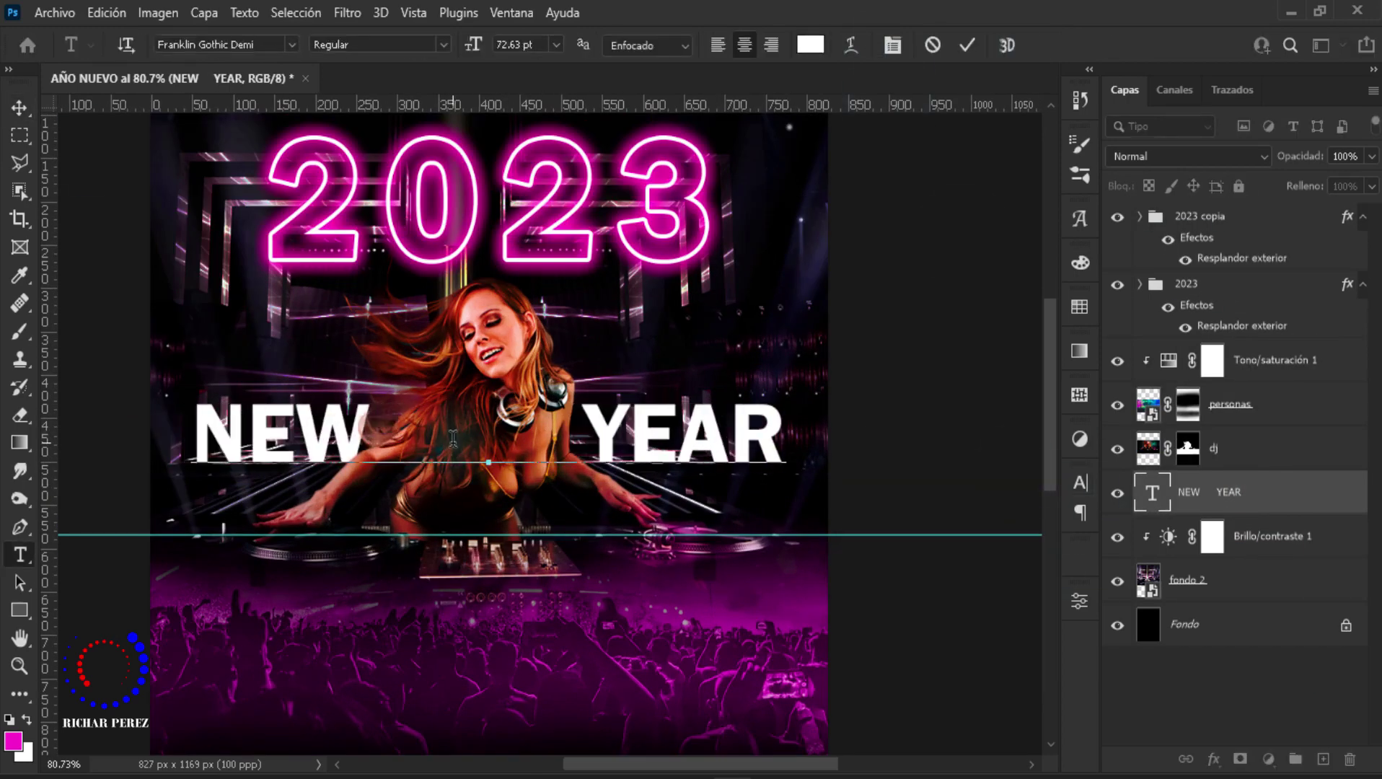
pyautogui.hotkey('ctrl', 't')
pyautogui.moveTo(722, 433); pyautogui.dragTo(783, 425)
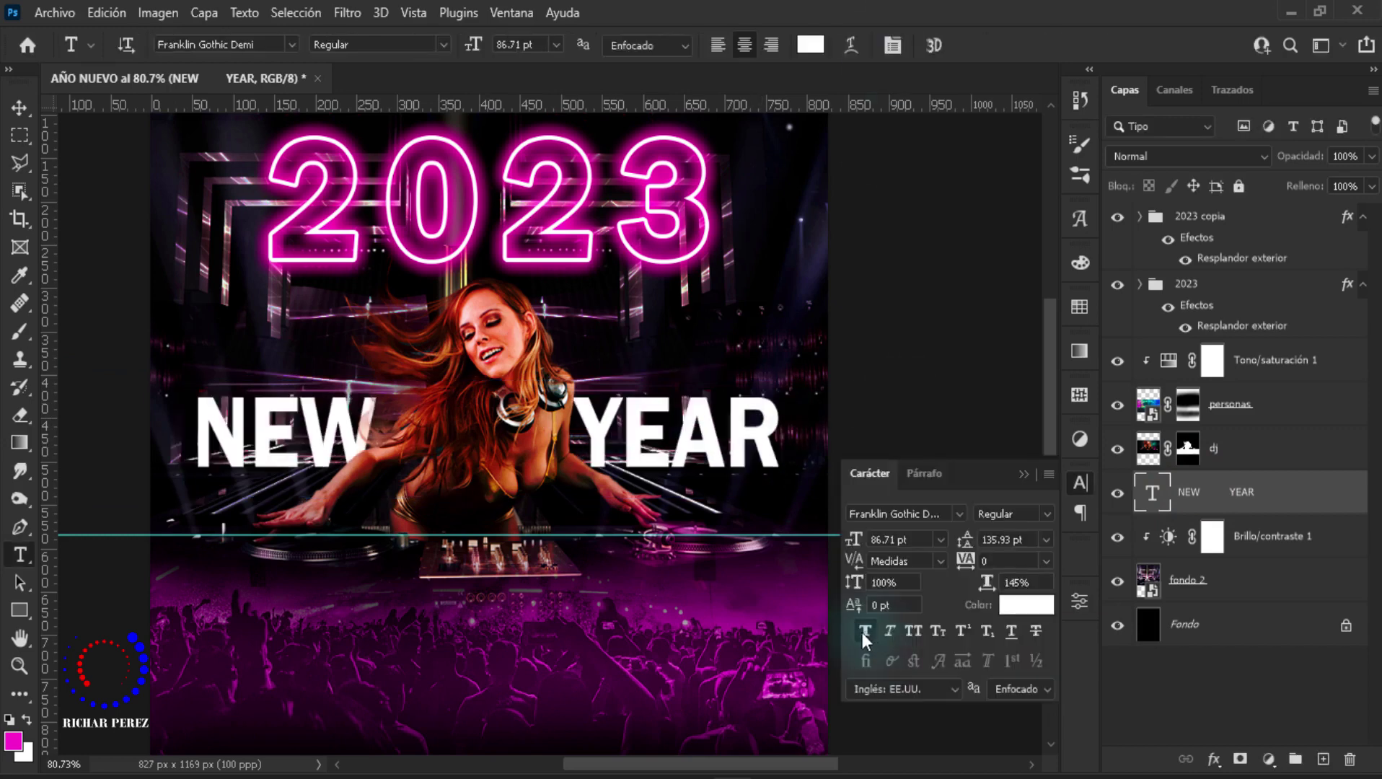
pyautogui.press('Escape')
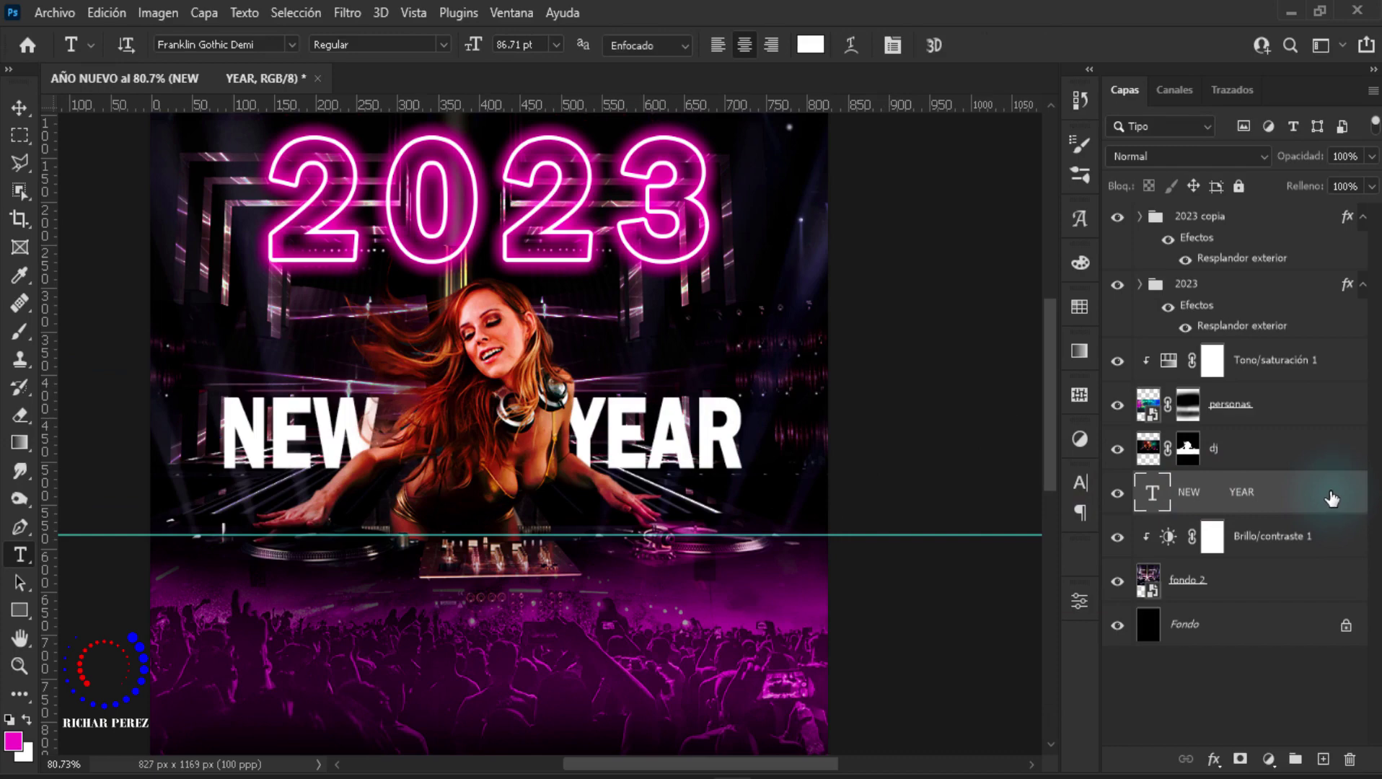
# Step: Enable a black Sombra paralela on the NEW YEAR text through its blending options
pyautogui.rightClick(1261, 491)
pyautogui.click(973, 33)
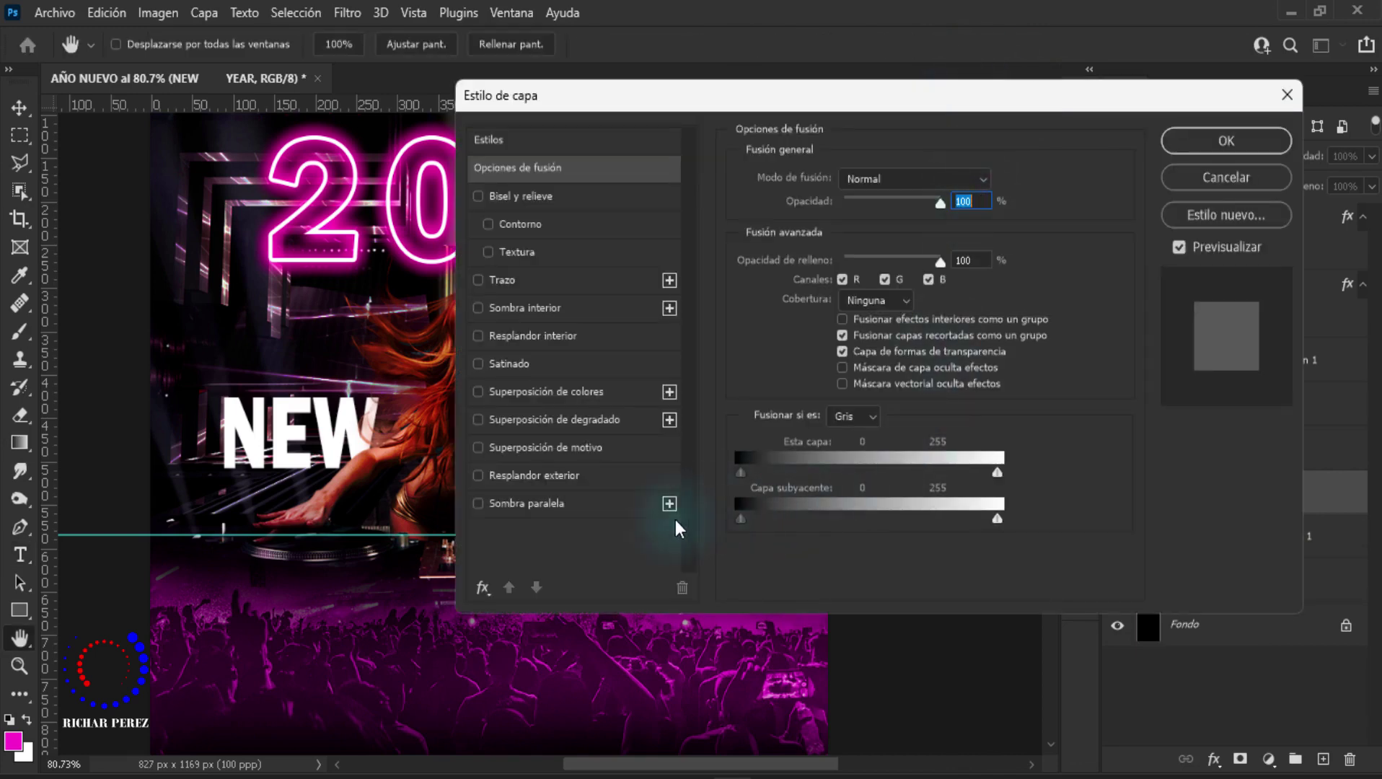
pyautogui.click(585, 512)
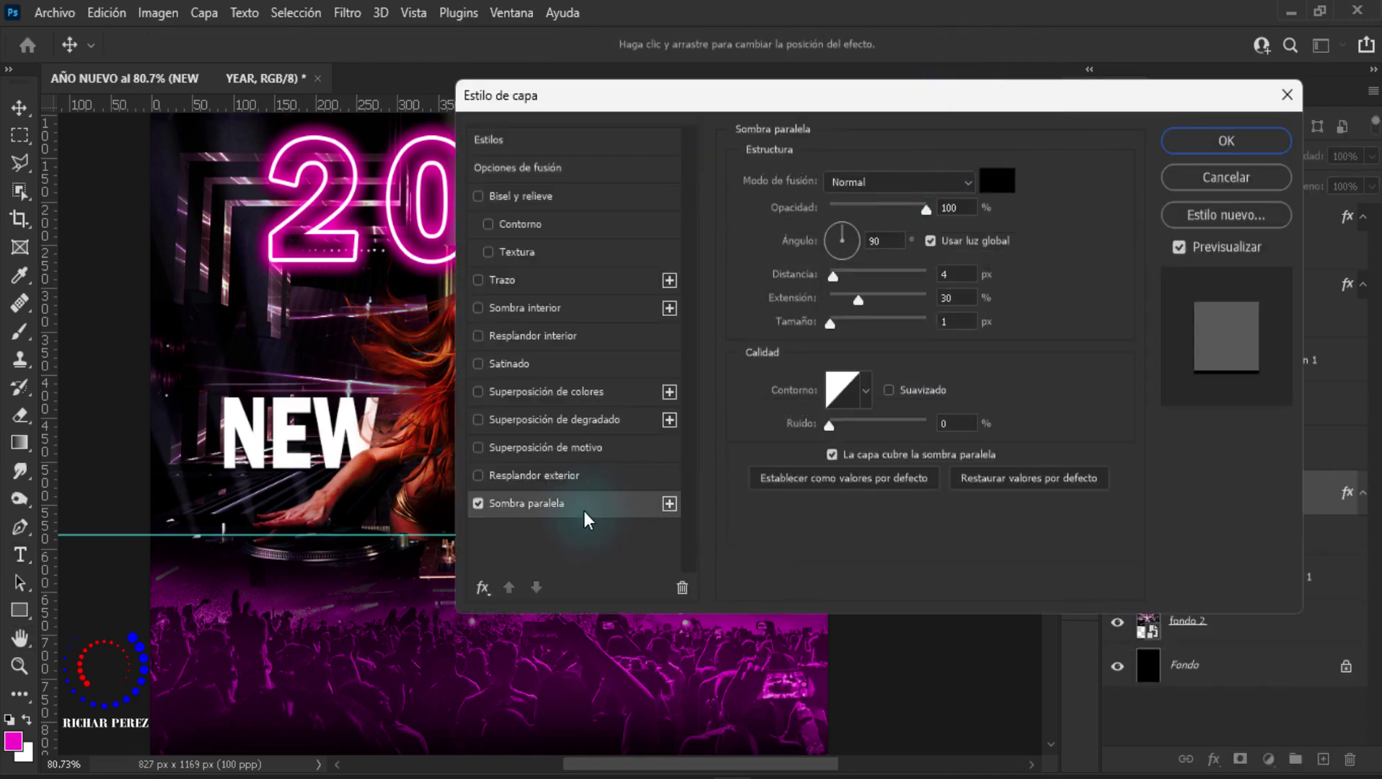
pyautogui.click(898, 184)
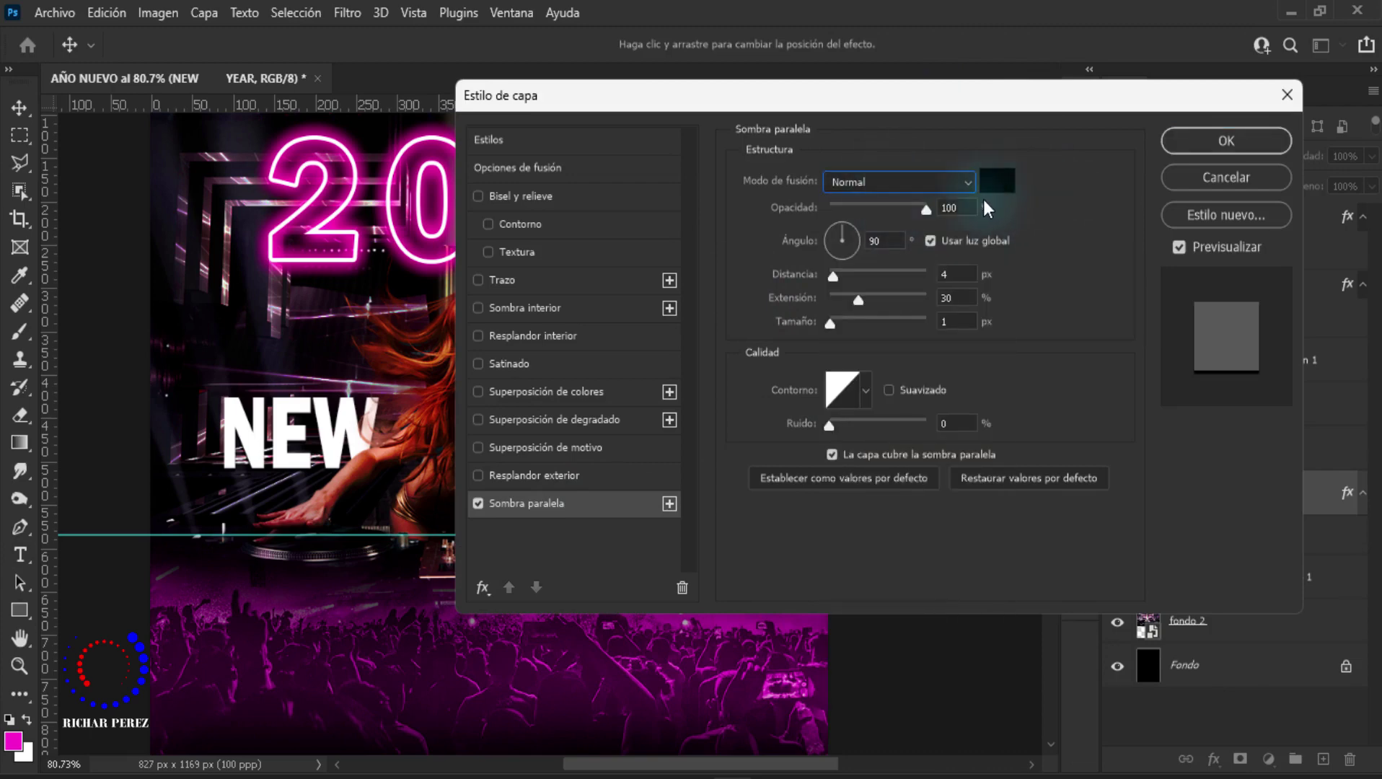
pyautogui.click(1008, 188)
pyautogui.click(1282, 117)
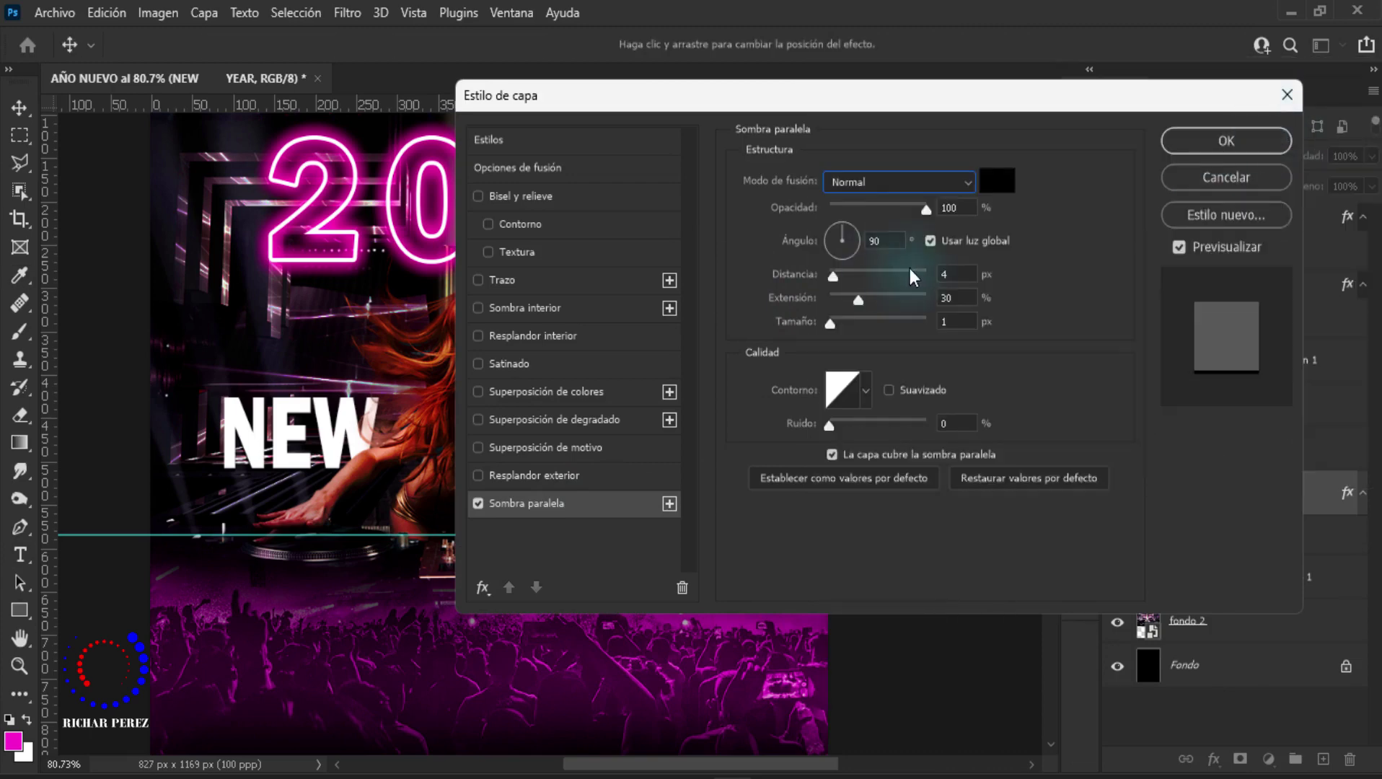
# Step: Set the shadow angle to 63°, distance 11 px and size 4 px, then apply it
pyautogui.doubleClick(893, 246)
pyautogui.write('63')
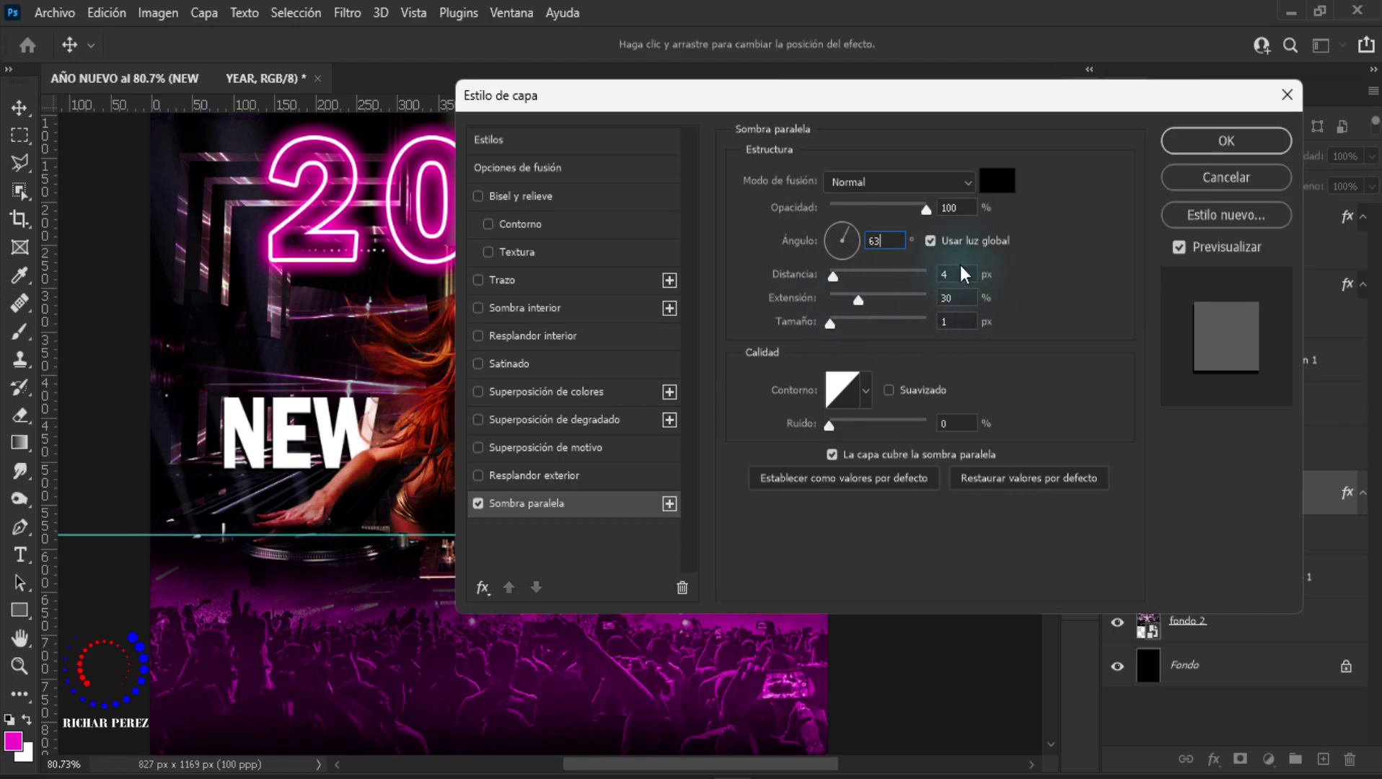
pyautogui.click(956, 274)
pyautogui.press('BackSpace')
pyautogui.write('11')
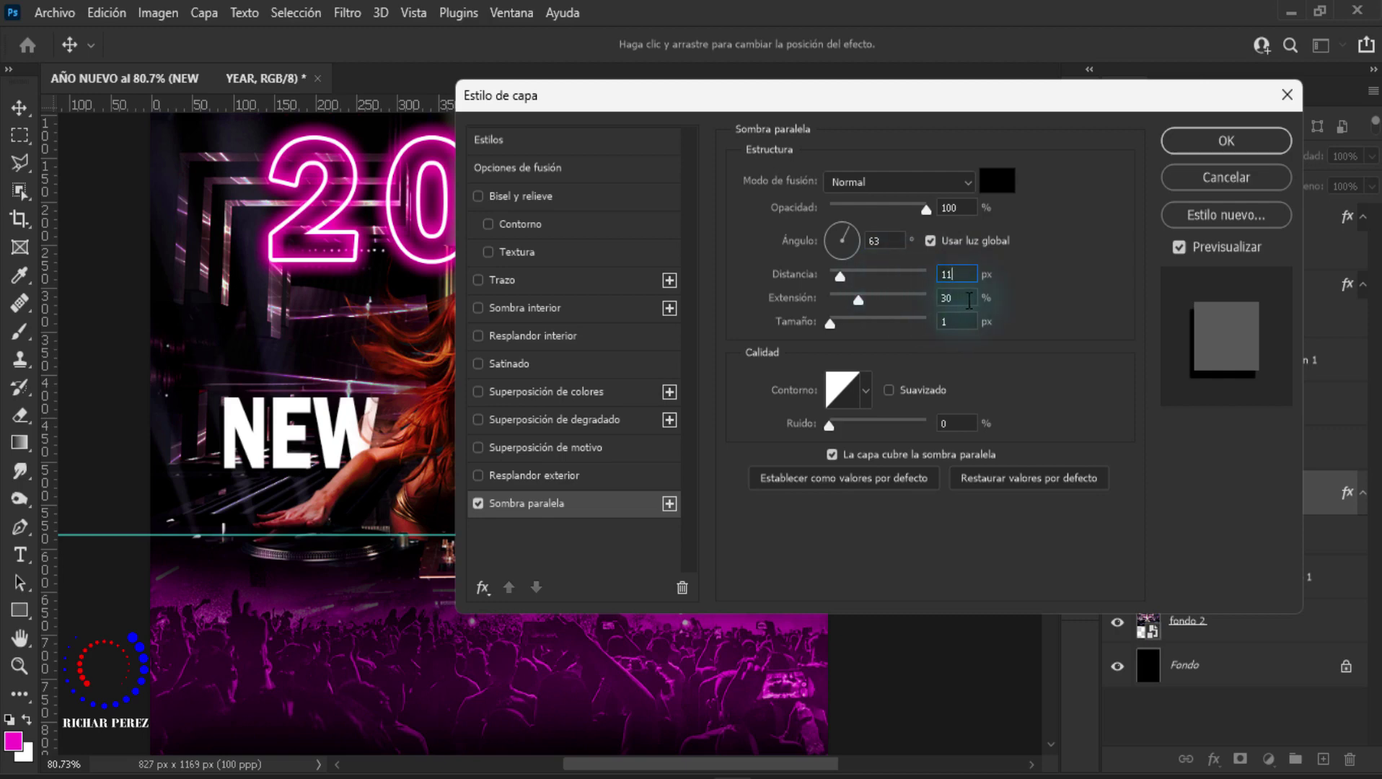
pyautogui.press('Tab')
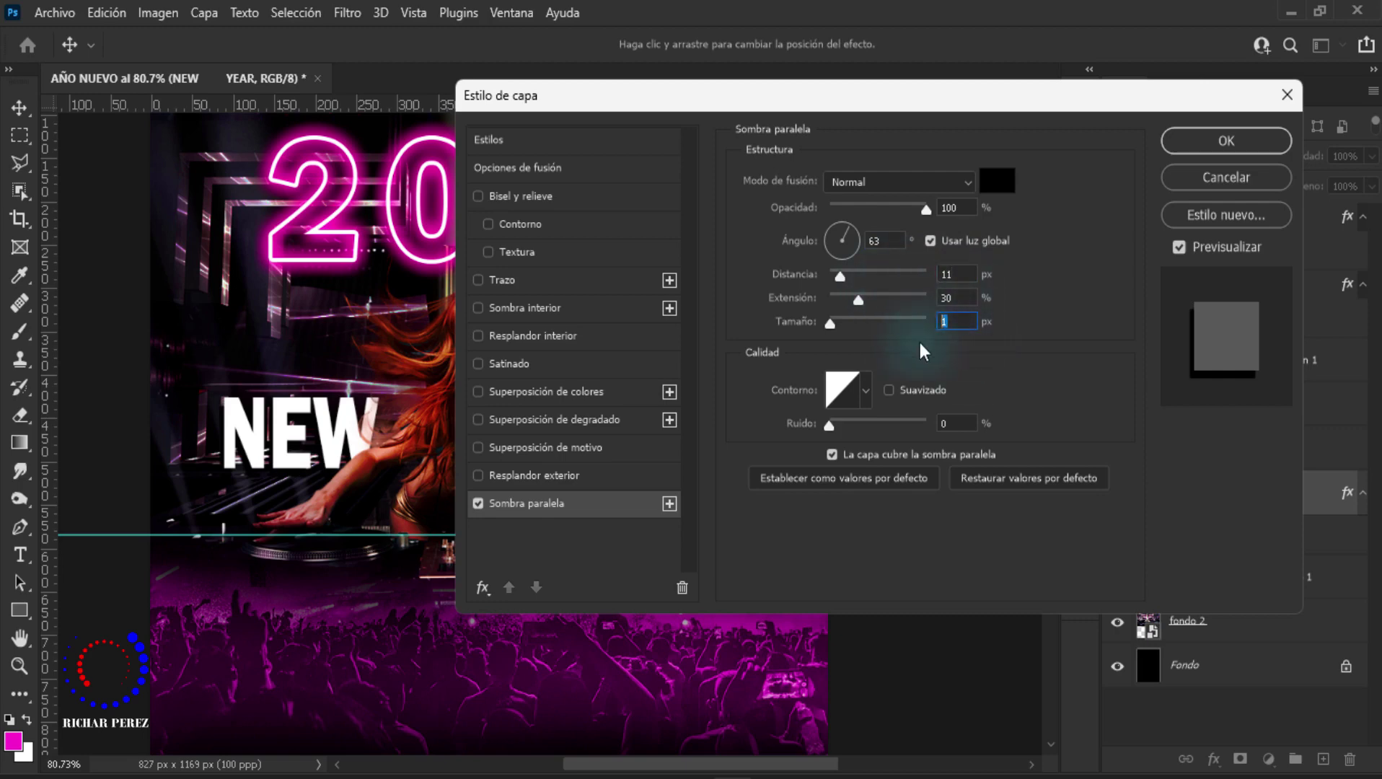
pyautogui.write('4')
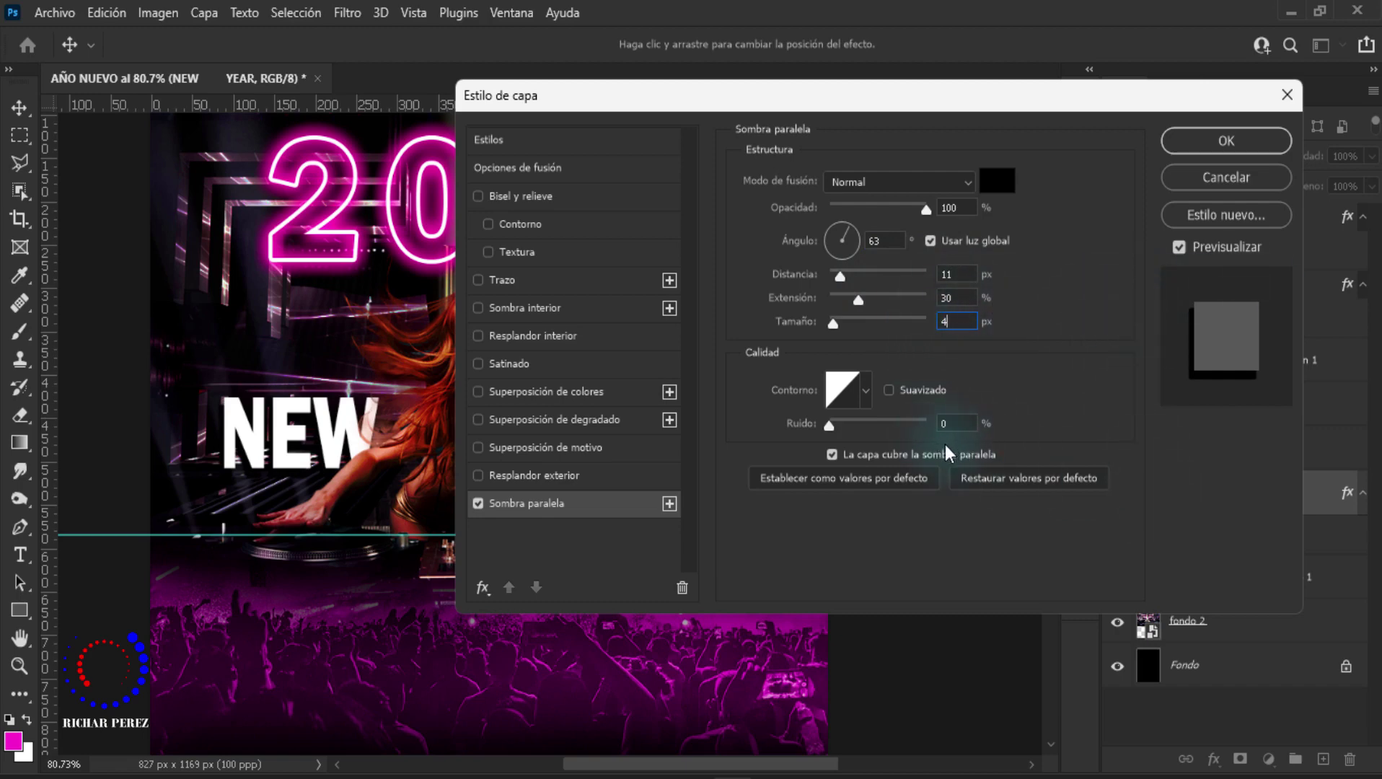
pyautogui.click(865, 394)
pyautogui.click(1034, 394)
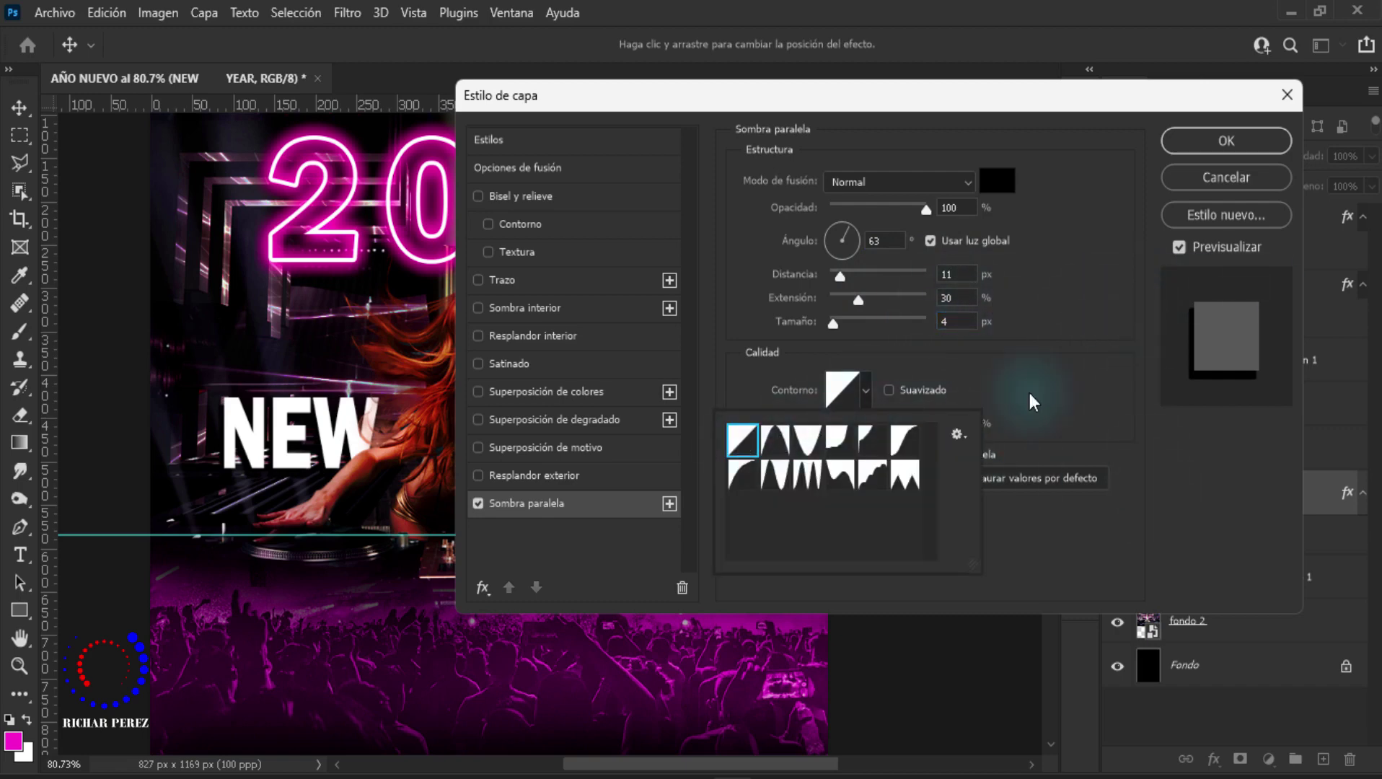
pyautogui.click(1203, 143)
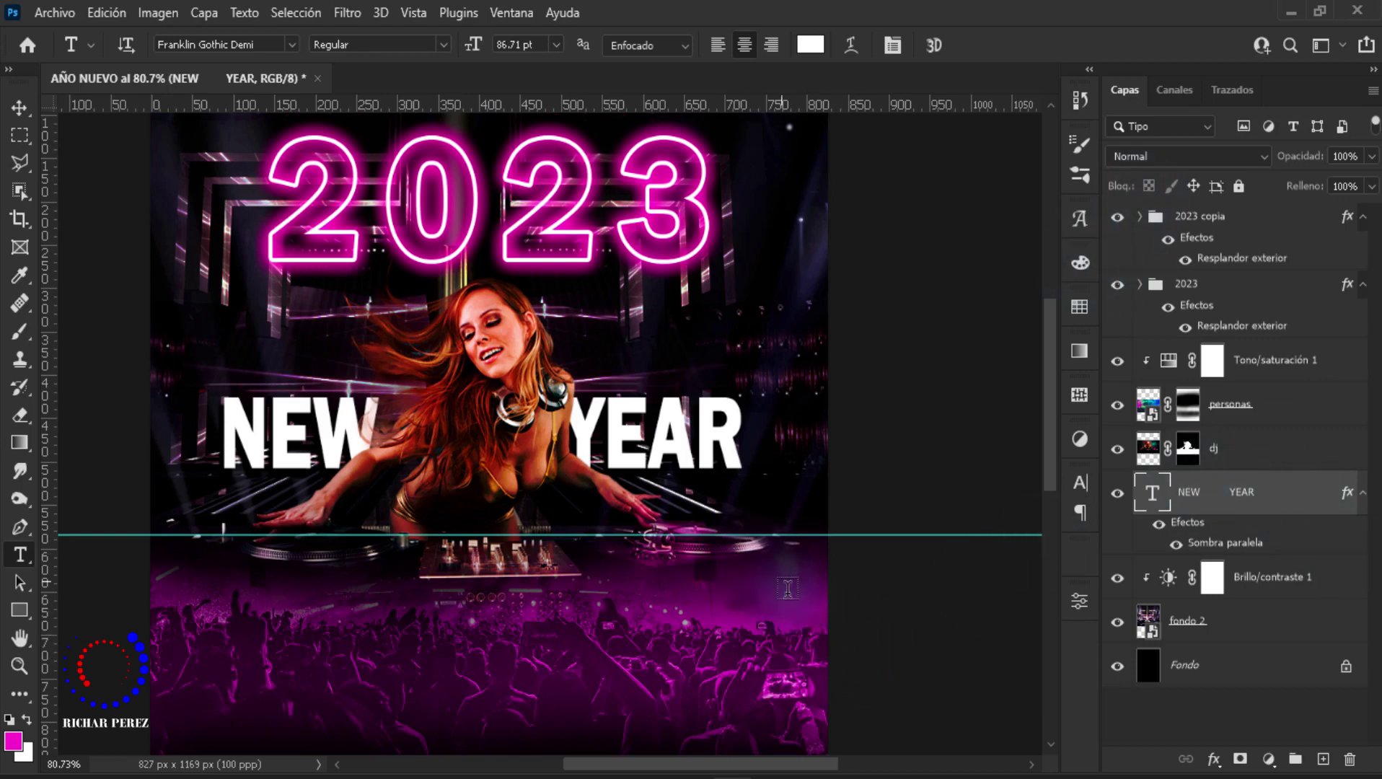
# Step: Place the pink glitter image as an embedded element, scaled and stretched over the NEW YEAR area
pyautogui.click(62, 13)
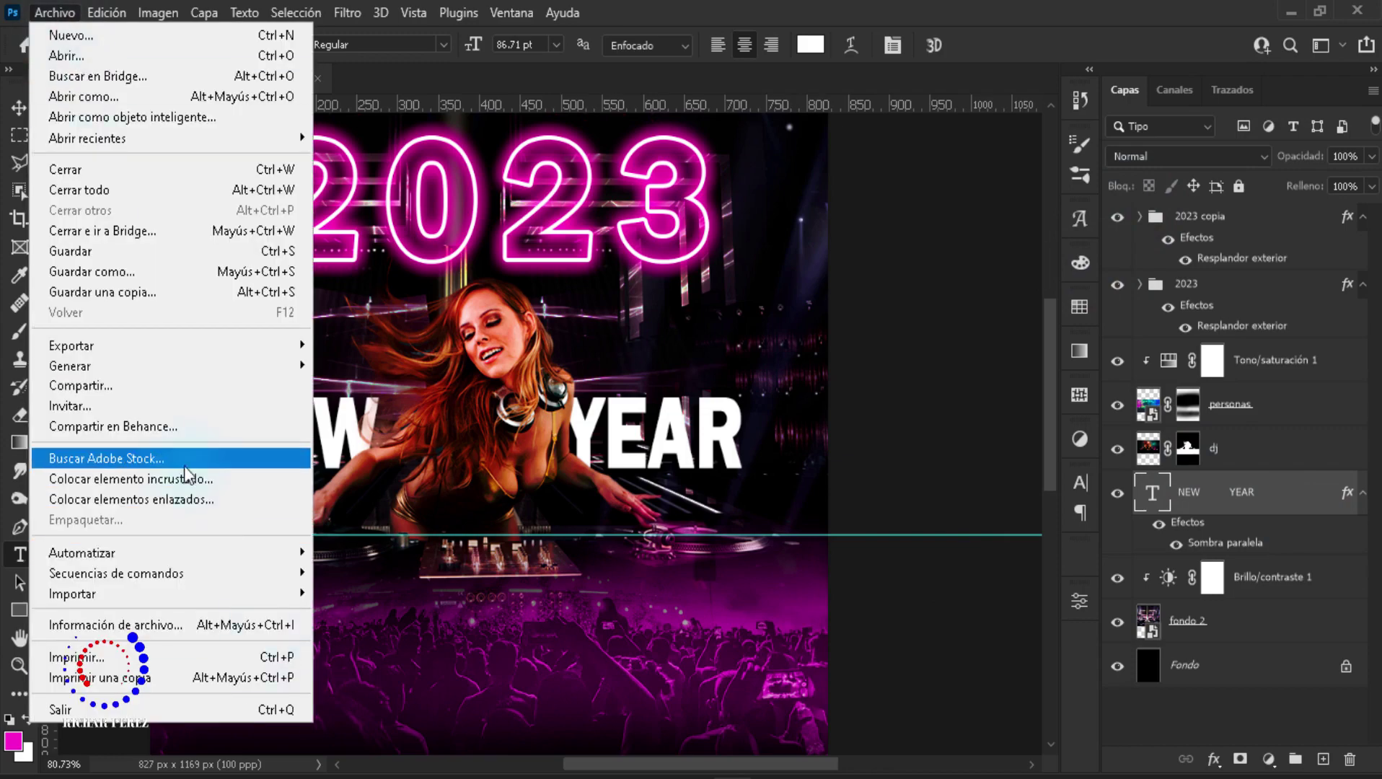
pyautogui.click(184, 478)
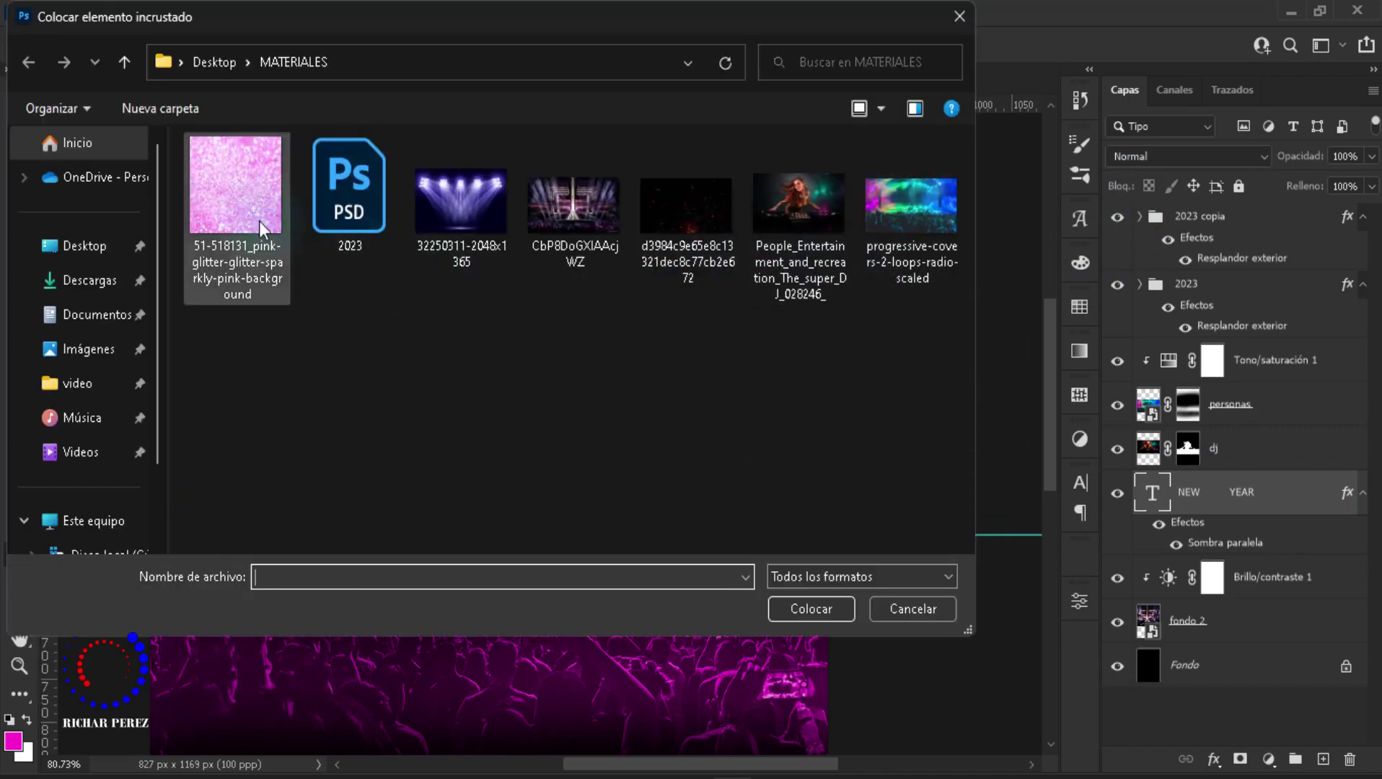
pyautogui.click(259, 221)
pyautogui.click(812, 610)
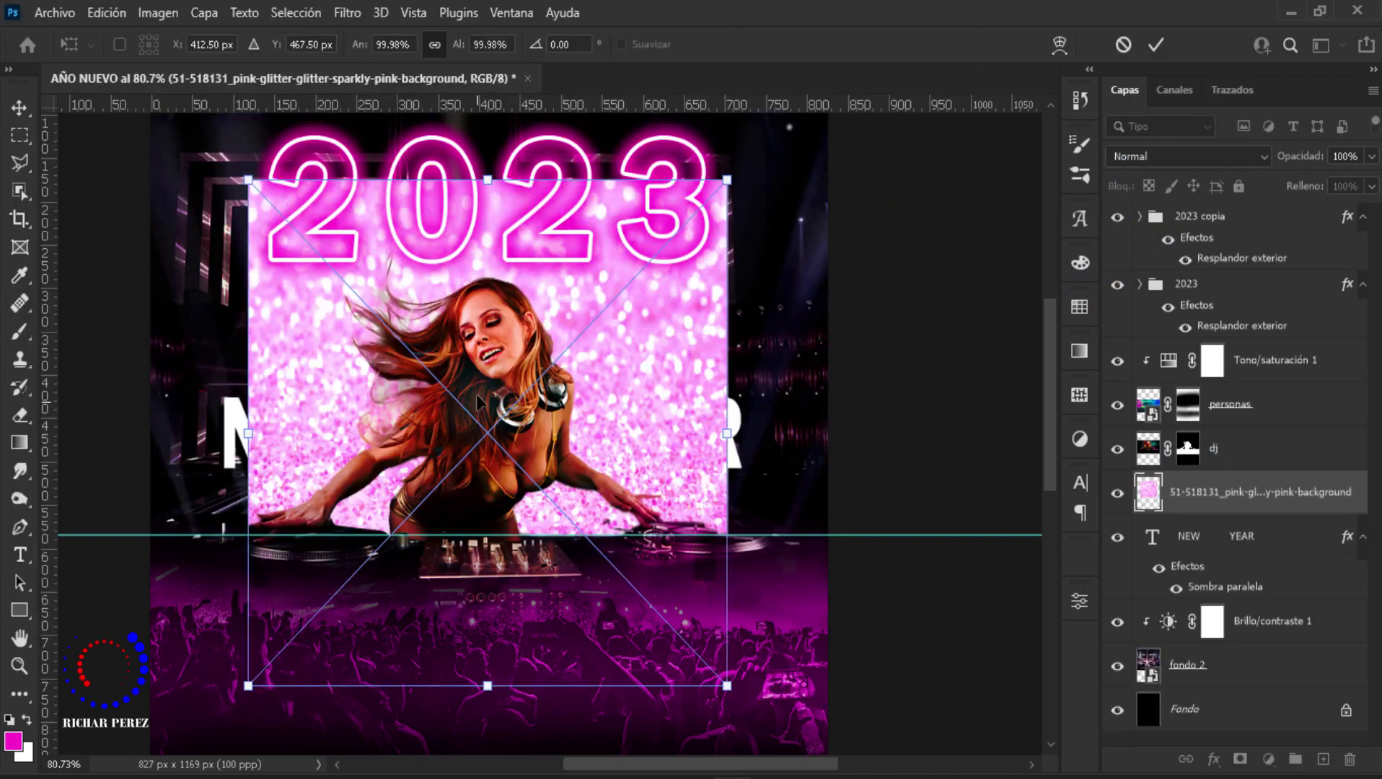
pyautogui.moveTo(479, 182); pyautogui.dragTo(478, 294)
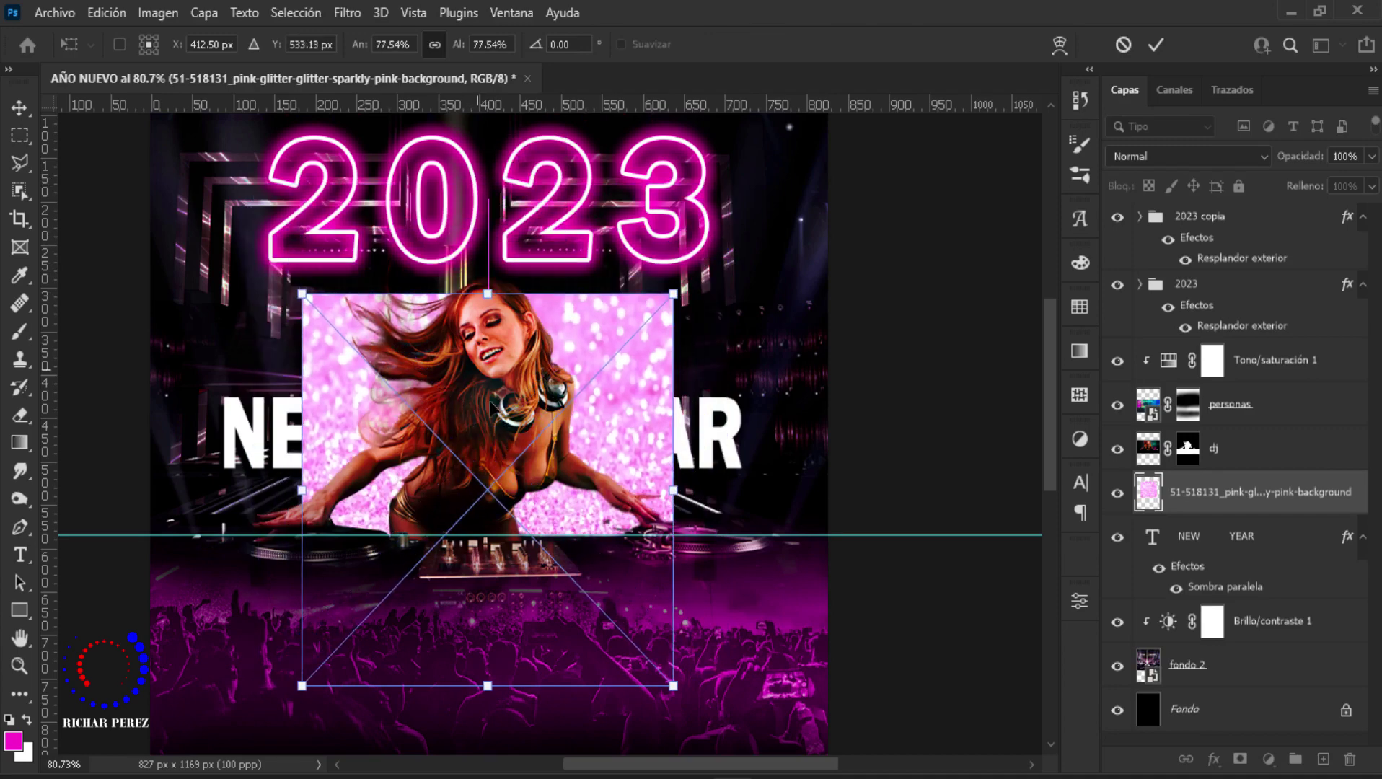
pyautogui.moveTo(509, 421); pyautogui.dragTo(407, 344)
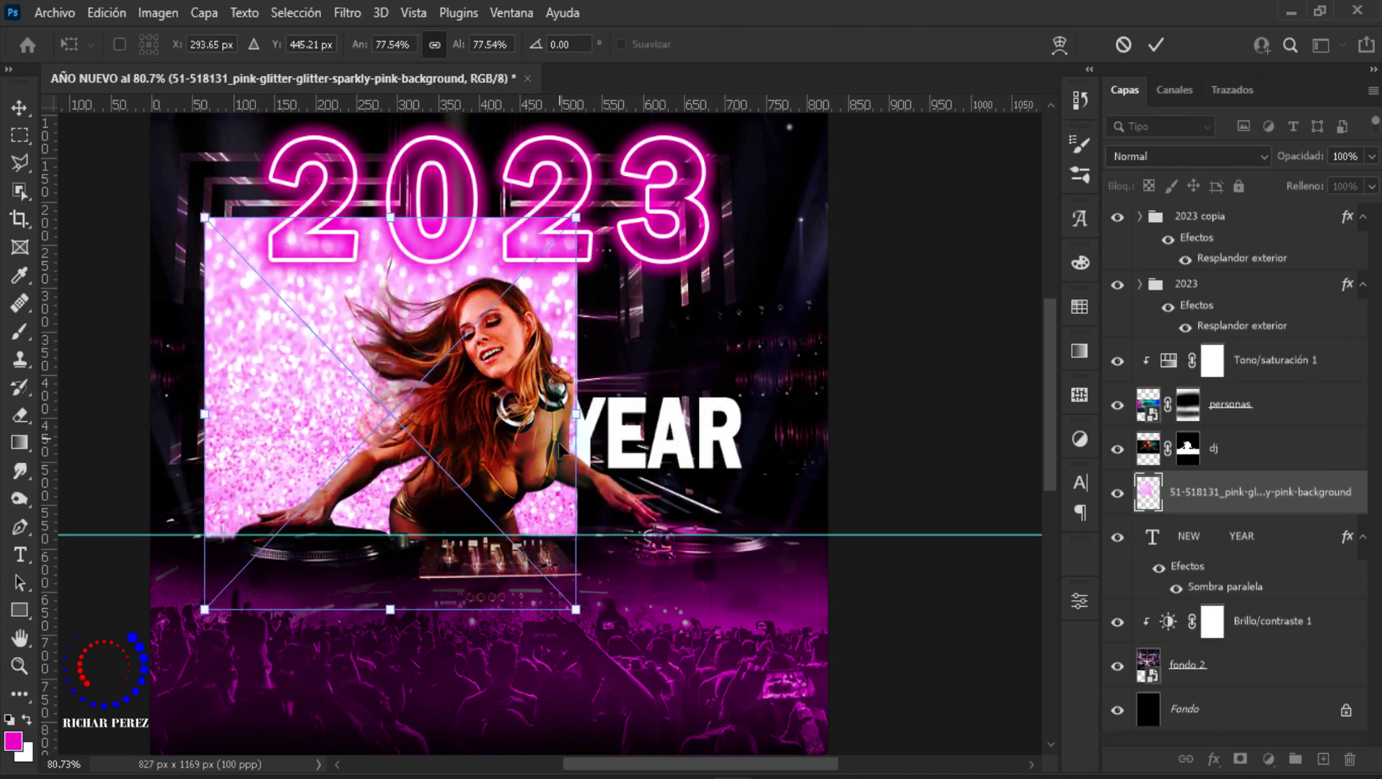
pyautogui.moveTo(577, 413)
pyautogui.mouseDown()
pyautogui.moveTo(828, 414)
pyautogui.moveTo(746, 422)
pyautogui.mouseUp()
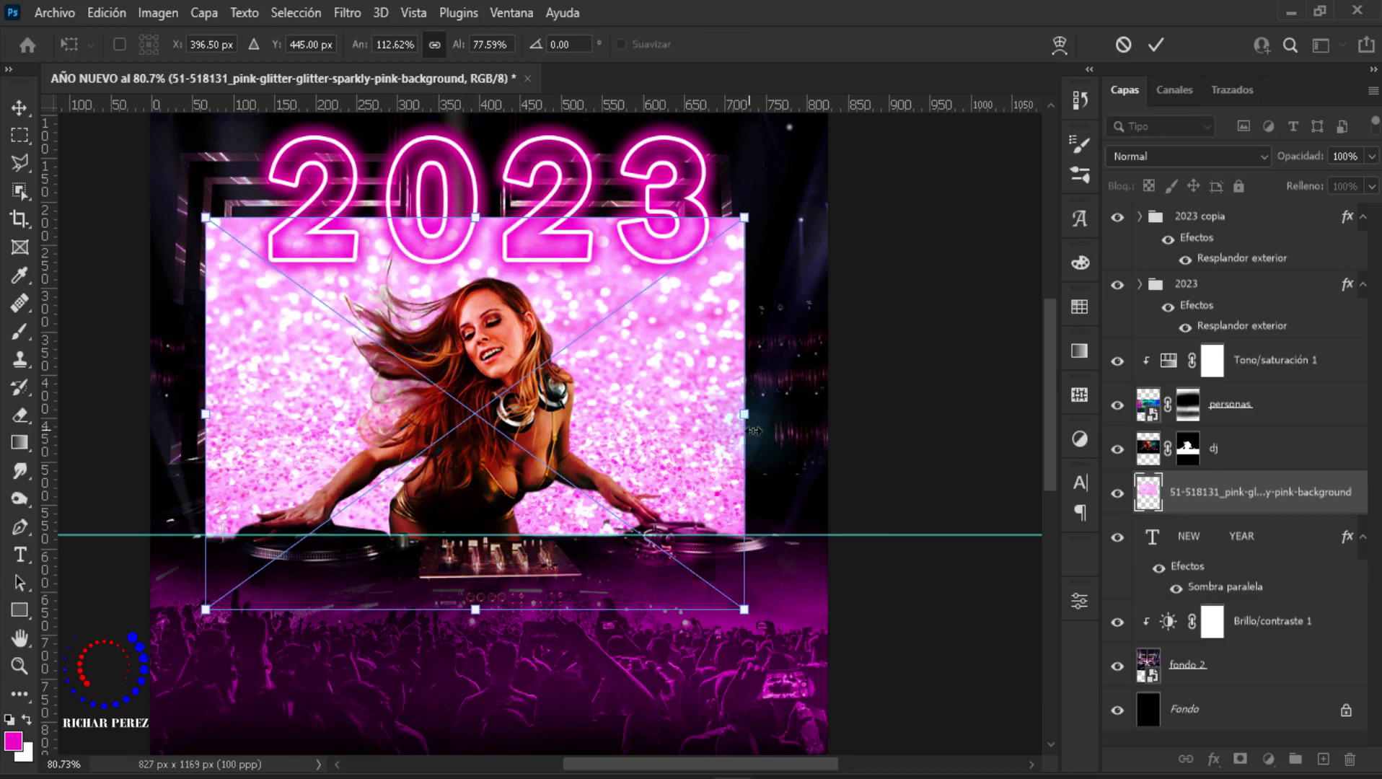
pyautogui.press('Return')
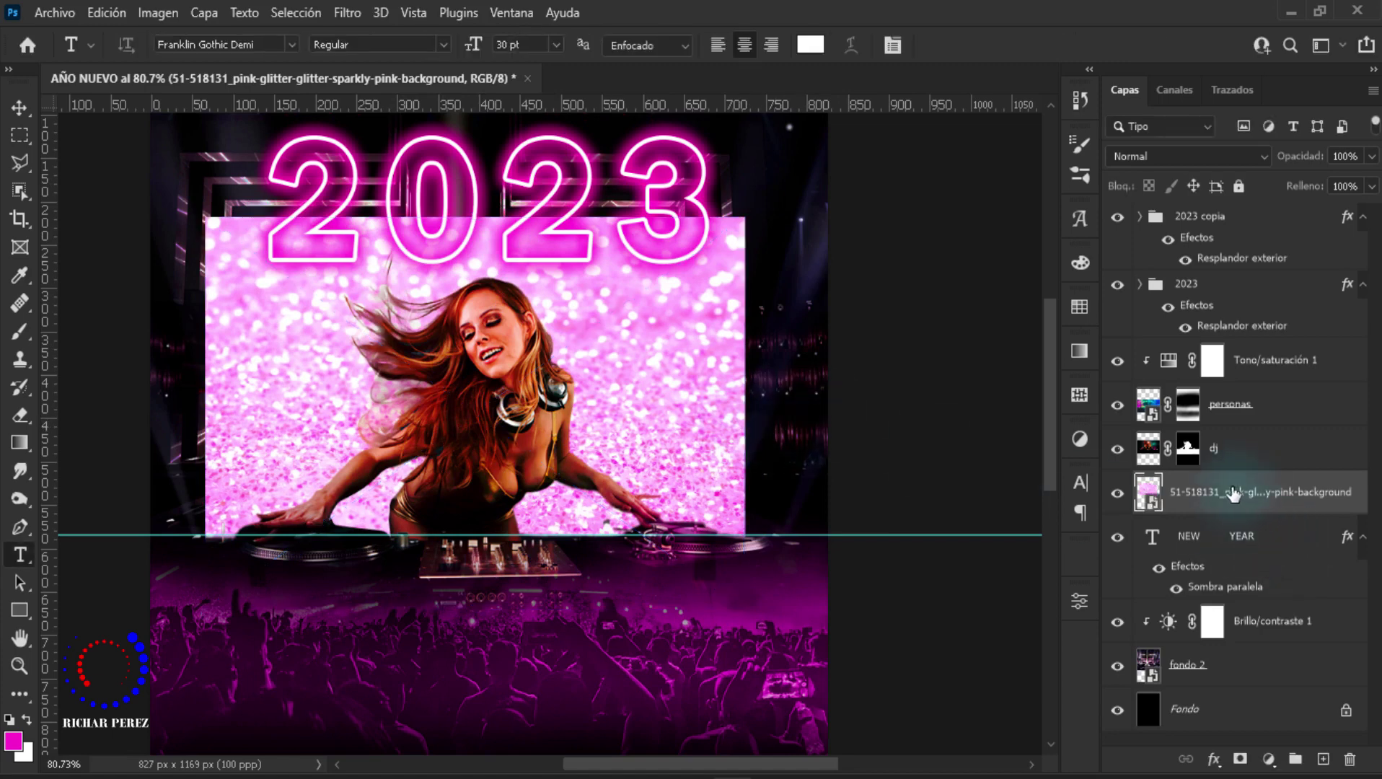
# Step: Rename the glitter layer to TEXTURA
pyautogui.doubleClick(1233, 492)
pyautogui.write('TEXTURA')
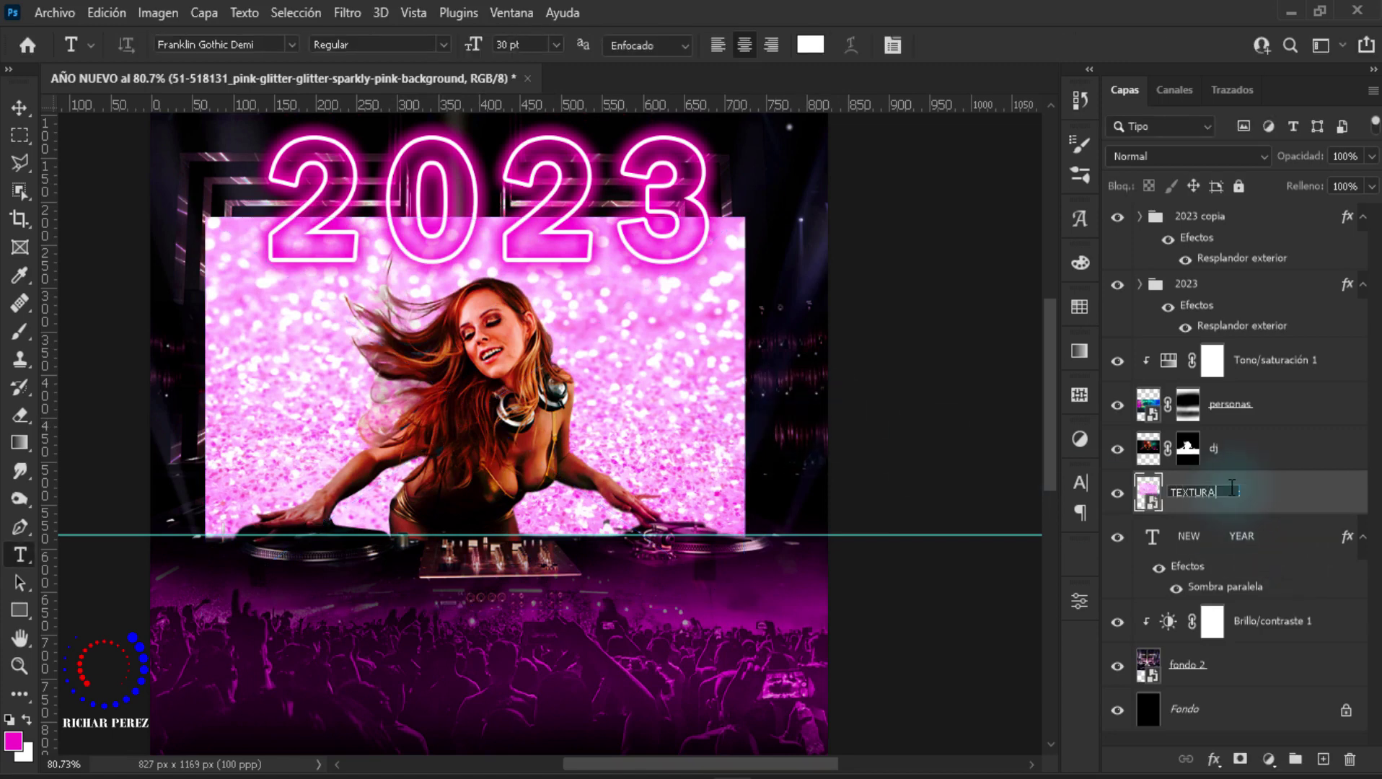
pyautogui.press('Return')
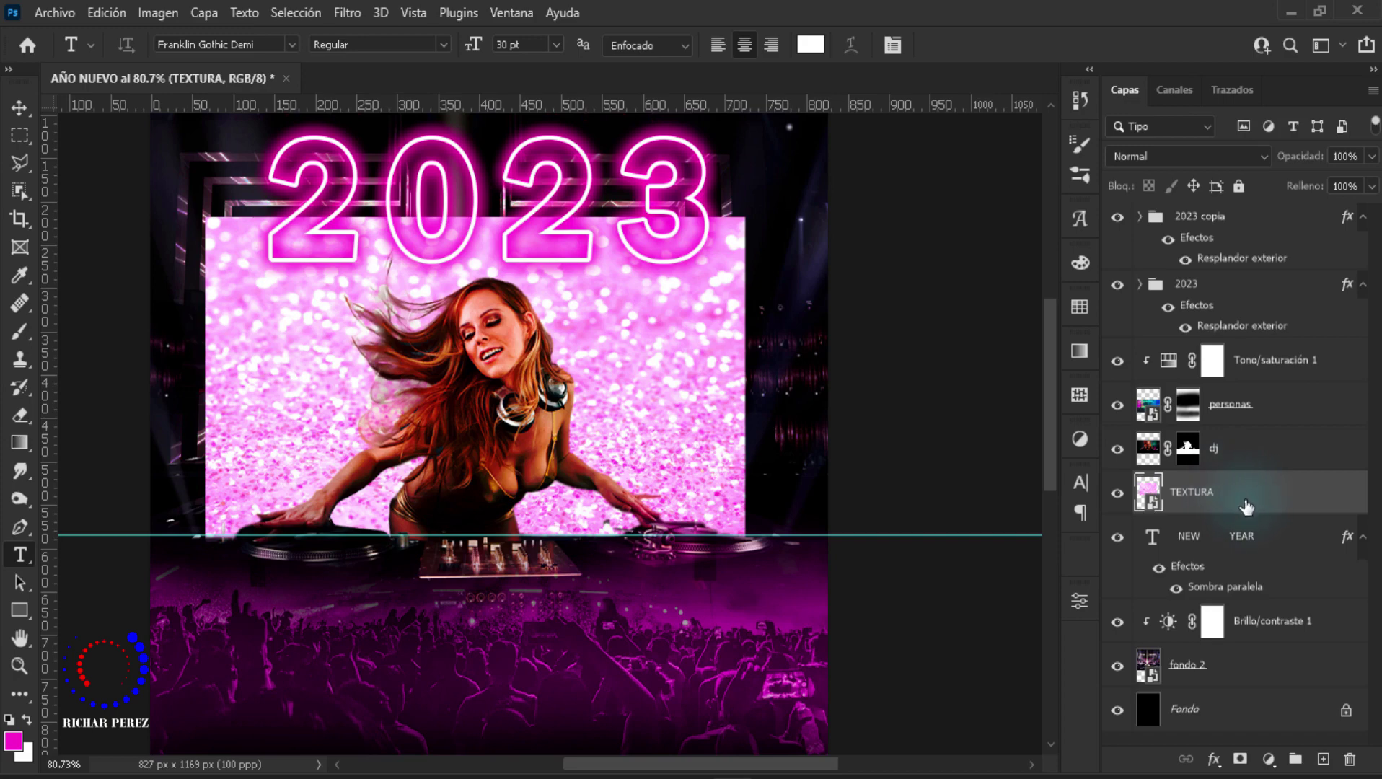
# Step: Make TEXTURA a clipping mask on the NEW YEAR text so only the letters sparkle pink
pyautogui.rightClick(1252, 493)
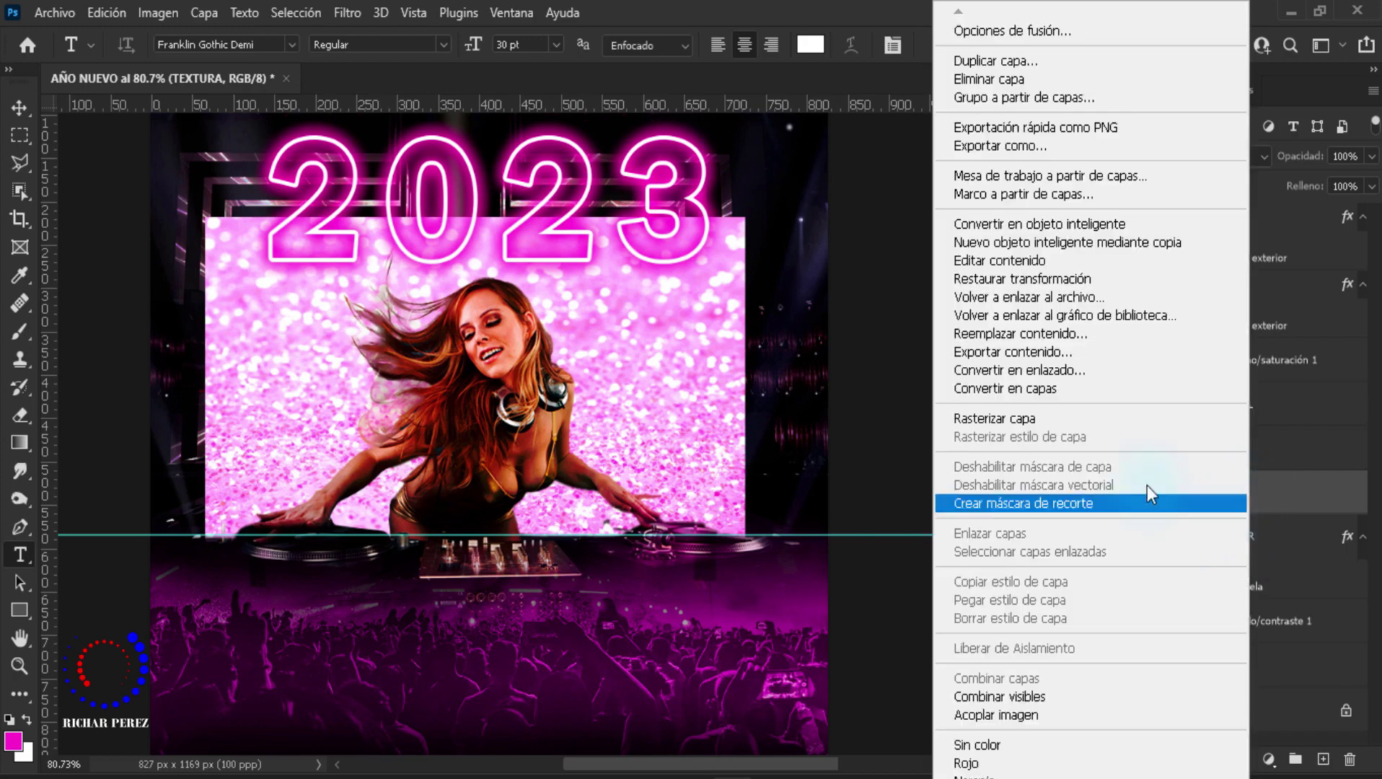
pyautogui.click(1059, 503)
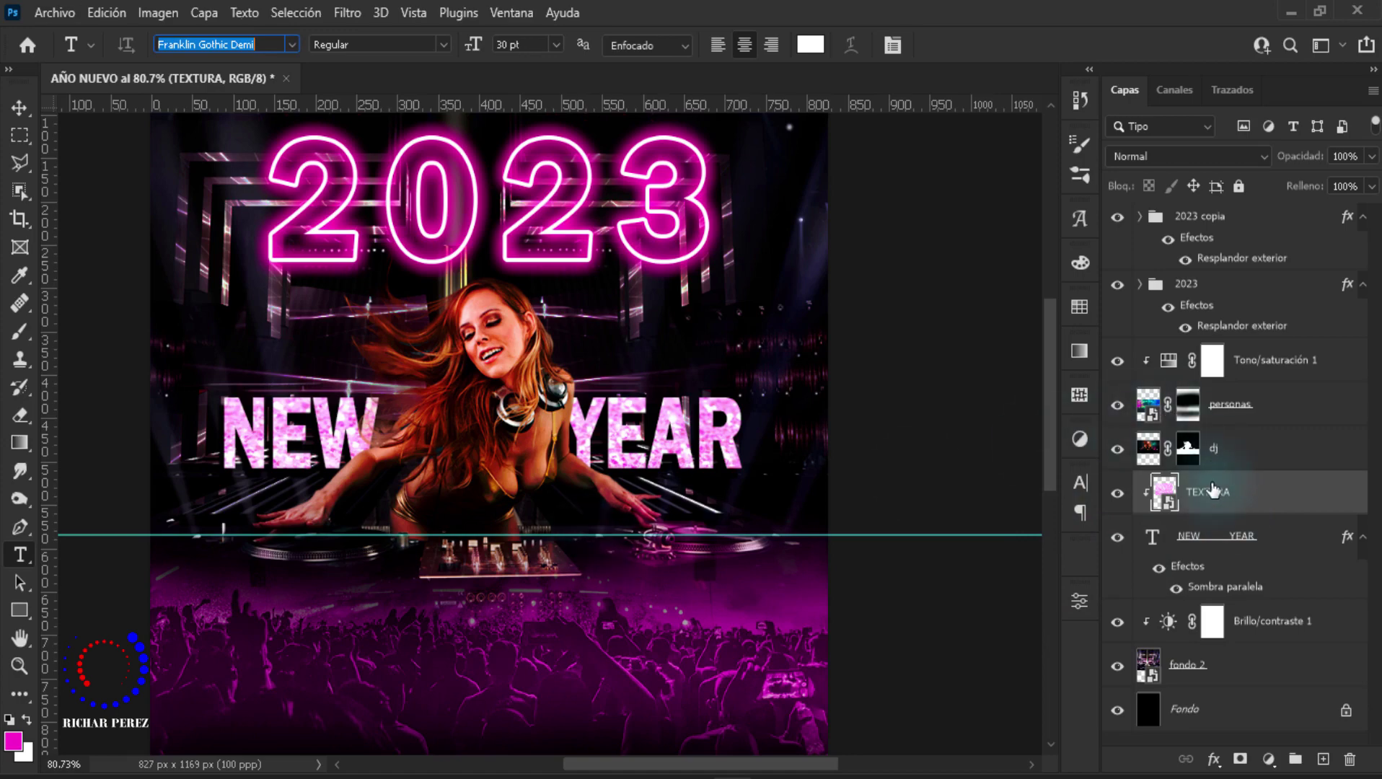
pyautogui.click(17, 110)
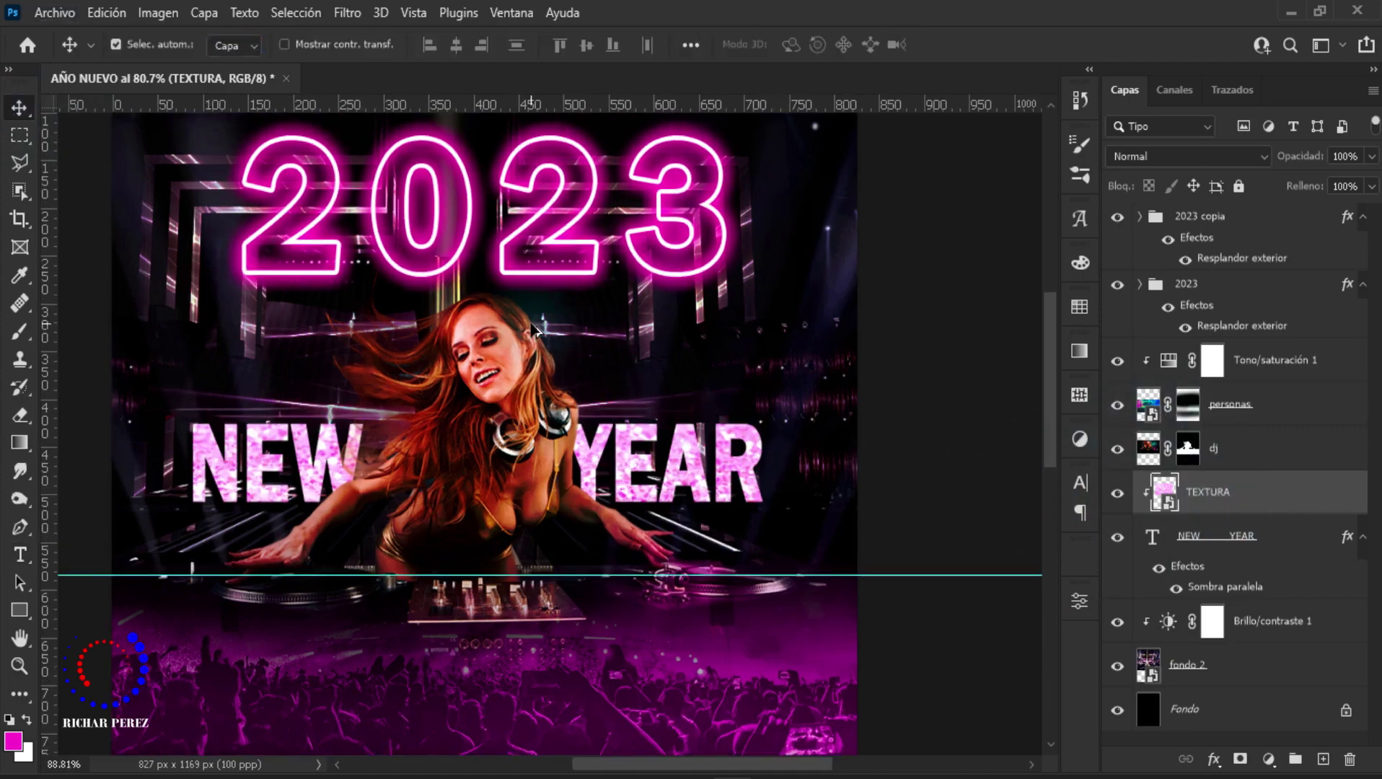
pyautogui.scroll(-5, 577, 412)
pyautogui.scroll(1, 661, 433)
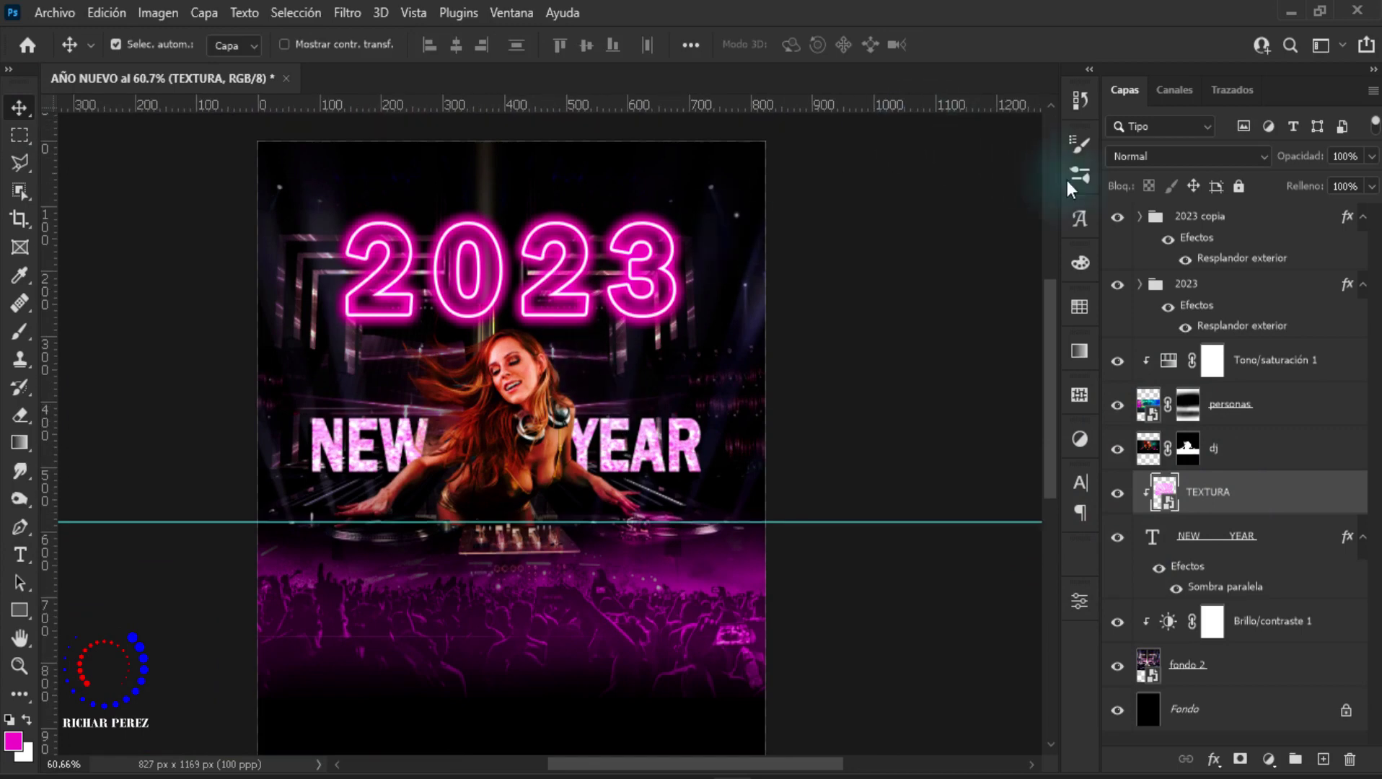
pyautogui.click(1228, 218)
# Step: Place the stage-lights image at the top of the flyer, widened past the left edge
pyautogui.hotkey('alt', 'a')
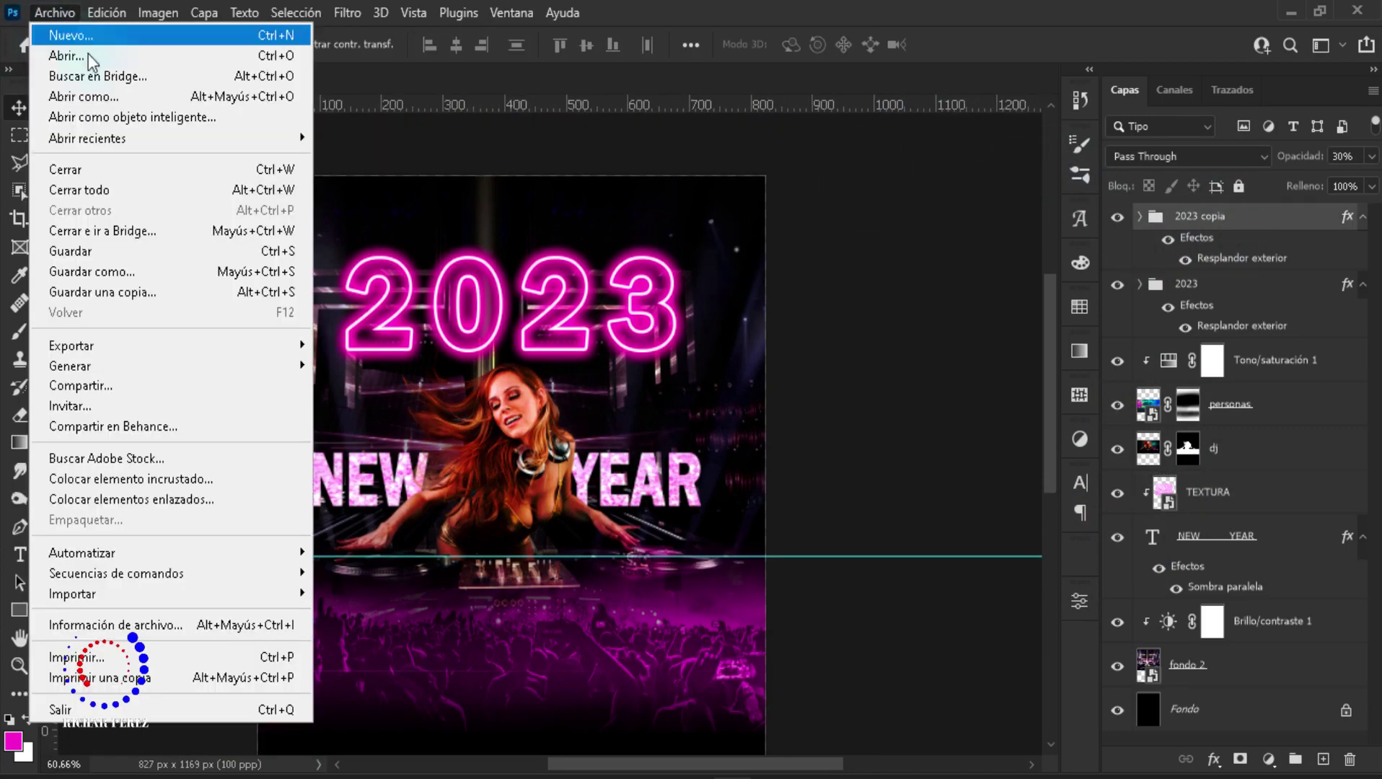
pyautogui.press('Escape')
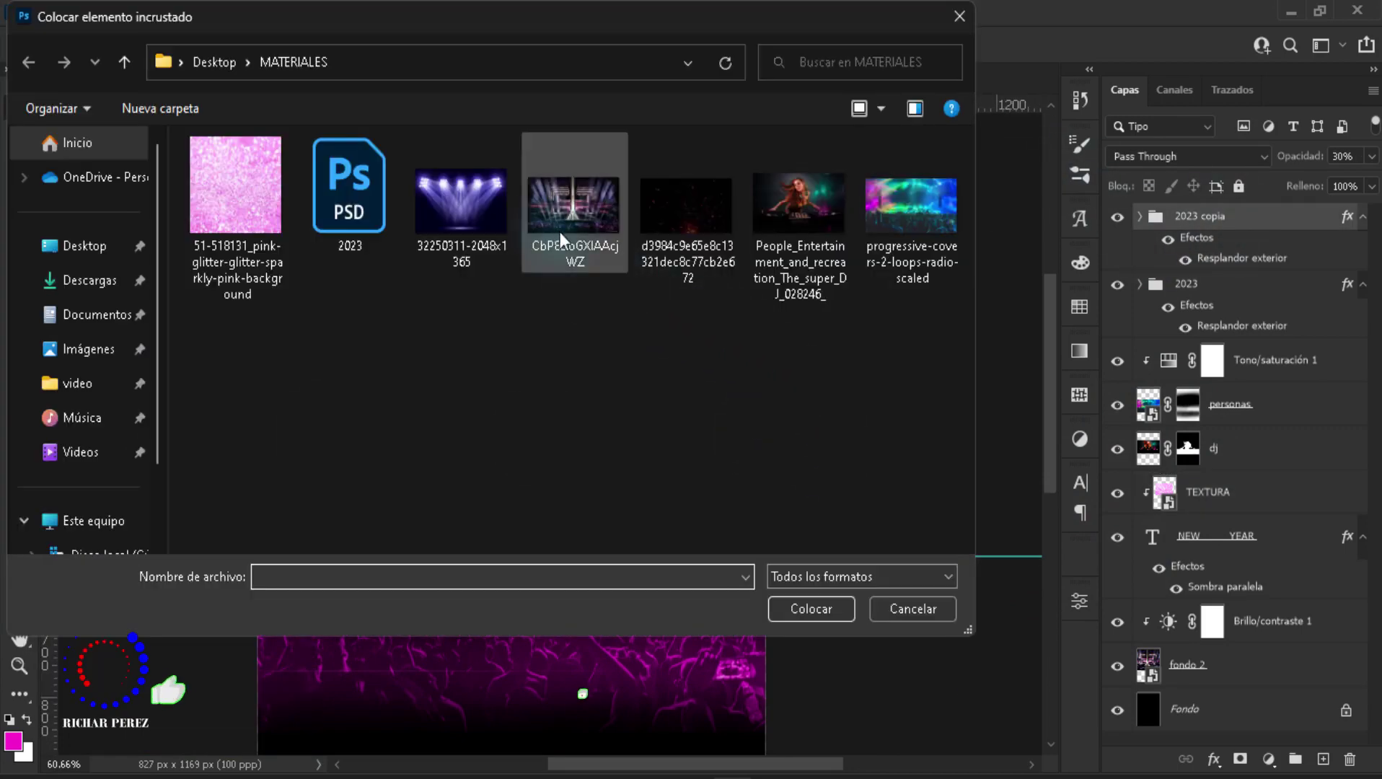
pyautogui.click(462, 217)
pyautogui.click(826, 611)
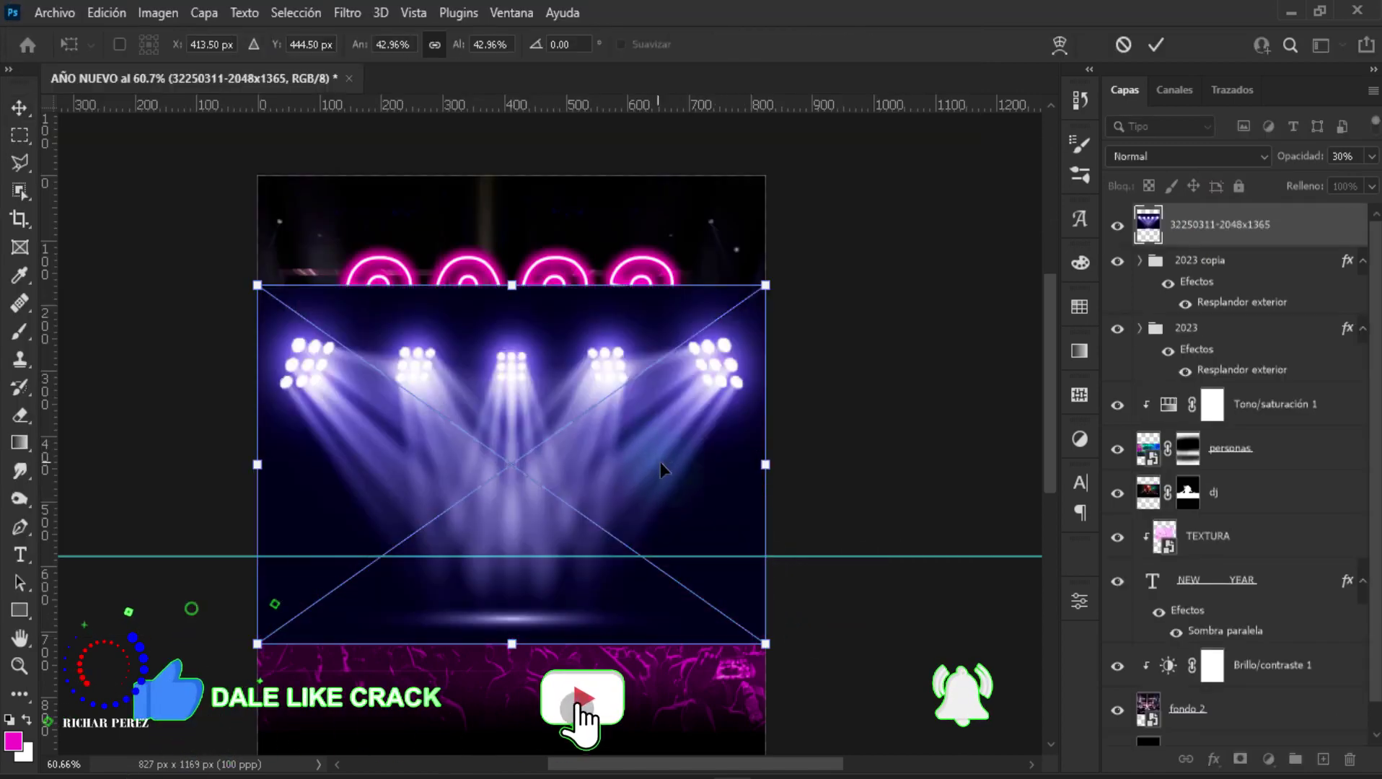
pyautogui.moveTo(660, 462); pyautogui.dragTo(654, 329)
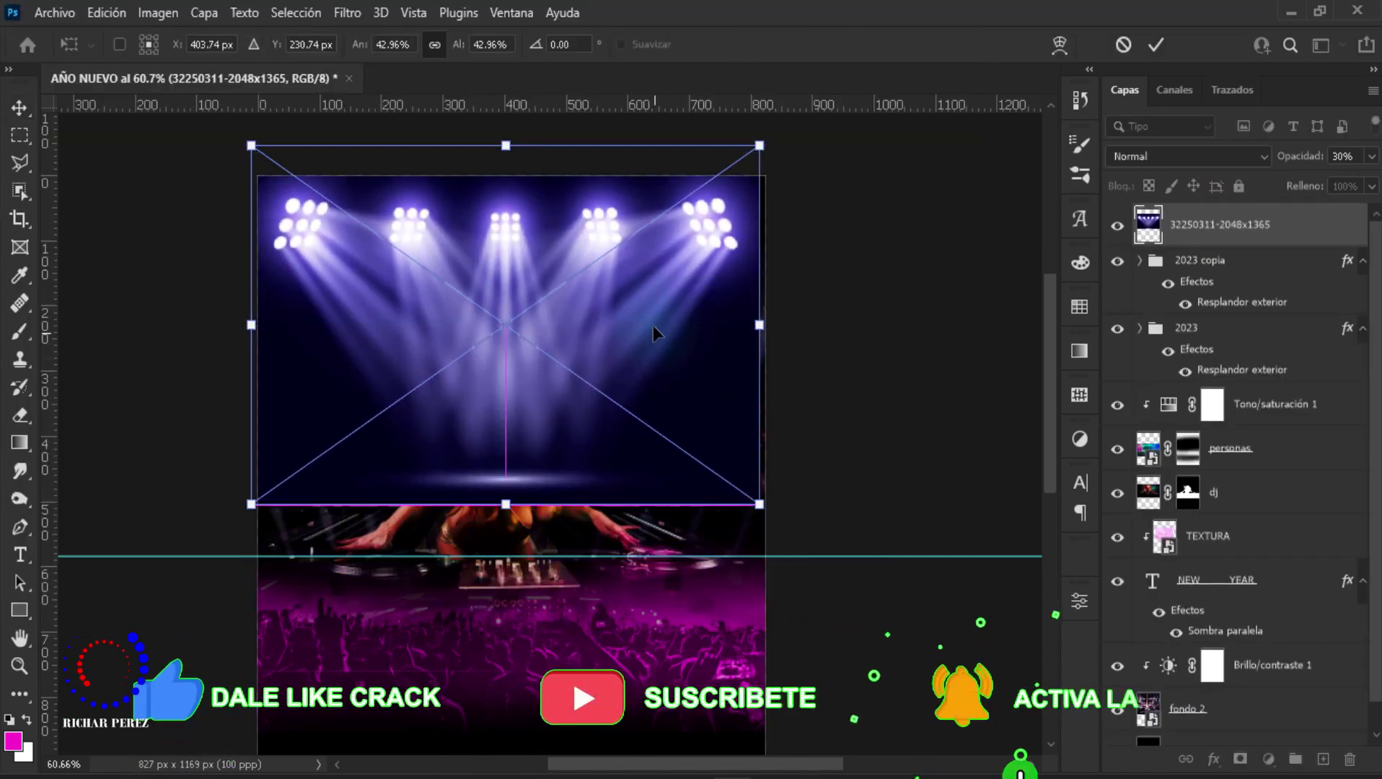
pyautogui.moveTo(769, 323); pyautogui.dragTo(795, 324)
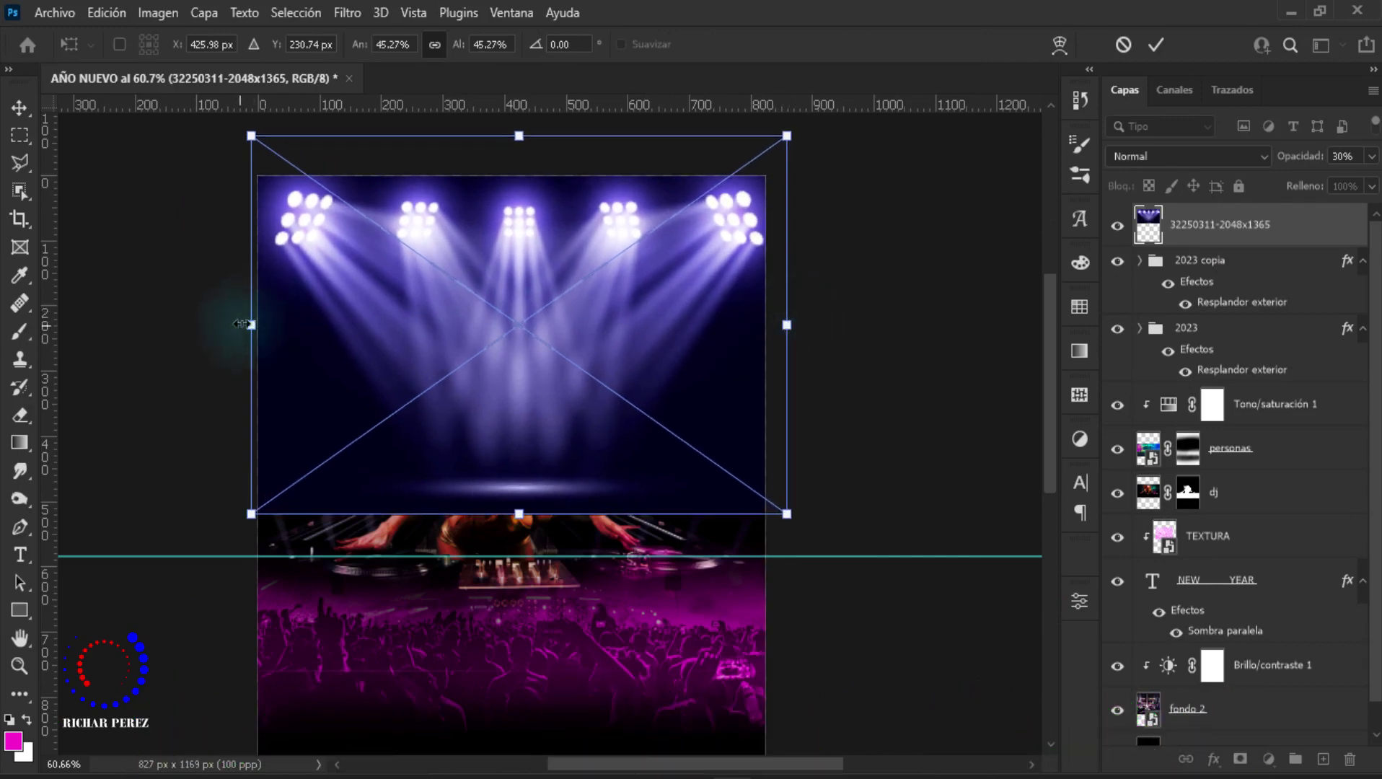
pyautogui.moveTo(252, 325); pyautogui.dragTo(235, 323)
# Step: Nudge the stage lights upward, commit the placement and name the layer LUCES
pyautogui.press('Up')
pyautogui.press('Up')
pyautogui.press('Up')
pyautogui.press('Up')
pyautogui.press('Up')
pyautogui.press('Up')
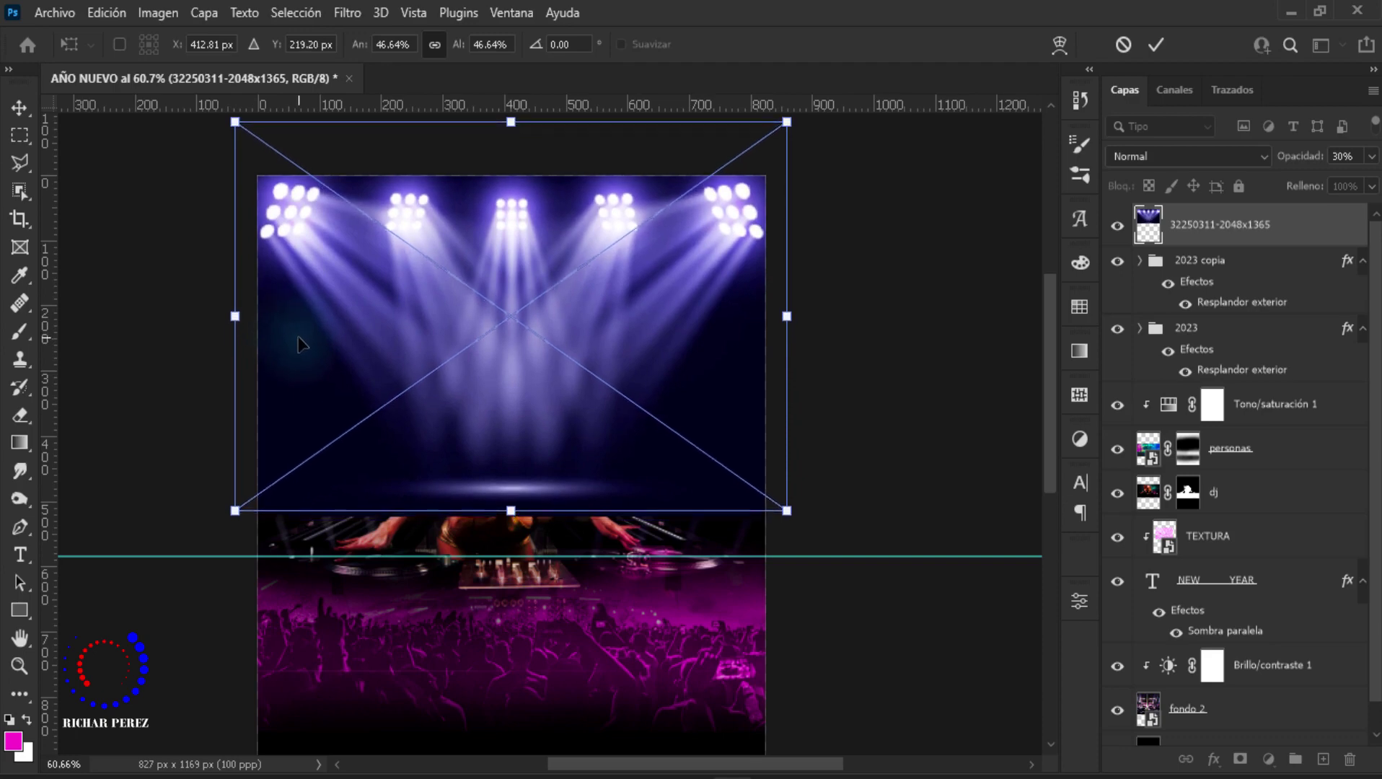
pyautogui.press('Up')
pyautogui.press('Up')
pyautogui.press('Up')
pyautogui.press('Return')
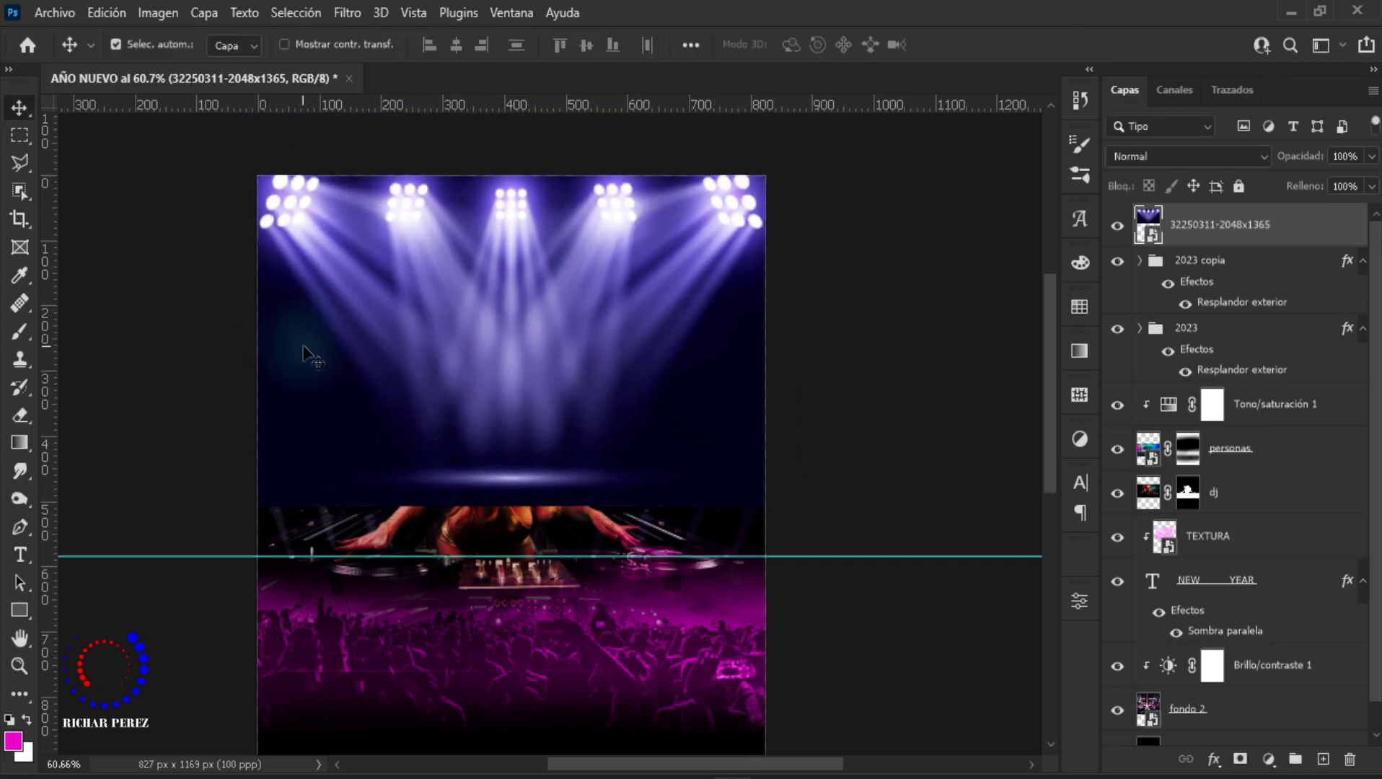
pyautogui.doubleClick(1199, 223)
pyautogui.write('LUCE')
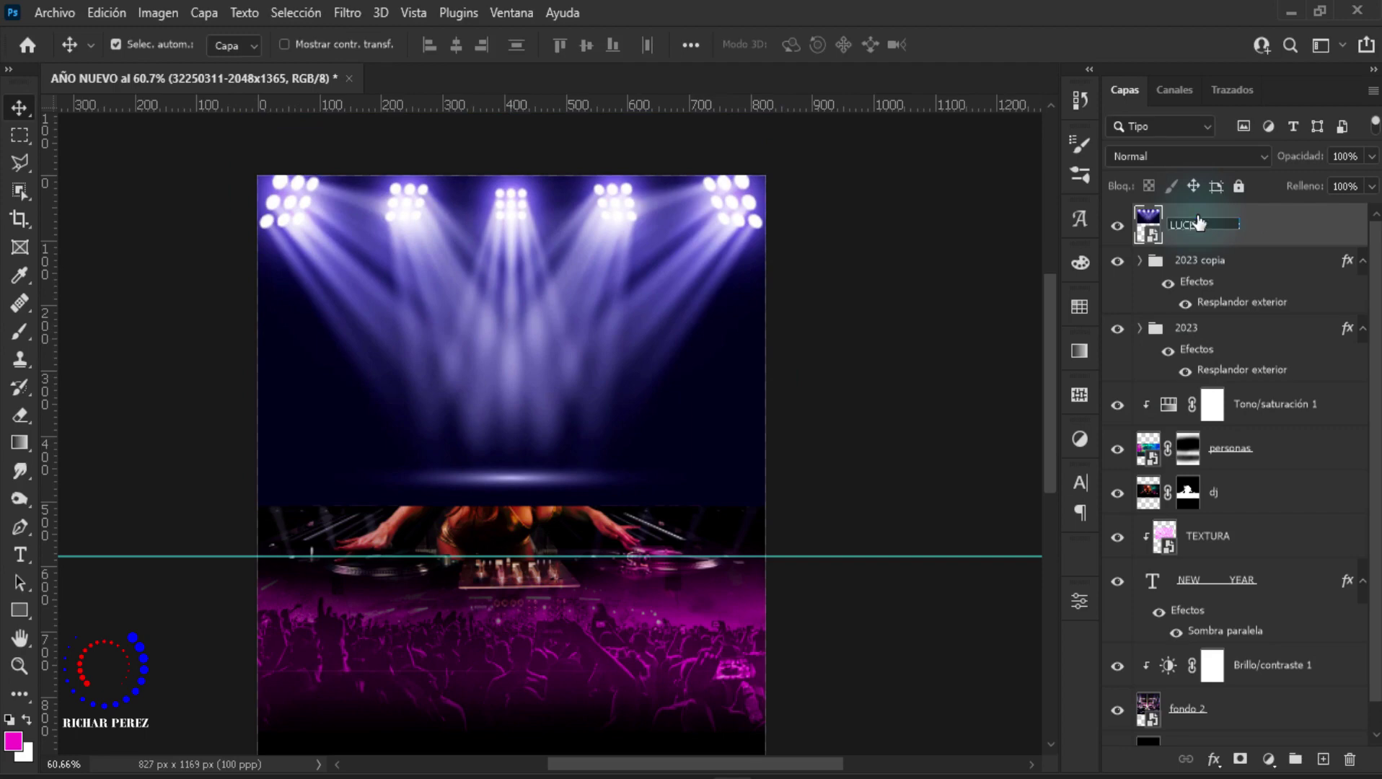
pyautogui.press('Return')
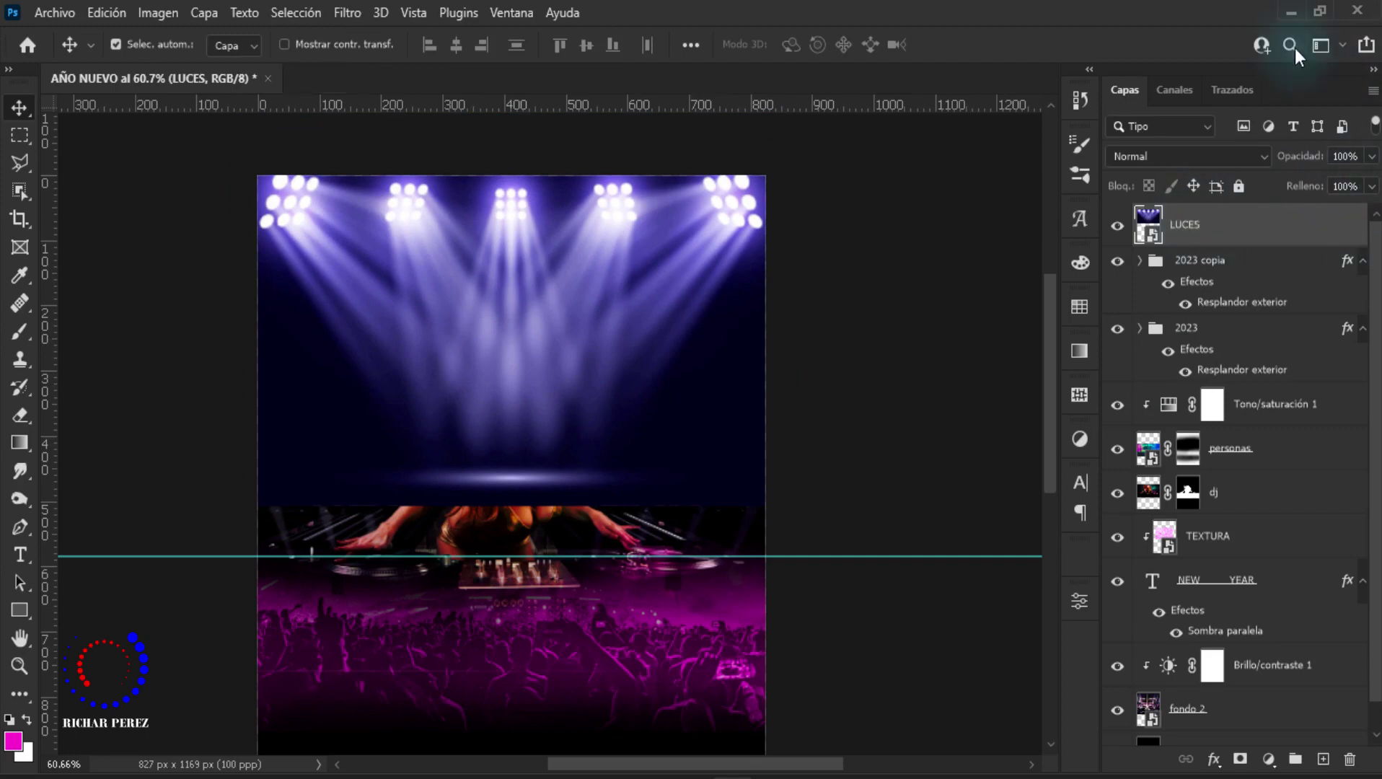
# Step: Switch the LUCES layer to Trama (Screen) blending with 50% opacity
pyautogui.click(1170, 158)
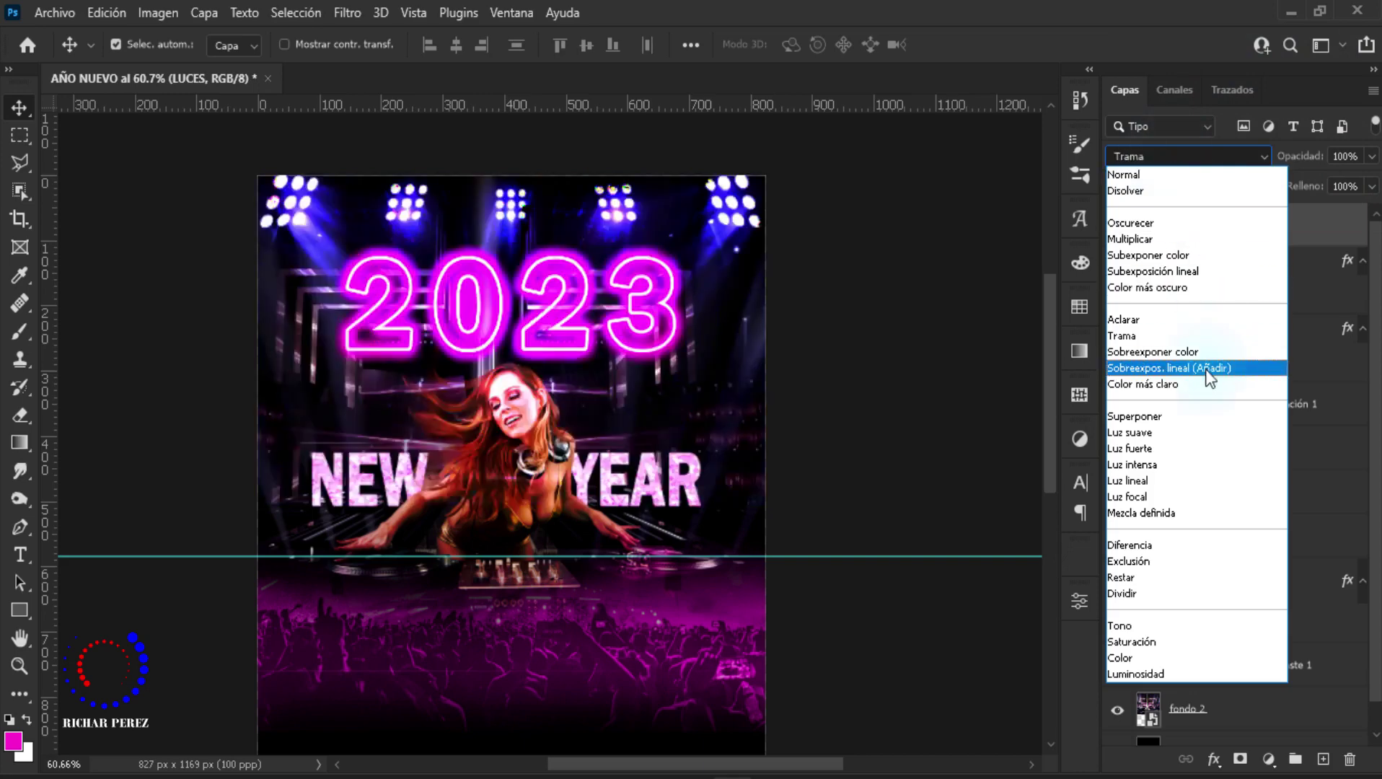
pyautogui.click(1165, 336)
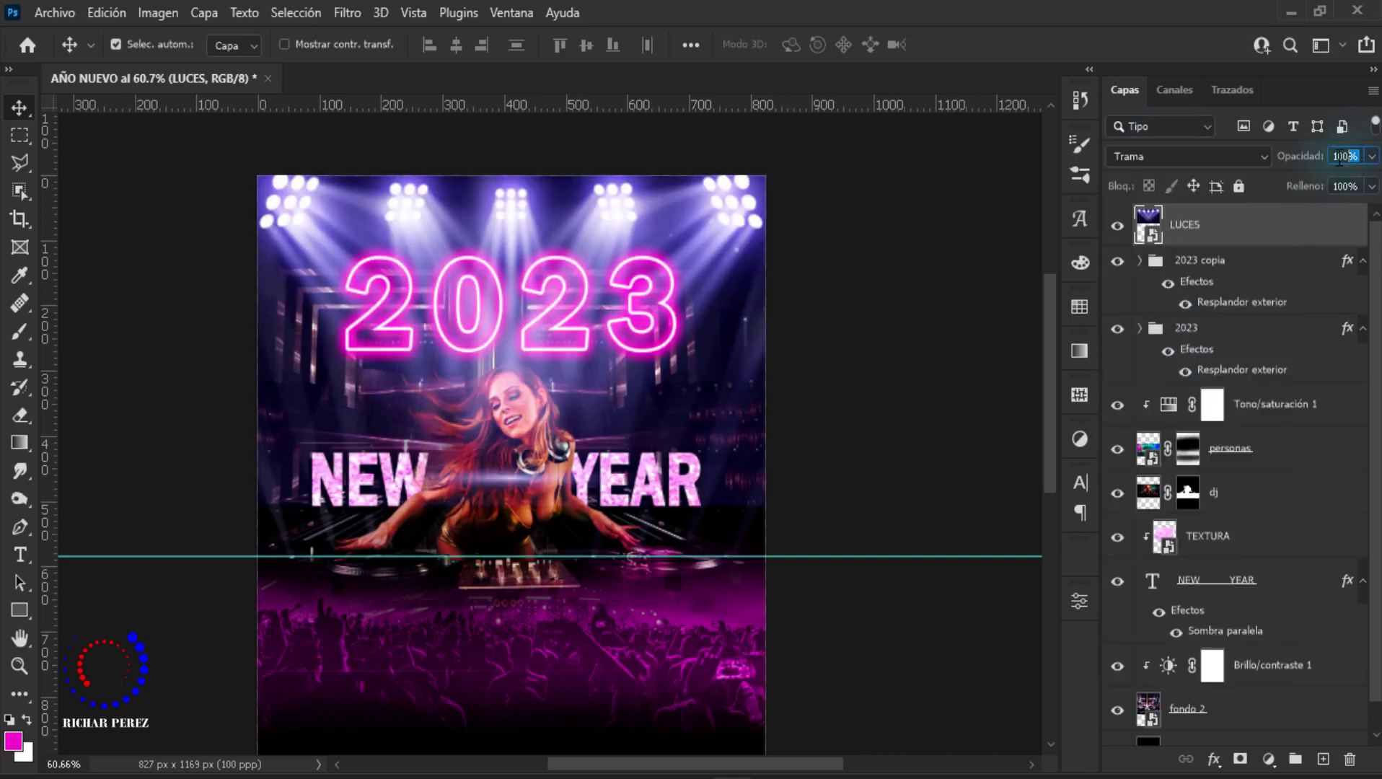
pyautogui.write('5')
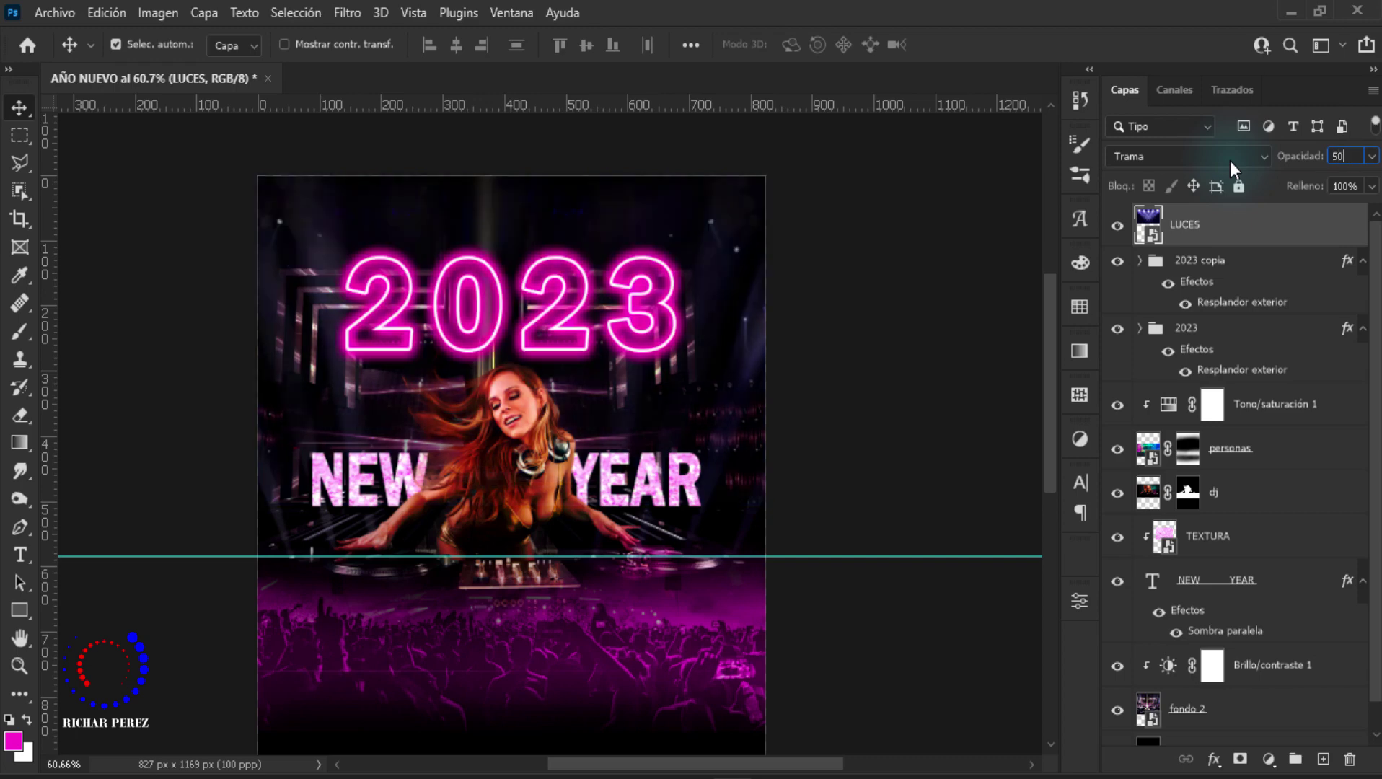
pyautogui.write('0')
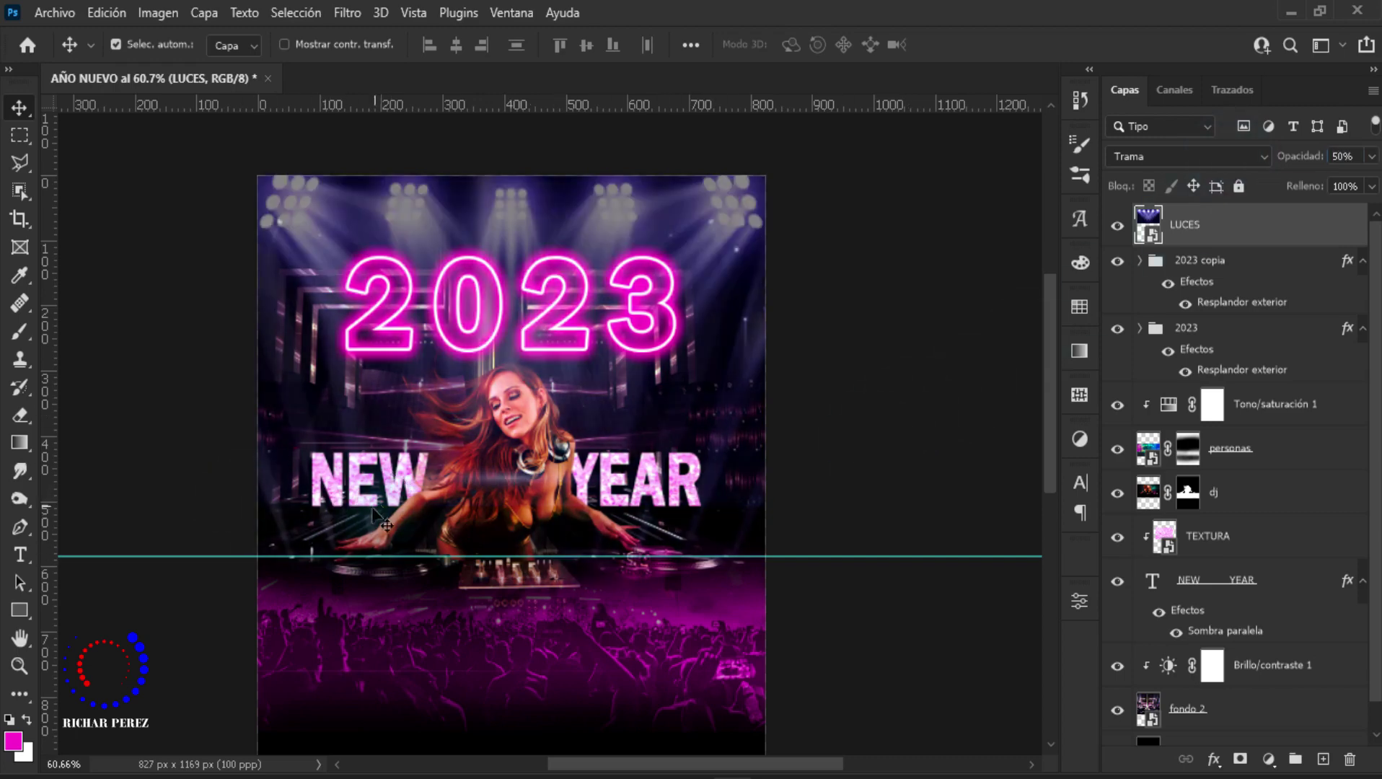
pyautogui.scroll(2, 454, 532)
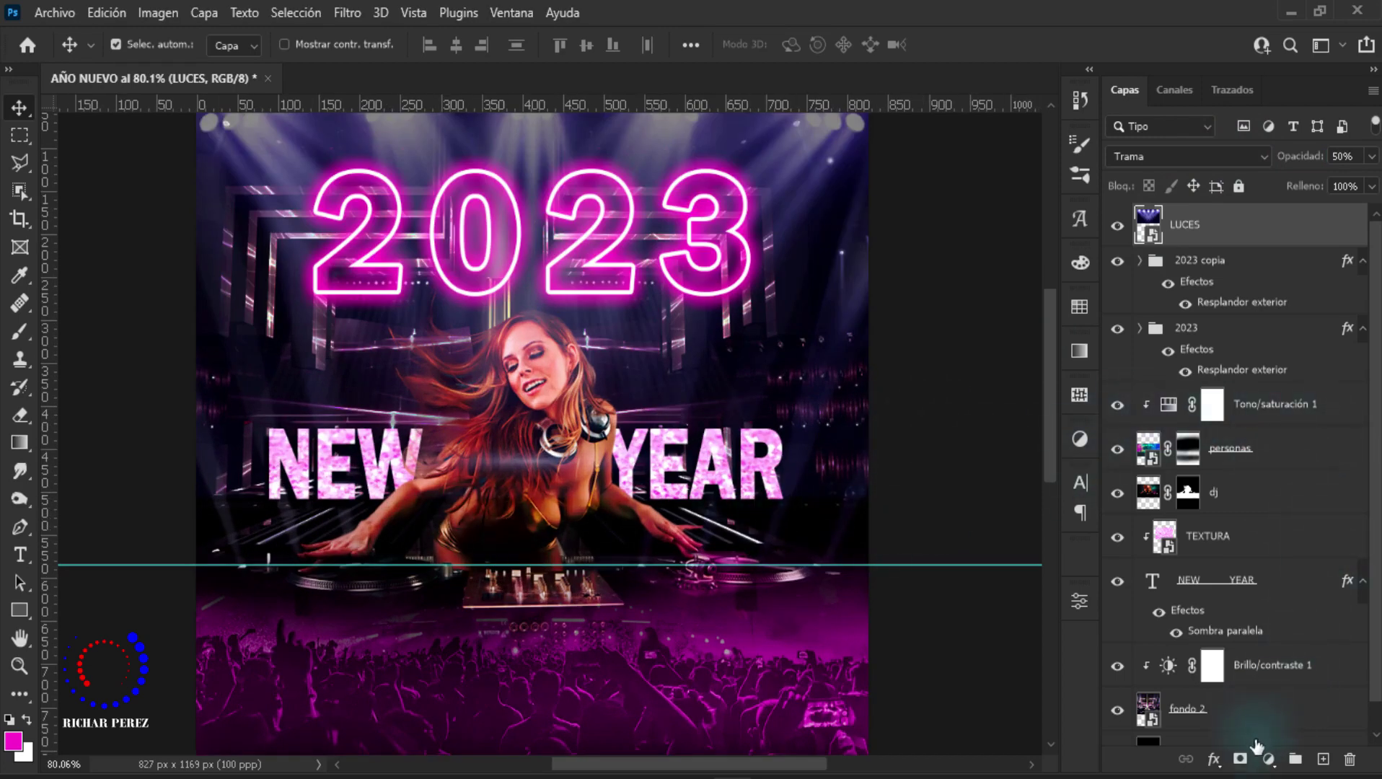
# Step: Add a layer mask to LUCES and brush out the lights over the mixer and crowd
pyautogui.click(1242, 762)
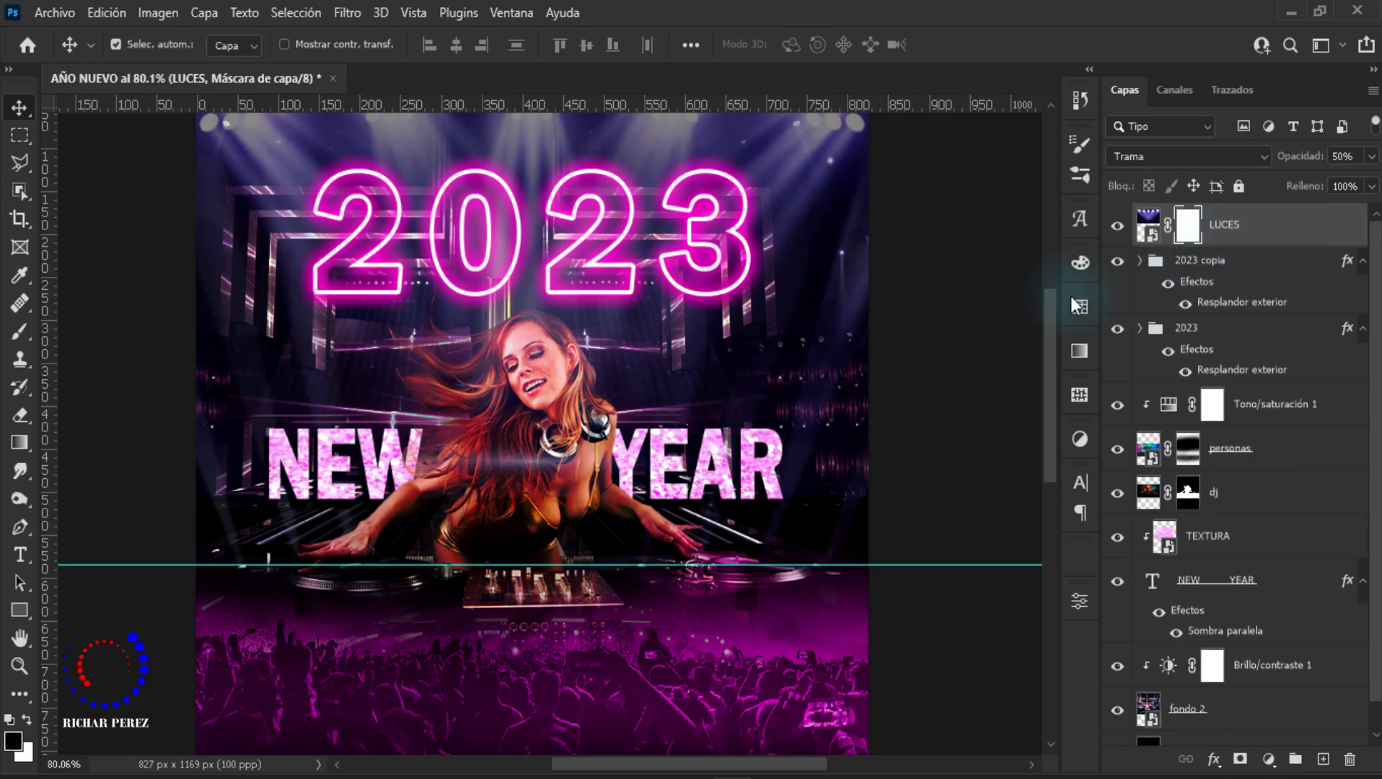
pyautogui.press('b')
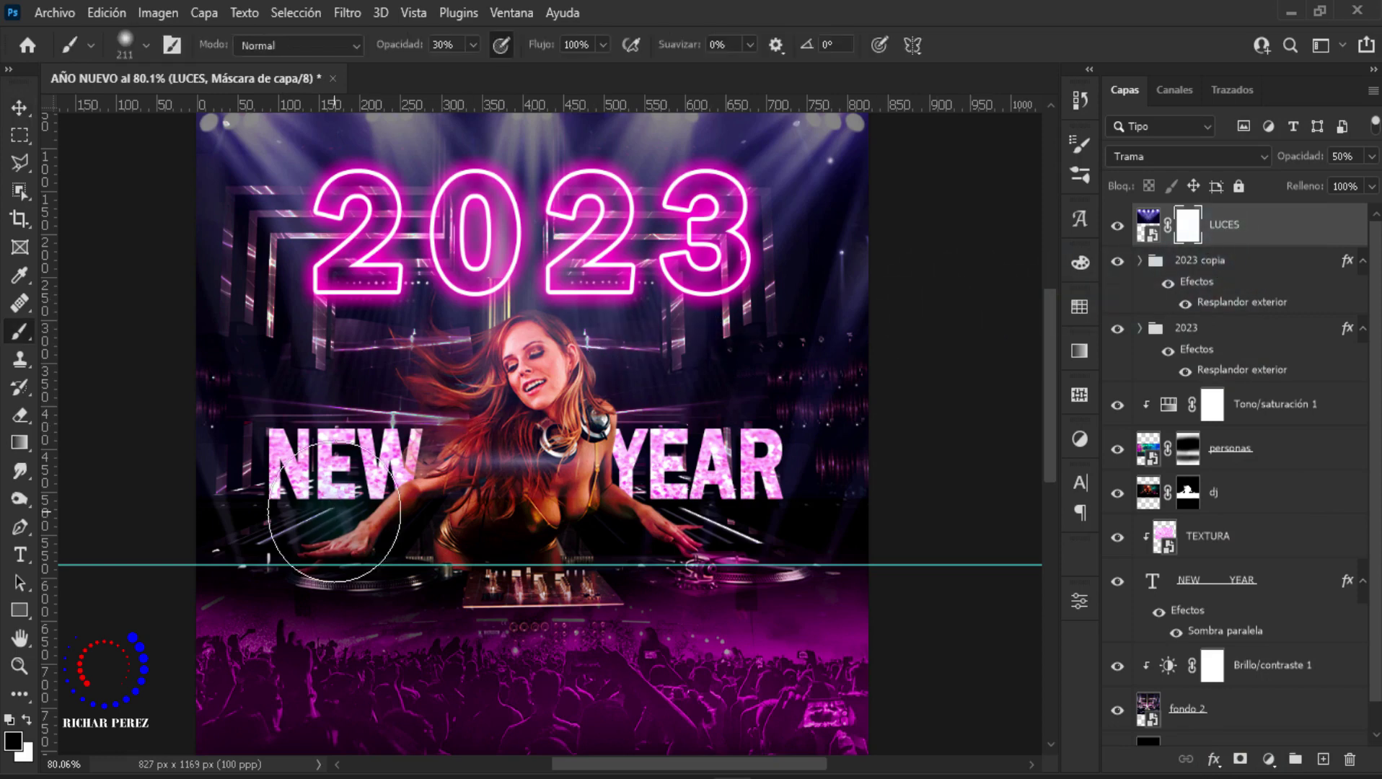
pyautogui.click(1115, 226)
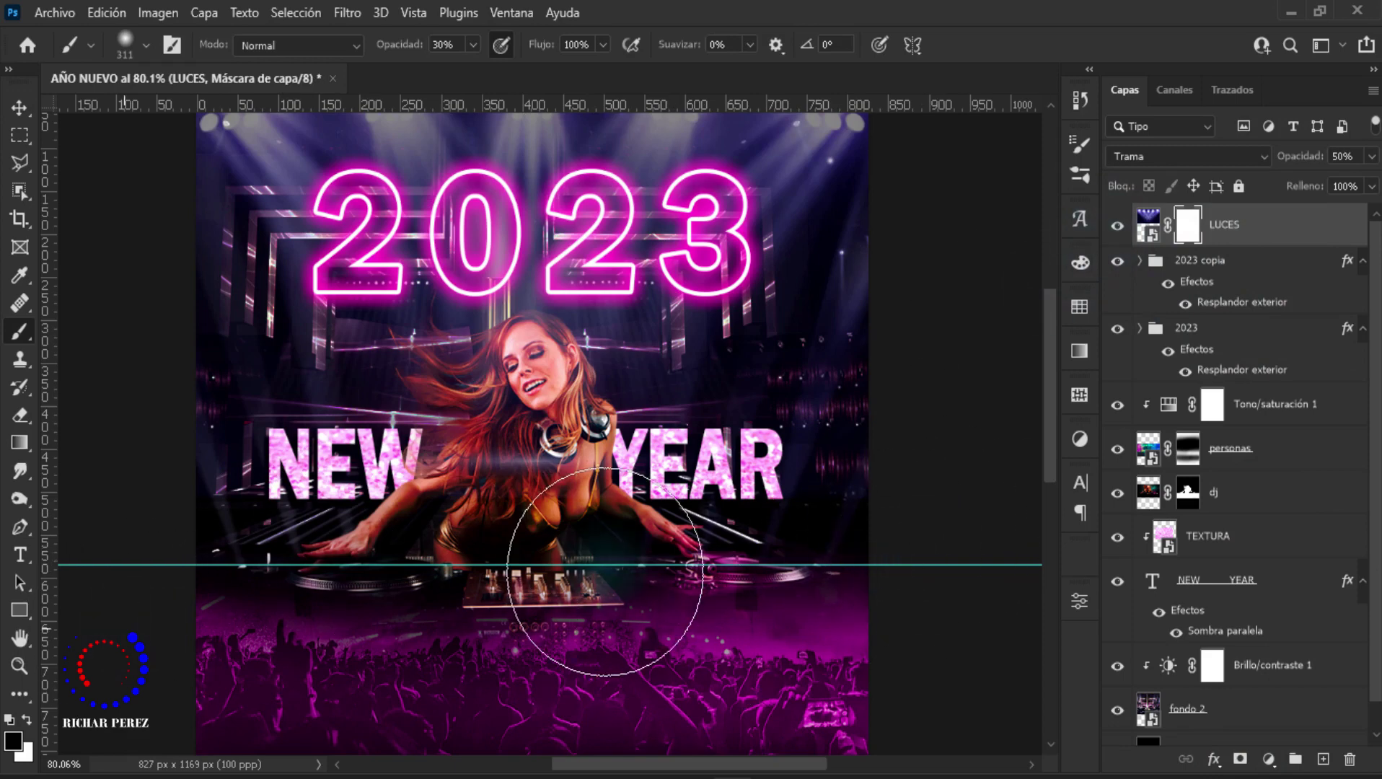
pyautogui.moveTo(321, 541)
pyautogui.mouseDown()
pyautogui.moveTo(540, 572)
pyautogui.moveTo(797, 572)
pyautogui.moveTo(526, 545)
pyautogui.moveTo(793, 531)
pyautogui.moveTo(715, 585)
pyautogui.moveTo(877, 542)
pyautogui.moveTo(236, 546)
pyautogui.moveTo(94, 510)
pyautogui.mouseUp()
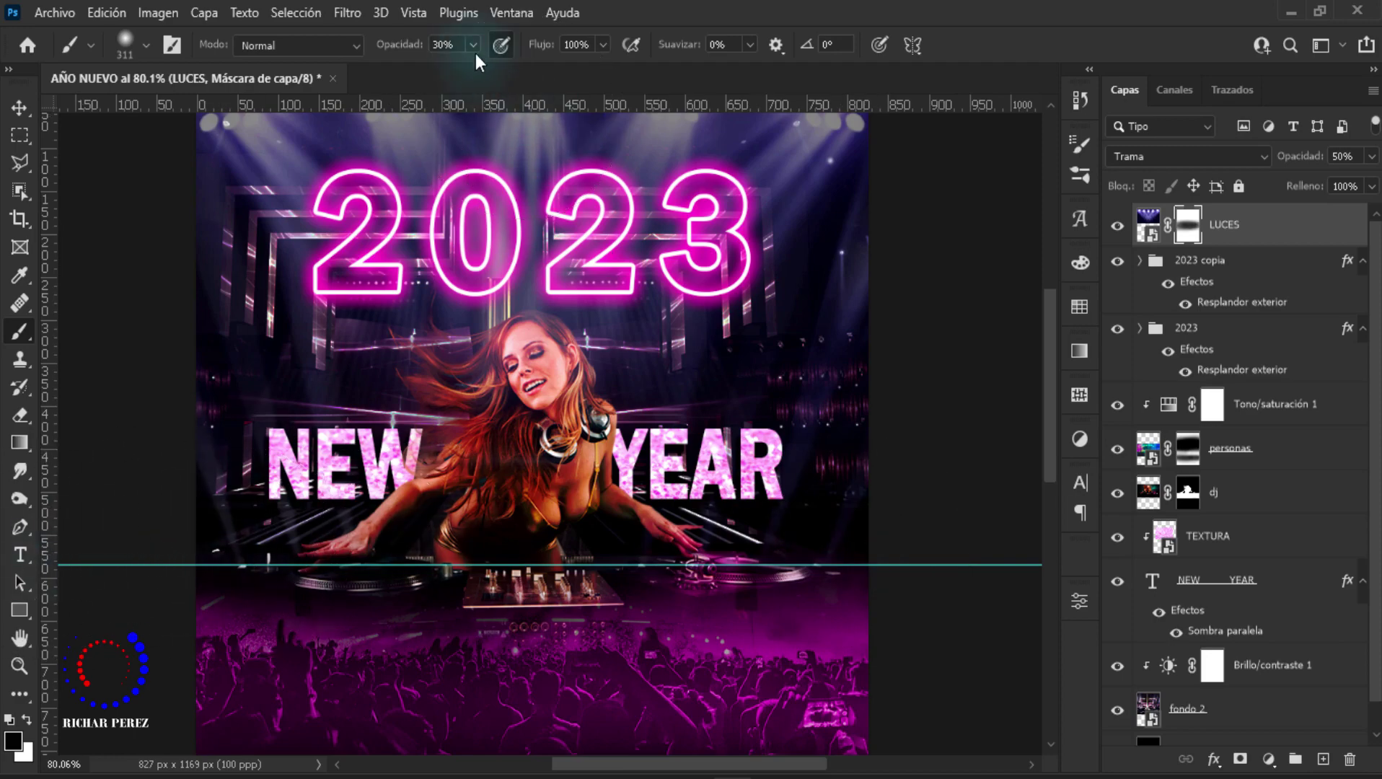
pyautogui.scroll(-2, 685, 503)
pyautogui.scroll(-1, 597, 439)
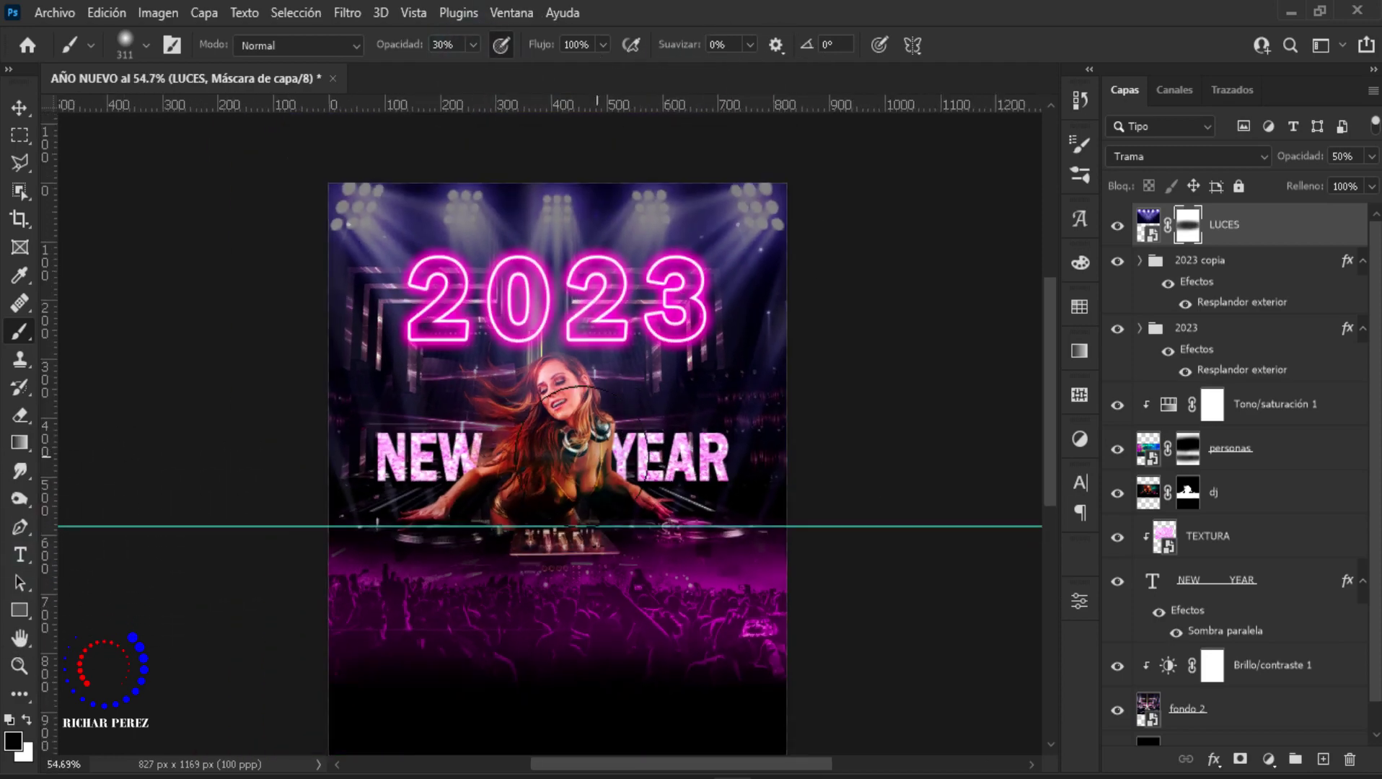
pyautogui.scroll(1, 596, 438)
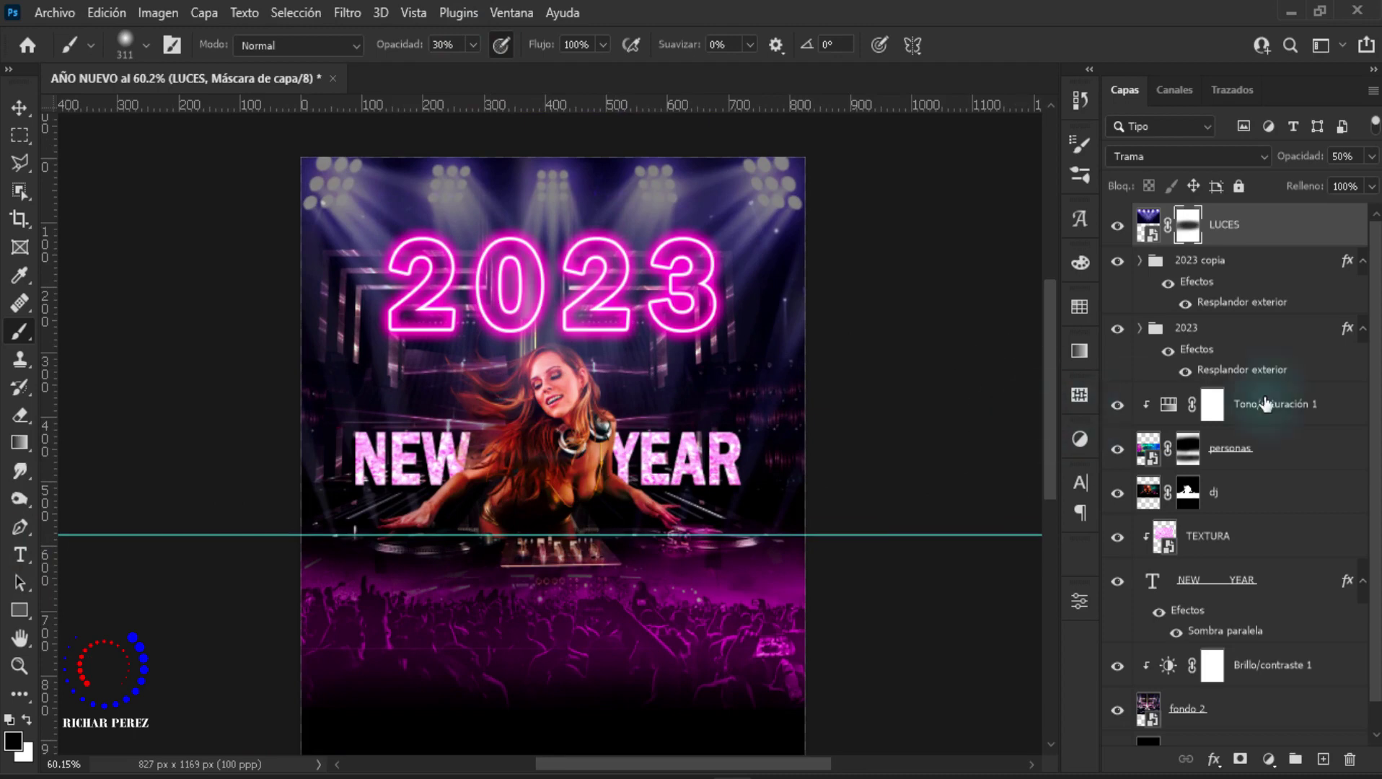
pyautogui.scroll(-1, 855, 578)
pyautogui.scroll(-2, 895, 585)
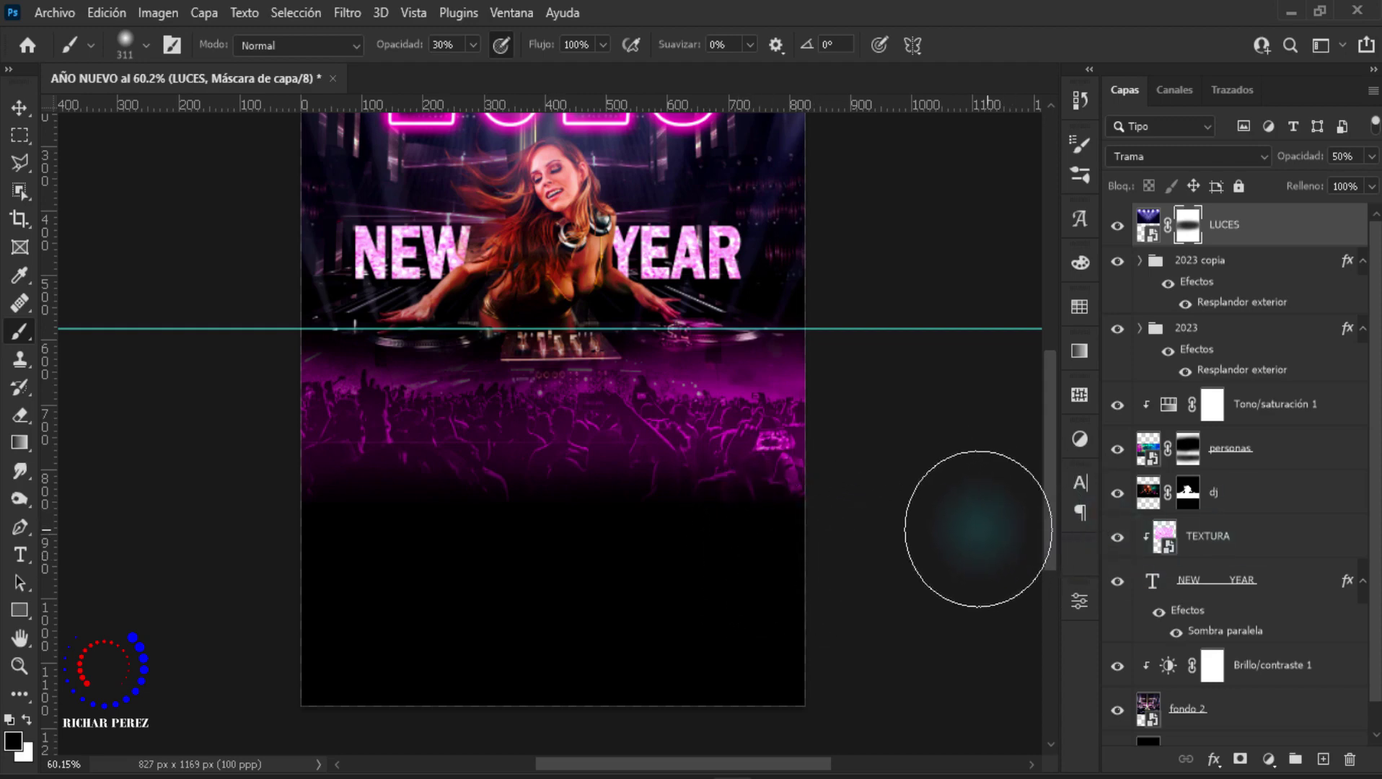
# Step: On a new layer, type 'Celebración' in Palace Script MT below the crowd
pyautogui.press('t')
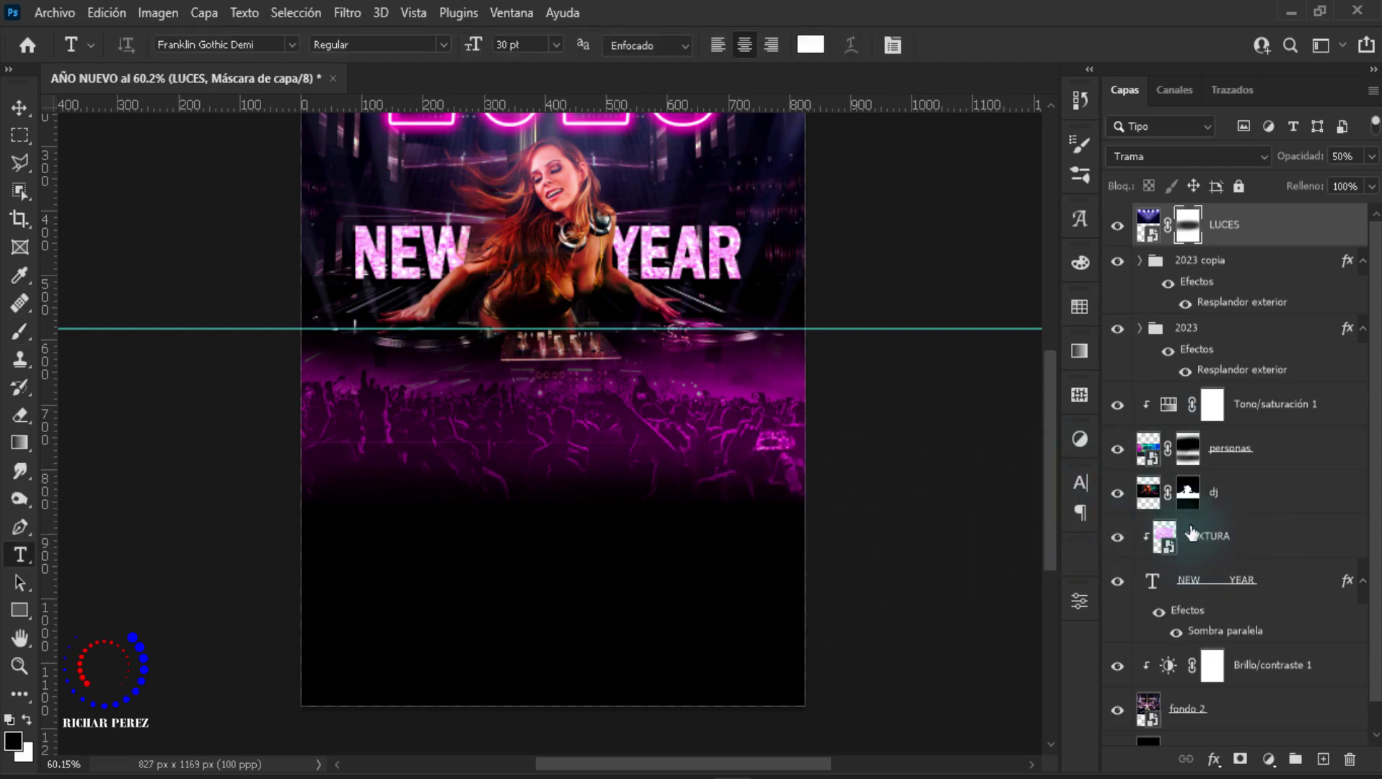
pyautogui.click(1323, 763)
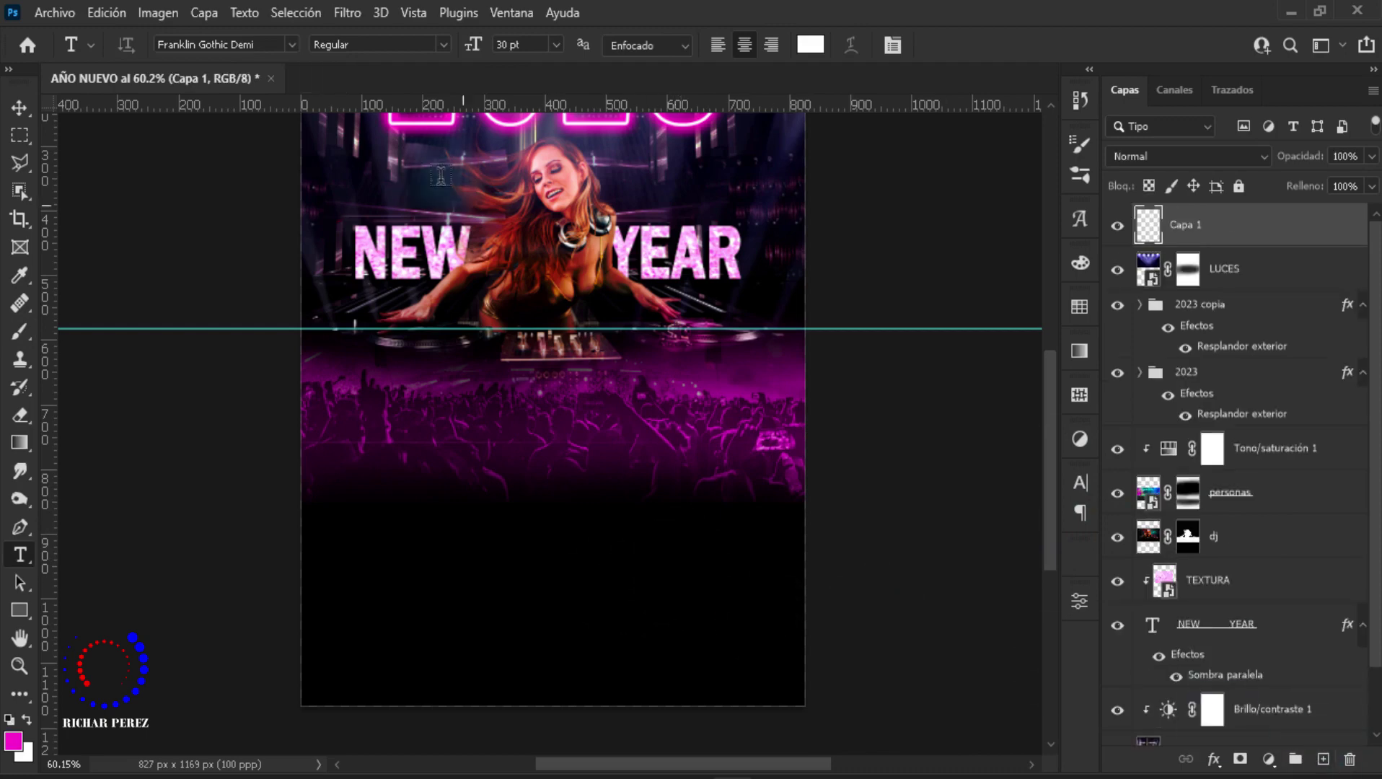
pyautogui.click(288, 50)
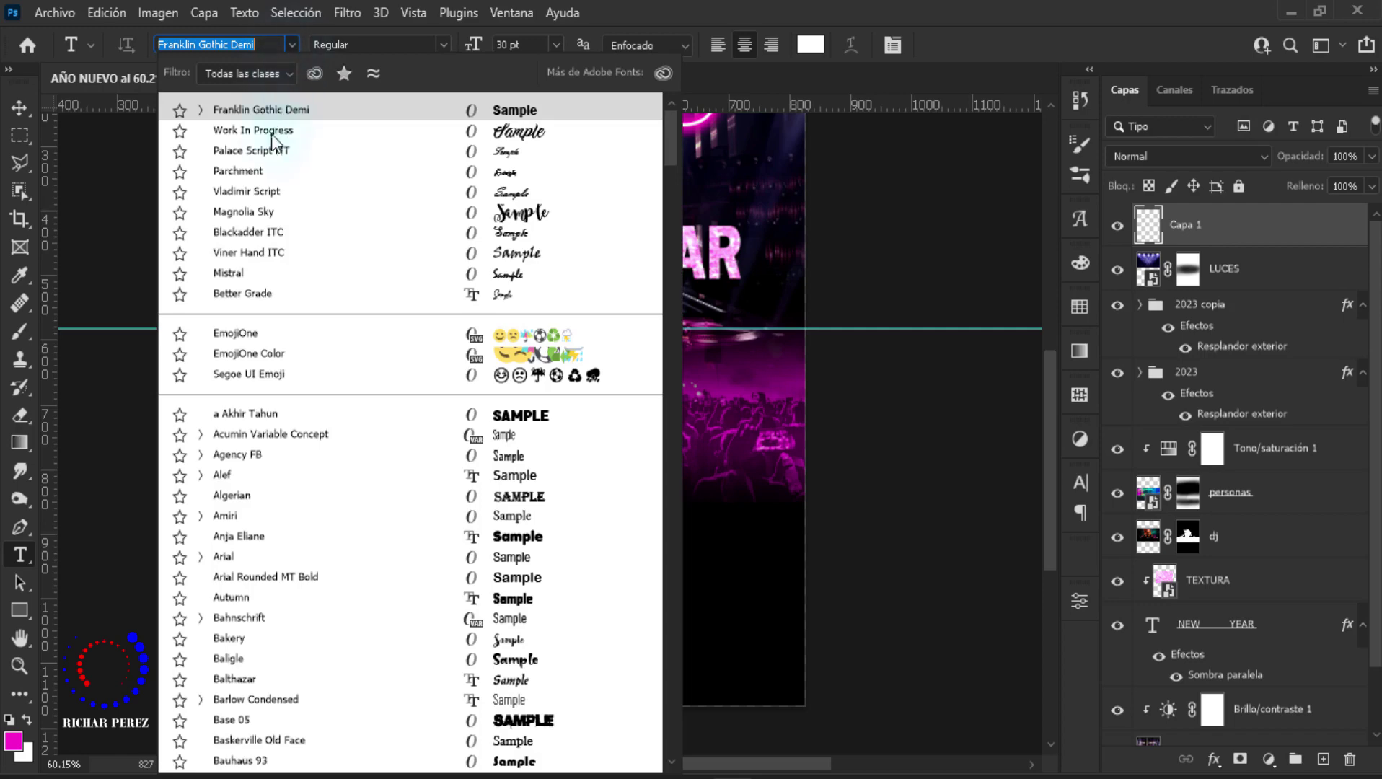
pyautogui.click(261, 152)
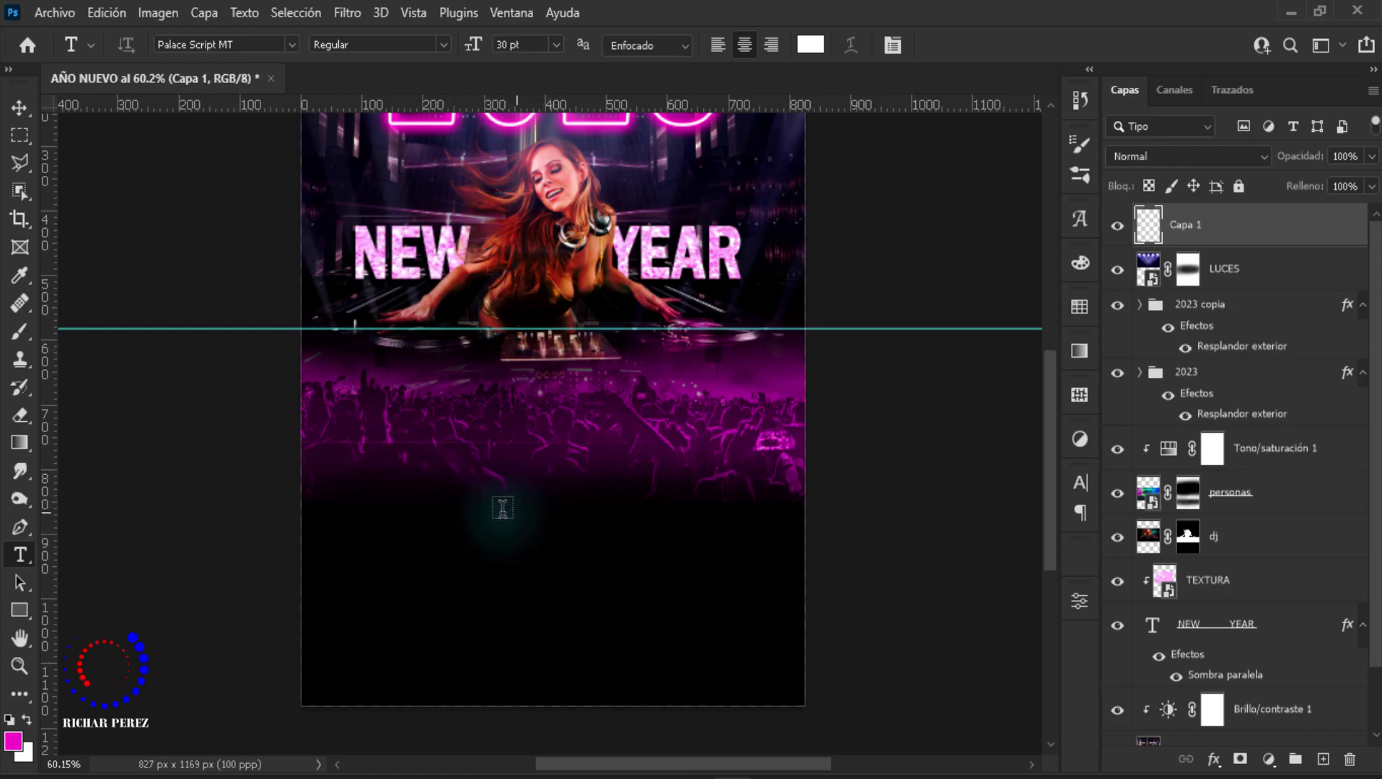
pyautogui.click(472, 506)
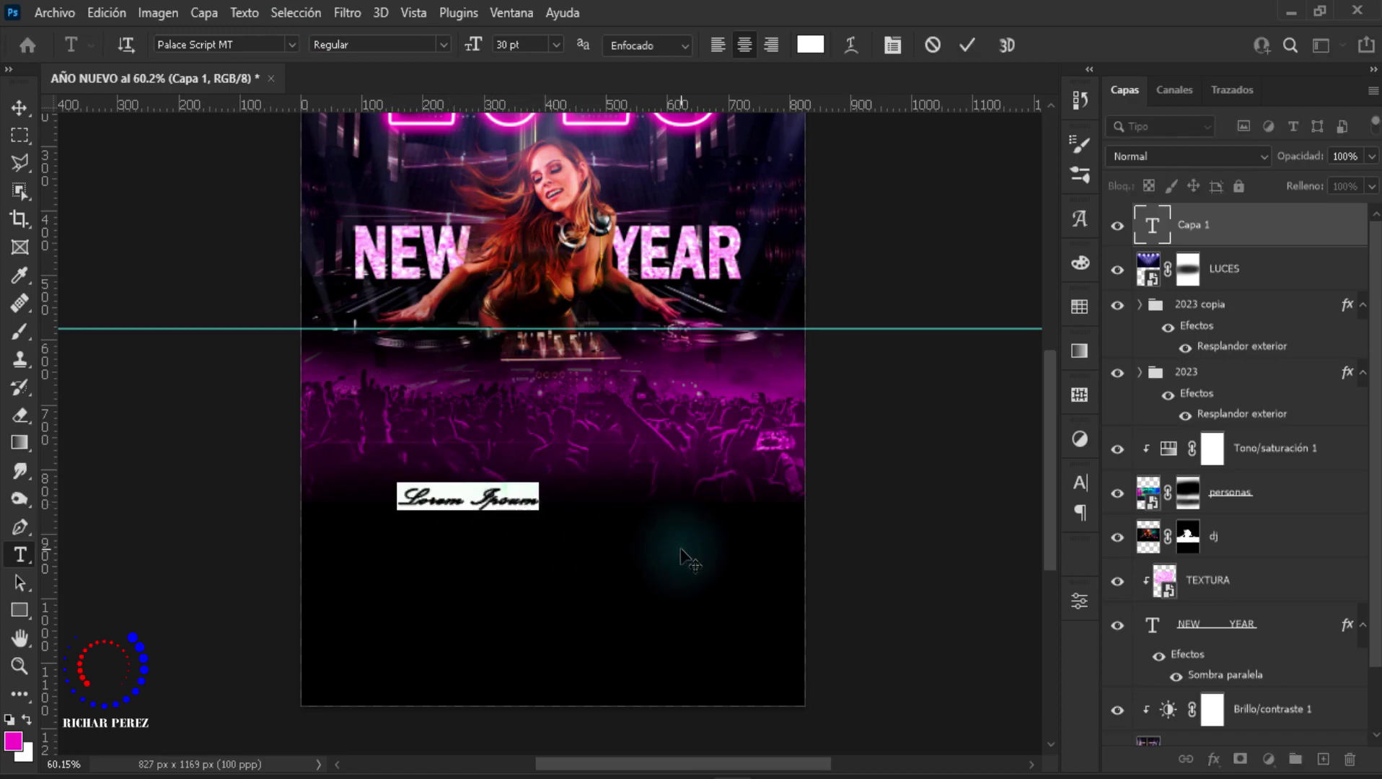
pyautogui.write('F')
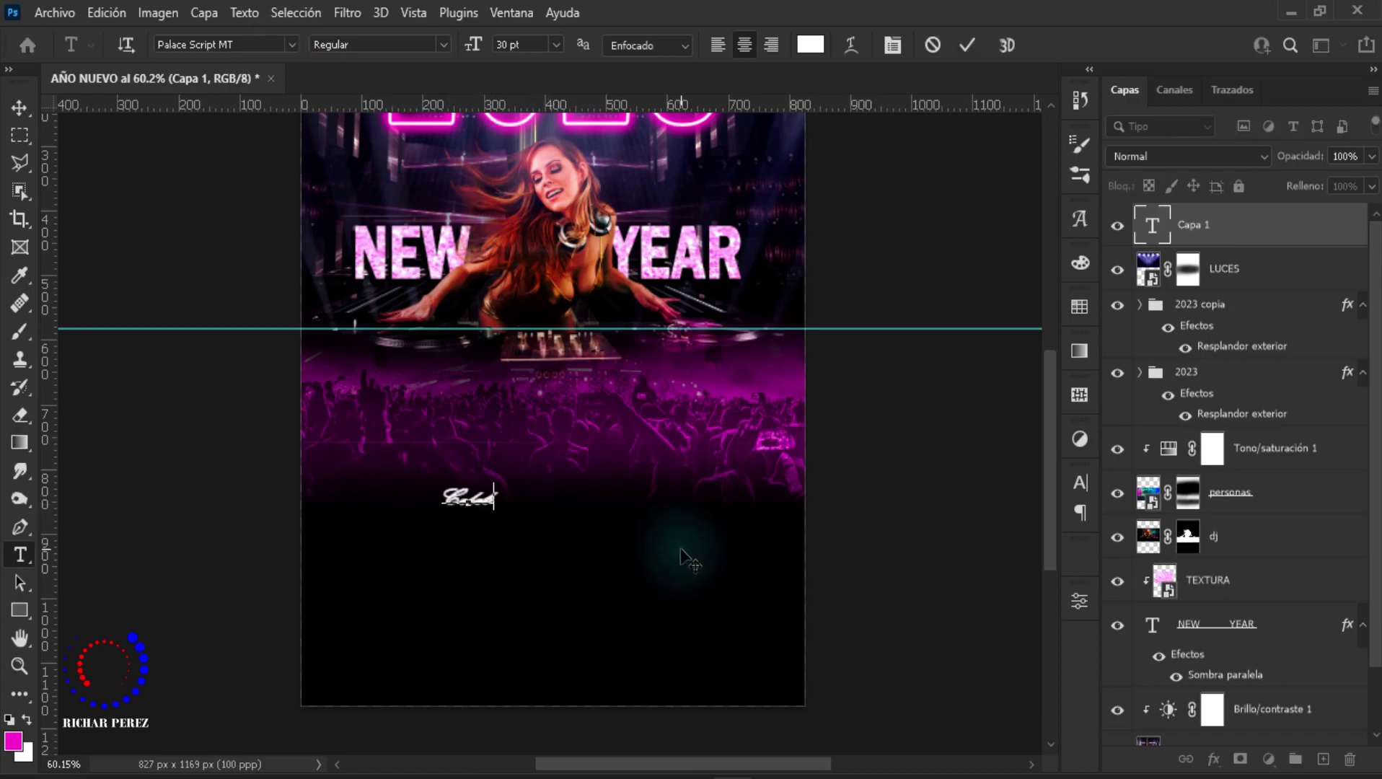
pyautogui.write('ración')
pyautogui.hotkey('ctrl', 'Return')
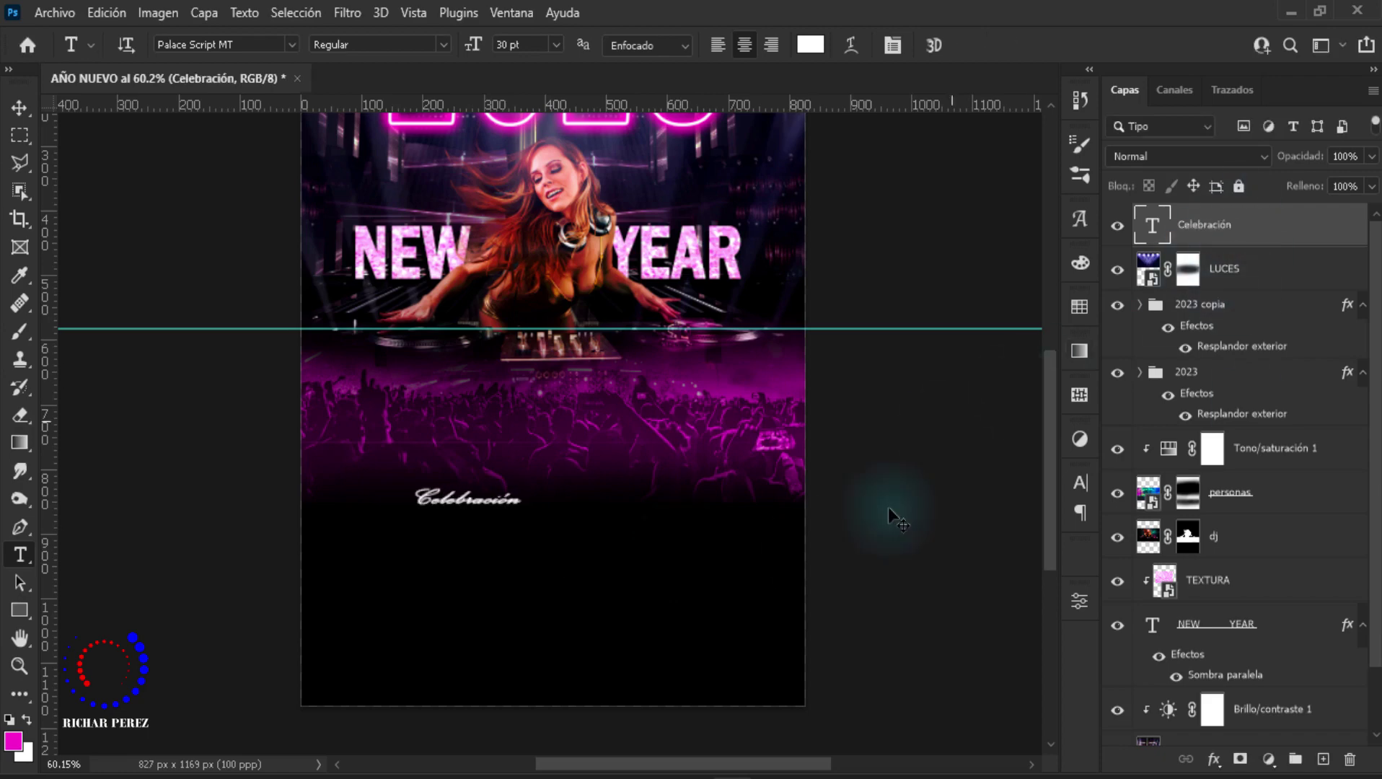
pyautogui.hotkey('ctrl', 't')
# Step: Scale, stretch and centre the Celebración script over the magenta crowd, reaching 162.85 pt
pyautogui.moveTo(521, 514)
pyautogui.mouseDown()
pyautogui.moveTo(716, 570)
pyautogui.moveTo(639, 490)
pyautogui.mouseUp()
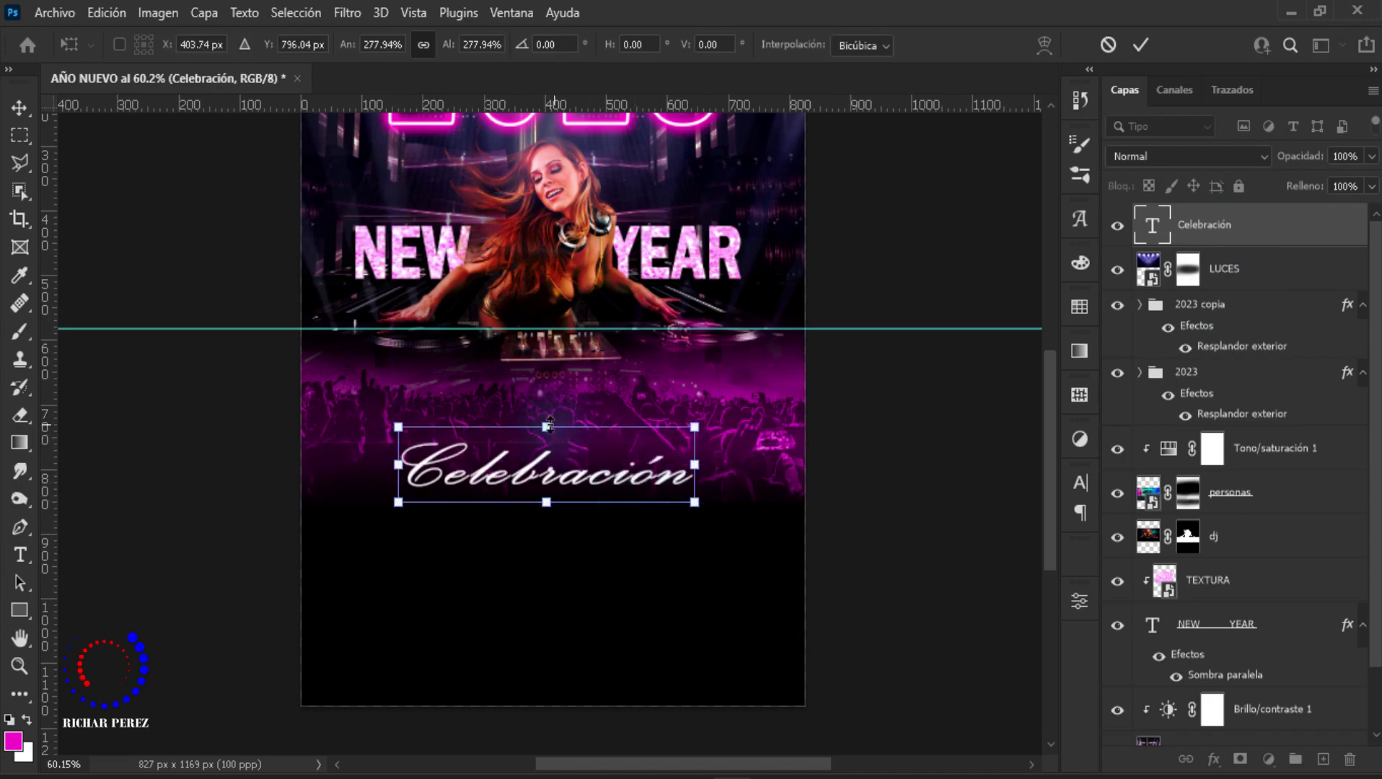
pyautogui.moveTo(547, 427); pyautogui.dragTo(547, 353)
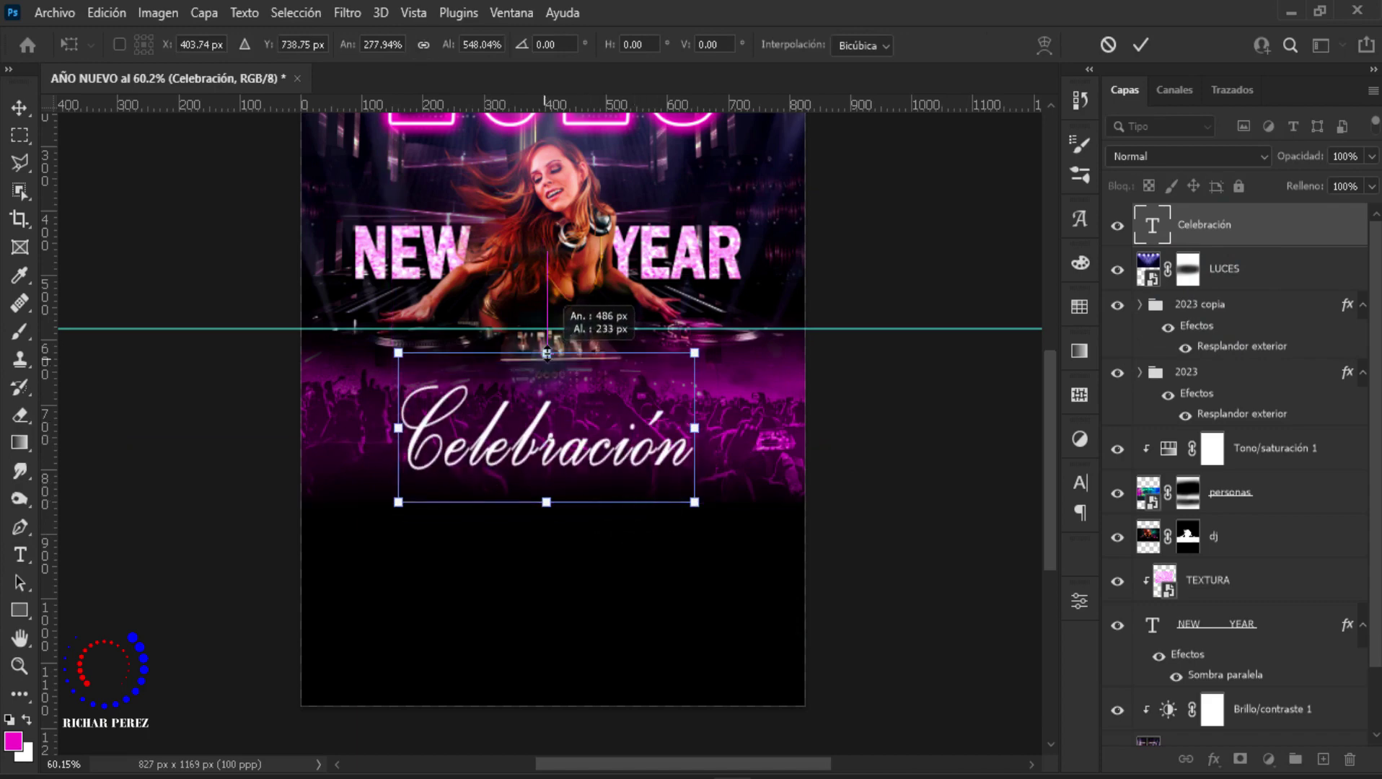
pyautogui.moveTo(548, 404); pyautogui.dragTo(552, 418)
pyautogui.moveTo(699, 431); pyautogui.dragTo(797, 448)
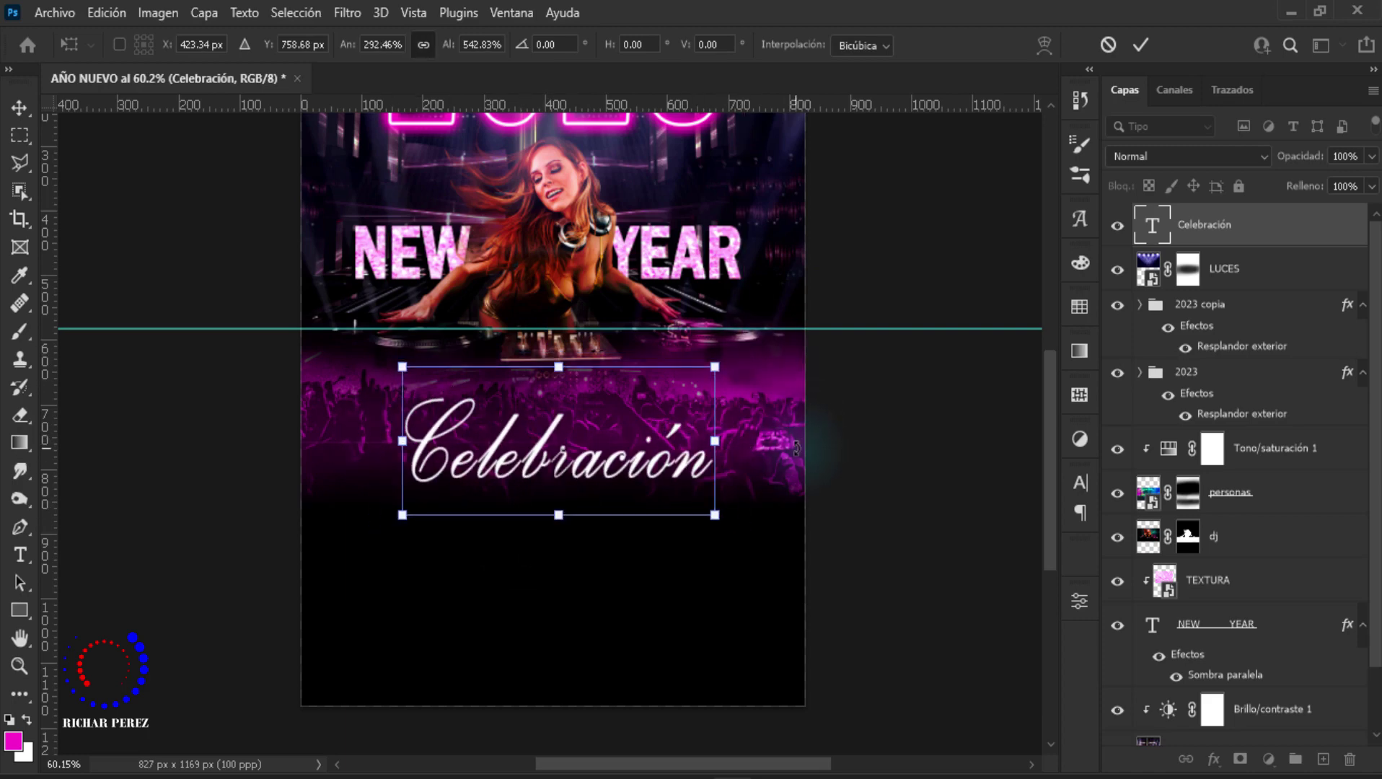
pyautogui.press('Return')
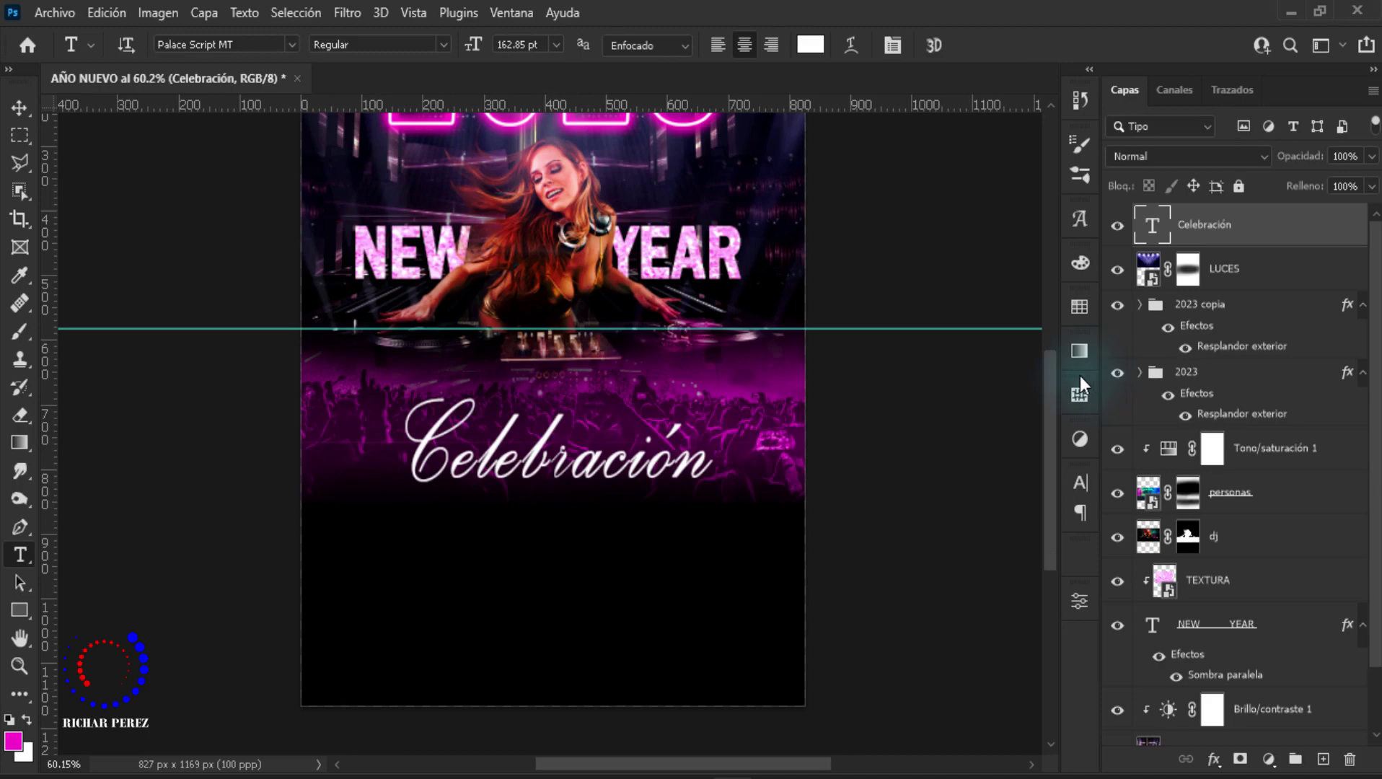
# Step: Enable Bevel and Emboss on Celebración, keeping Inner Bevel, with size 24 px
pyautogui.rightClick(1209, 238)
pyautogui.click(1017, 31)
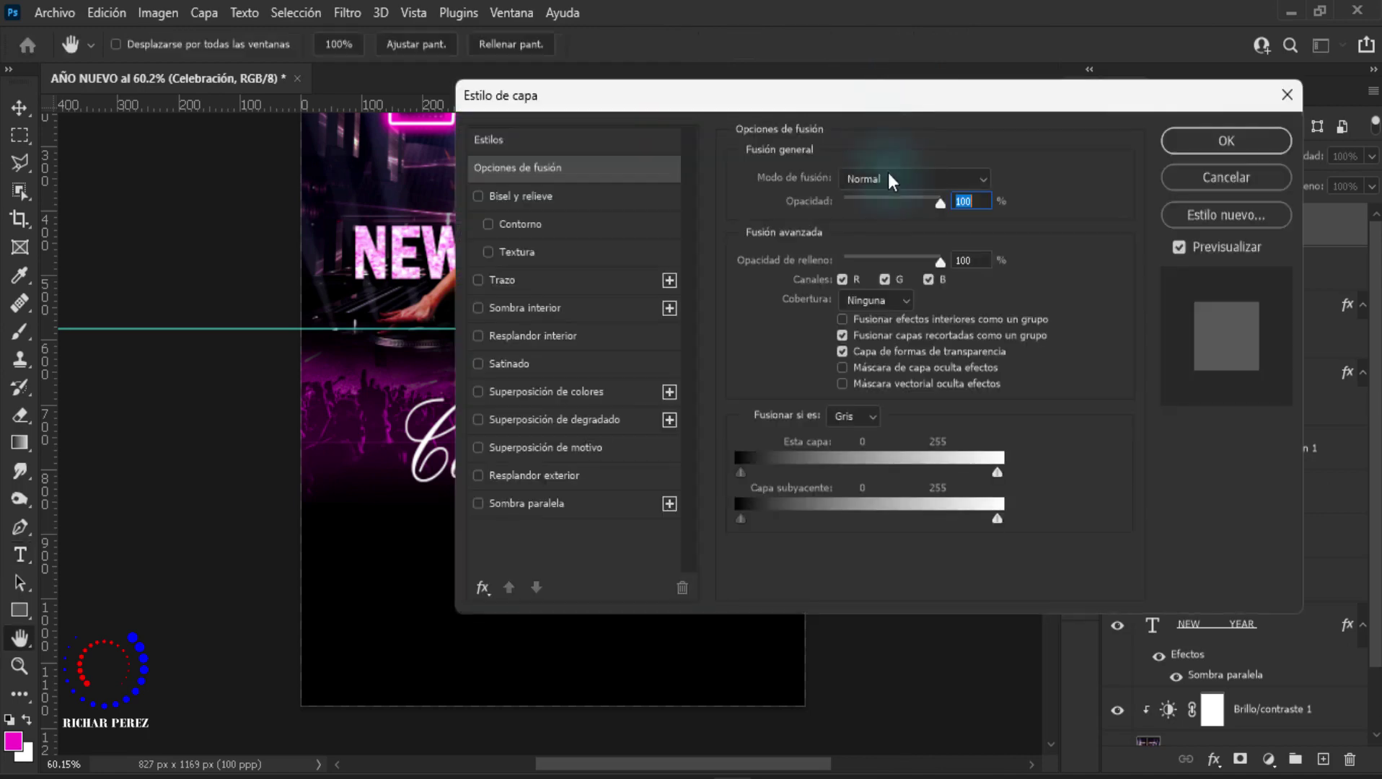
pyautogui.moveTo(642, 99); pyautogui.dragTo(883, 106)
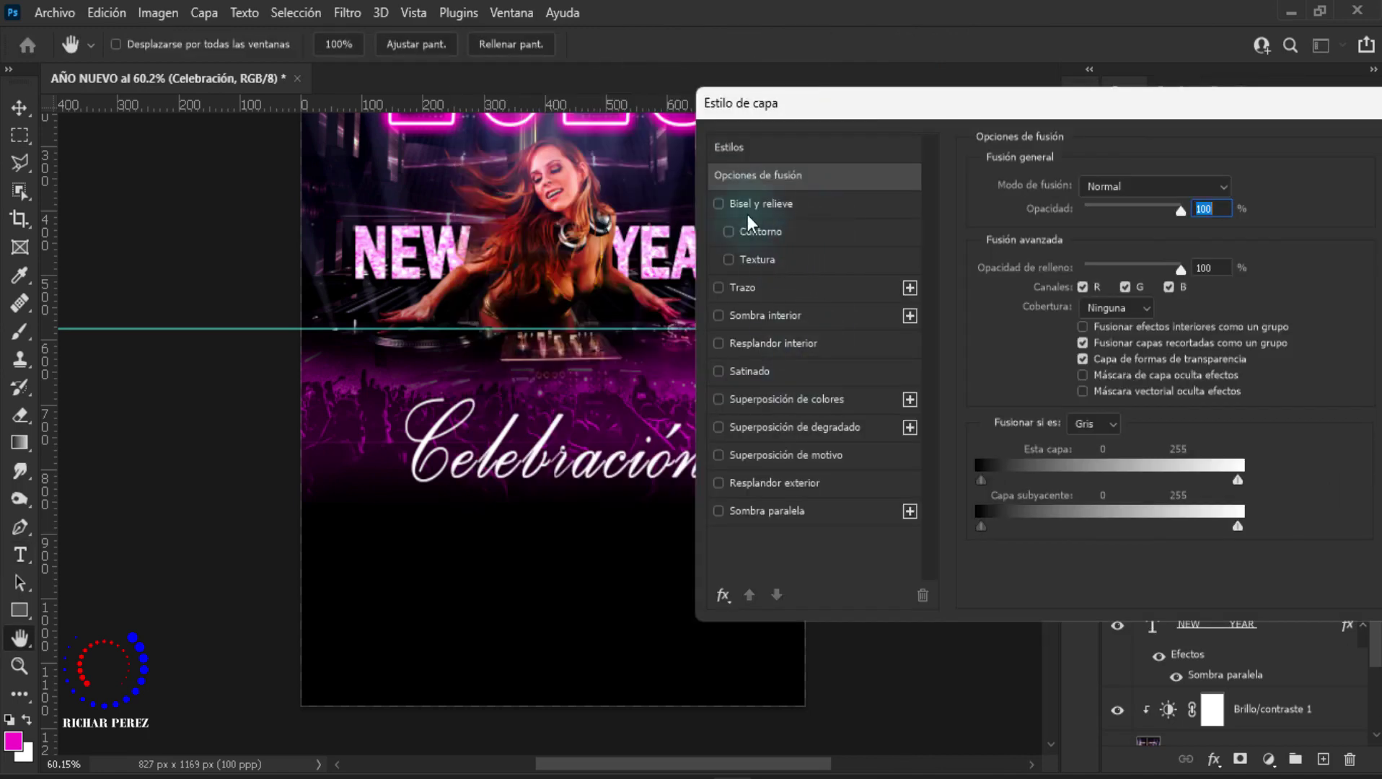
pyautogui.click(744, 202)
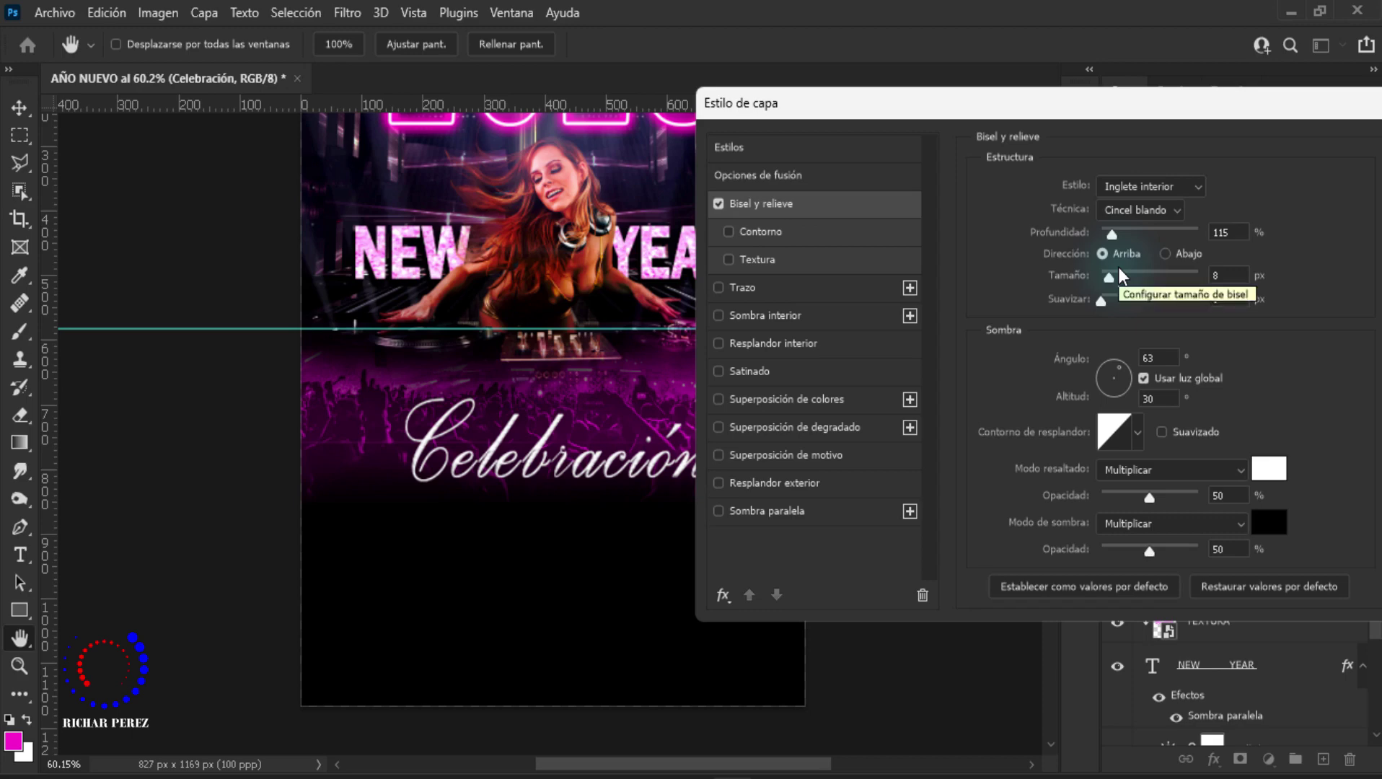
pyautogui.click(1179, 189)
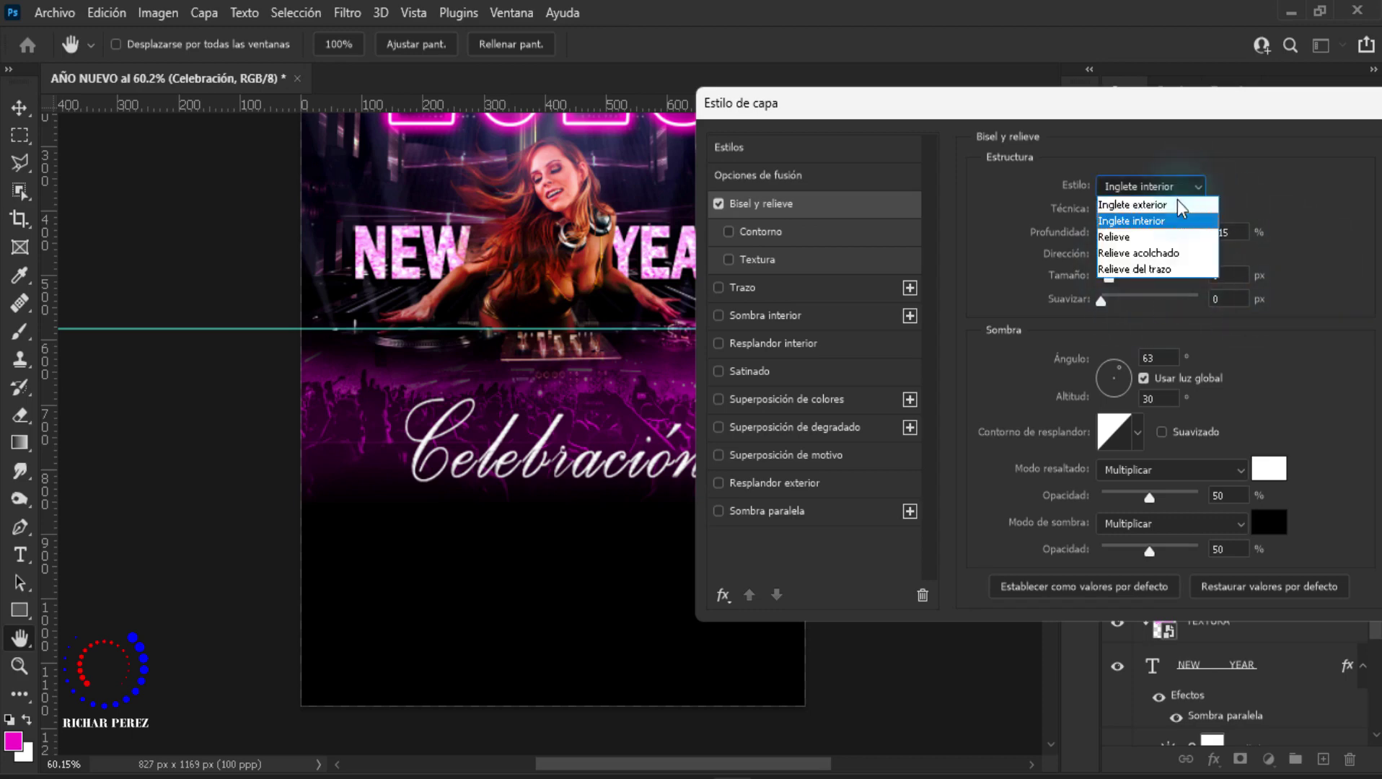
pyautogui.click(1154, 220)
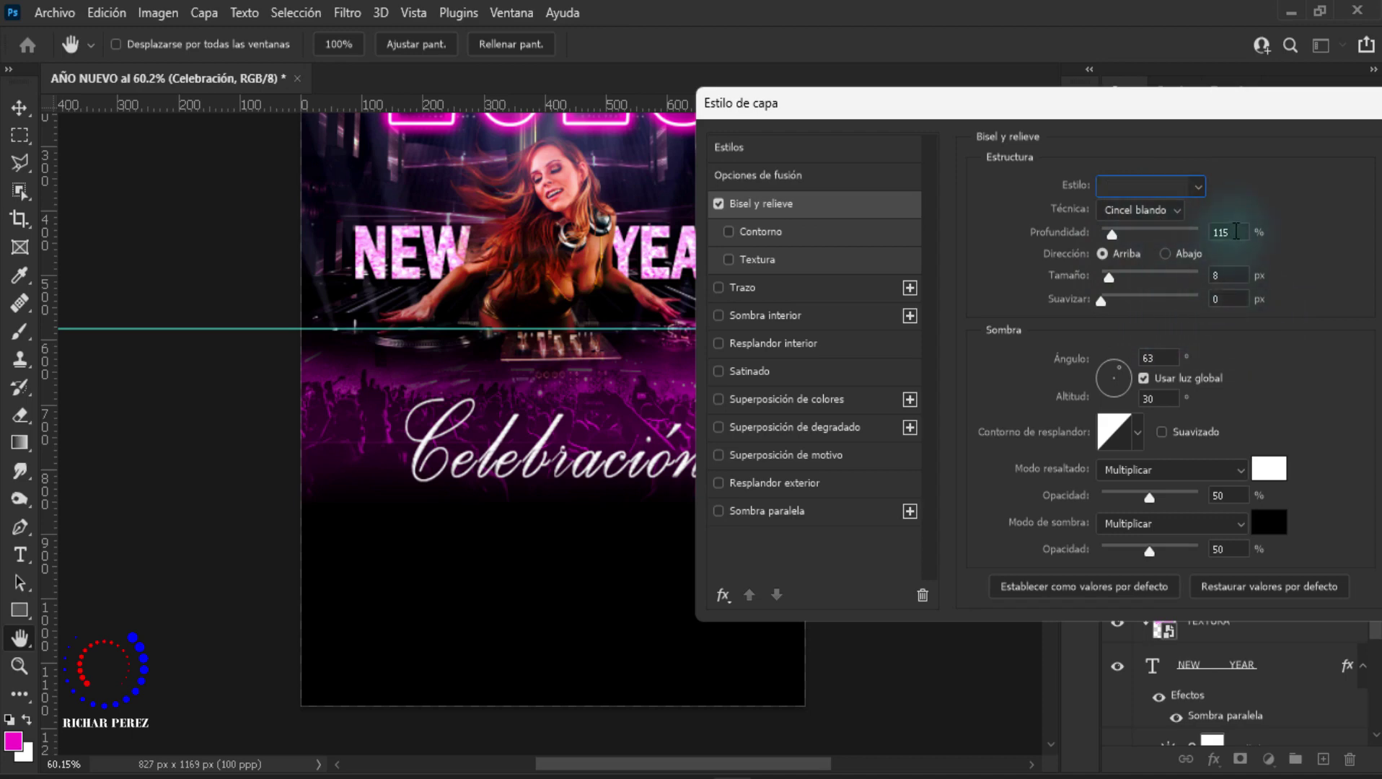
pyautogui.click(1237, 231)
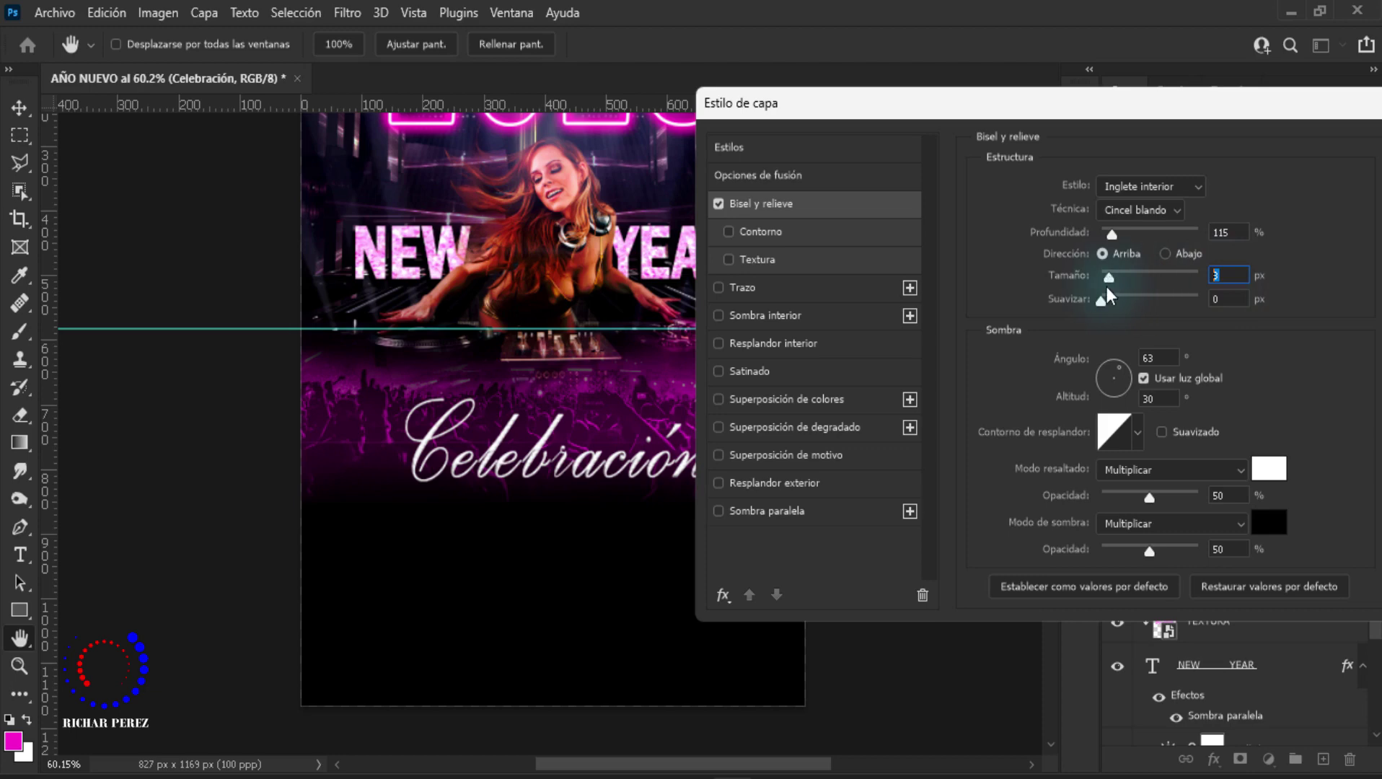
pyautogui.write('24')
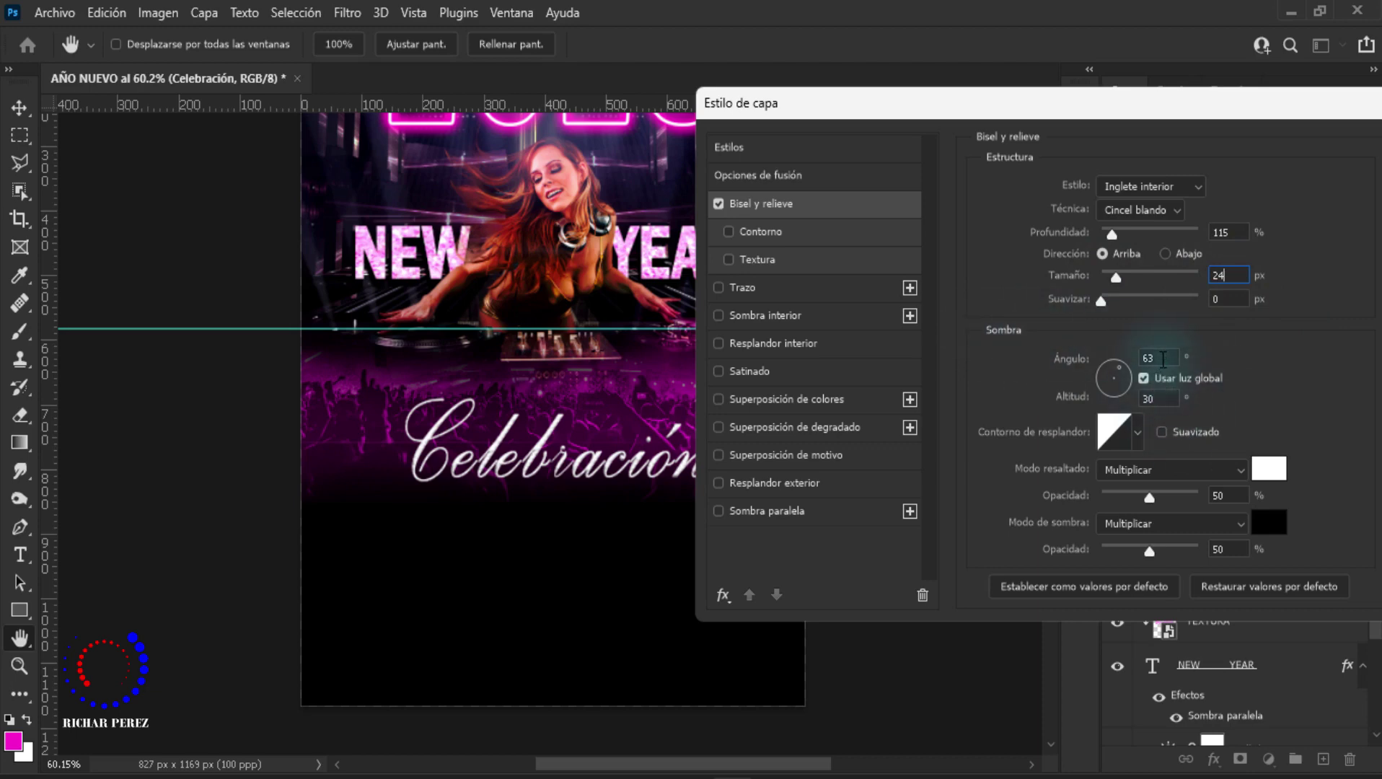
# Step: Review the bevel's shading angle, gloss contour and highlight opacity, keeping Multiply for shadows
pyautogui.click(1160, 358)
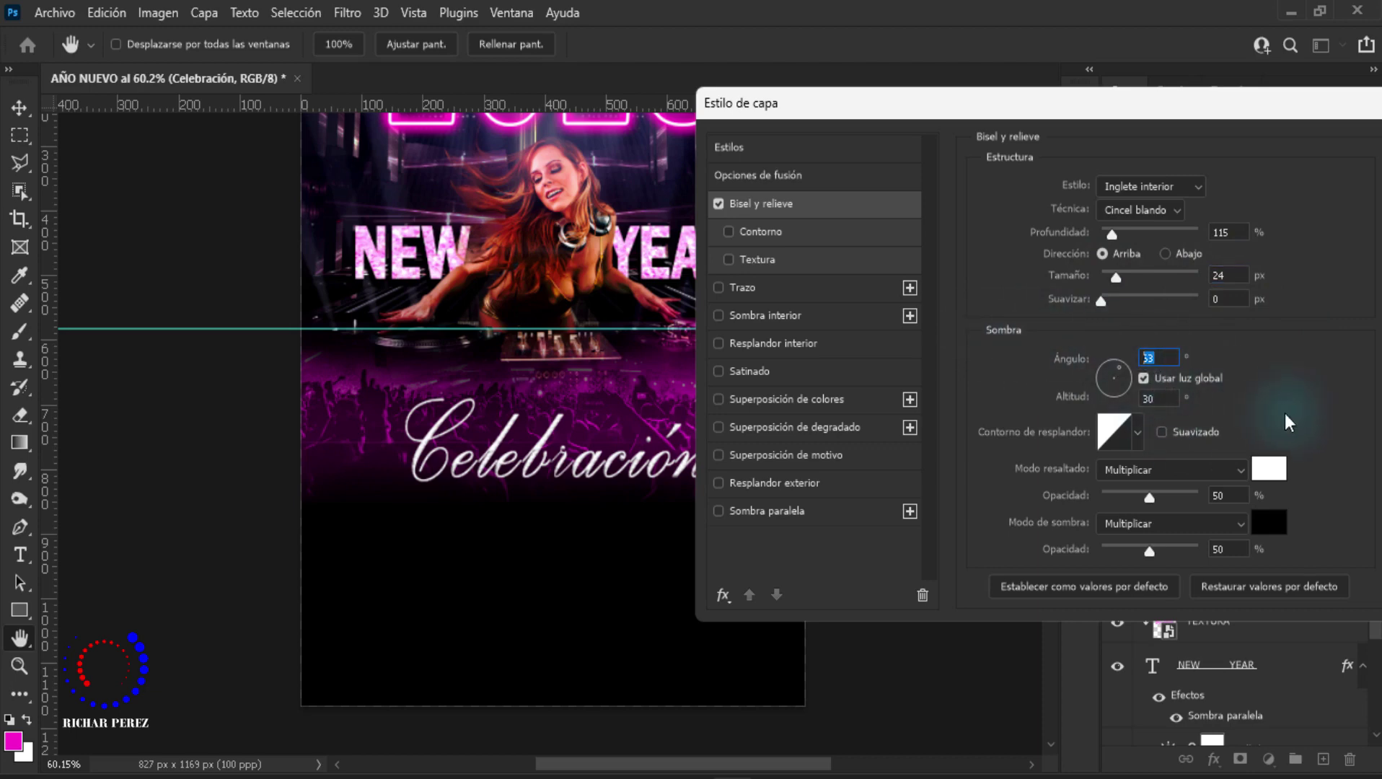
pyautogui.click(1144, 379)
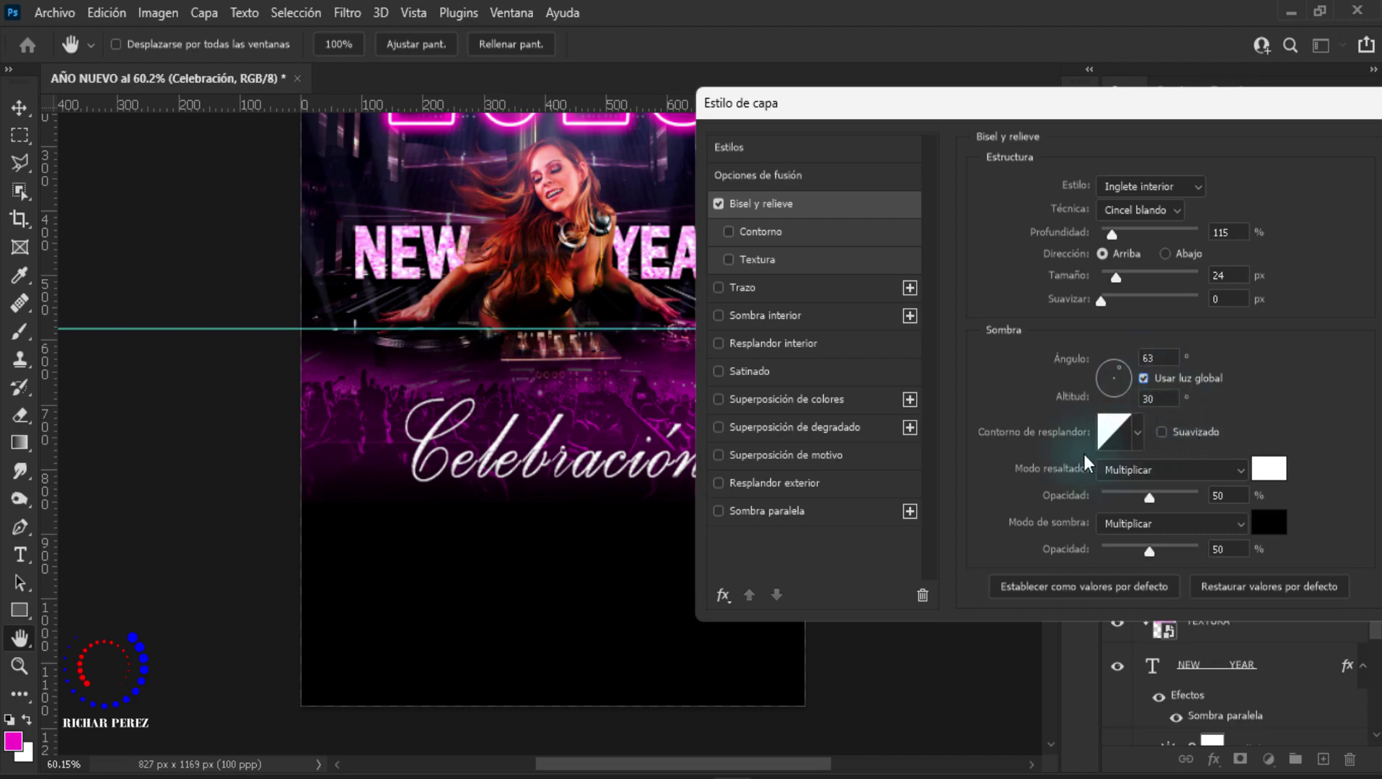
pyautogui.click(1138, 432)
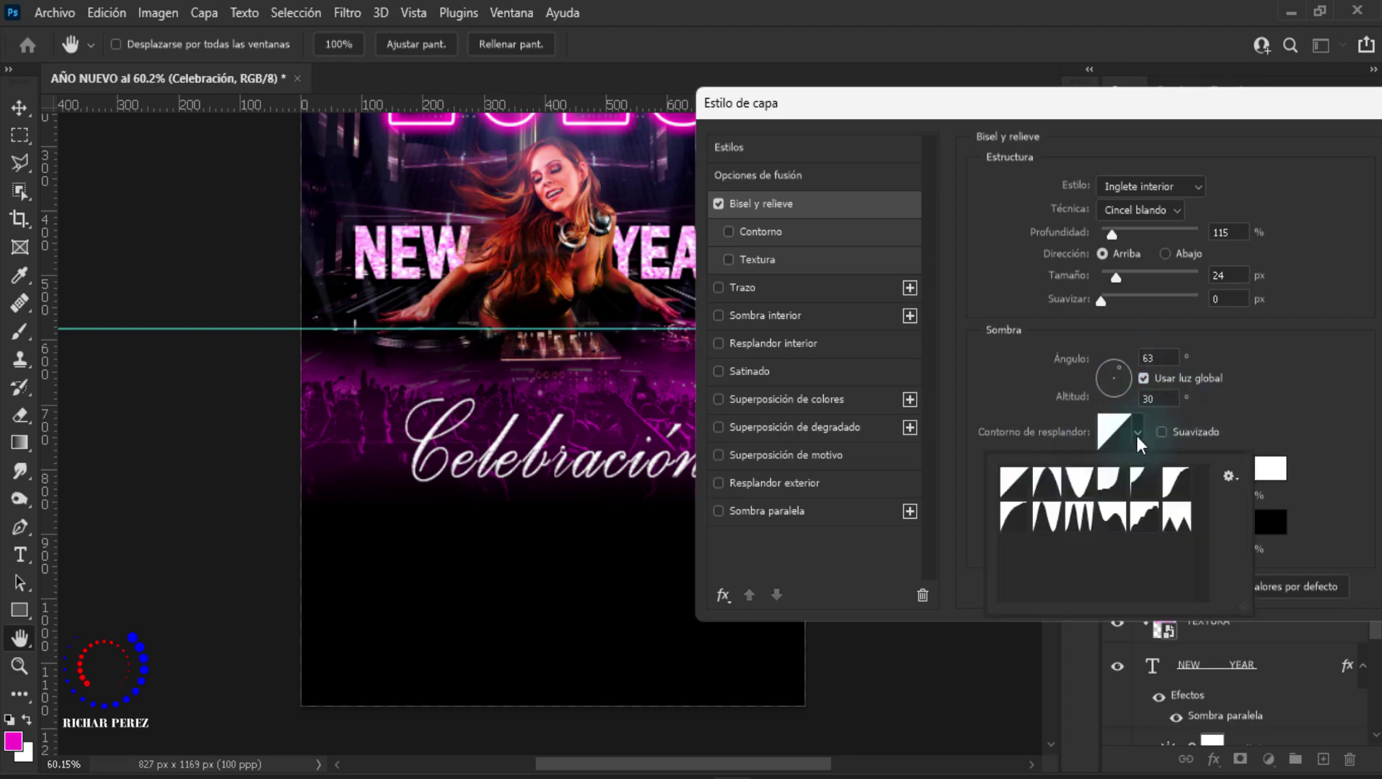
pyautogui.click(1333, 410)
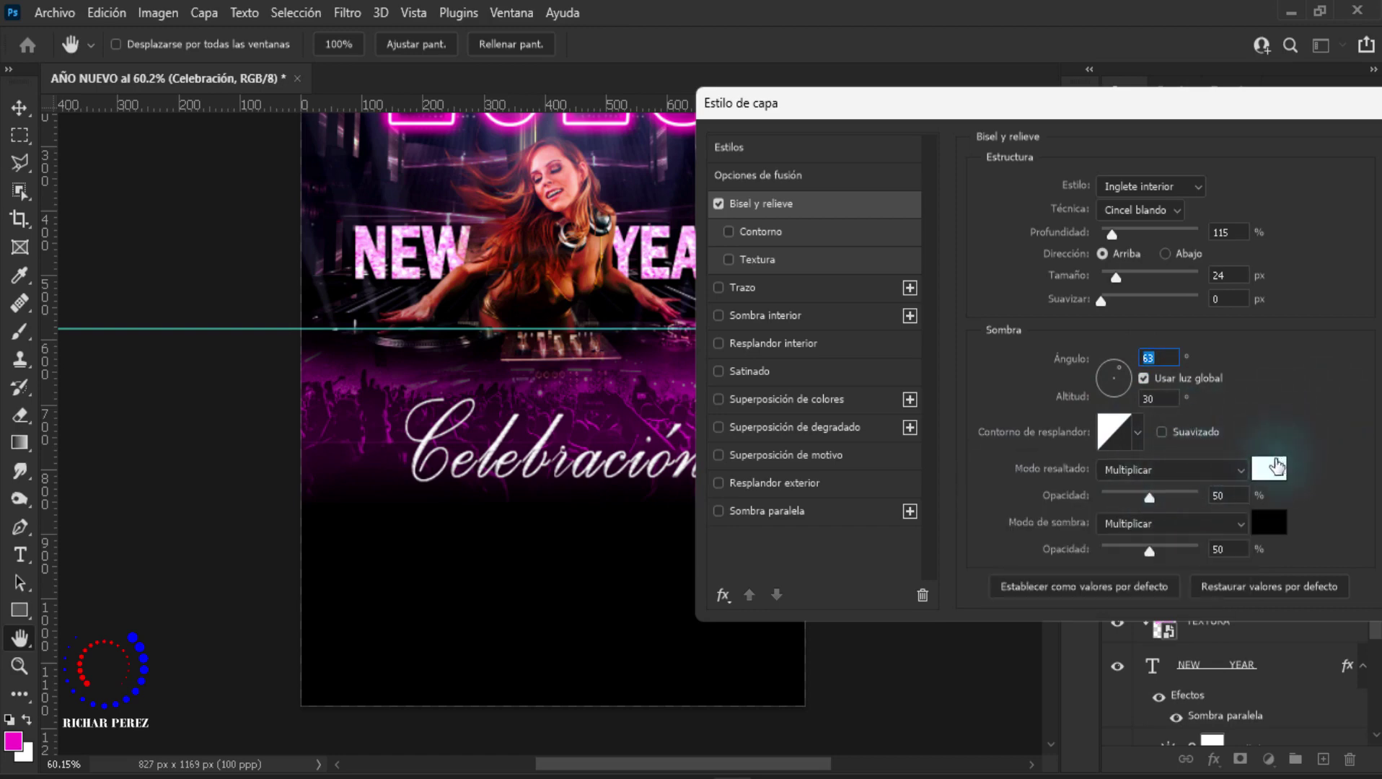
pyautogui.click(1243, 496)
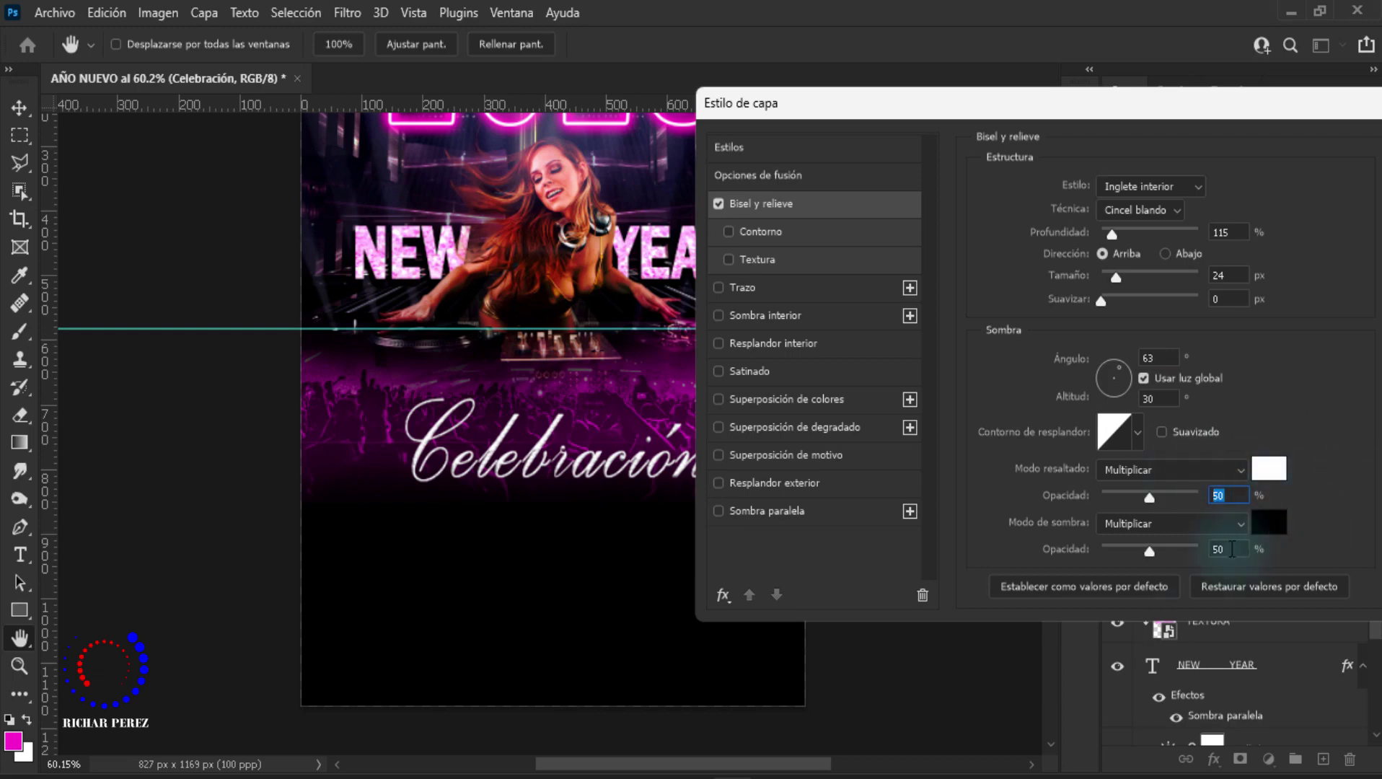
pyautogui.click(1150, 527)
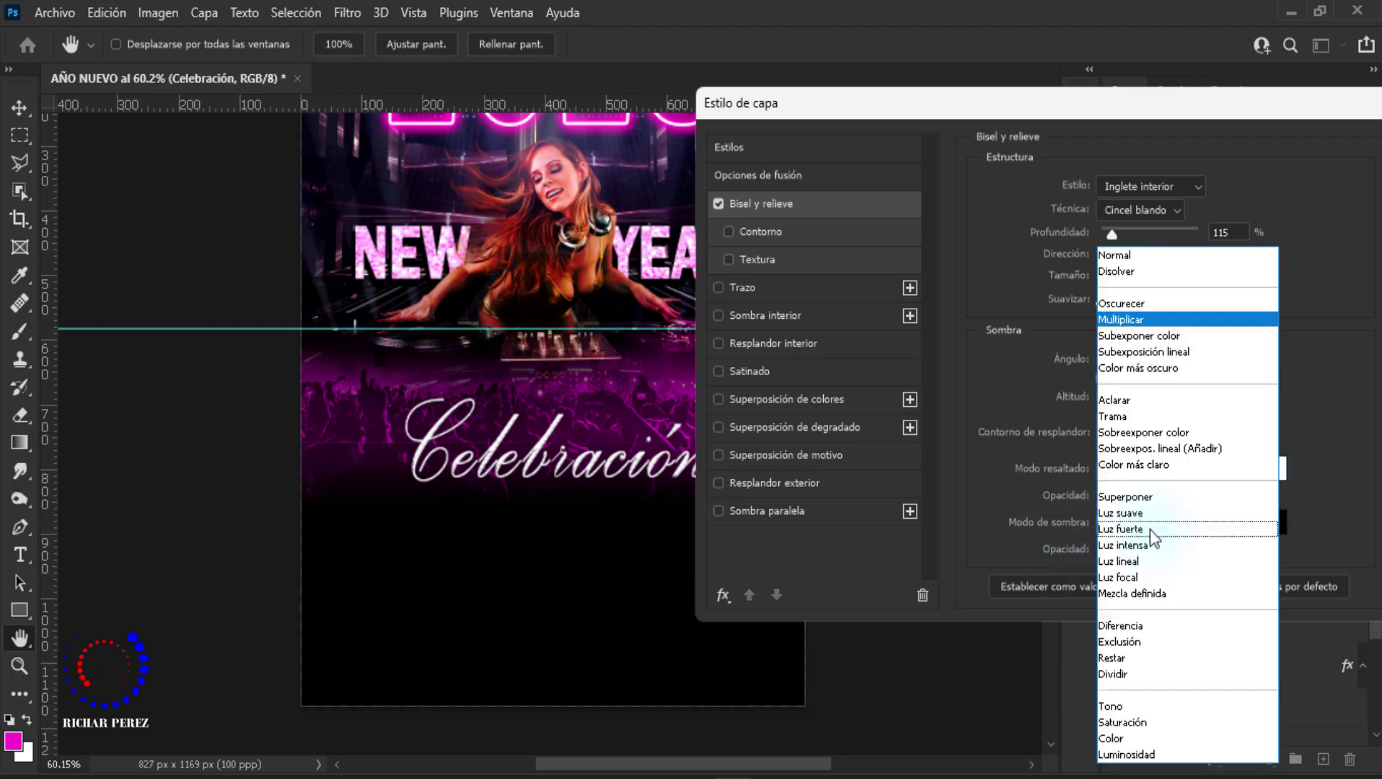
pyautogui.click(1117, 328)
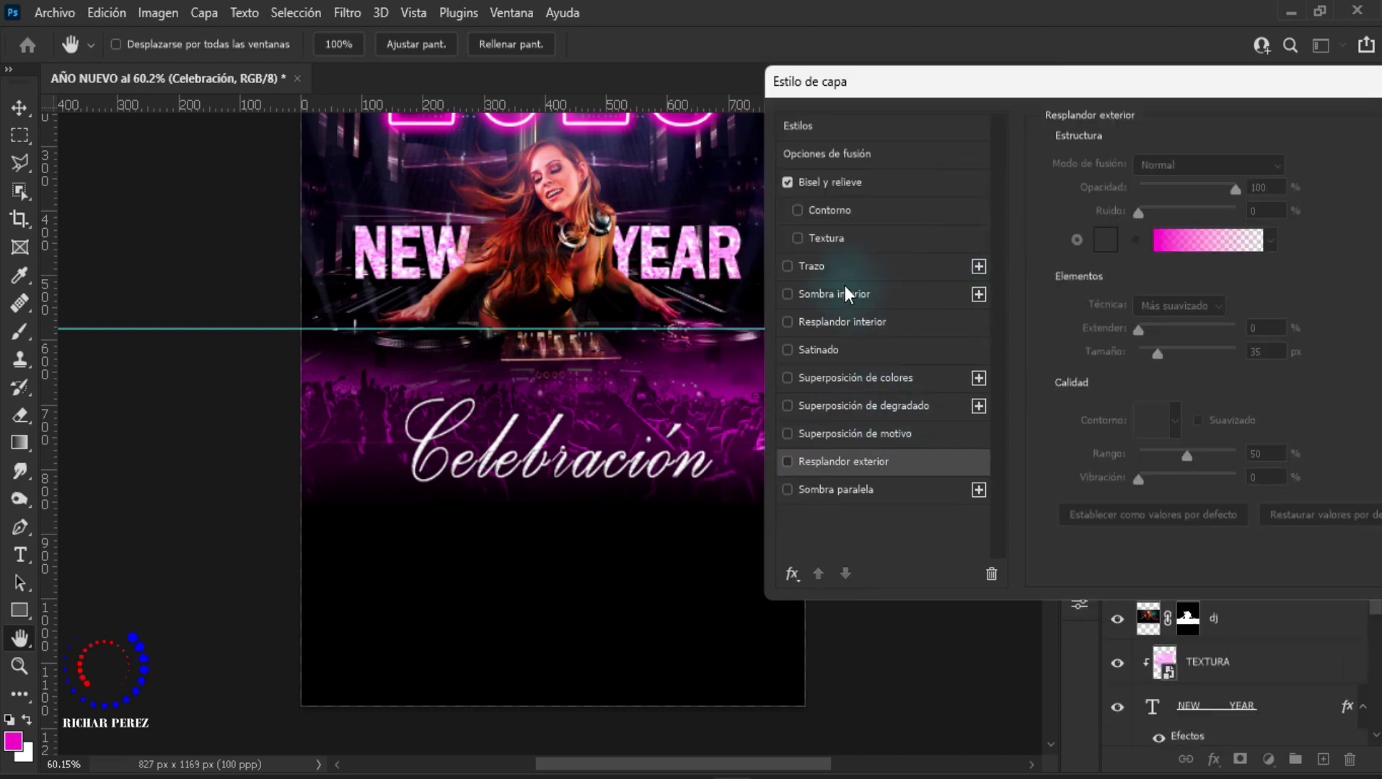
# Step: Add a 5 px outside stroke in magenta ff00c6 to Celebración and enable Outer Glow
pyautogui.click(817, 240)
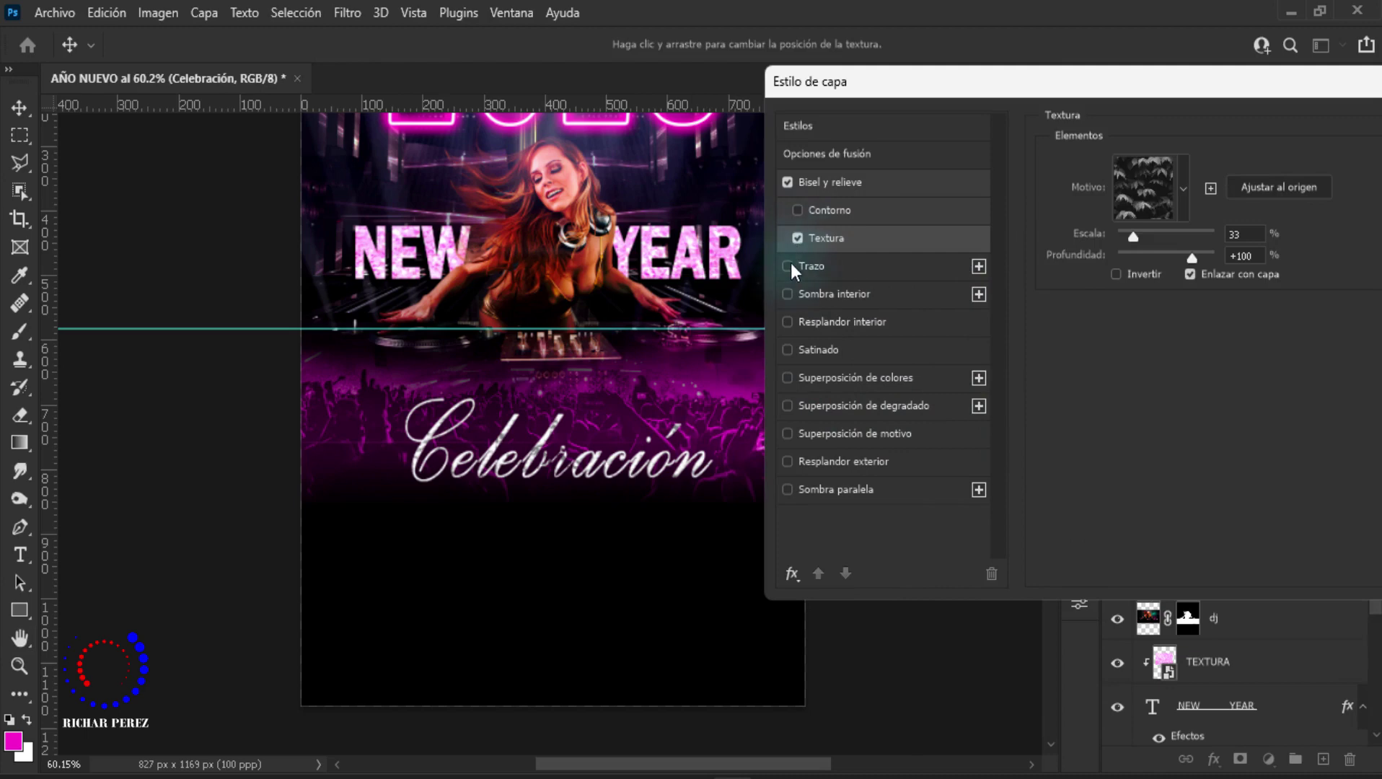
pyautogui.click(787, 265)
pyautogui.click(797, 238)
pyautogui.click(876, 267)
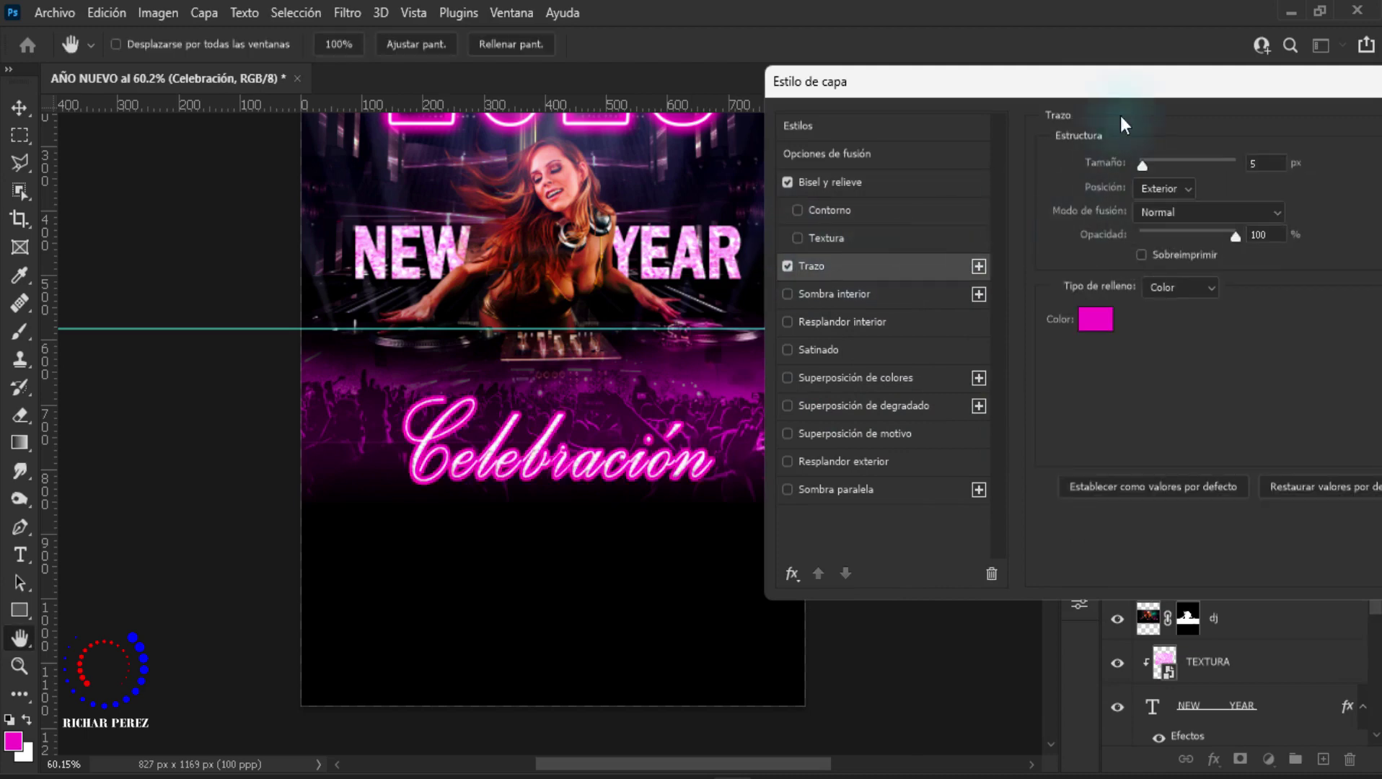
pyautogui.moveTo(1085, 85); pyautogui.dragTo(1034, 78)
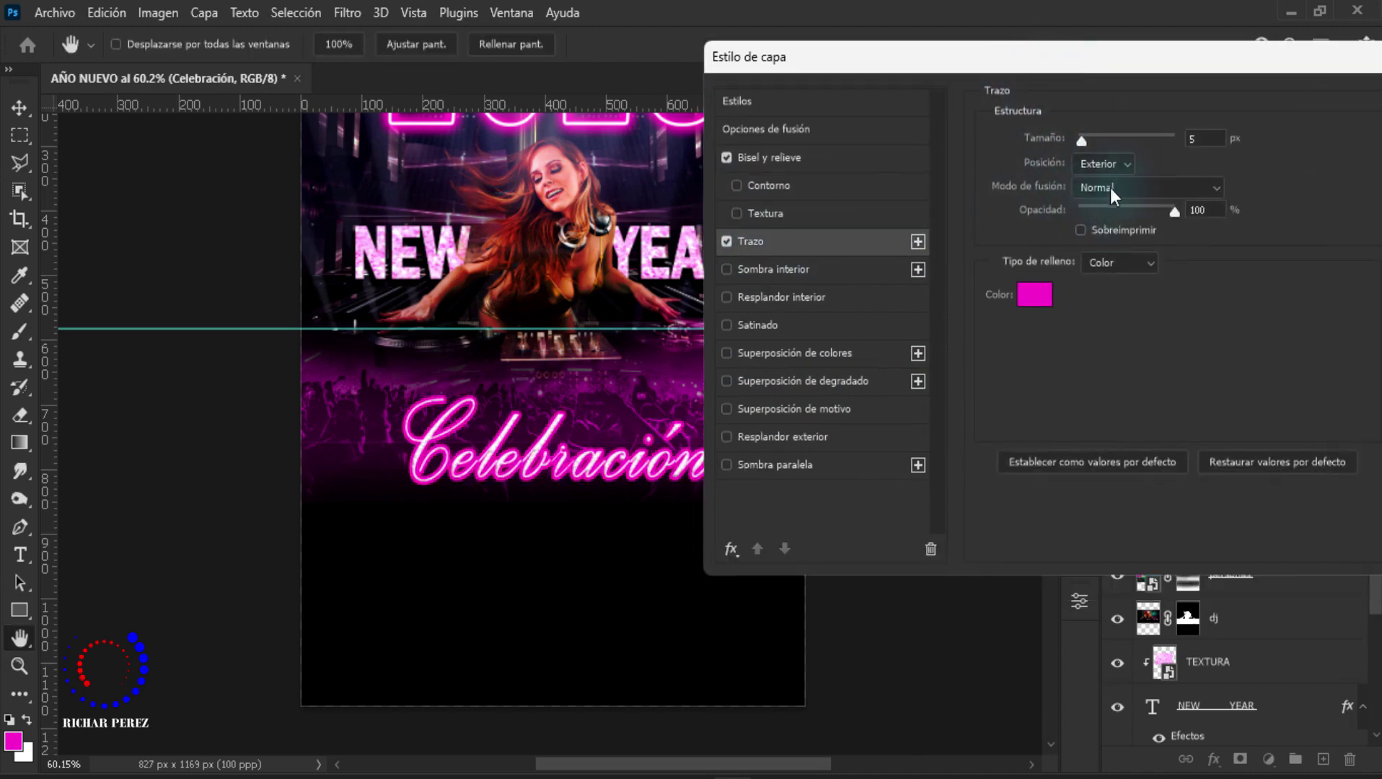
pyautogui.click(1205, 139)
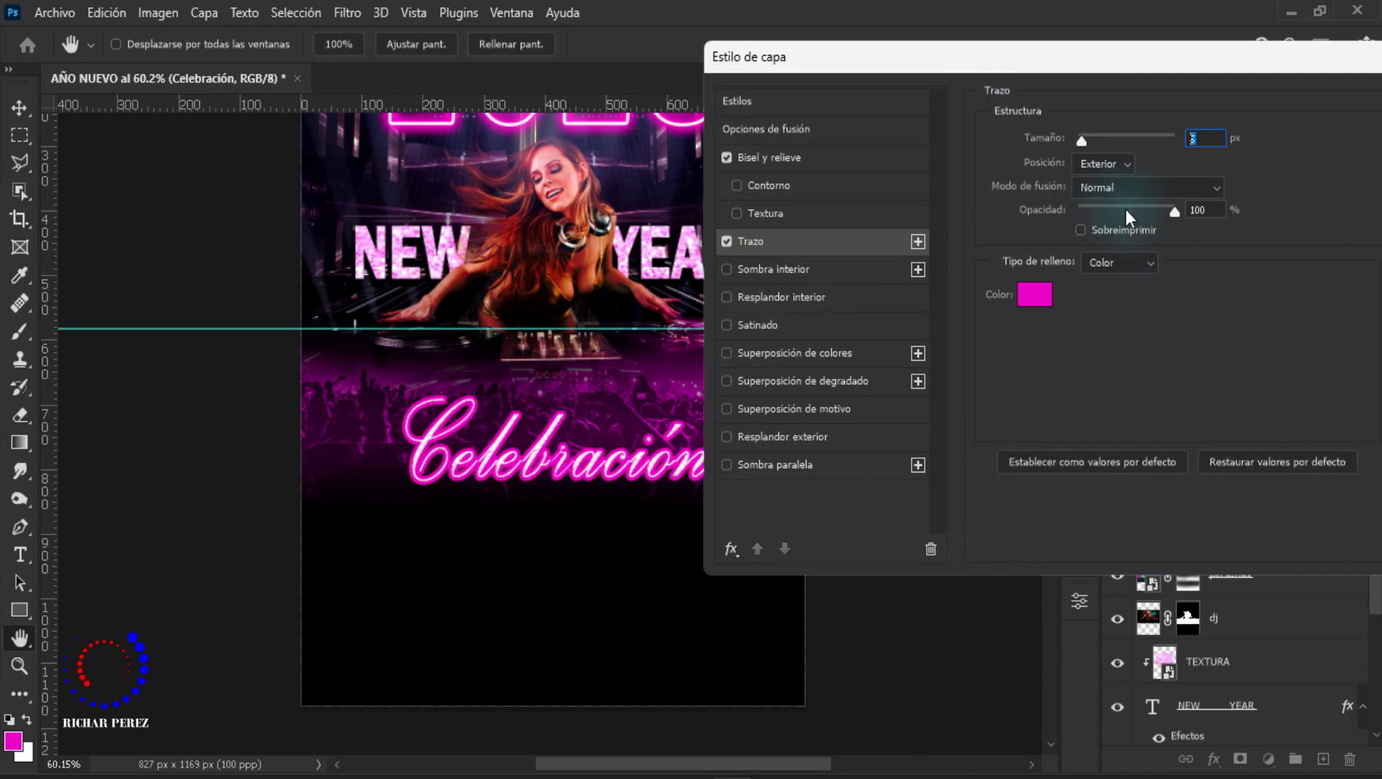
pyautogui.click(1105, 173)
pyautogui.click(1036, 296)
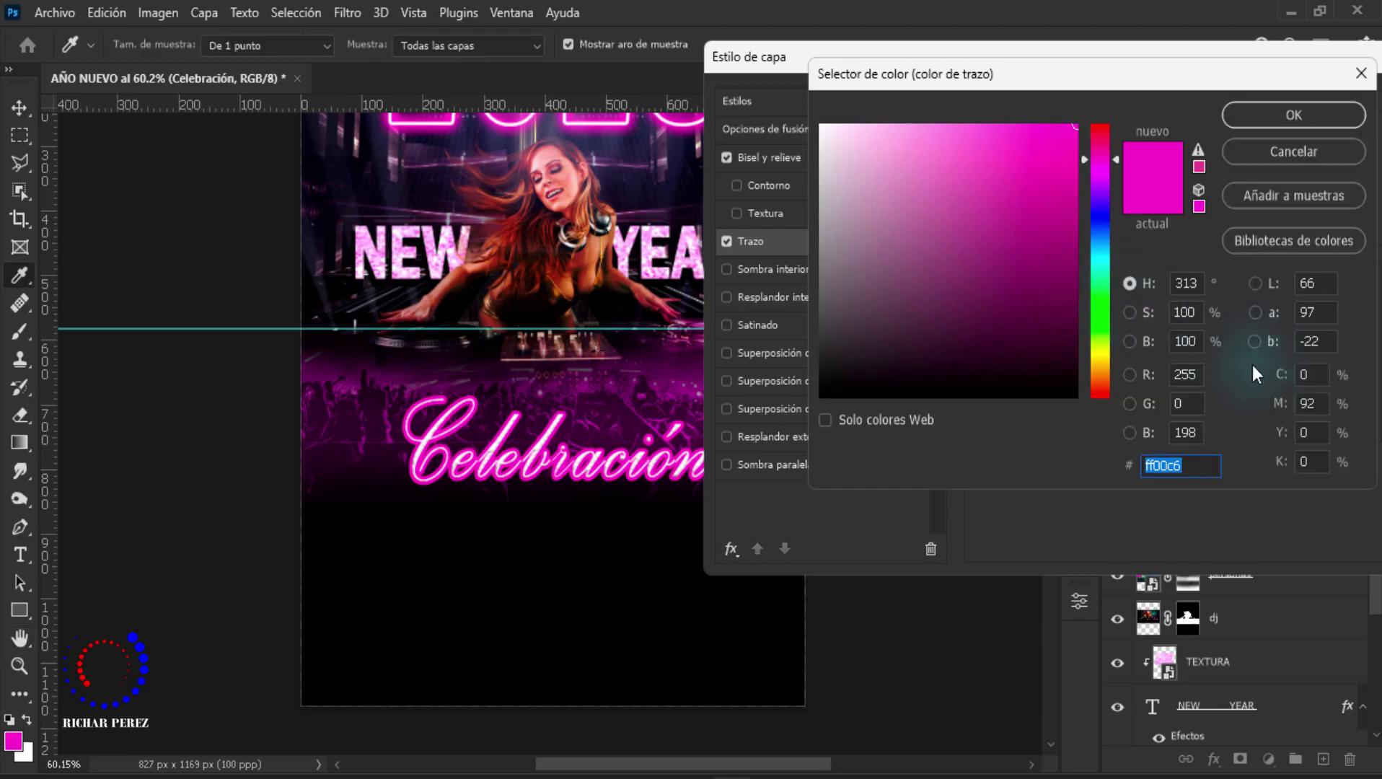
pyautogui.click(1293, 115)
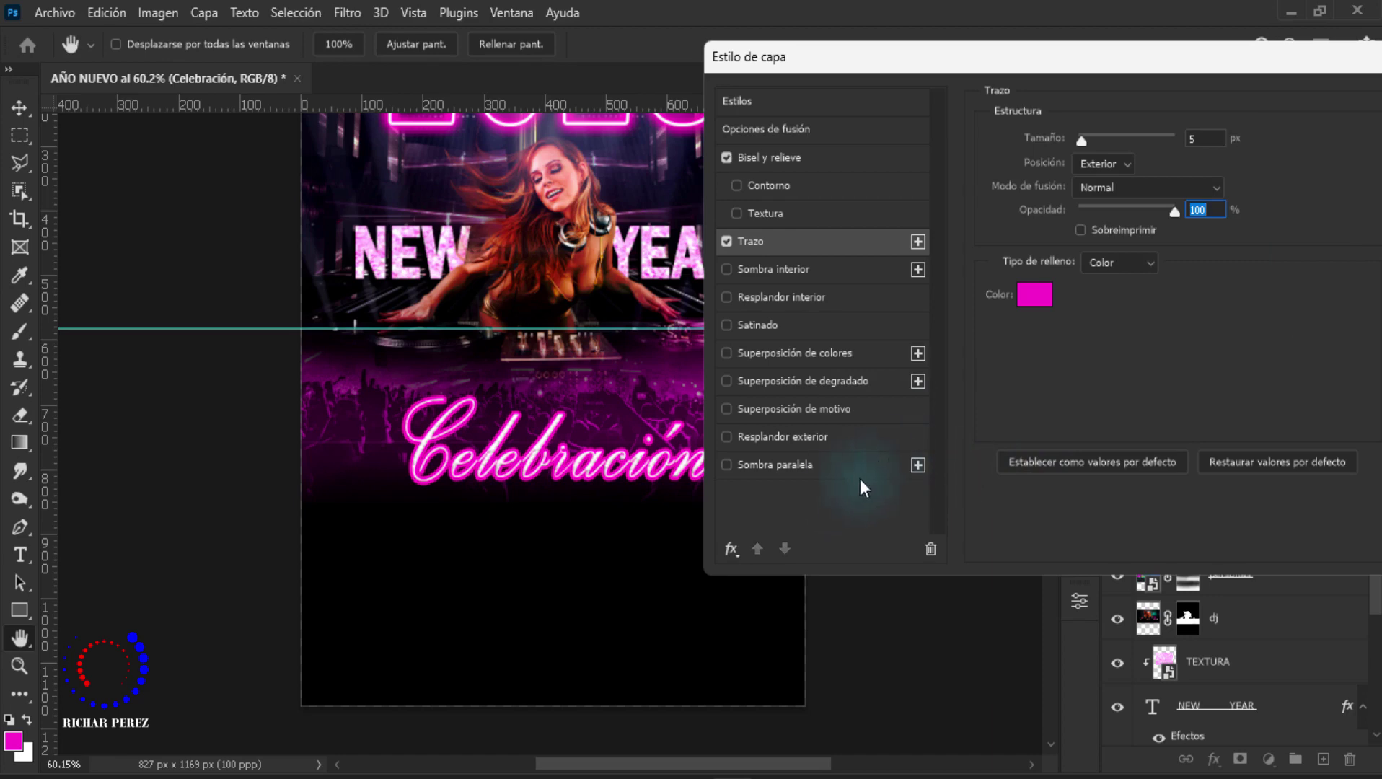
pyautogui.click(802, 442)
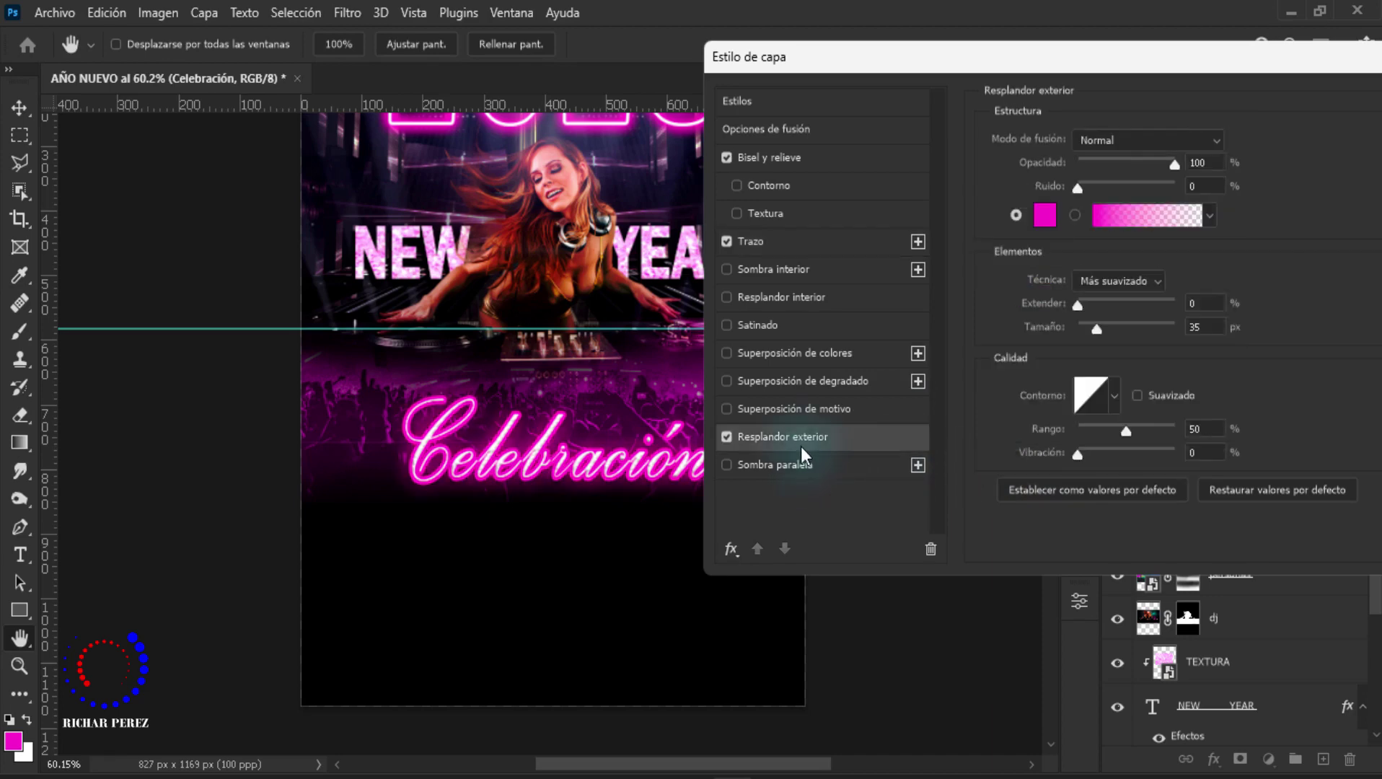
# Step: Make the outer glow magenta ff00c6 with Normal mode and linear contour, then apply the styles
pyautogui.click(1136, 140)
pyautogui.click(1043, 216)
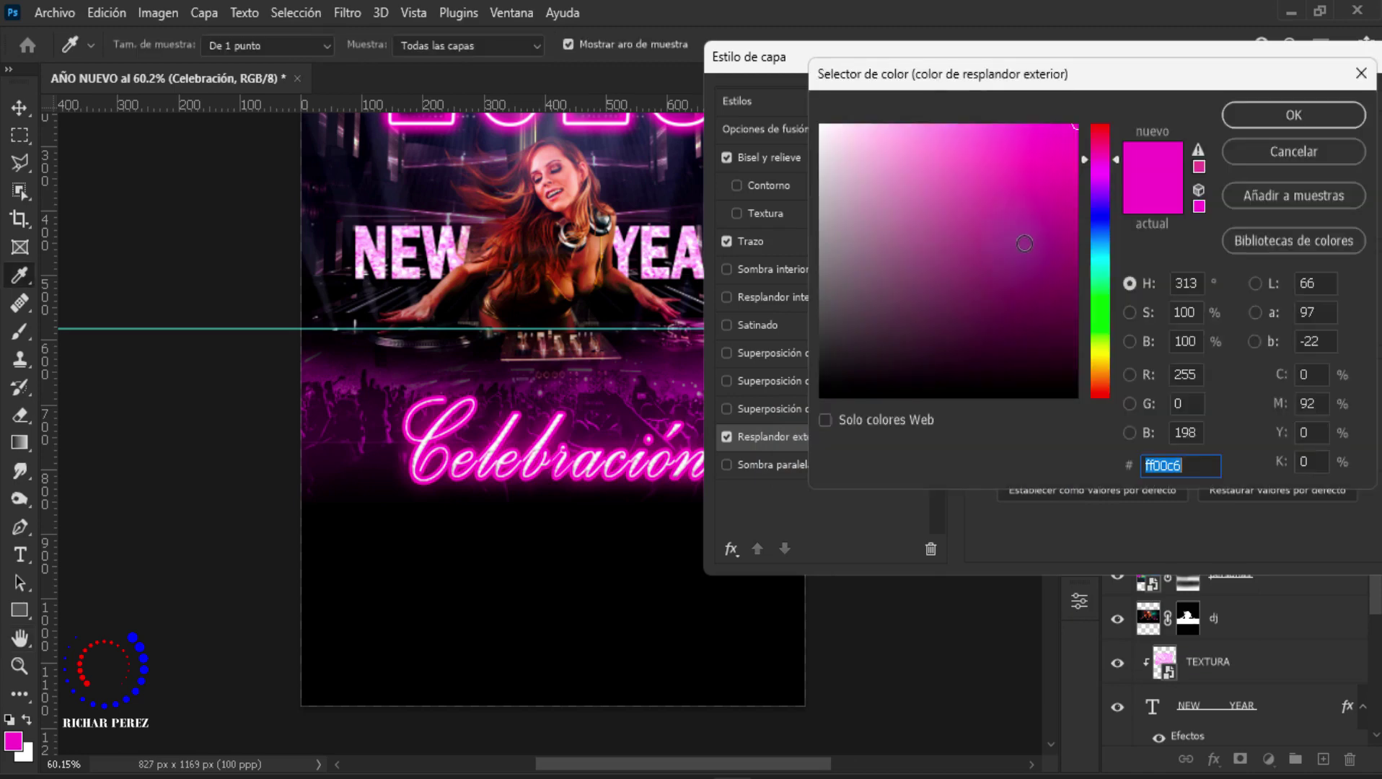
pyautogui.click(1322, 121)
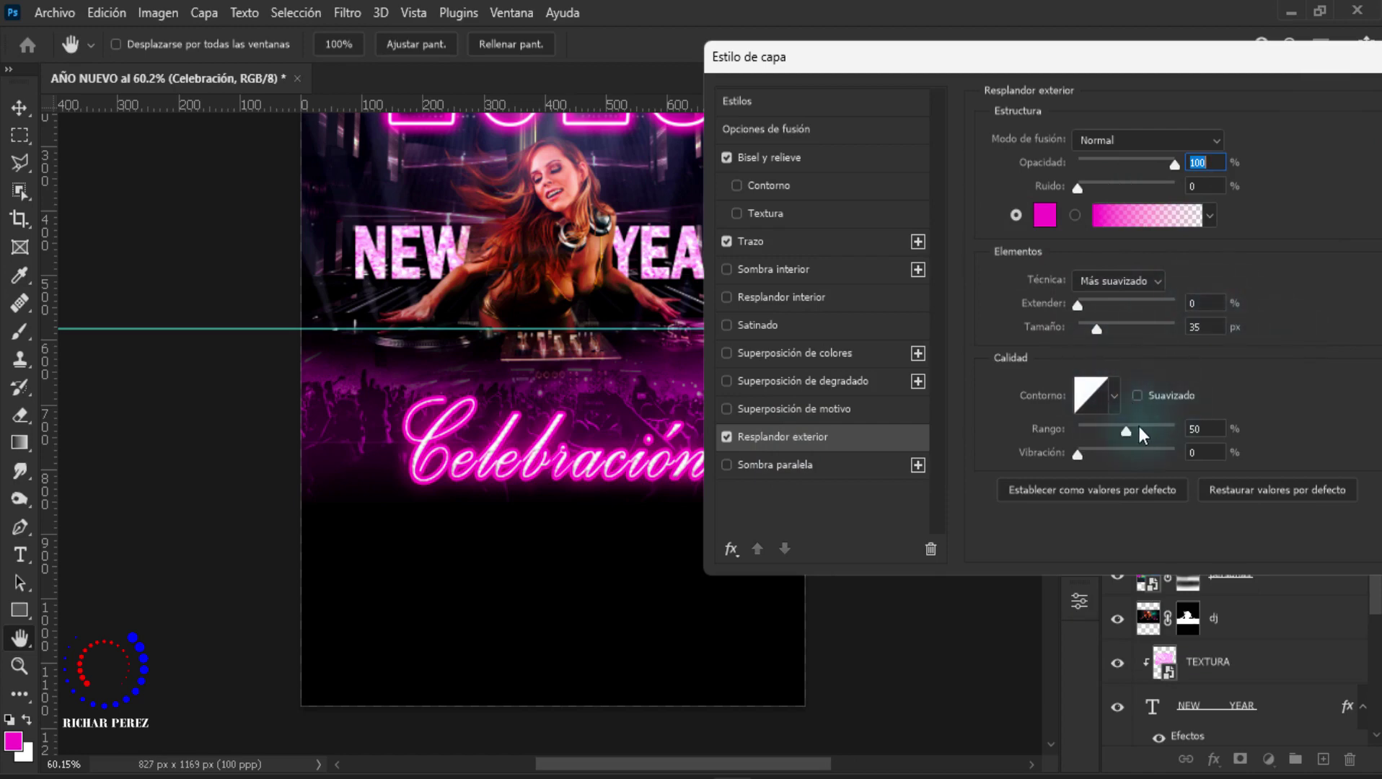
pyautogui.click(1093, 397)
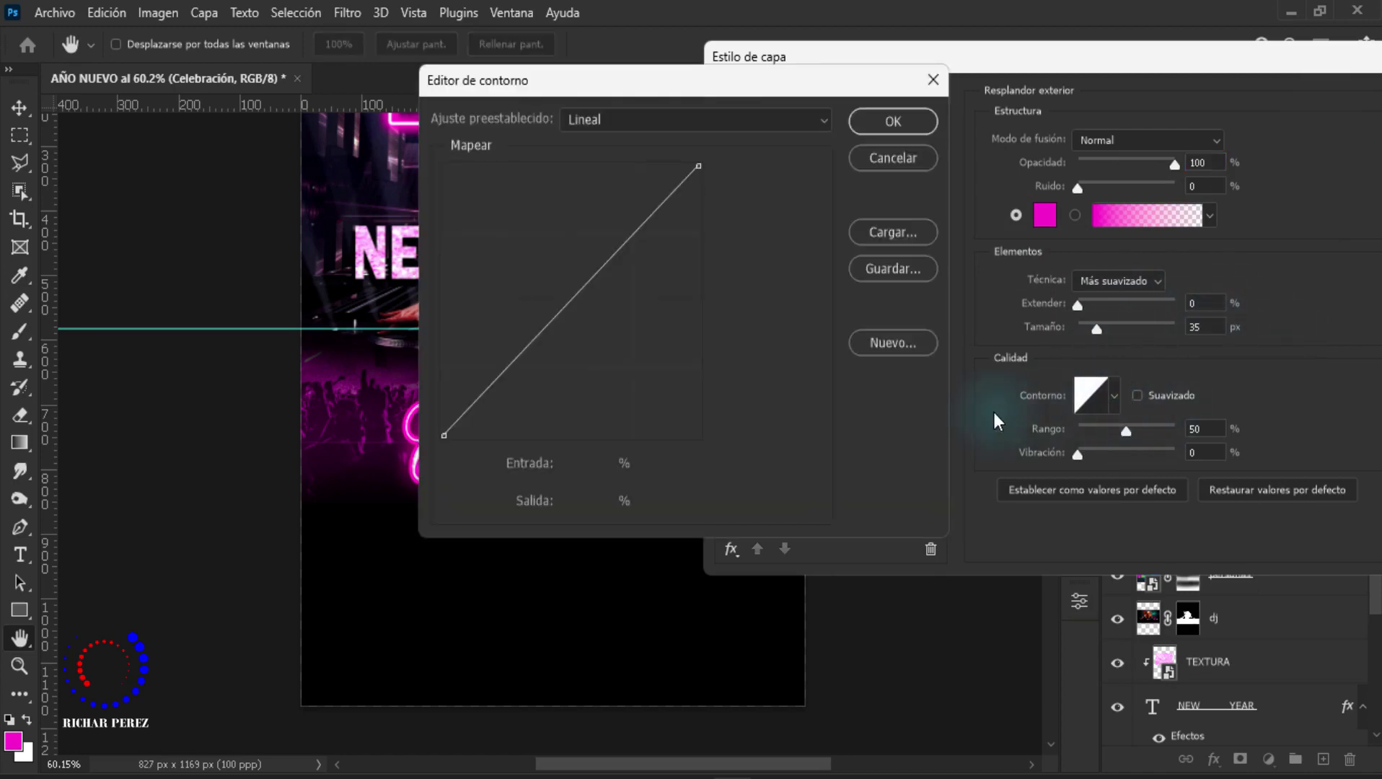
pyautogui.click(893, 121)
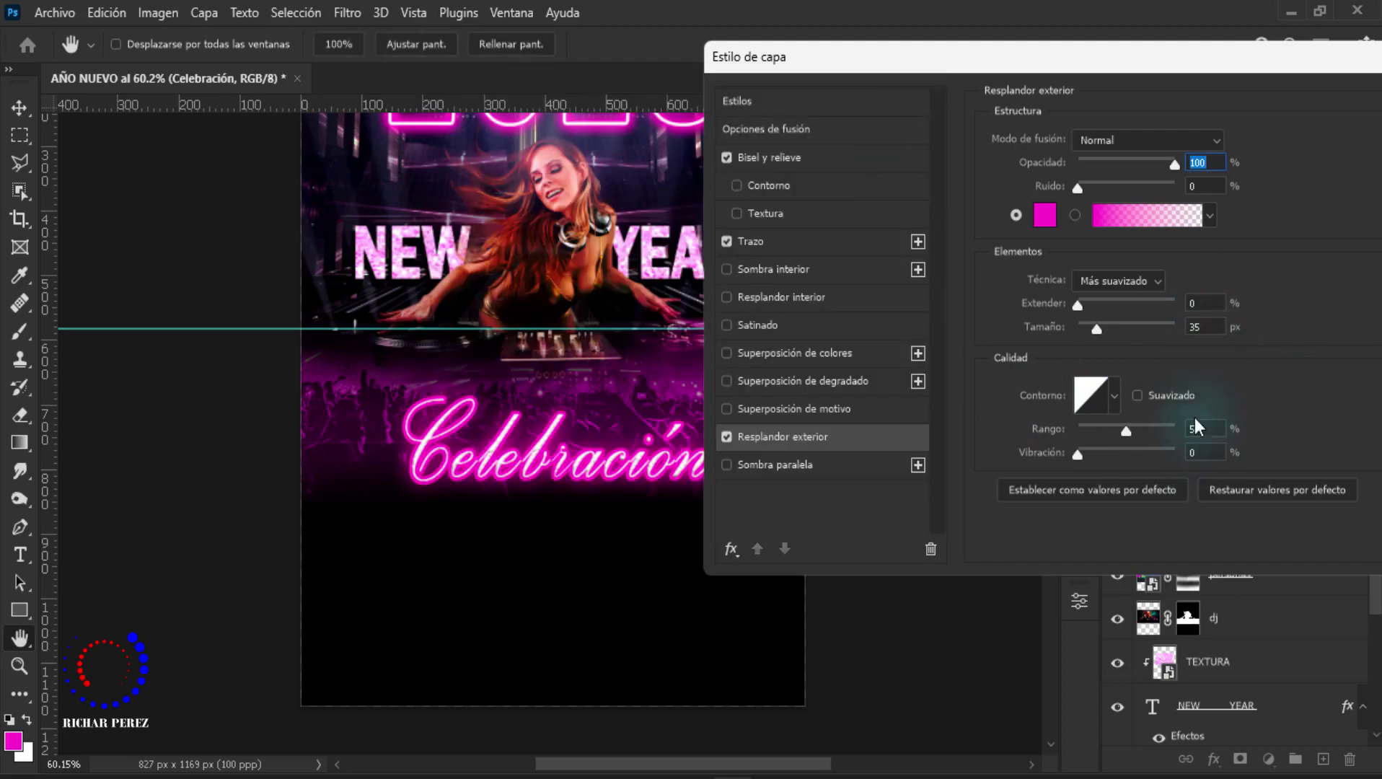
pyautogui.moveTo(1046, 59); pyautogui.dragTo(881, 58)
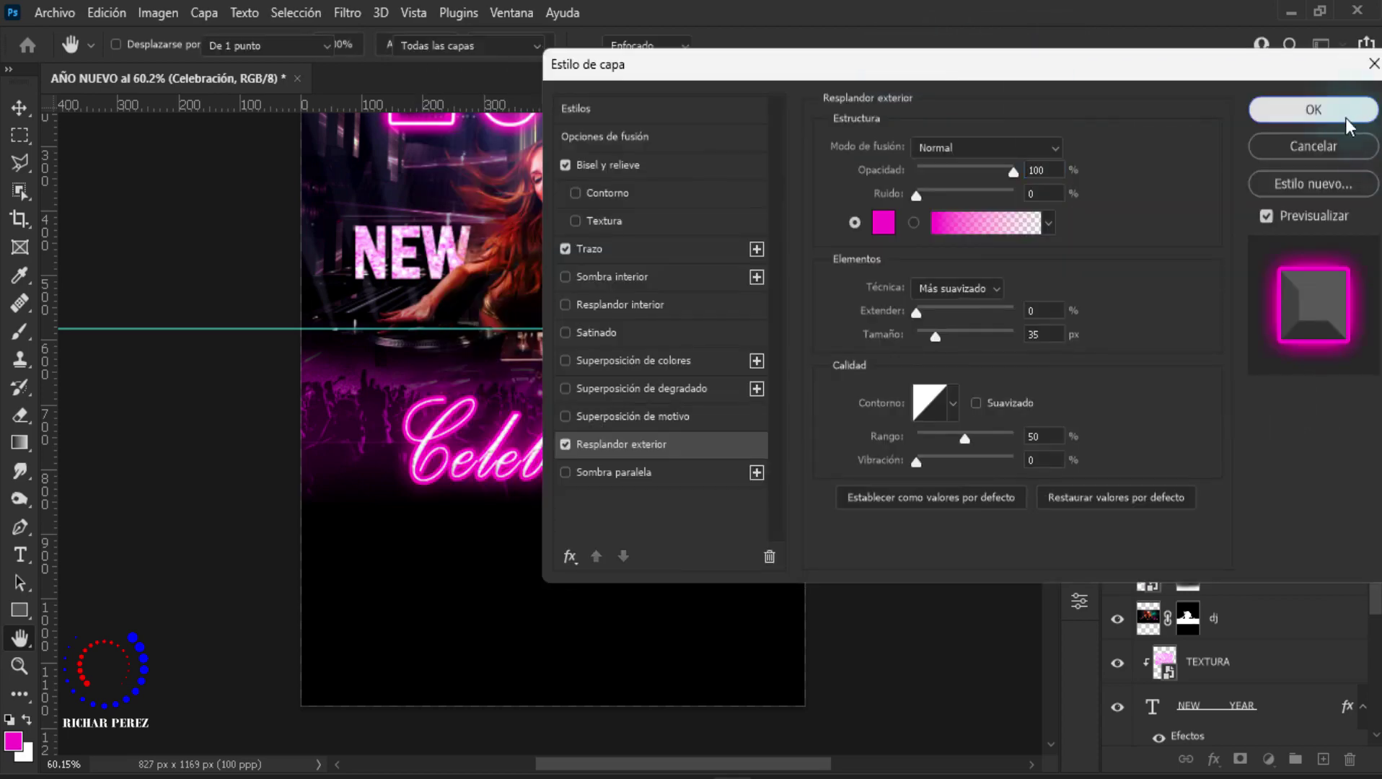
pyautogui.click(1346, 117)
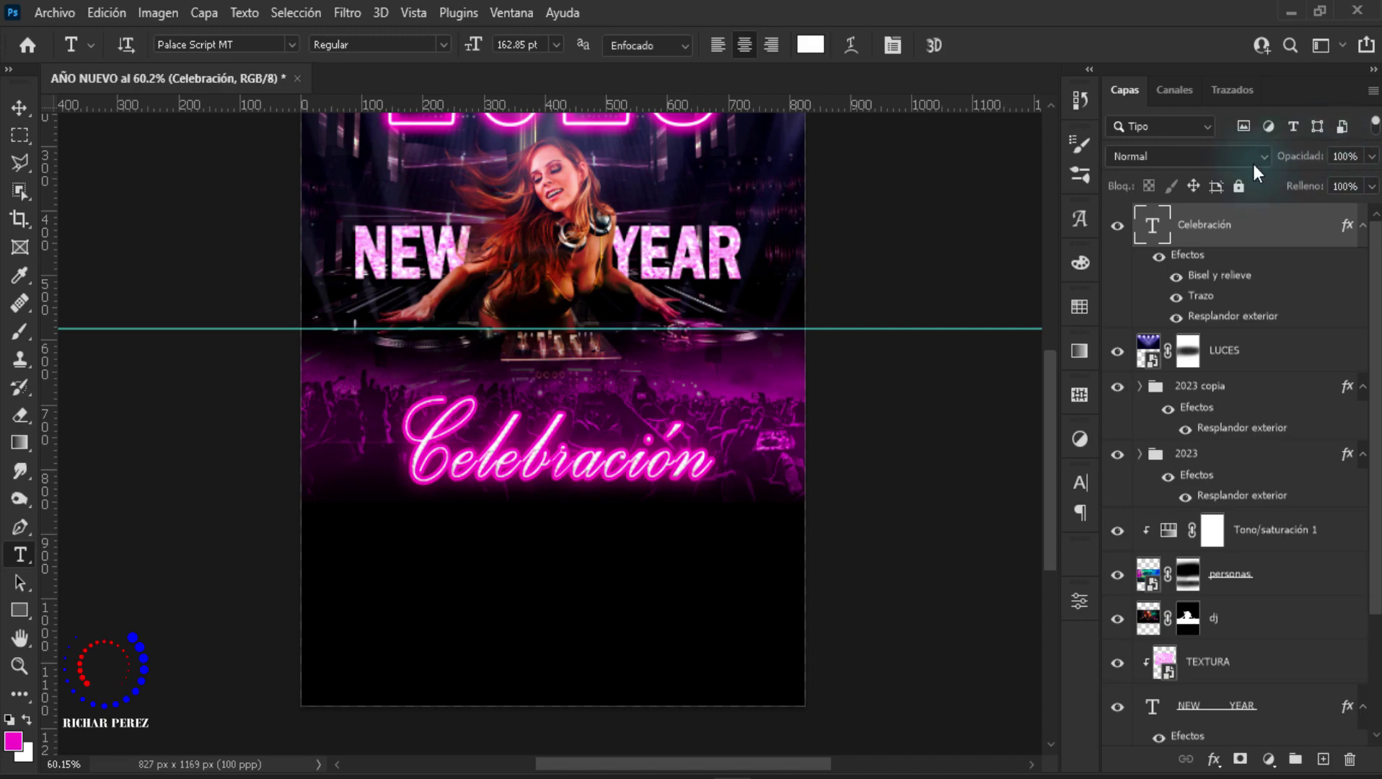
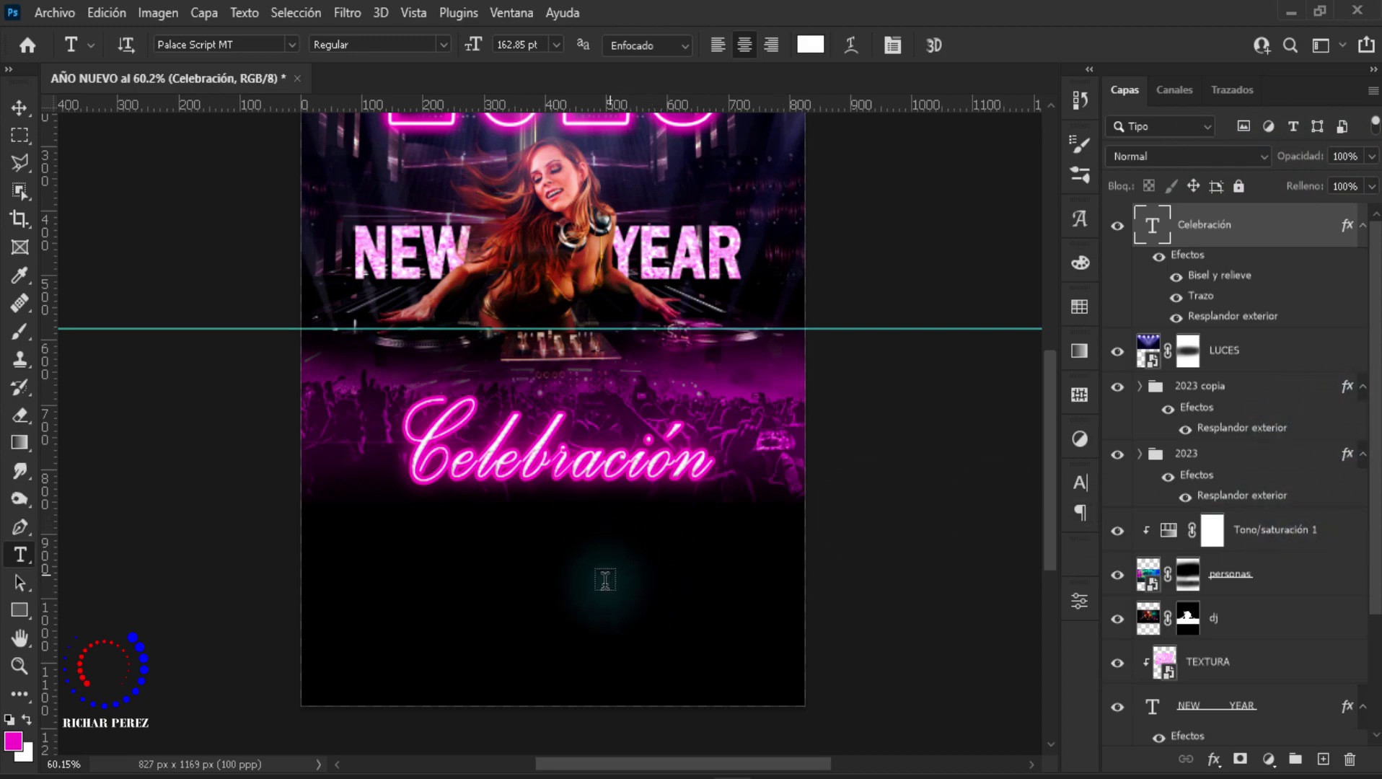
# Step: Type 'Estrellas Invitadas' in Franklin Gothic Demi below the Celebración title
pyautogui.click(458, 537)
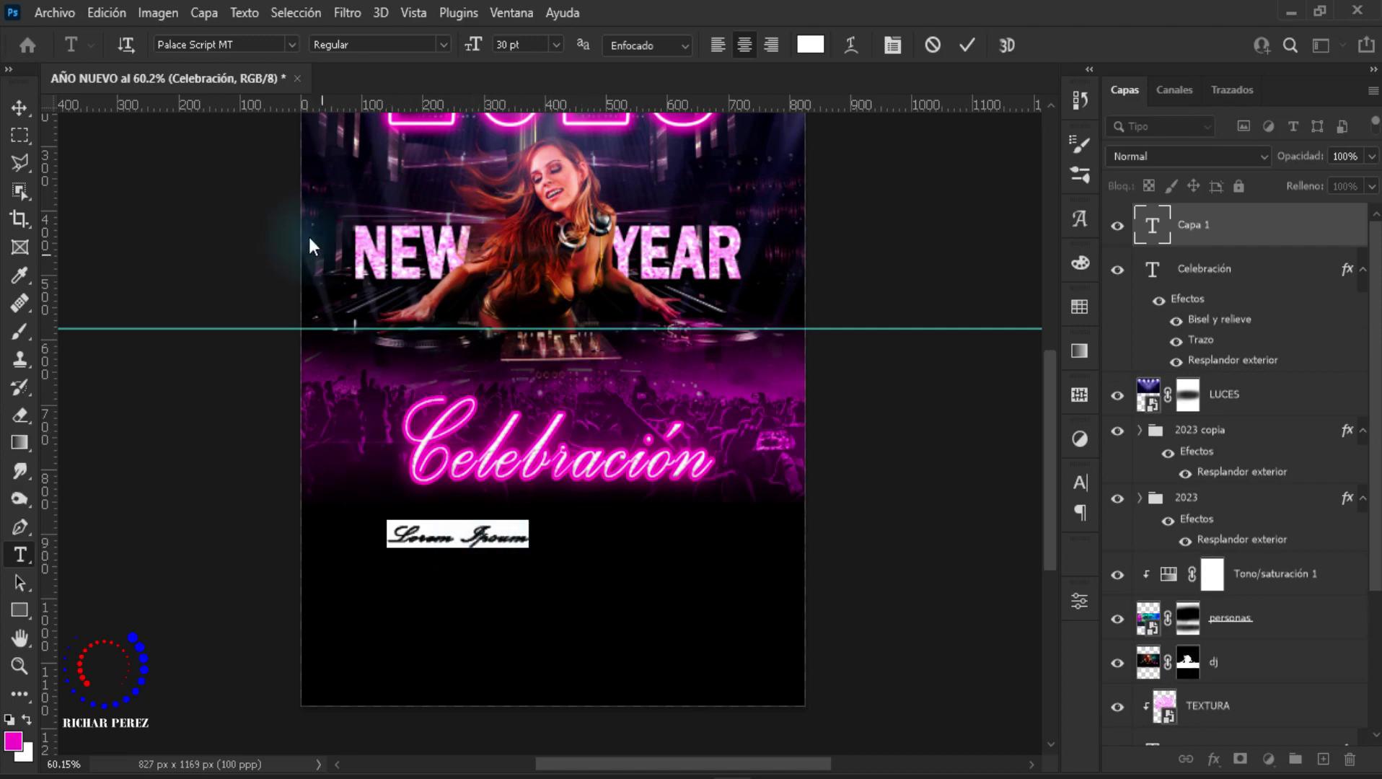
pyautogui.click(292, 45)
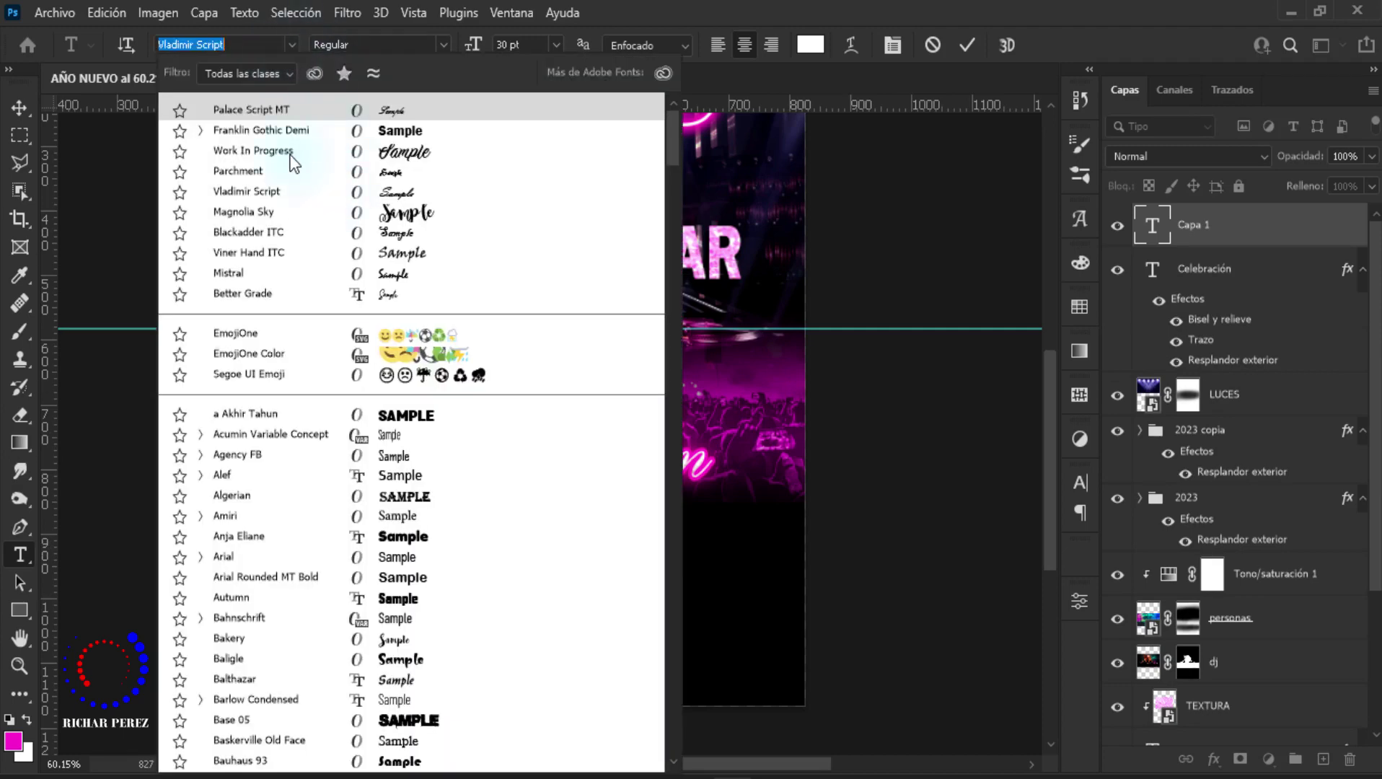
pyautogui.click(265, 132)
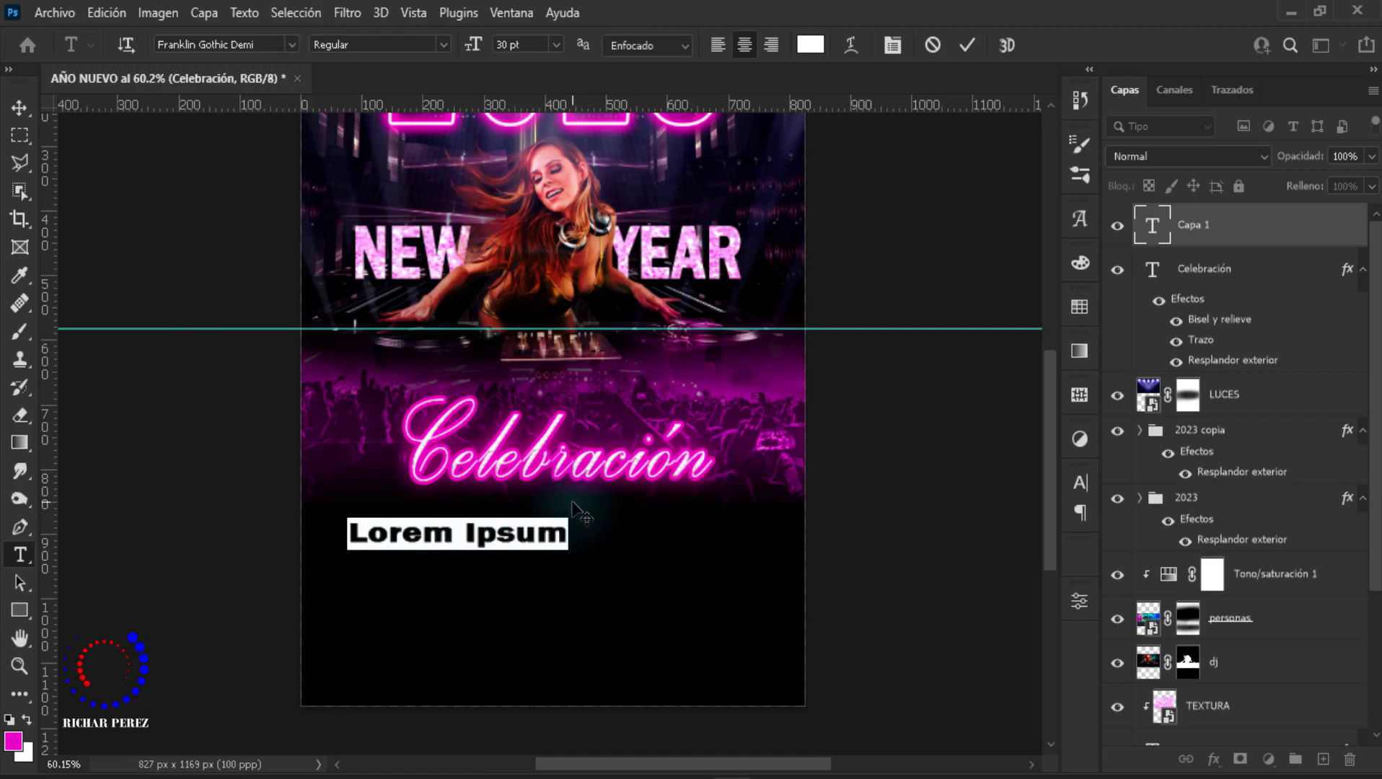
pyautogui.write('Estrella')
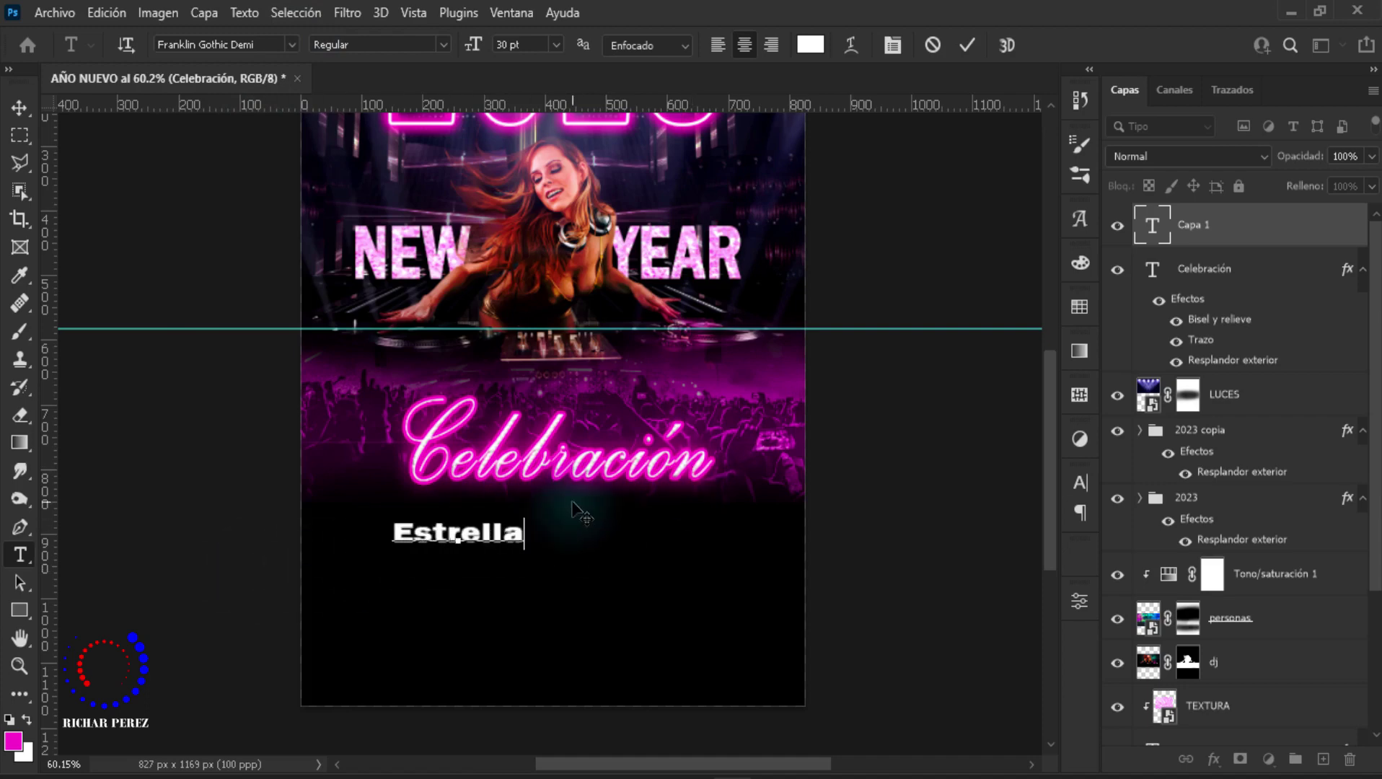
pyautogui.write('s Inv')
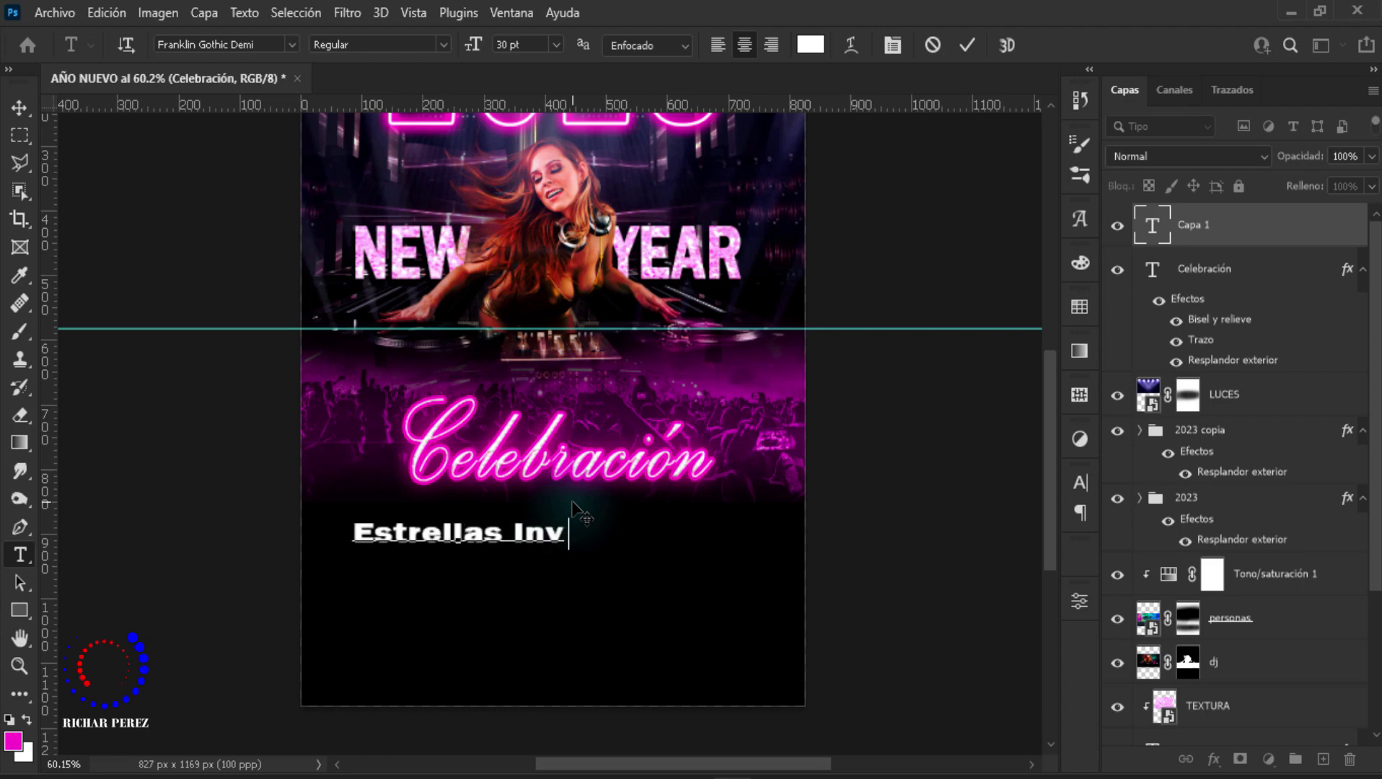
pyautogui.write('itadas')
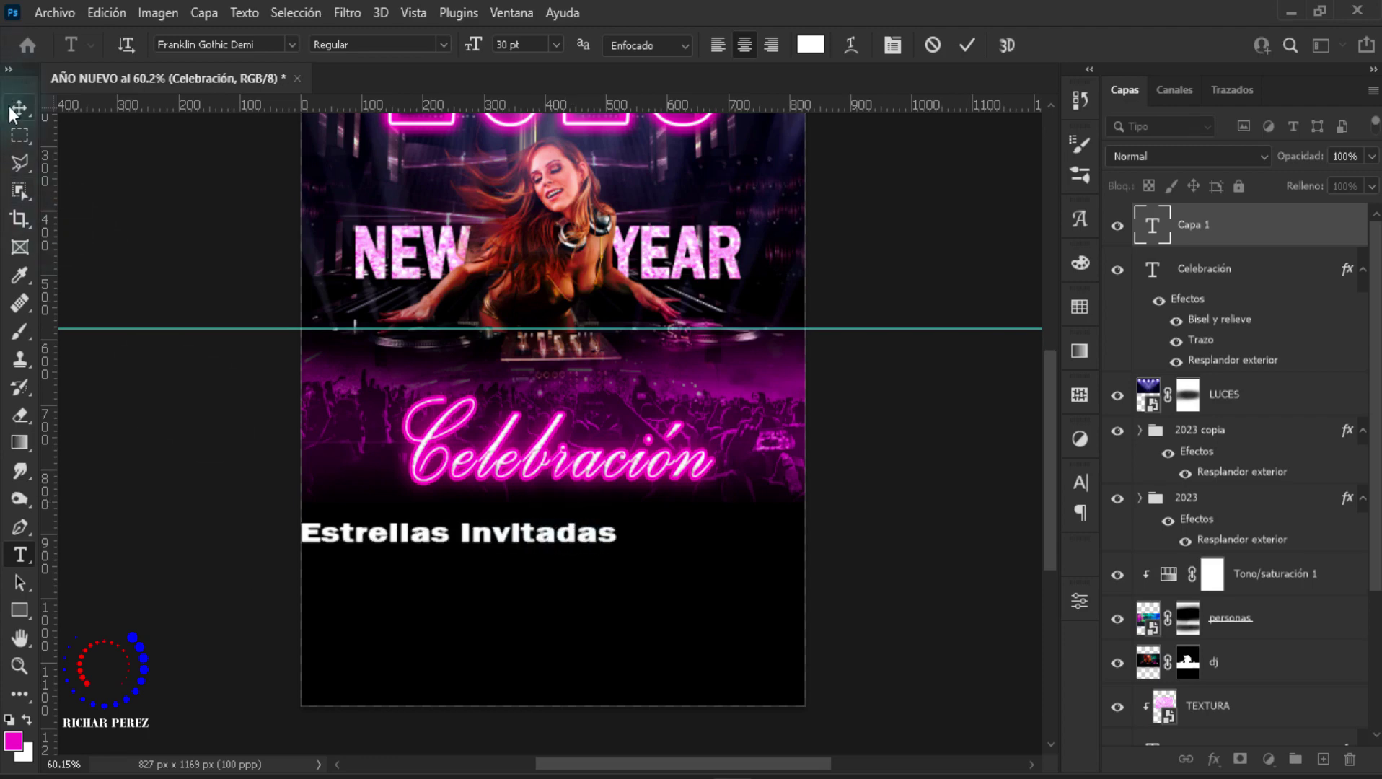
# Step: Centre Estrellas Invitadas under Celebración and scale it down to about 78%
pyautogui.click(20, 107)
pyautogui.hotkey('ctrl', 't')
pyautogui.moveTo(503, 534); pyautogui.dragTo(596, 519)
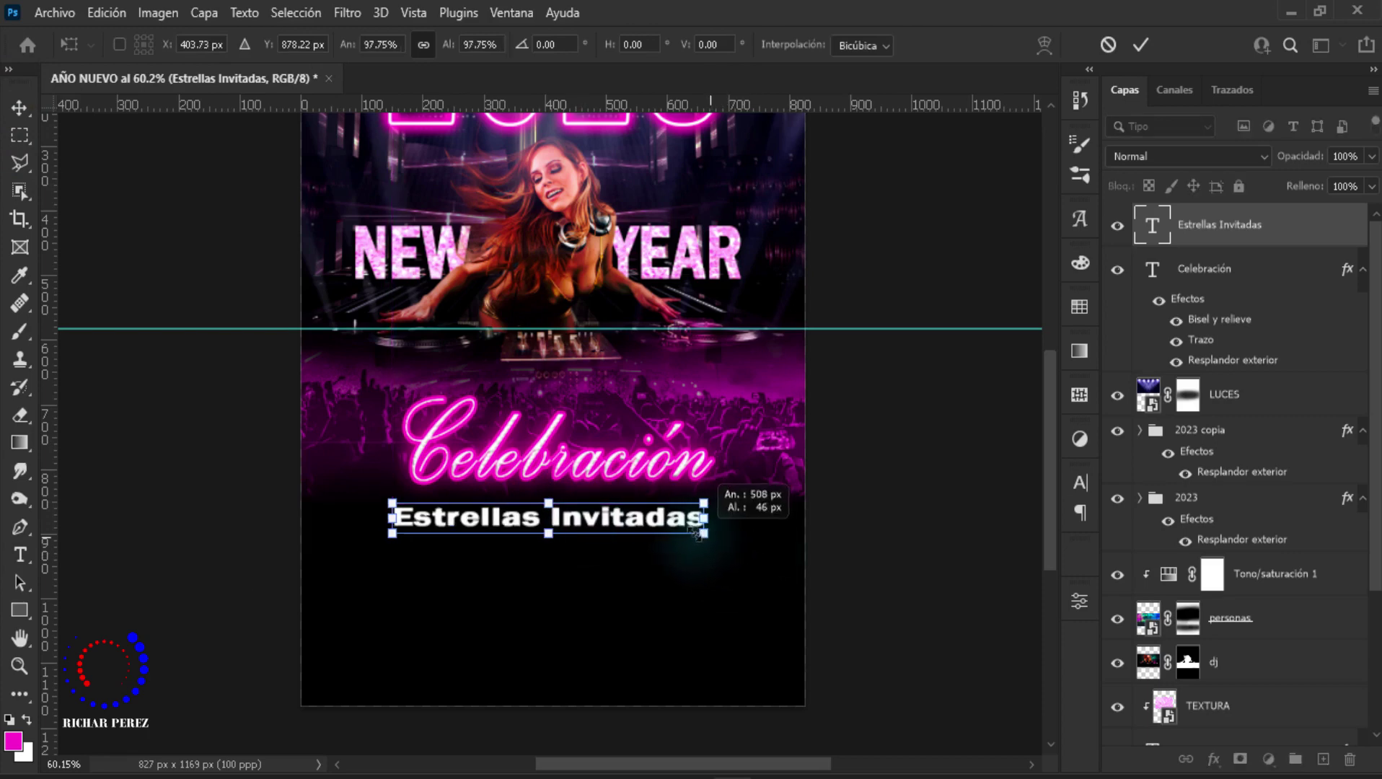
pyautogui.moveTo(709, 534)
pyautogui.mouseDown()
pyautogui.moveTo(639, 527)
pyautogui.moveTo(629, 495)
pyautogui.mouseUp()
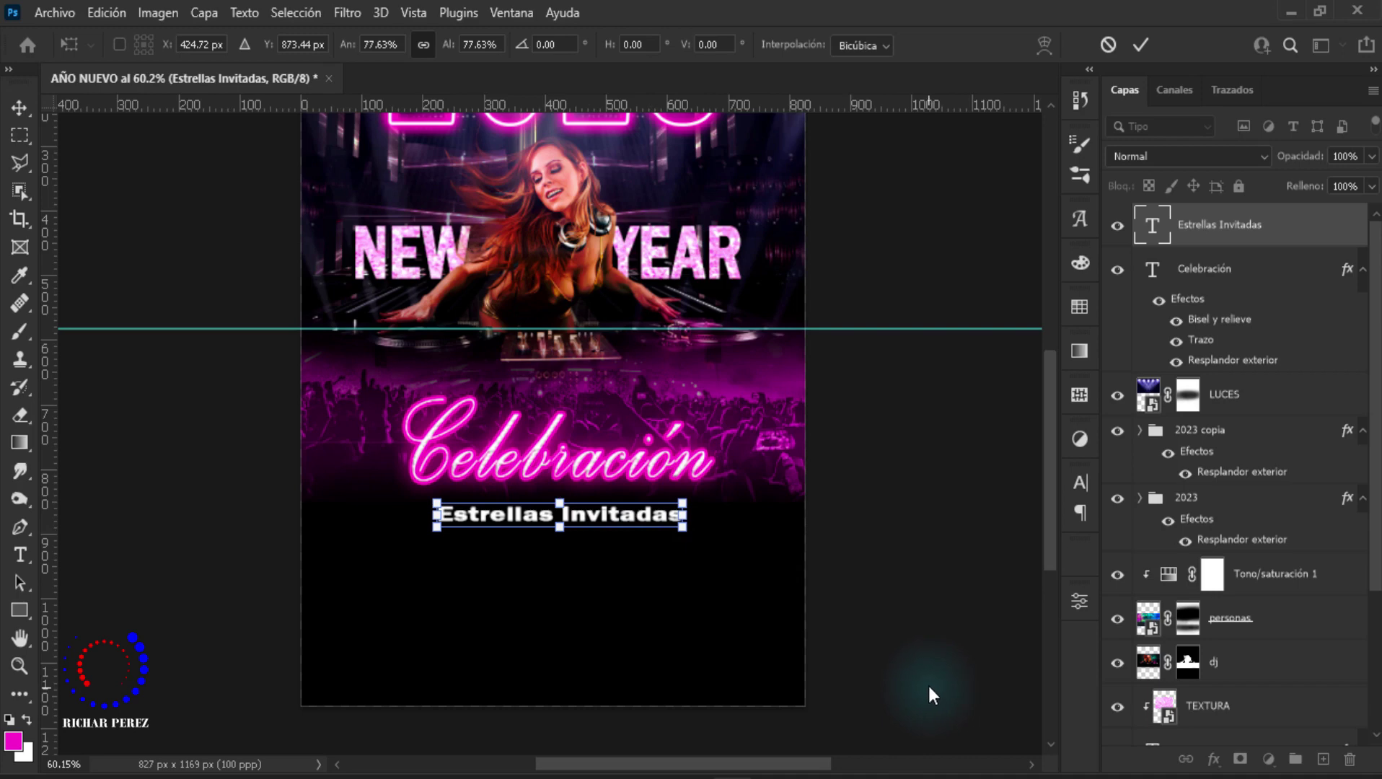
pyautogui.press('Return')
# Step: Stretch the Estrellas Invitadas text to about 156% height
pyautogui.scroll(2, 527, 516)
pyautogui.scroll(3, 548, 530)
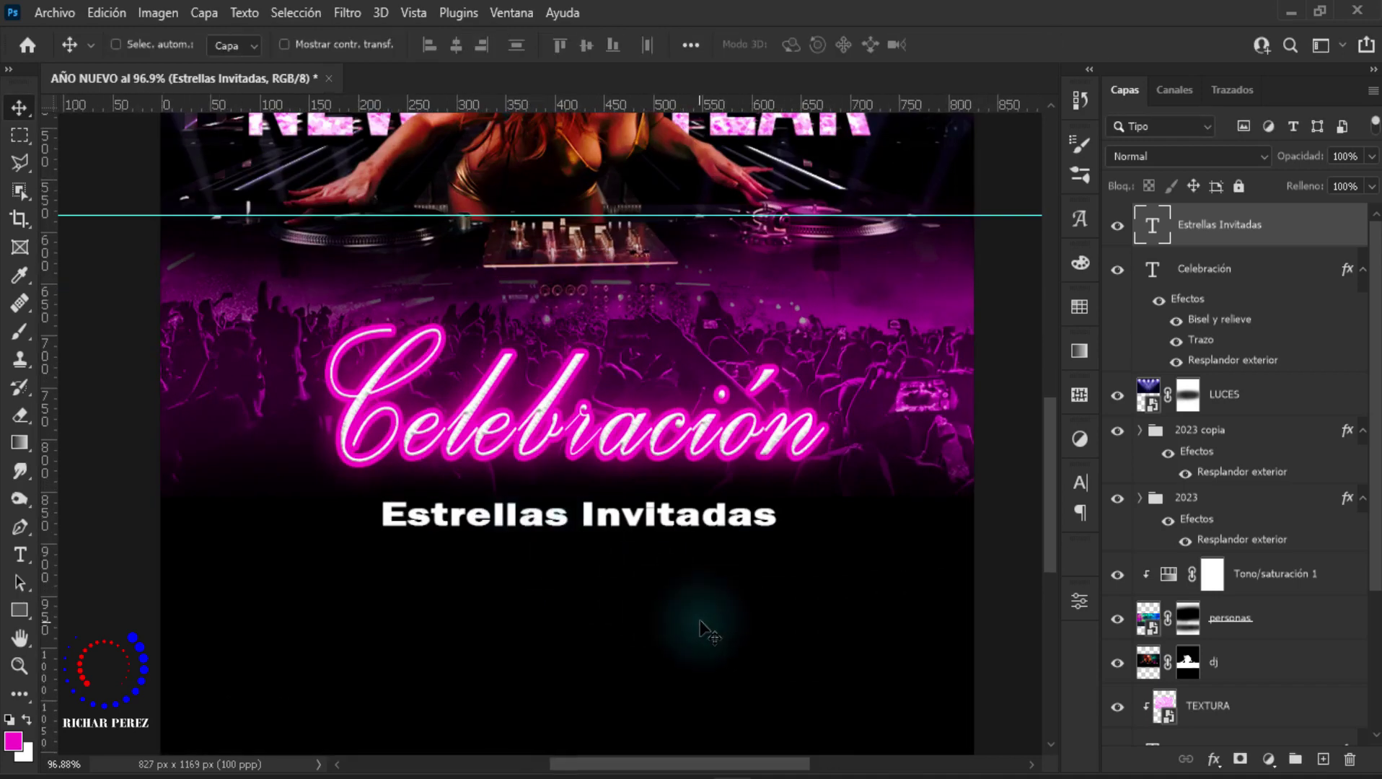
pyautogui.hotkey('ctrl', 't')
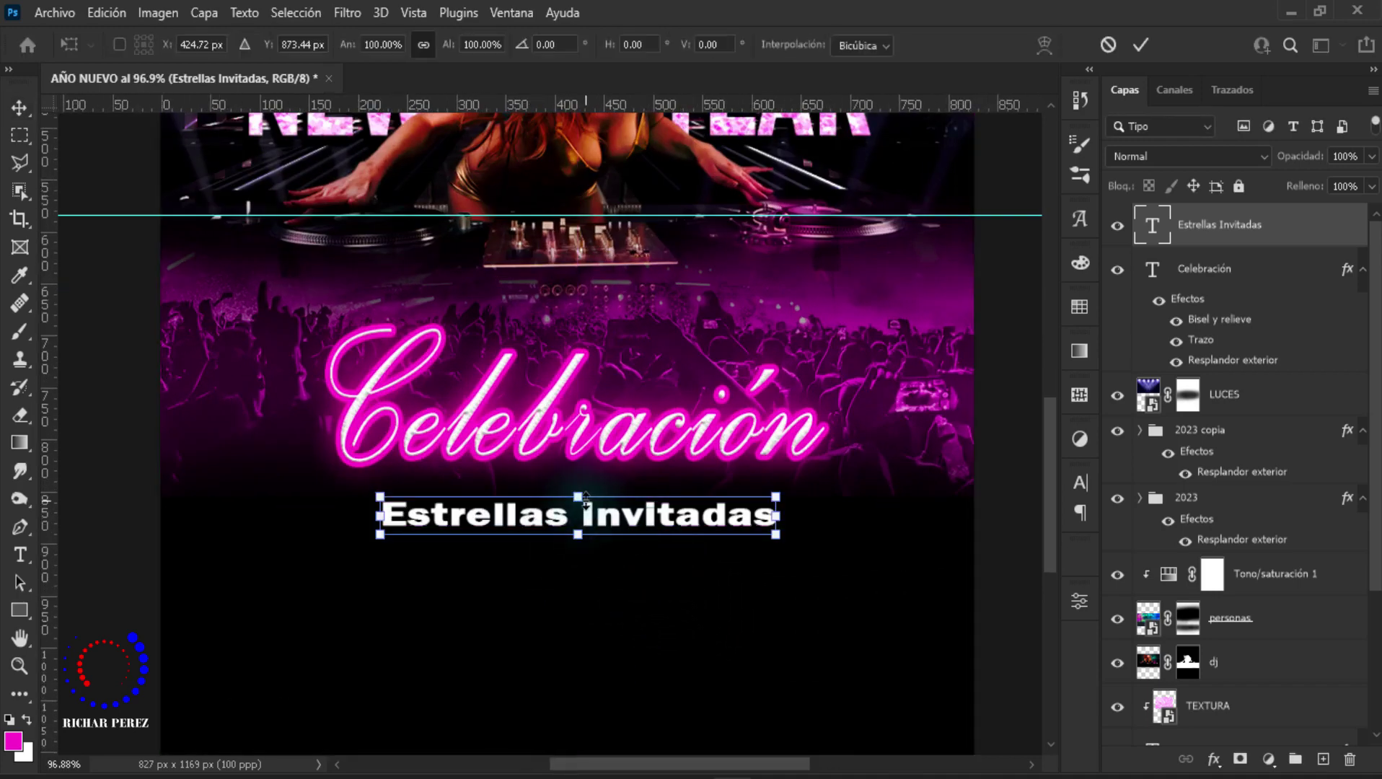
pyautogui.moveTo(584, 495); pyautogui.dragTo(583, 478)
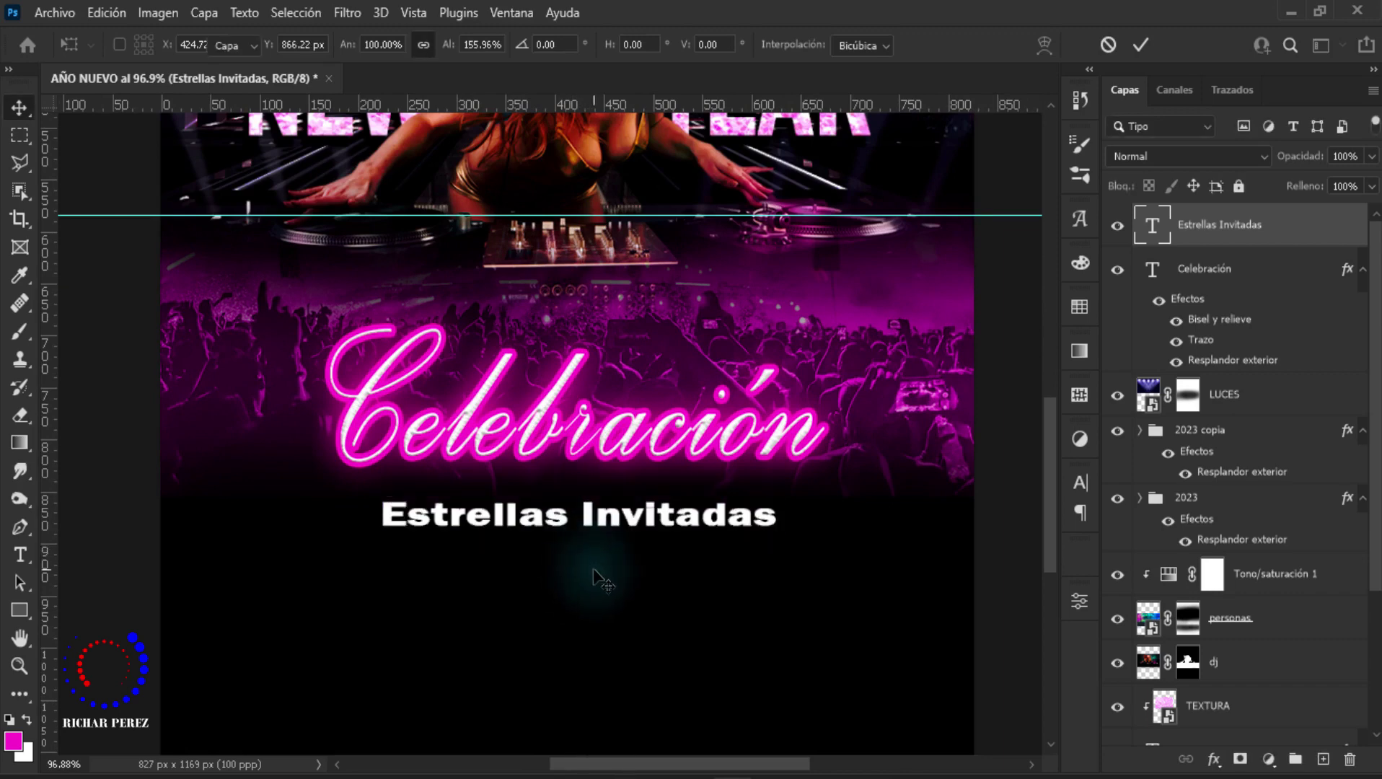
pyautogui.press('Return')
pyautogui.scroll(-2, 602, 578)
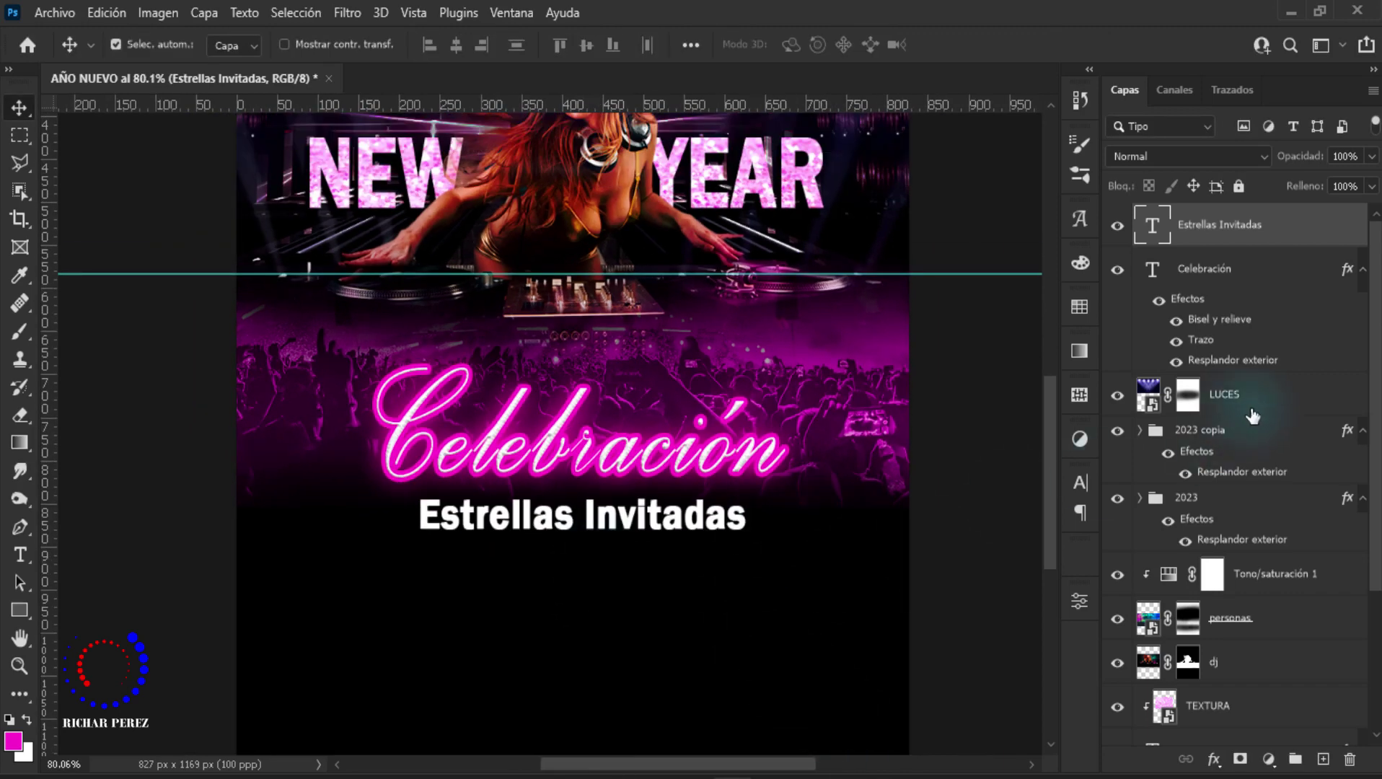
# Step: In Blending Options, drop the text's fill opacity to 0 and enable Resplandor exterior
pyautogui.rightClick(1194, 223)
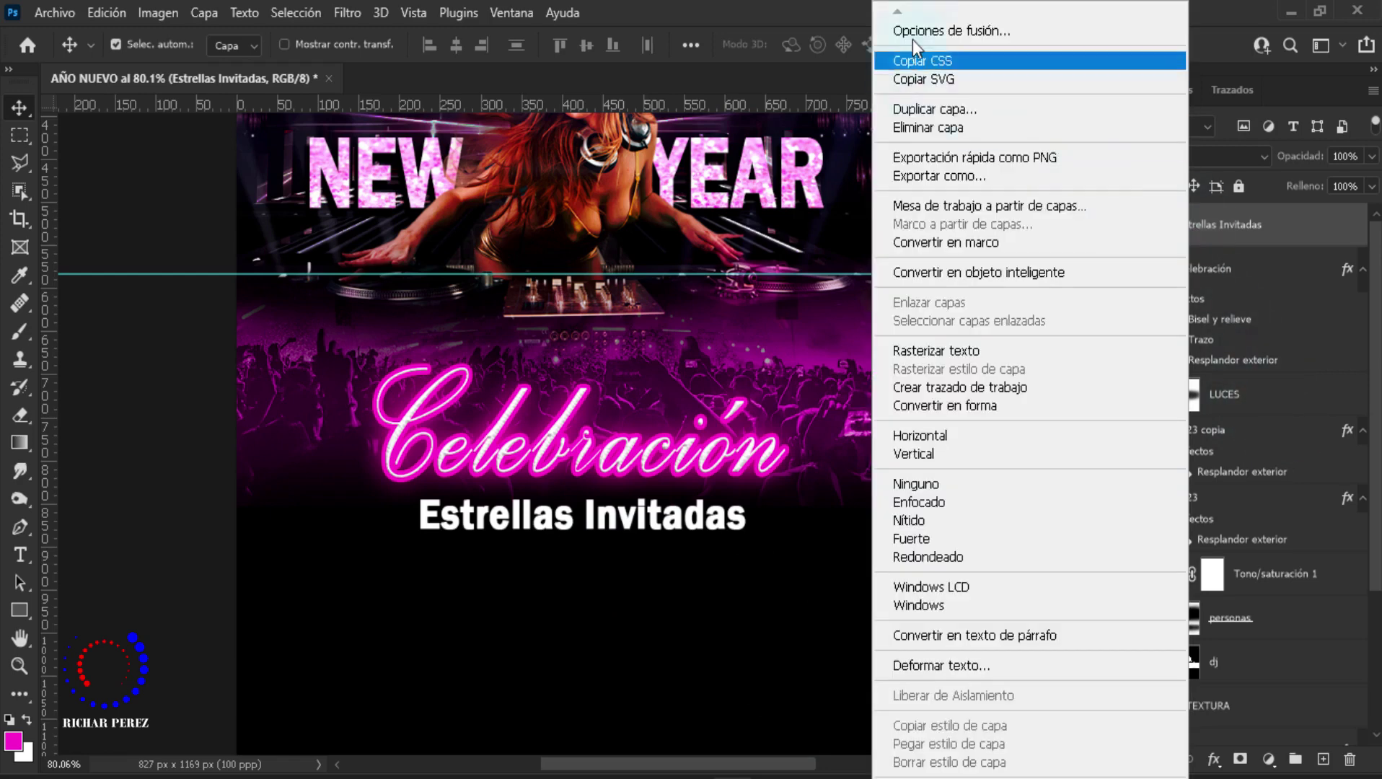
pyautogui.click(915, 35)
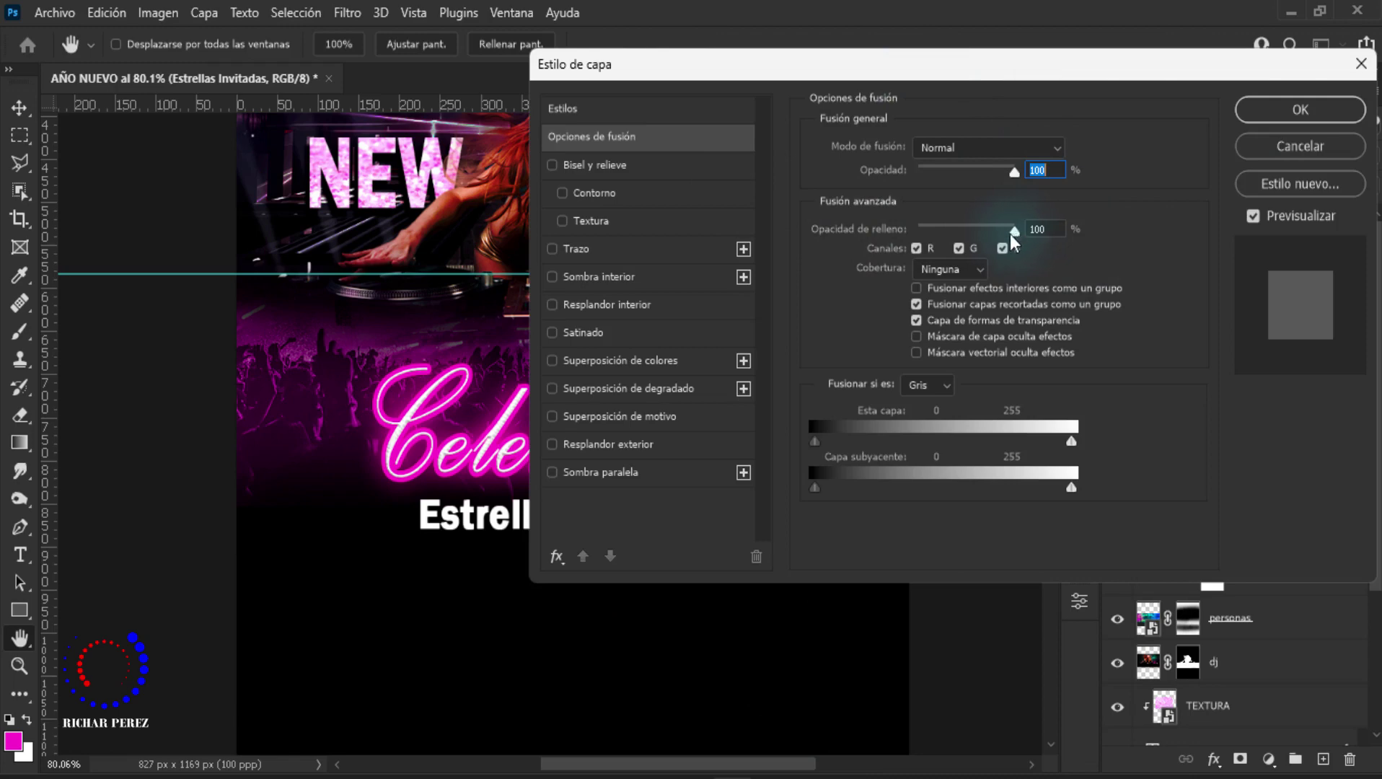
pyautogui.moveTo(1011, 233); pyautogui.dragTo(795, 224)
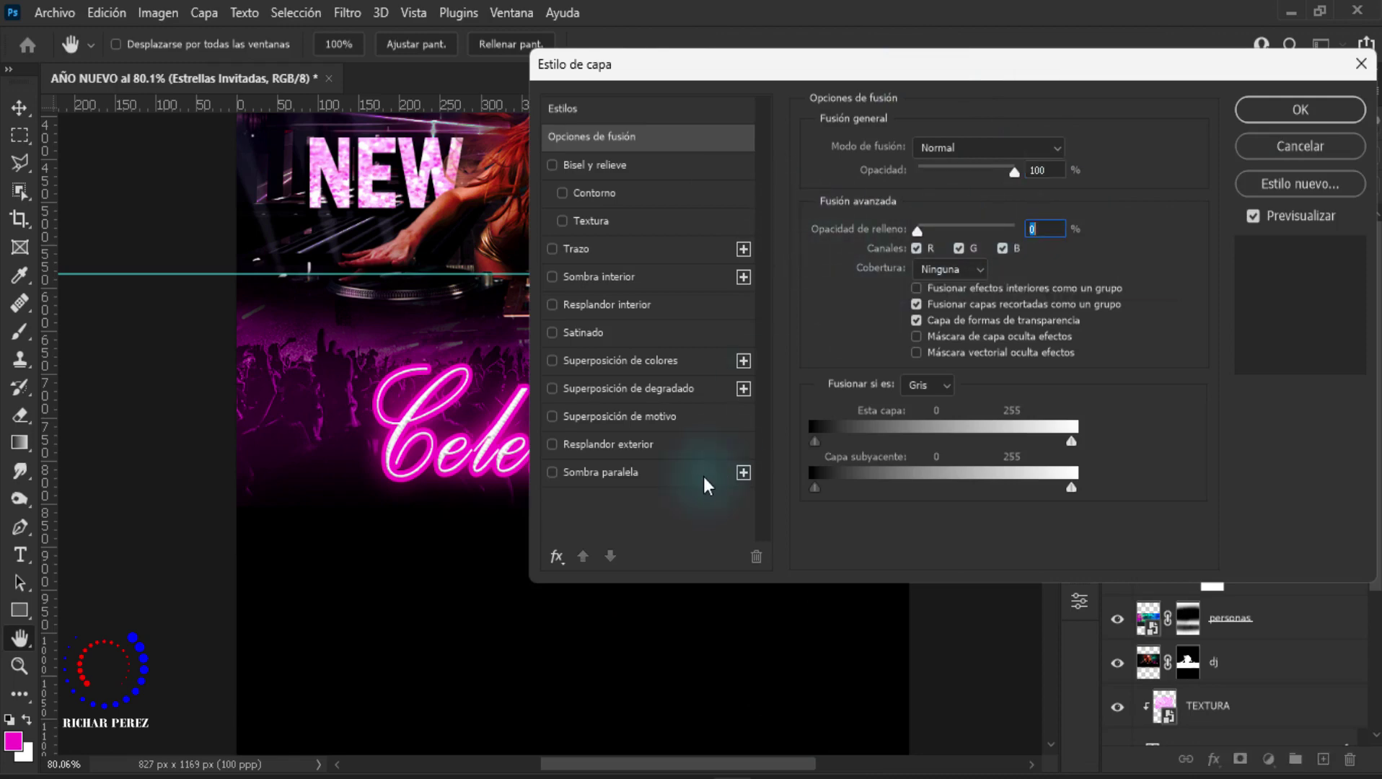
pyautogui.click(628, 442)
pyautogui.moveTo(781, 64); pyautogui.dragTo(991, 65)
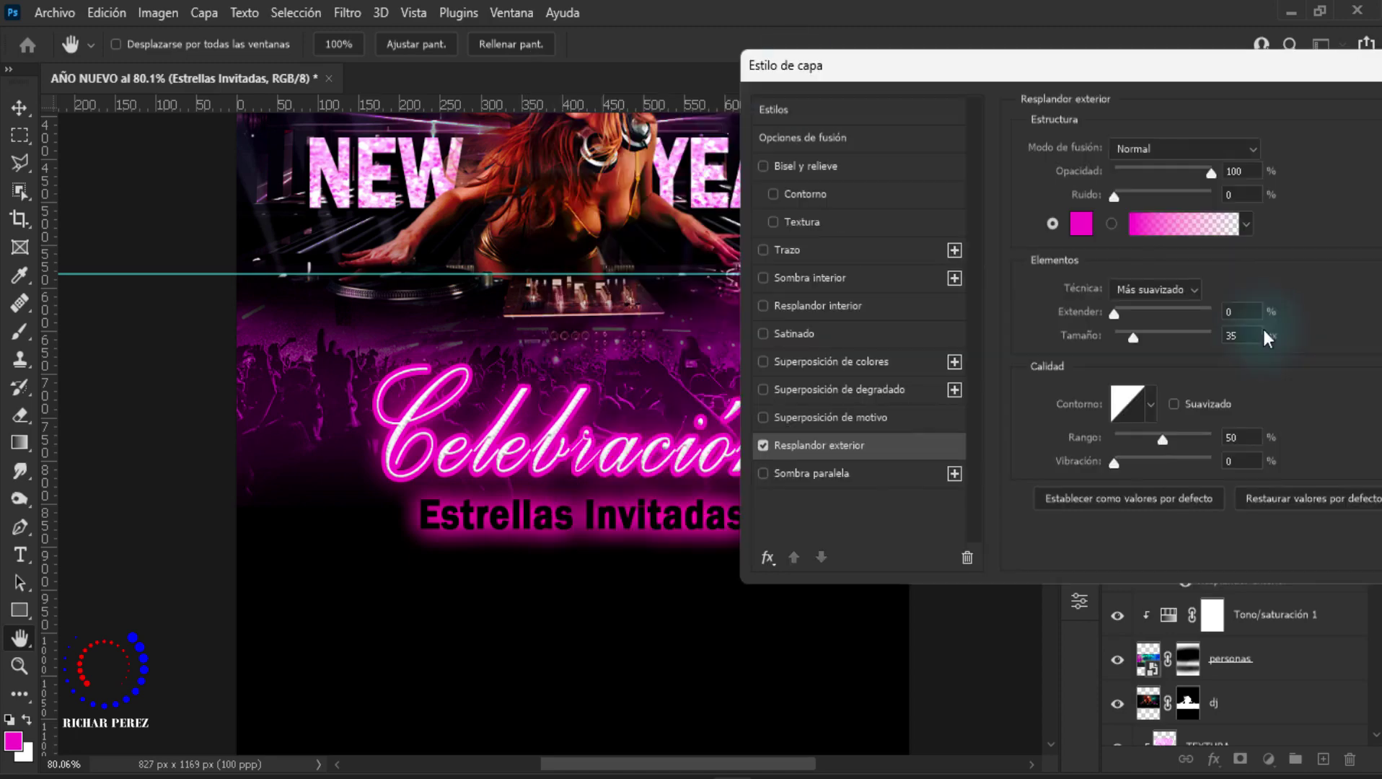
# Step: Set the outer glow to 24 px size, 5% spread and magenta ff00c6, then apply
pyautogui.moveTo(1133, 337); pyautogui.dragTo(1141, 337)
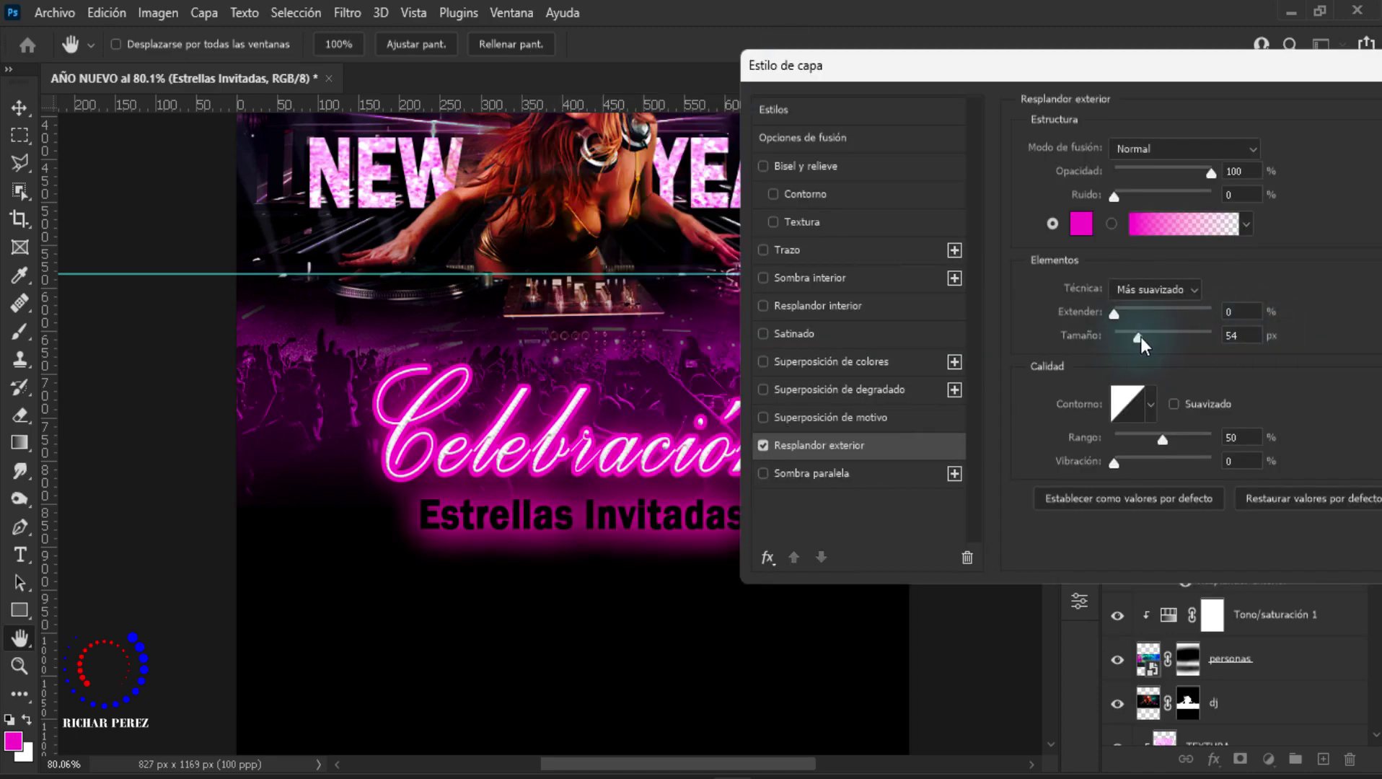
pyautogui.doubleClick(1248, 336)
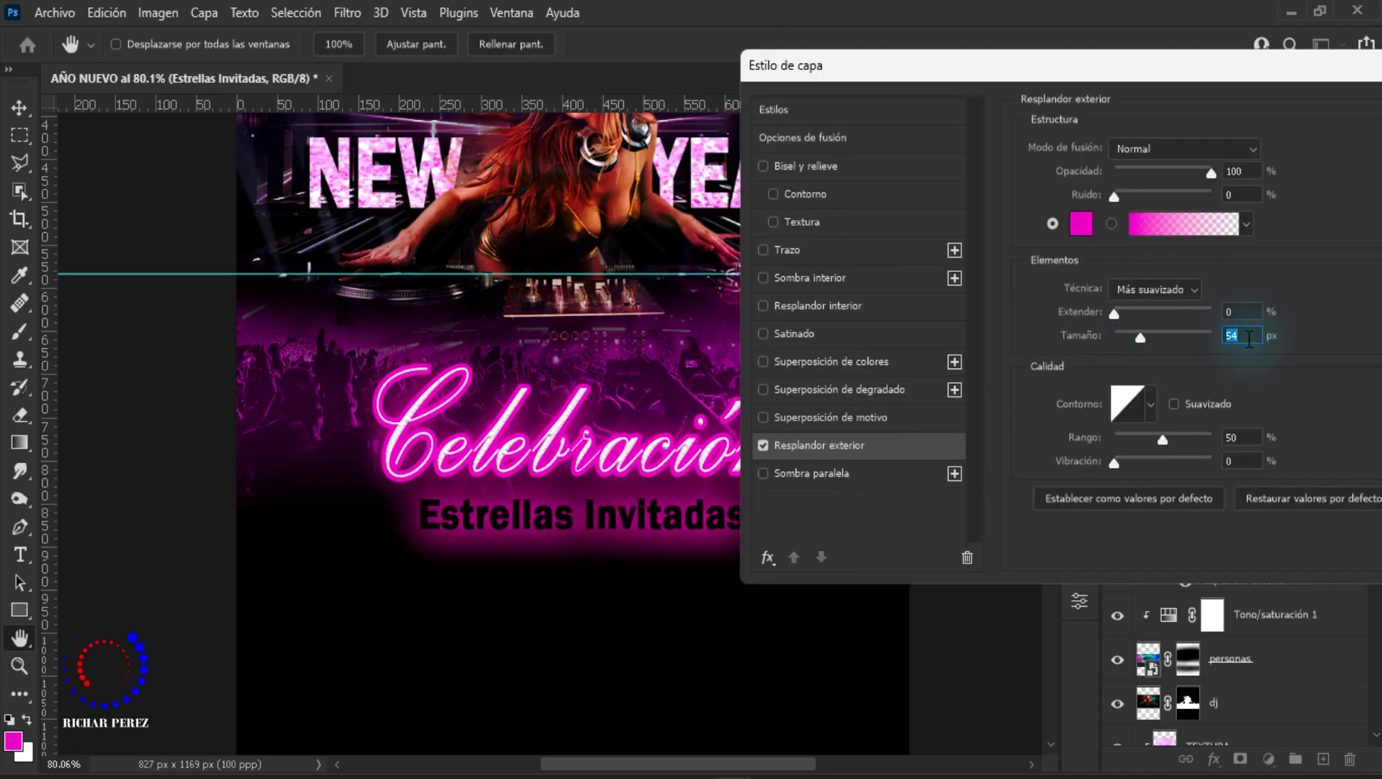
pyautogui.write('3')
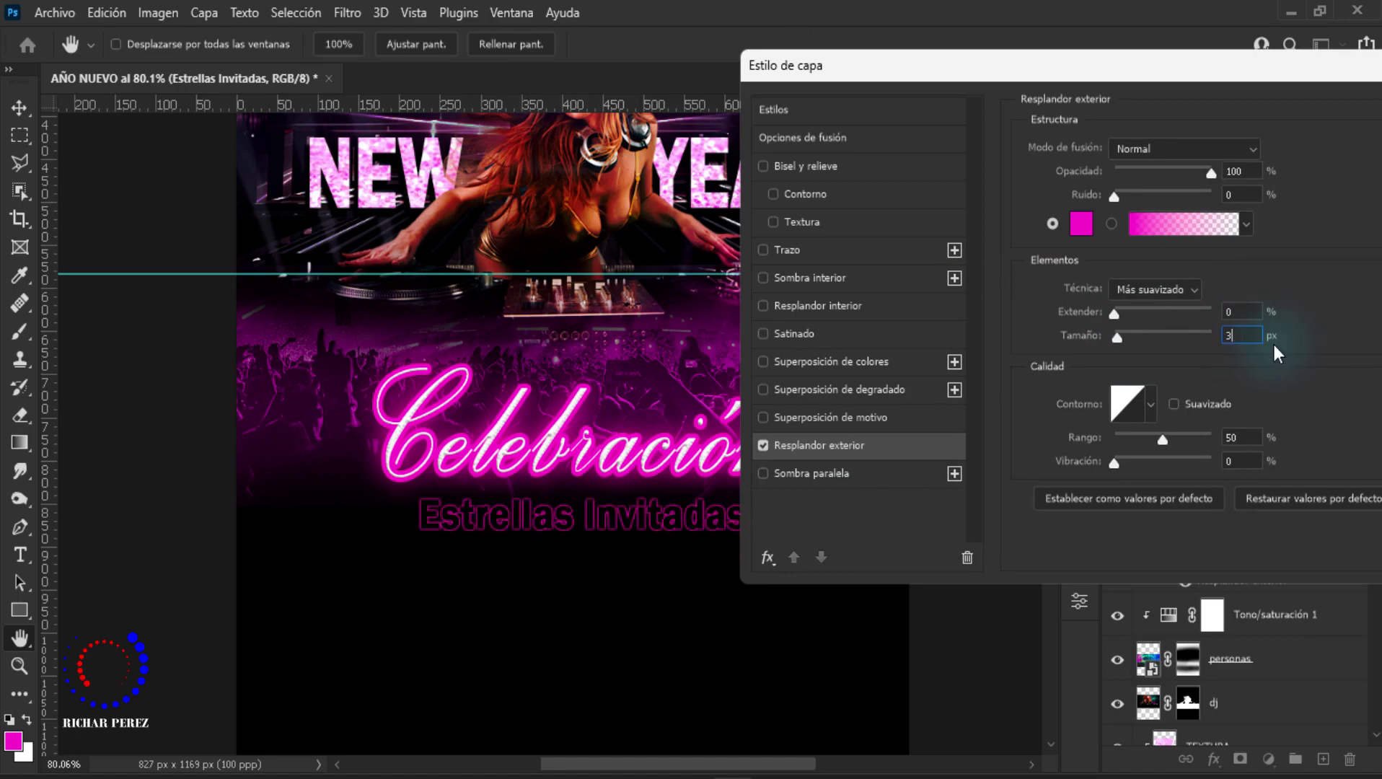
pyautogui.write('5')
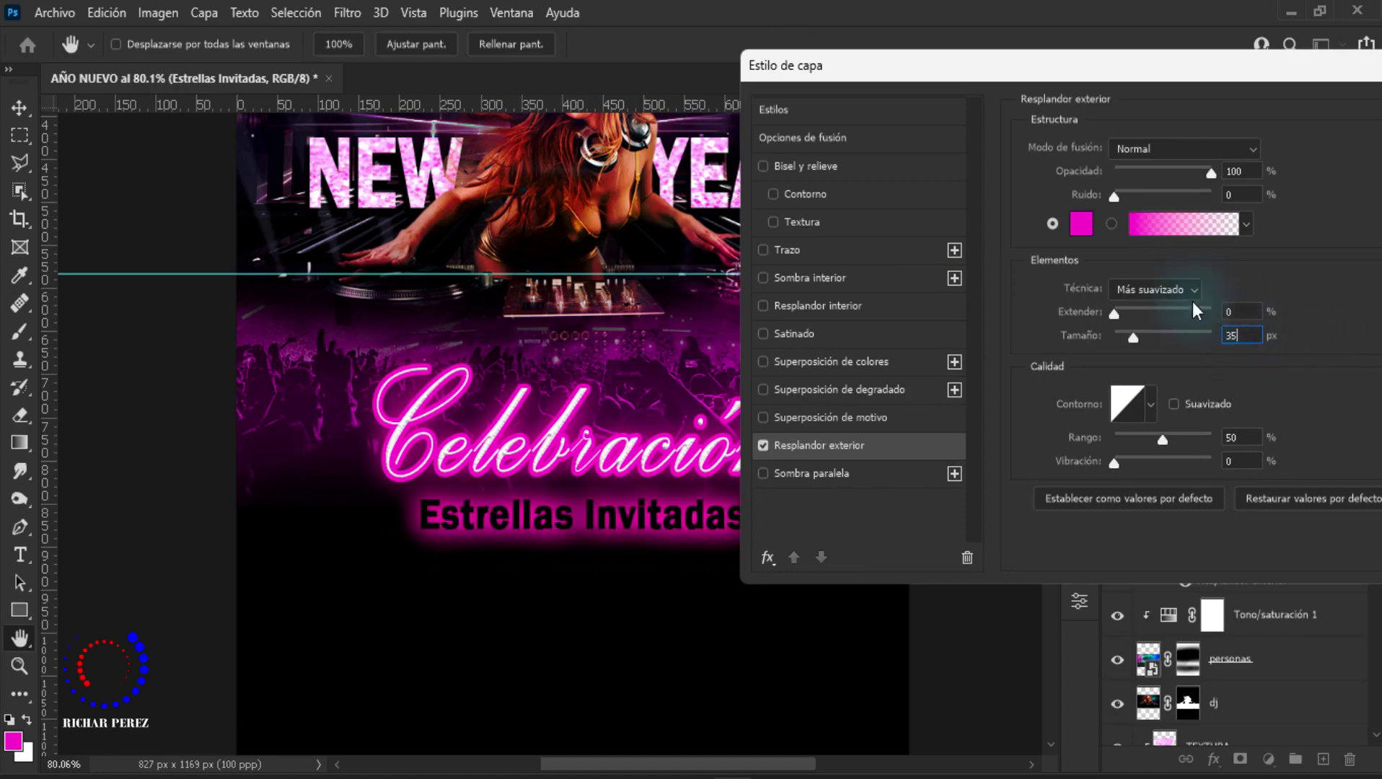
pyautogui.click(1122, 312)
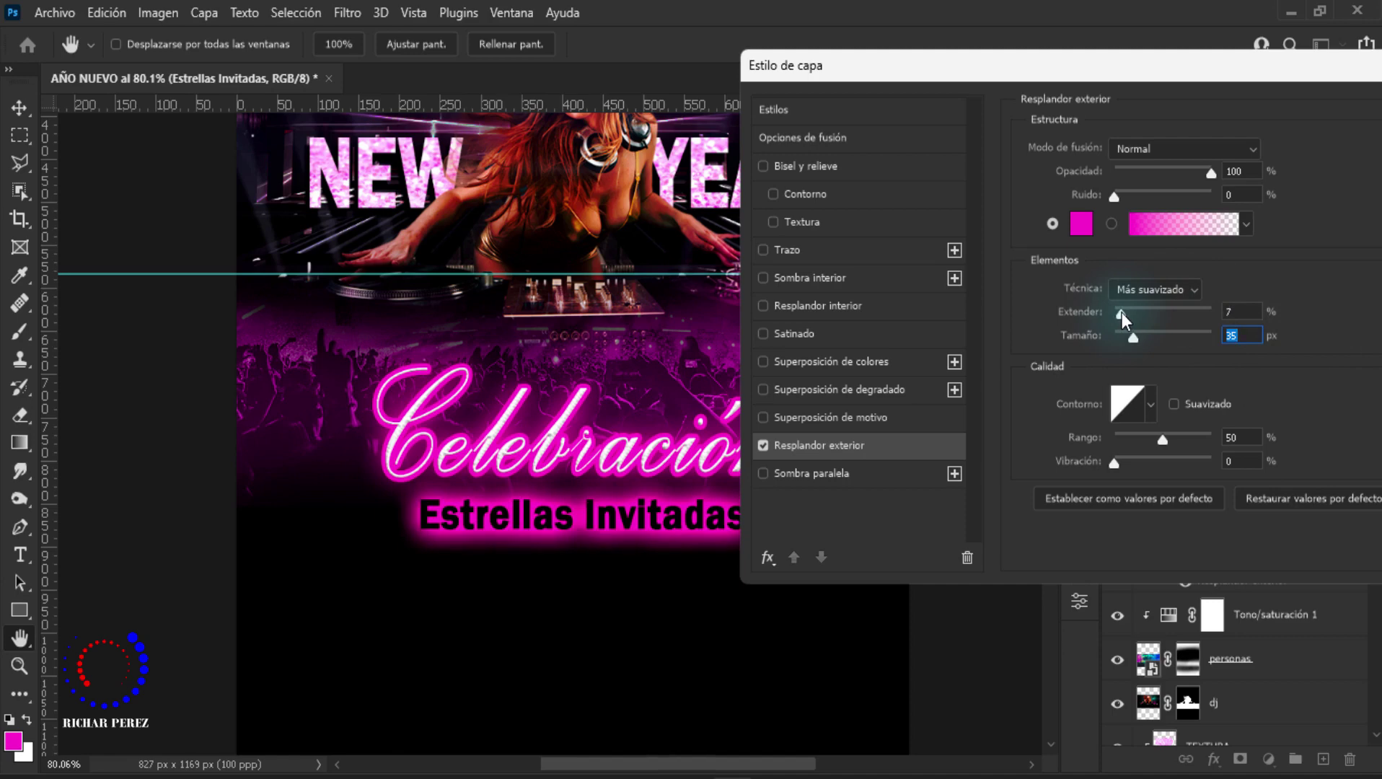
pyautogui.doubleClick(1228, 312)
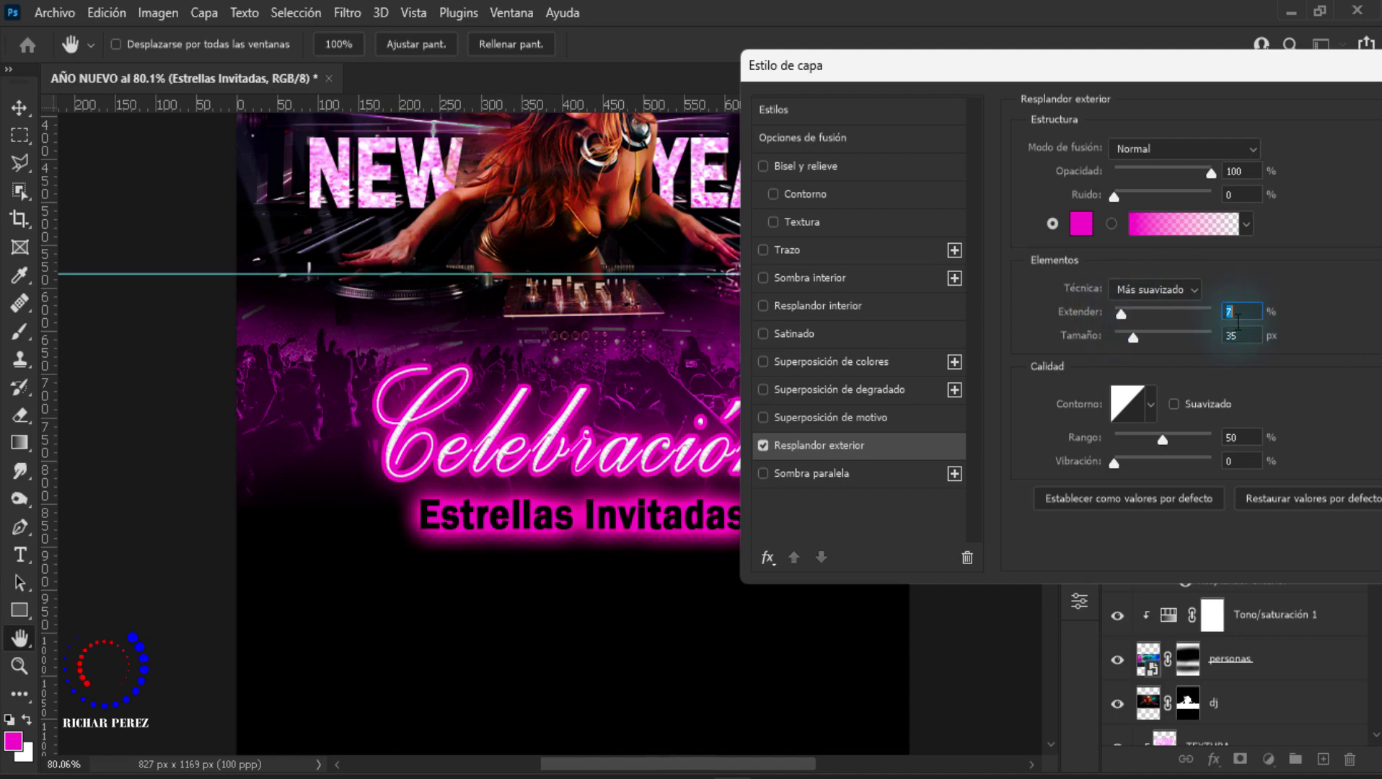
pyautogui.write('5')
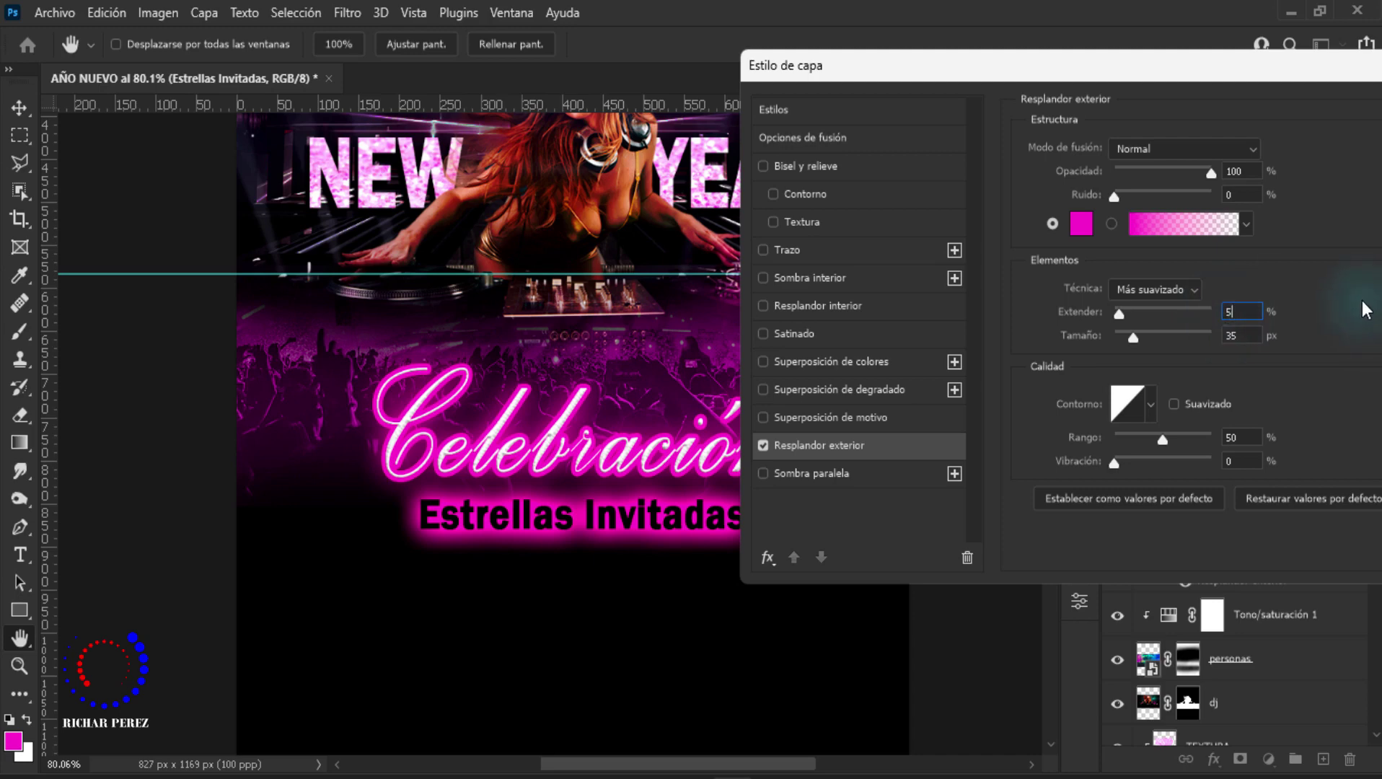
pyautogui.click(1081, 226)
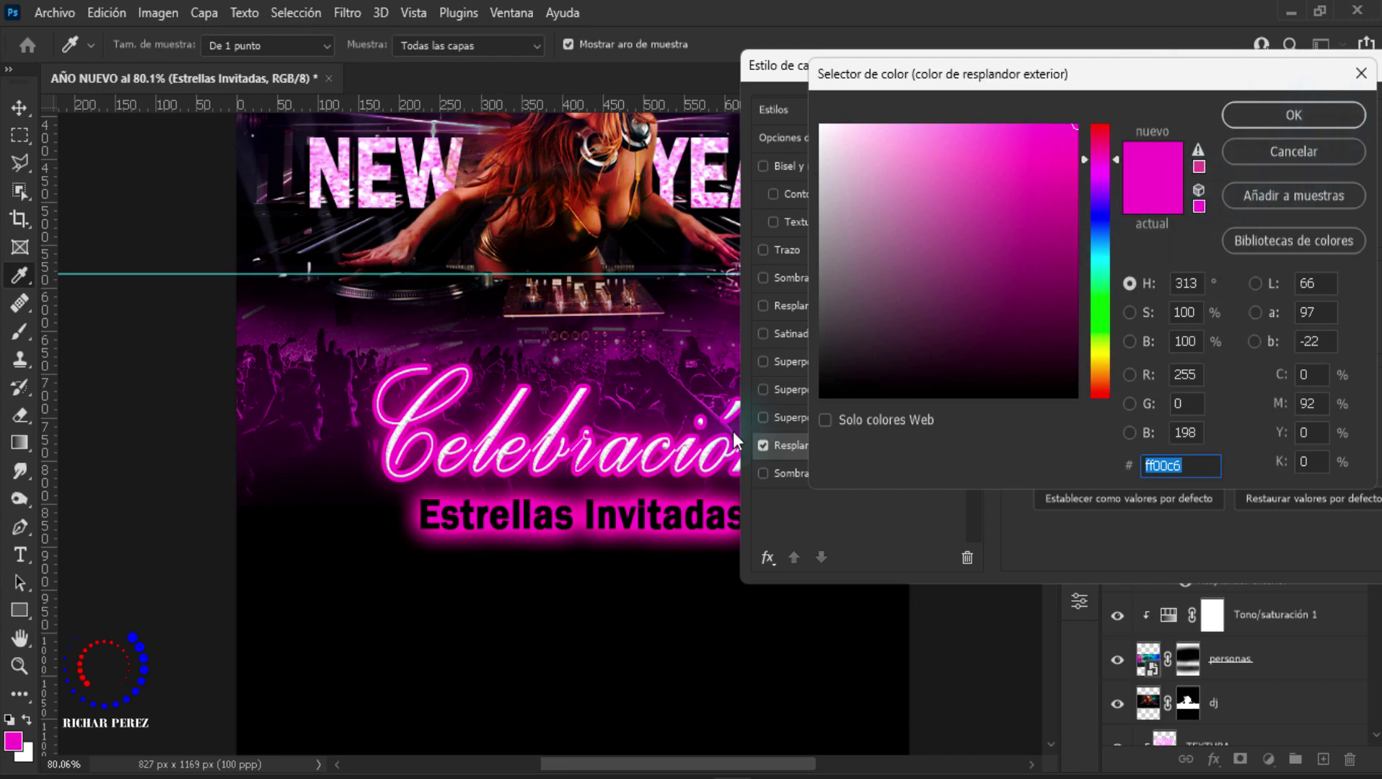
pyautogui.click(1308, 120)
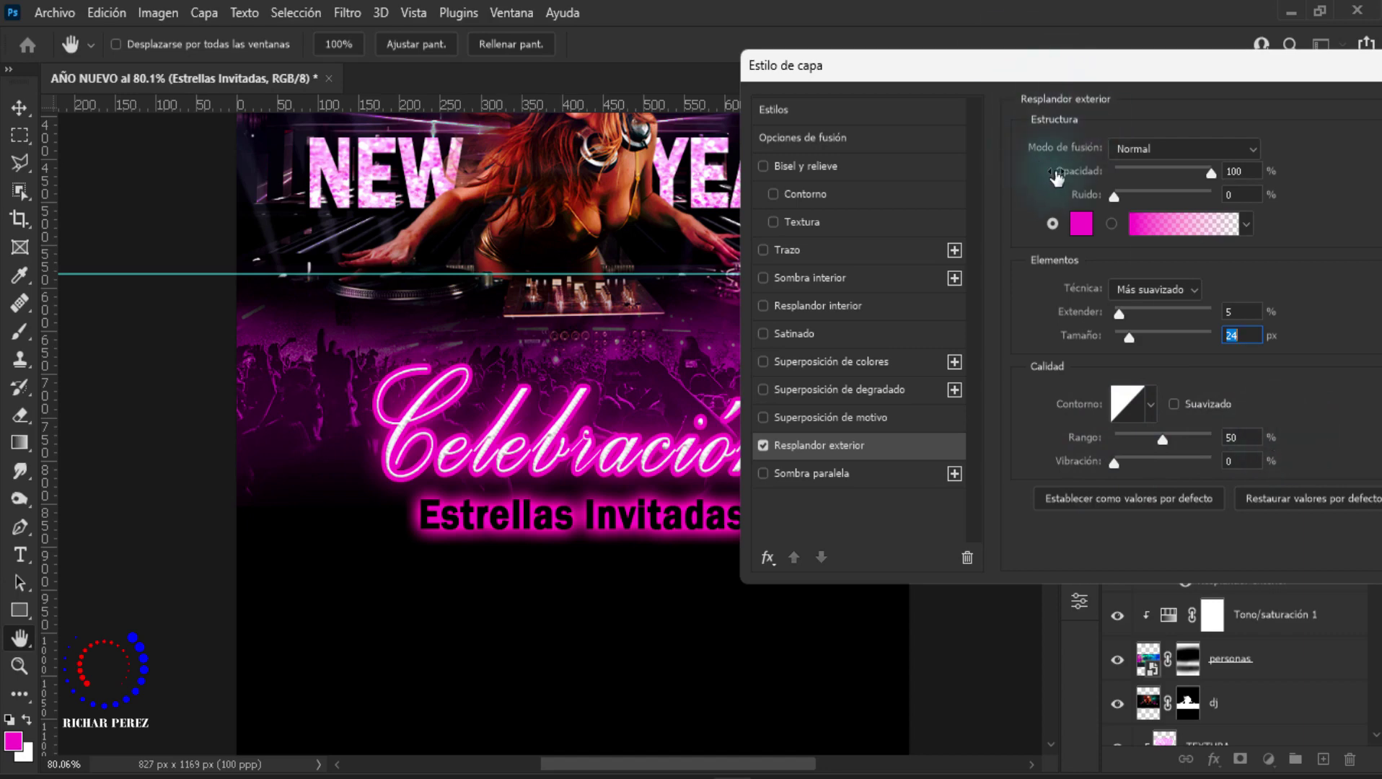
pyautogui.moveTo(1122, 75); pyautogui.dragTo(865, 81)
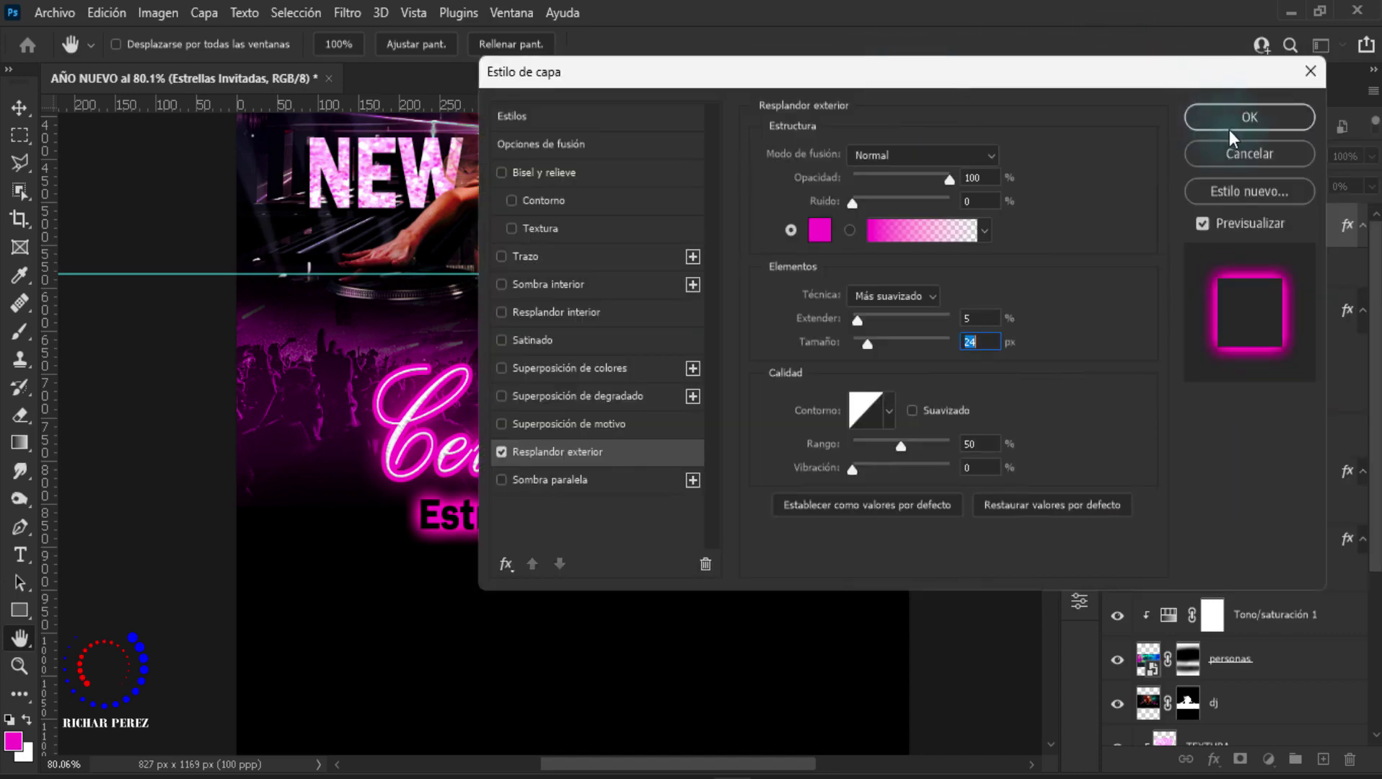
pyautogui.click(1244, 116)
pyautogui.scroll(-1, 533, 568)
# Step: Type 'Dj Papa Nuel' and 'Dj Santa' on two left-aligned lines below Estrellas Invitadas
pyautogui.scroll(-1, 531, 577)
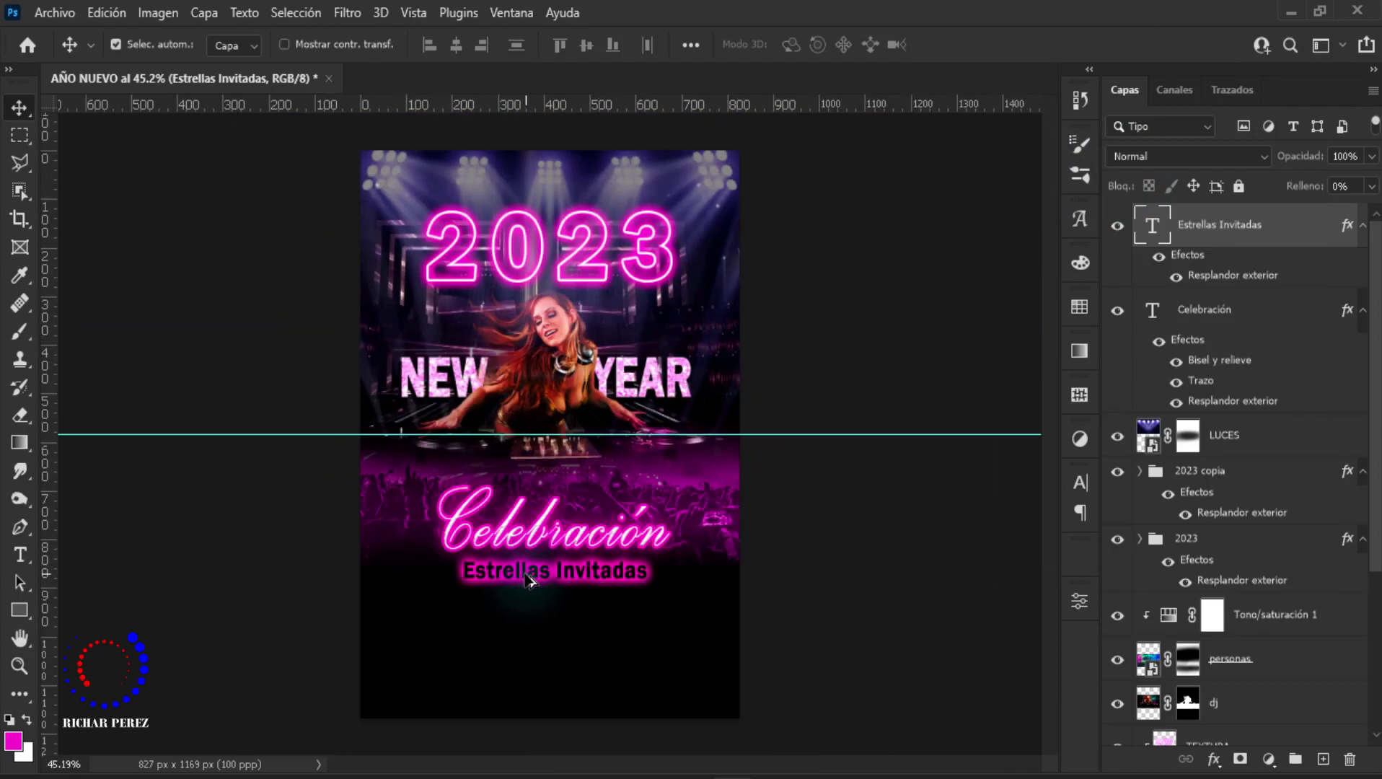
pyautogui.scroll(-1, 531, 577)
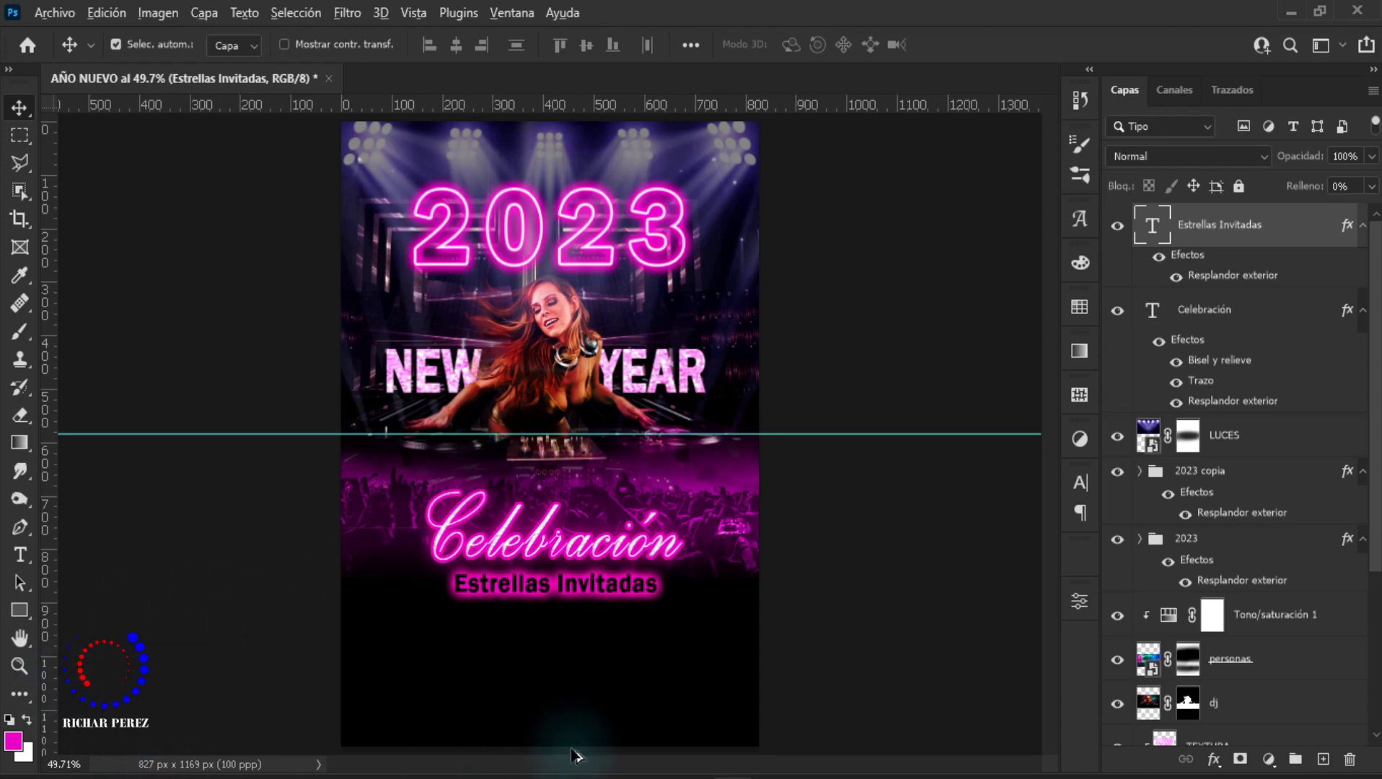
pyautogui.scroll(2, 563, 718)
pyautogui.scroll(2, 433, 628)
pyautogui.scroll(-3, 491, 570)
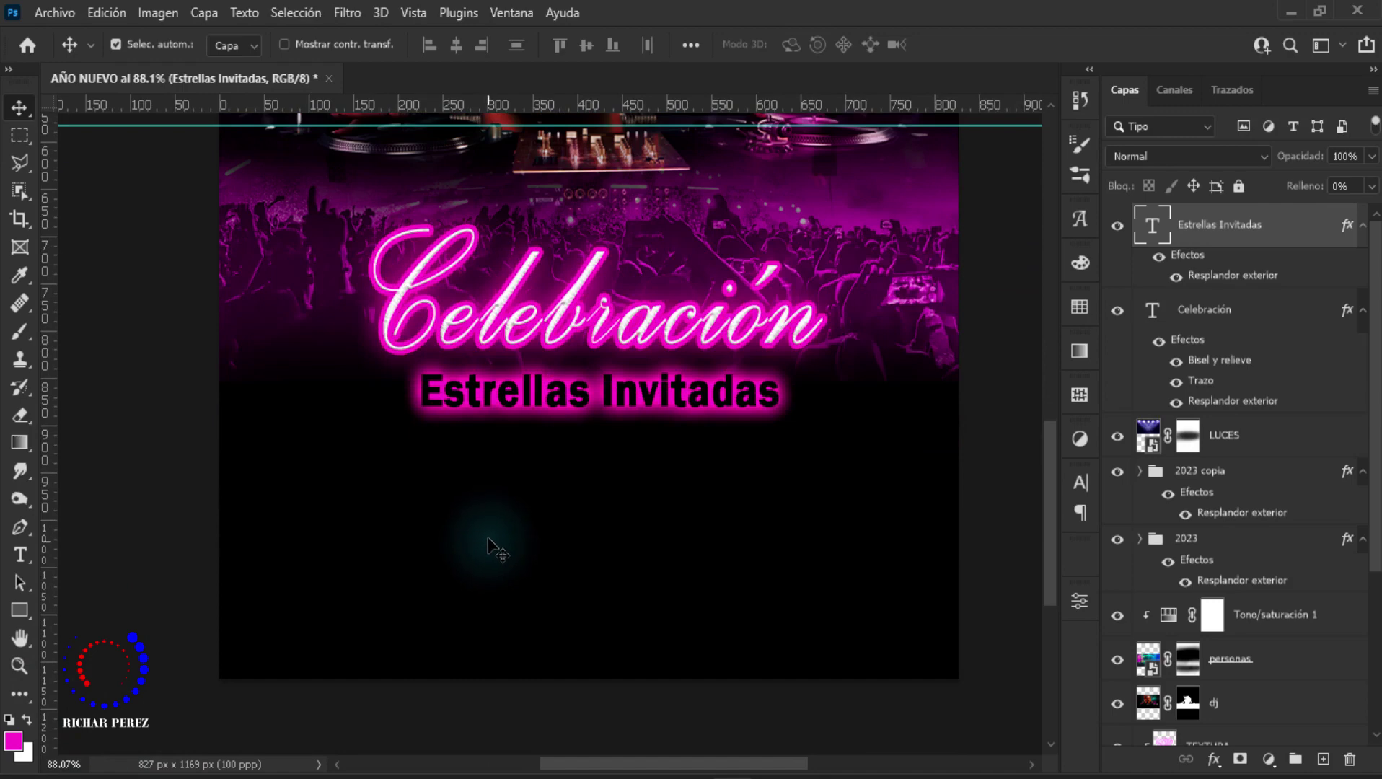
pyautogui.press('t')
pyautogui.click(461, 482)
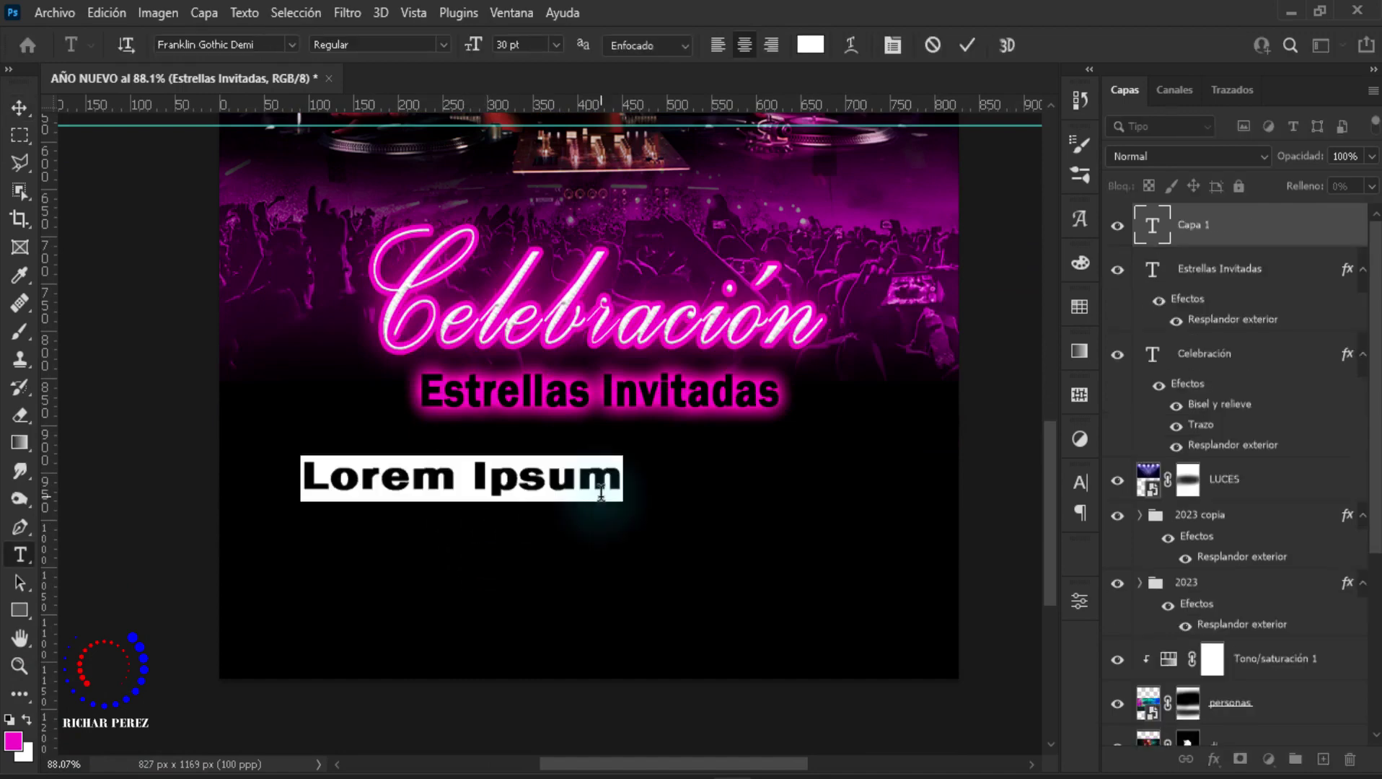
pyautogui.write('Dj')
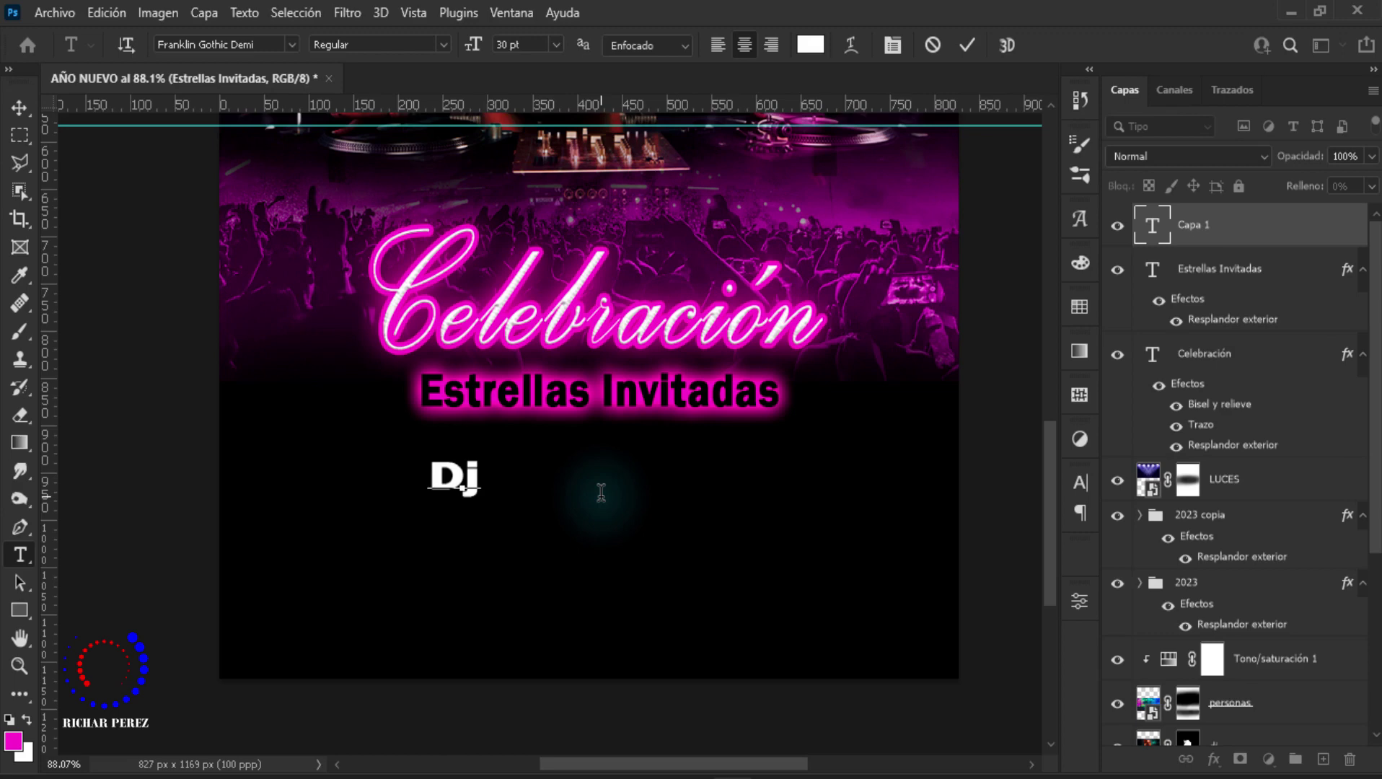
pyautogui.write(' Pa')
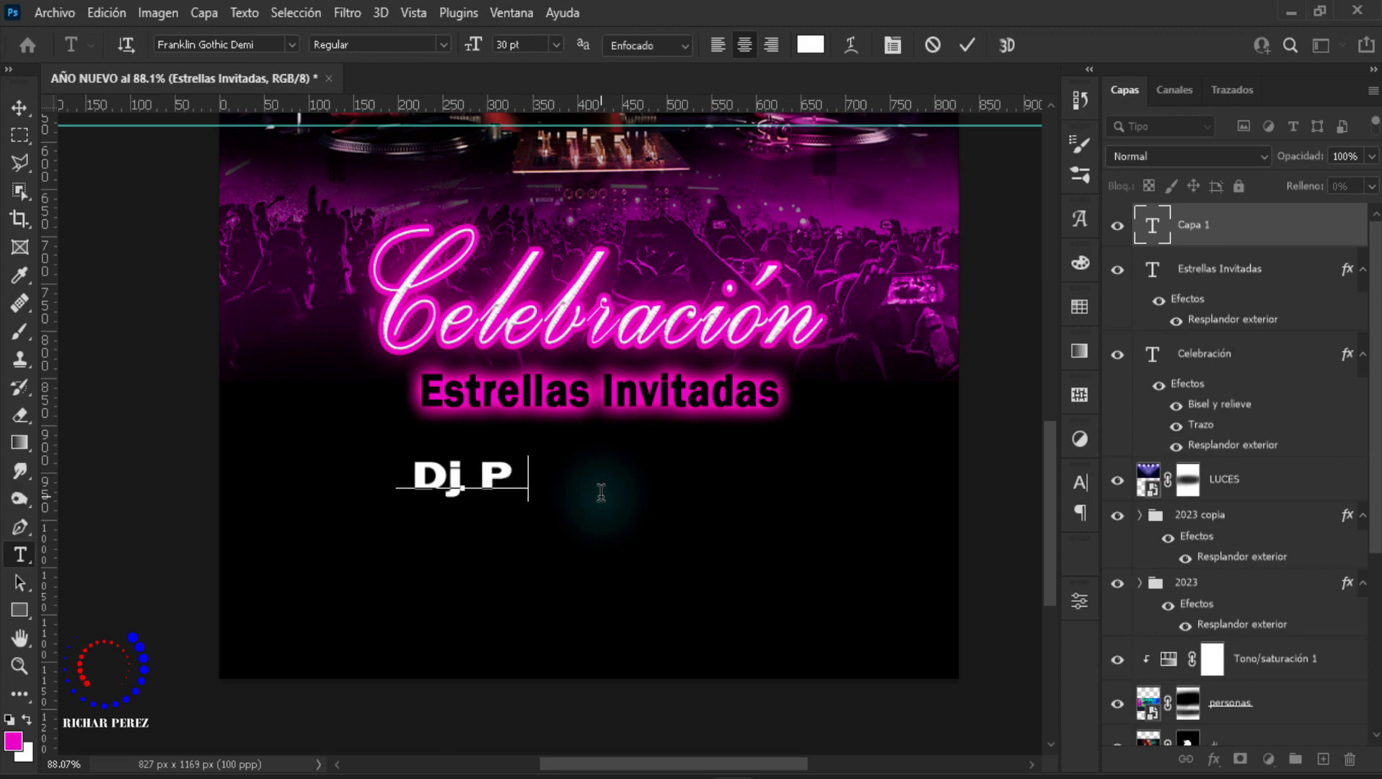
pyautogui.write('pa Nue')
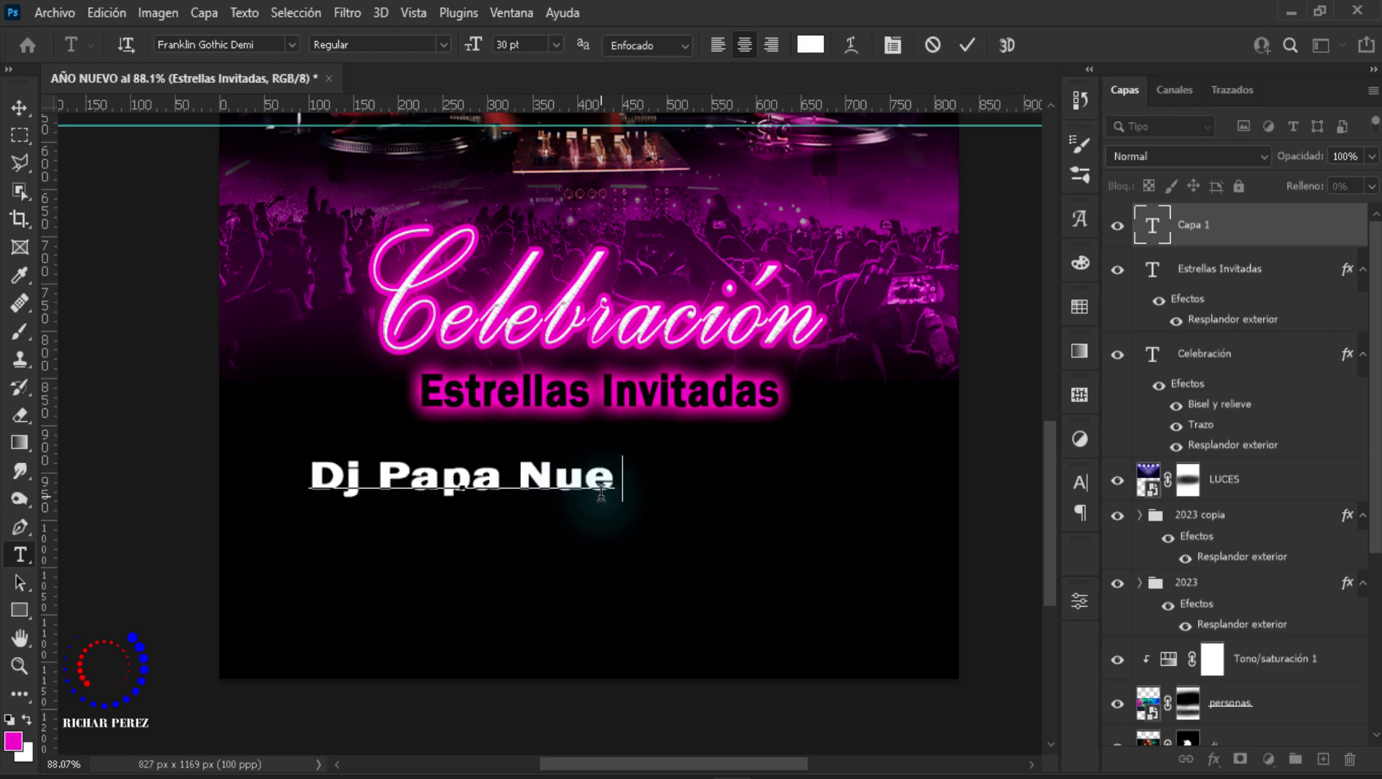
pyautogui.write('l')
pyautogui.press('Return')
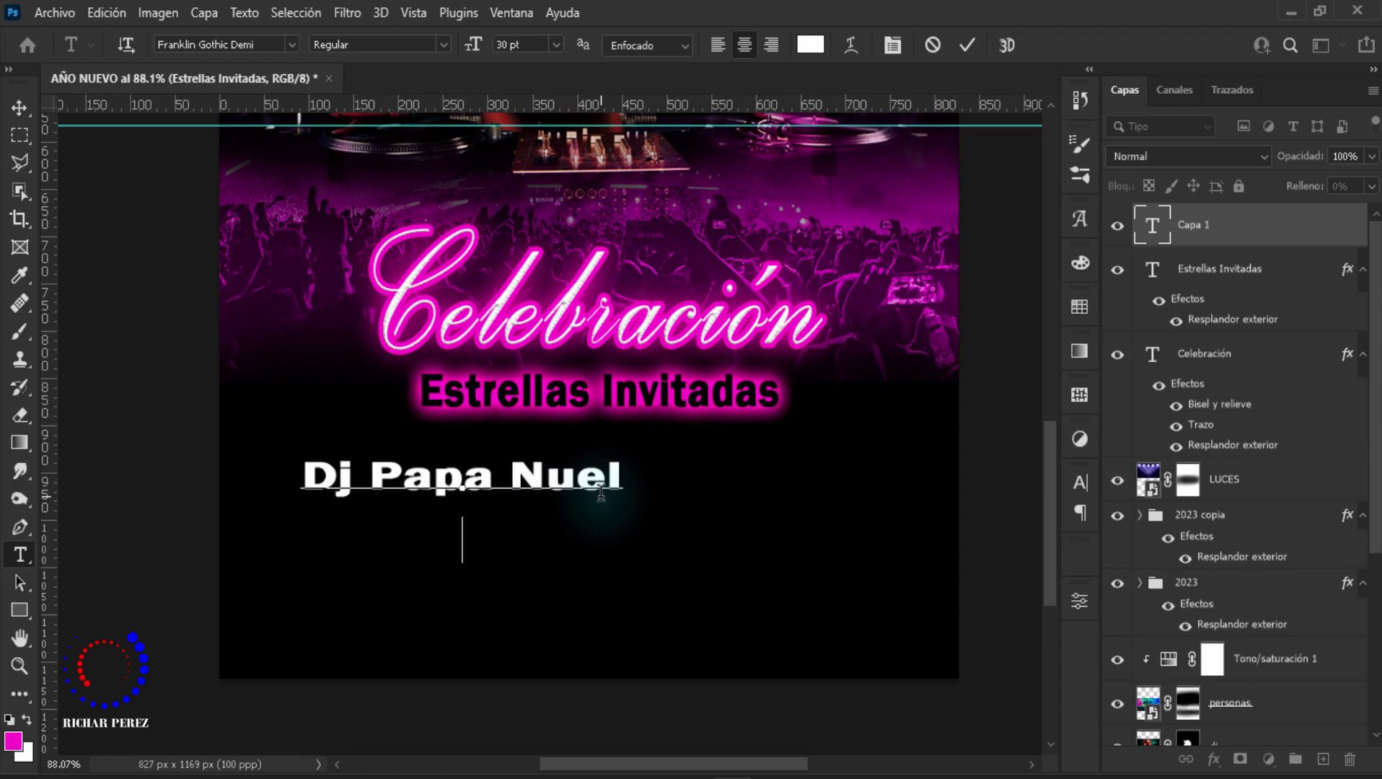
pyautogui.write('D')
pyautogui.write('j Sa')
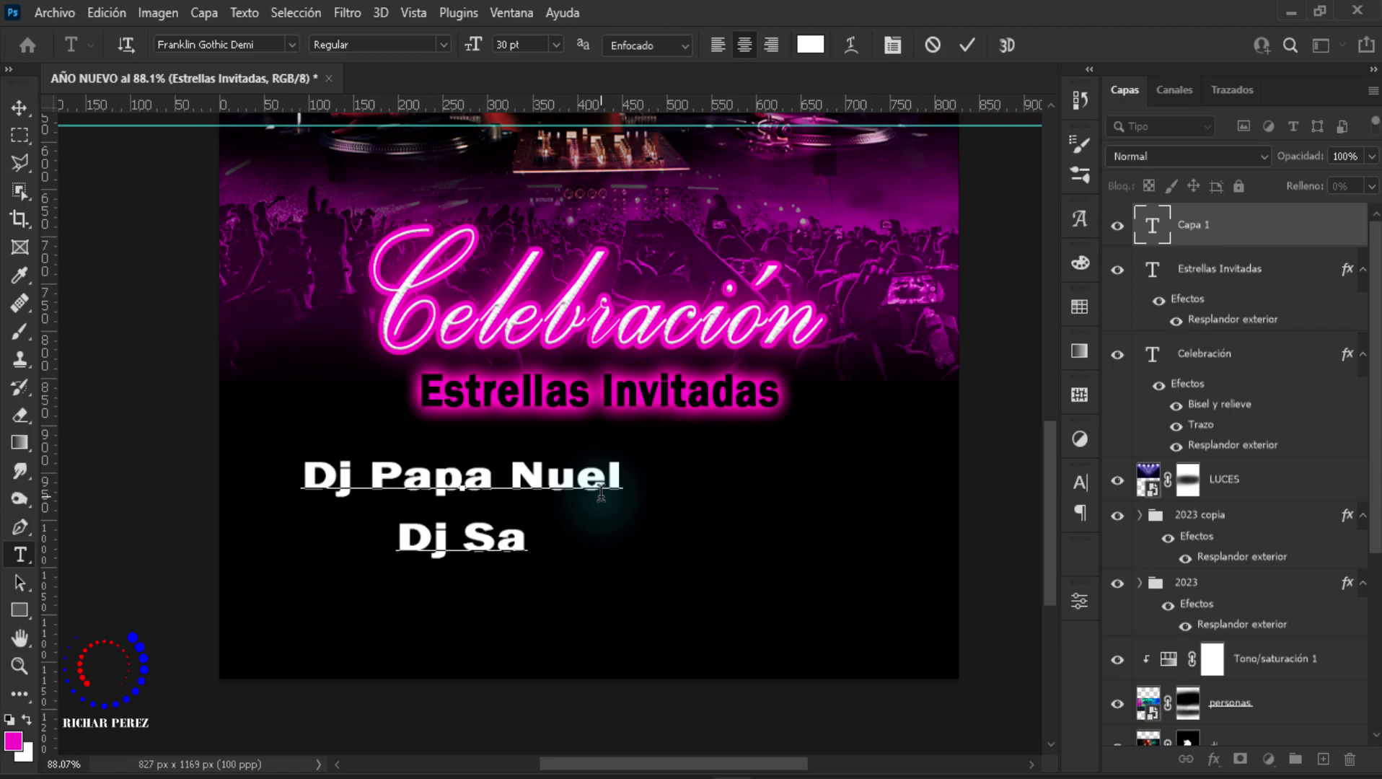
pyautogui.write('nta')
pyautogui.click(1147, 235)
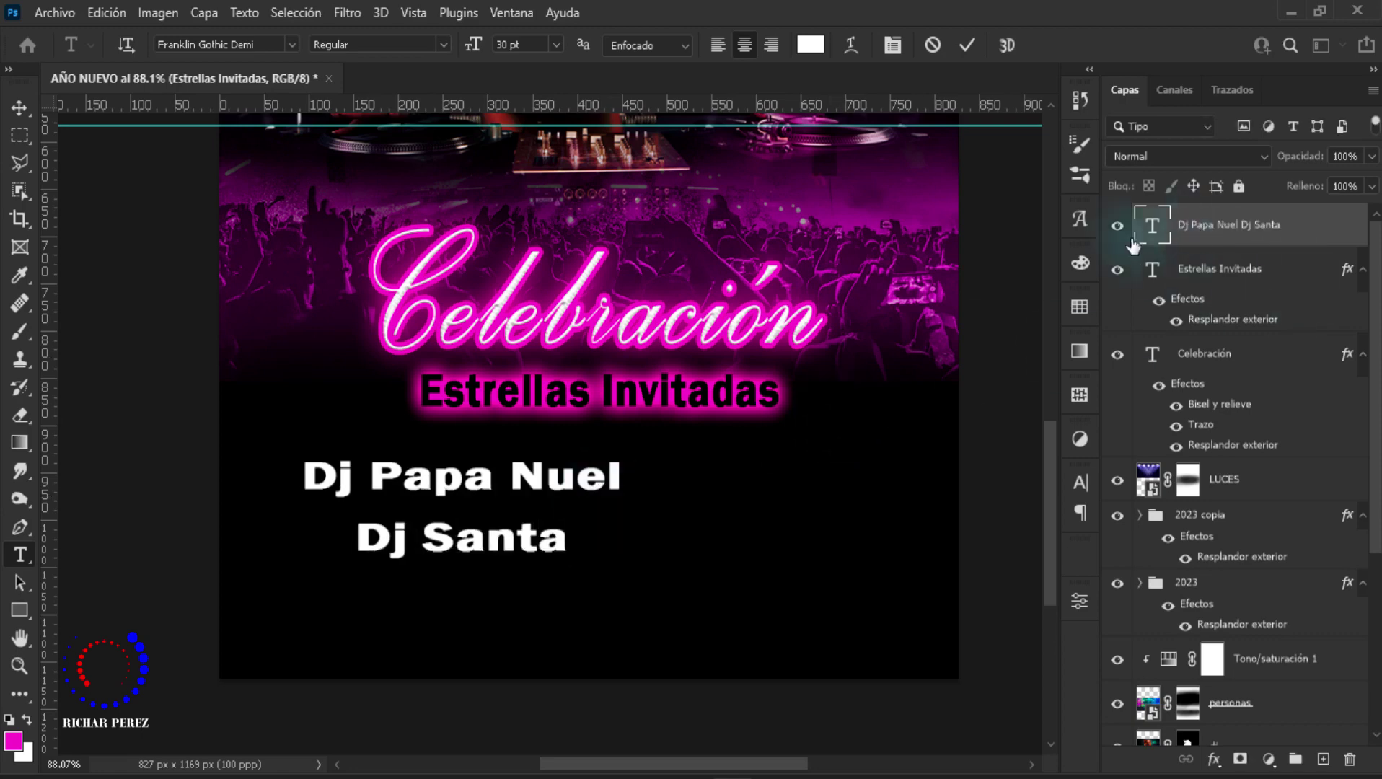
pyautogui.click(710, 46)
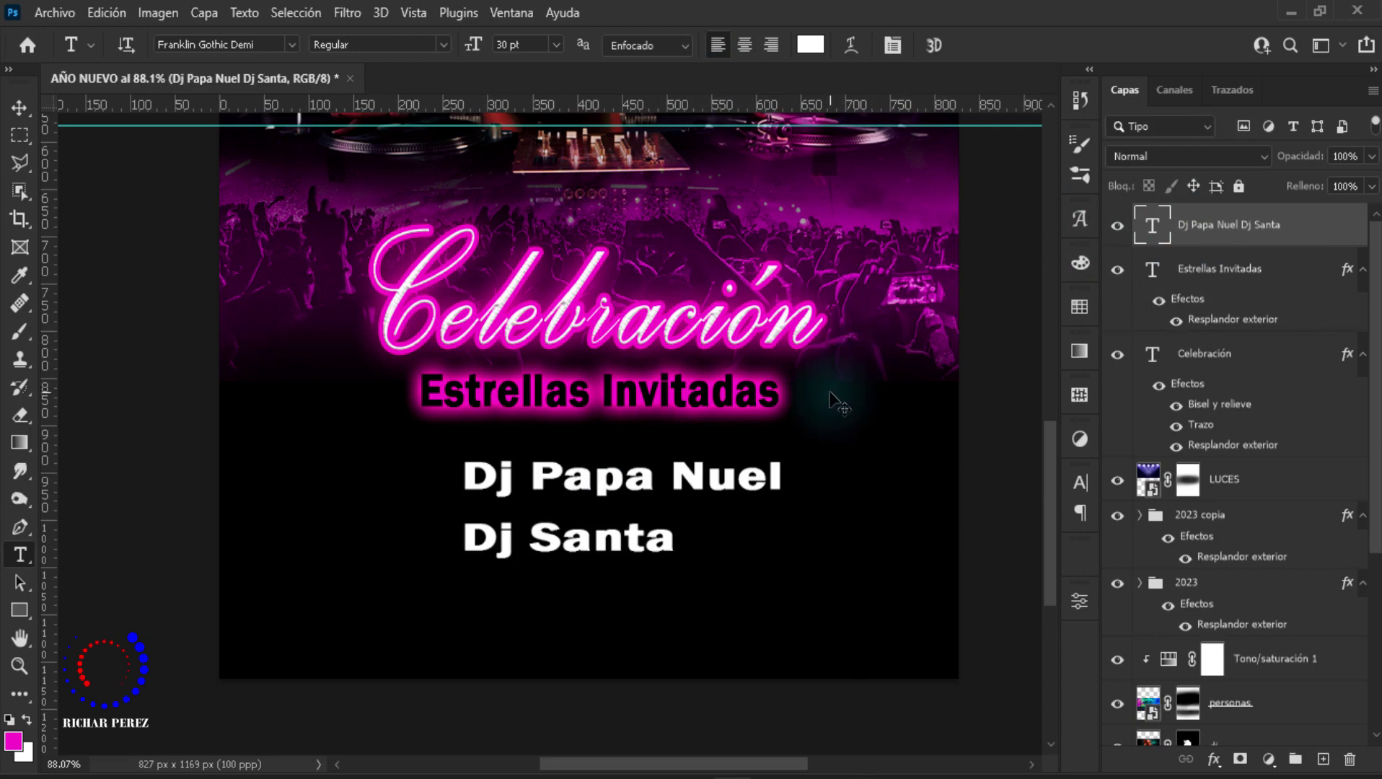
# Step: Move the DJ names up under Estrellas Invitadas and shrink them to about 85%
pyautogui.moveTo(766, 533); pyautogui.dragTo(719, 505)
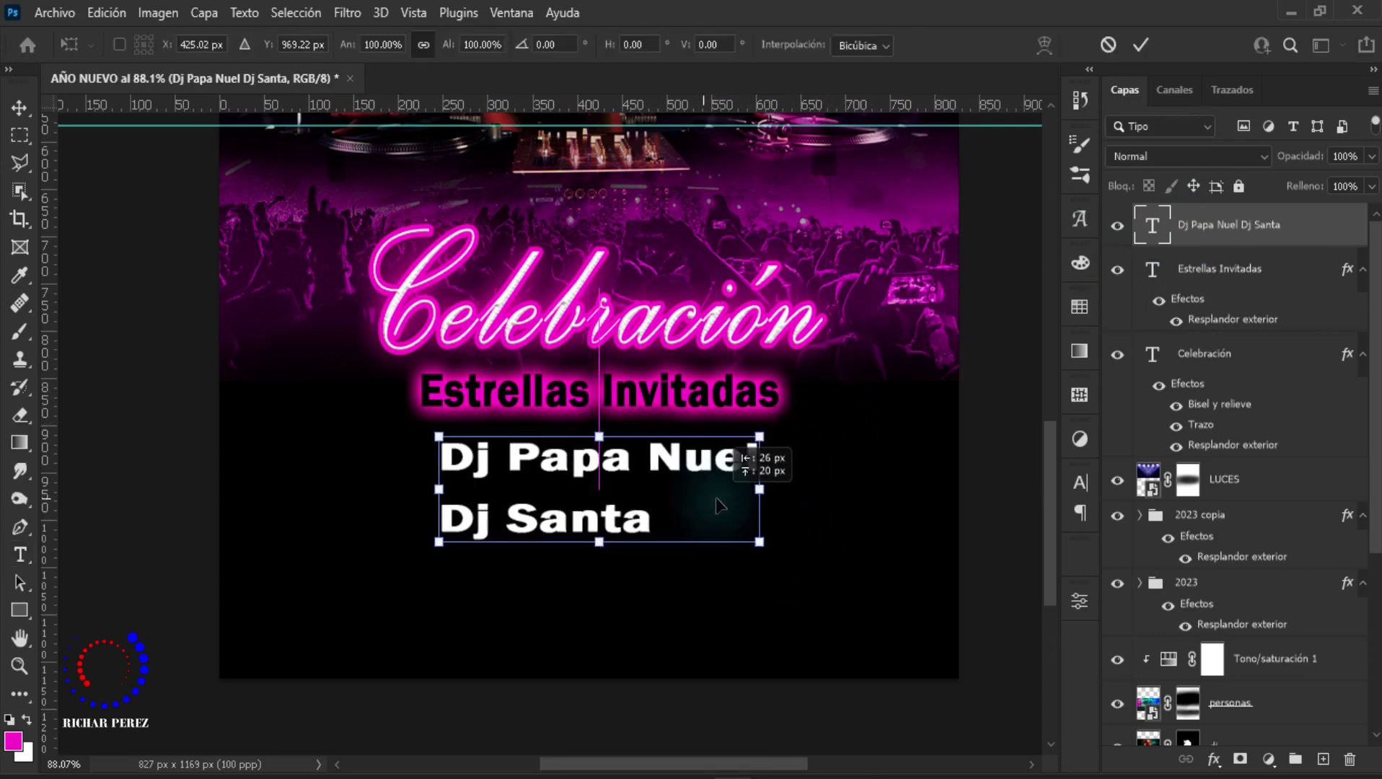
pyautogui.moveTo(720, 505); pyautogui.dragTo(688, 498)
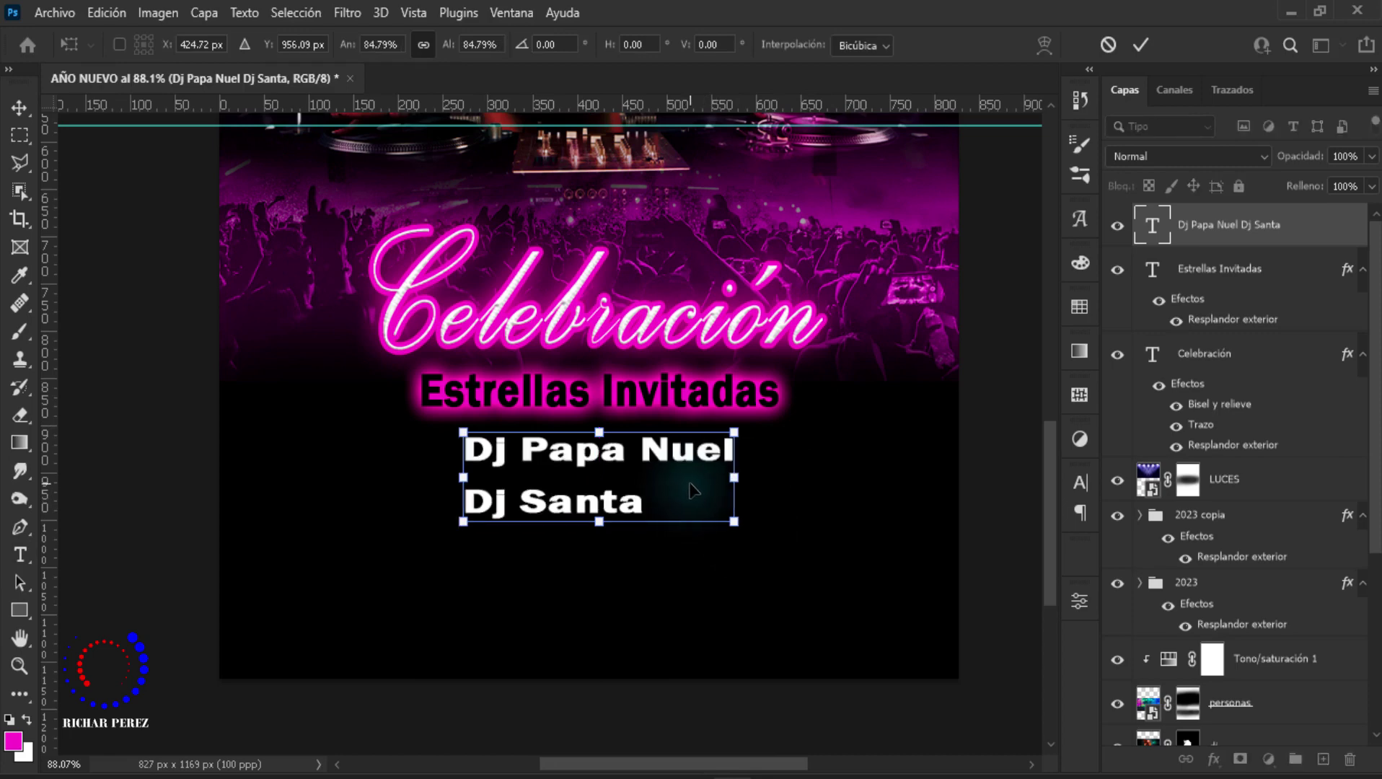
pyautogui.press('Return')
# Step: Tighten the DJ names' leading to about 31 pt in the Character panel
pyautogui.click(893, 45)
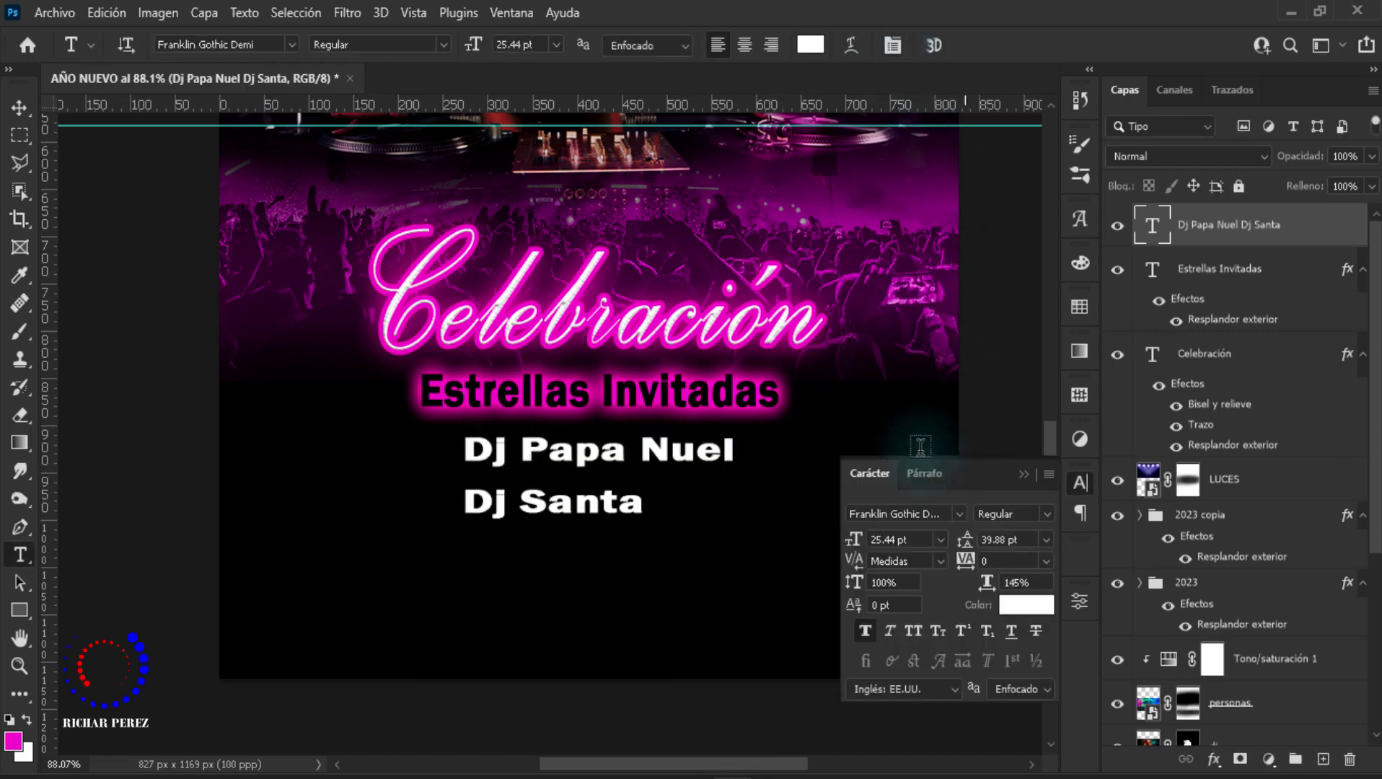
pyautogui.moveTo(975, 539)
pyautogui.mouseDown()
pyautogui.moveTo(962, 539)
pyautogui.moveTo(977, 550)
pyautogui.mouseUp()
pyautogui.write('31')
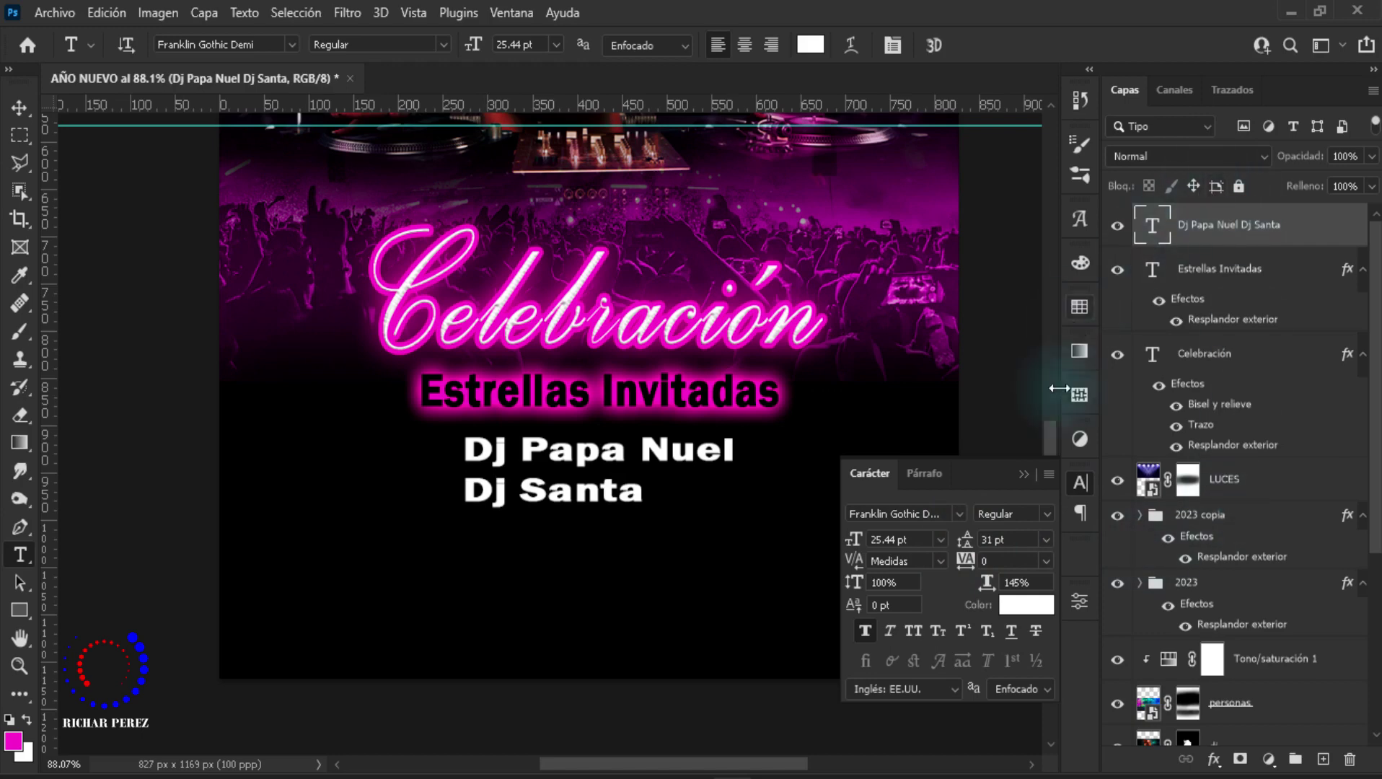
pyautogui.click(1024, 474)
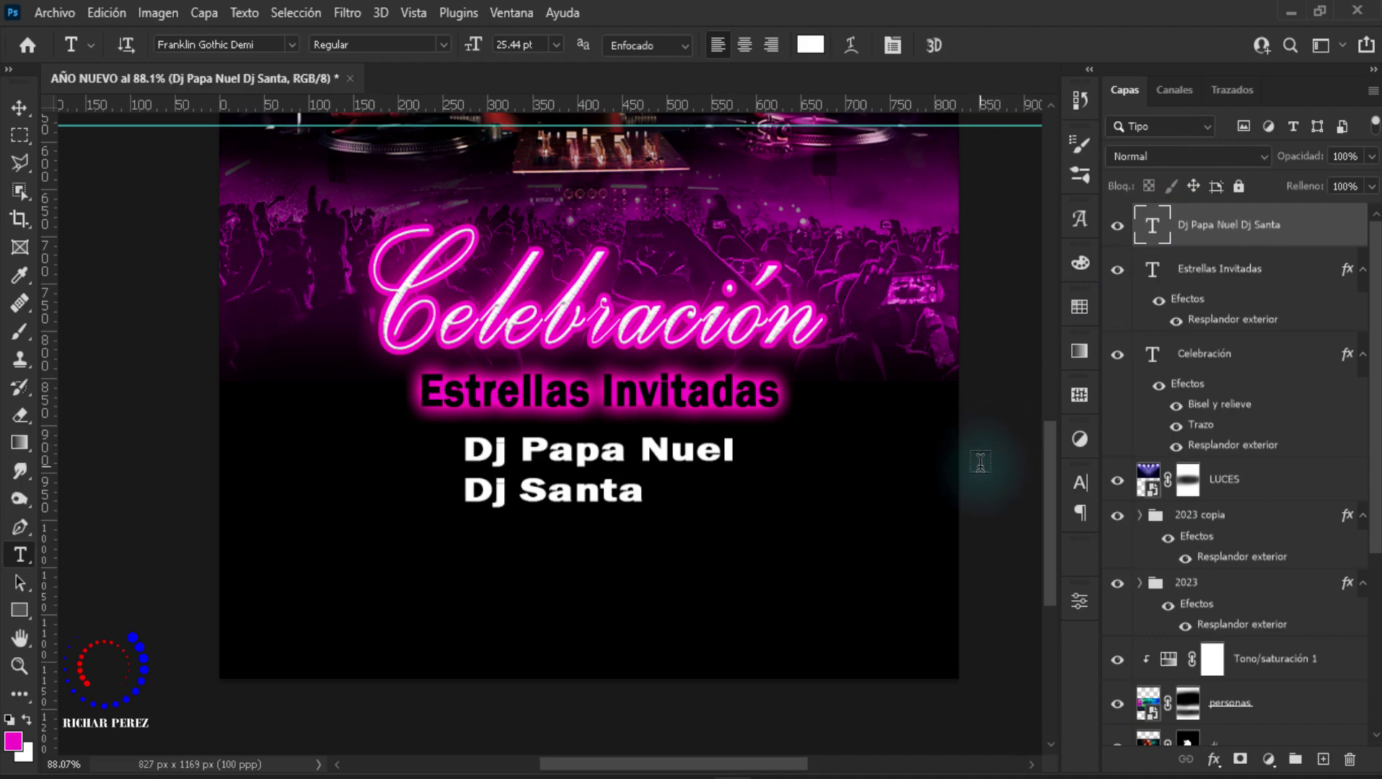
# Step: Apply a Bisel y relieve (Bevel and Emboss) style to the DJ names layer
pyautogui.rightClick(1197, 225)
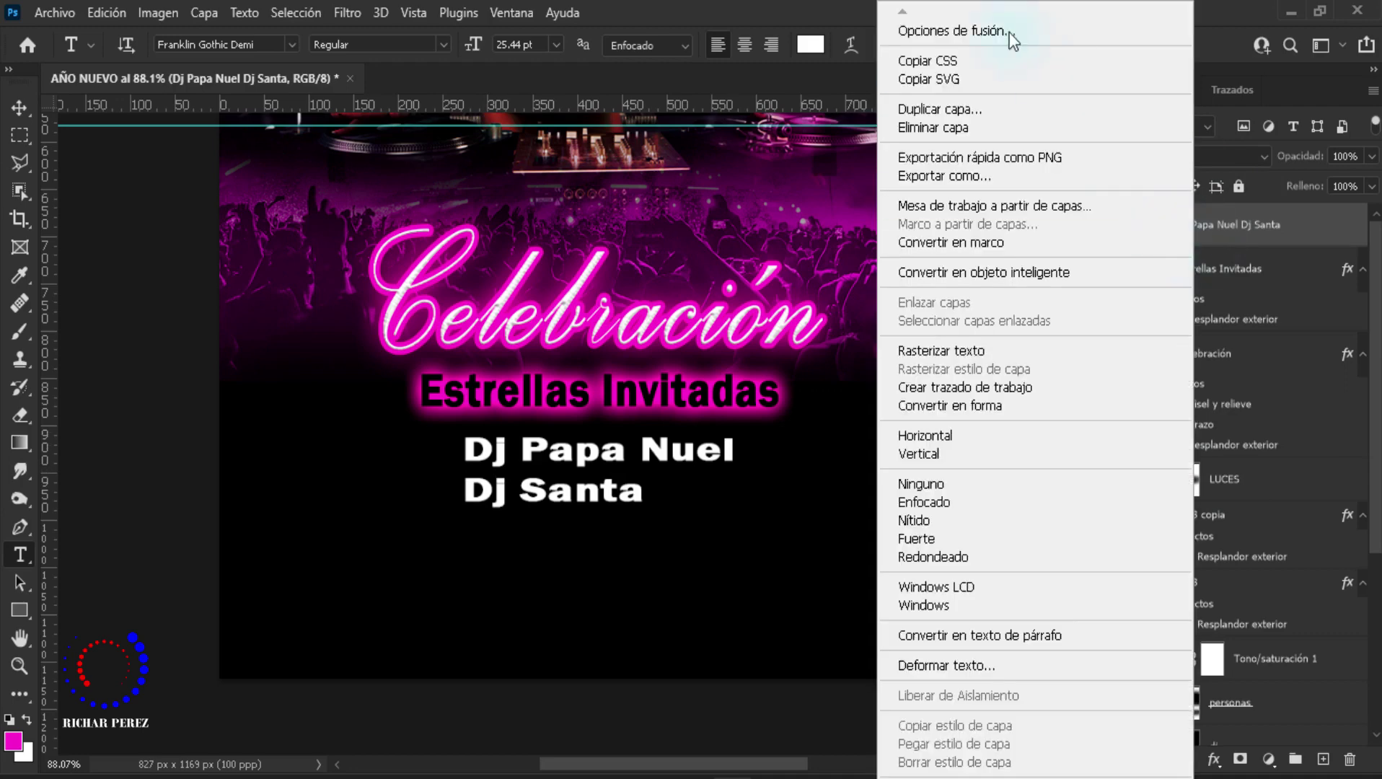
pyautogui.click(983, 31)
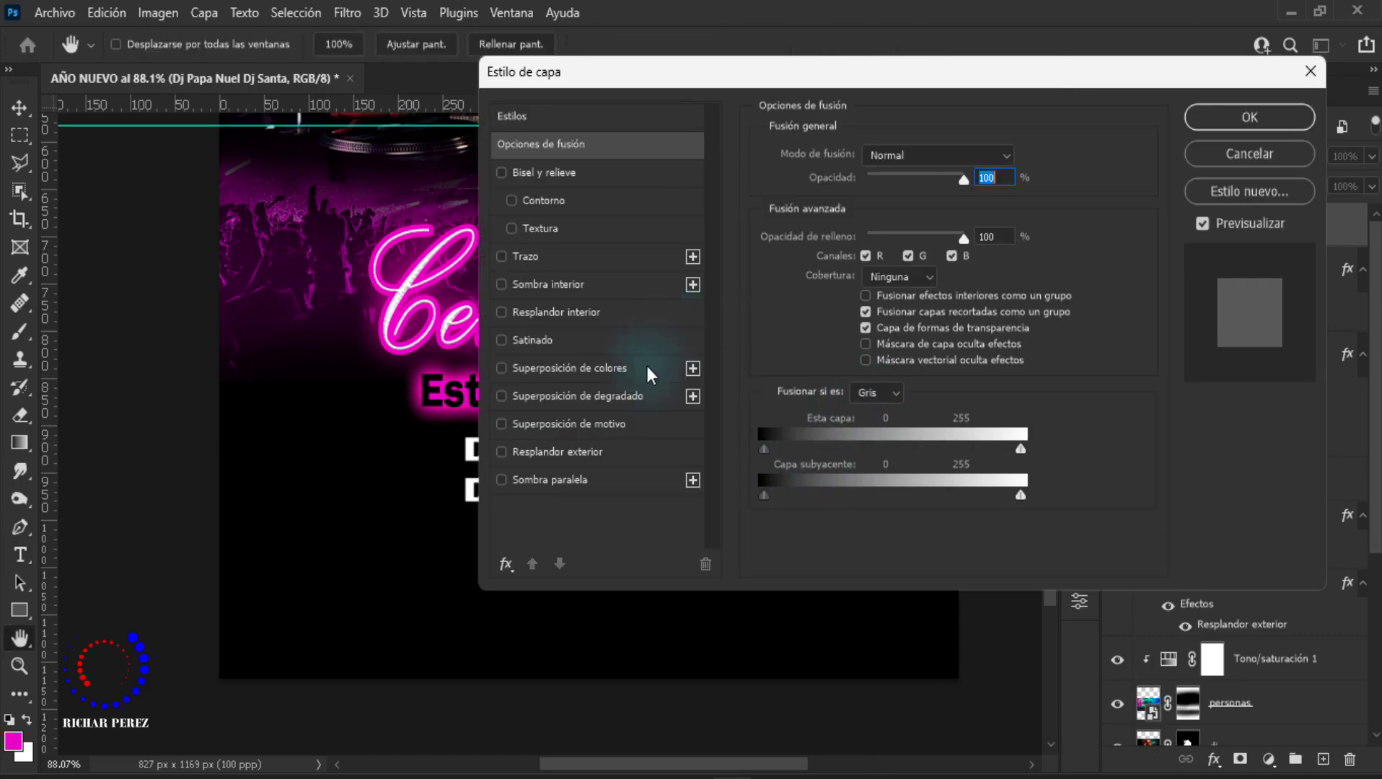
pyautogui.click(501, 172)
pyautogui.moveTo(663, 85); pyautogui.dragTo(873, 109)
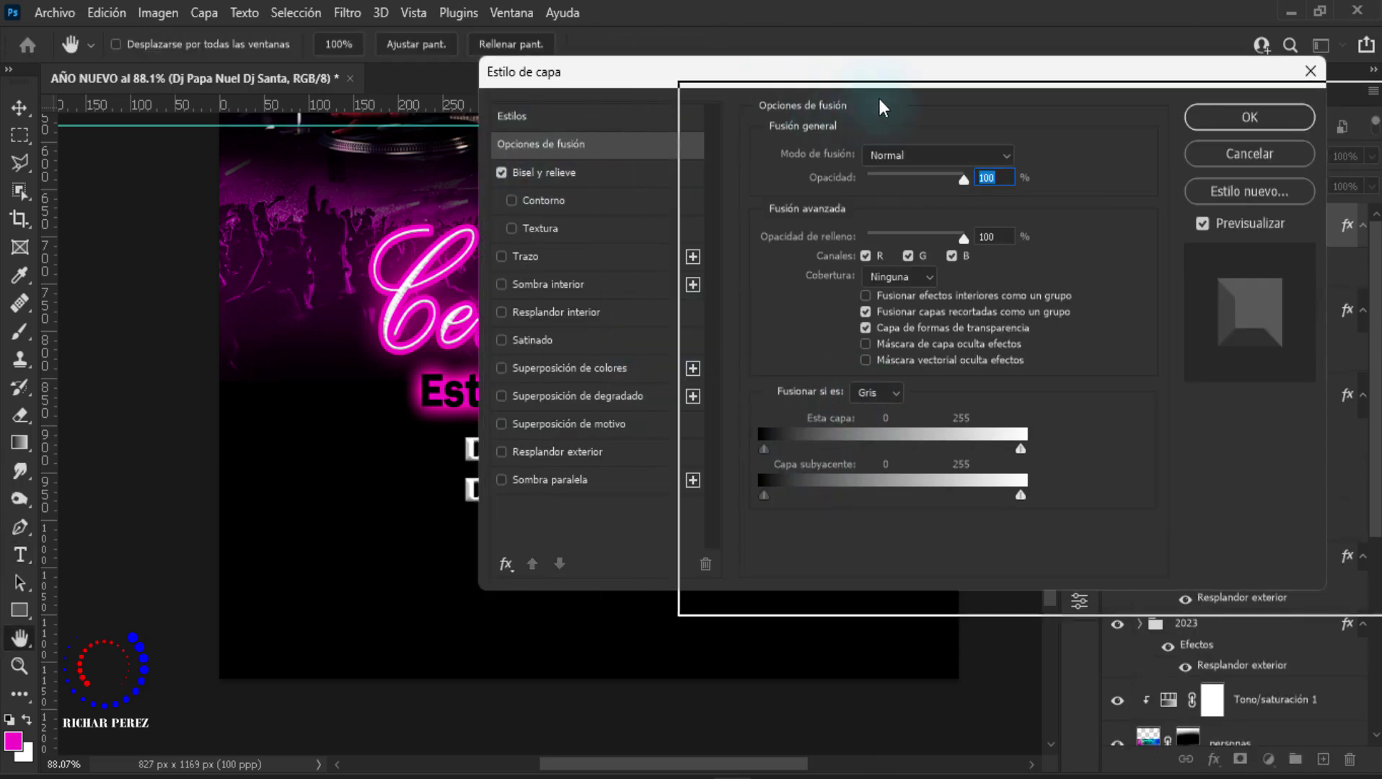
pyautogui.moveTo(969, 95)
pyautogui.mouseDown()
pyautogui.moveTo(898, 96)
pyautogui.moveTo(939, 119)
pyautogui.moveTo(753, 115)
pyautogui.mouseUp()
pyautogui.click(1292, 162)
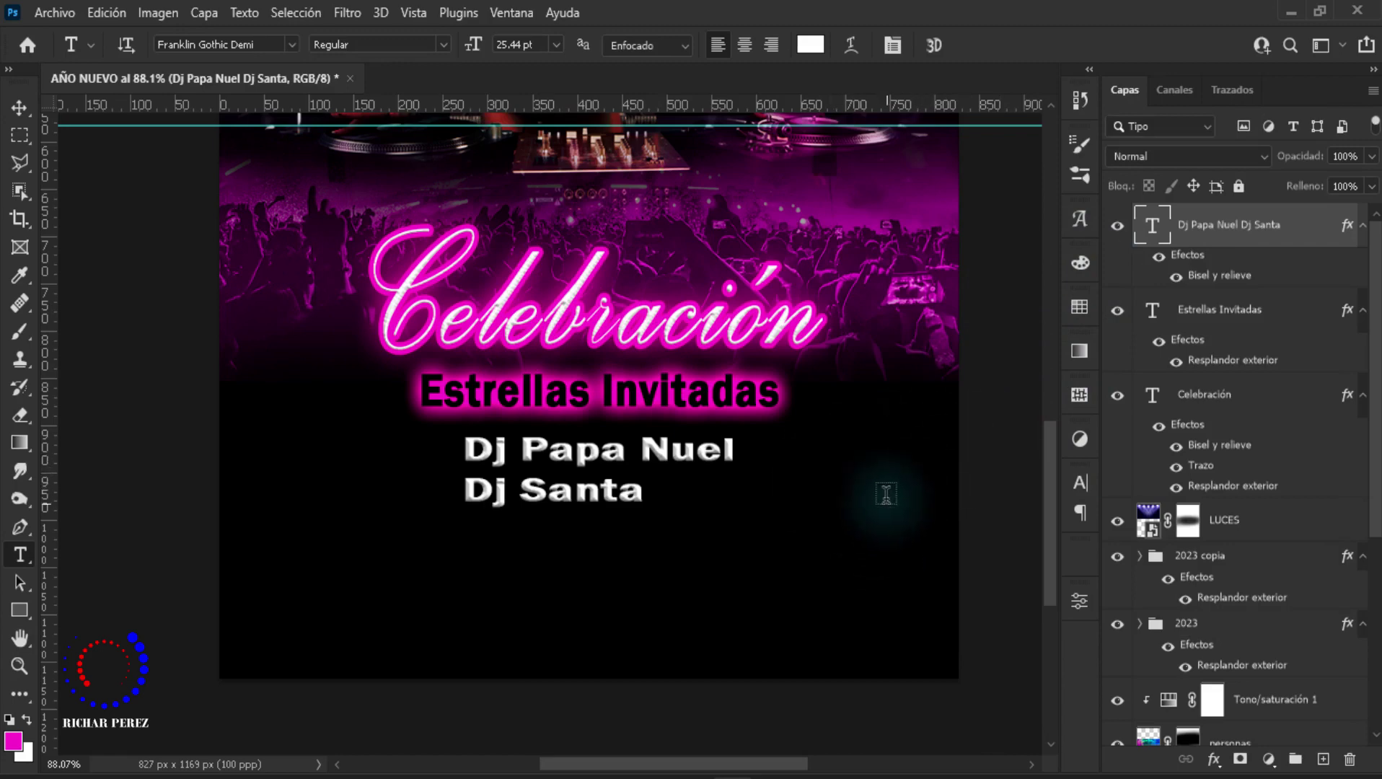
# Step: Type 'FECHA' and 'DICIEMBRE' as a two-line text block beside the DJ names
pyautogui.click(804, 478)
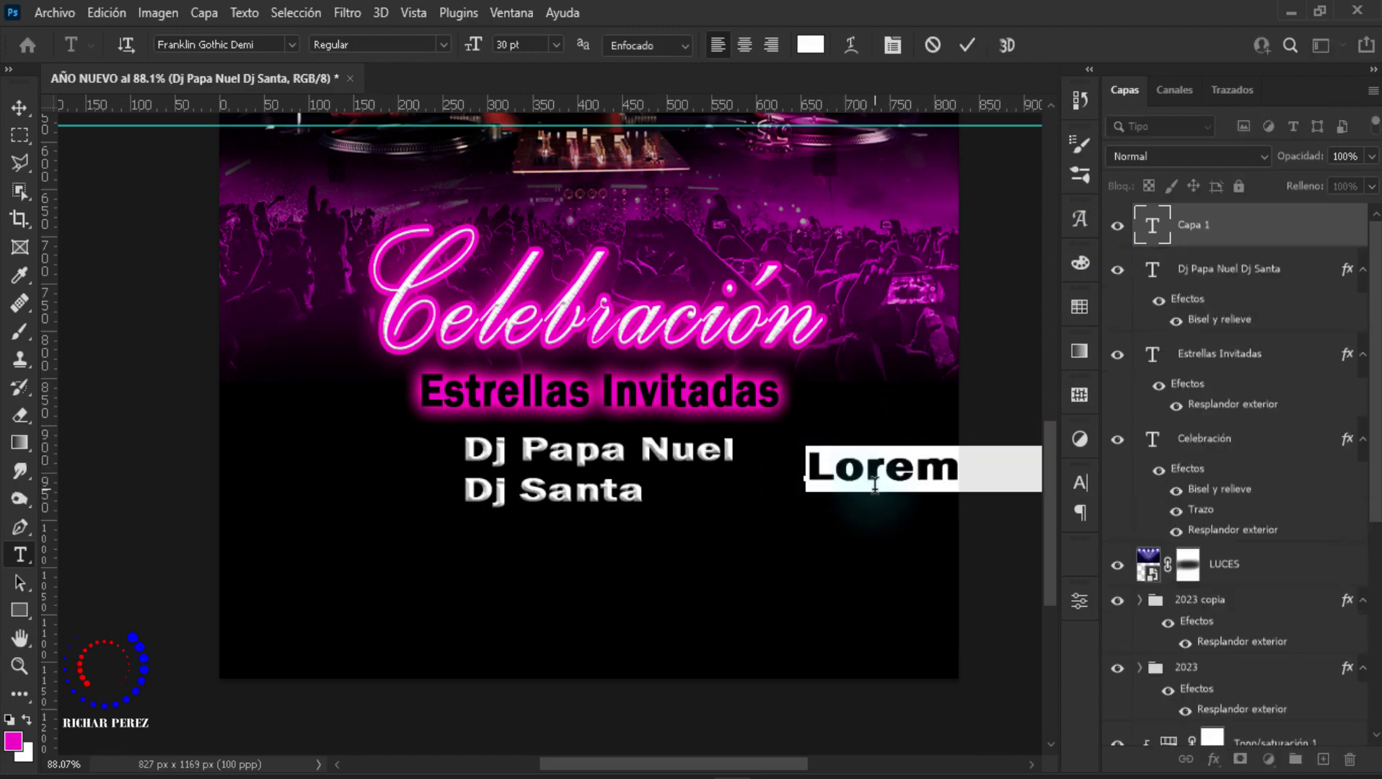
pyautogui.write('fecha')
pyautogui.press('BackSpace')
pyautogui.press('BackSpace')
pyautogui.press('BackSpace')
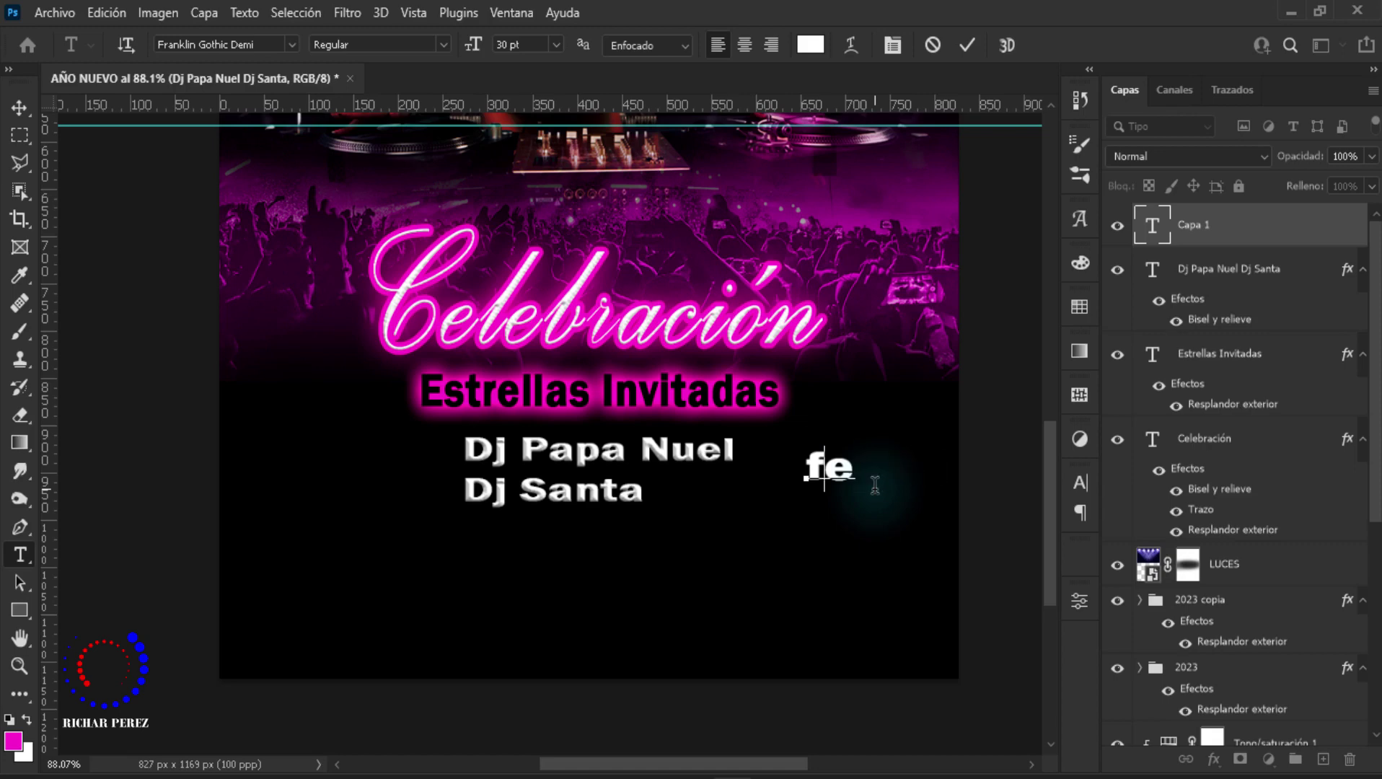
pyautogui.press('BackSpace')
pyautogui.press('BackSpace')
pyautogui.write('FECHA ')
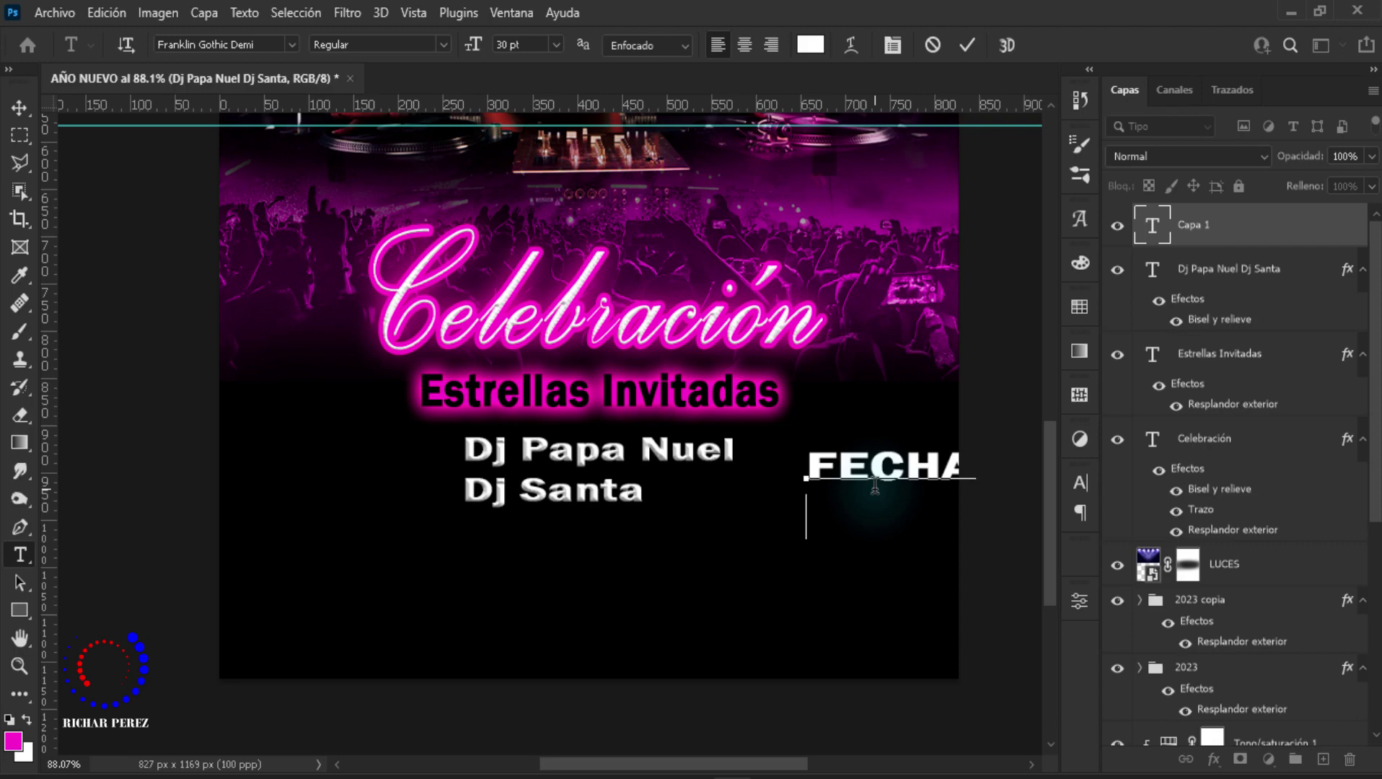
pyautogui.write('DICIEM')
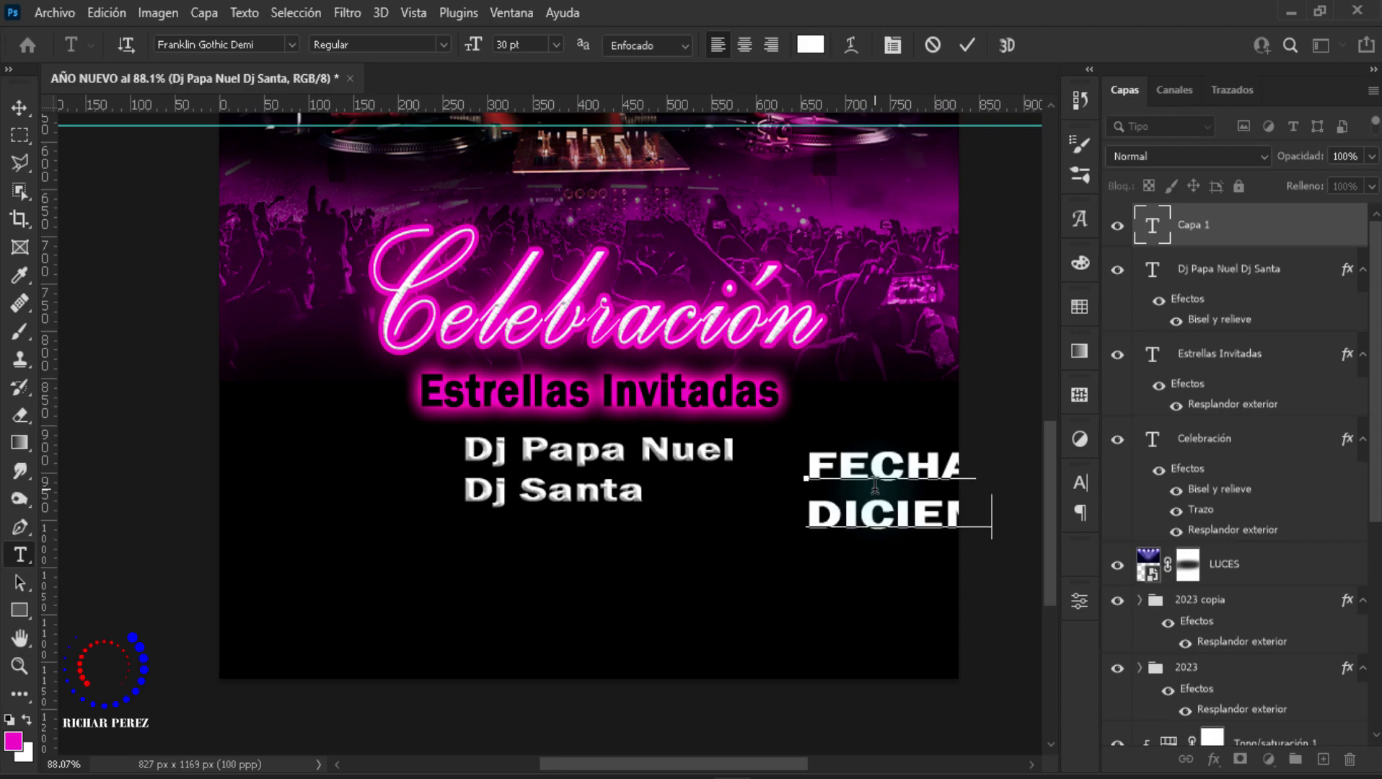
pyautogui.click(1205, 238)
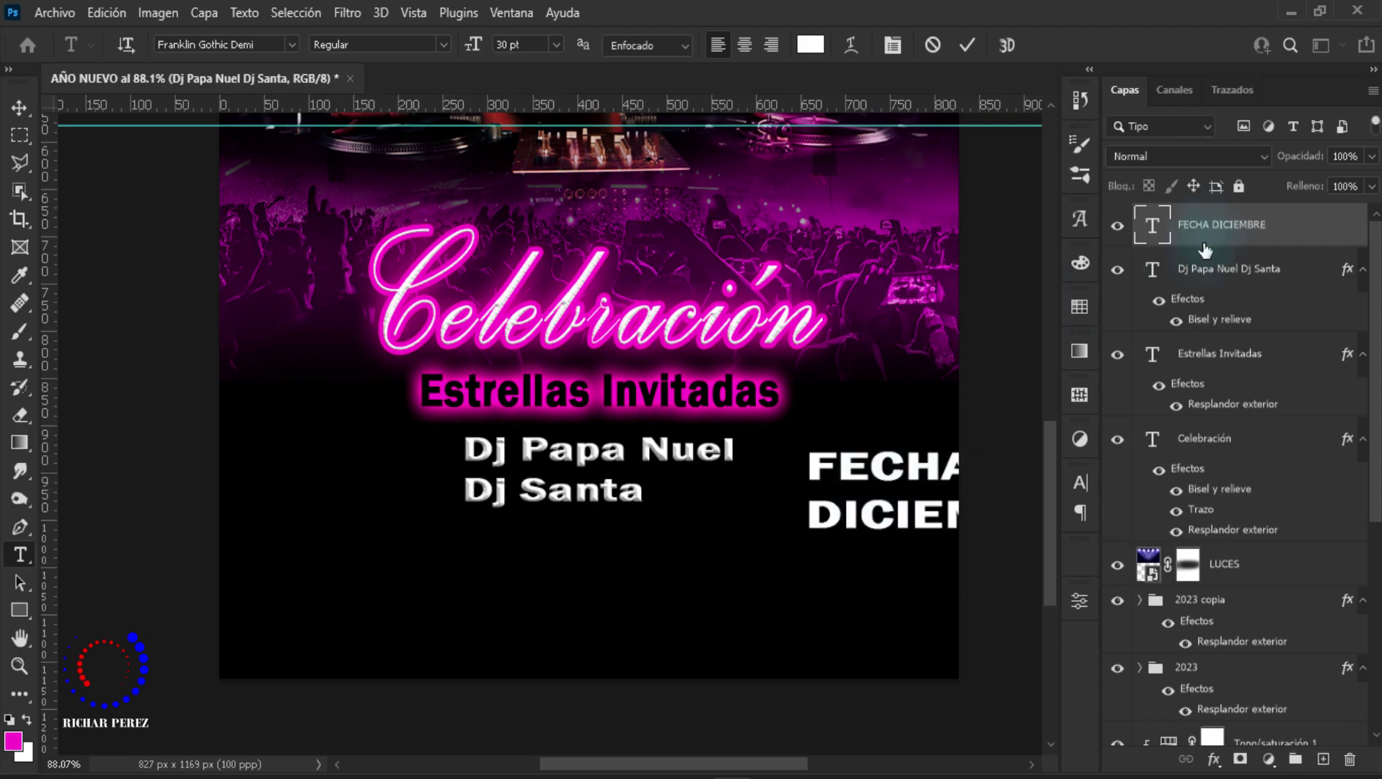
# Step: Move the date text down-left onto the flyer and select the word DICIEMBRE
pyautogui.moveTo(898, 532); pyautogui.dragTo(735, 604)
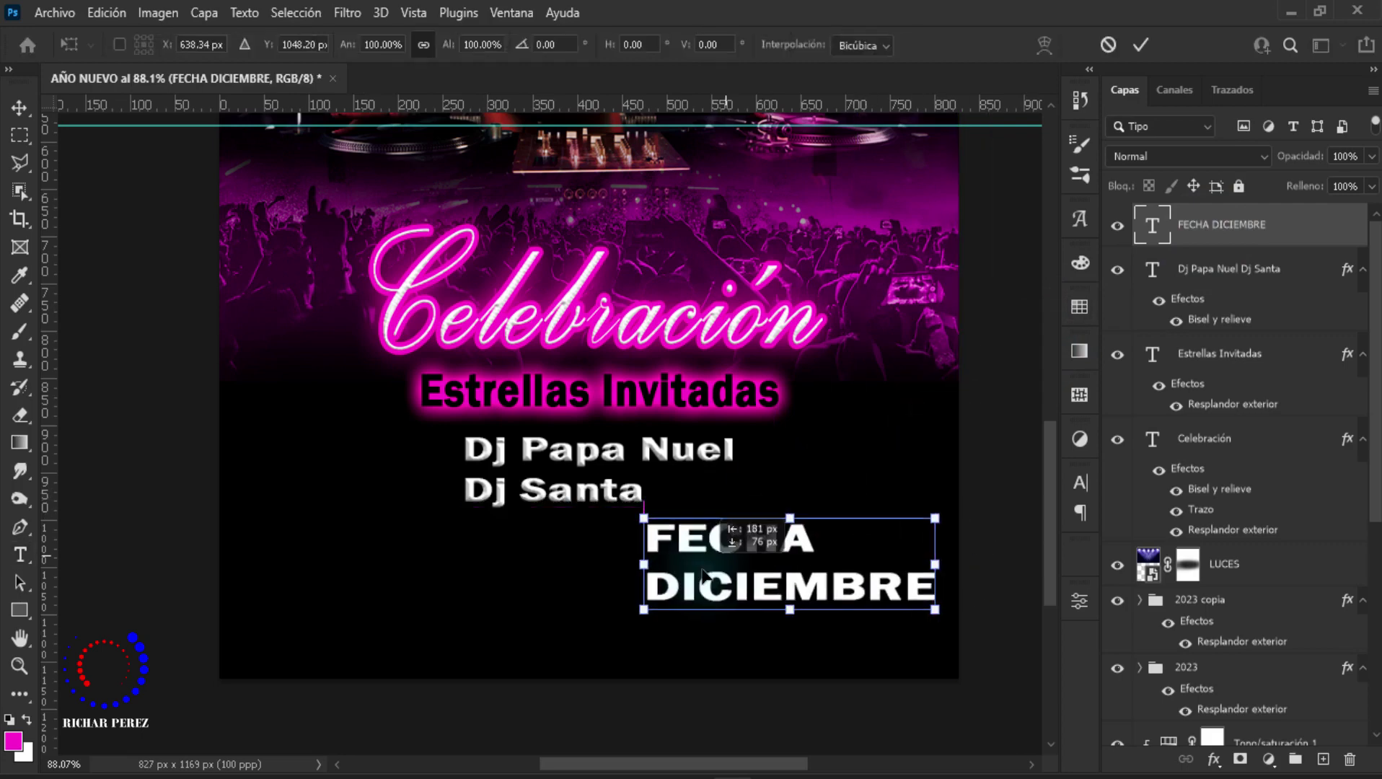
pyautogui.press('Return')
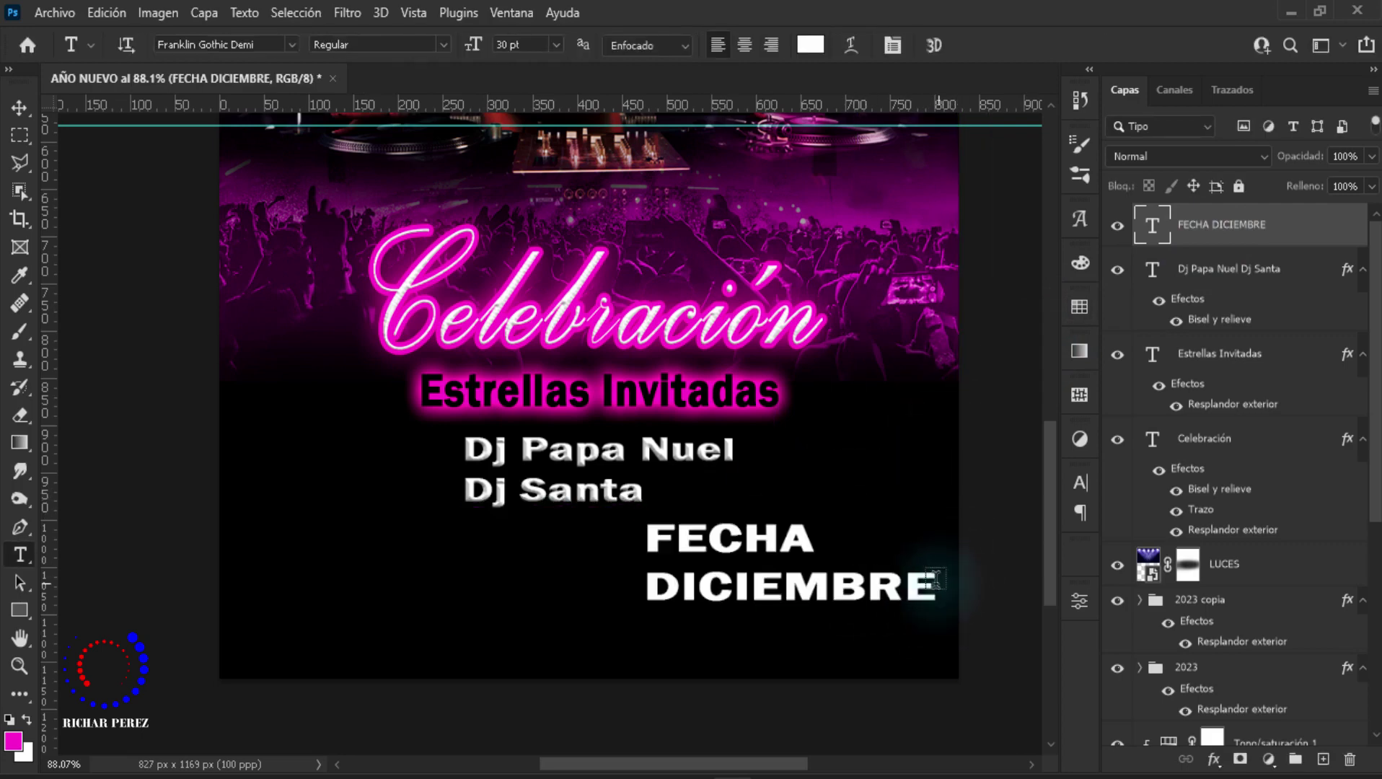
pyautogui.click(930, 583)
pyautogui.moveTo(932, 583); pyautogui.dragTo(642, 585)
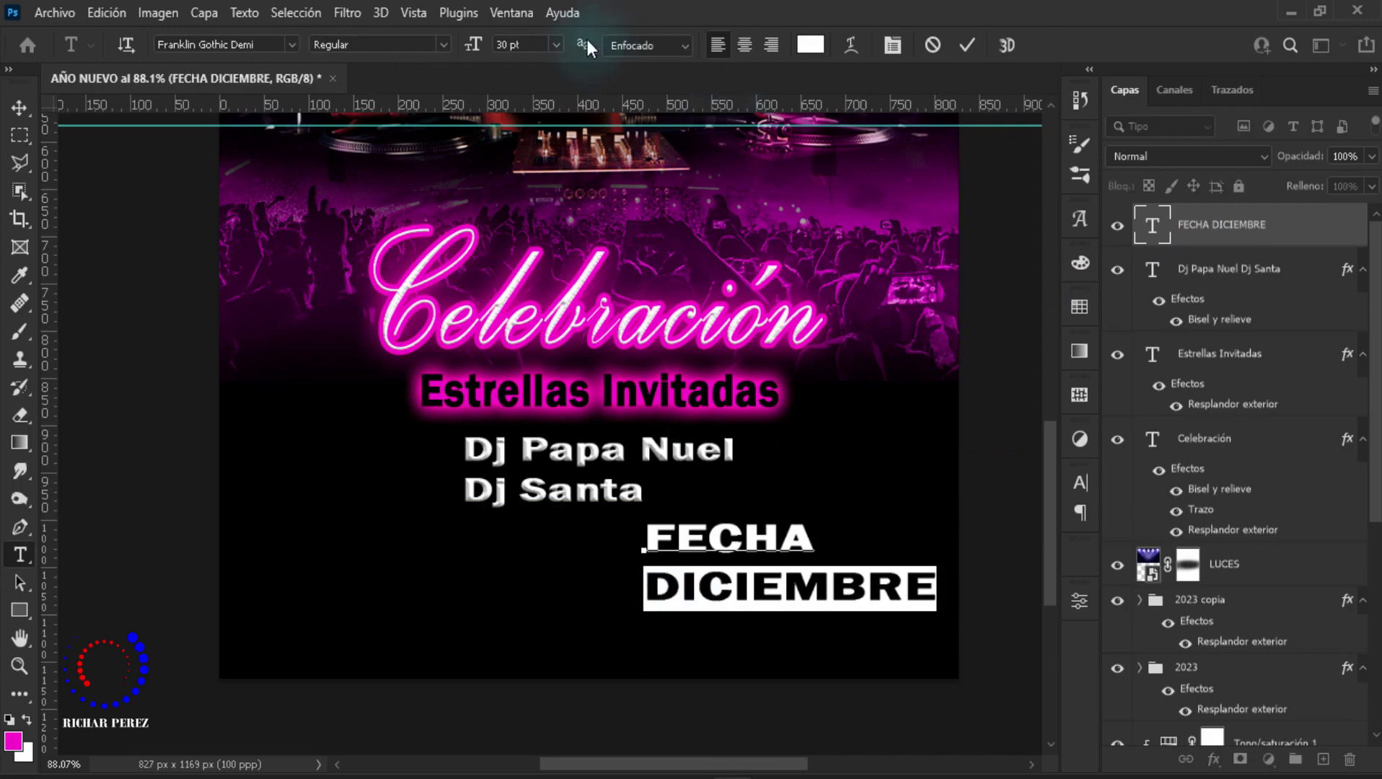
# Step: Set the DICIEMBRE font size to 18 pt
pyautogui.click(555, 44)
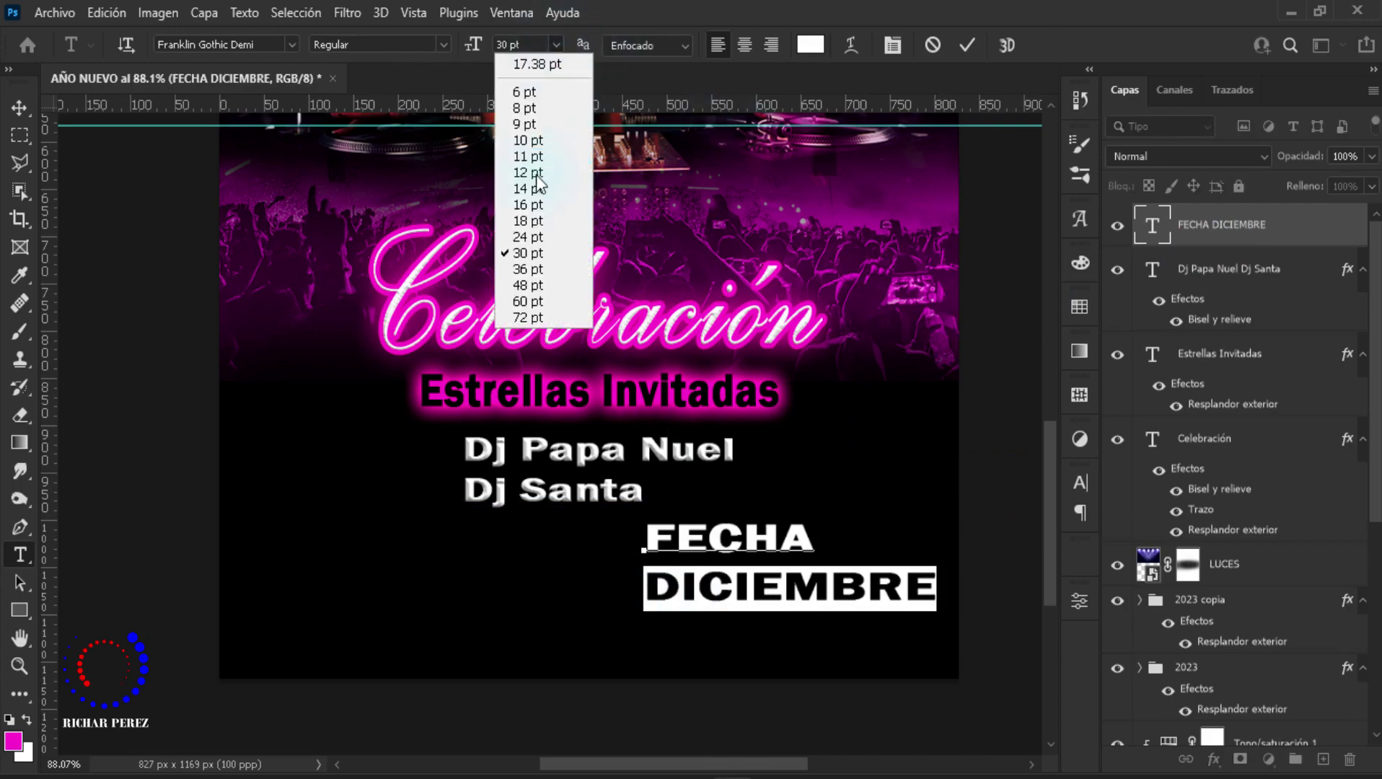
pyautogui.click(536, 176)
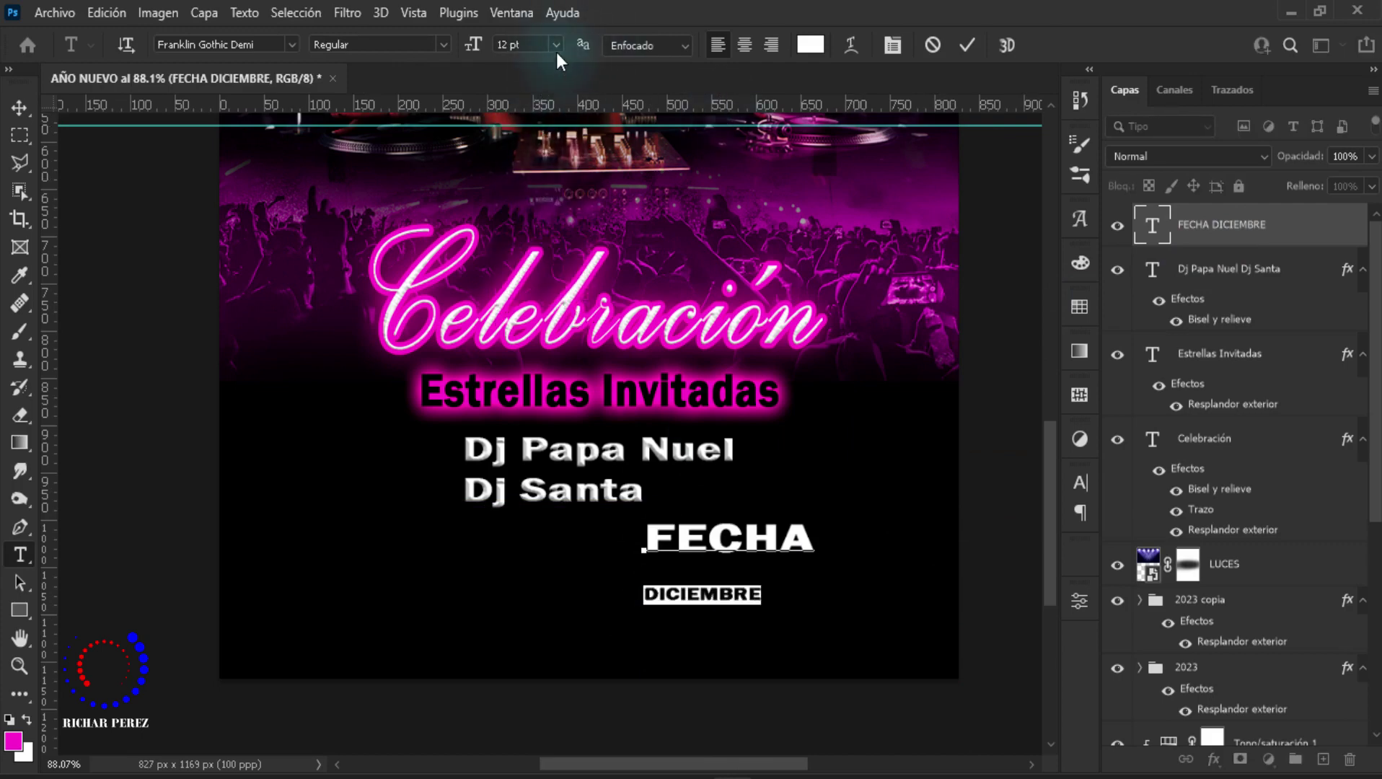
pyautogui.click(556, 44)
pyautogui.click(537, 206)
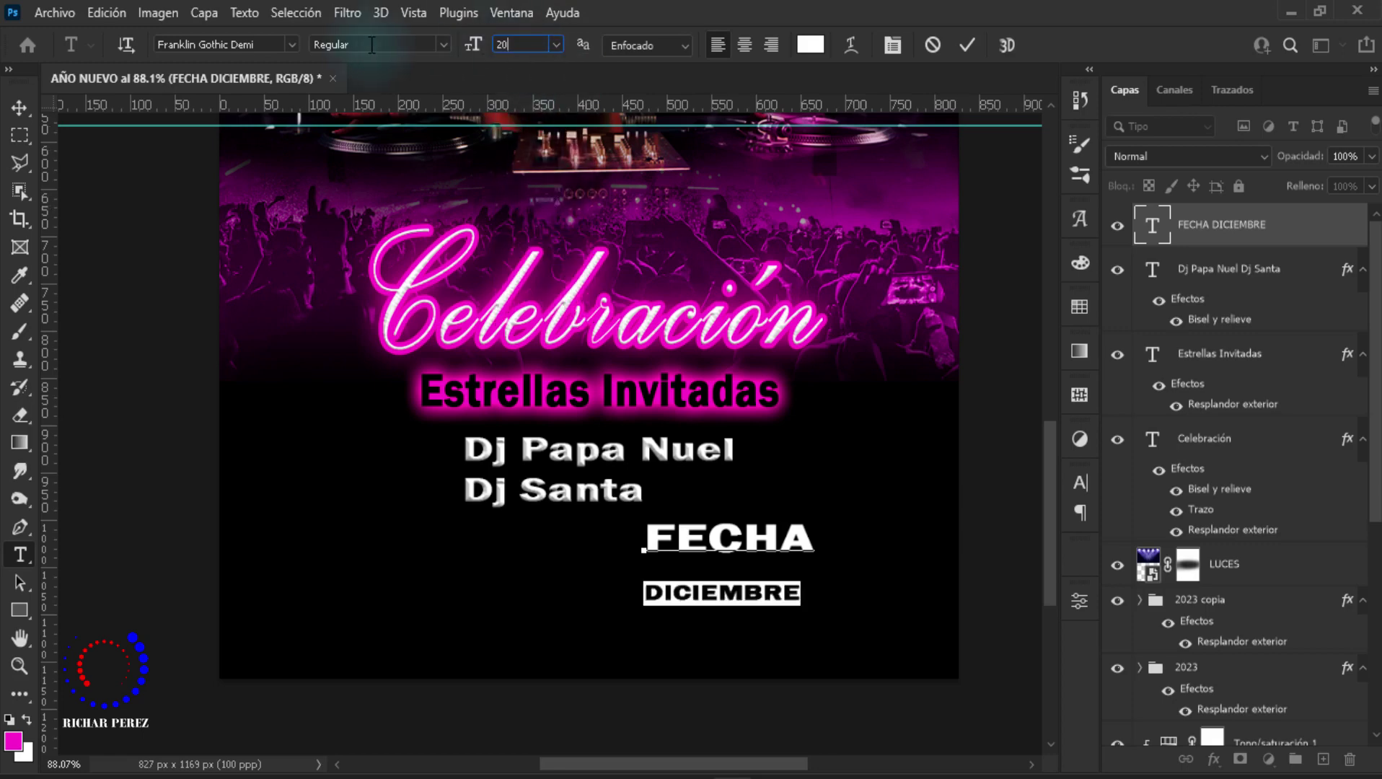
pyautogui.press('Return')
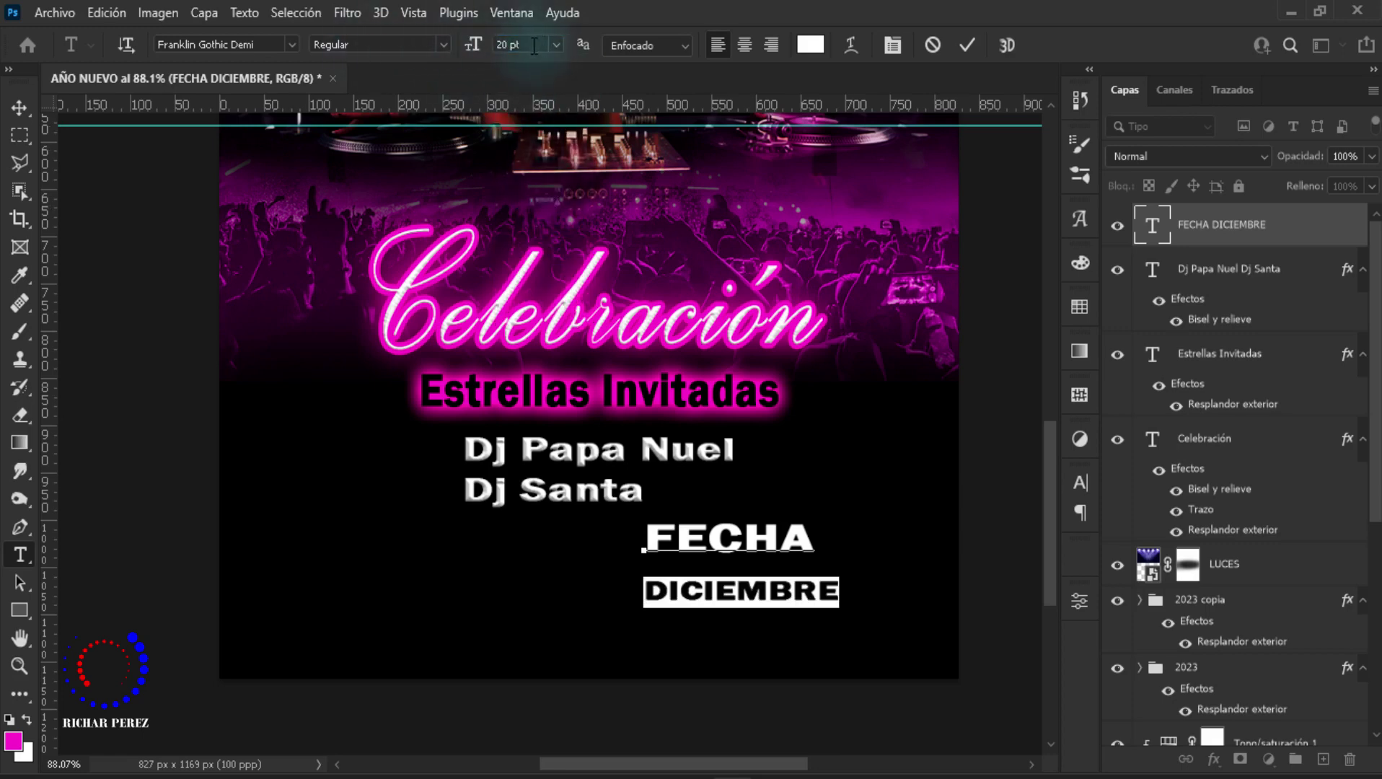
pyautogui.write('18')
pyautogui.press('Return')
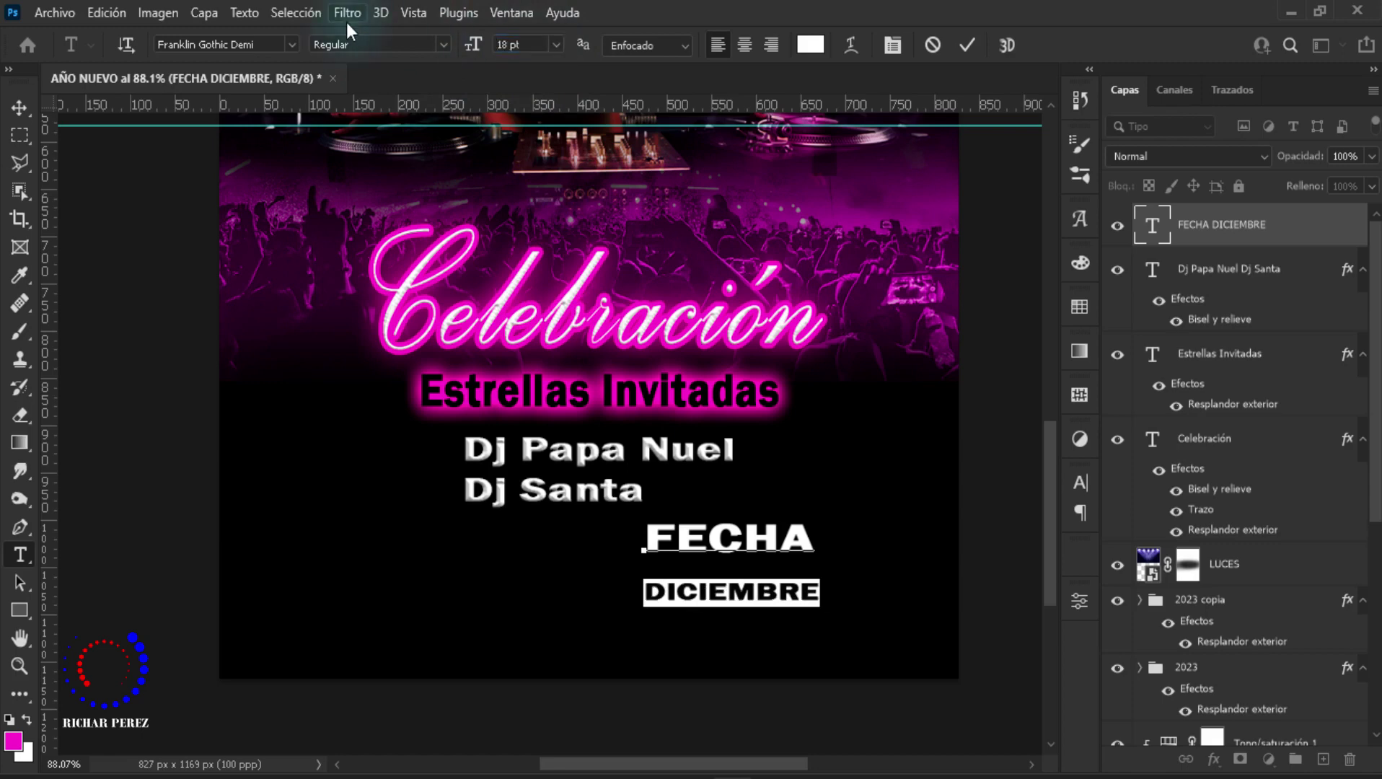
pyautogui.click(1226, 240)
# Step: Reduce the leading to bring DICIEMBRE closer to FECHA
pyautogui.click(892, 44)
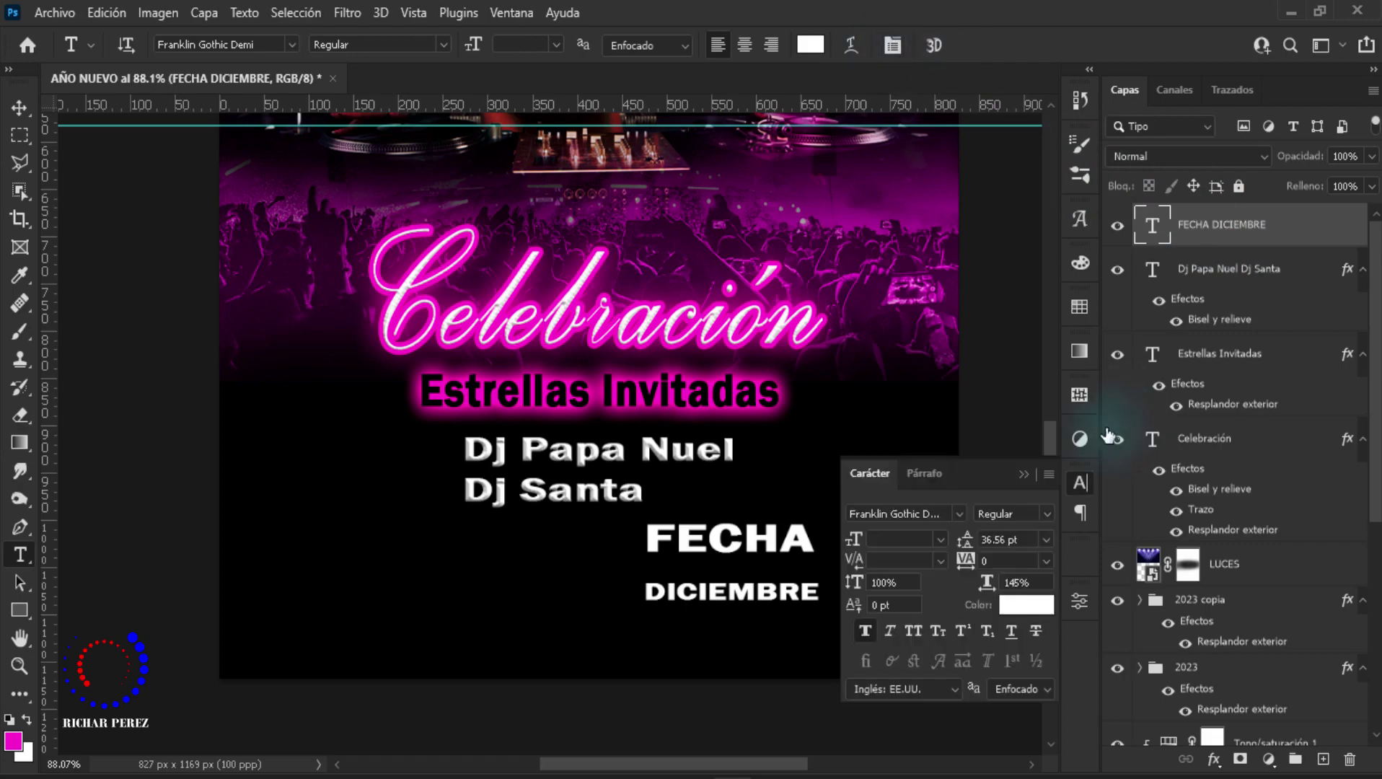
pyautogui.moveTo(965, 548)
pyautogui.mouseDown()
pyautogui.moveTo(948, 543)
pyautogui.moveTo(974, 546)
pyautogui.mouseUp()
pyautogui.click(1024, 474)
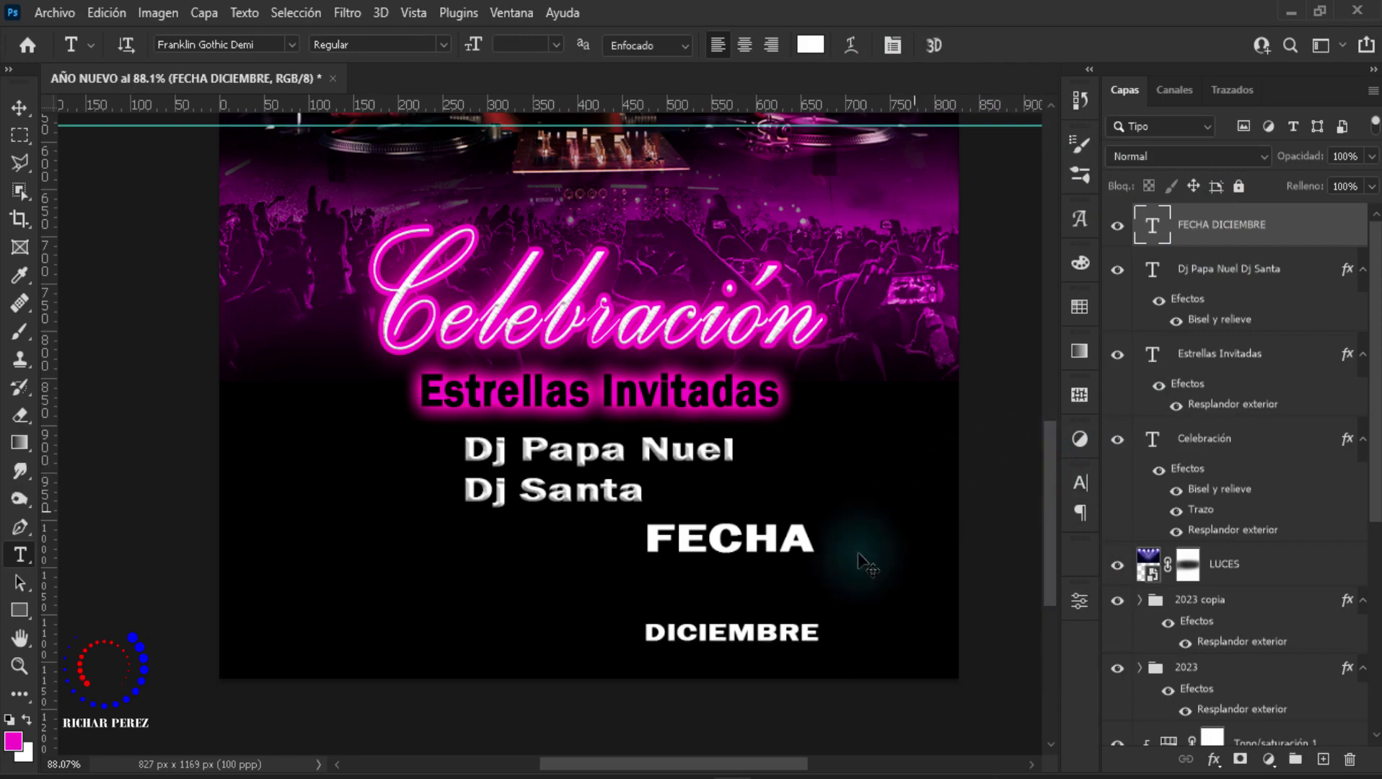
# Step: Scale the FECHA DICIEMBRE block down and place it beside the DJ names
pyautogui.hotkey('ctrl', 't')
pyautogui.moveTo(816, 651)
pyautogui.mouseDown()
pyautogui.moveTo(758, 597)
pyautogui.moveTo(872, 523)
pyautogui.moveTo(889, 488)
pyautogui.mouseUp()
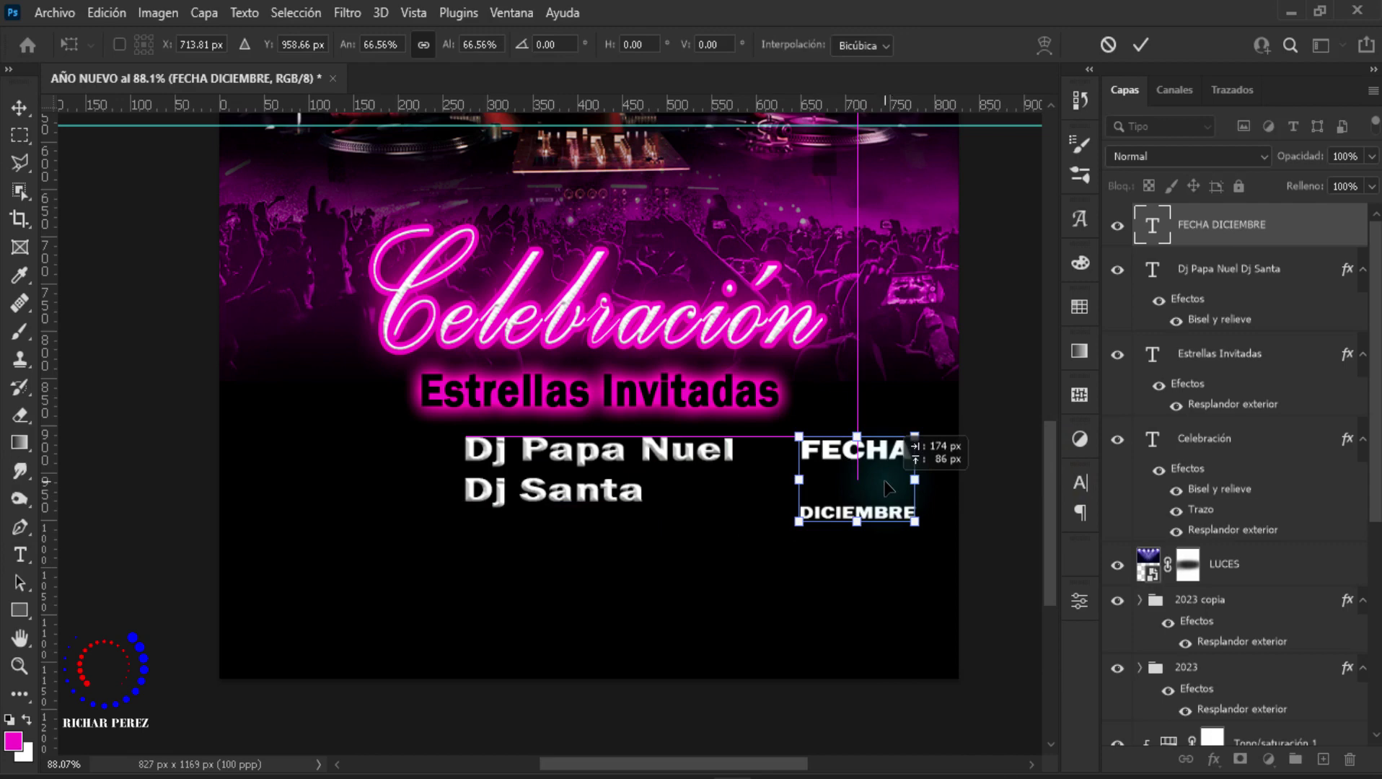
pyautogui.press('Return')
pyautogui.scroll(1, 855, 547)
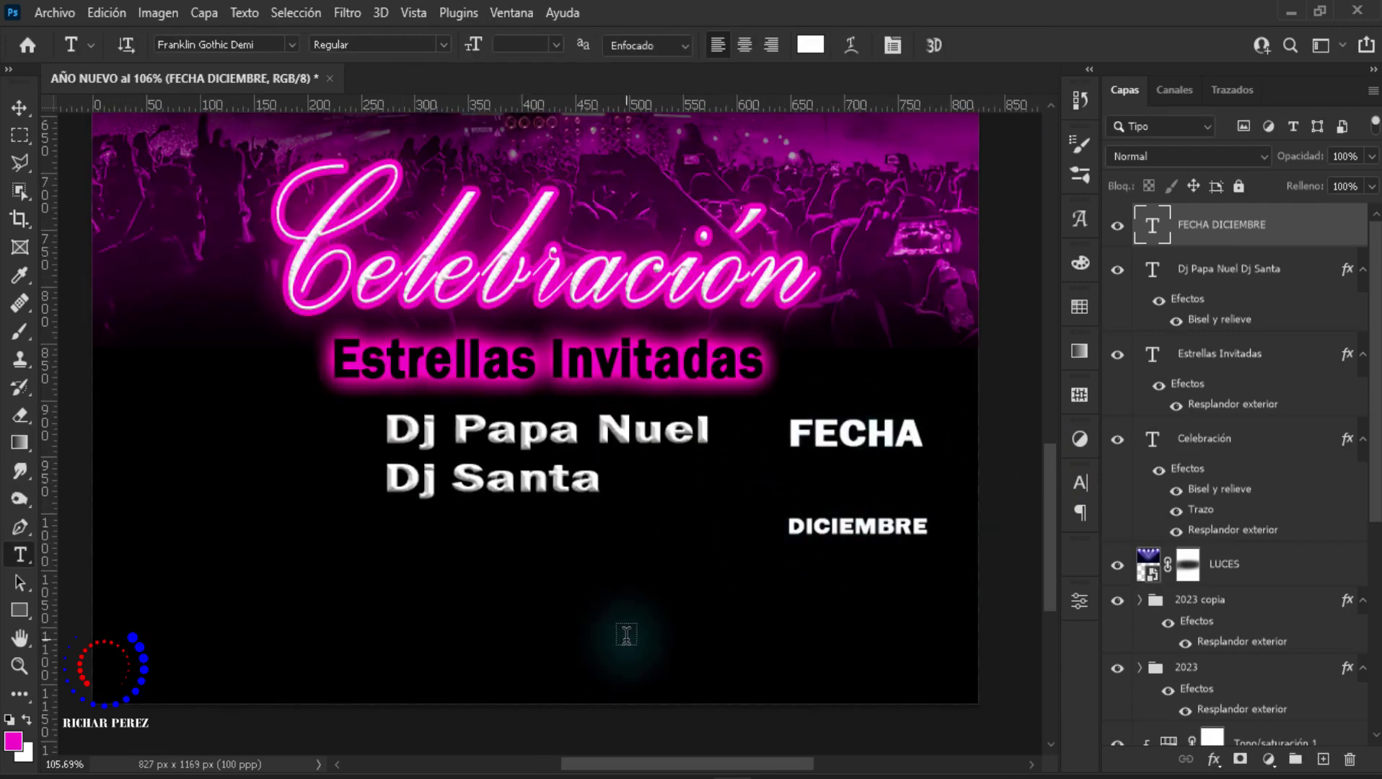
# Step: Add a '31' and enlarge it to sit between FECHA and DICIEMBRE
pyautogui.click(630, 592)
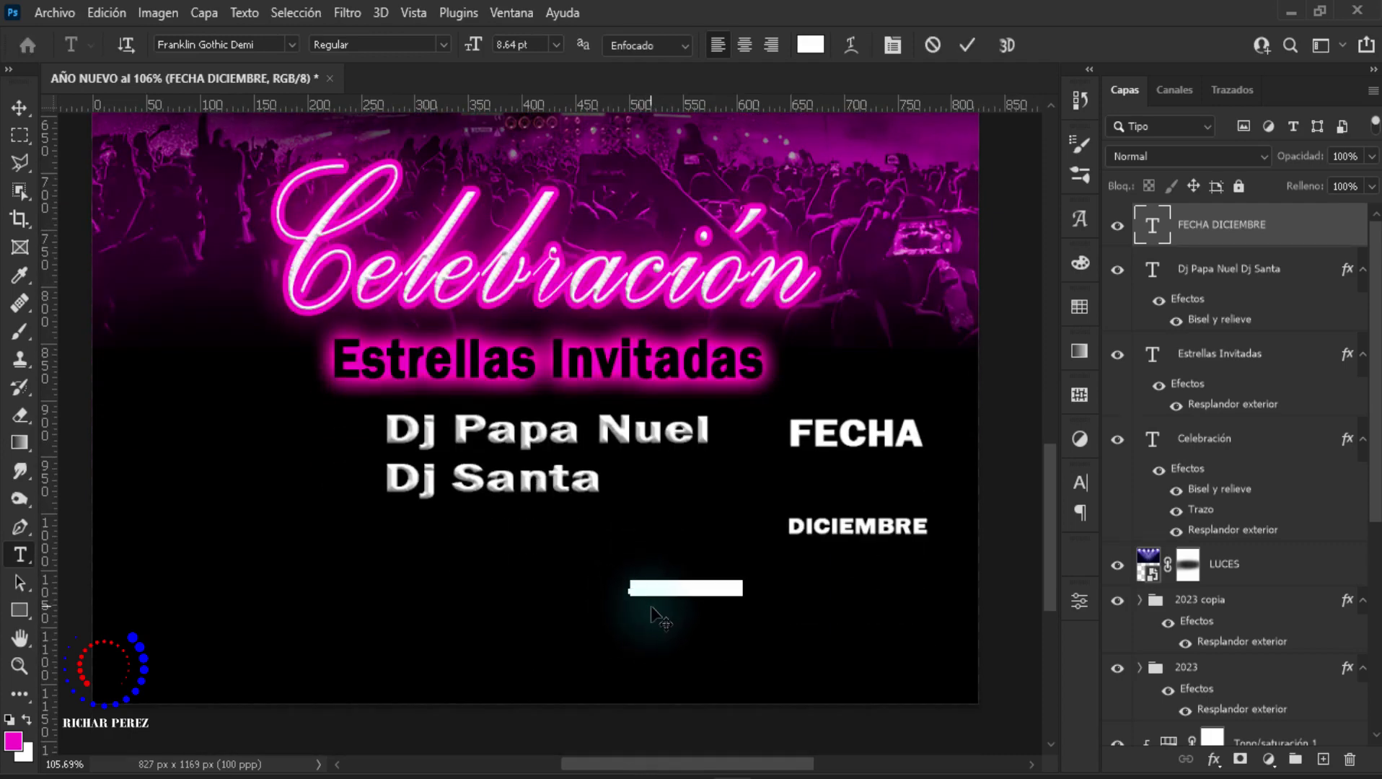
pyautogui.write('31')
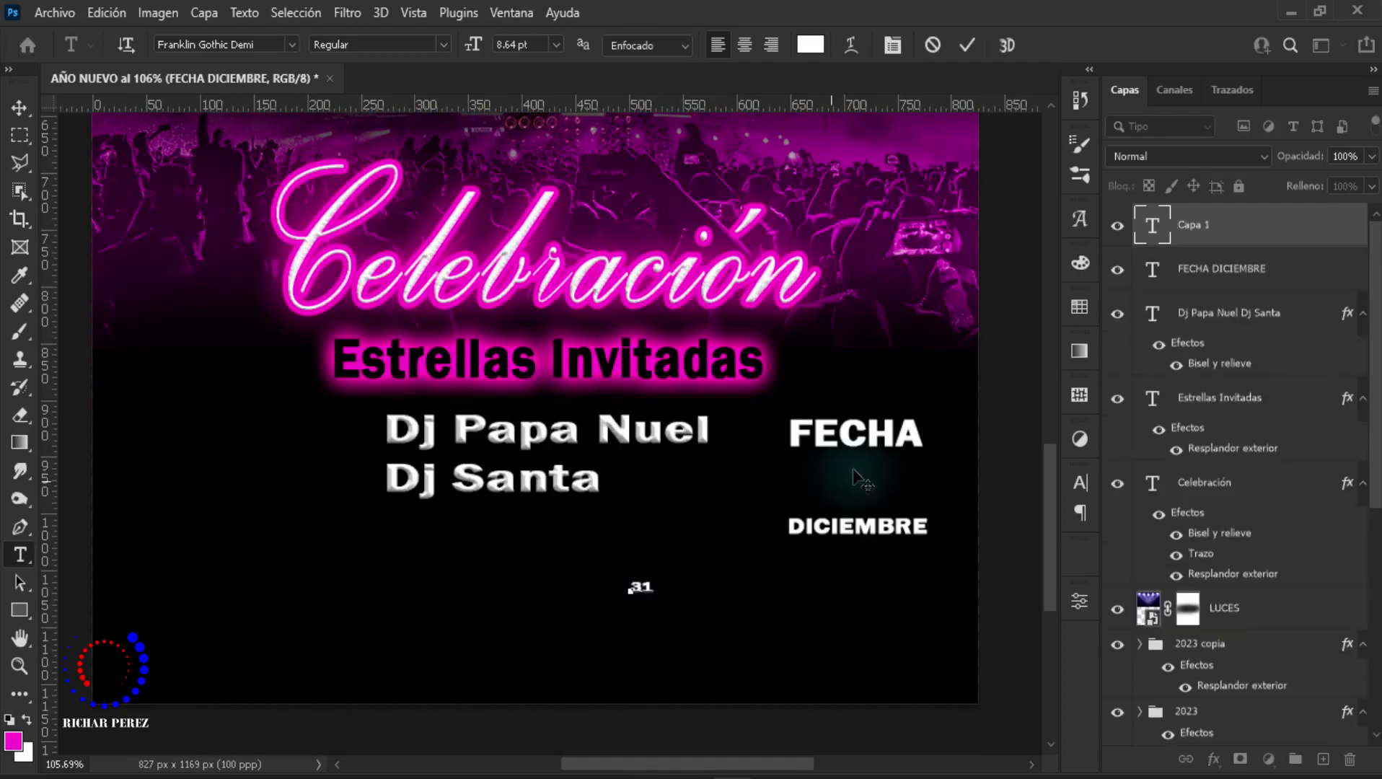
pyautogui.hotkey('ctrl', 't')
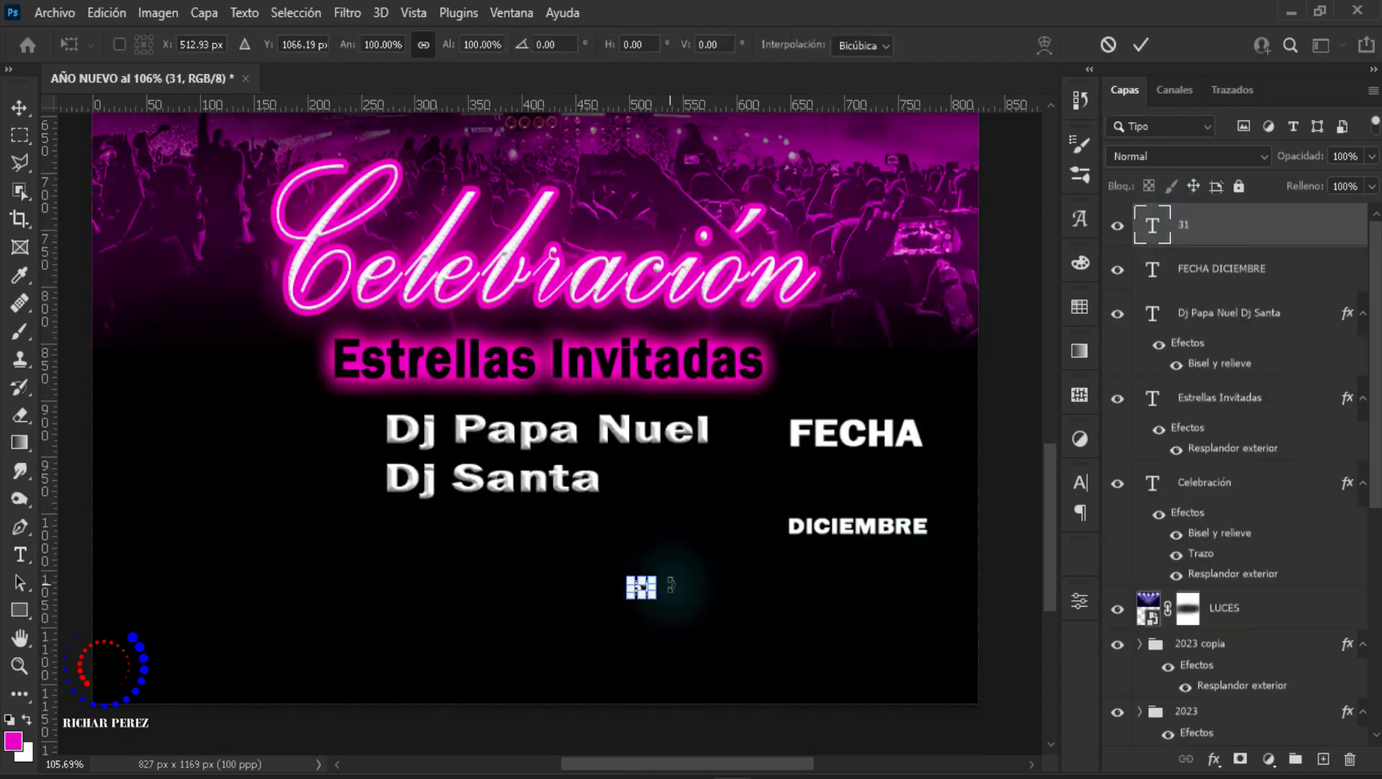
pyautogui.moveTo(657, 598); pyautogui.dragTo(706, 663)
pyautogui.moveTo(687, 614); pyautogui.dragTo(880, 491)
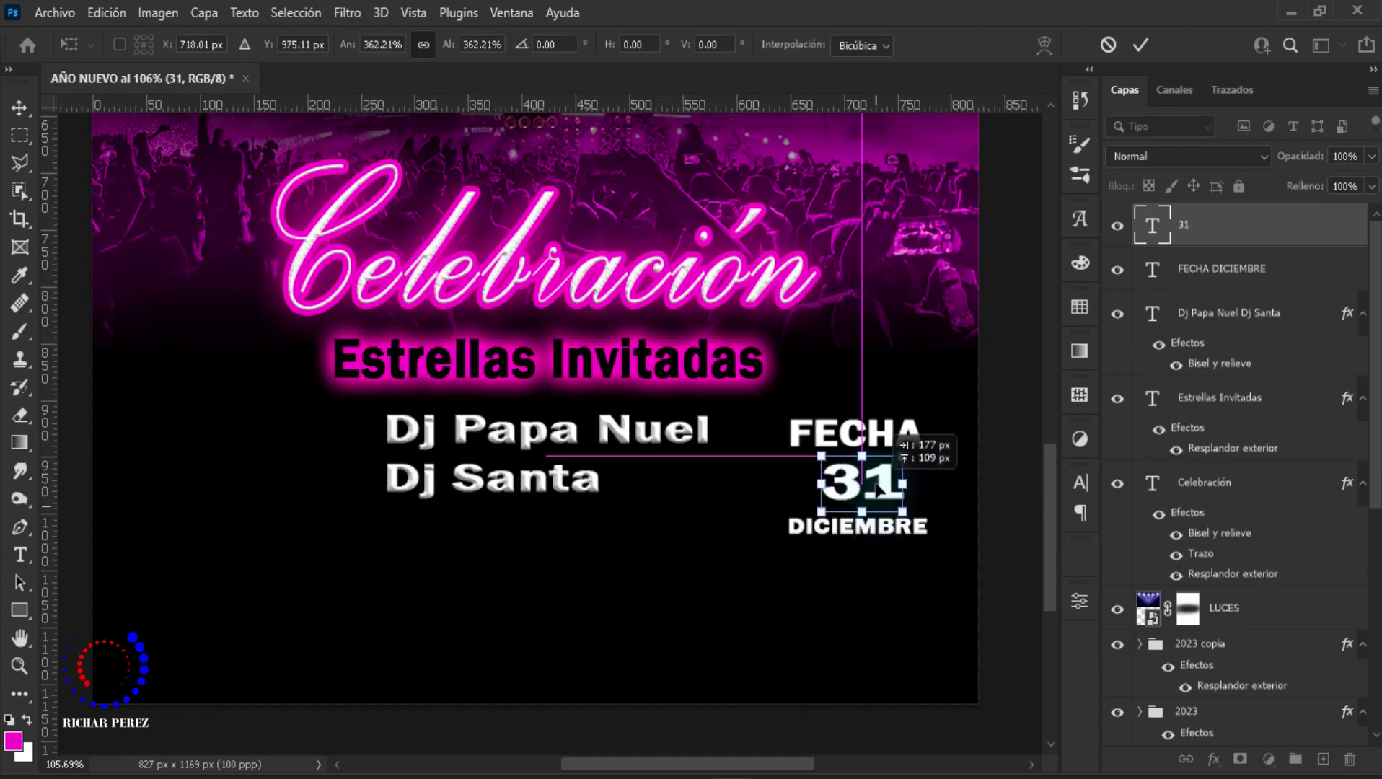
pyautogui.press('Return')
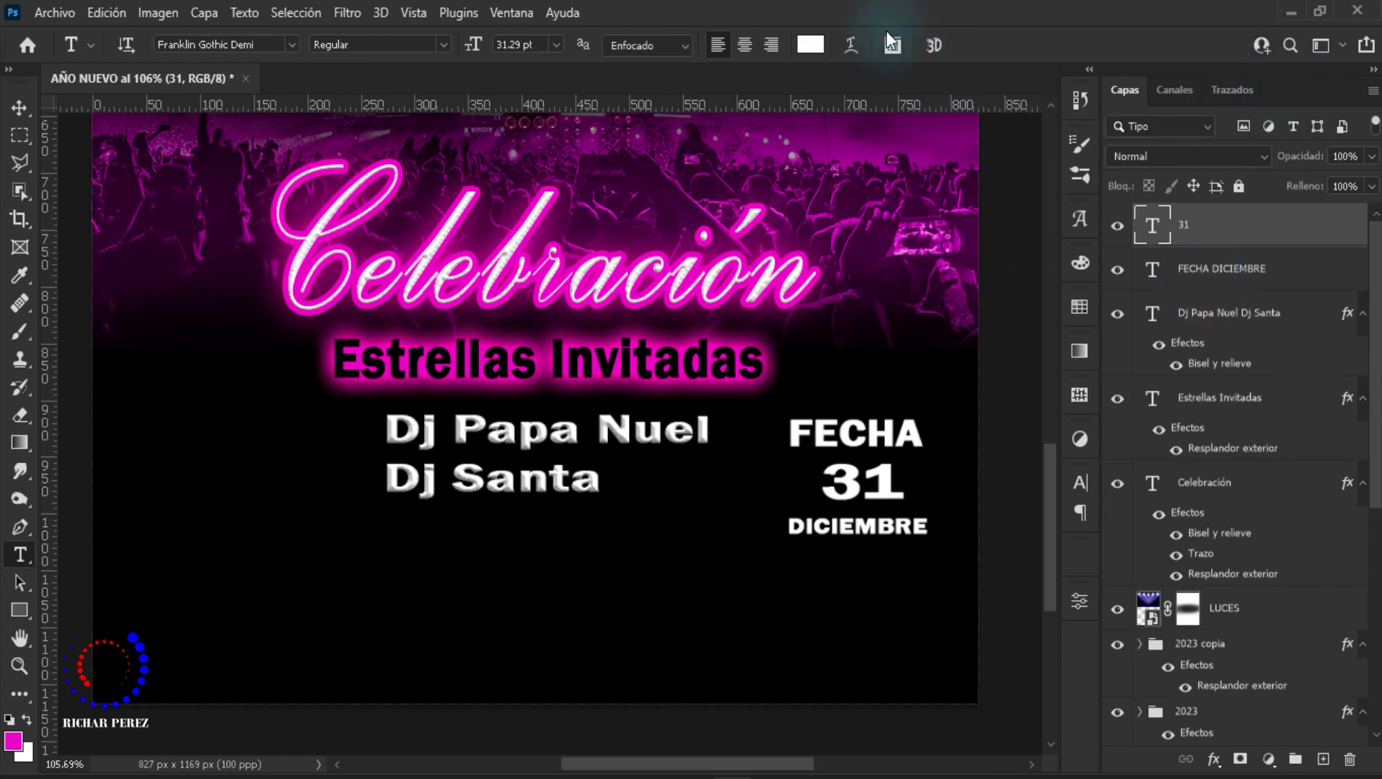
# Step: Colour the 31 text magenta ff00c6
pyautogui.click(811, 45)
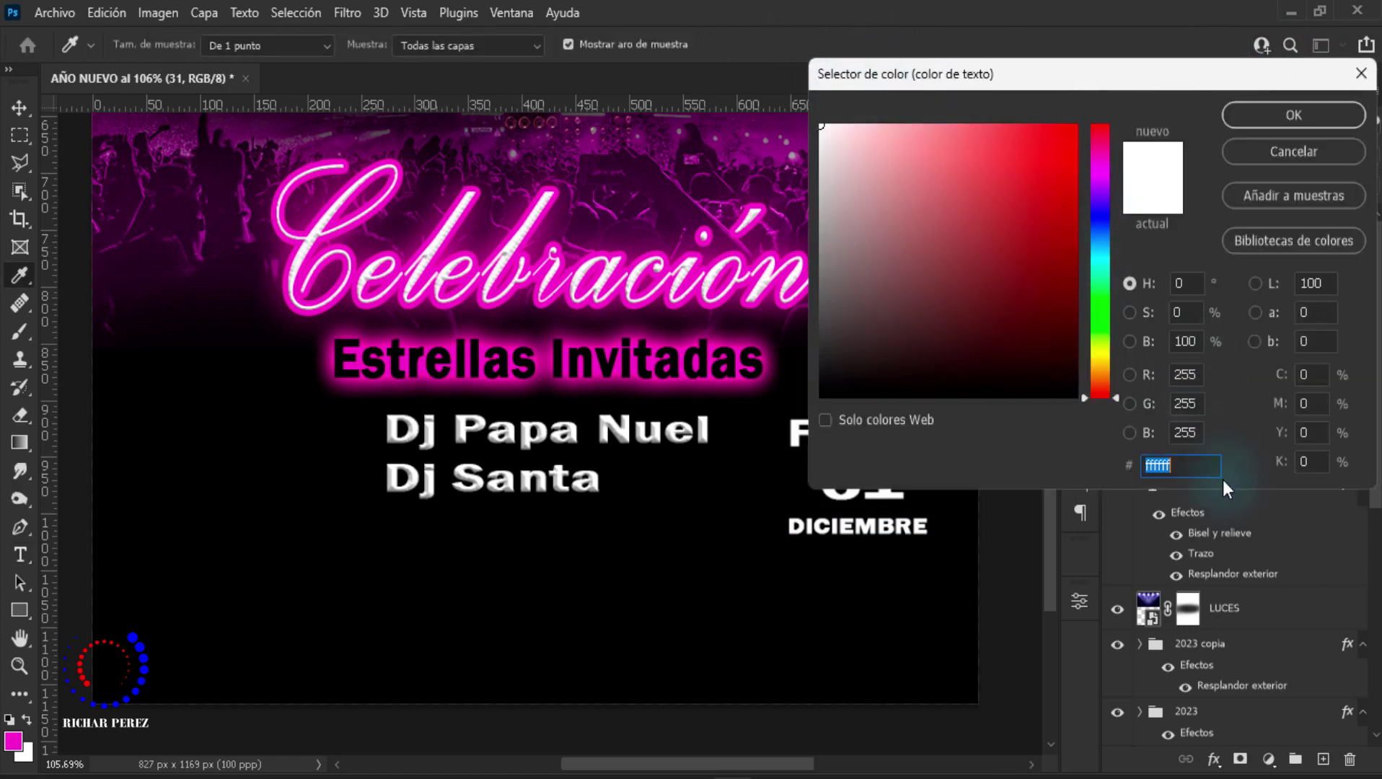
pyautogui.write('ff00c6')
pyautogui.click(1295, 114)
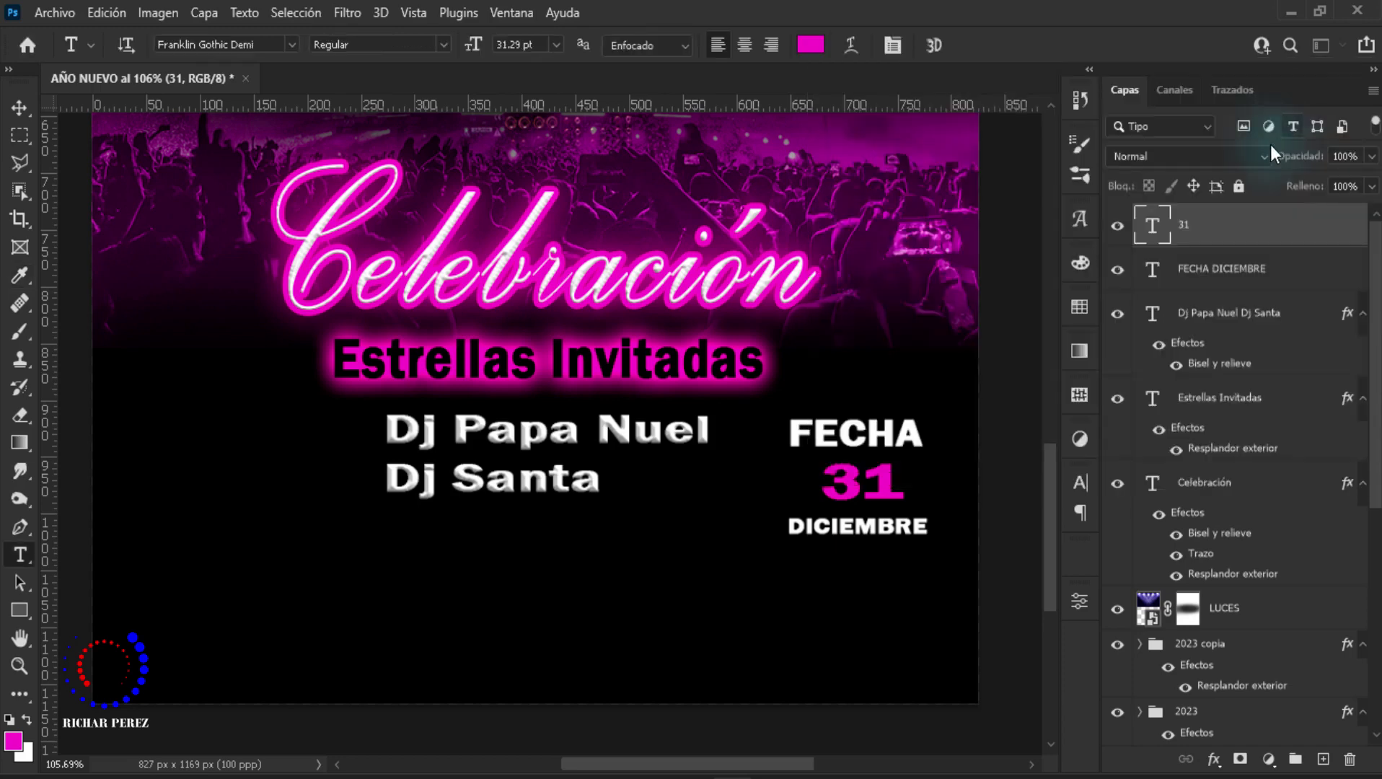
# Step: Turn on Bisel y relieve and Trazo (stroke) effects for the magenta 31 layer
pyautogui.rightClick(1261, 222)
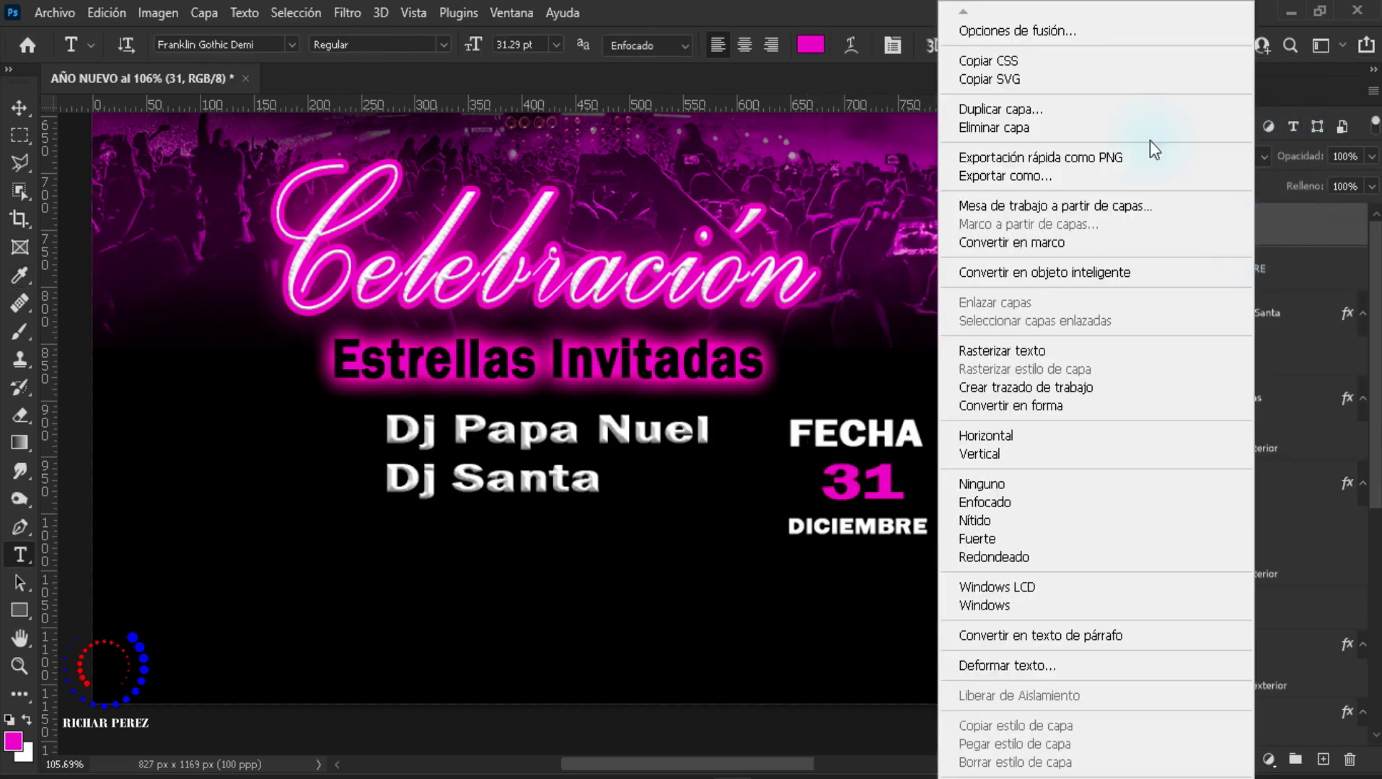
pyautogui.click(1046, 34)
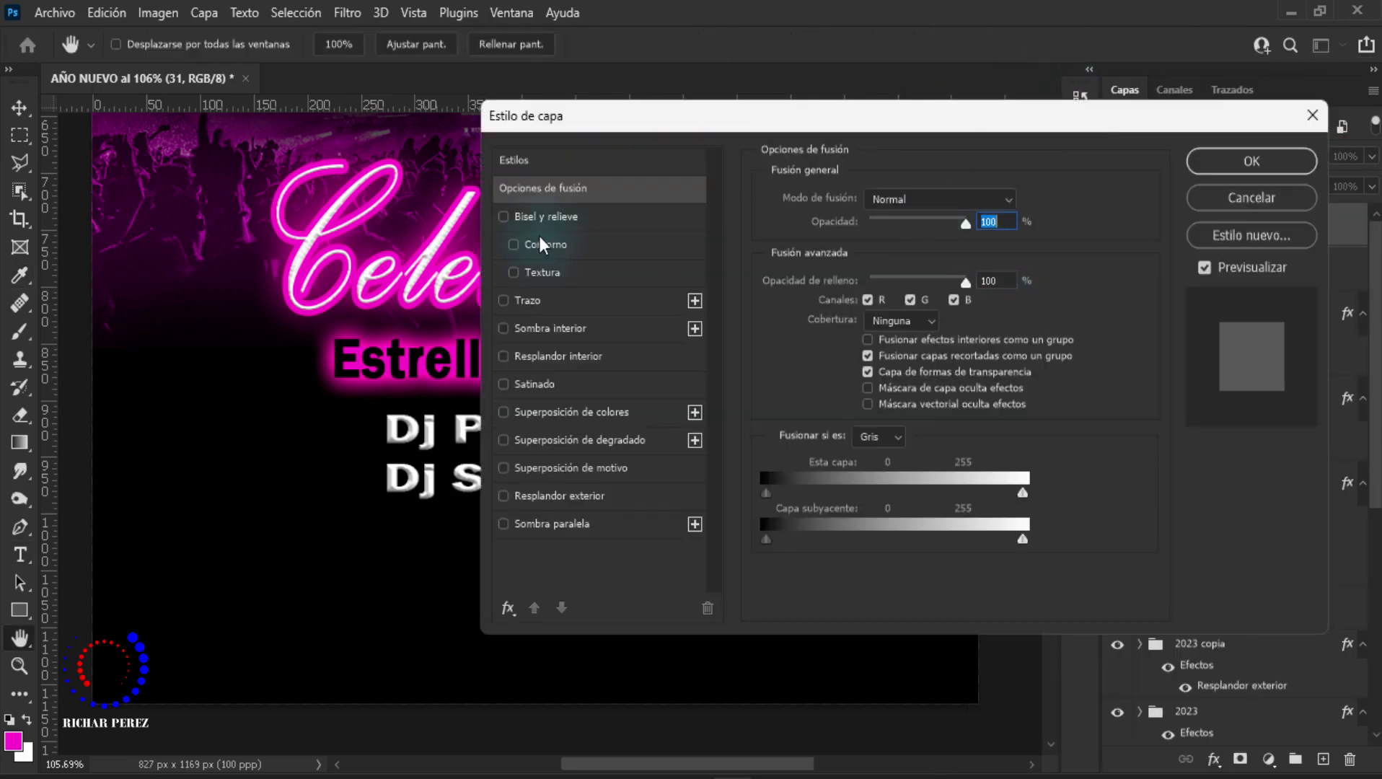
pyautogui.click(570, 216)
pyautogui.moveTo(716, 126)
pyautogui.mouseDown()
pyautogui.moveTo(1054, 98)
pyautogui.moveTo(926, 61)
pyautogui.mouseUp()
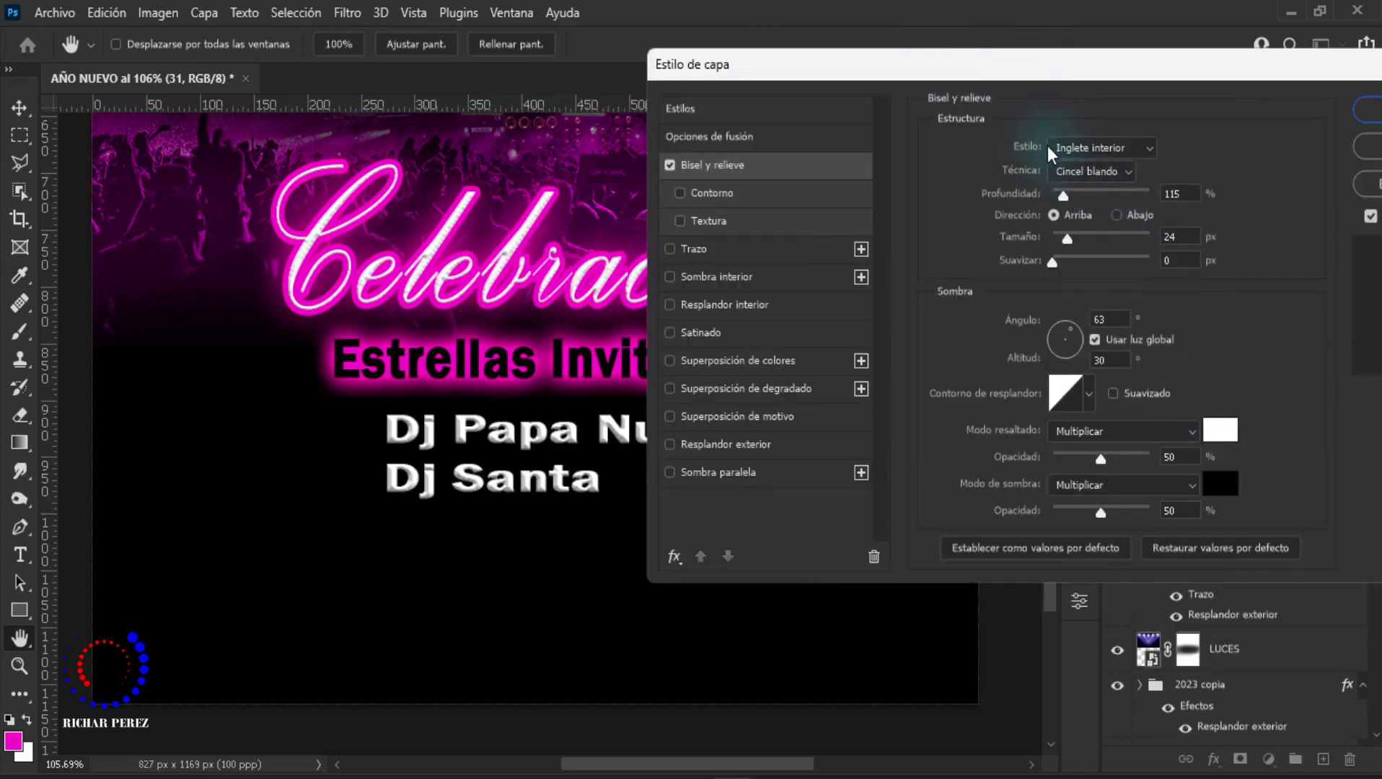
pyautogui.moveTo(795, 64)
pyautogui.mouseDown()
pyautogui.moveTo(1206, 156)
pyautogui.moveTo(1091, 133)
pyautogui.mouseUp()
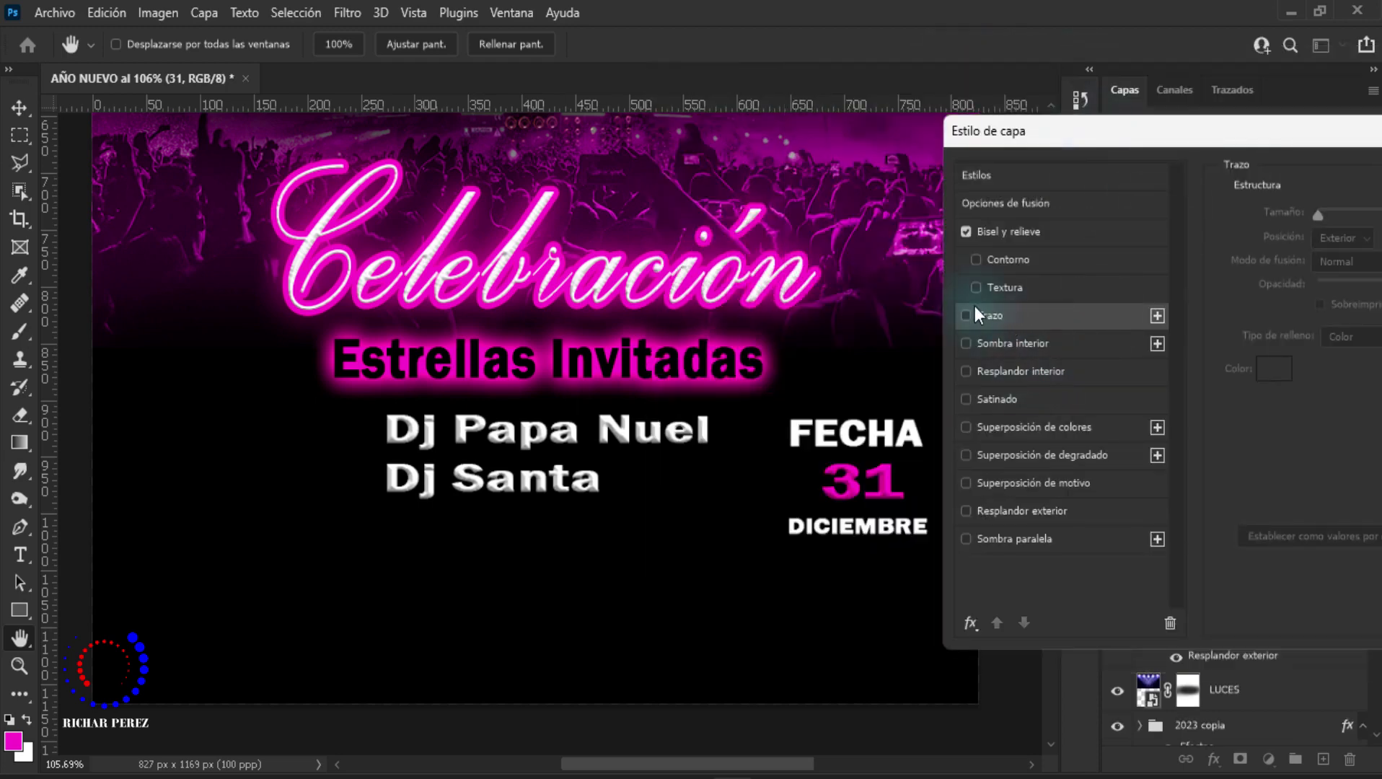
pyautogui.click(976, 315)
pyautogui.scroll(-1, 632, 483)
pyautogui.press('Return')
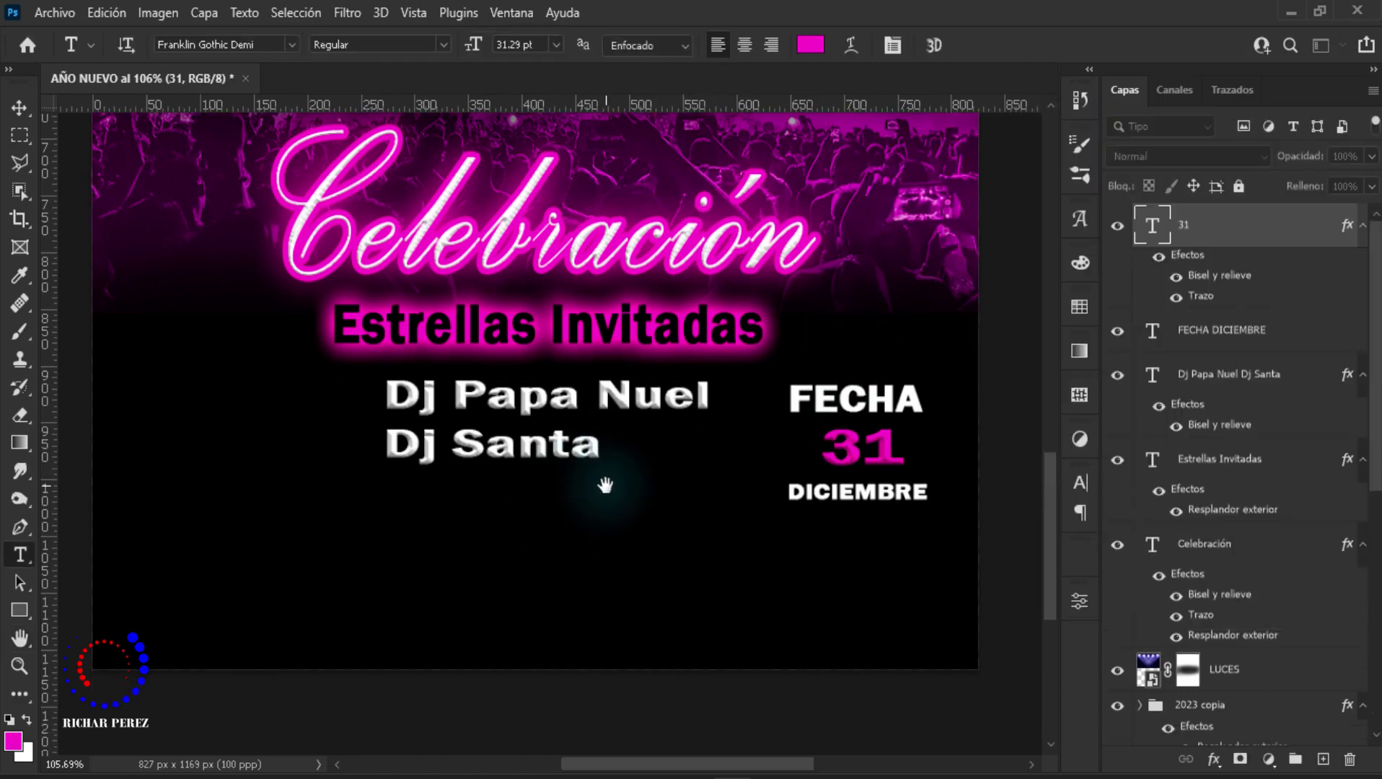
pyautogui.moveTo(605, 486); pyautogui.dragTo(308, 508)
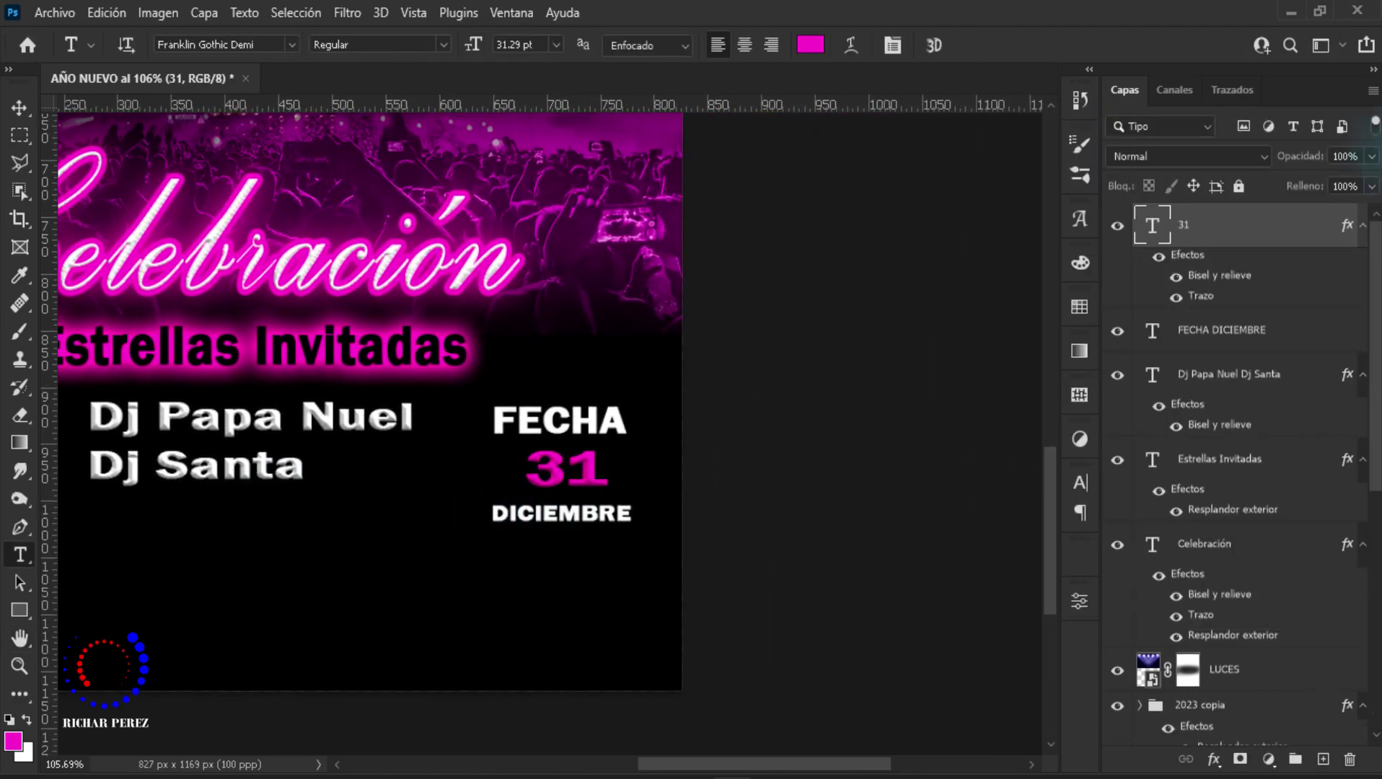
# Step: Reopen the 31 layer style, enable Outer Glow and set its colour to white ffffff
pyautogui.rightClick(1238, 237)
pyautogui.click(1046, 55)
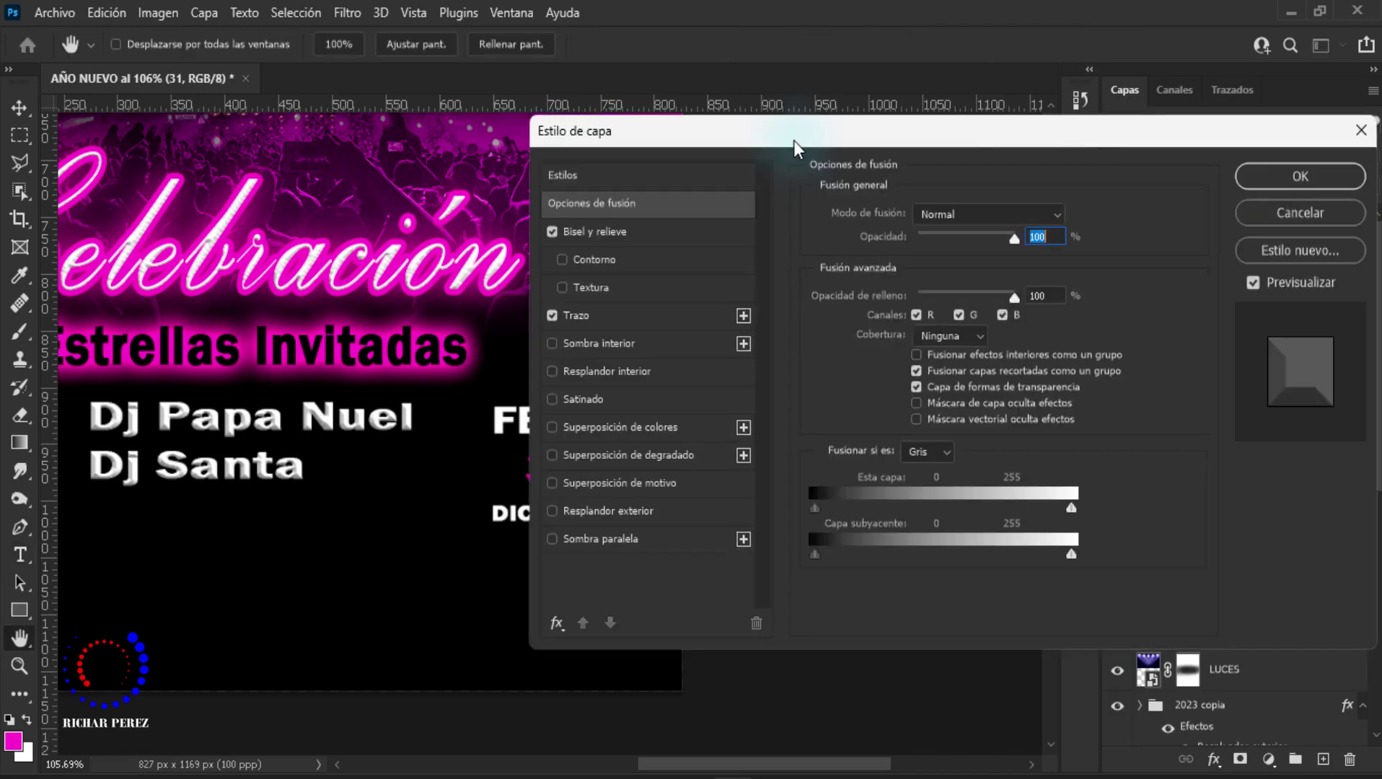
pyautogui.moveTo(794, 141)
pyautogui.mouseDown()
pyautogui.moveTo(1019, 119)
pyautogui.moveTo(1006, 120)
pyautogui.mouseUp()
pyautogui.click(878, 296)
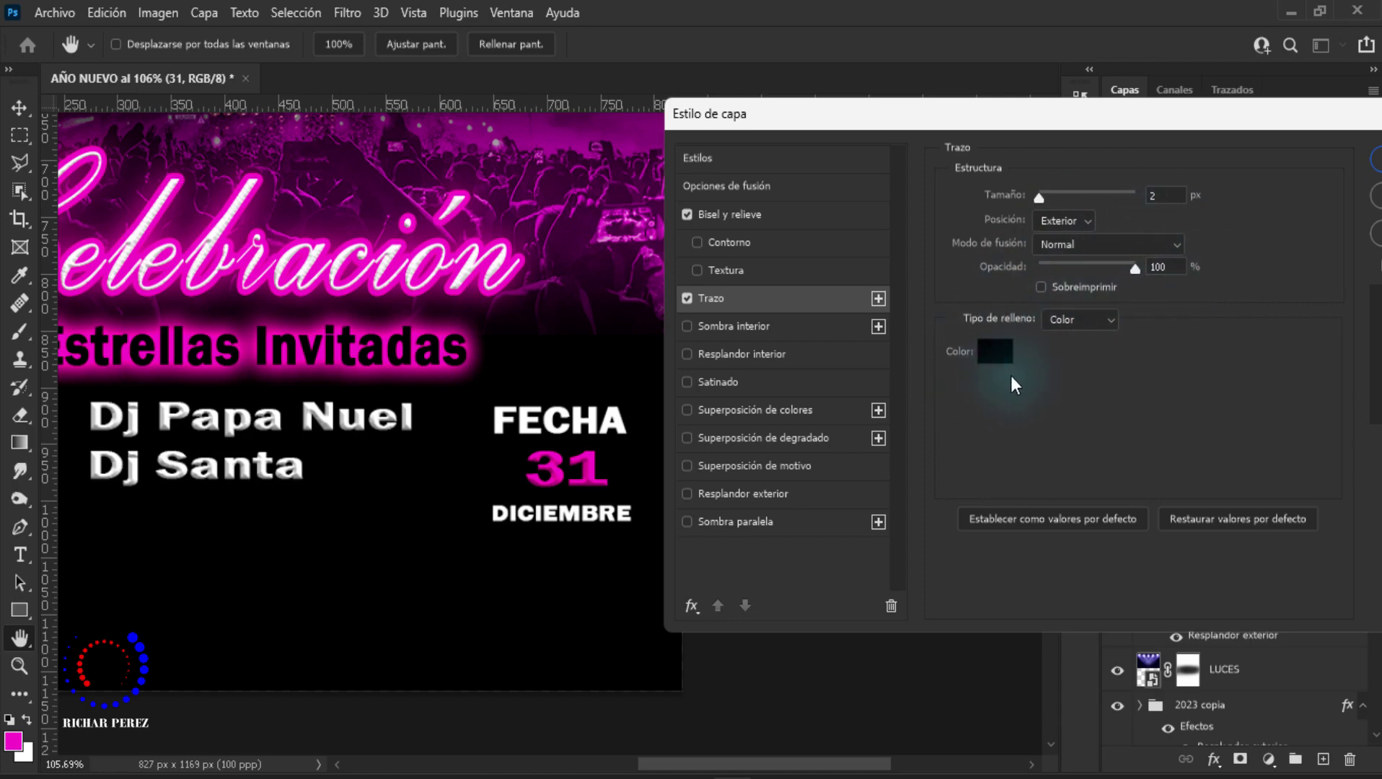
pyautogui.click(755, 502)
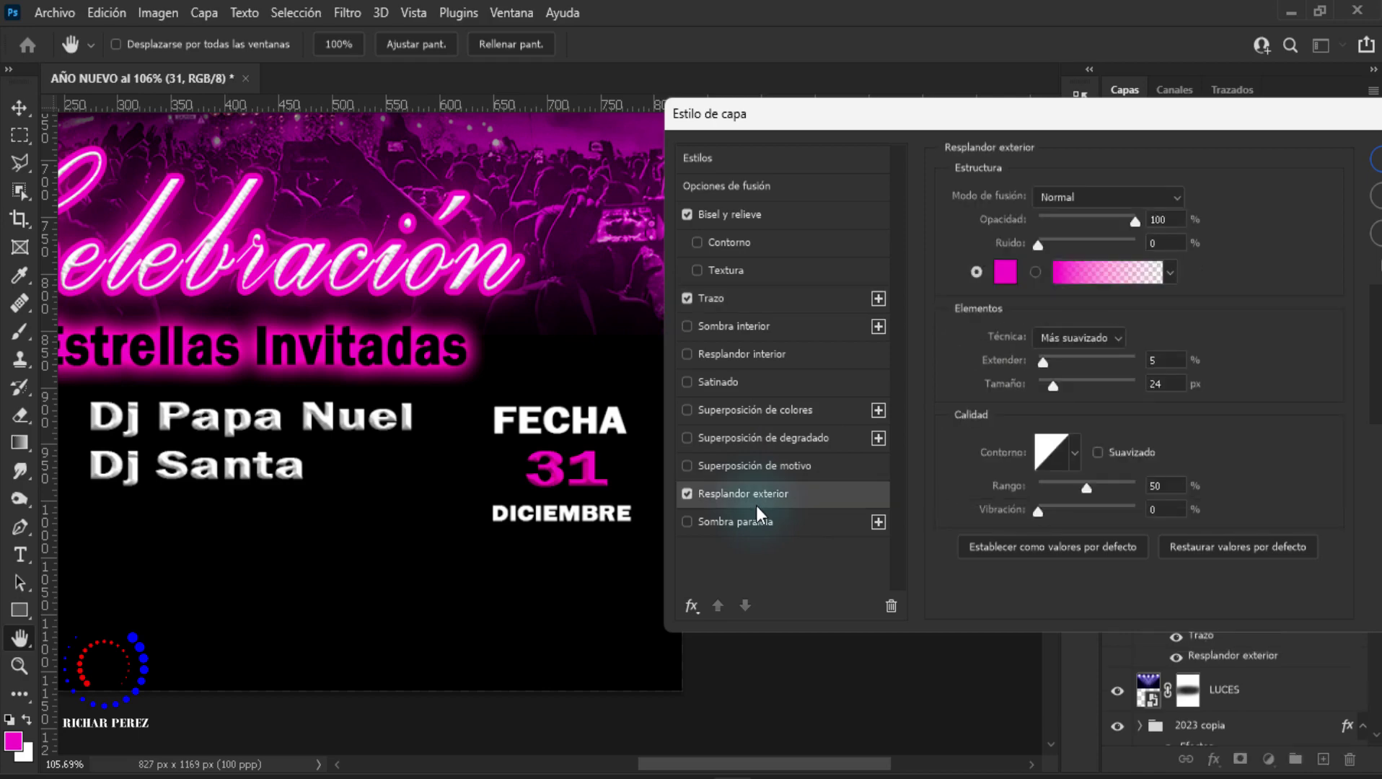
pyautogui.click(1005, 274)
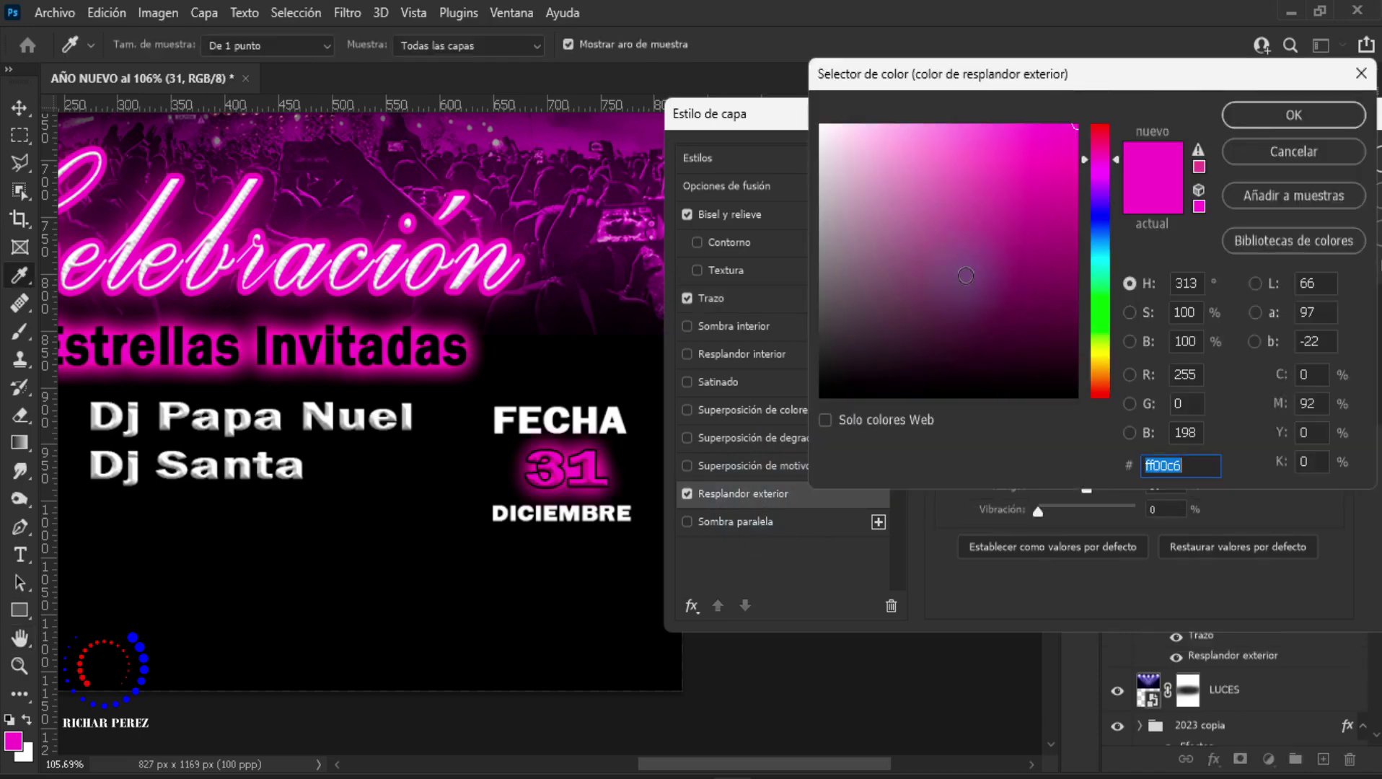
pyautogui.moveTo(912, 189); pyautogui.dragTo(821, 126)
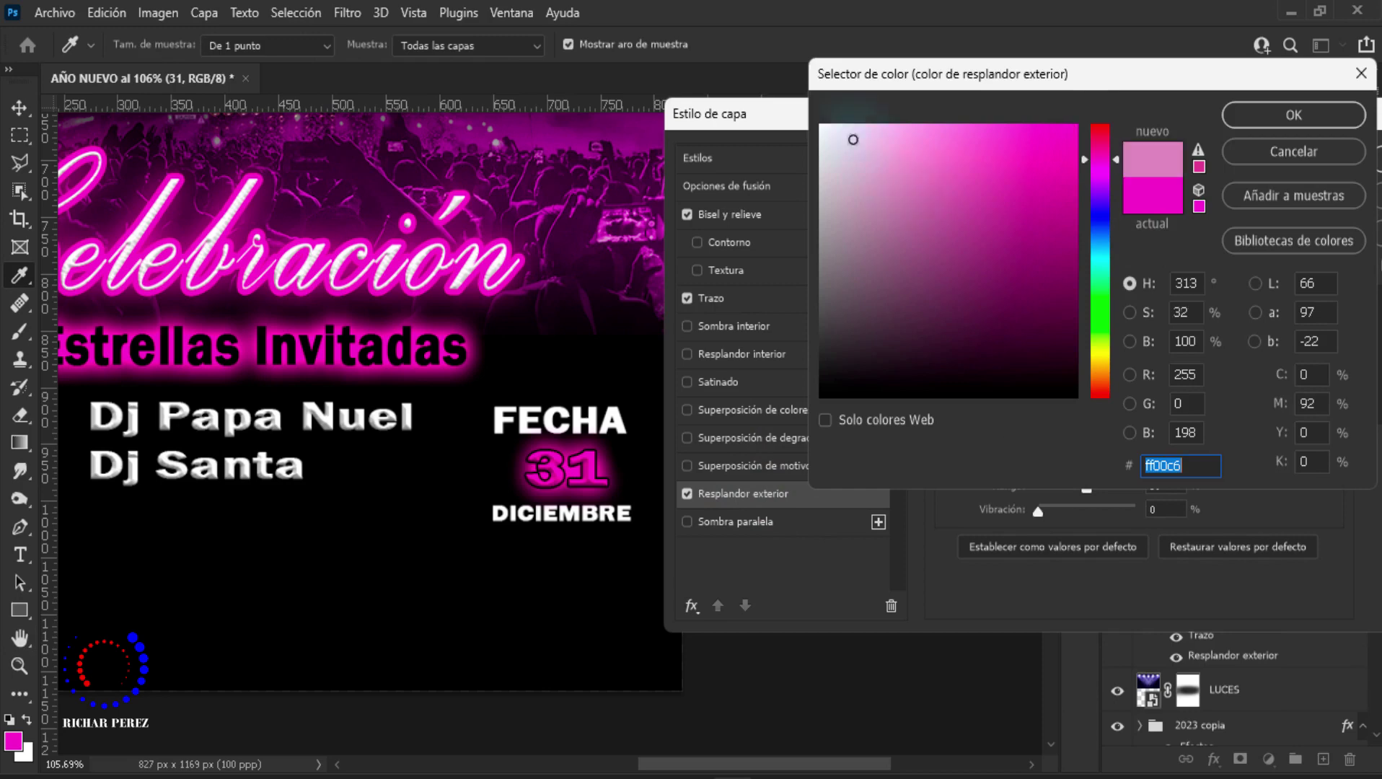
pyautogui.click(1275, 115)
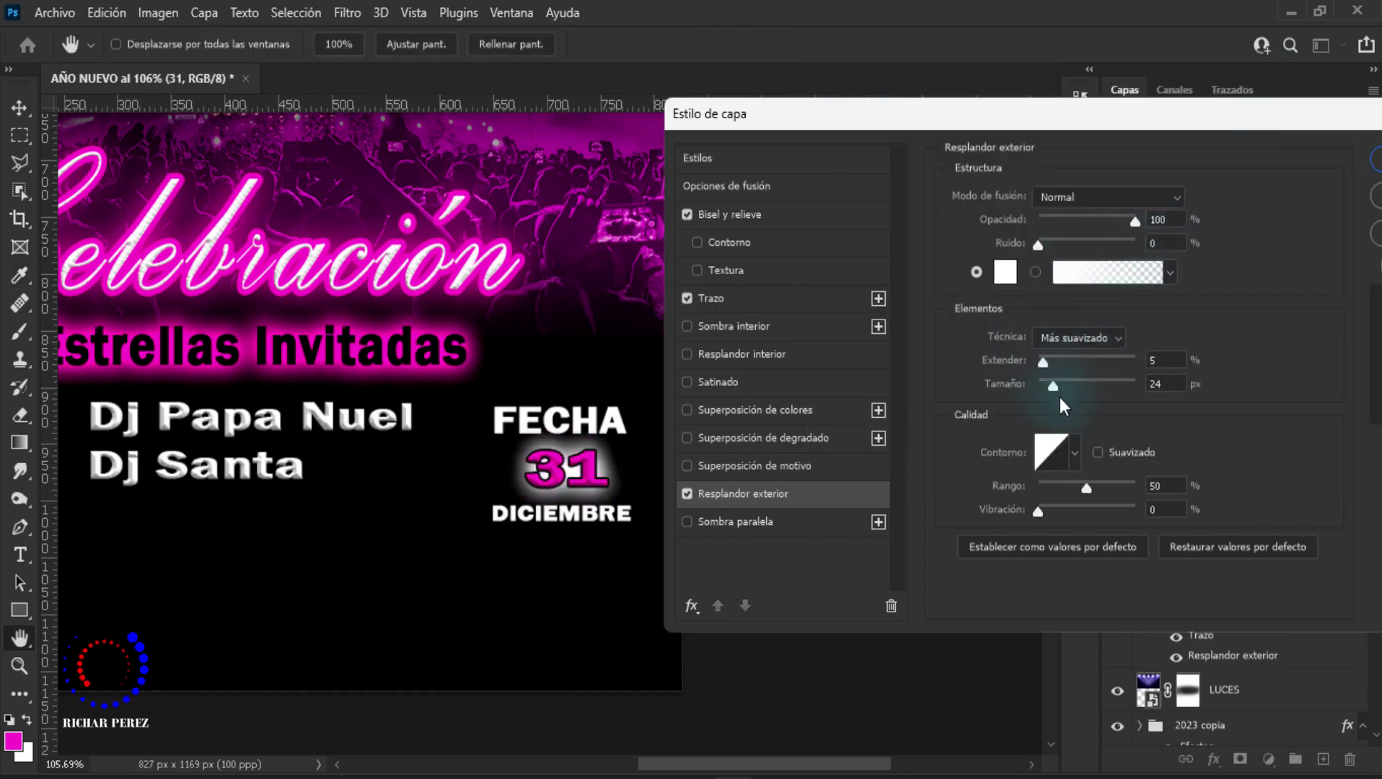
# Step: Set the outer glow spread to 30% and size to 5 px, then apply the style
pyautogui.moveTo(1055, 388); pyautogui.dragTo(1045, 386)
pyautogui.click(1070, 359)
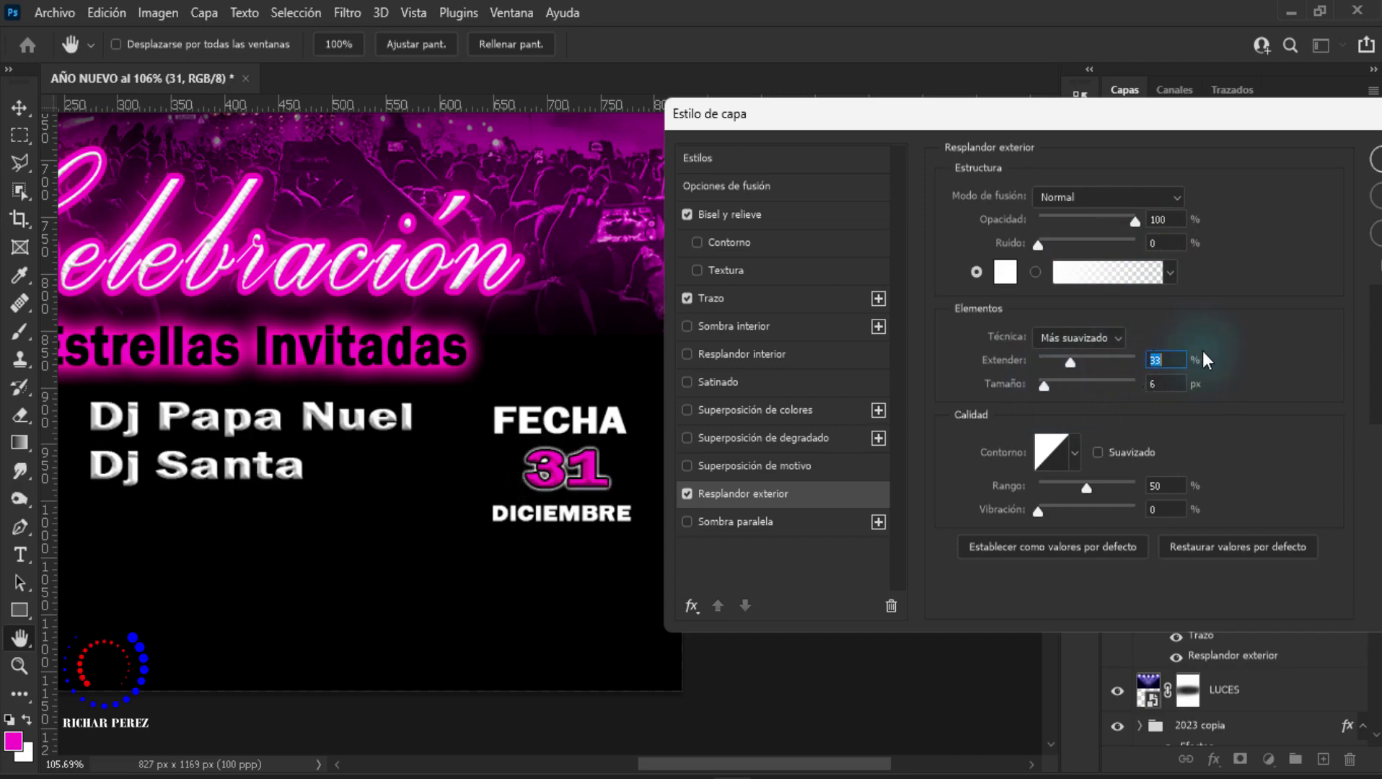
pyautogui.write('30')
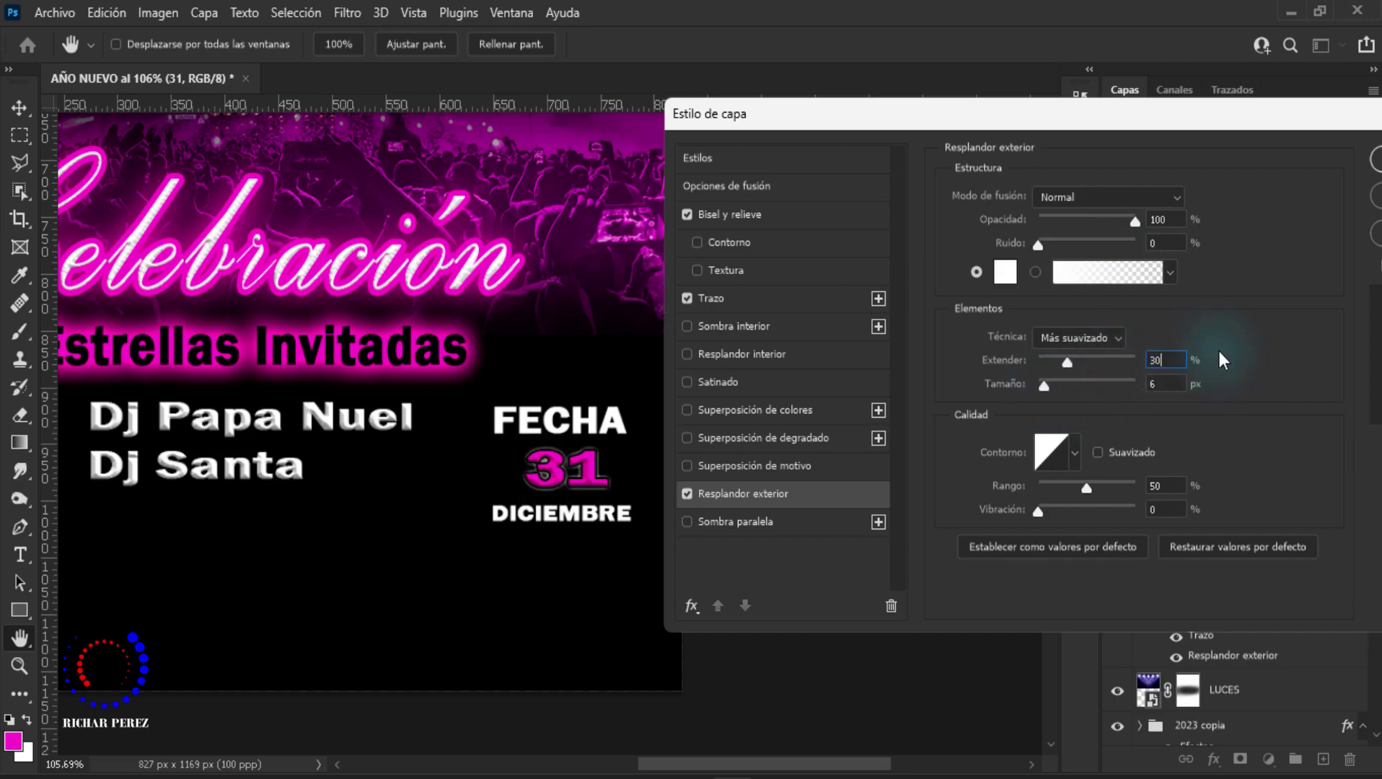
pyautogui.click(1169, 384)
pyautogui.press('Down')
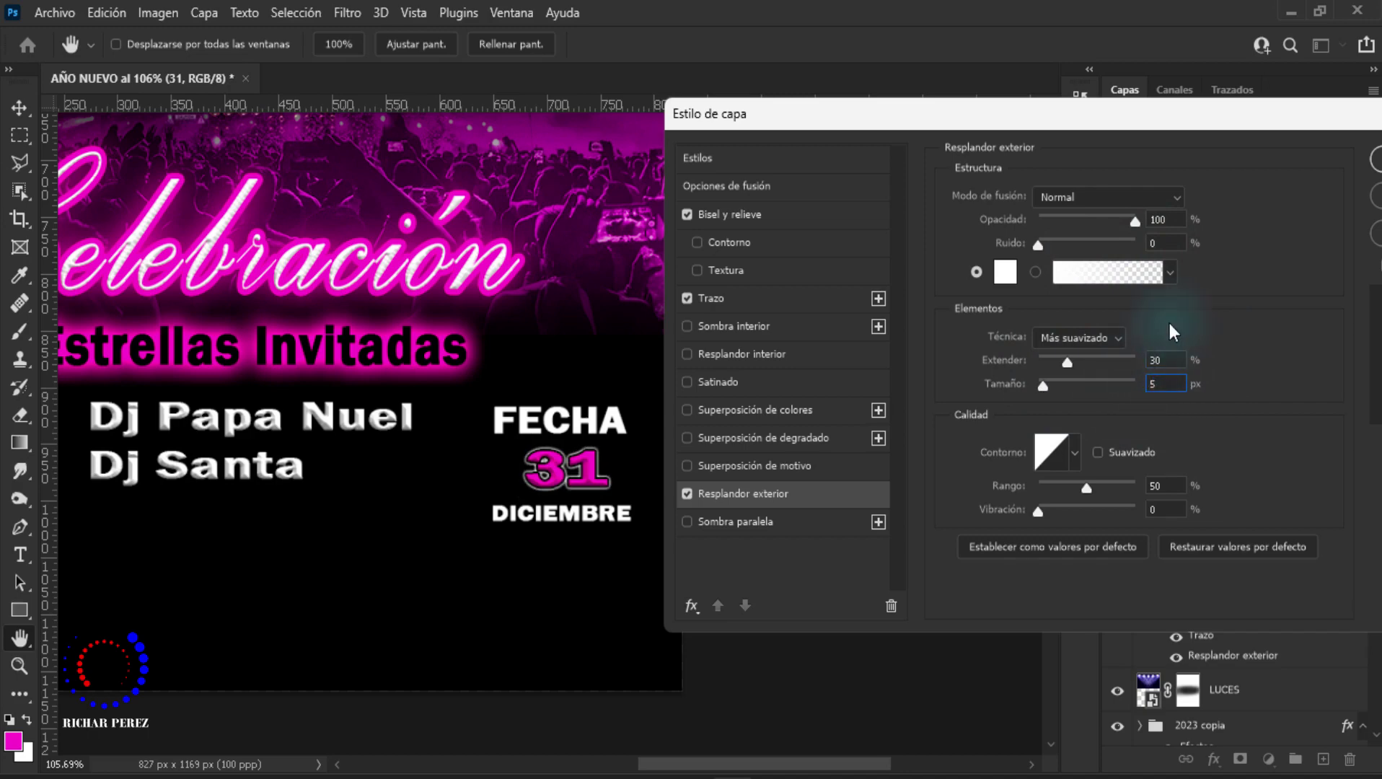
pyautogui.moveTo(938, 113); pyautogui.dragTo(714, 133)
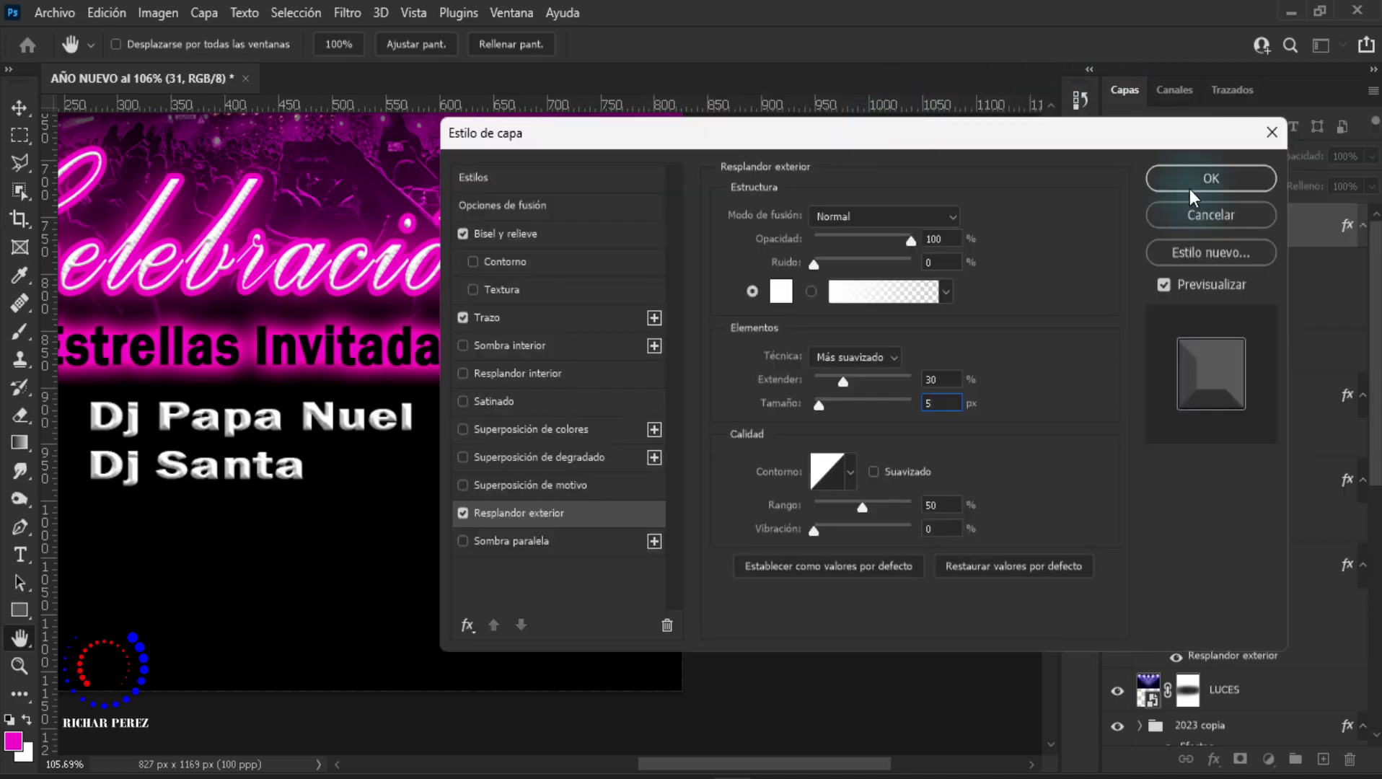
pyautogui.click(1191, 178)
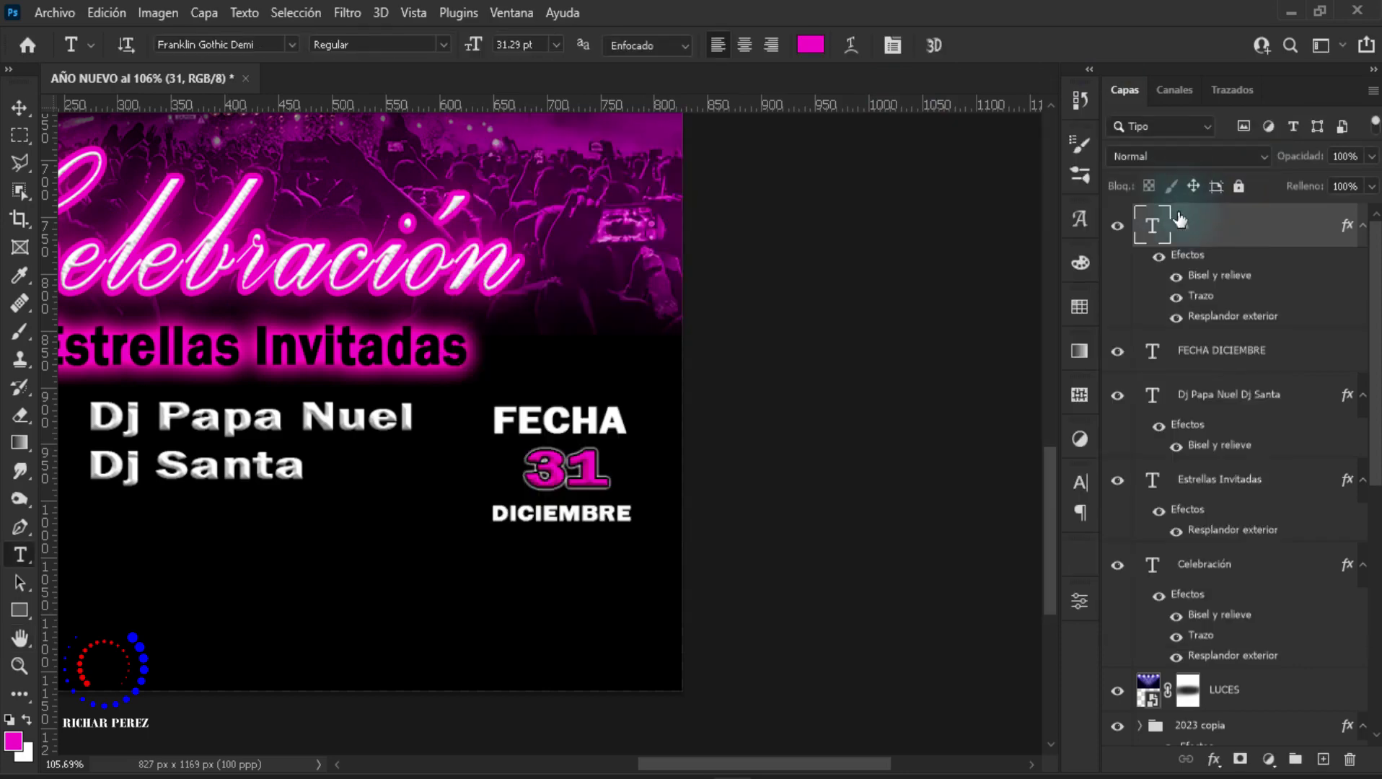
# Step: Apply a Bevel & Emboss effect to the FECHA DICIEMBRE text layer
pyautogui.rightClick(1223, 357)
pyautogui.click(1023, 38)
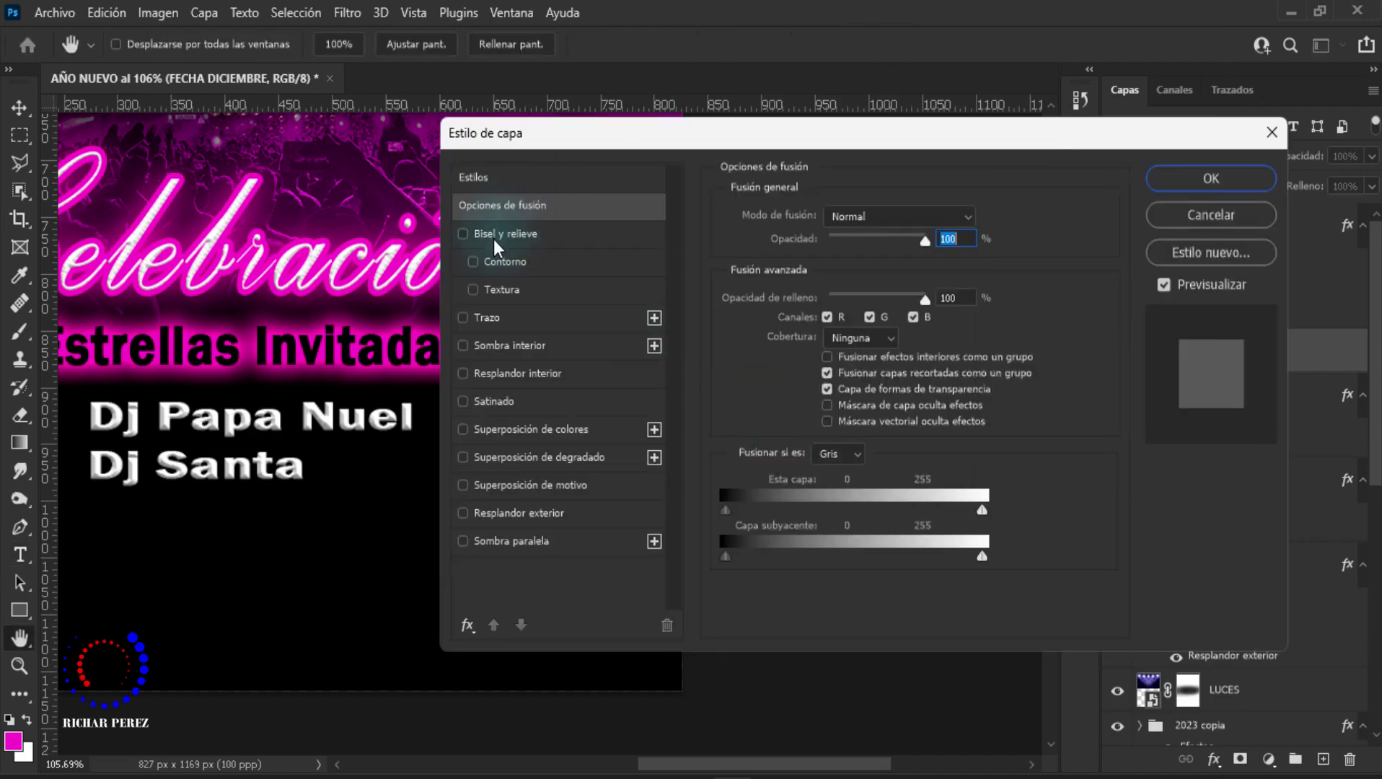
pyautogui.click(498, 235)
pyautogui.click(1187, 178)
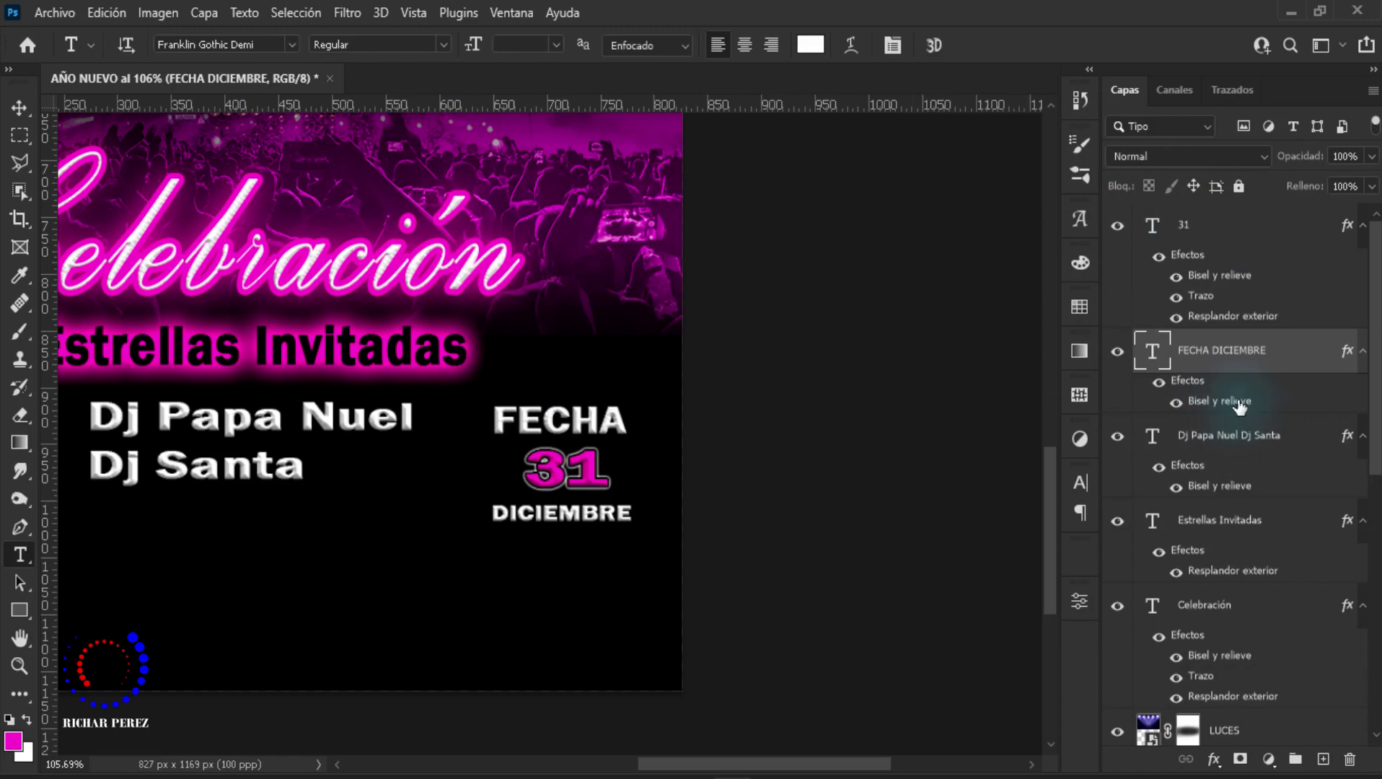
# Step: Select the Dj Papa Nuel Dj Santa layer and switch to the Rectangle Tool
pyautogui.click(1218, 437)
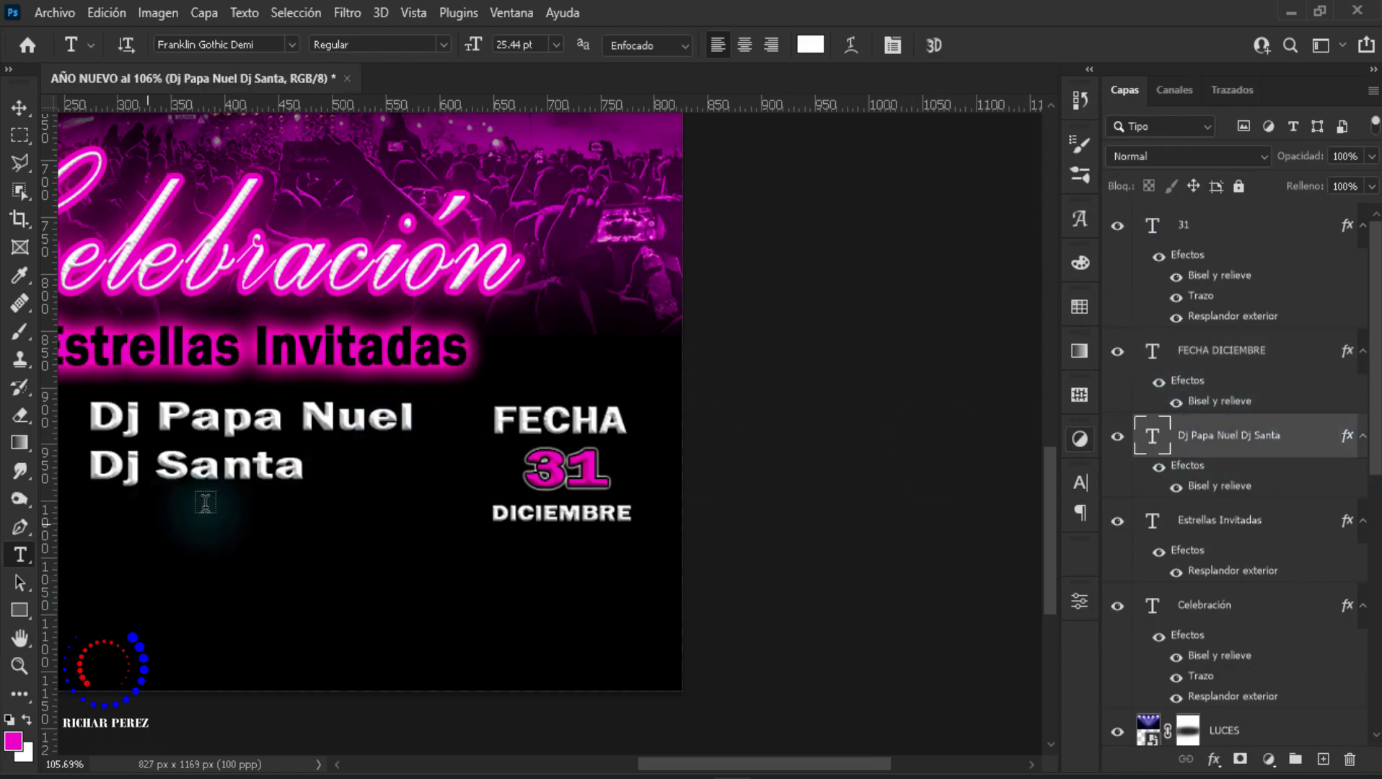
pyautogui.rightClick(19, 609)
pyautogui.click(124, 608)
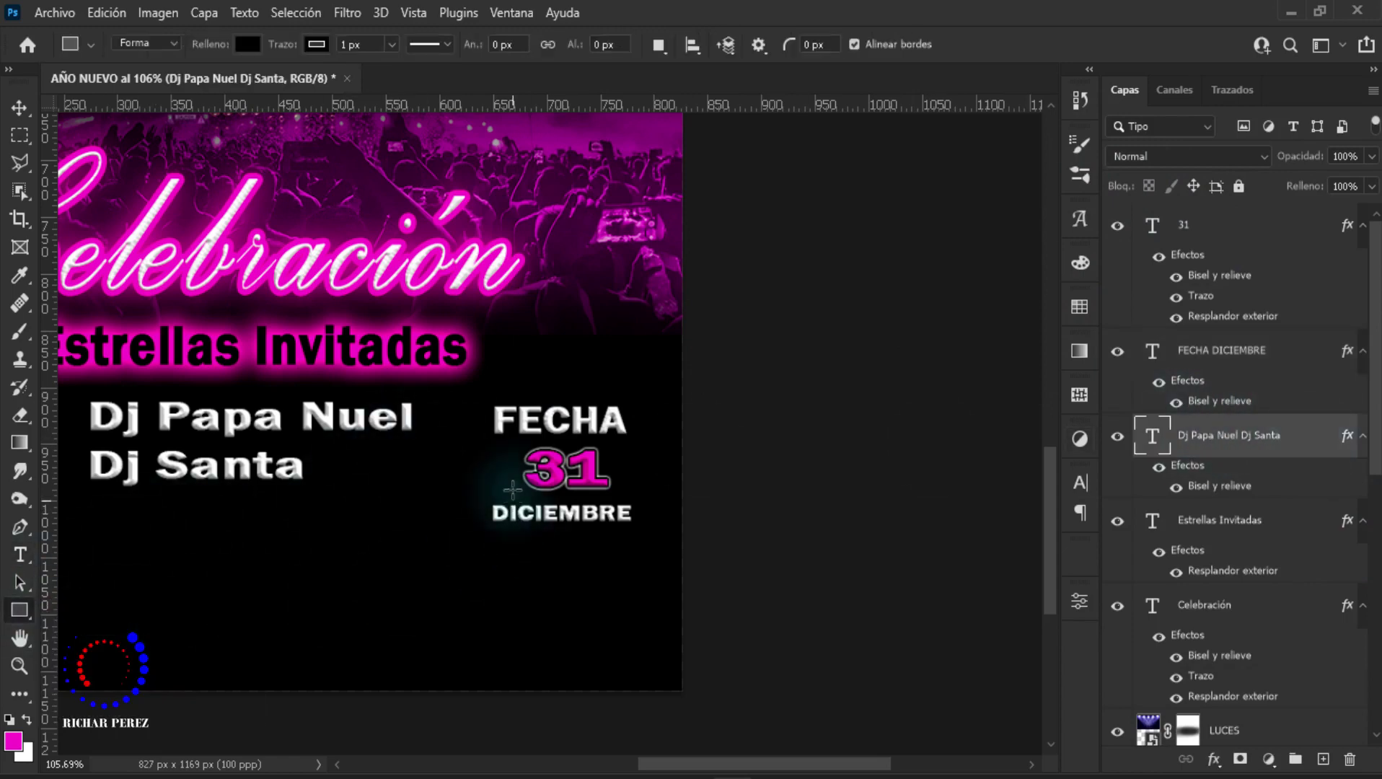
# Step: Draw a rectangle around FECHA 31 DICIEMBRE and fill it with magenta ff00c6
pyautogui.moveTo(475, 386); pyautogui.dragTo(649, 543)
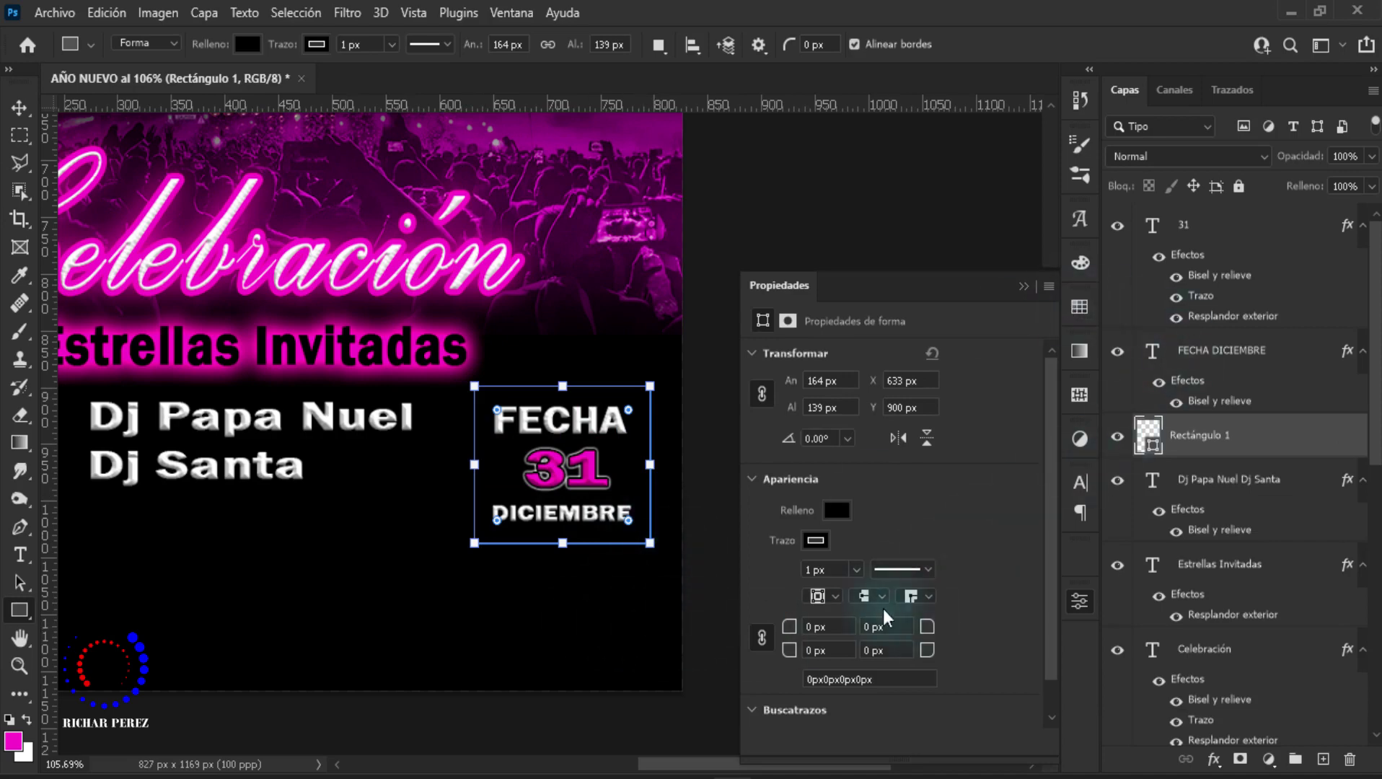
pyautogui.click(835, 514)
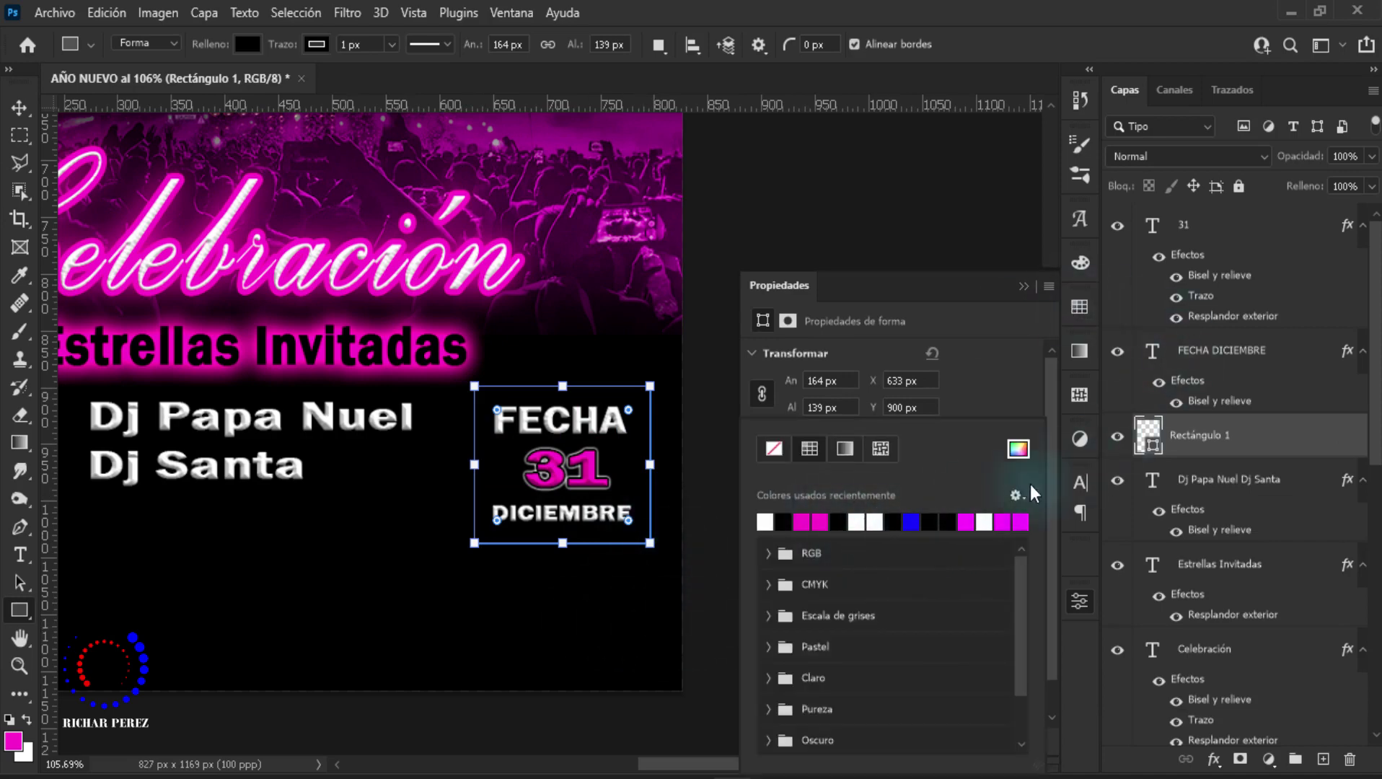
pyautogui.click(1018, 450)
pyautogui.write('ff00c6')
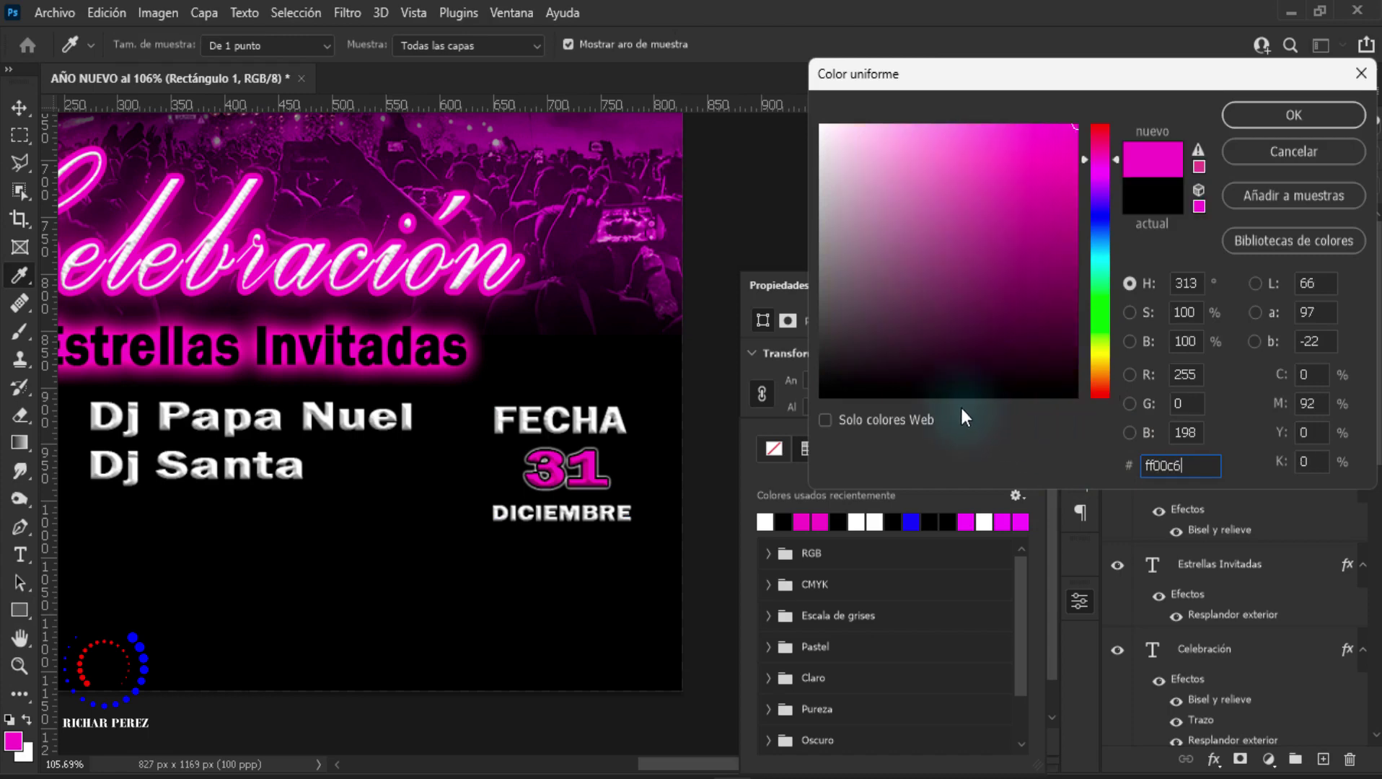
pyautogui.click(1306, 123)
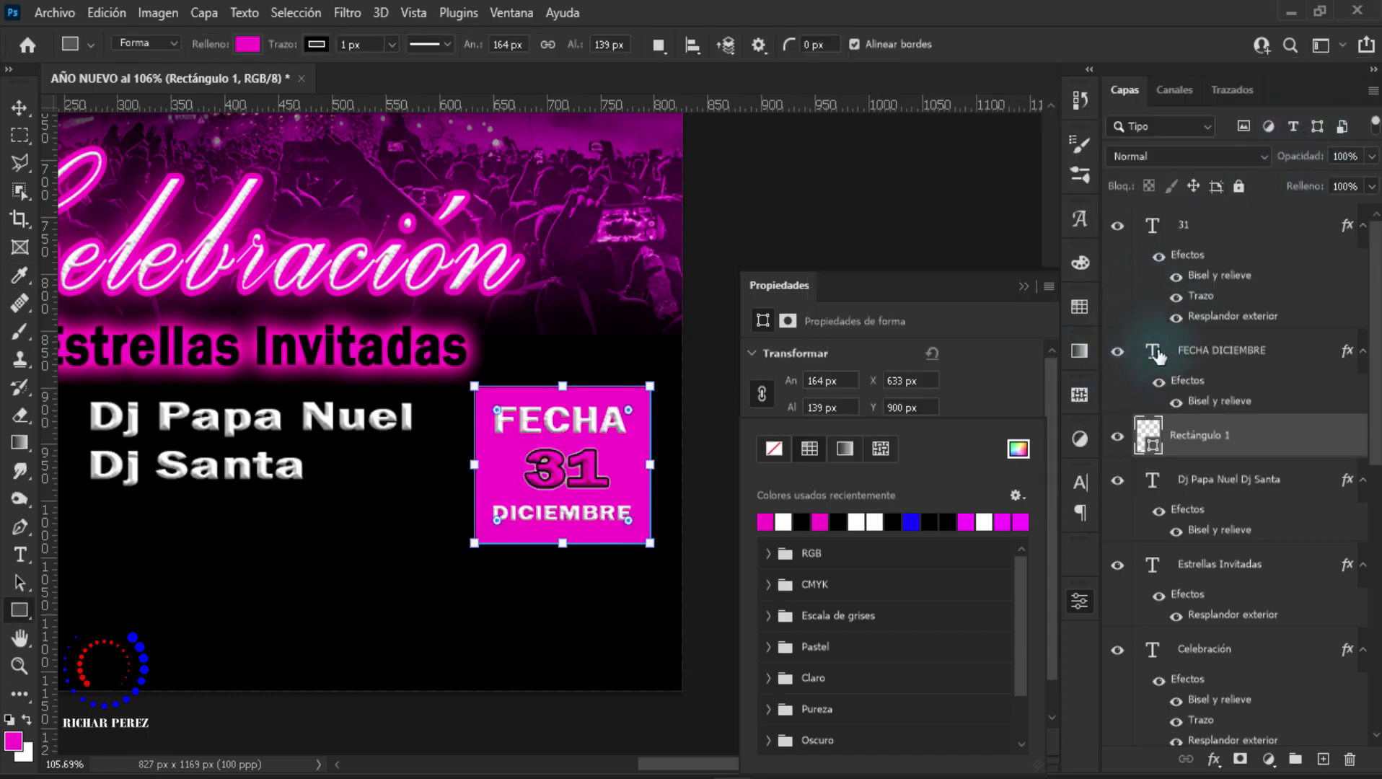
pyautogui.click(1025, 289)
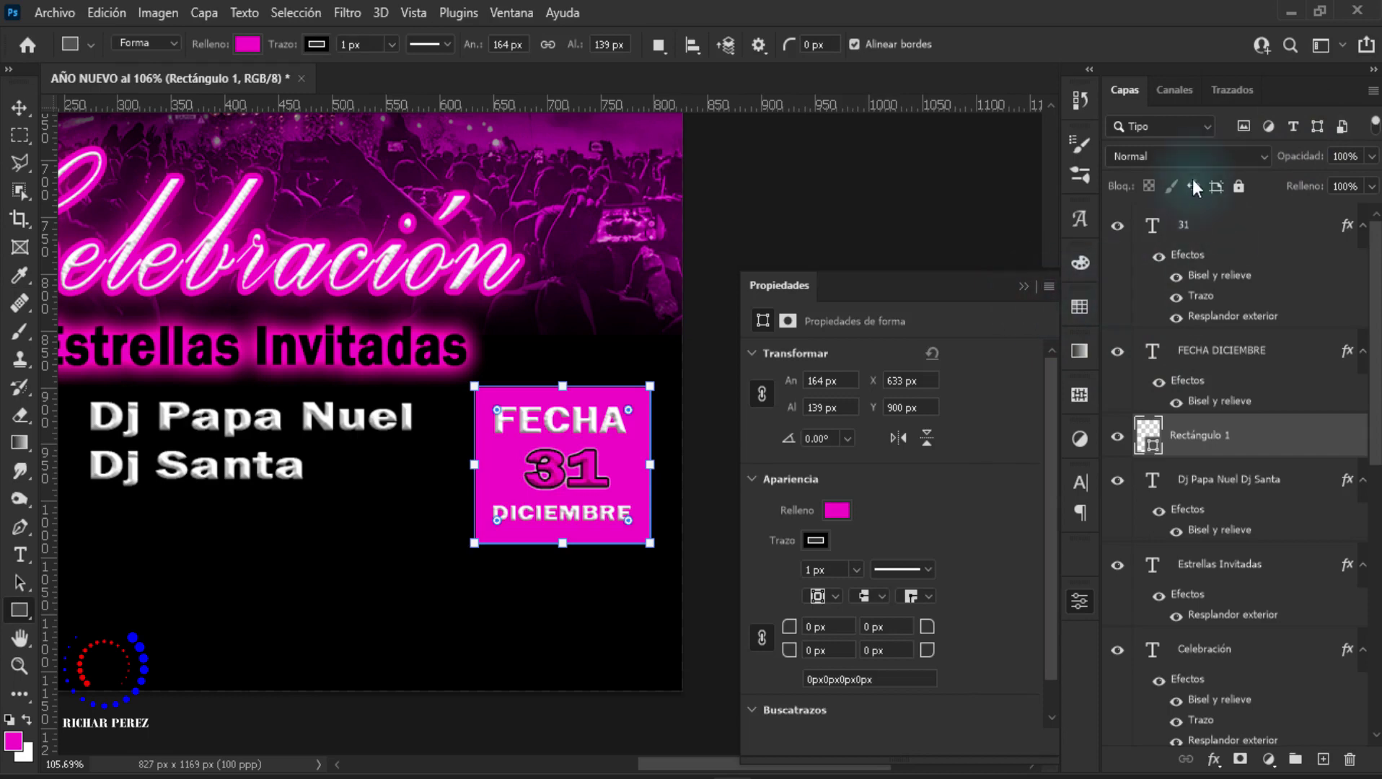
# Step: Set the rectangle's blend mode to Multiplicar and zoom out to check it
pyautogui.click(1192, 156)
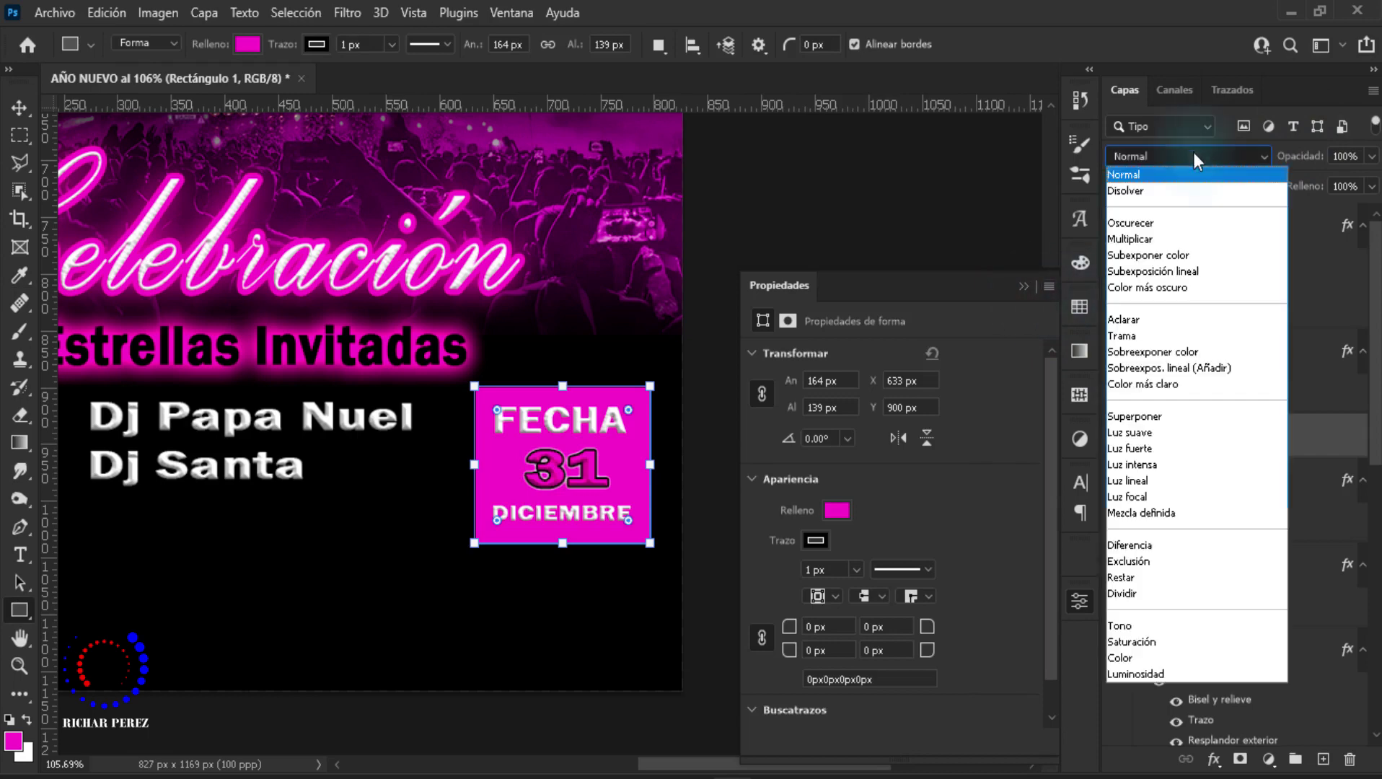
pyautogui.click(1117, 240)
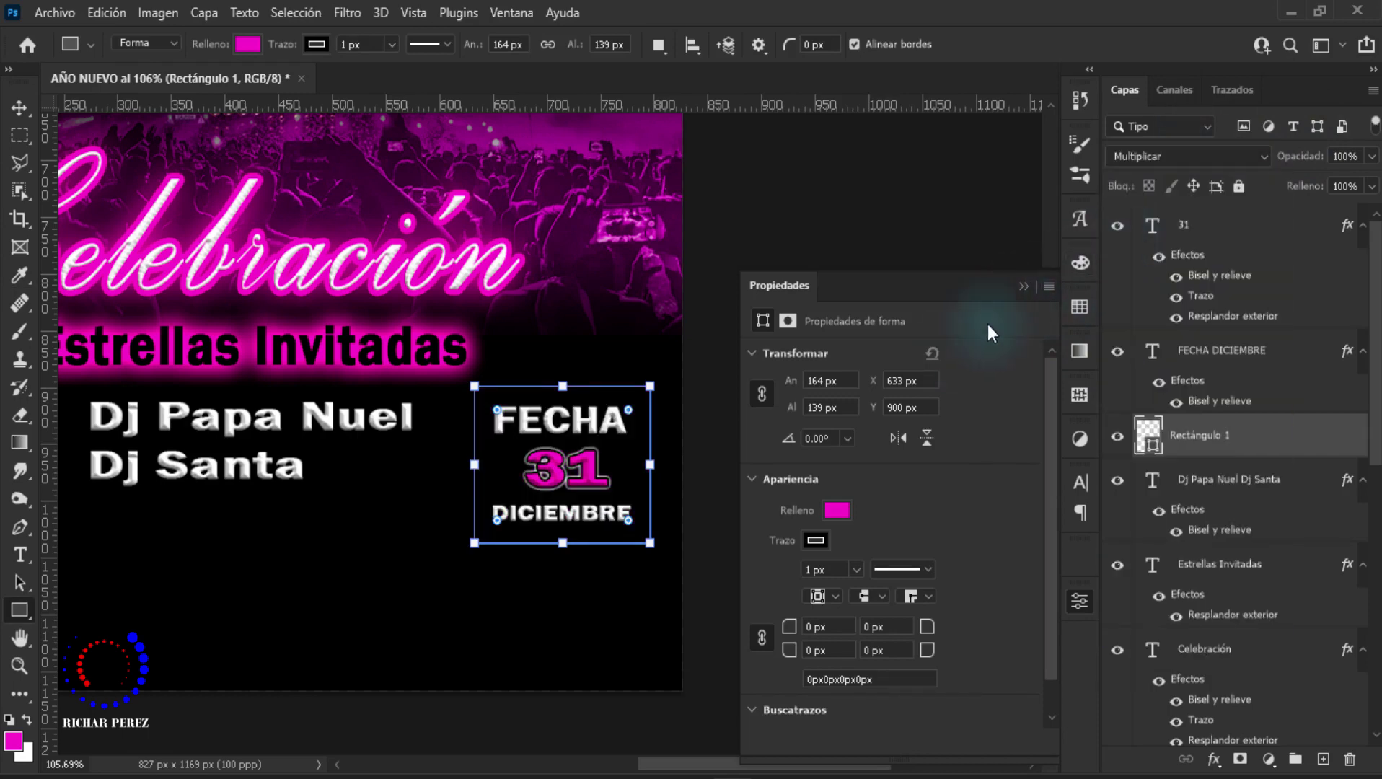
pyautogui.click(1024, 287)
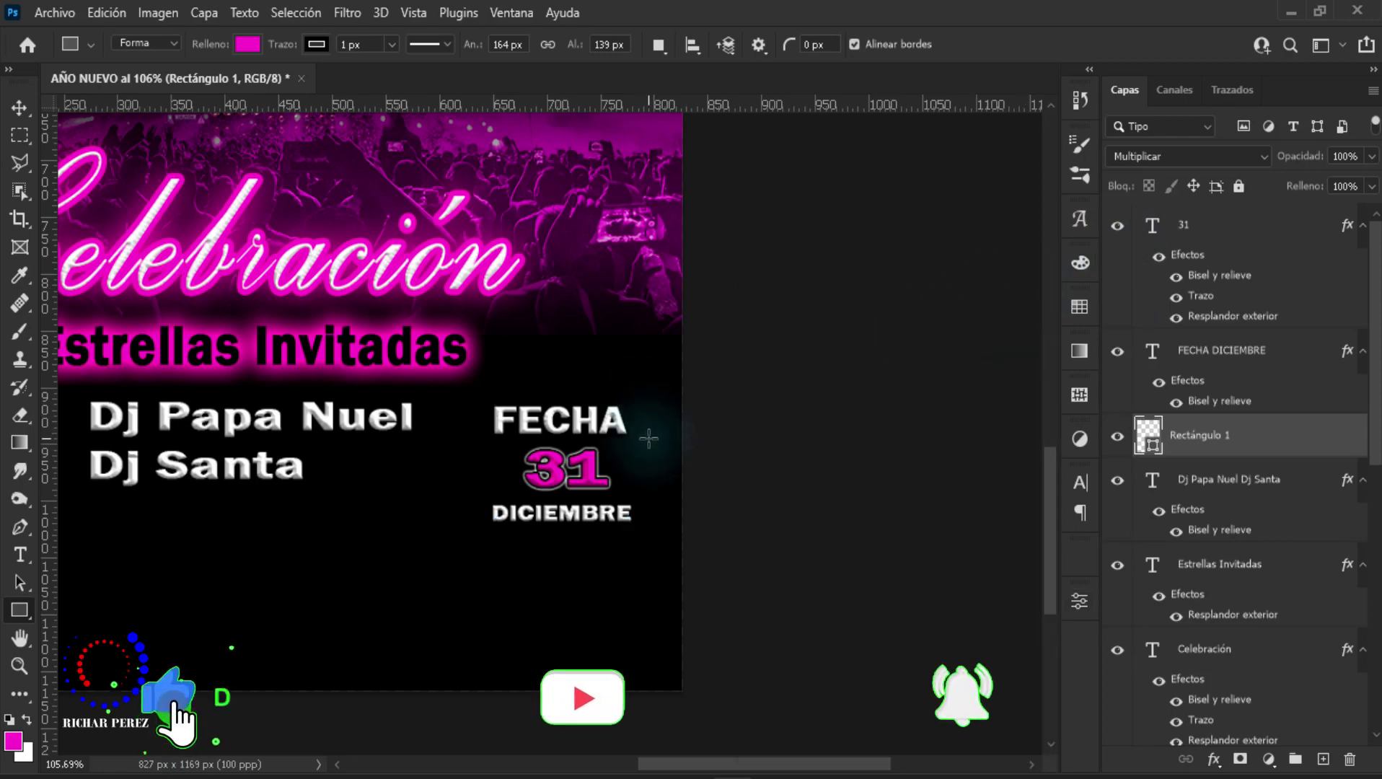
pyautogui.scroll(-3, 645, 464)
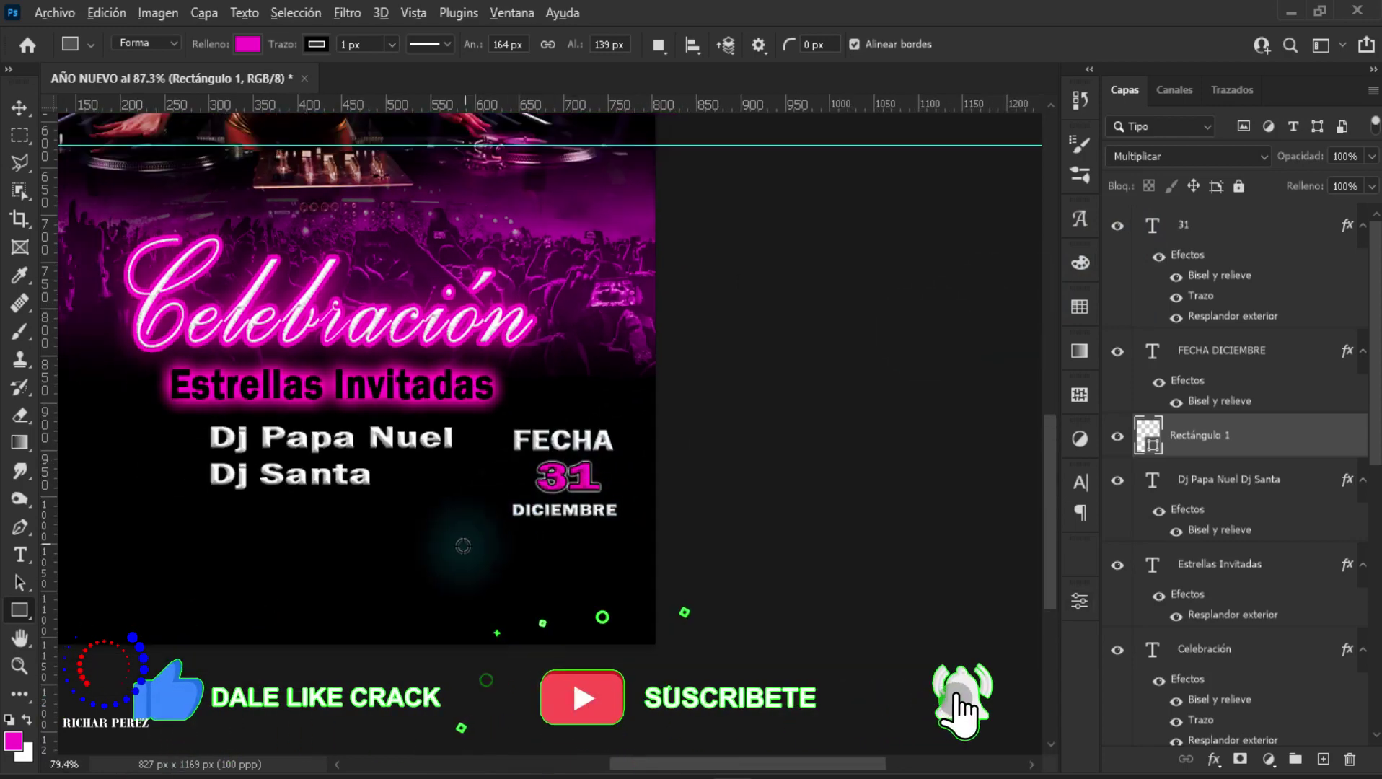
pyautogui.scroll(-2, 464, 546)
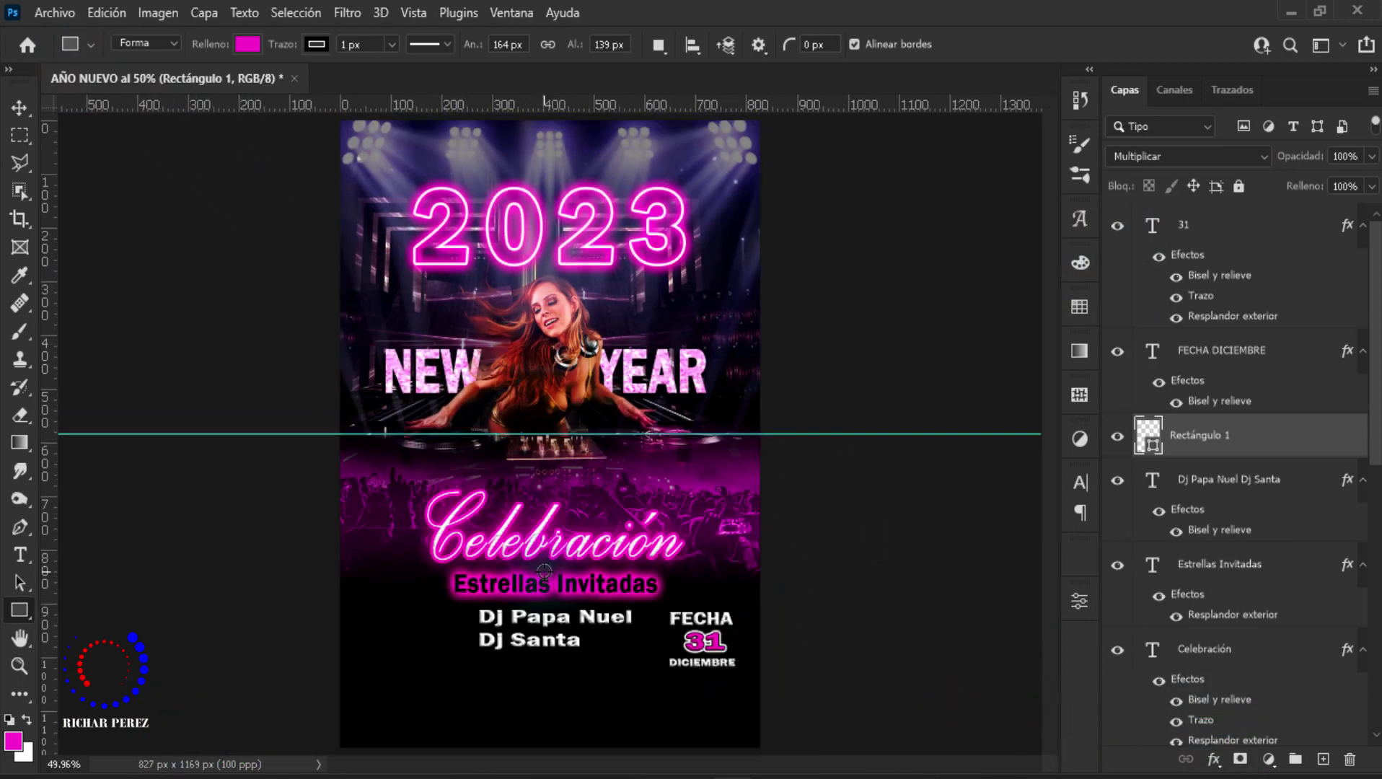
pyautogui.scroll(1, 455, 590)
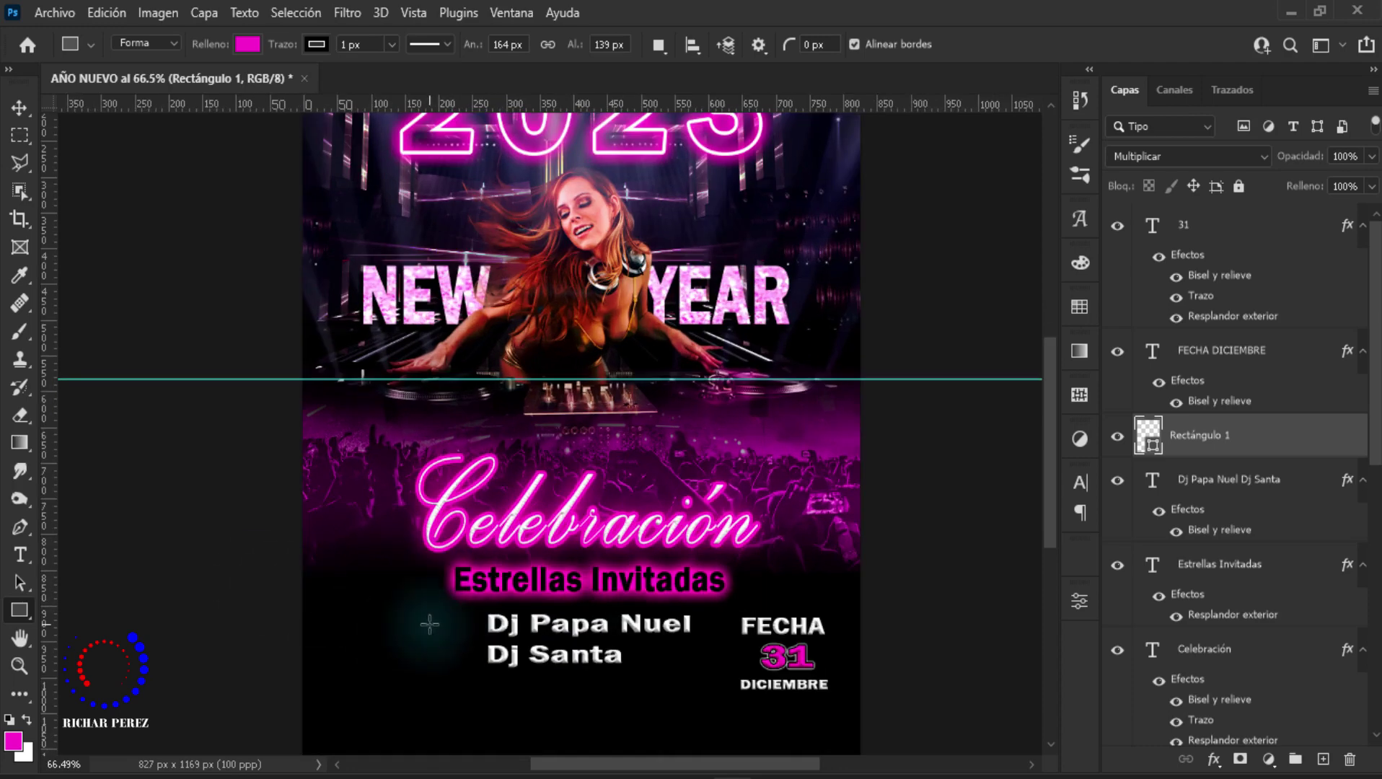
pyautogui.scroll(-2, 430, 624)
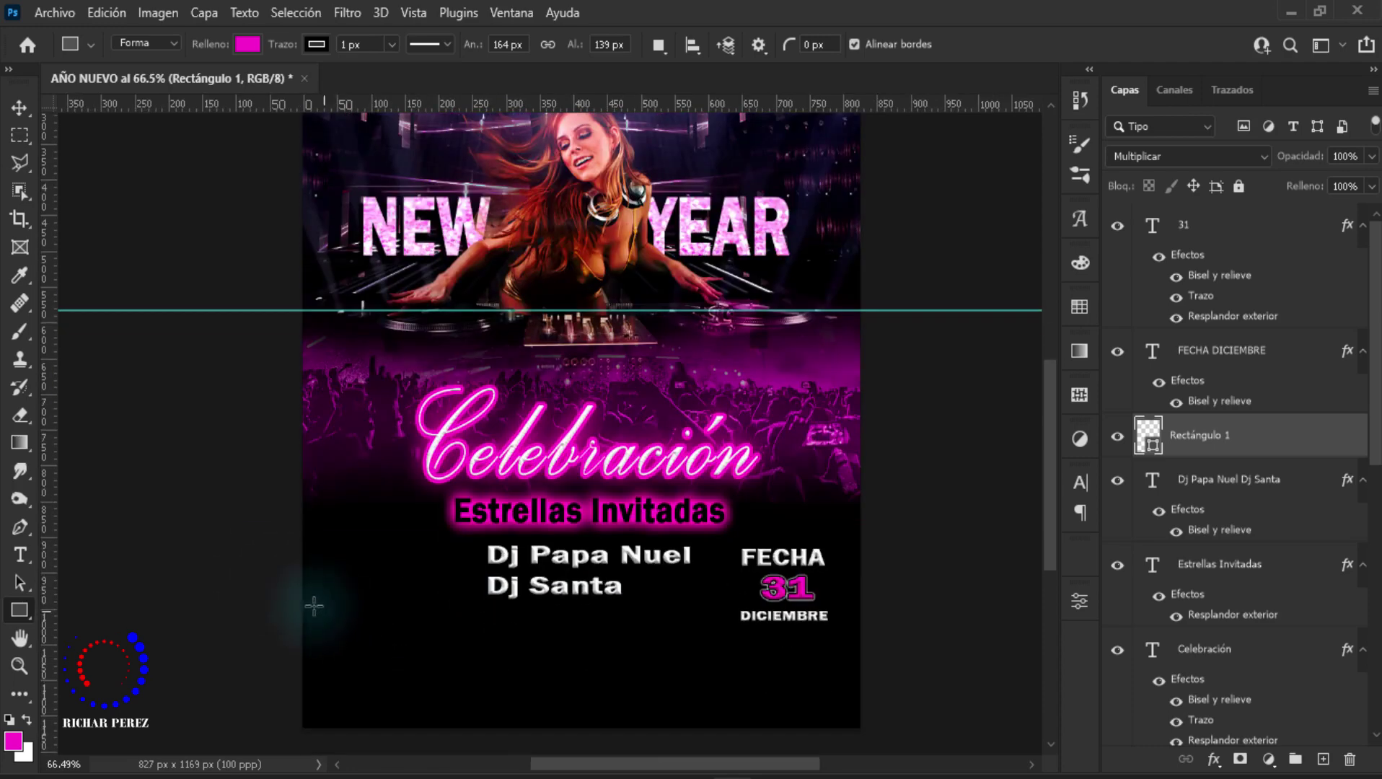
# Step: Start a new 14 pt text box to the left of the DJ names
pyautogui.click(1269, 239)
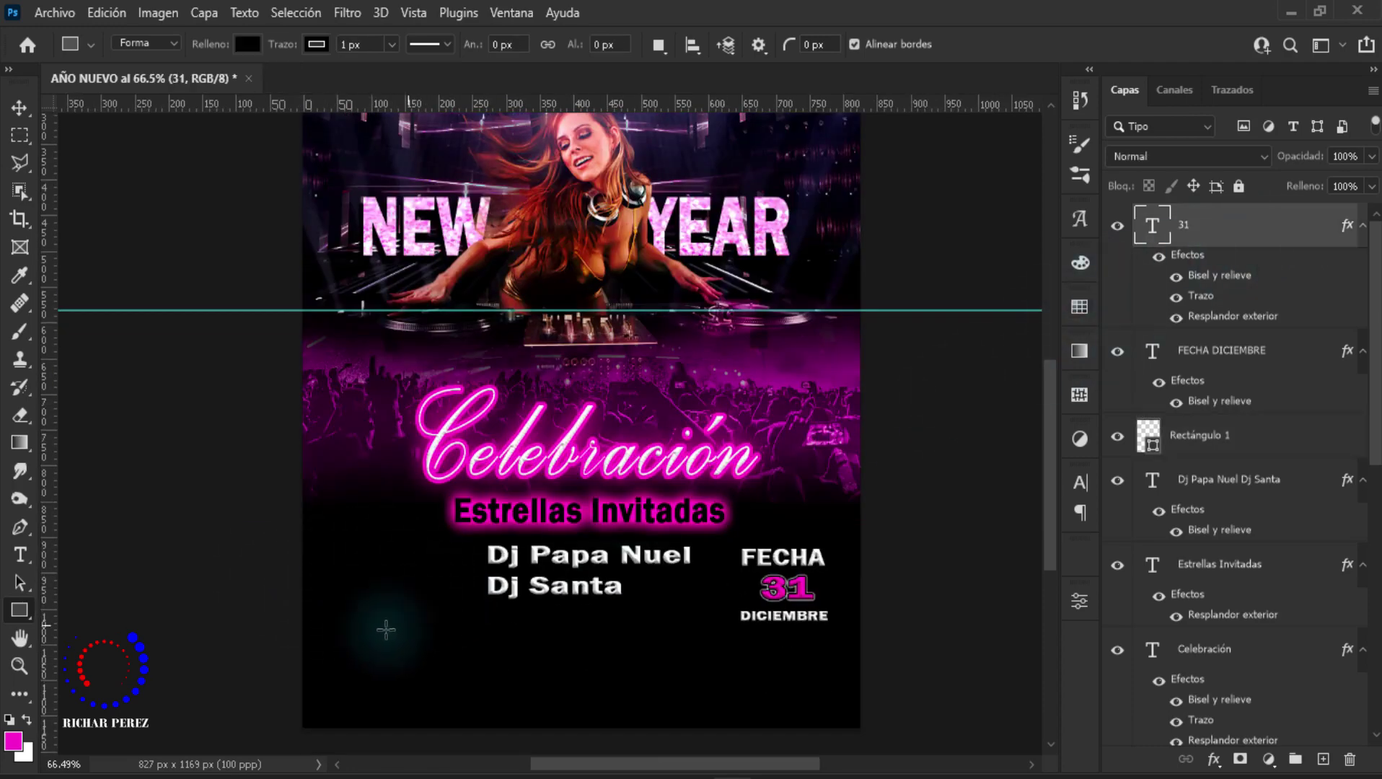
pyautogui.press('t')
pyautogui.scroll(1, 351, 593)
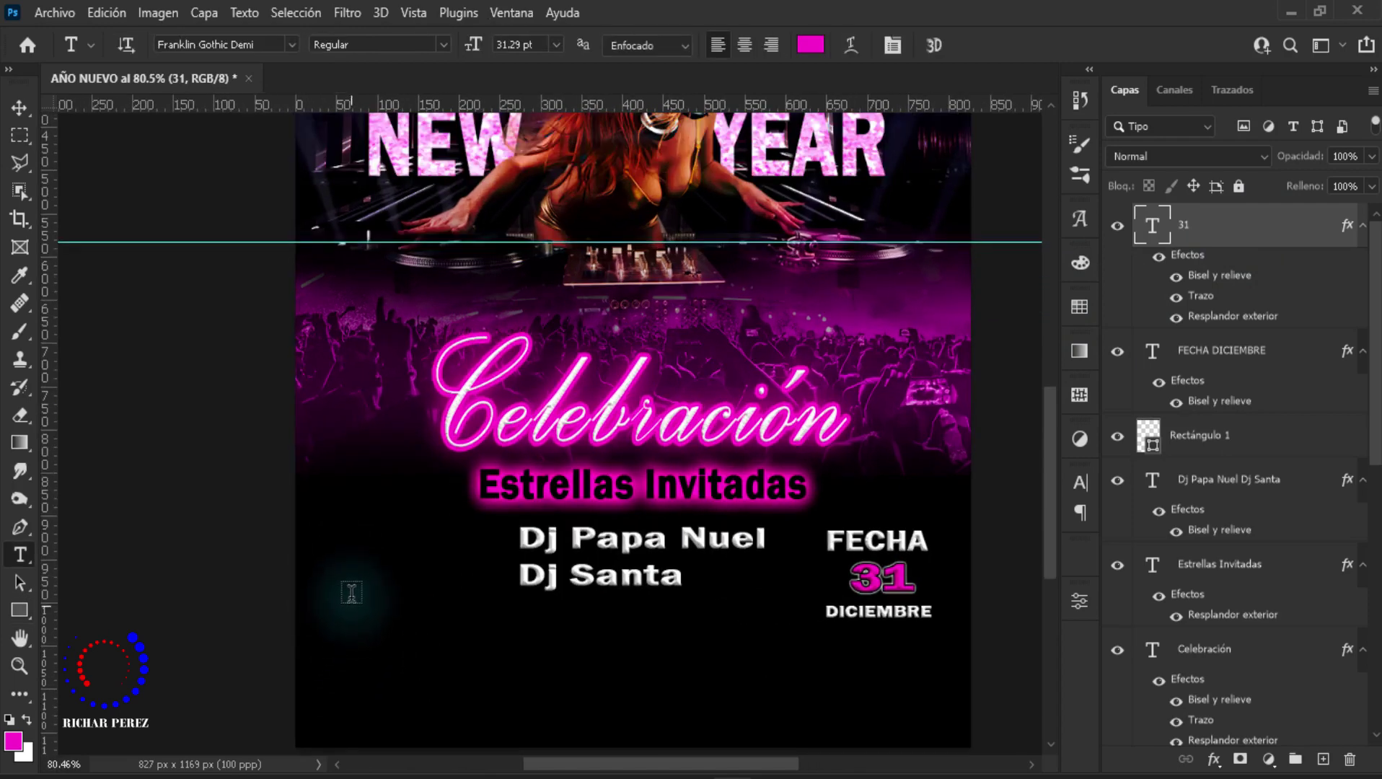
pyautogui.scroll(1, 368, 577)
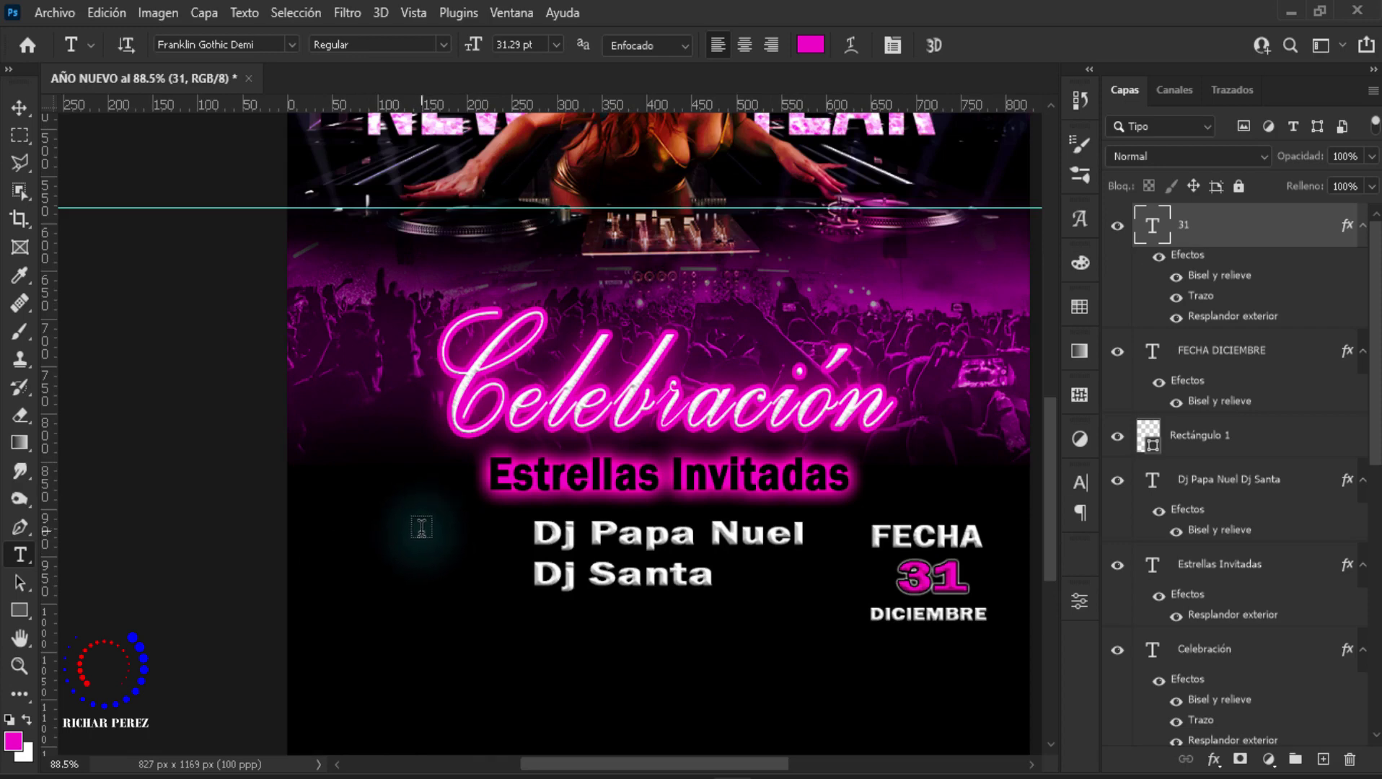
pyautogui.click(365, 554)
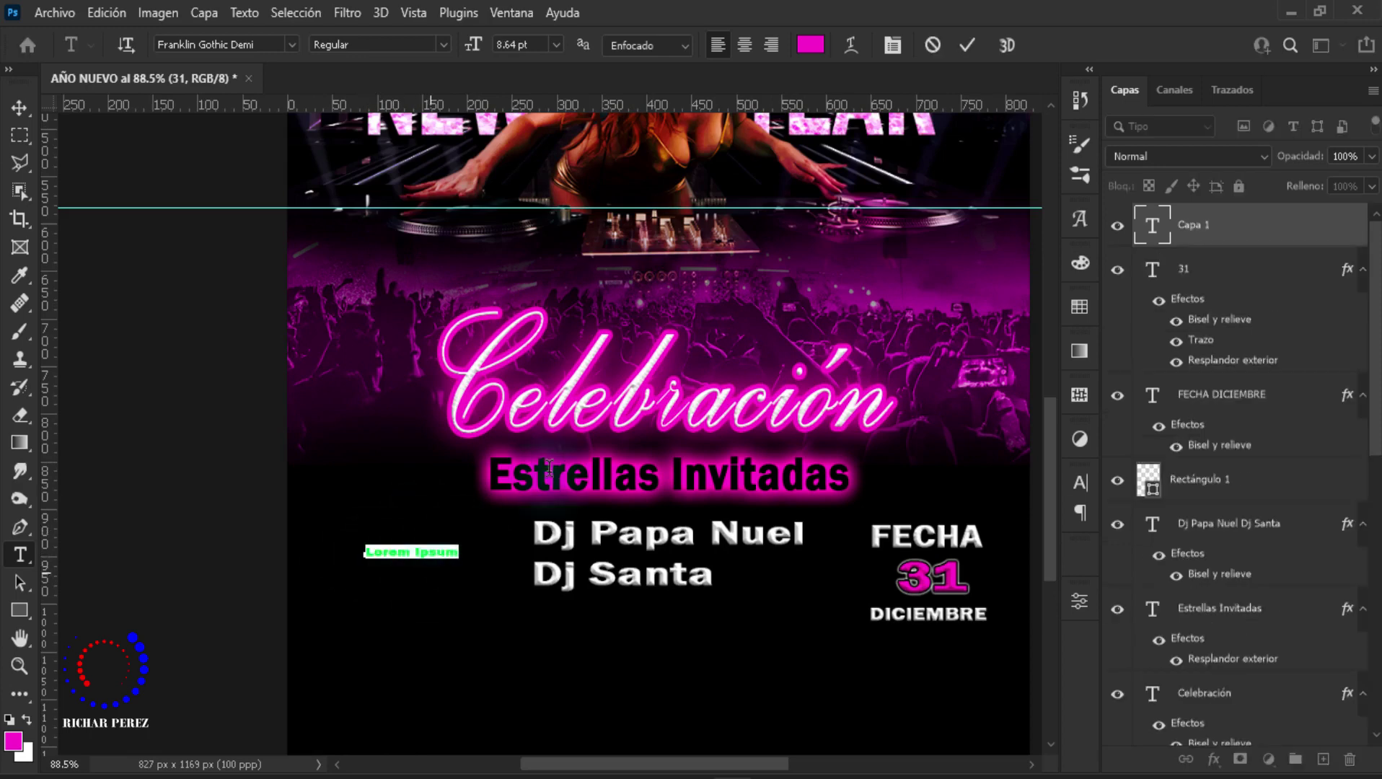
pyautogui.click(557, 44)
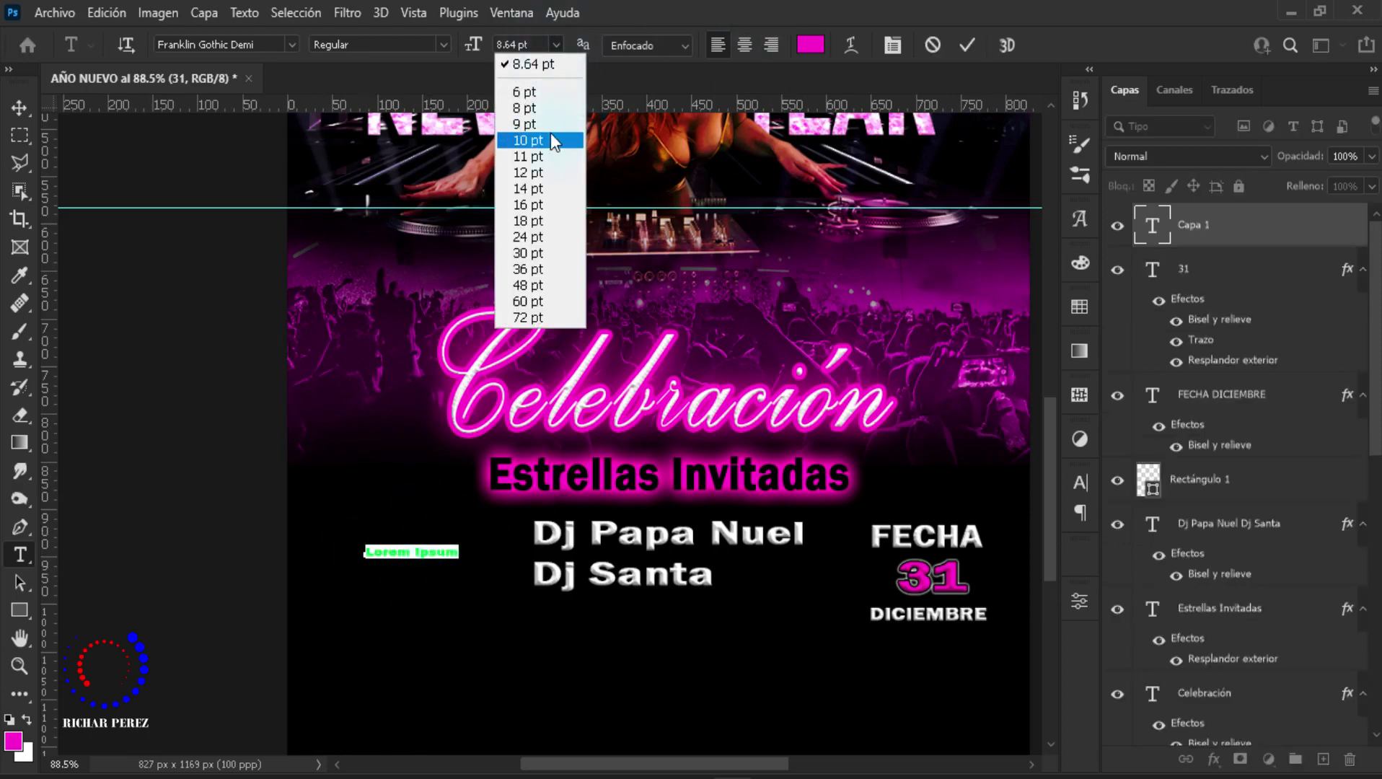
pyautogui.click(548, 126)
pyautogui.click(557, 45)
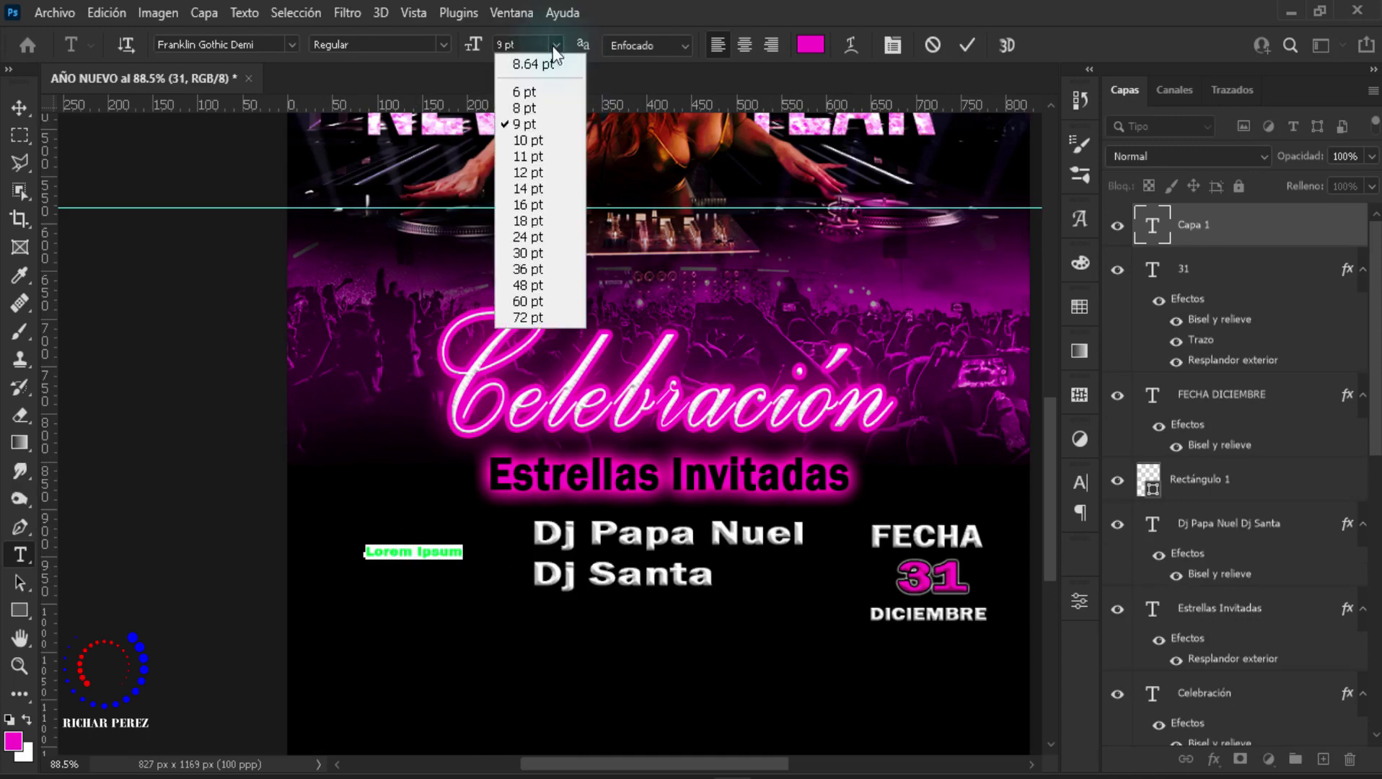
pyautogui.click(525, 190)
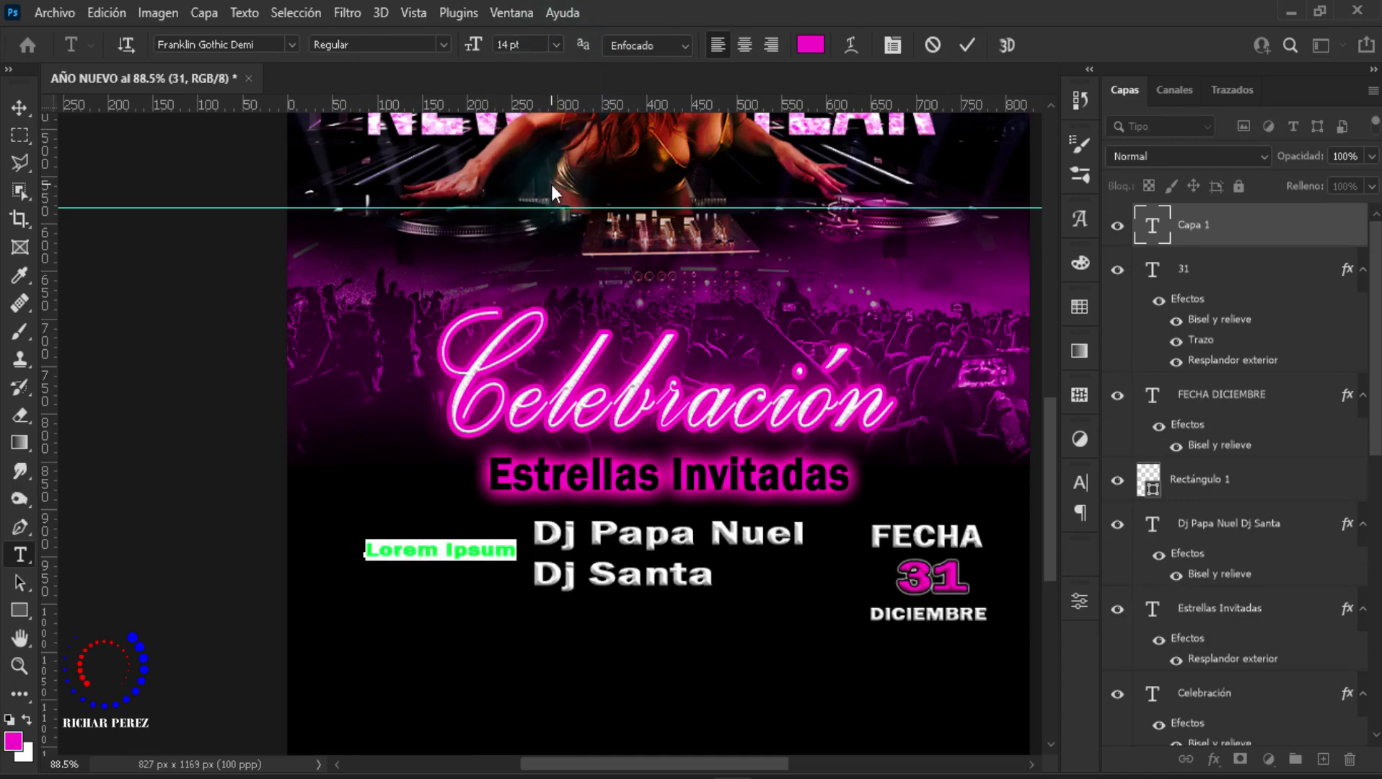
# Step: Replace the placeholder with MUJERES GRATIS, SELLADAS GRATIS and SELLADAS 2X1, and commit
pyautogui.press('BackSpace')
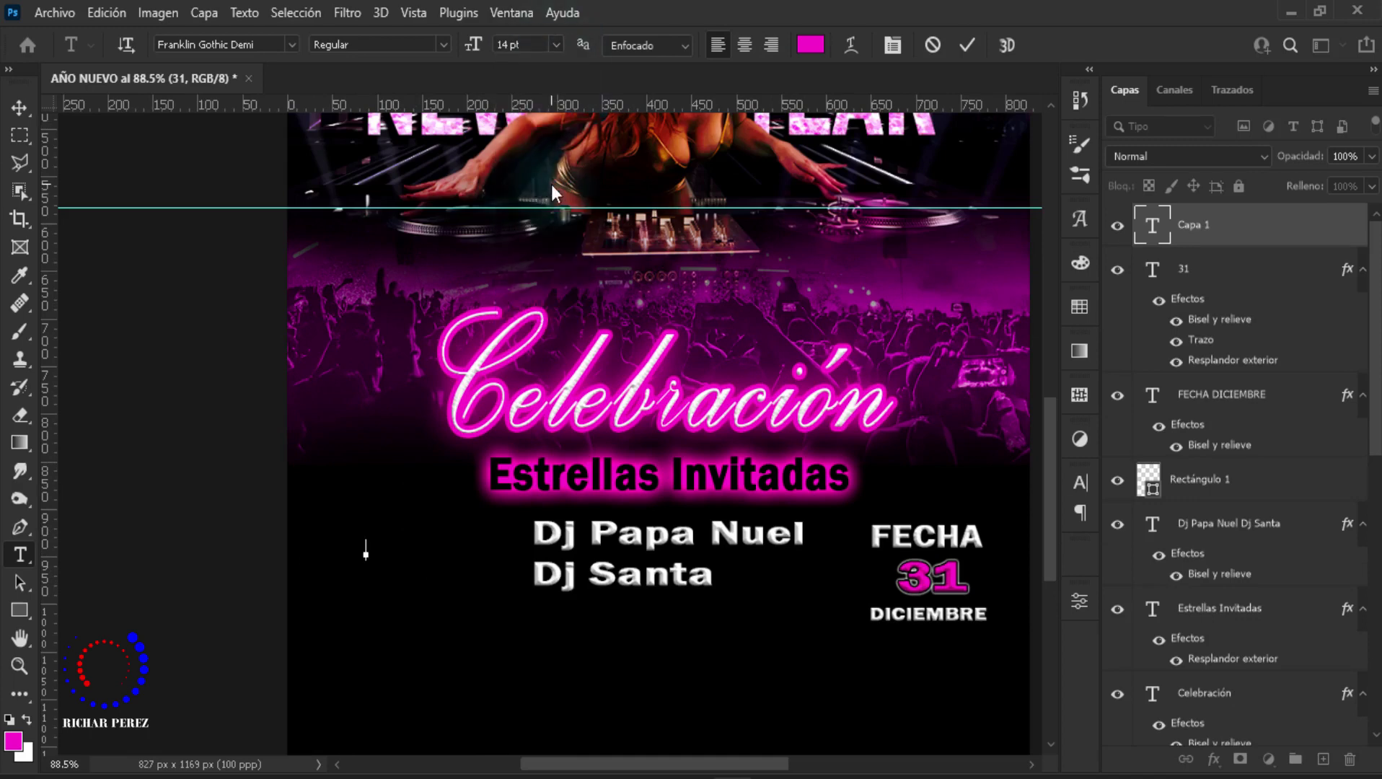
pyautogui.write('MUJERES')
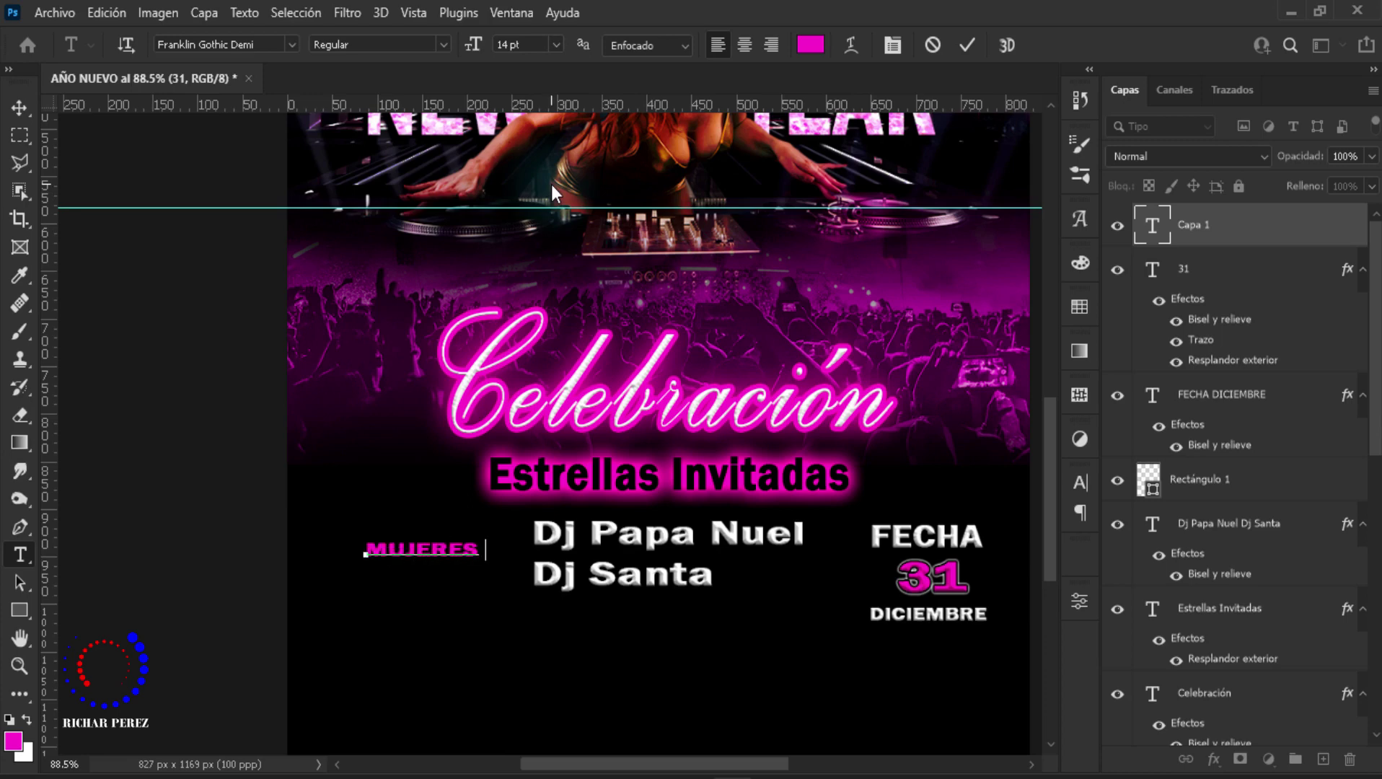
pyautogui.write(' GRATIS')
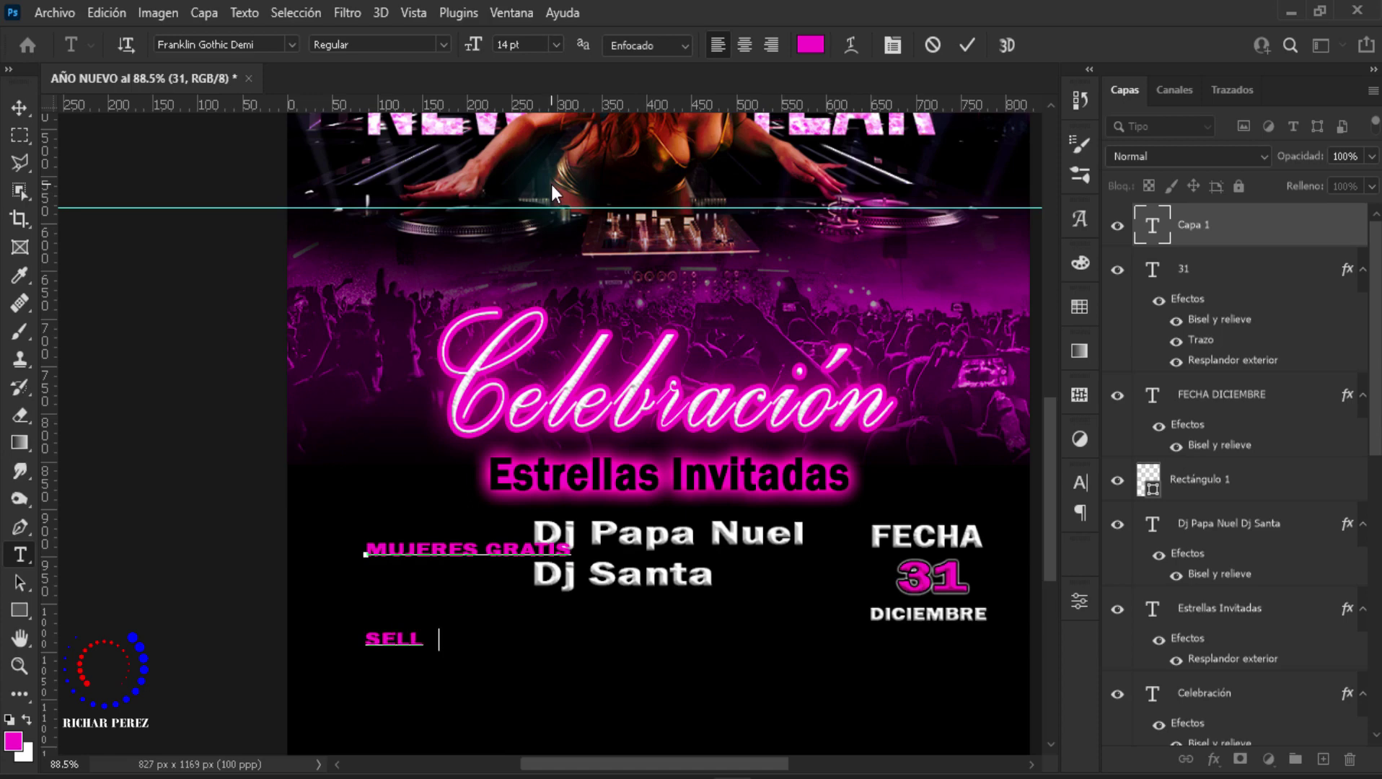
pyautogui.write(' SELLADAS')
pyautogui.write(' GRATIS')
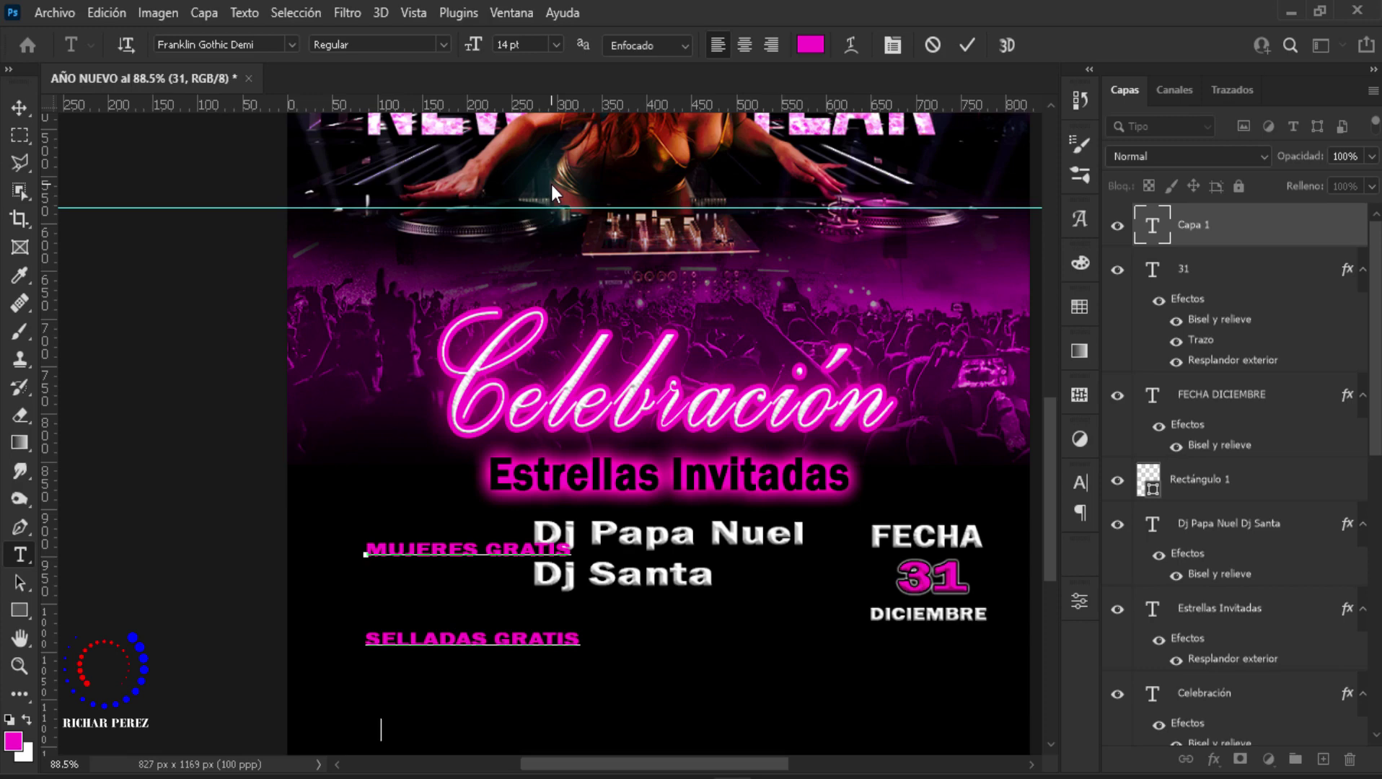
pyautogui.write(' SE')
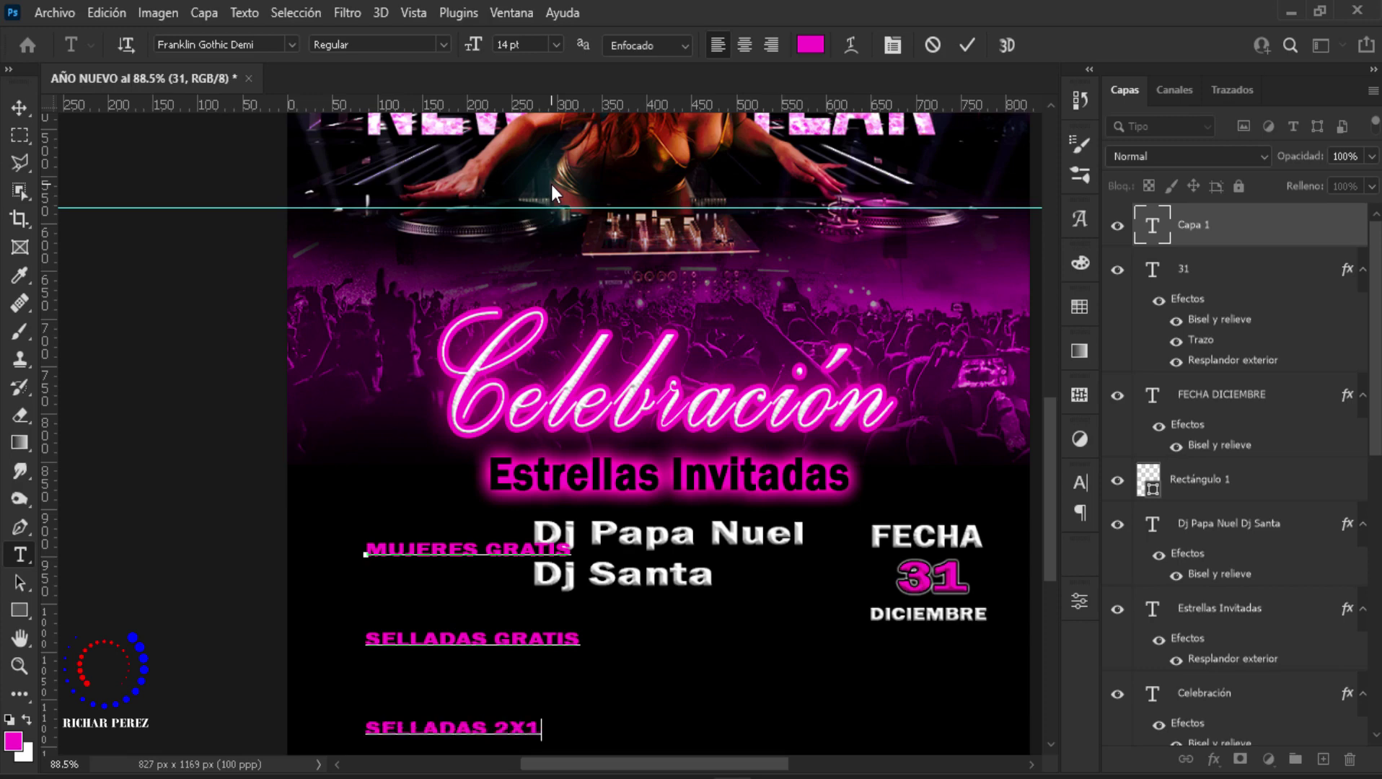
pyautogui.click(967, 45)
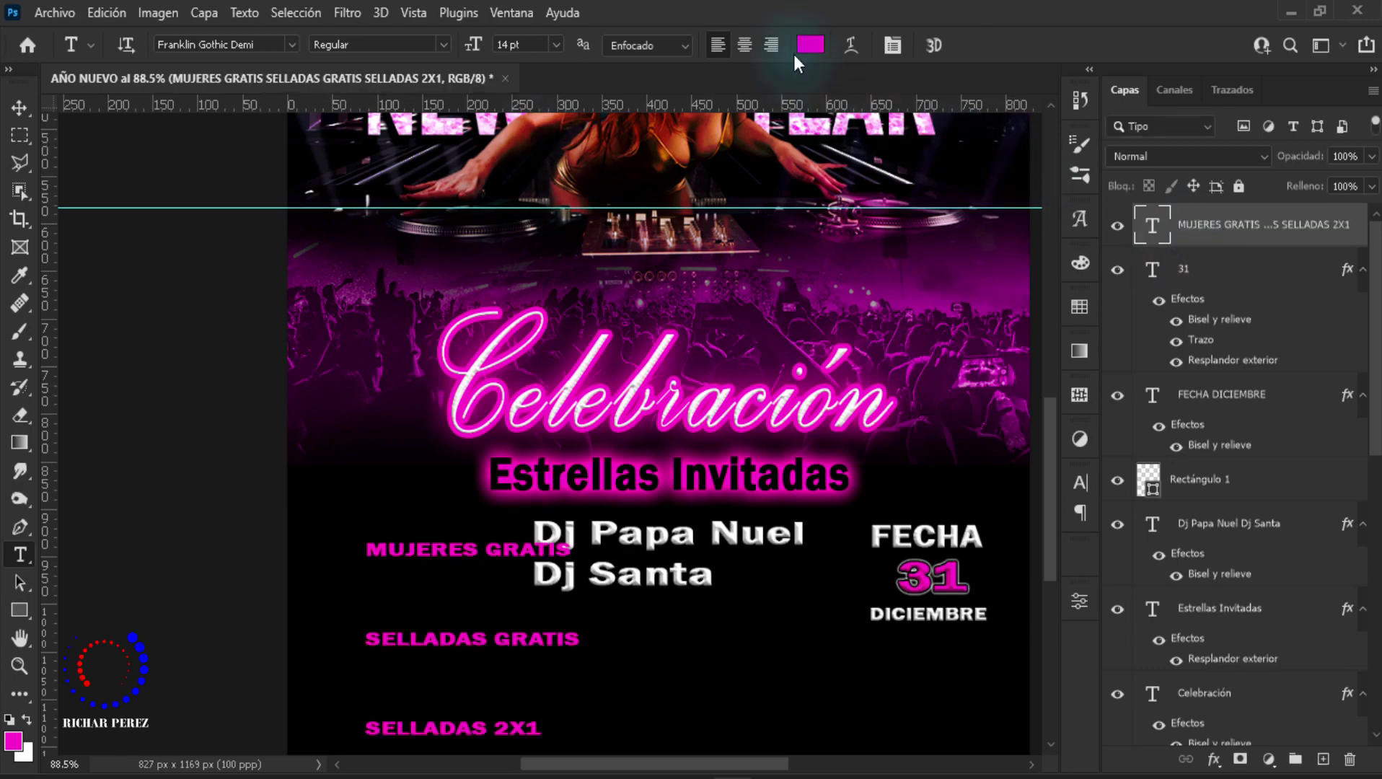
# Step: Change the MUJERES GRATIS text colour to white ffffff
pyautogui.click(809, 46)
pyautogui.write('ffffff')
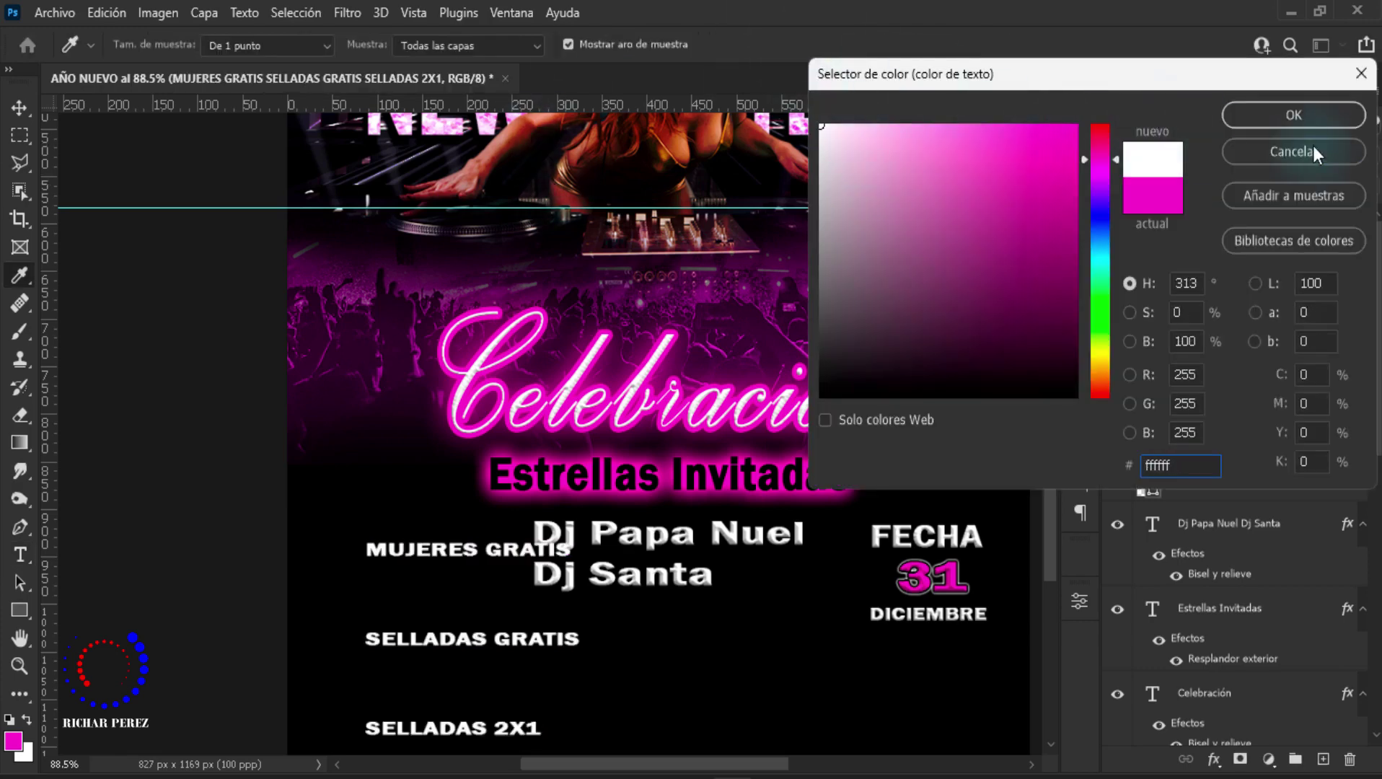
pyautogui.click(1317, 118)
pyautogui.click(809, 46)
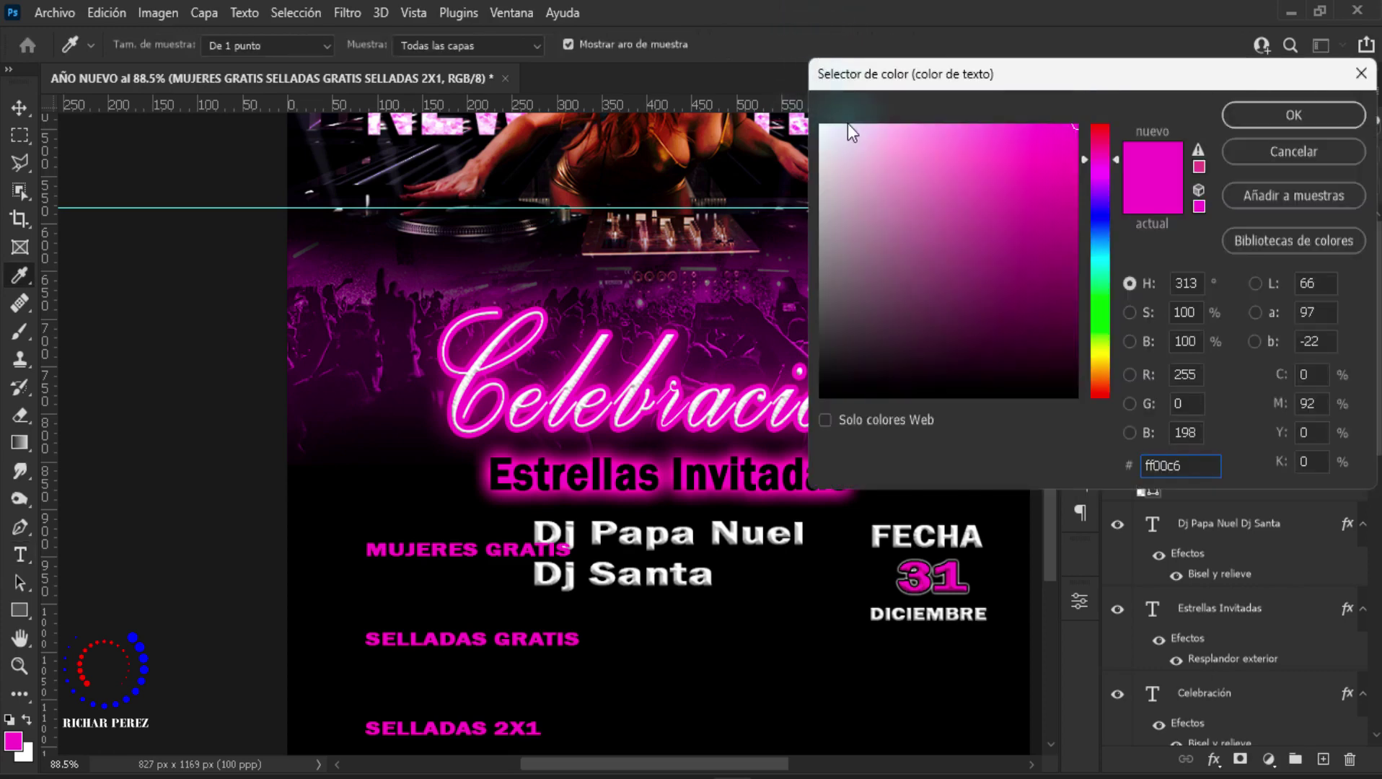
pyautogui.write('ffffff')
pyautogui.click(1269, 124)
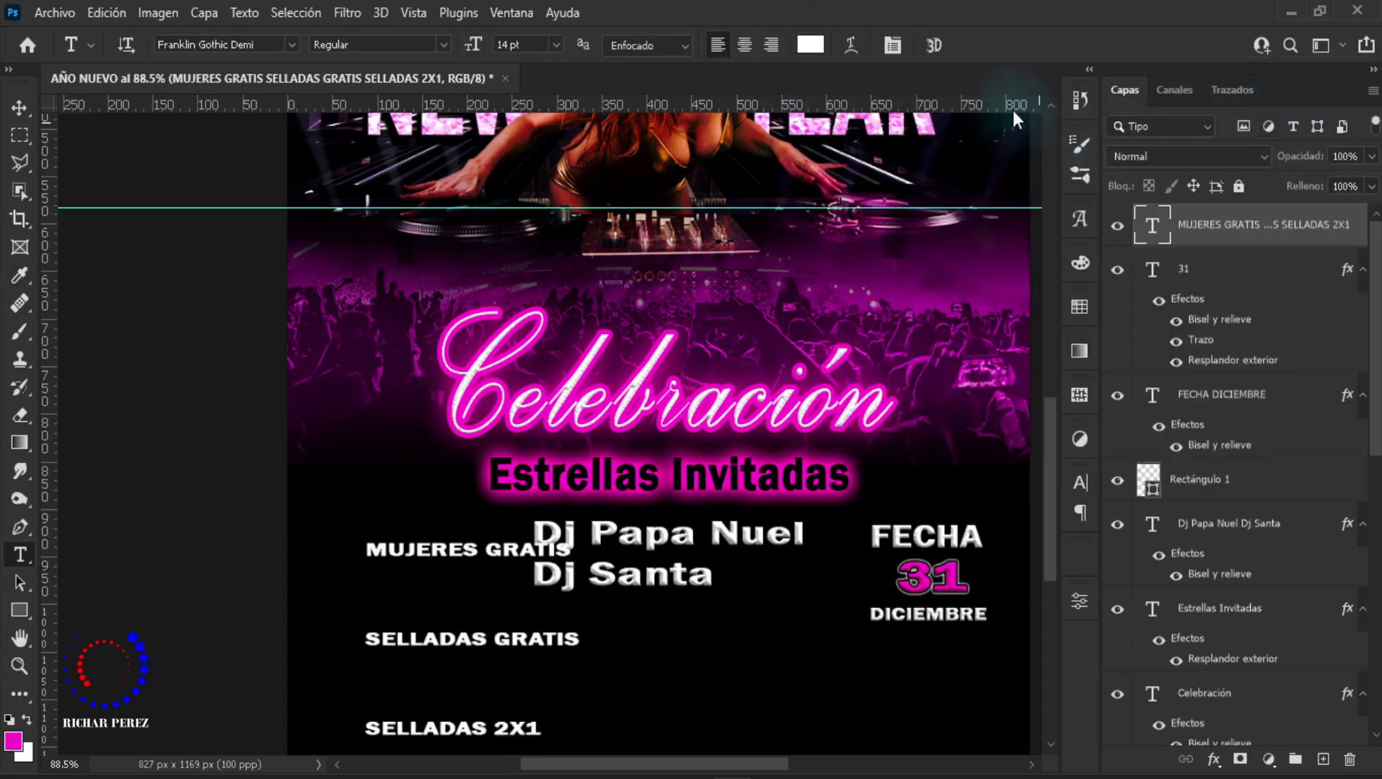
# Step: Tighten the block's leading to 18 pt and shrink it to about 9.5 pt
pyautogui.click(893, 45)
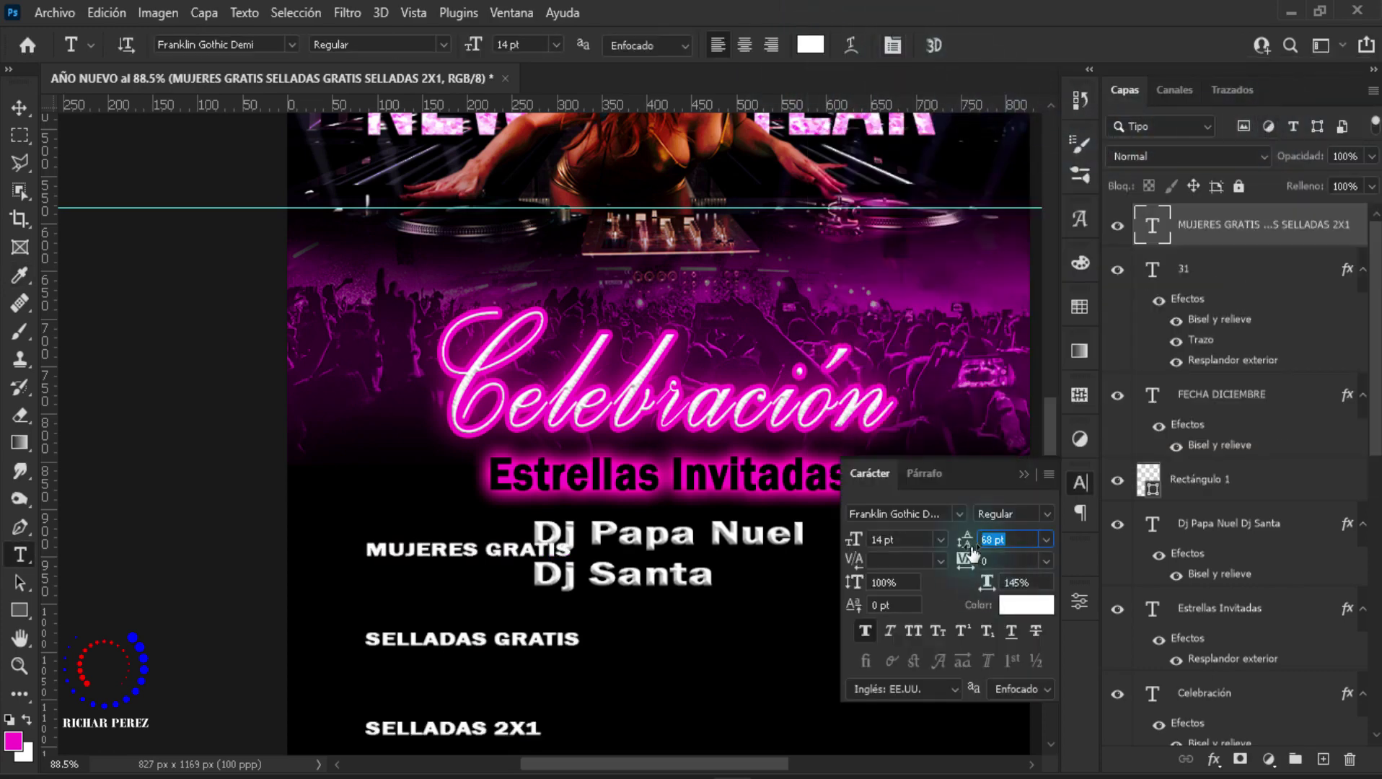
pyautogui.moveTo(961, 543); pyautogui.dragTo(964, 549)
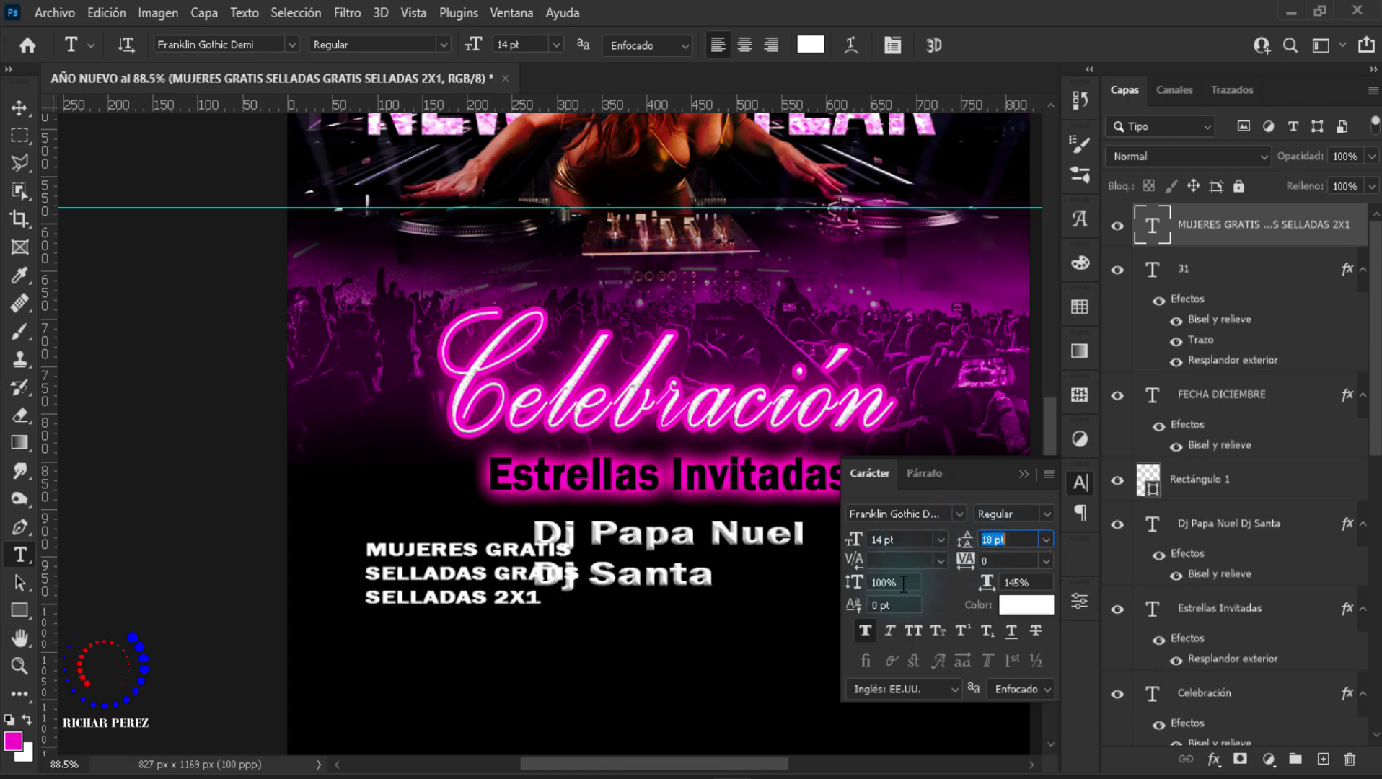
pyautogui.click(1025, 474)
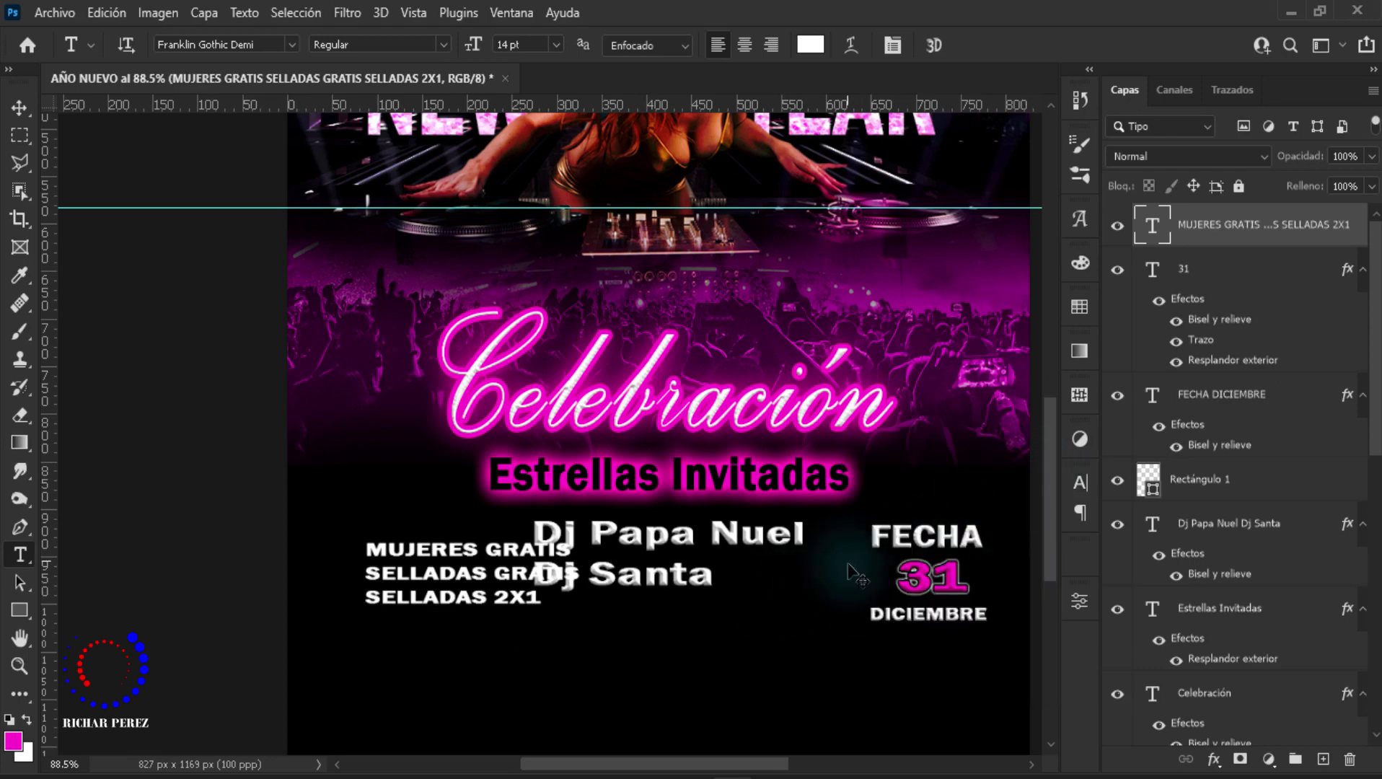
pyautogui.hotkey('ctrl', 't')
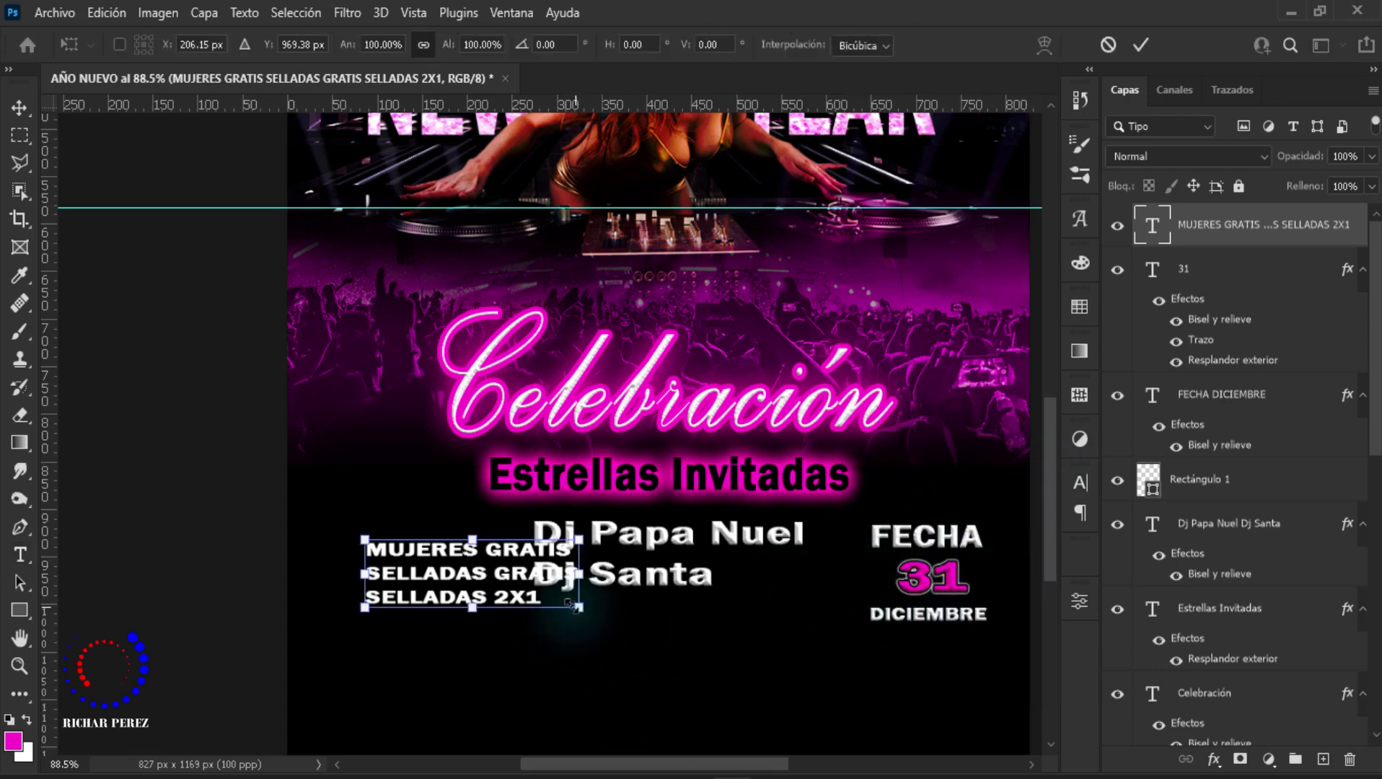
pyautogui.moveTo(570, 603); pyautogui.dragTo(482, 563)
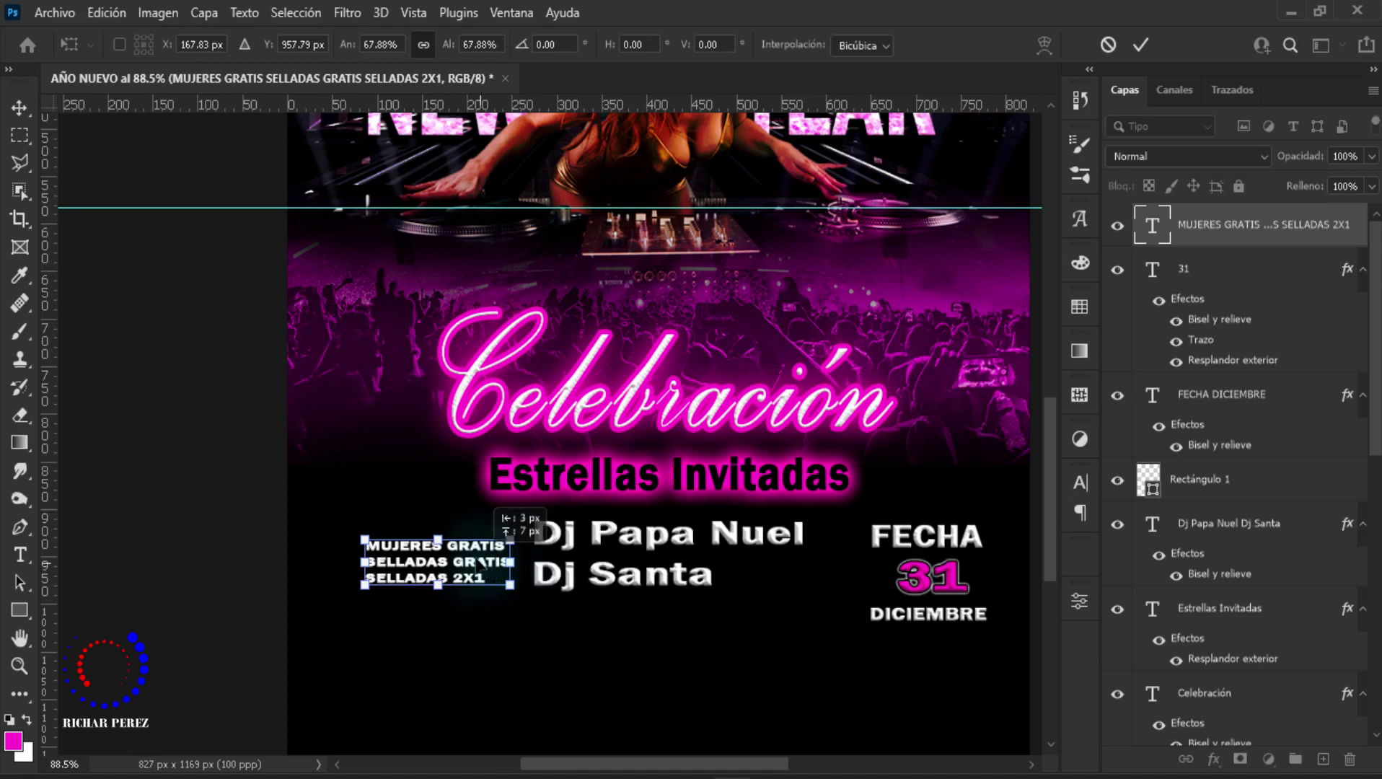
pyautogui.press('Return')
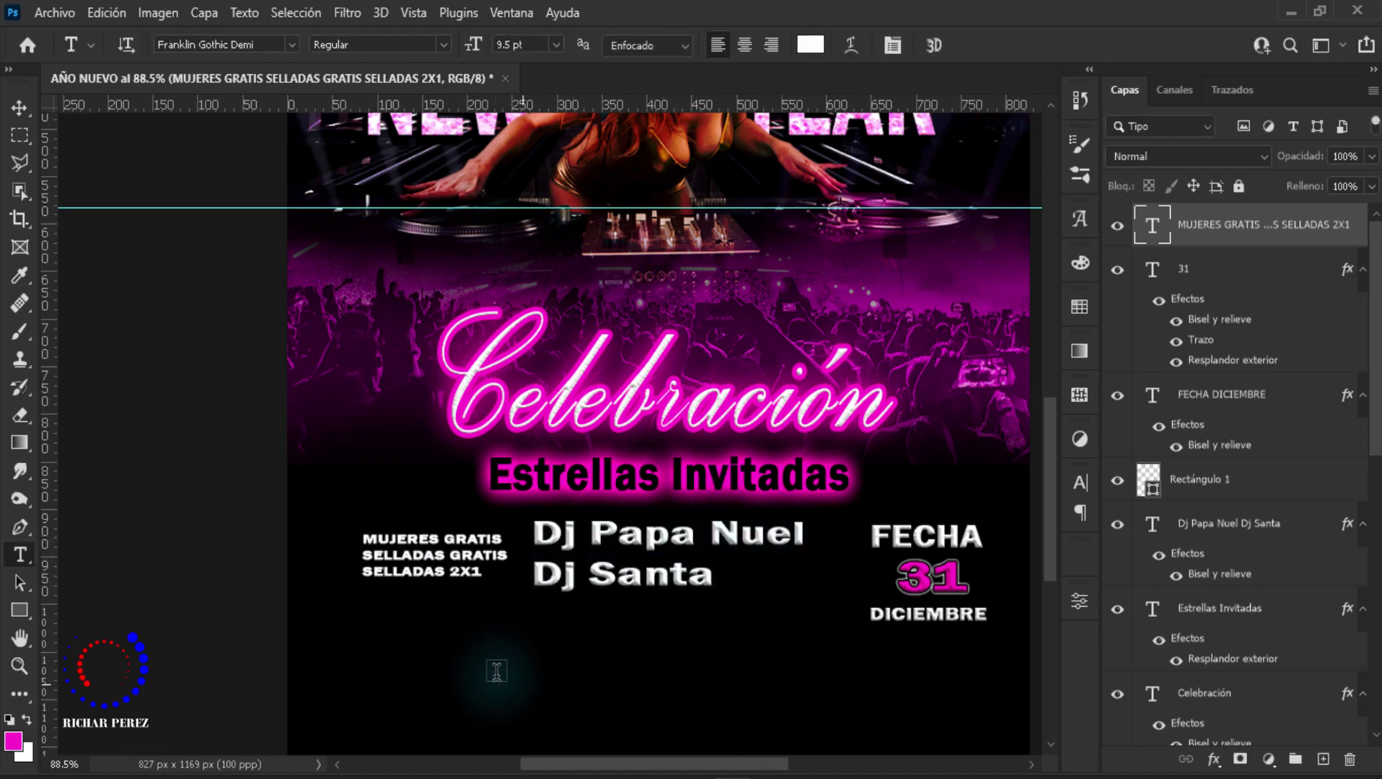
# Step: Type a row of slashes below MUJERES GRATIS and set its tracking to -260
pyautogui.click(372, 639)
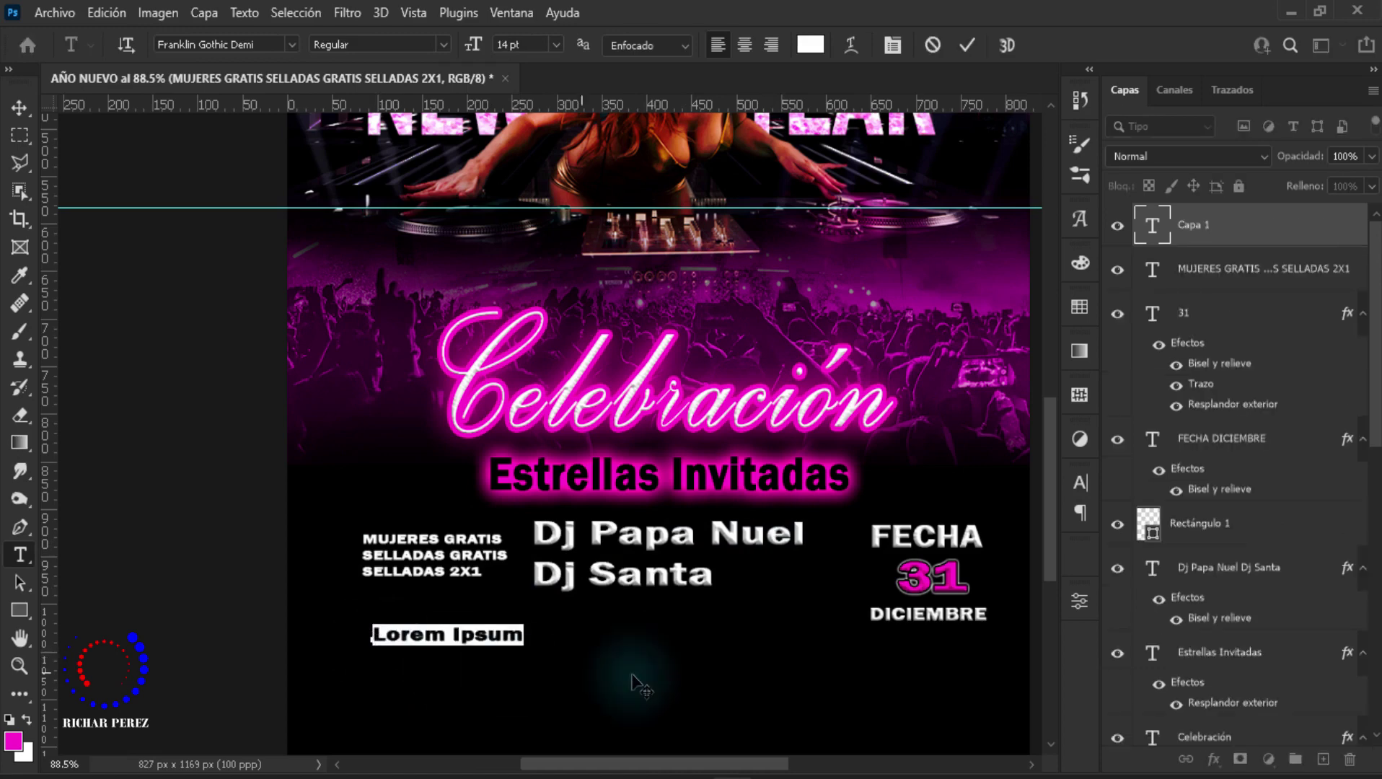
pyautogui.write('llllllllllllllll')
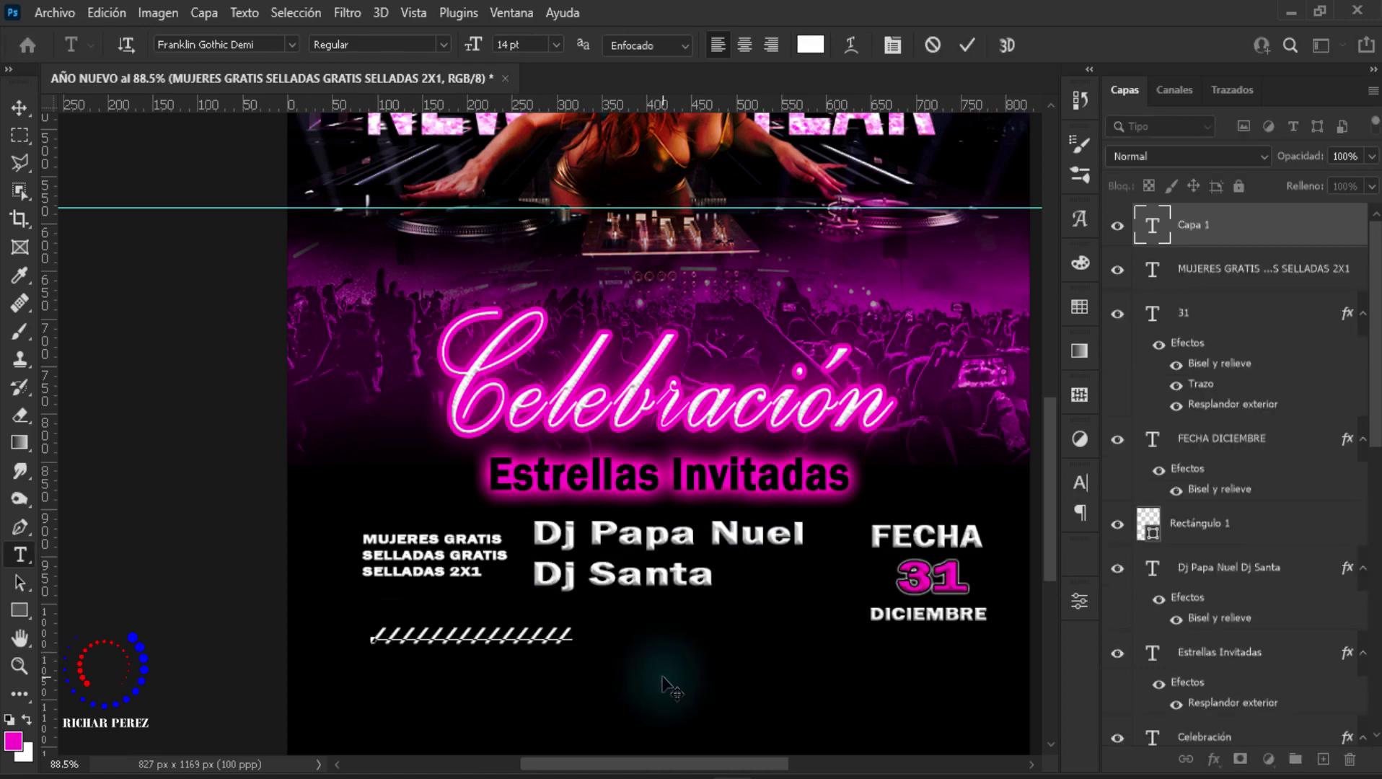
pyautogui.write('////////////////////////////////////')
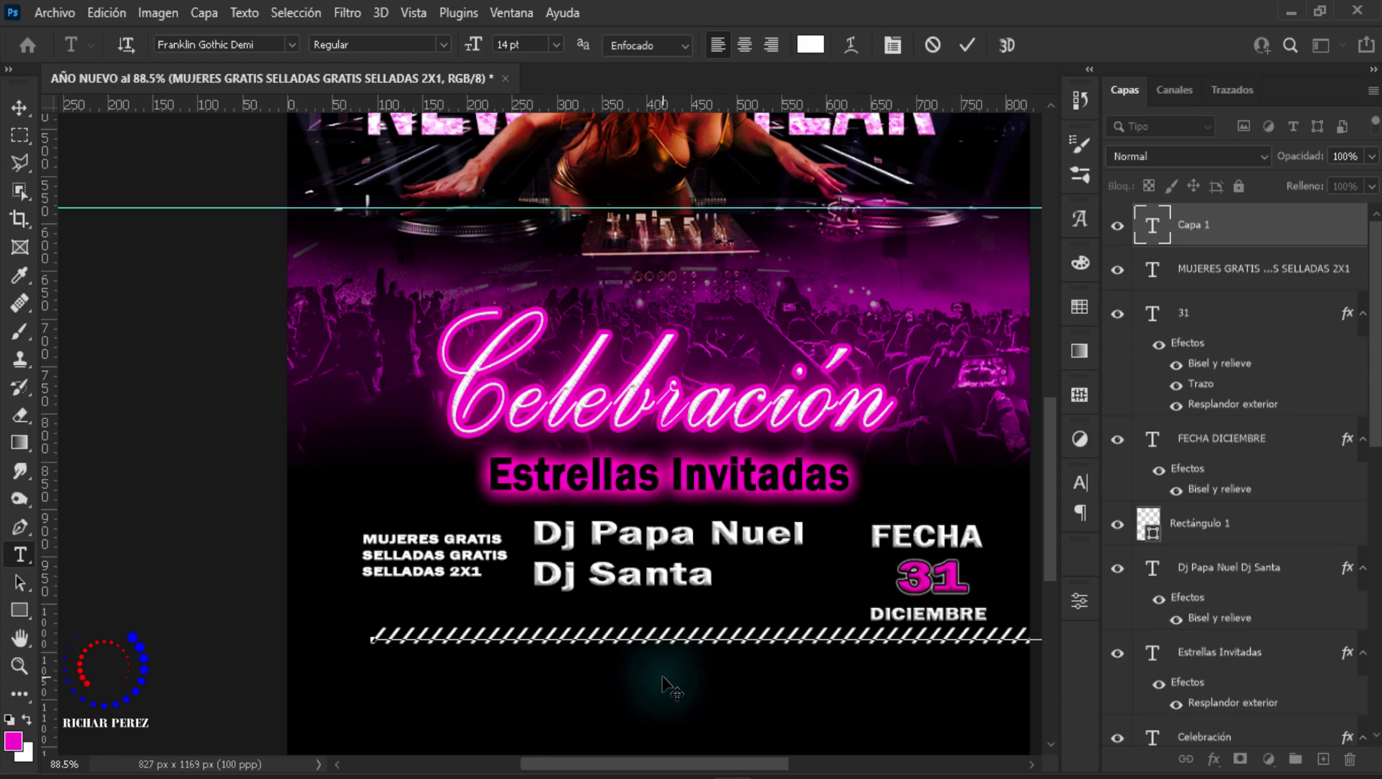
pyautogui.click(1292, 238)
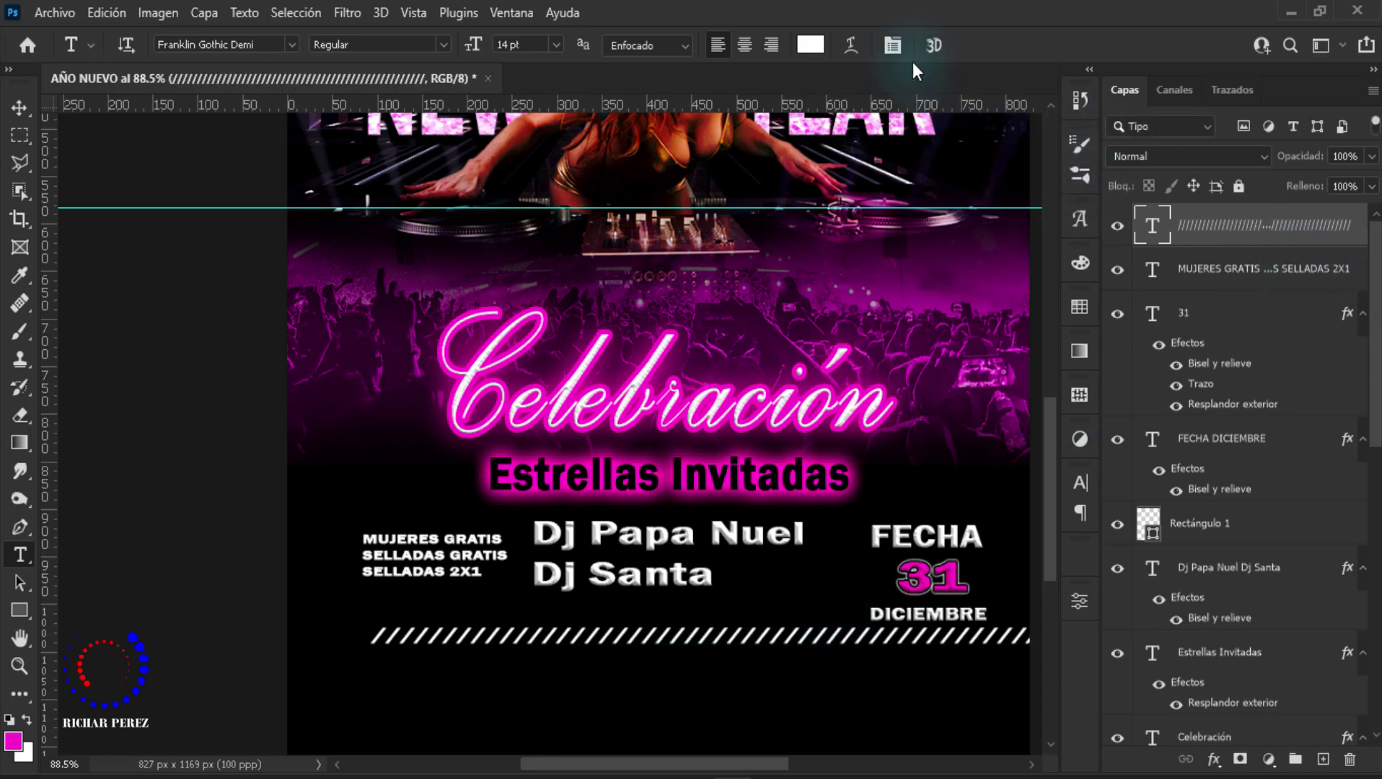
pyautogui.click(894, 45)
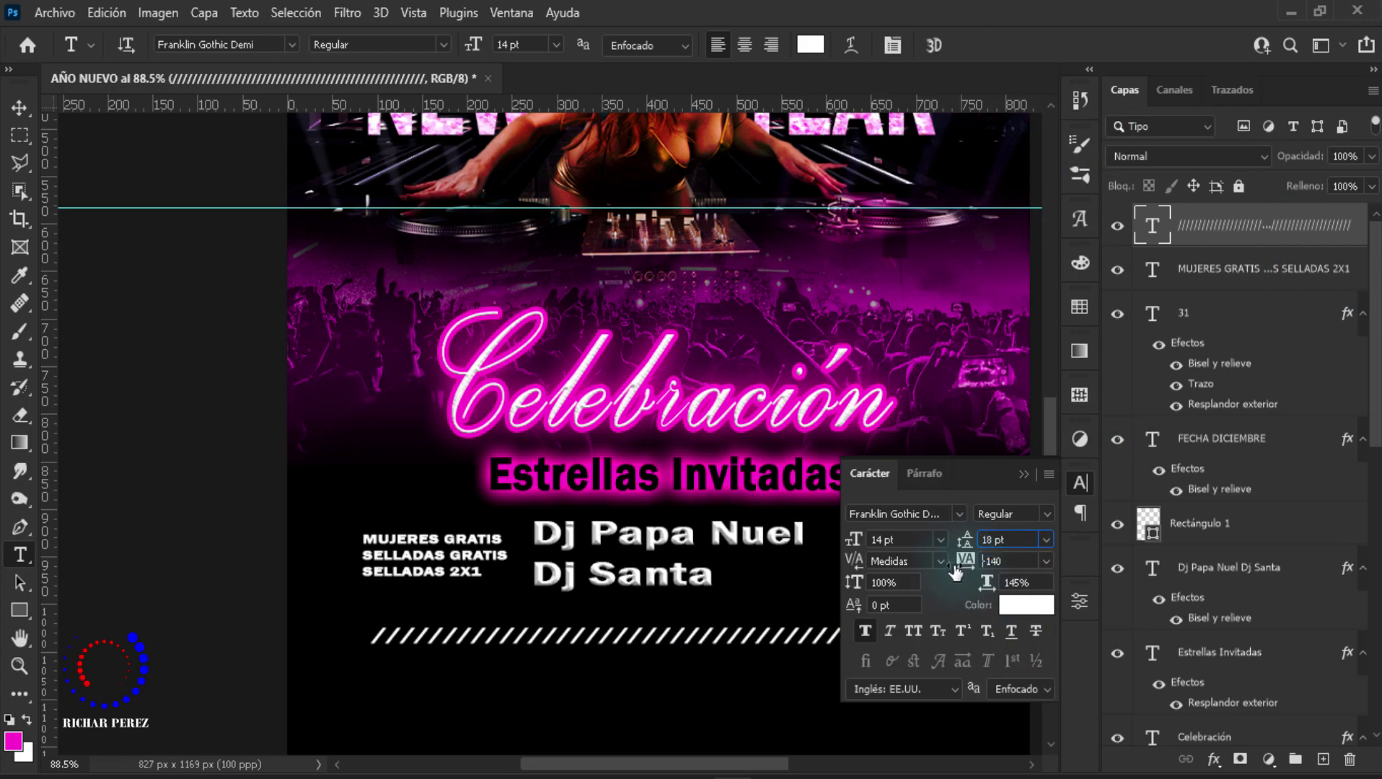
pyautogui.moveTo(966, 568); pyautogui.dragTo(969, 574)
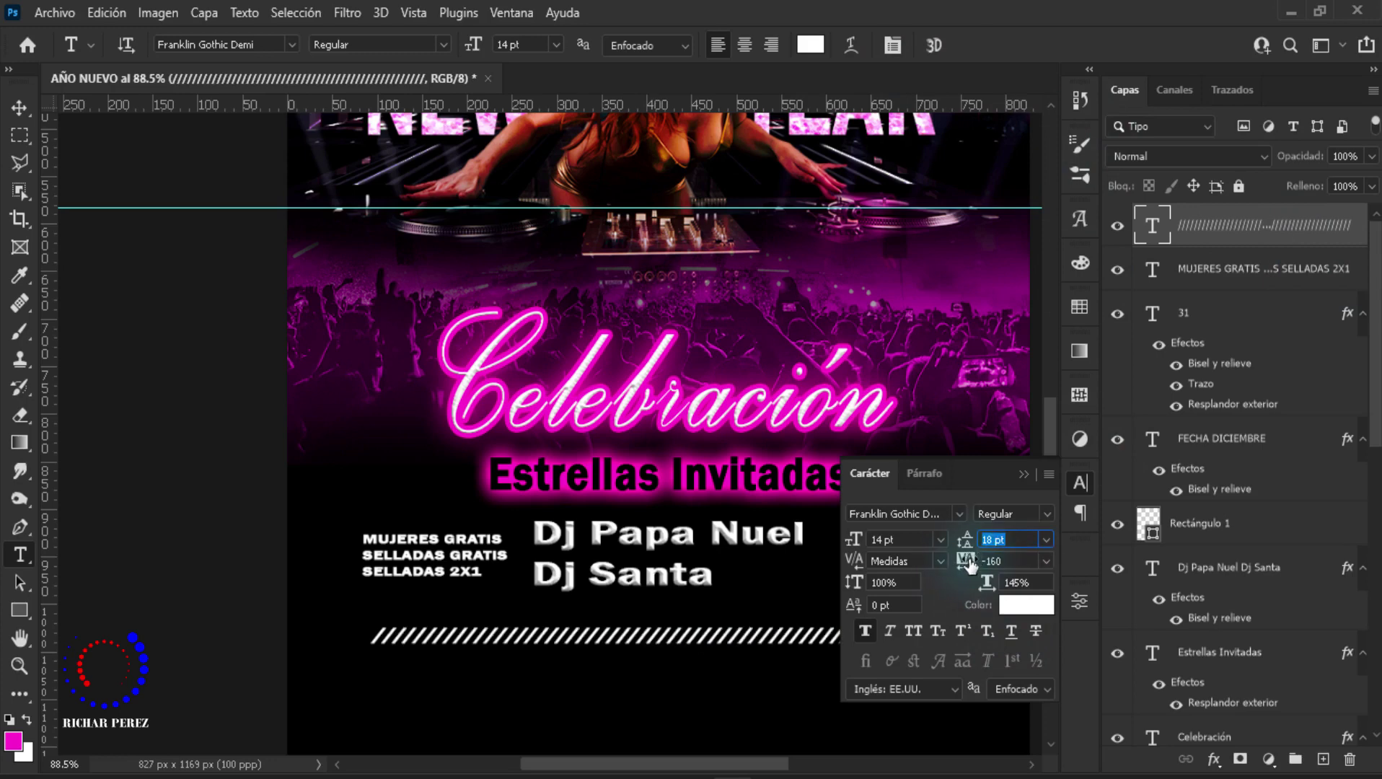
pyautogui.click(967, 564)
pyautogui.moveTo(969, 566); pyautogui.dragTo(938, 567)
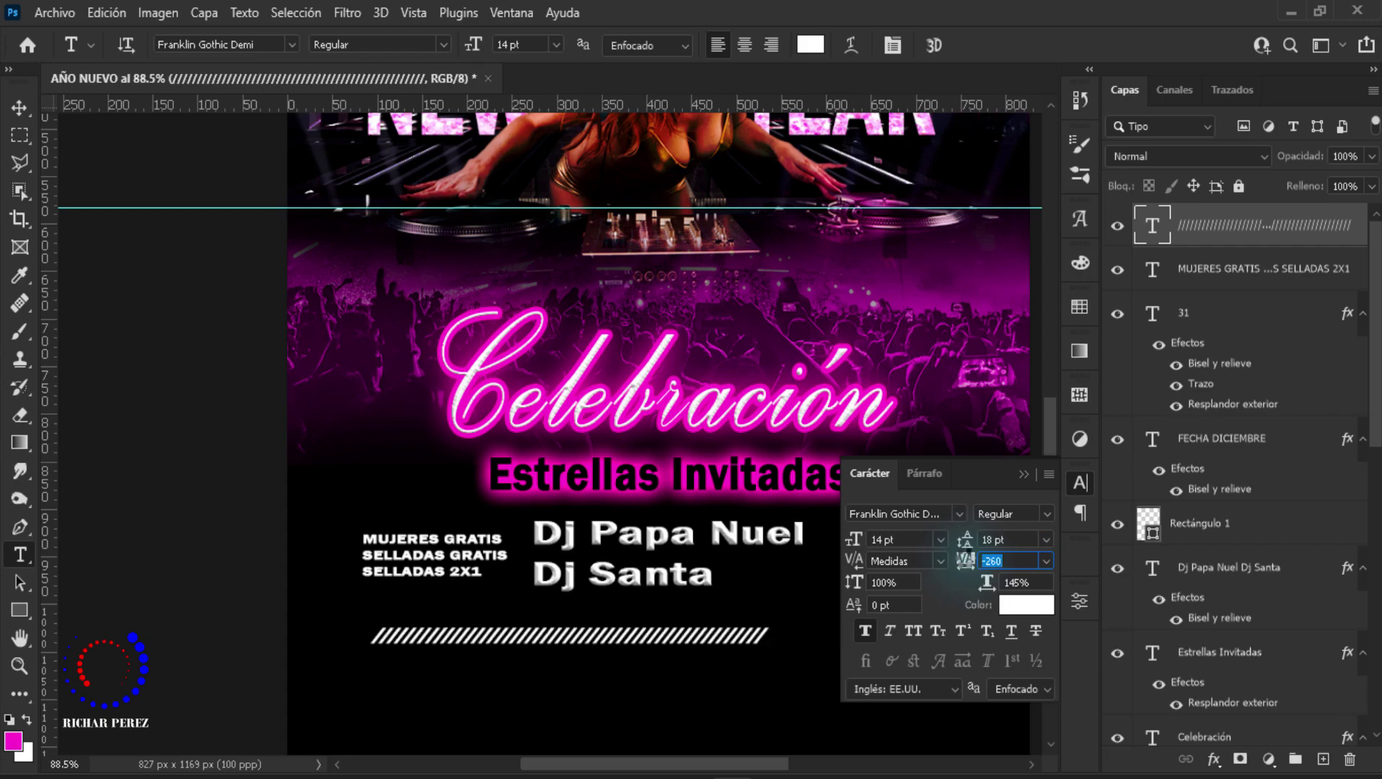
pyautogui.click(1025, 476)
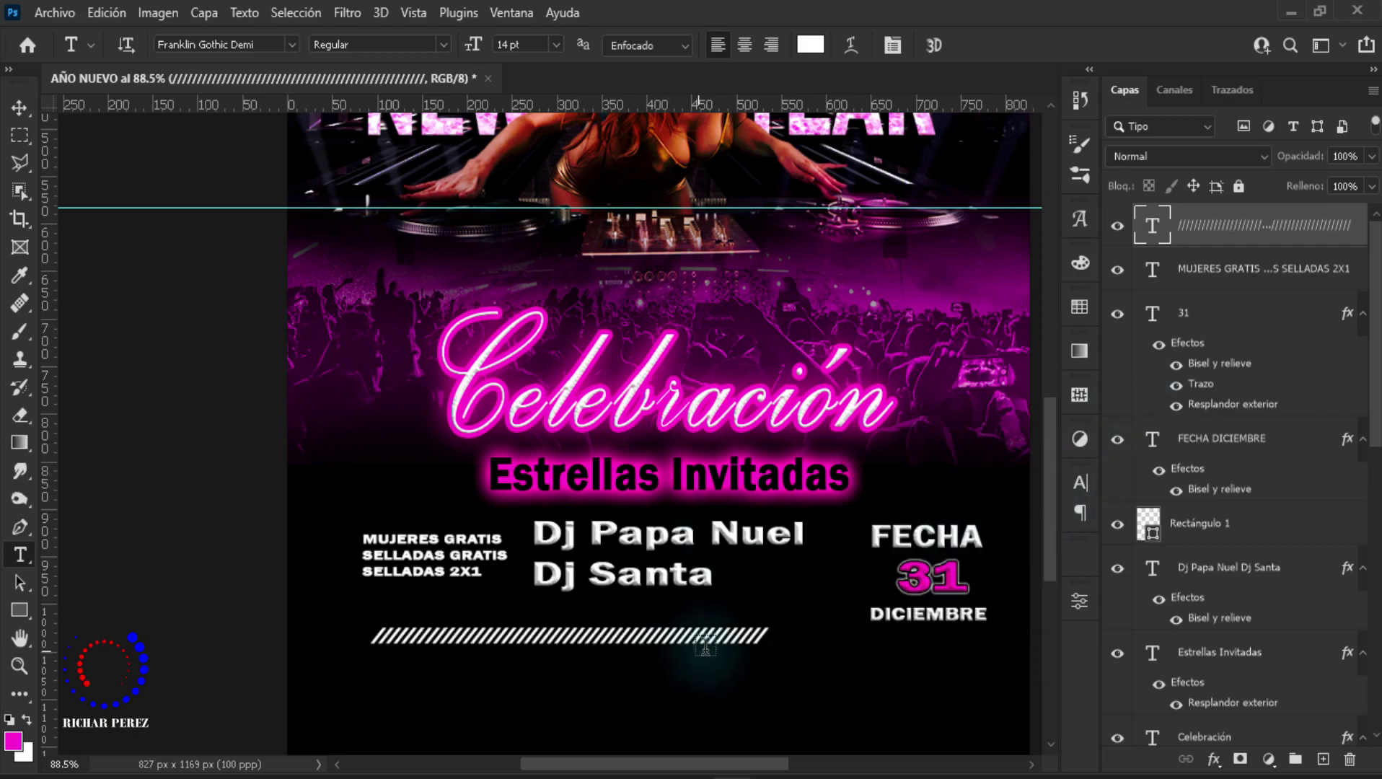
# Step: Lengthen the slash line and move it up beneath Dj Santa
pyautogui.click(736, 641)
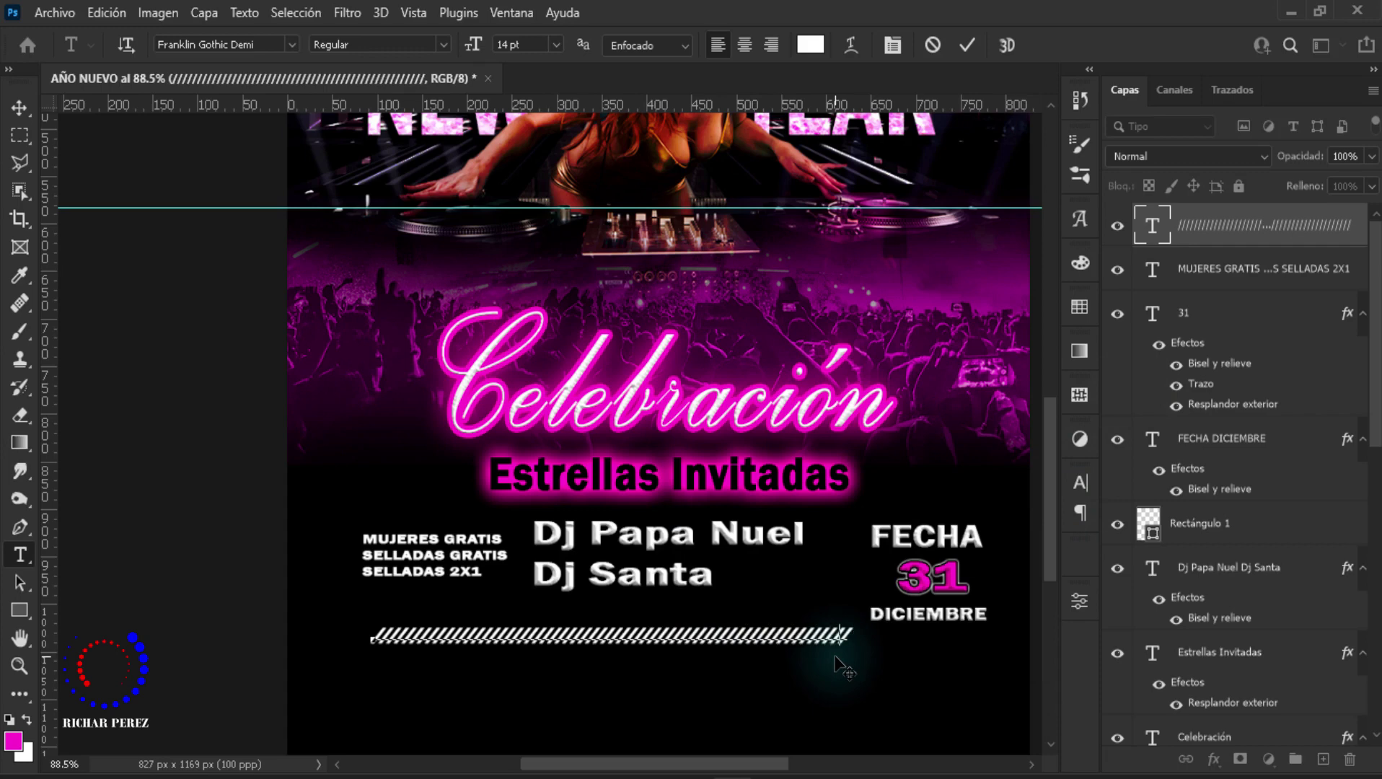
pyautogui.click(1269, 226)
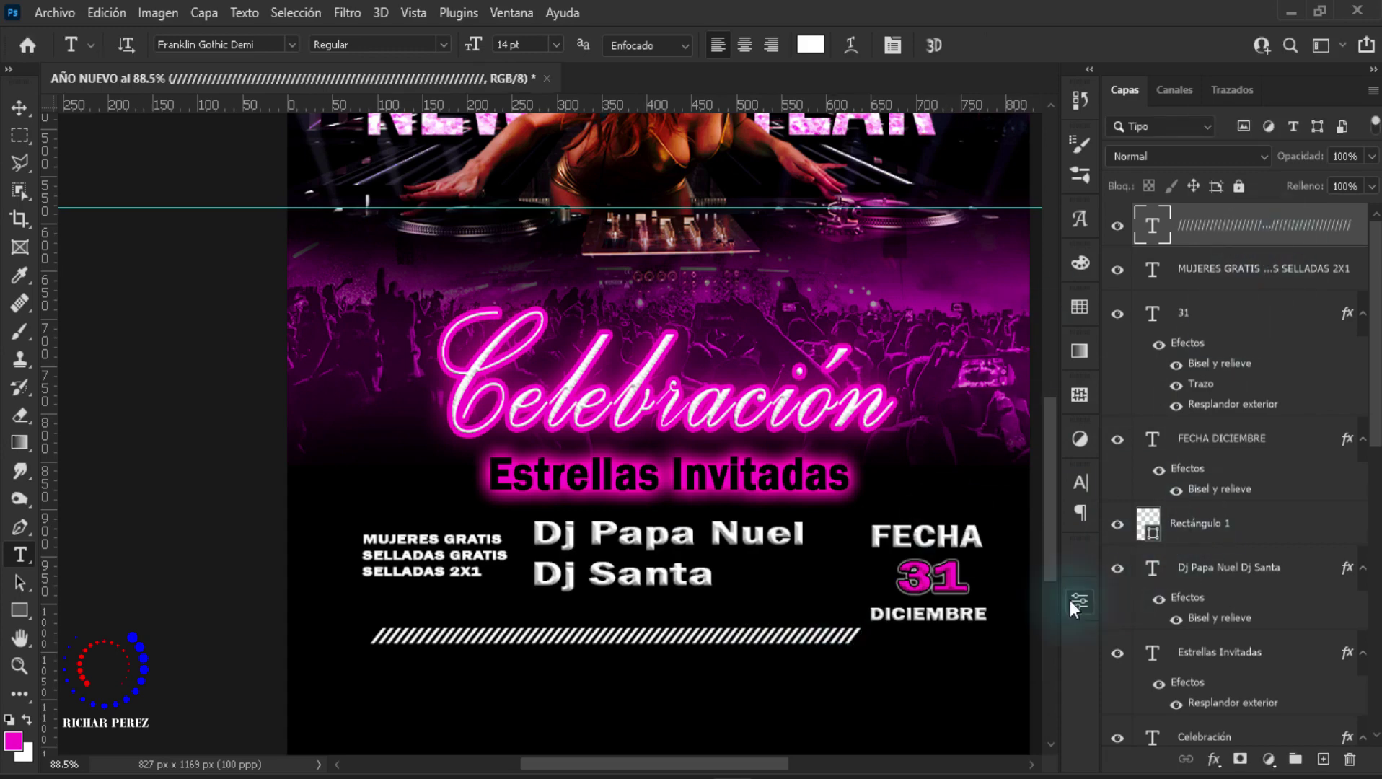
pyautogui.hotkey('ctrl', 't')
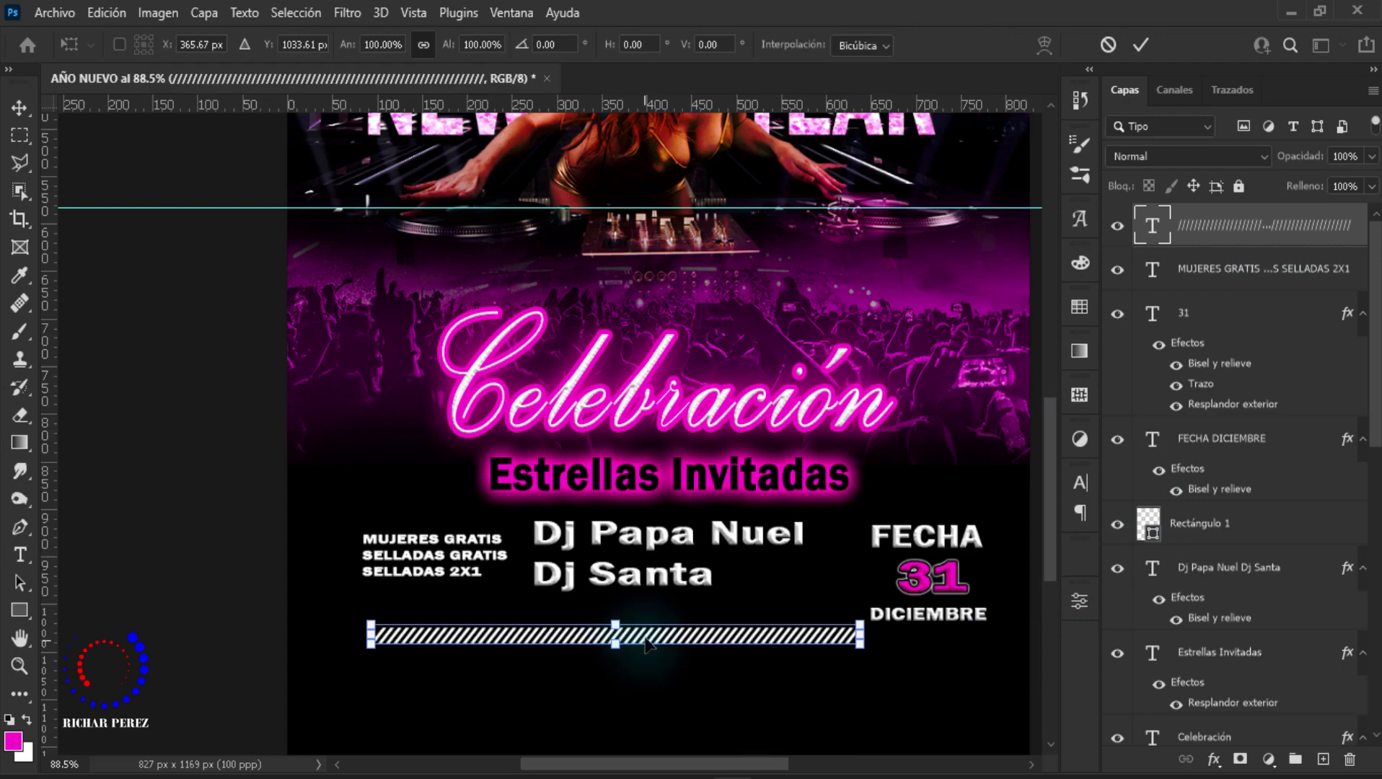
pyautogui.moveTo(648, 644); pyautogui.dragTo(647, 621)
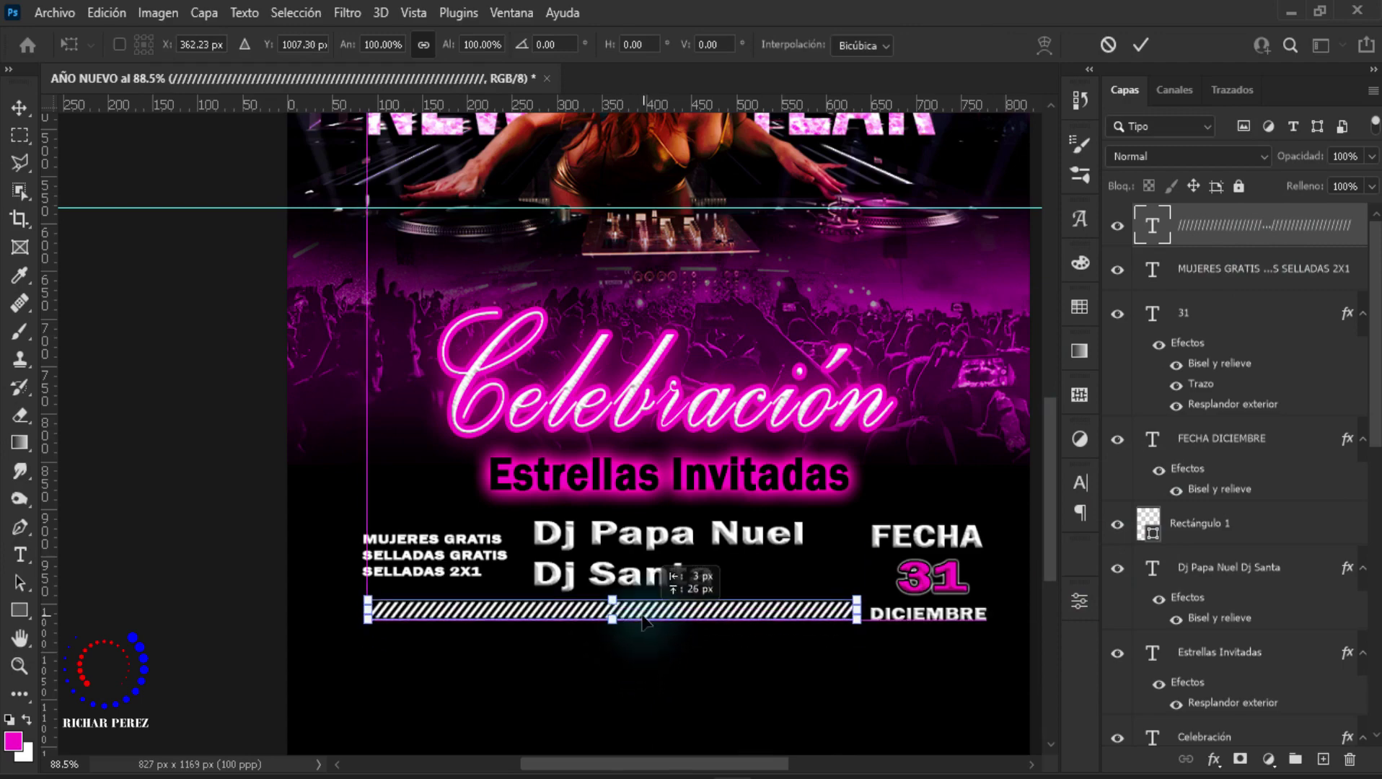
pyautogui.press('Return')
pyautogui.scroll(-4, 690, 598)
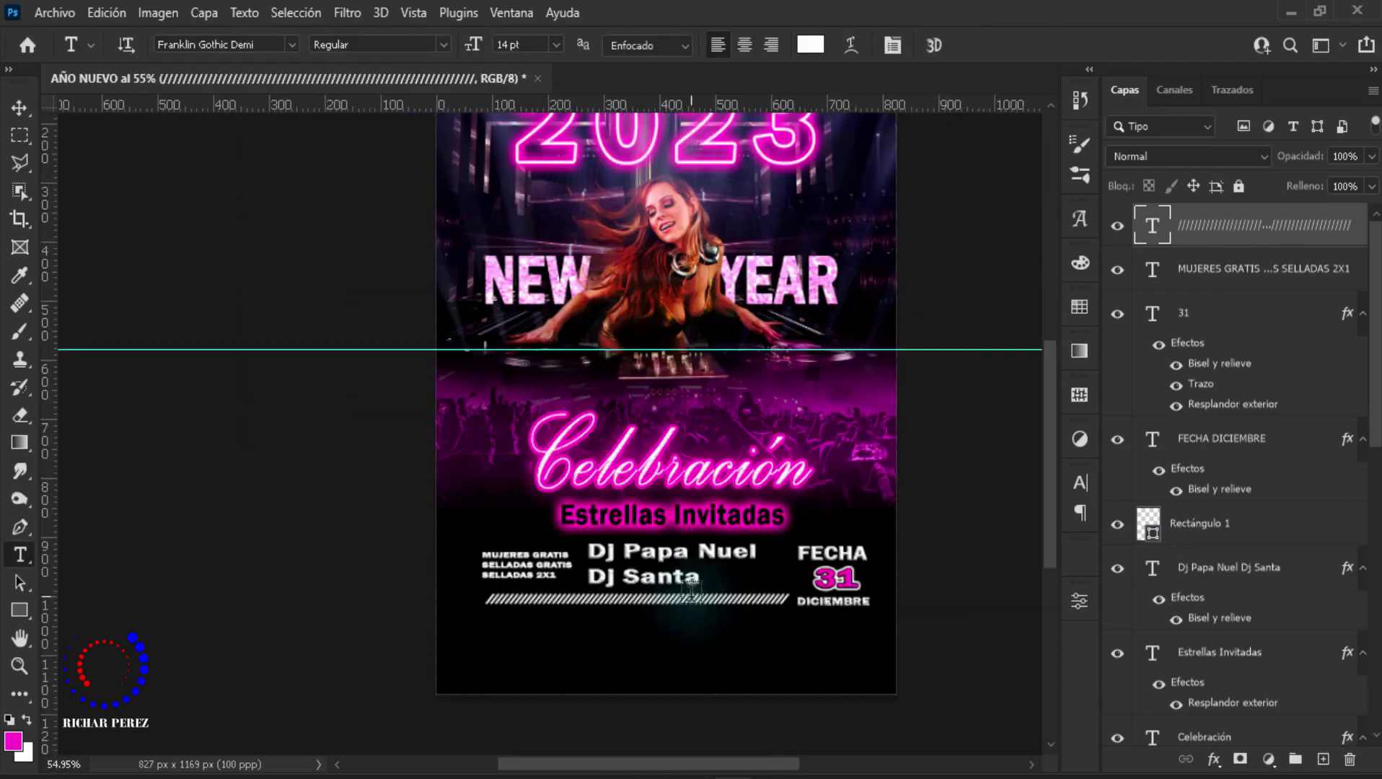
pyautogui.scroll(1, 675, 613)
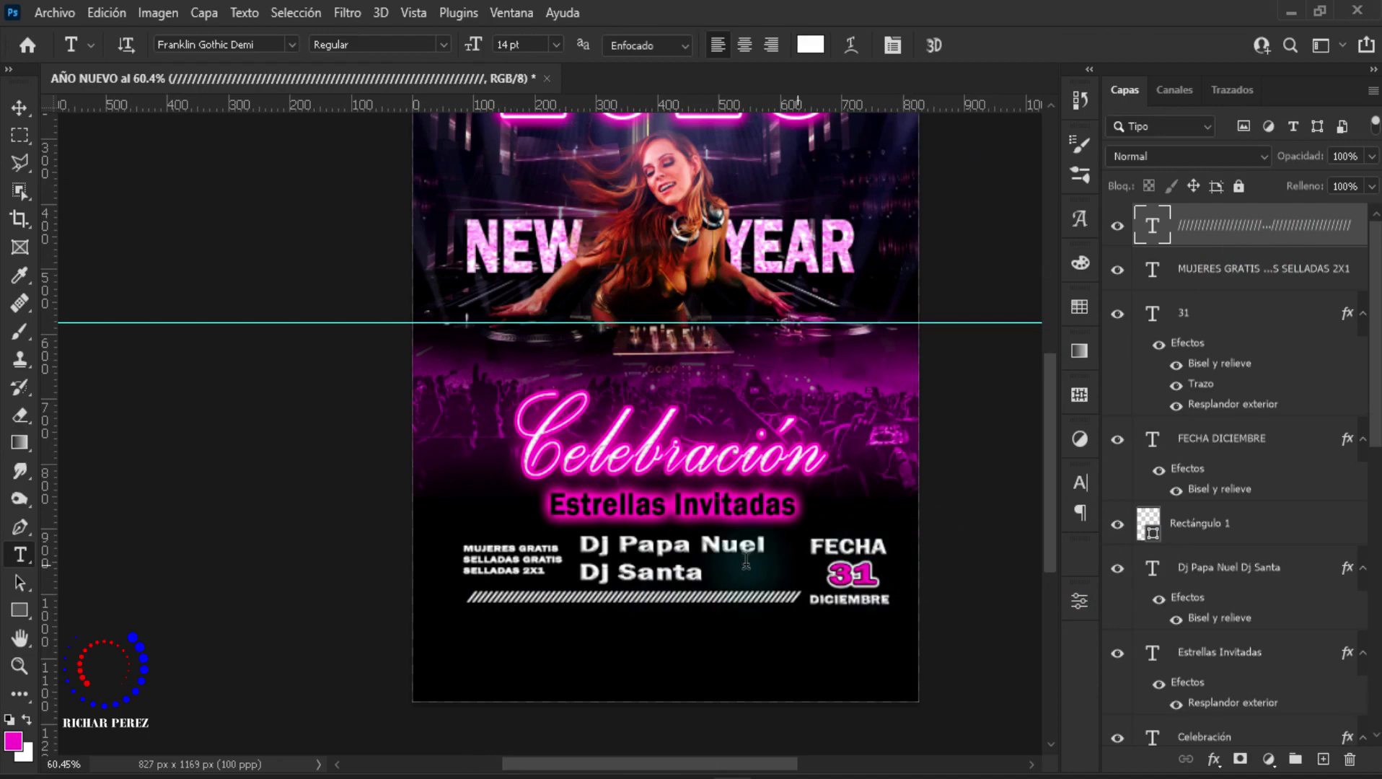
# Step: Nudge the Estrellas Invitadas heading and the DJ names slightly down
pyautogui.click(1248, 287)
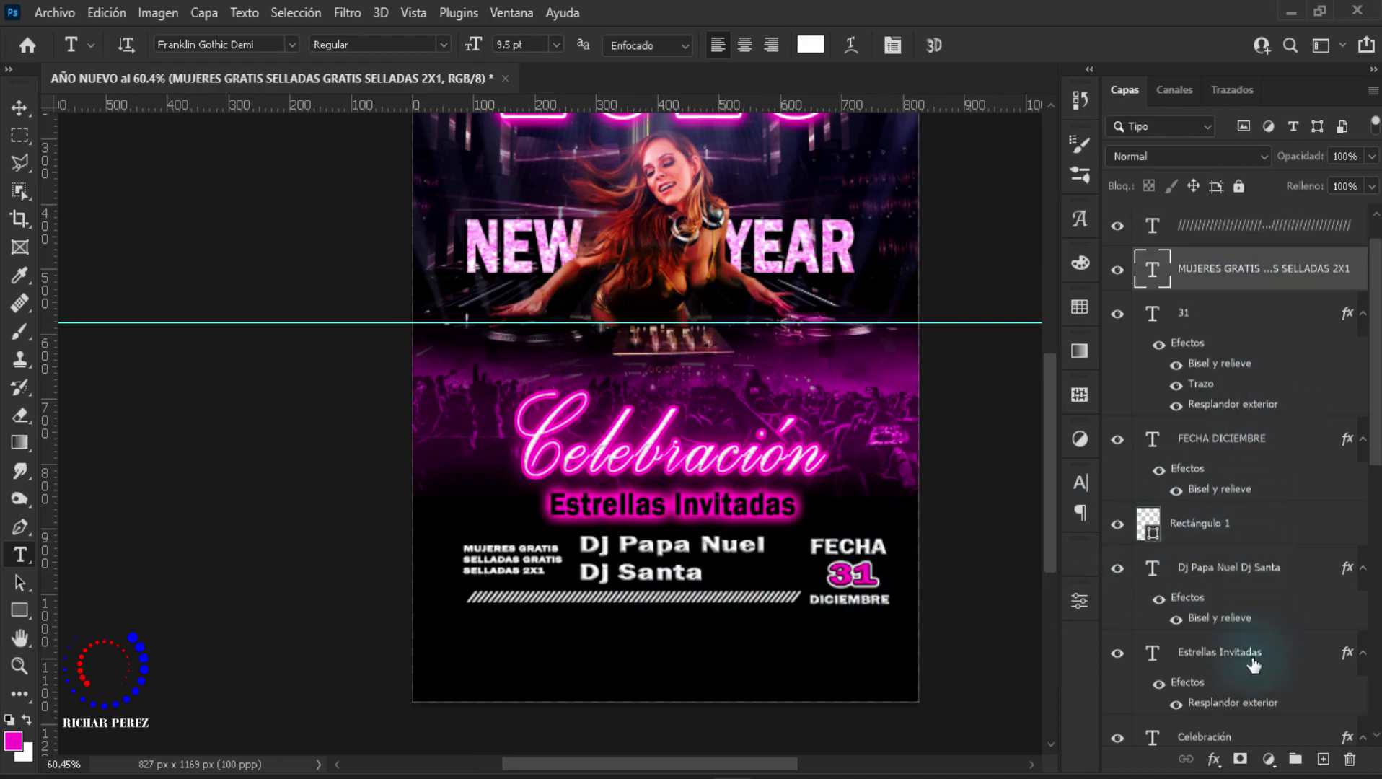
pyautogui.scroll(-2, 1239, 649)
pyautogui.click(1264, 570)
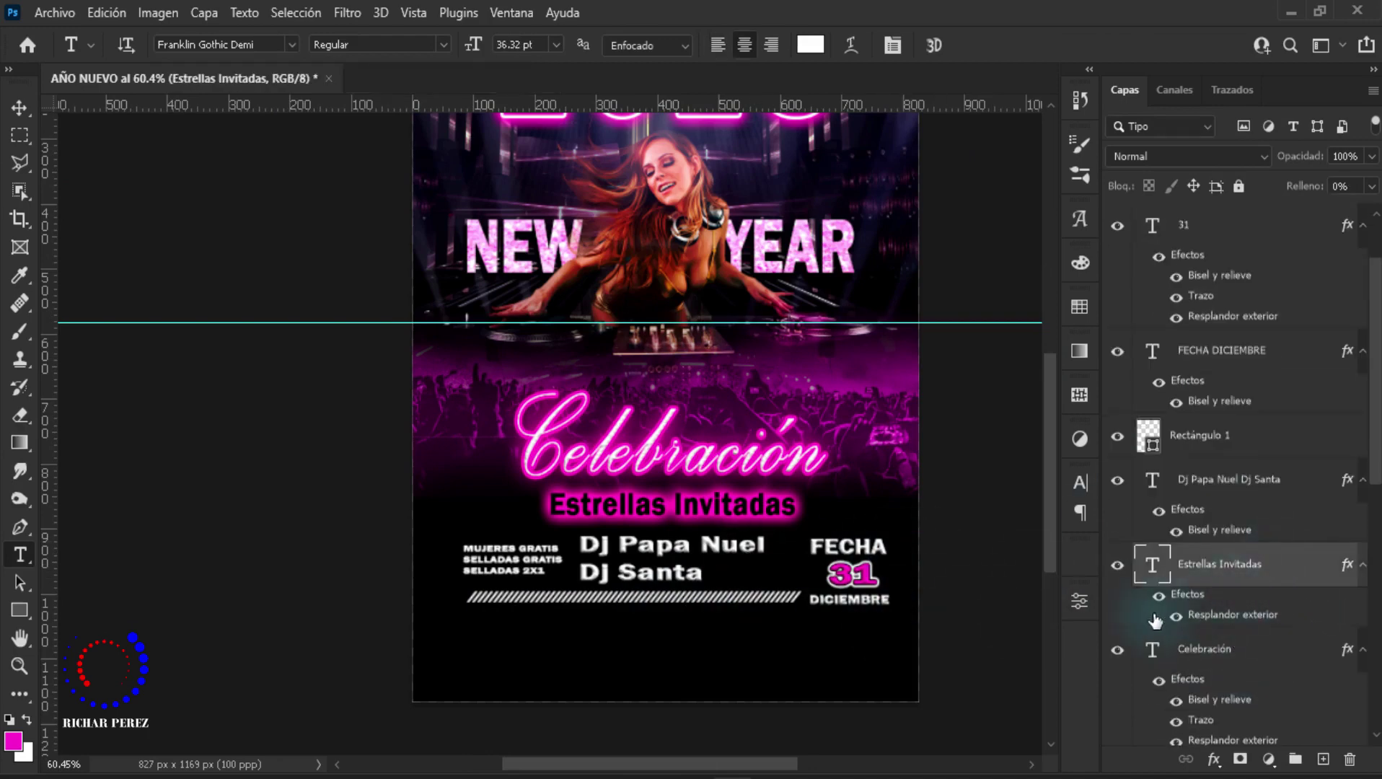
pyautogui.moveTo(754, 498); pyautogui.dragTo(754, 509)
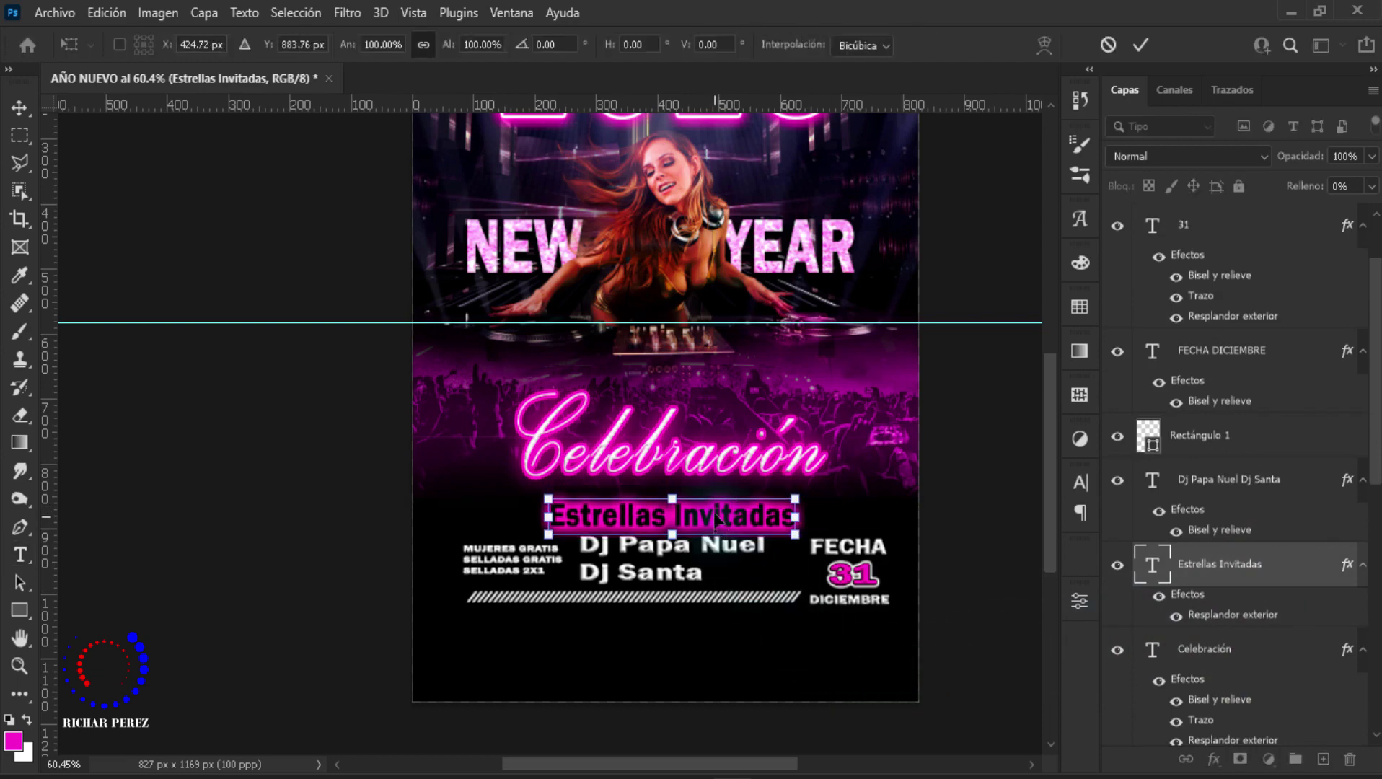
pyautogui.click(1241, 479)
pyautogui.hotkey('shift', 'Down')
pyautogui.hotkey('shift', 'Down')
pyautogui.hotkey('shift', 'Down')
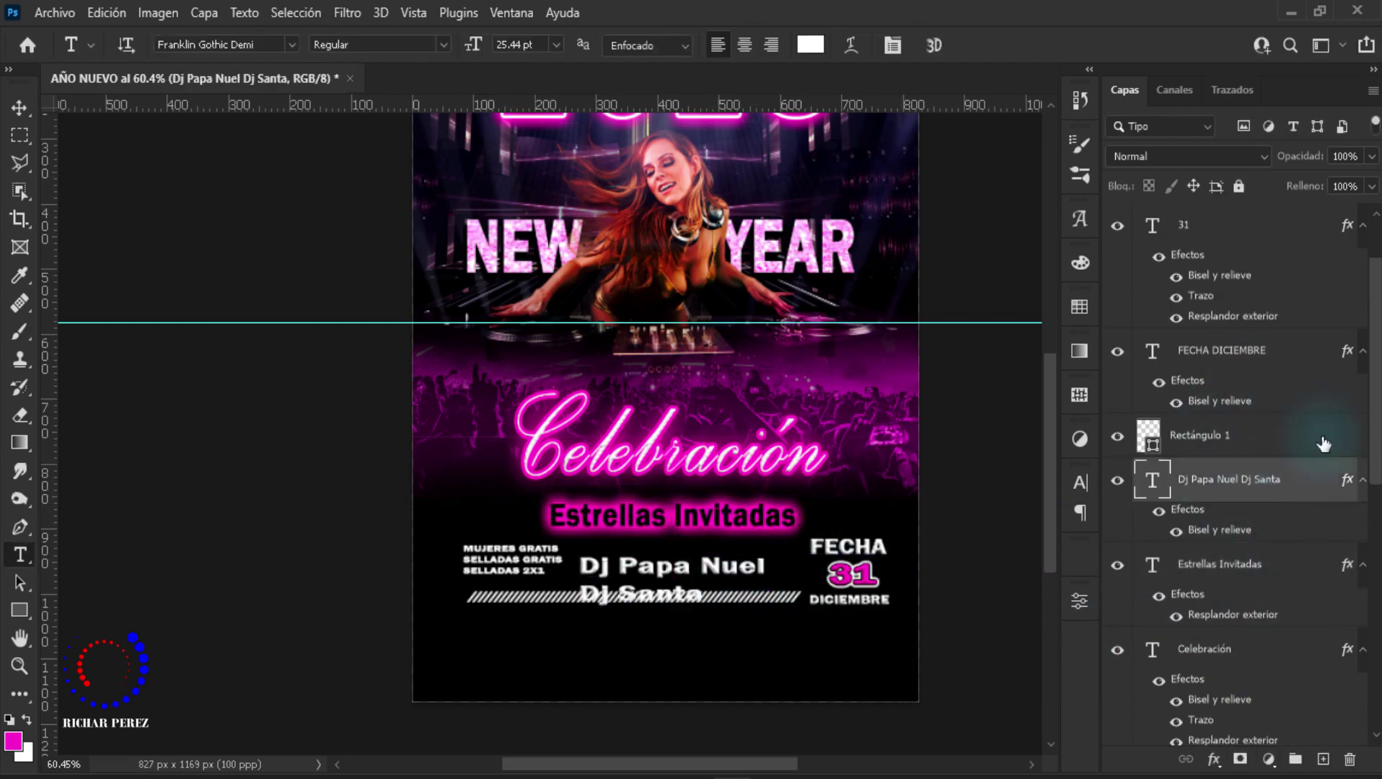
# Step: Slightly enlarge the FECHA DICIEMBRE text together with Rectángulo 1
pyautogui.click(1224, 353)
pyautogui.hotkey('ctrl', 't')
pyautogui.keyDown('shift'); pyautogui.click(1234, 435); pyautogui.keyUp('shift')
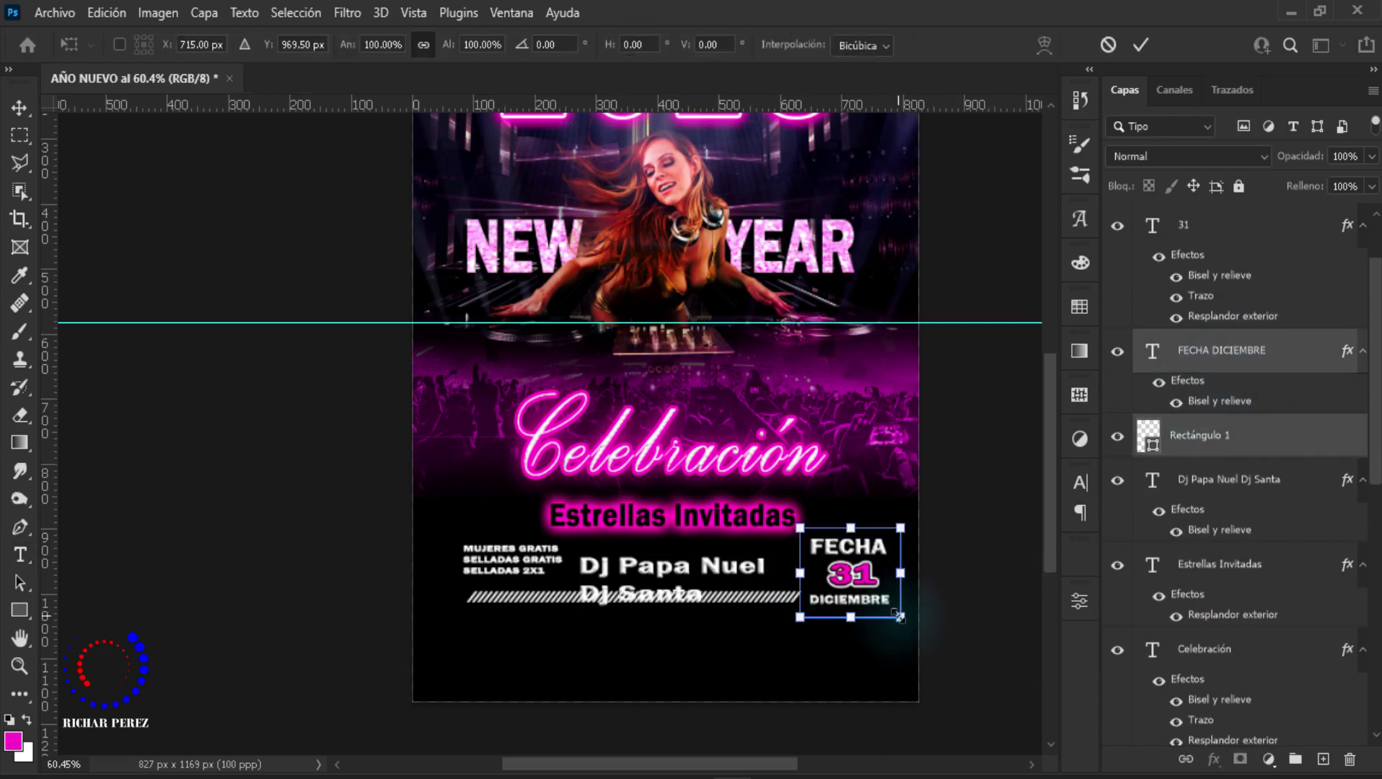
pyautogui.moveTo(901, 619); pyautogui.dragTo(906, 624)
pyautogui.press('Return')
# Step: Try resizing the MUJERES GRATIS text, then cancel the change
pyautogui.press('t')
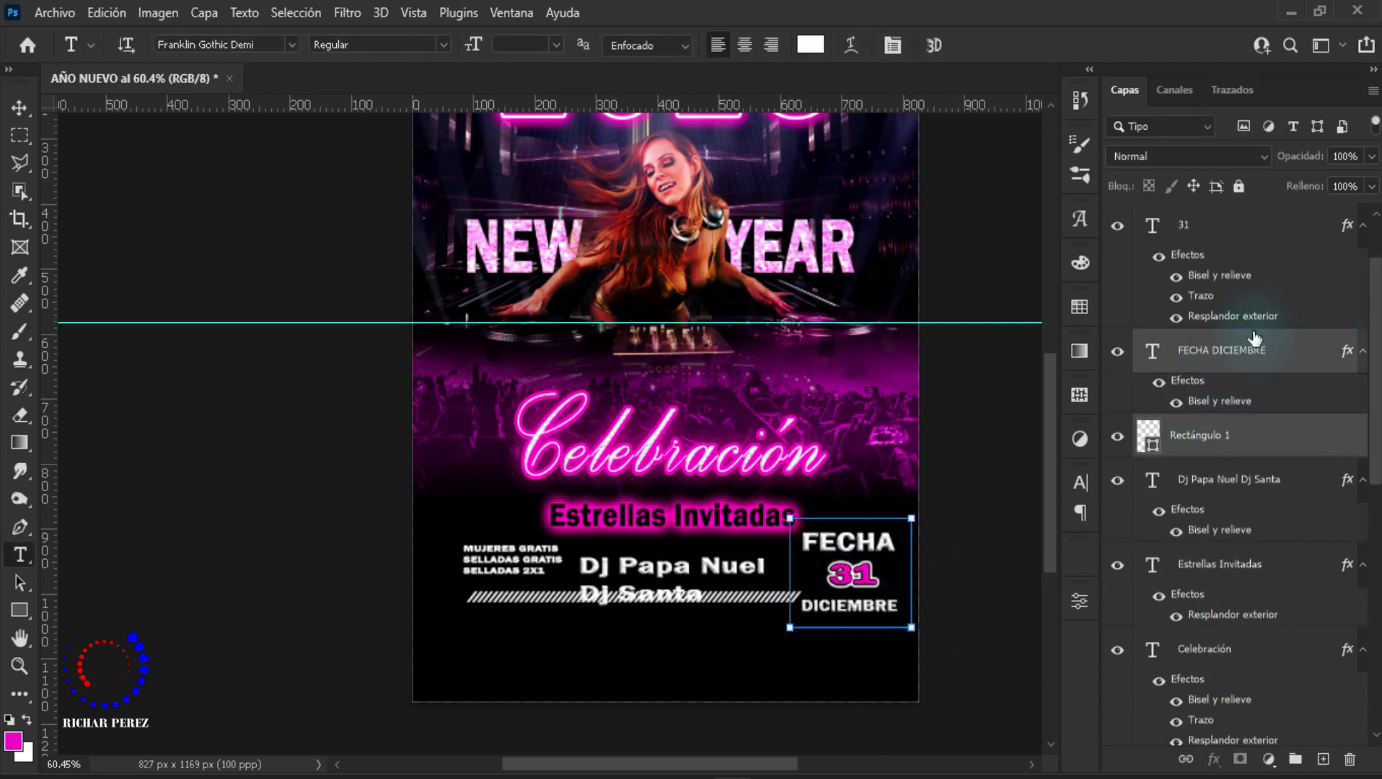
pyautogui.scroll(2, 1220, 346)
pyautogui.click(1241, 268)
pyautogui.scroll(3, 532, 609)
pyautogui.hotkey('ctrl', 't')
pyautogui.moveTo(503, 578); pyautogui.dragTo(505, 597)
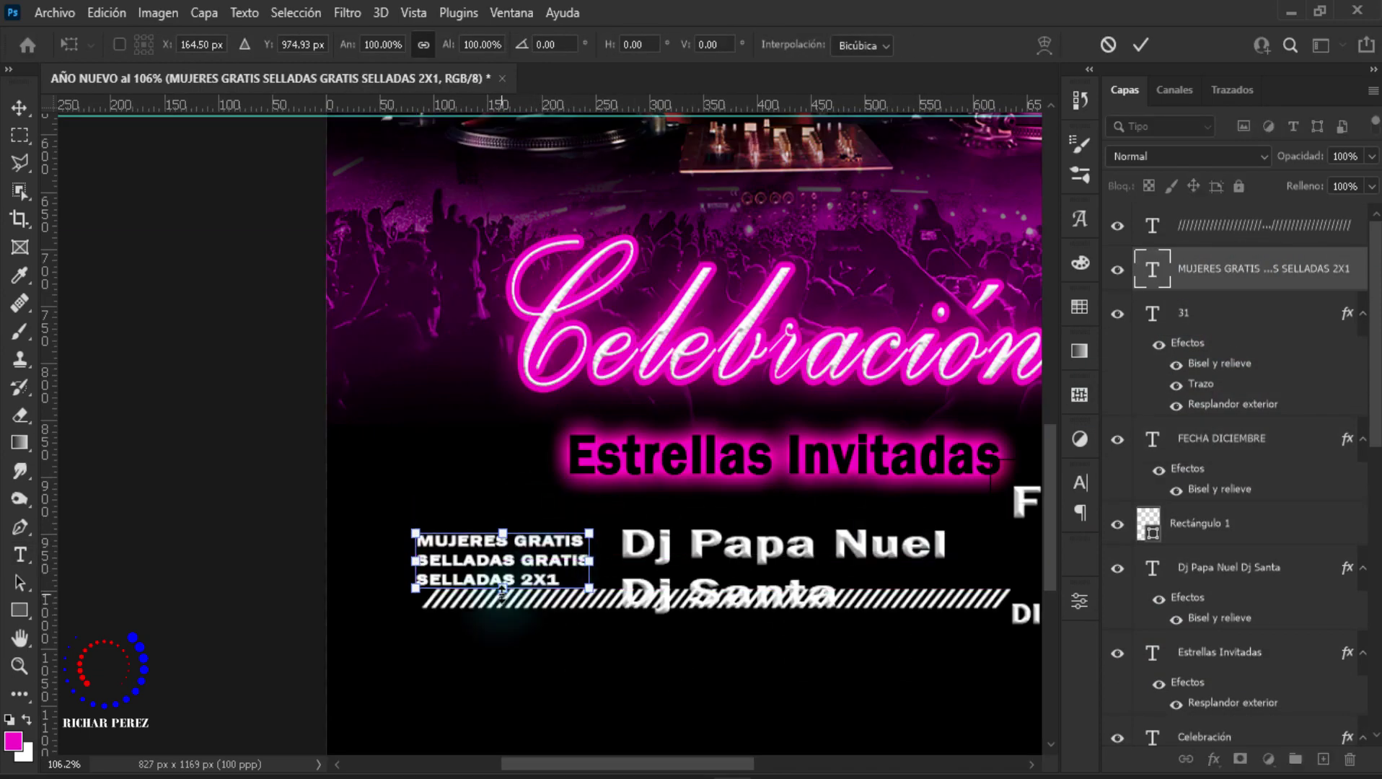
pyautogui.press('Escape')
# Step: Move the slash bar down below Dj Santa
pyautogui.click(1241, 225)
pyautogui.scroll(-3, 801, 635)
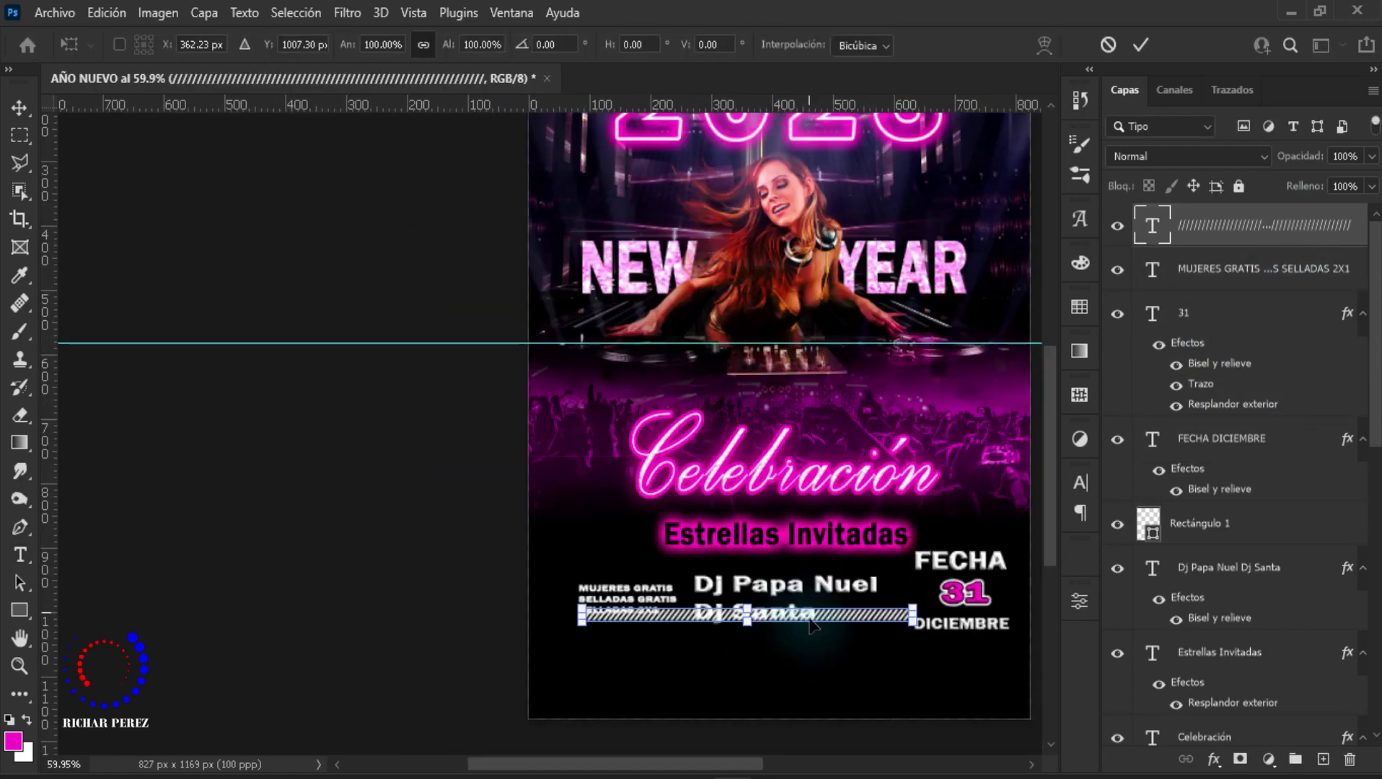
pyautogui.hotkey('ctrl', 't')
pyautogui.moveTo(816, 630); pyautogui.dragTo(825, 653)
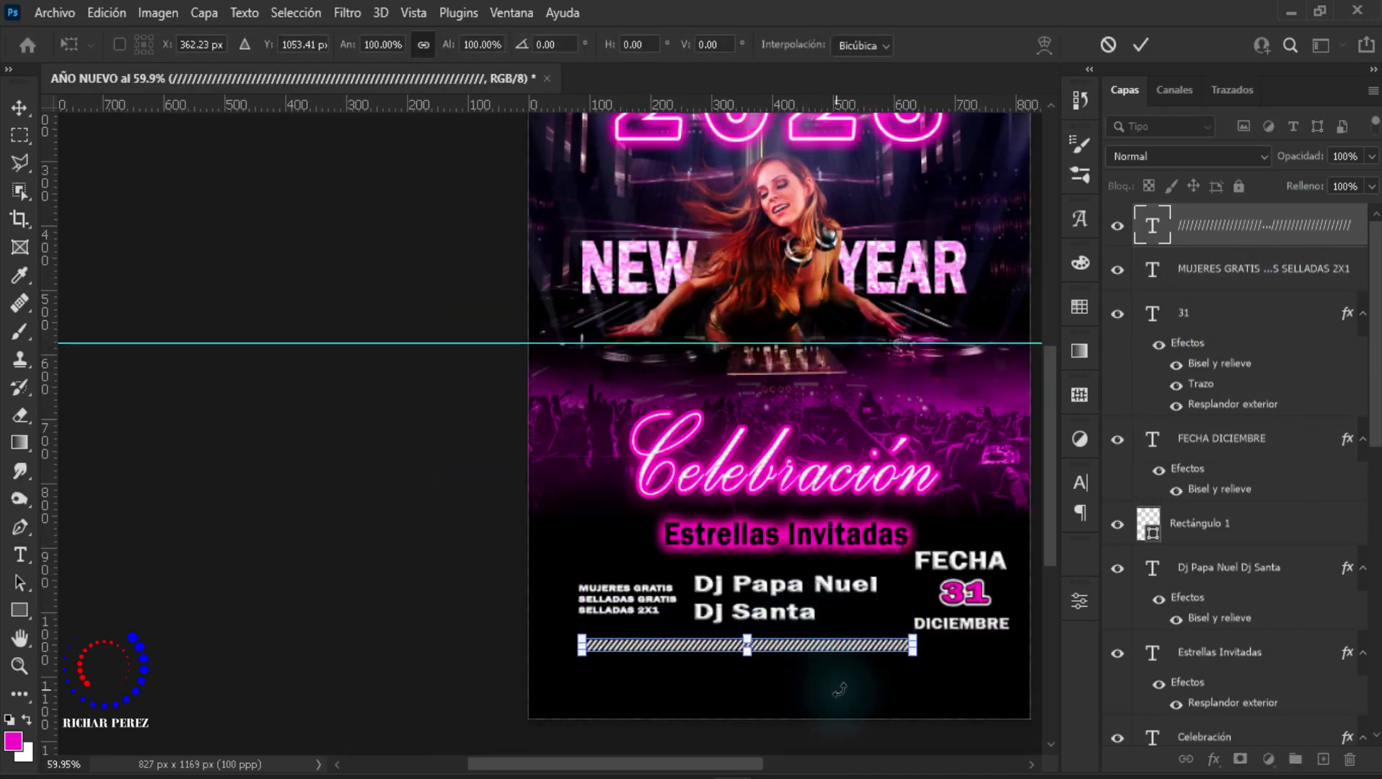
pyautogui.press('Return')
# Step: Shift the 31, FECHA DICIEMBRE and Rectángulo 1 date group down
pyautogui.click(1227, 313)
pyautogui.keyDown('ctrl'); pyautogui.click(1221, 438); pyautogui.keyUp('ctrl')
pyautogui.keyDown('ctrl'); pyautogui.click(1200, 523); pyautogui.keyUp('ctrl')
pyautogui.hotkey('ctrl', 't')
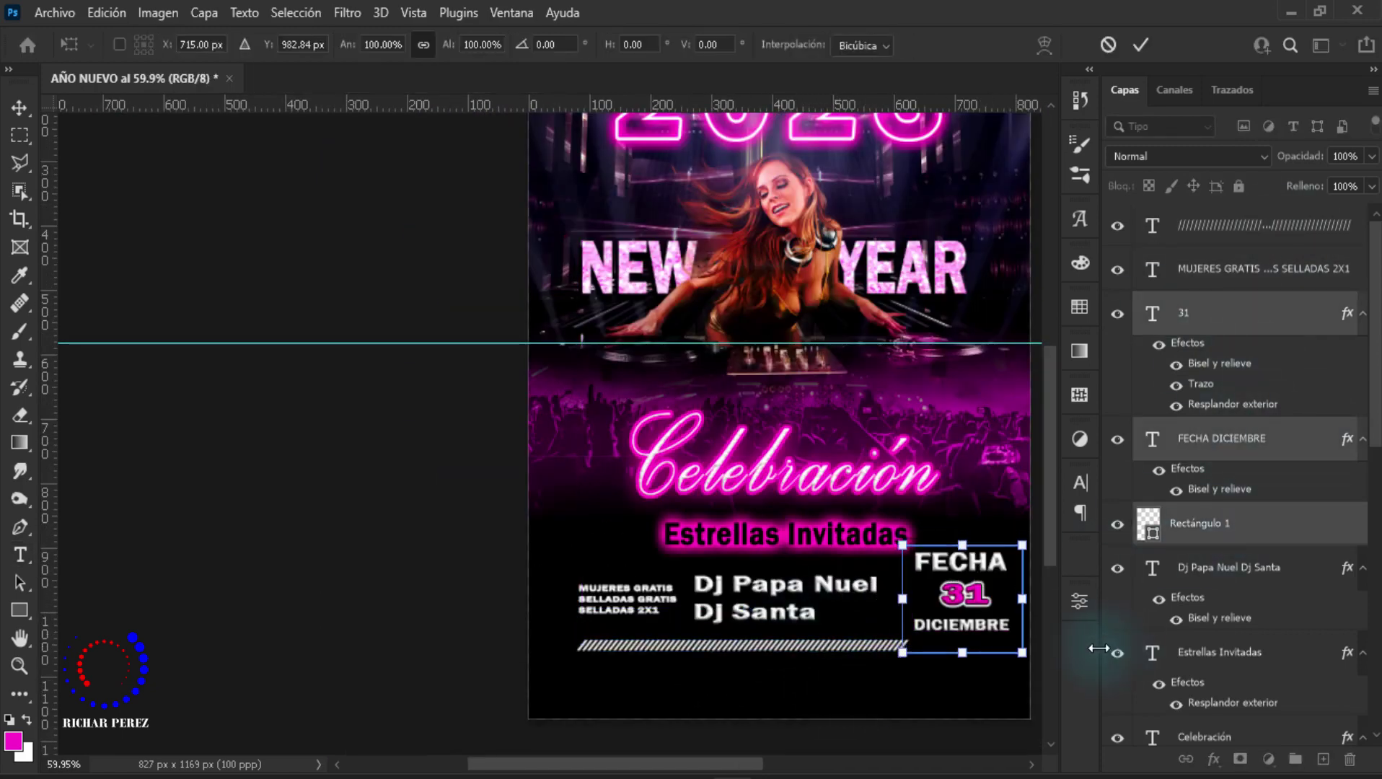
pyautogui.hotkey('shift', 'Down')
pyautogui.hotkey('shift', 'Down')
pyautogui.hotkey('shift', 'Down')
pyautogui.press('Return')
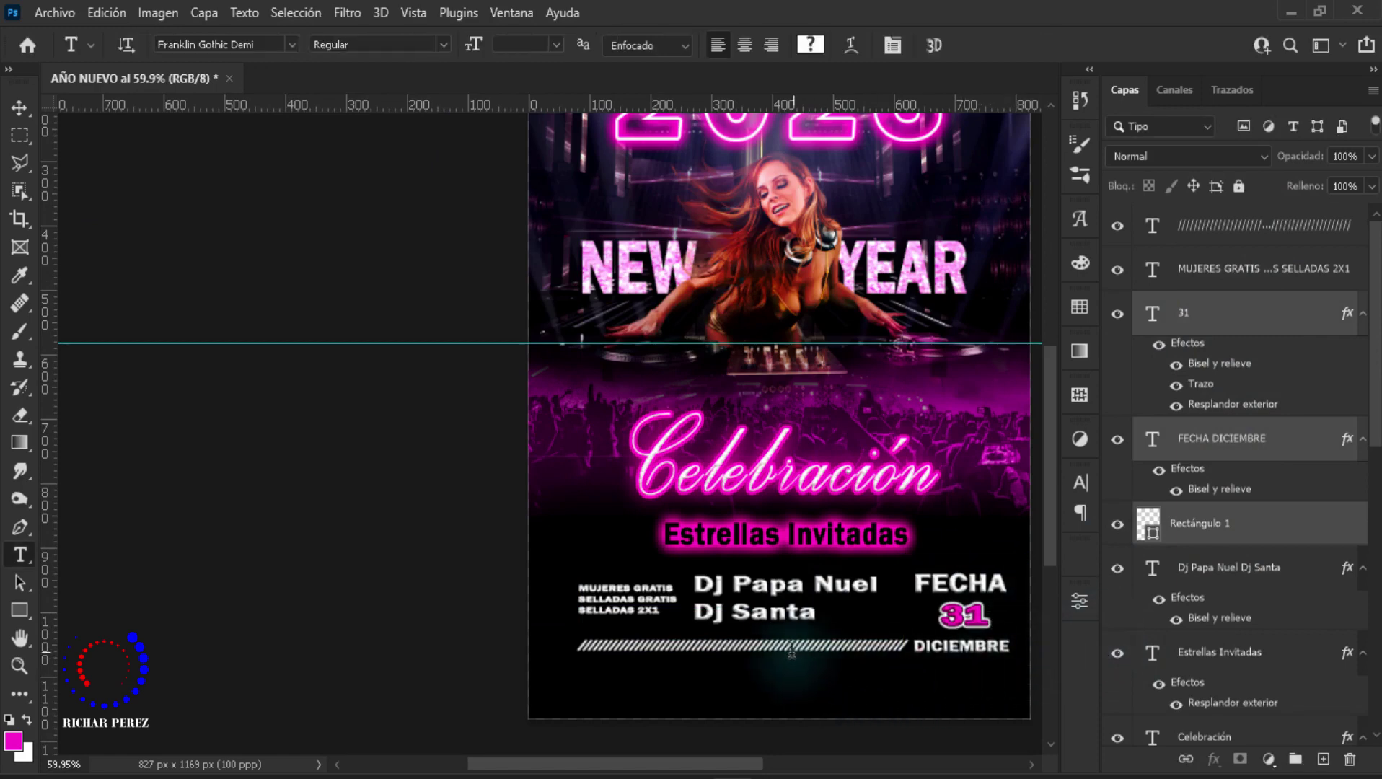
pyautogui.scroll(-1, 792, 650)
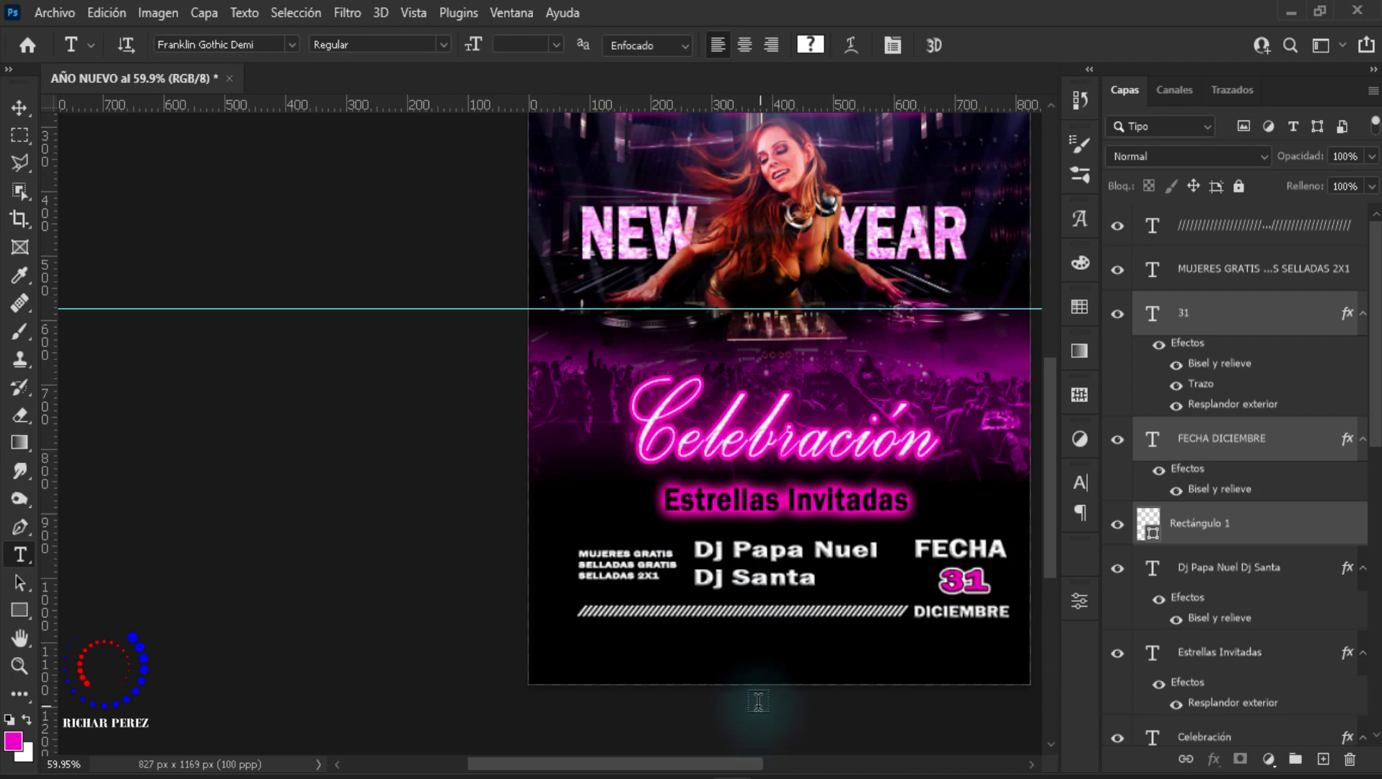
pyautogui.click(1268, 230)
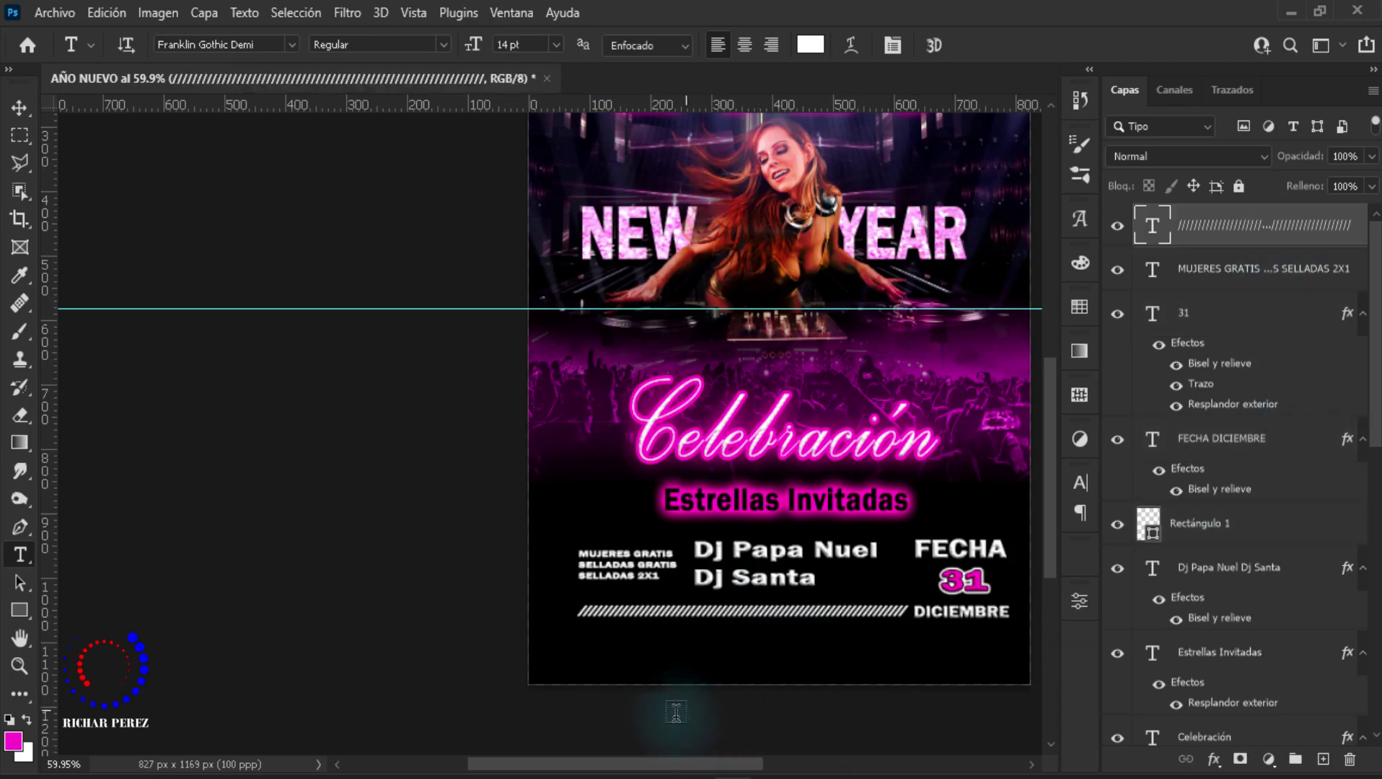
# Step: Start a new 25 pt text line near the bottom of the flyer
pyautogui.click(612, 662)
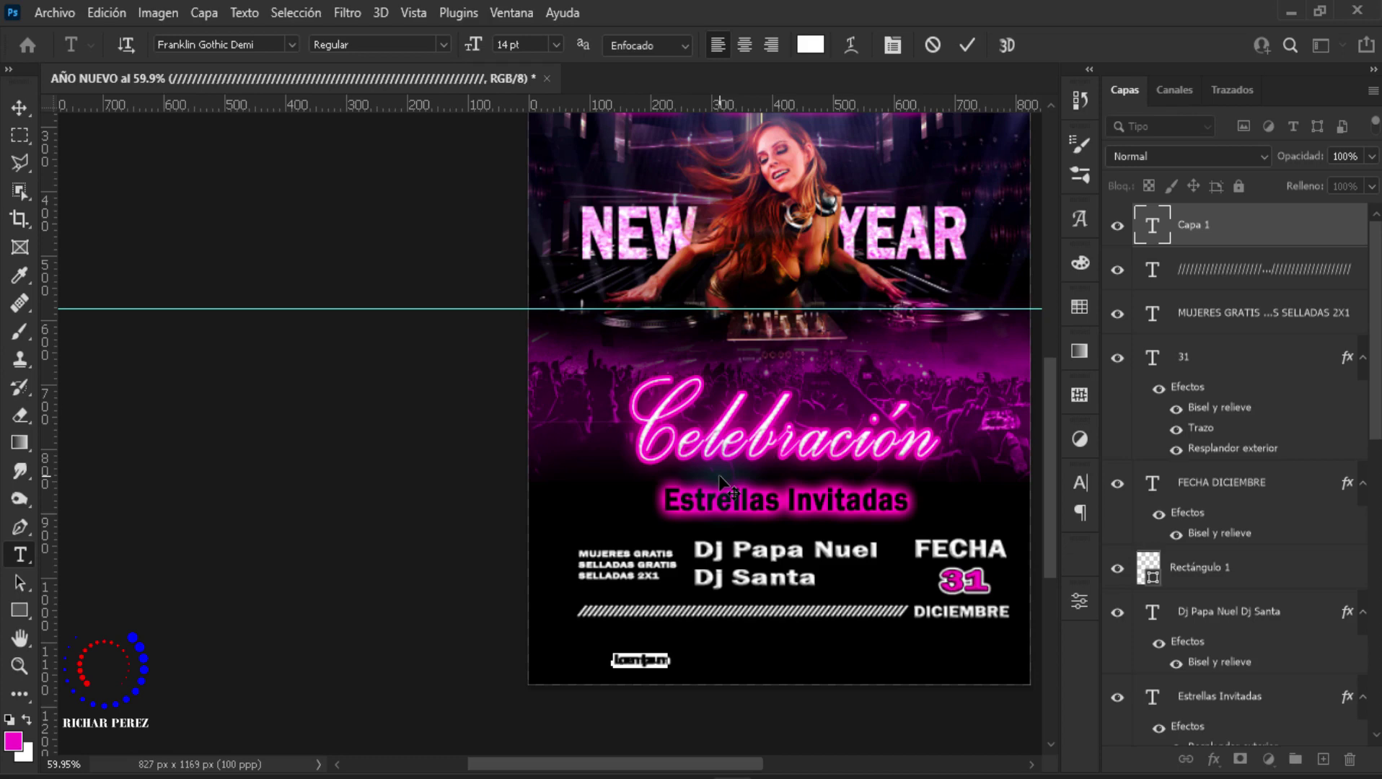
pyautogui.press('BackSpace')
pyautogui.click(557, 45)
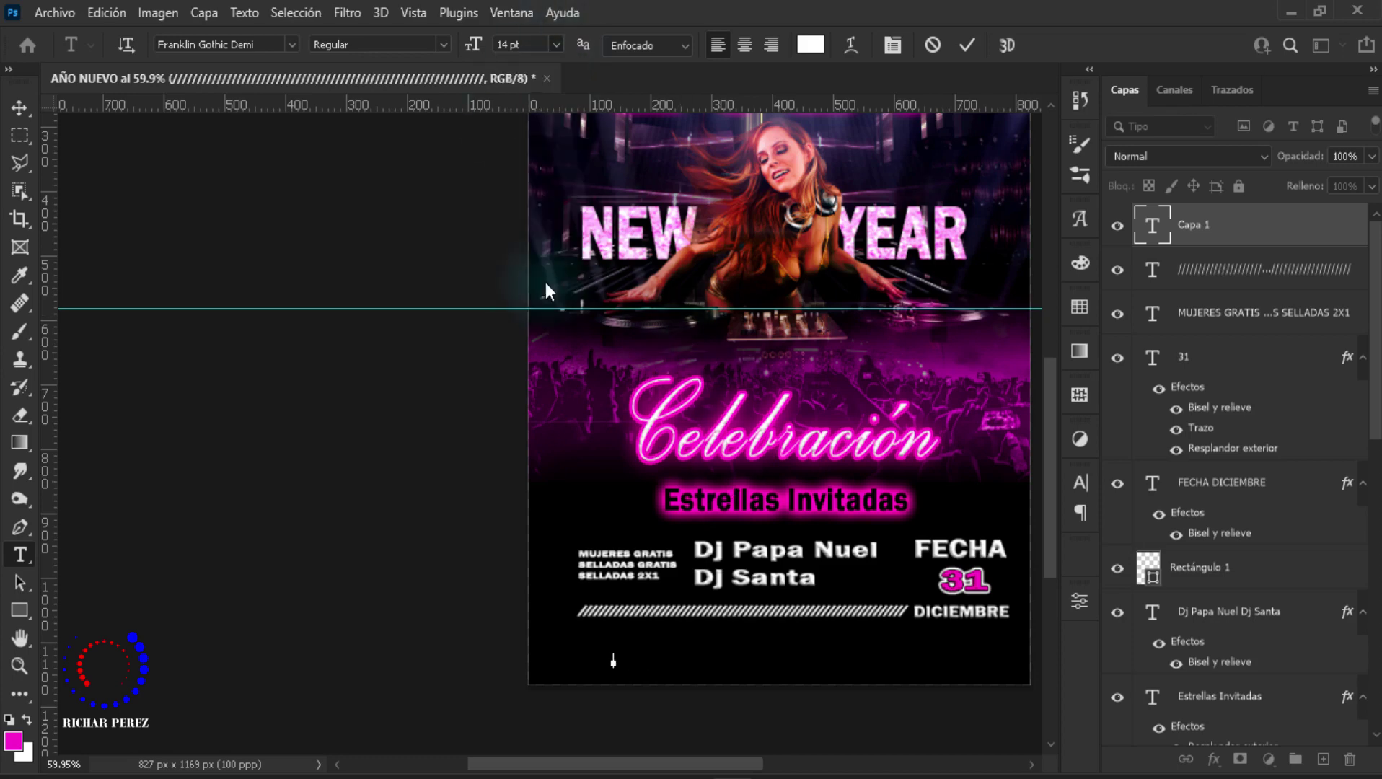
pyautogui.write('48')
pyautogui.scroll(1, 675, 611)
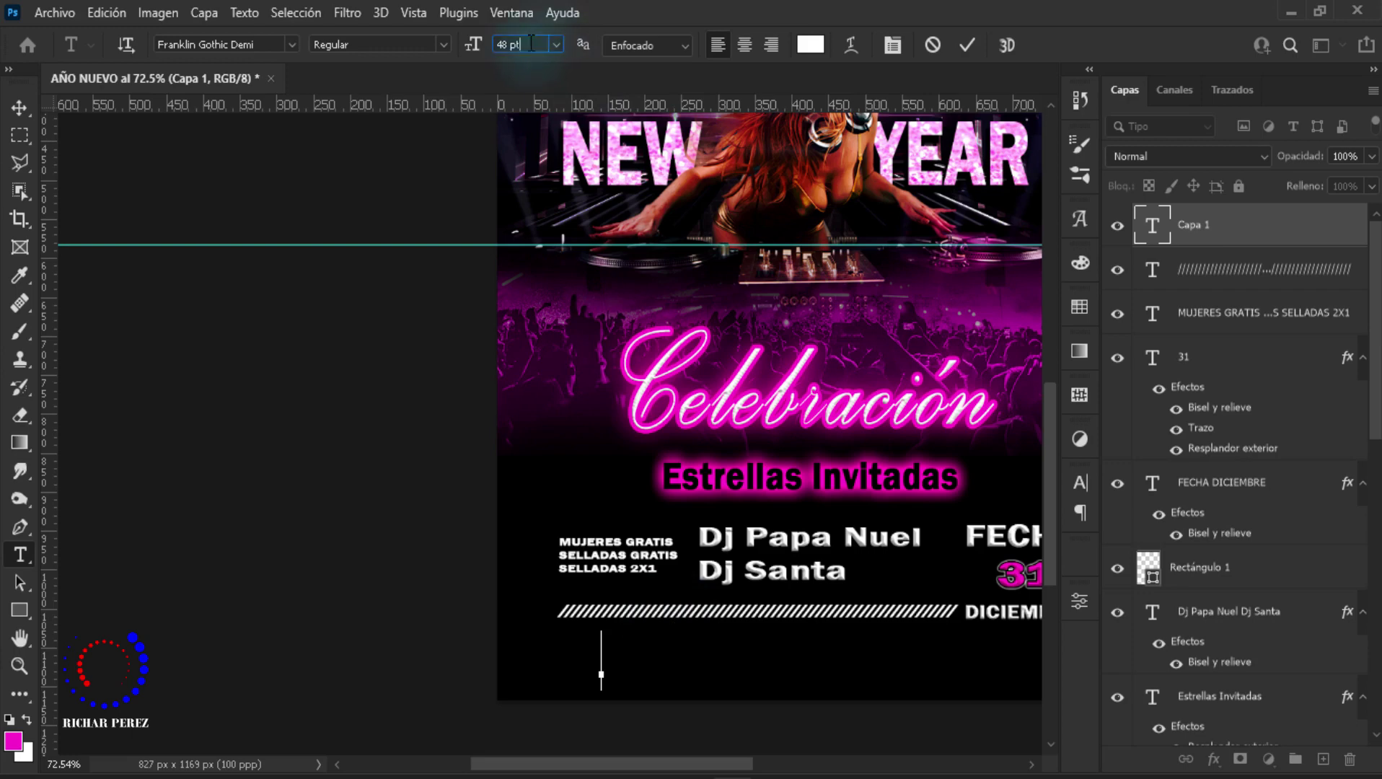
pyautogui.doubleClick(532, 43)
pyautogui.write('25')
pyautogui.press('Return')
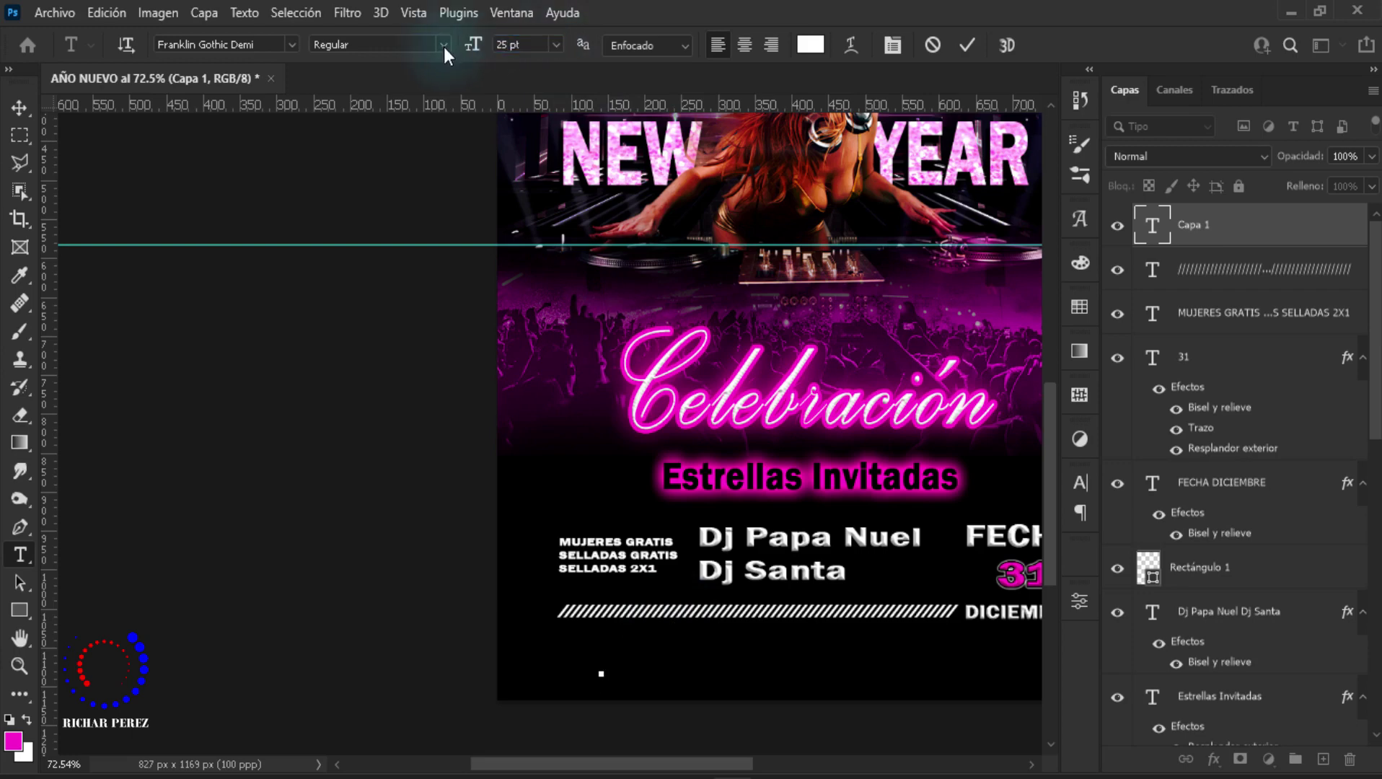
pyautogui.write('dr')
# Step: Type the address line DIRECCION CALLE NUEVE, fixing typos along the way
pyautogui.click(889, 43)
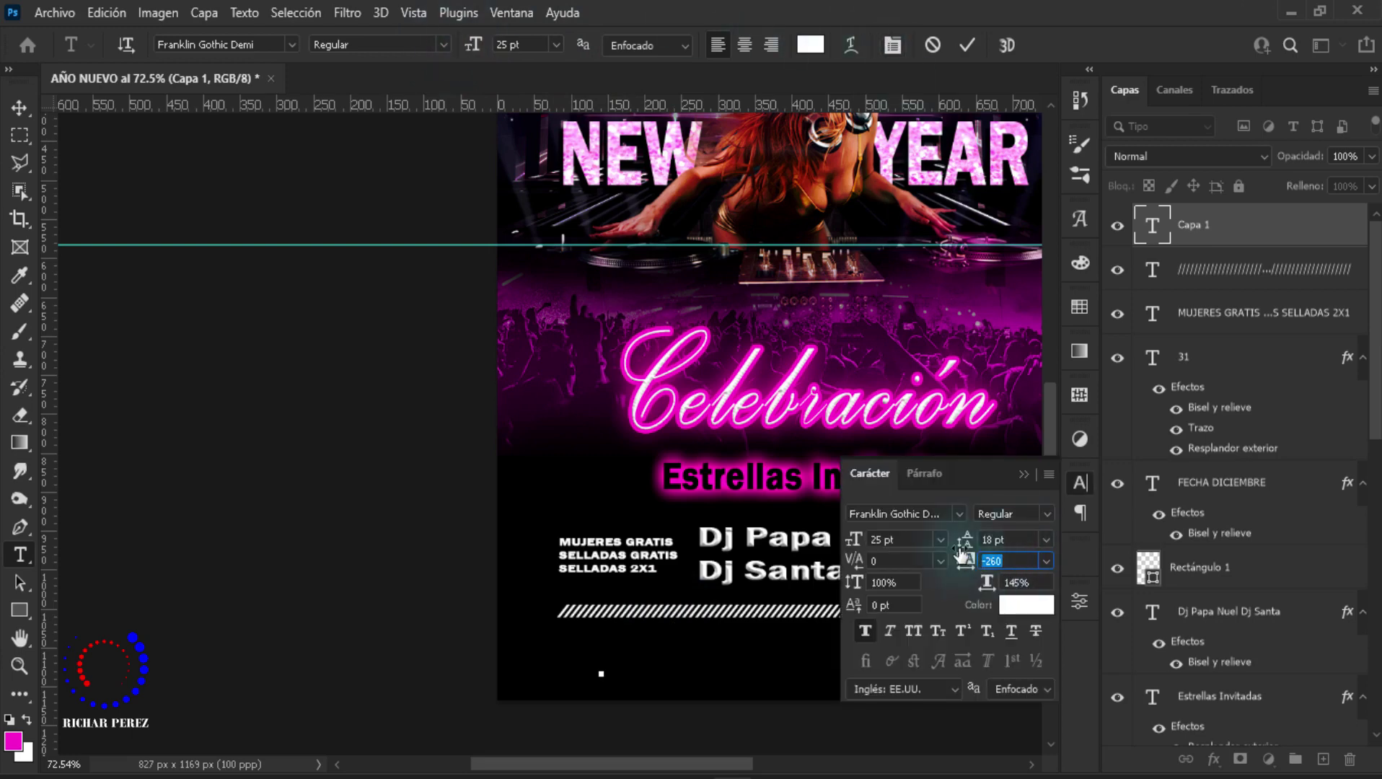
pyautogui.write('0')
pyautogui.click(1022, 473)
pyautogui.write('DIR')
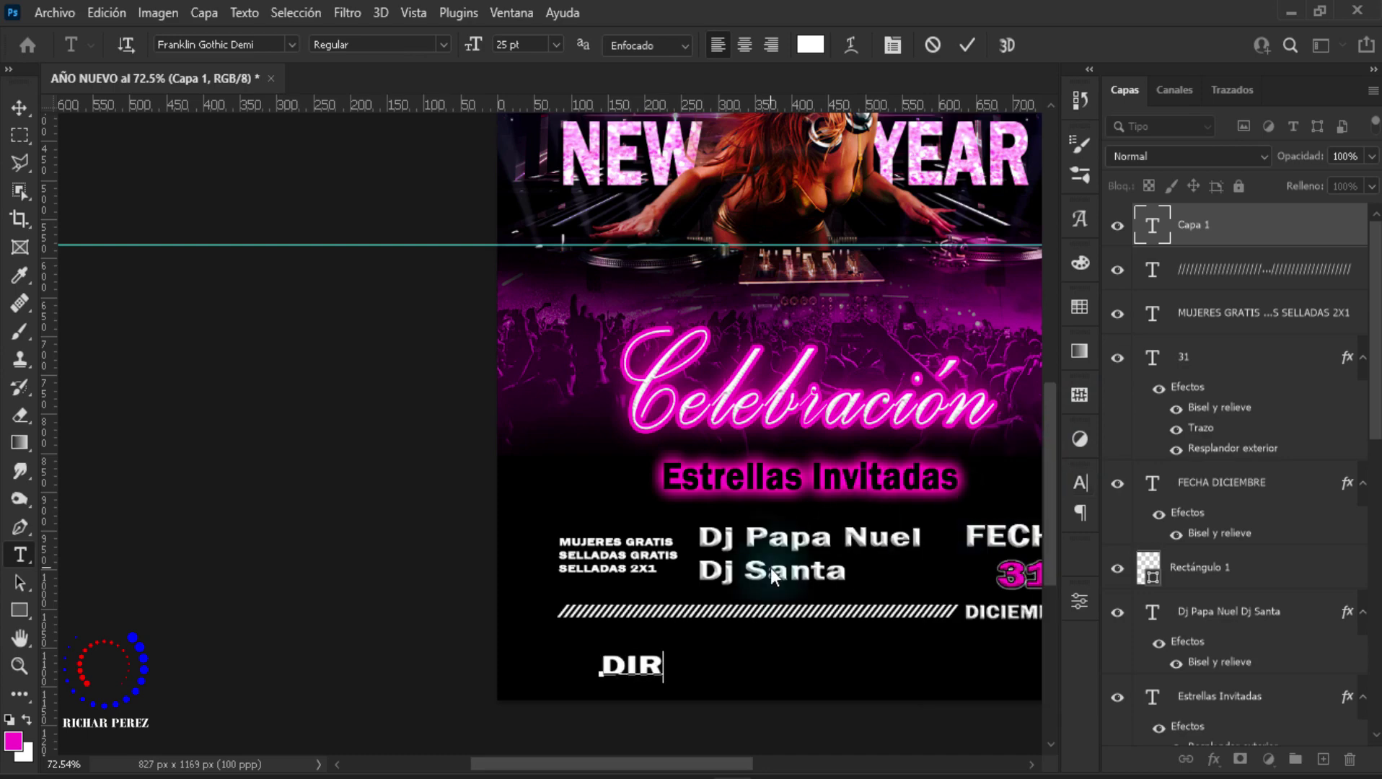
pyautogui.write('ECCIP')
pyautogui.press('BackSpace')
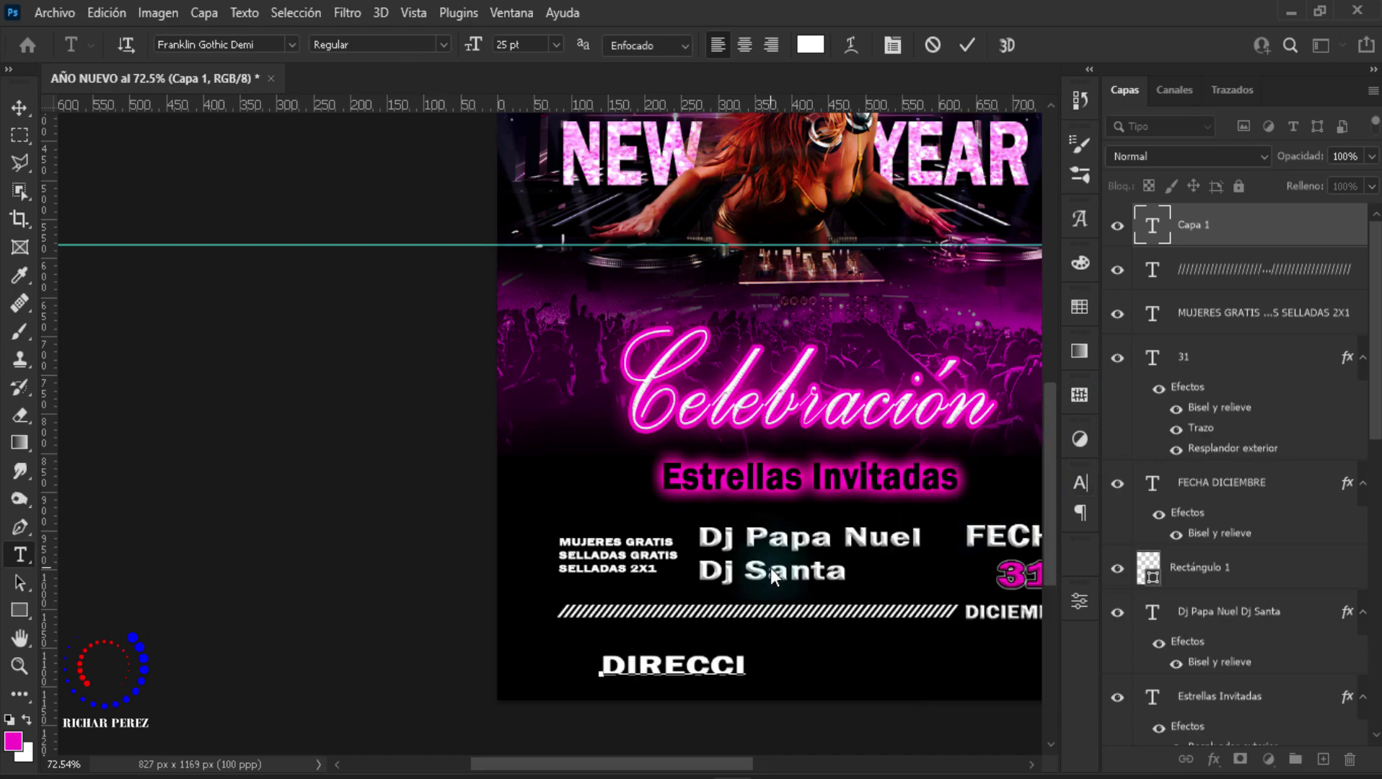
pyautogui.write('ON')
pyautogui.write(' CVAL')
pyautogui.press('BackSpace')
pyautogui.press('BackSpace')
pyautogui.press('BackSpace')
pyautogui.press('BackSpace')
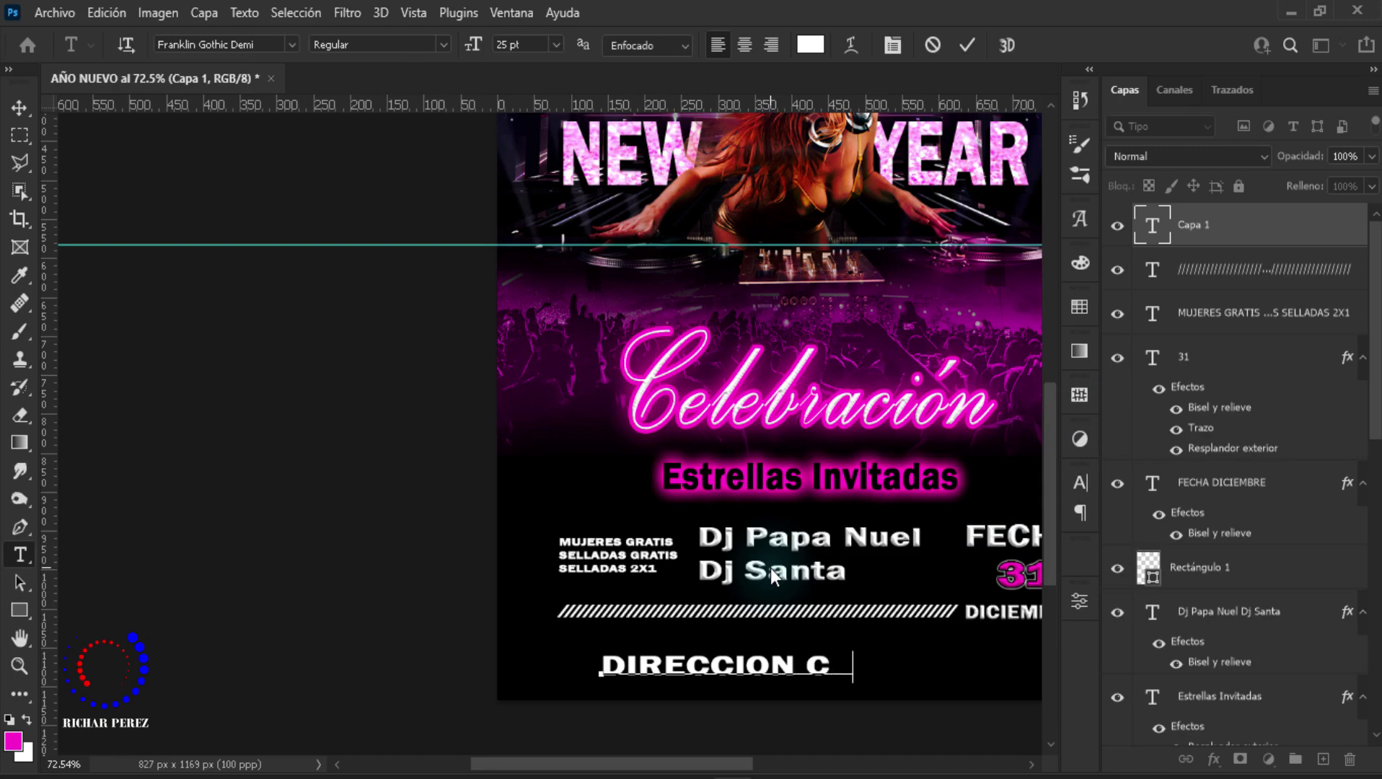
pyautogui.write('ALLR')
pyautogui.press('Left')
pyautogui.press('Delete')
pyautogui.write('E NUE')
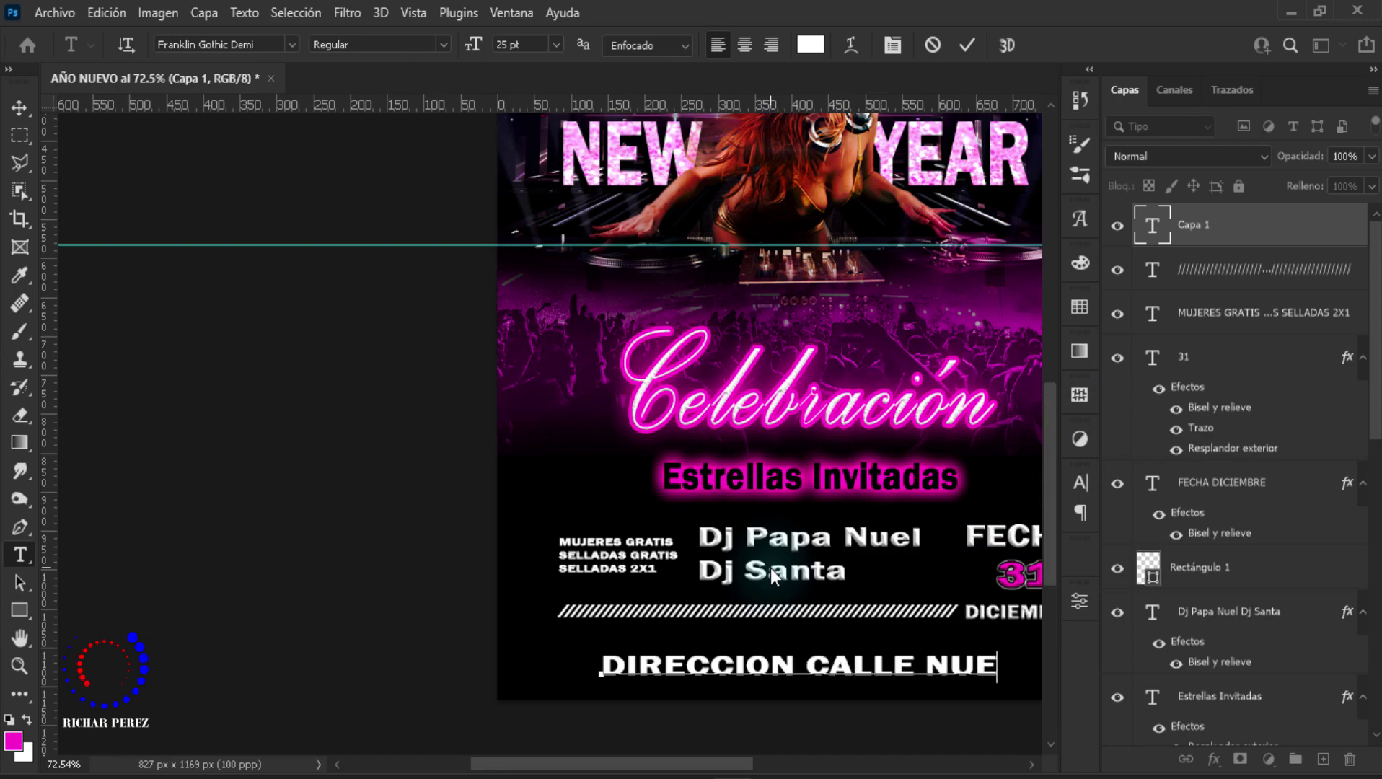
pyautogui.write('VE')
# Step: Commit the address text and scale it down to 66.3%
pyautogui.click(20, 107)
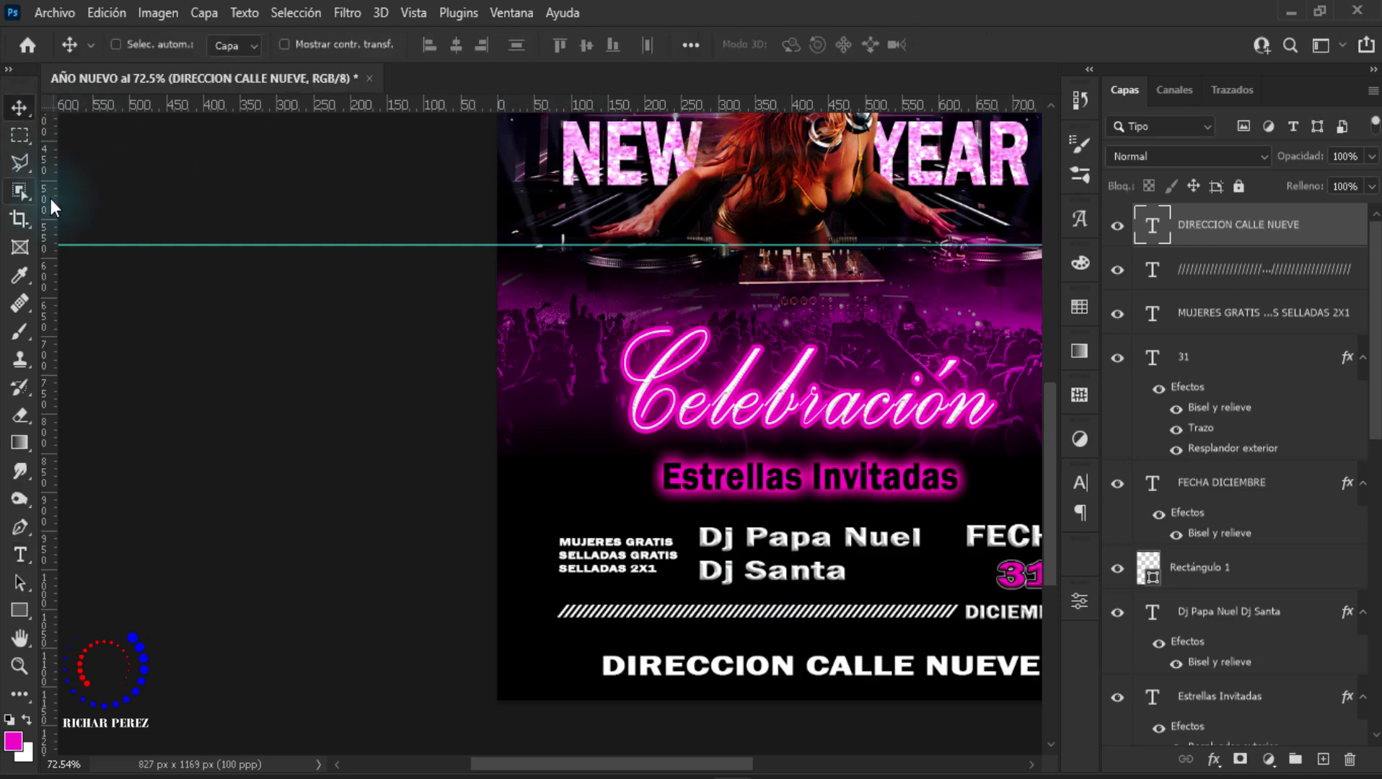
pyautogui.hotkey('ctrl', 't')
pyautogui.scroll(-2, 848, 676)
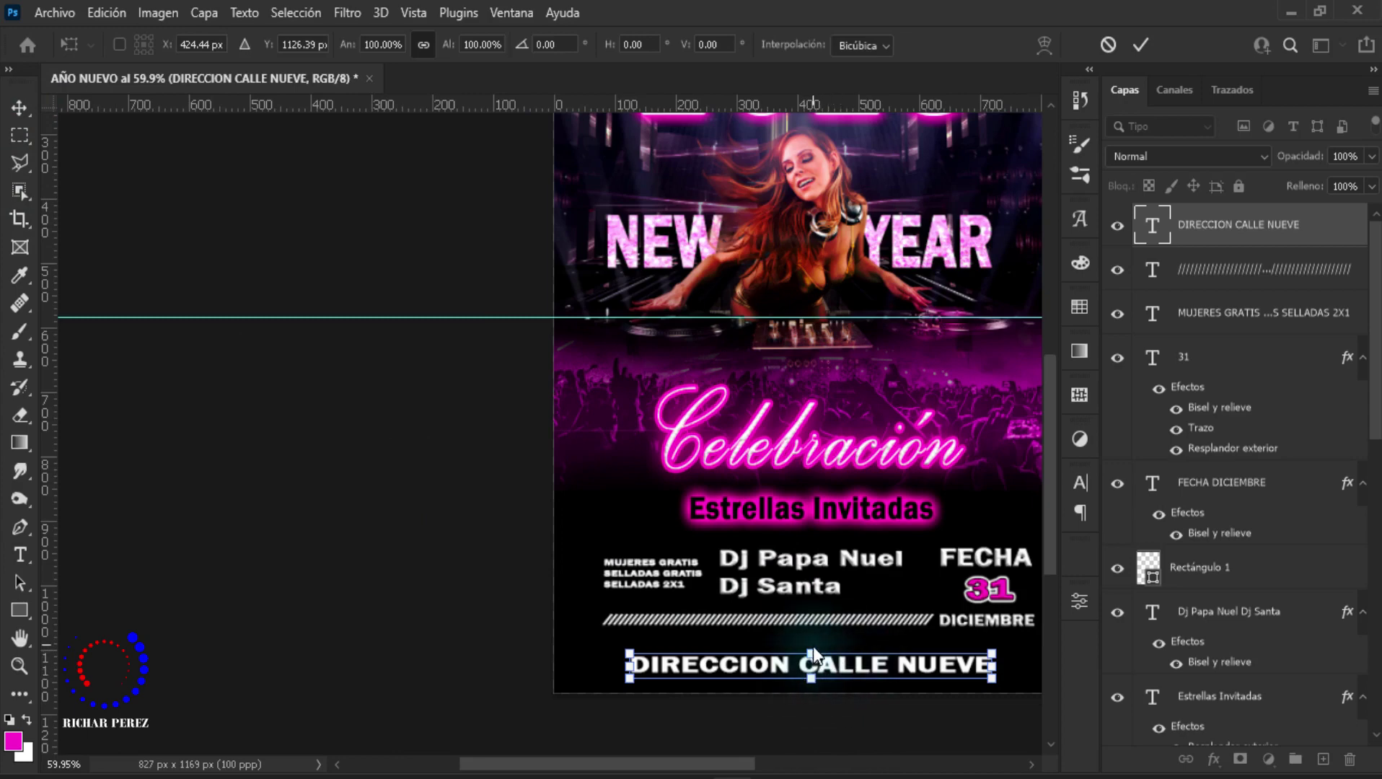
pyautogui.moveTo(814, 675); pyautogui.dragTo(812, 670)
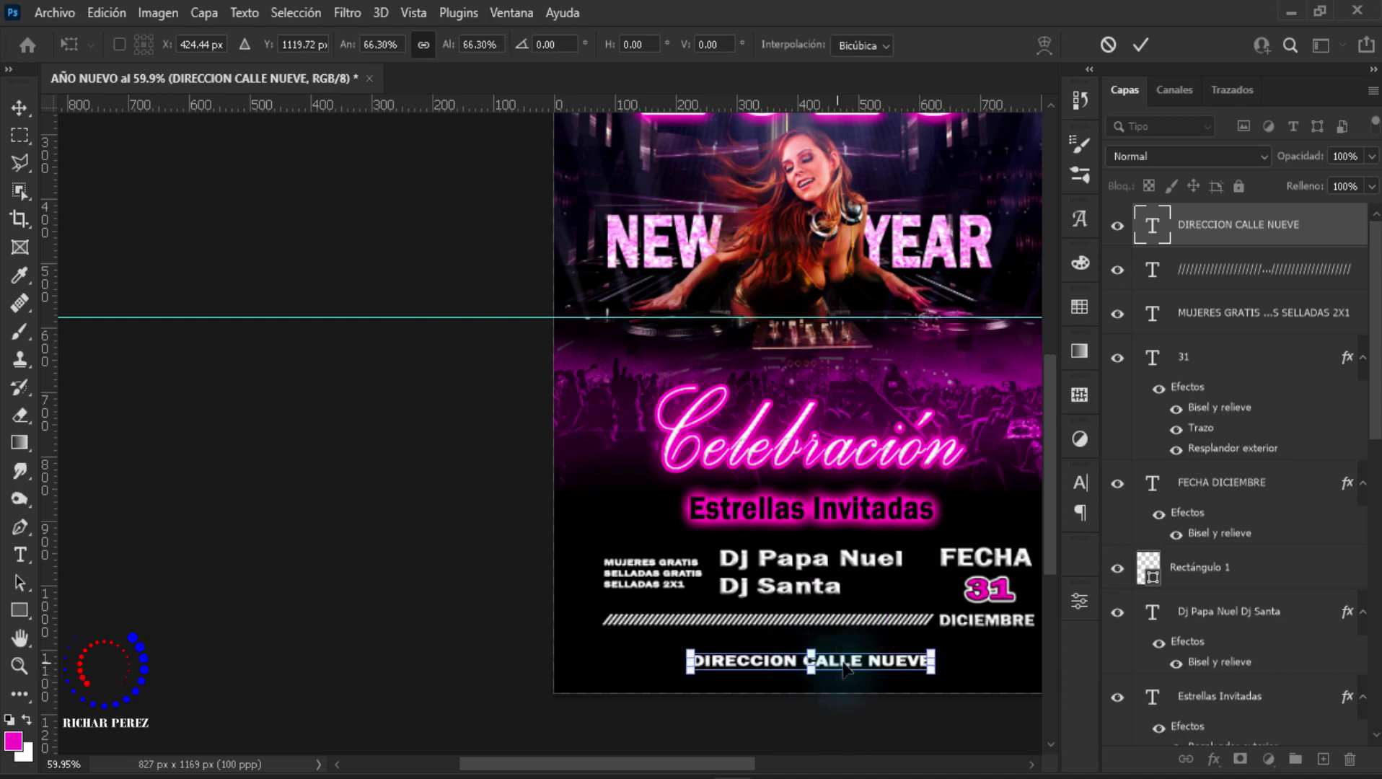
pyautogui.hotkey('alt', 'space')
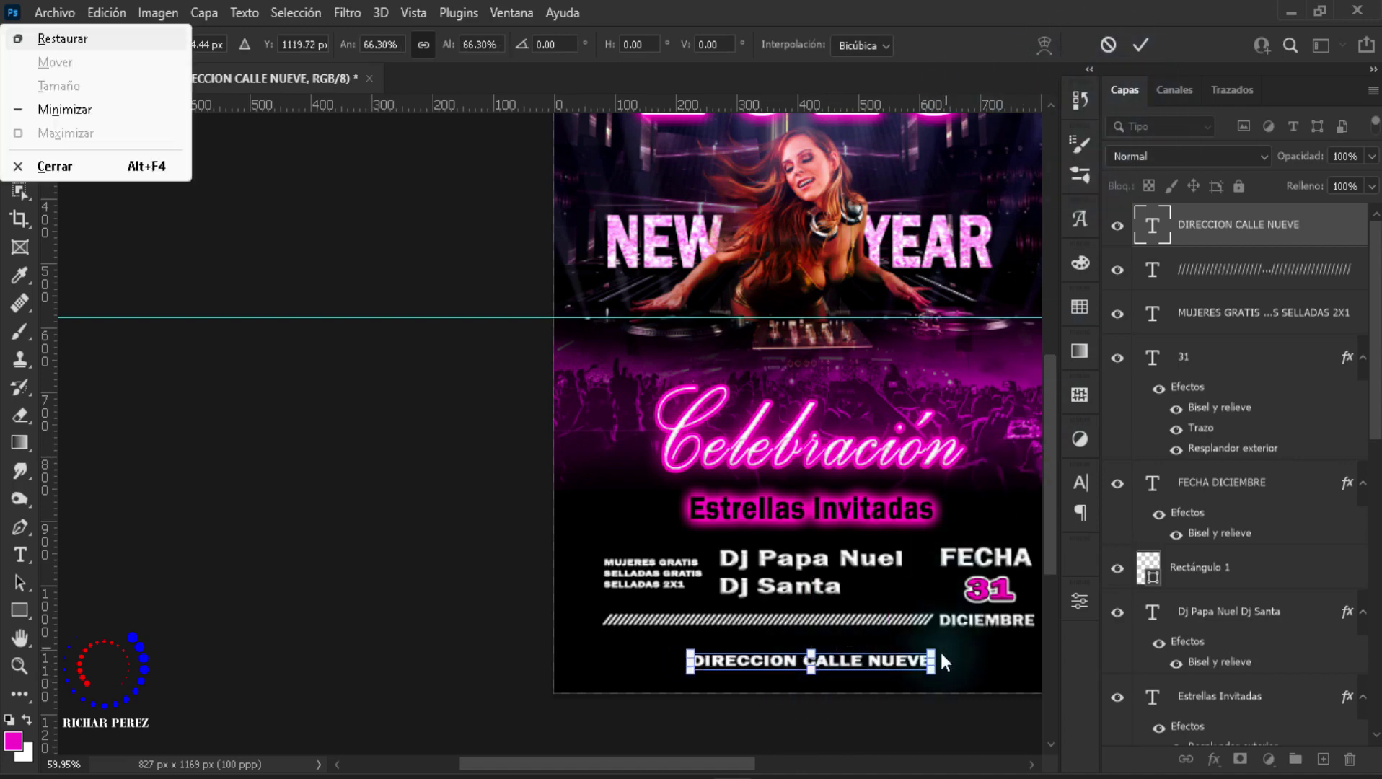
pyautogui.press('Escape')
pyautogui.press('Return')
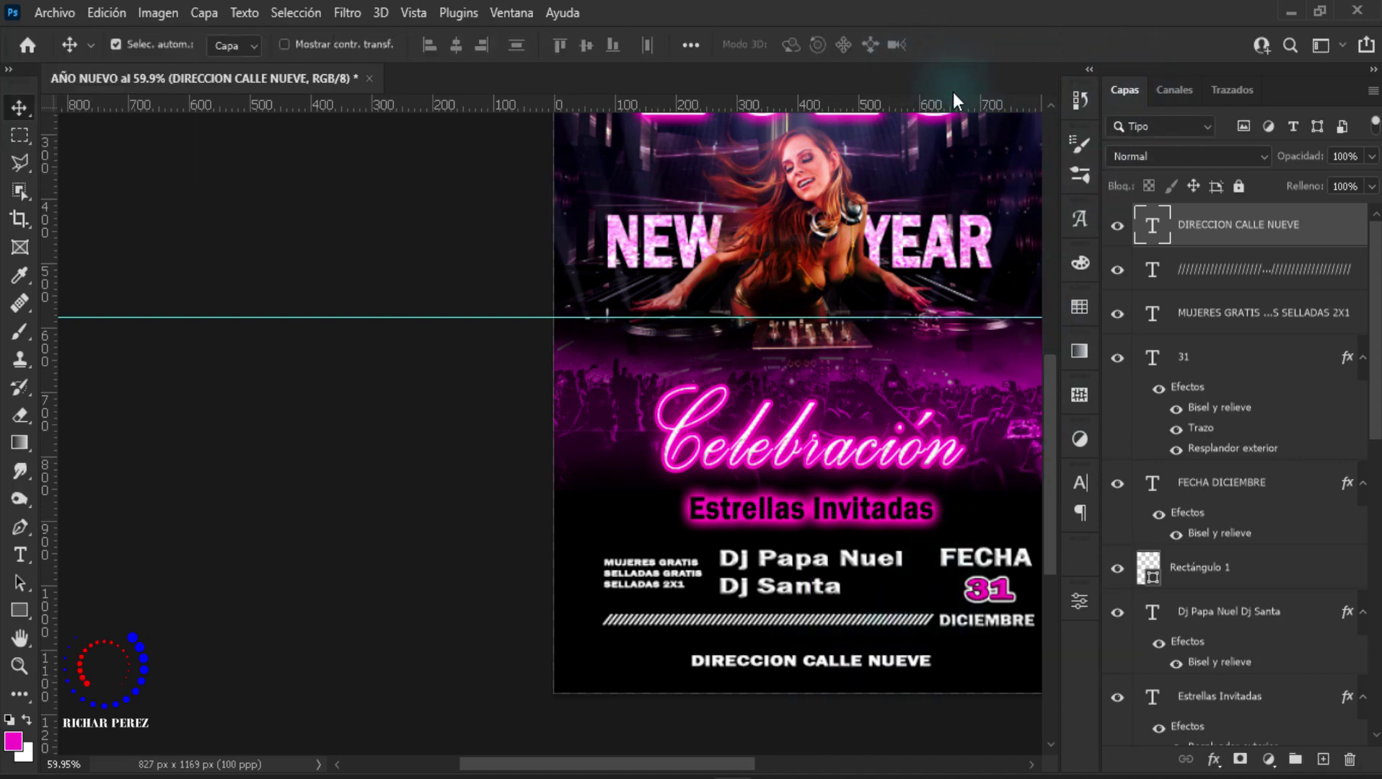
# Step: Turn off faux bold, set tracking to 240 and centre the address at the flyer's bottom
pyautogui.press('t')
pyautogui.click(891, 45)
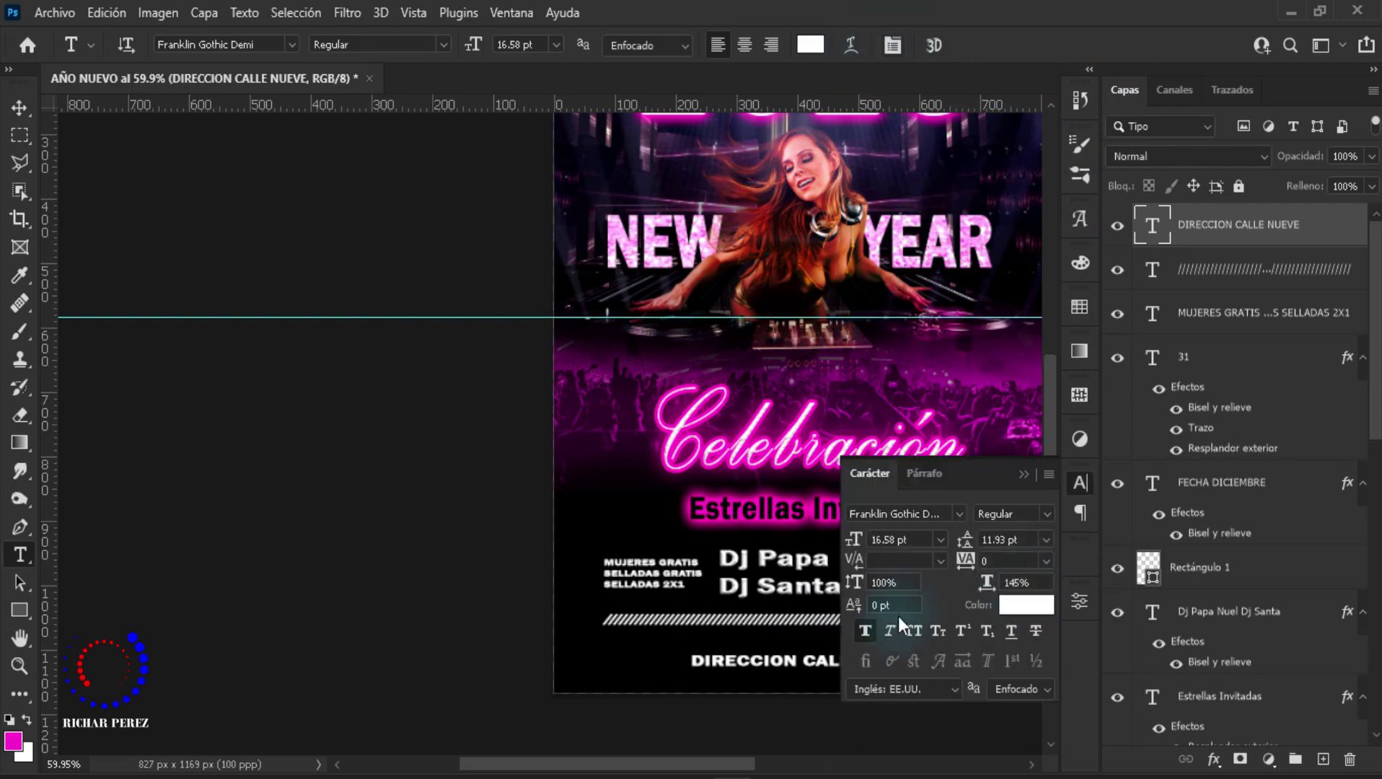
pyautogui.click(860, 631)
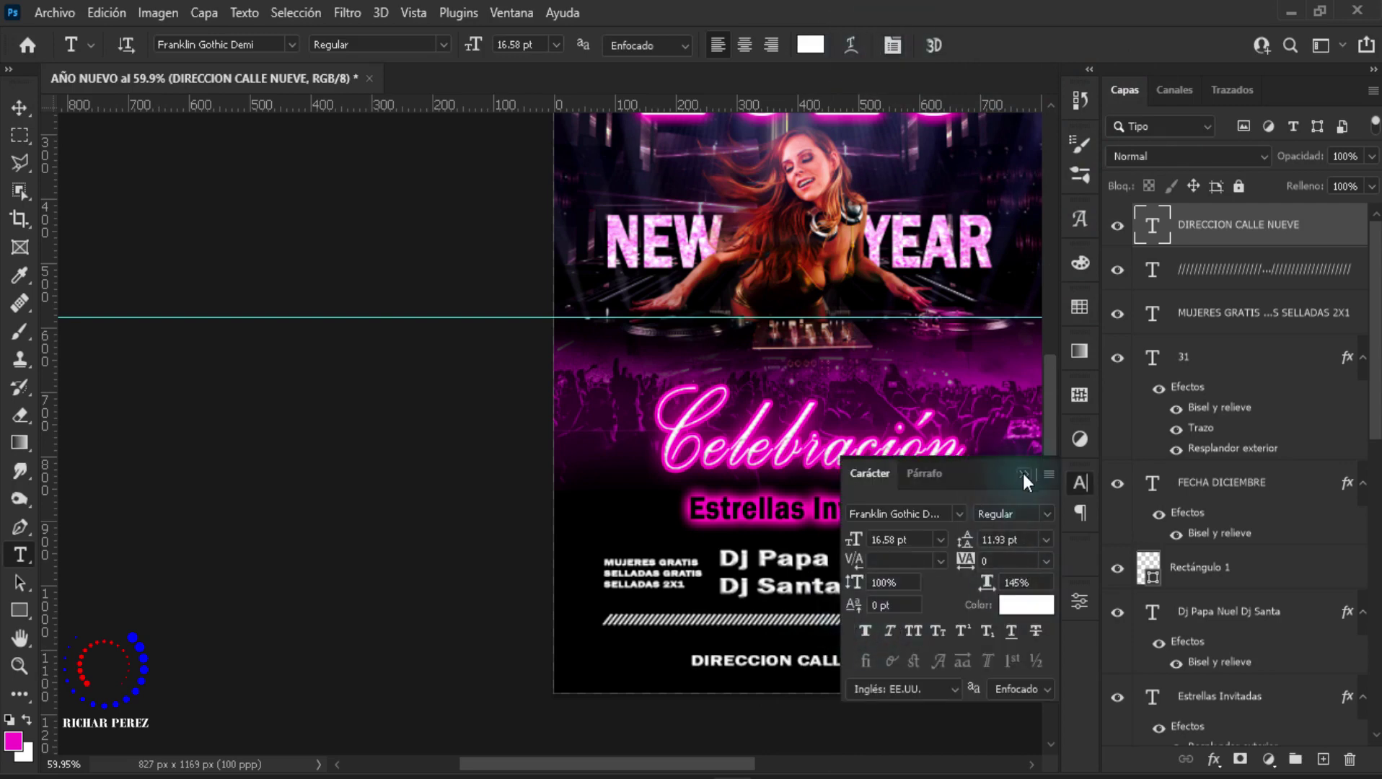
pyautogui.scroll(-2, 794, 361)
pyautogui.hotkey('ctrl', '0')
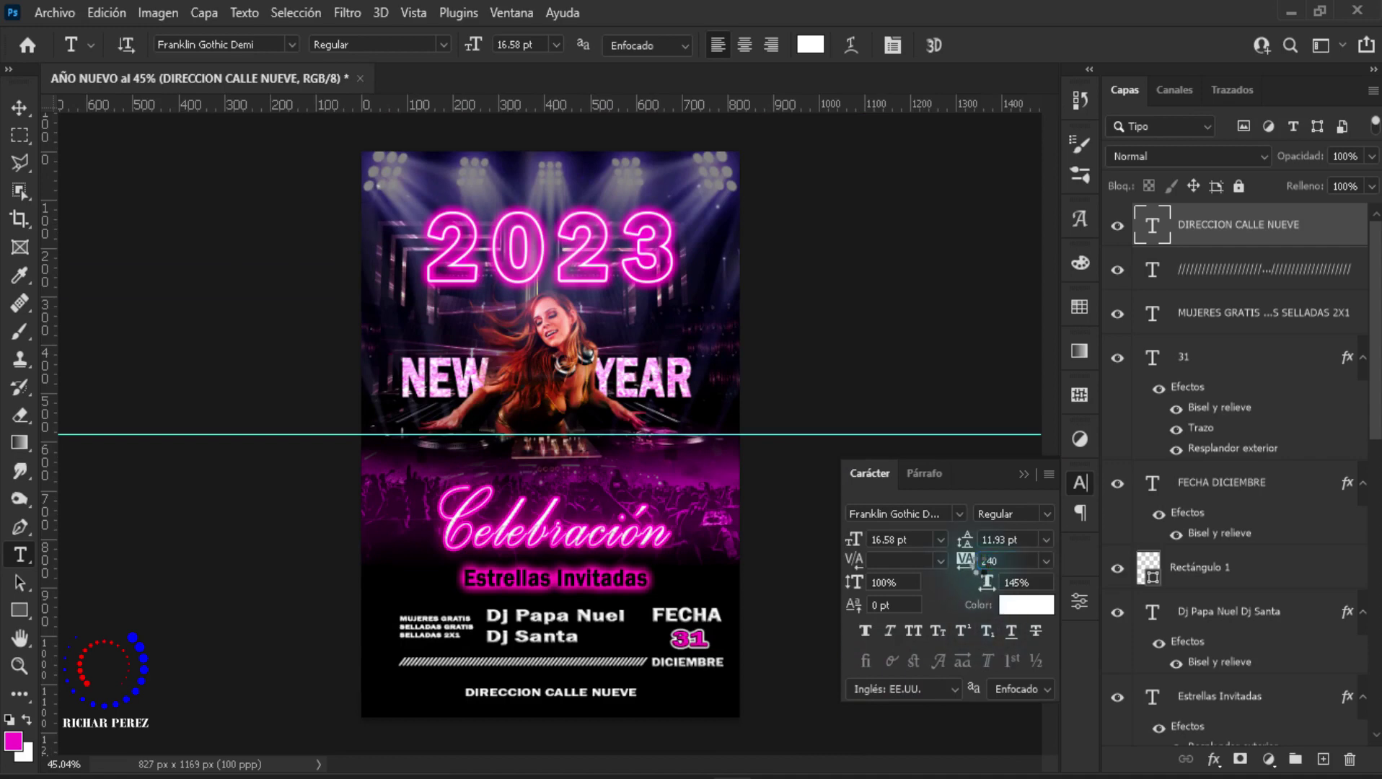
pyautogui.moveTo(978, 570); pyautogui.dragTo(989, 552)
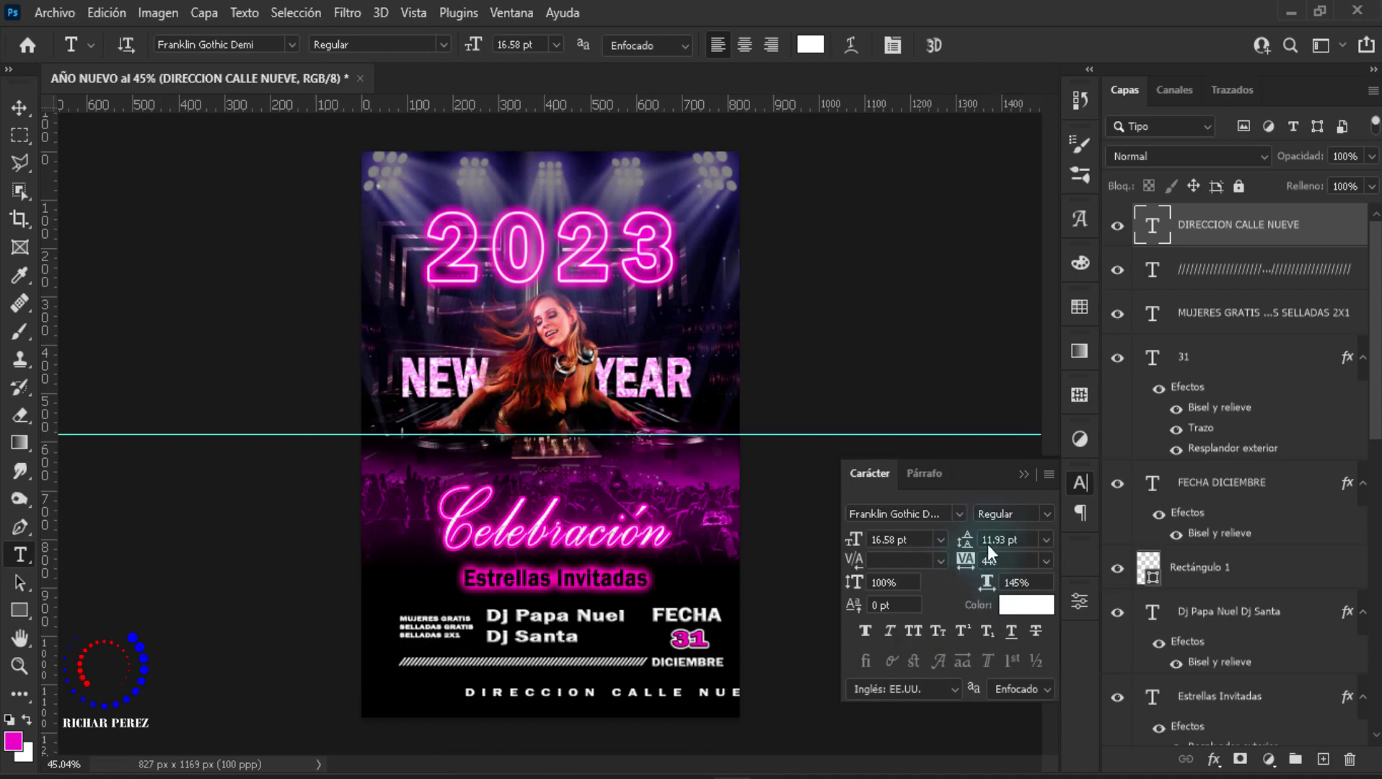
pyautogui.click(1024, 474)
pyautogui.hotkey('ctrl', 't')
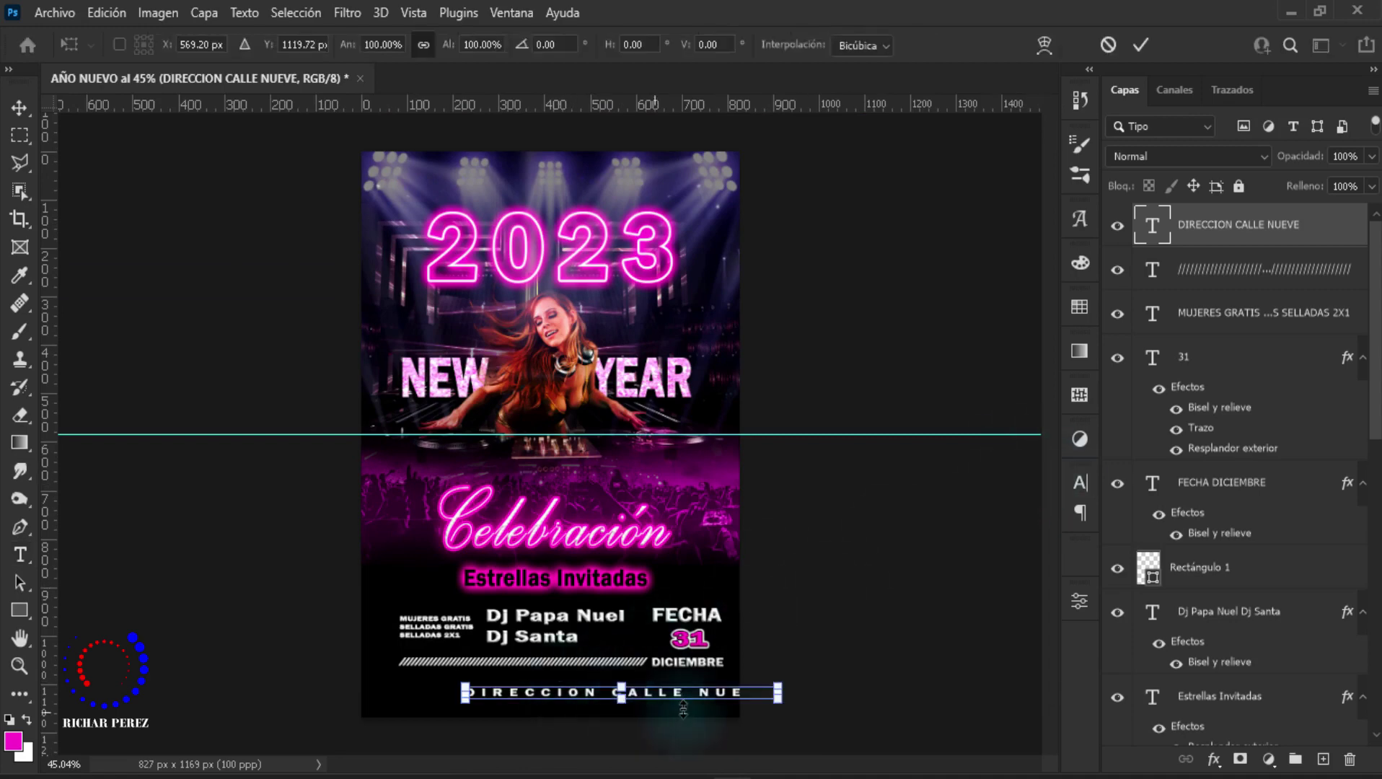
pyautogui.moveTo(675, 694); pyautogui.dragTo(608, 700)
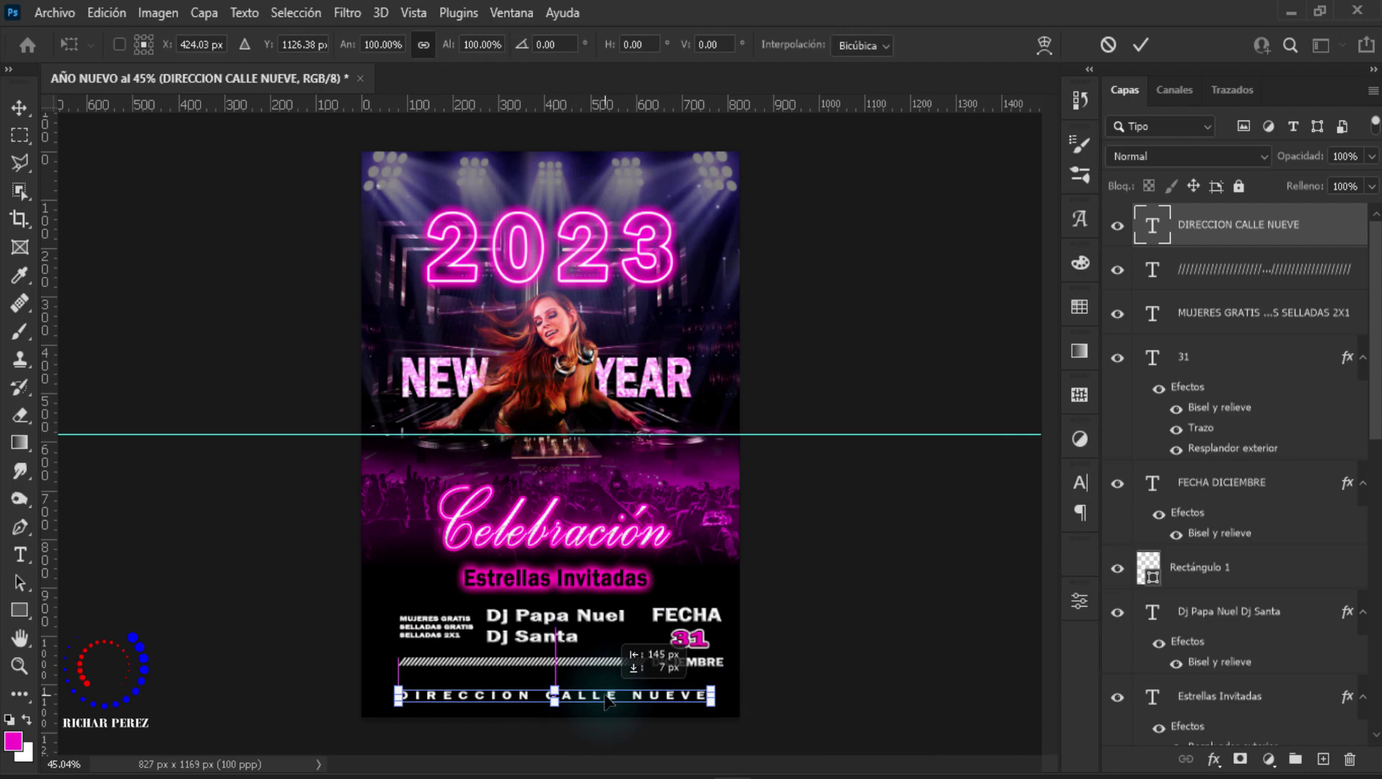
pyautogui.press('Return')
# Step: Turn off Faux Bold on the MUJERES GRATIS text layer
pyautogui.scroll(3, 485, 635)
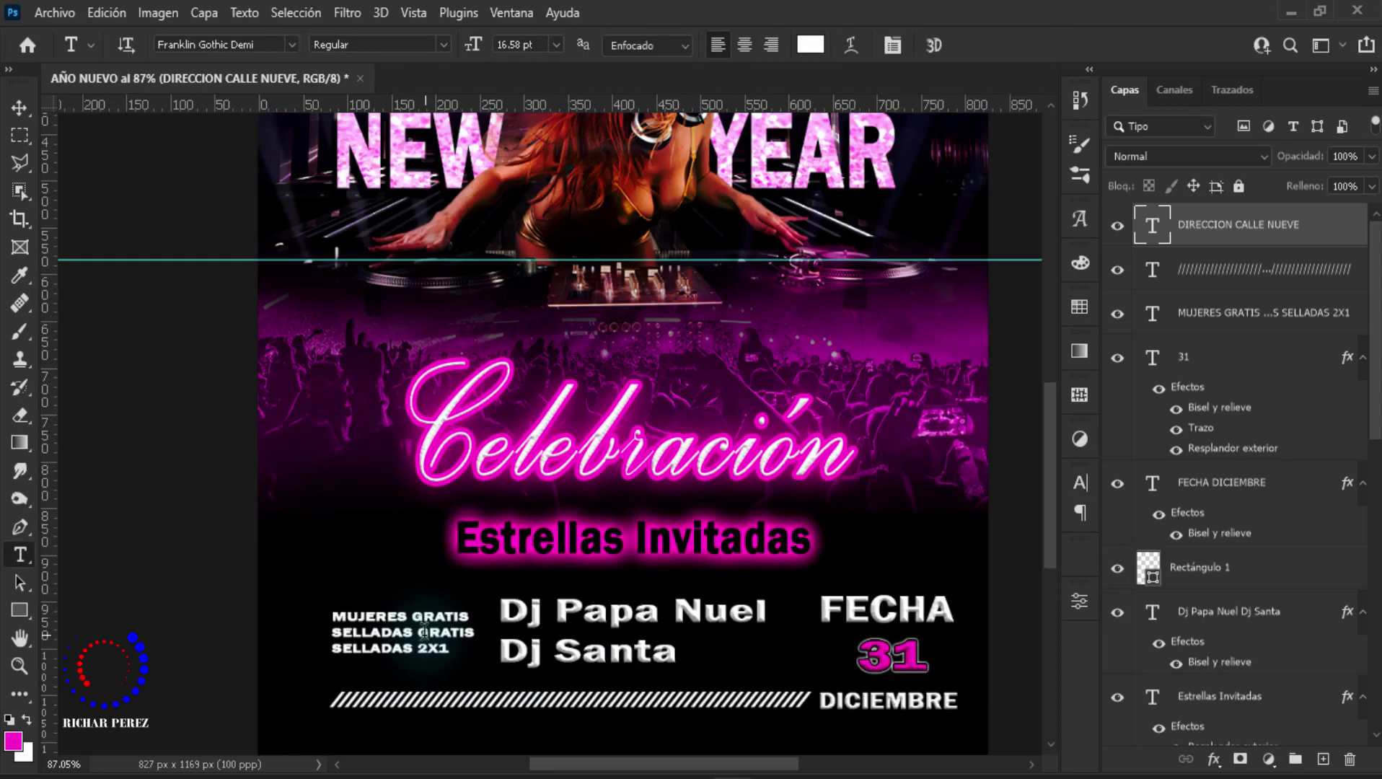
pyautogui.scroll(-2, 392, 599)
pyautogui.scroll(1, 392, 599)
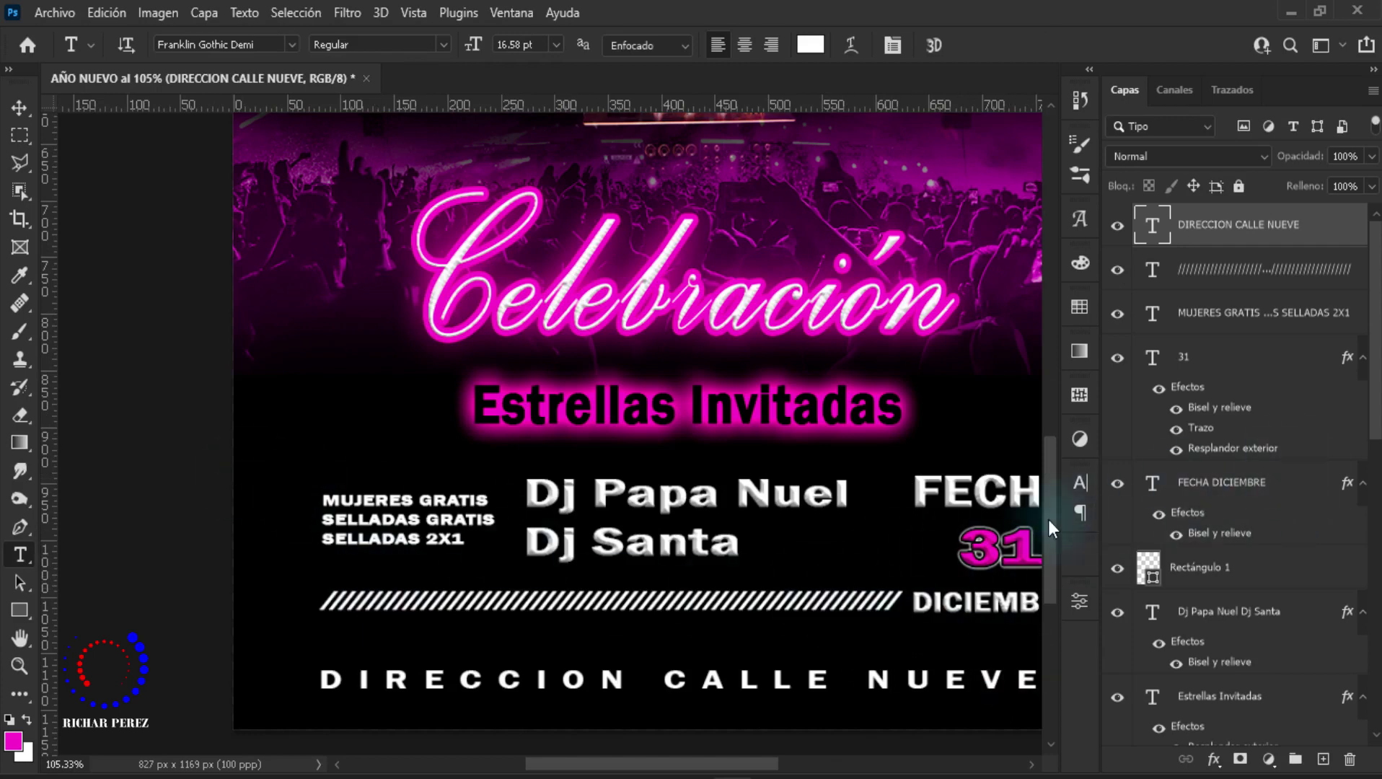
pyautogui.click(1244, 318)
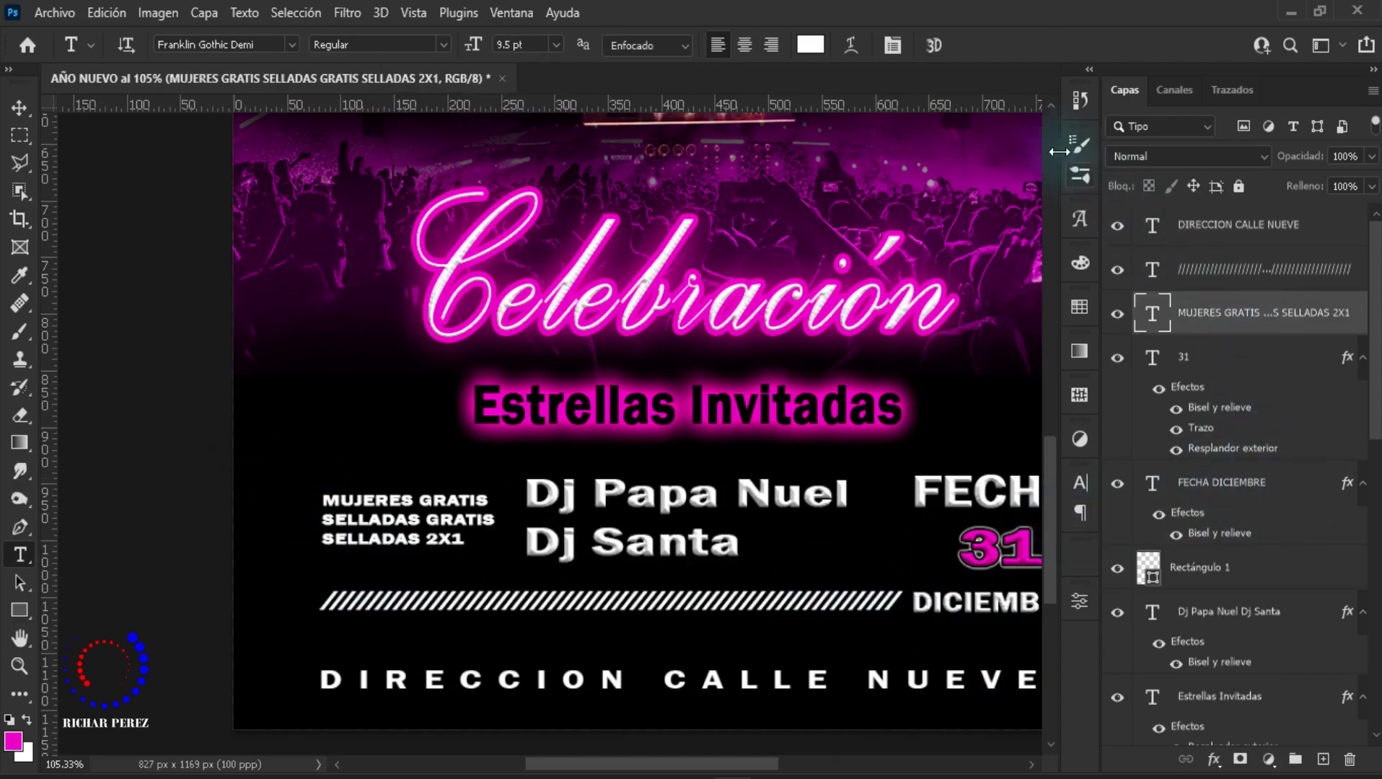
pyautogui.click(892, 45)
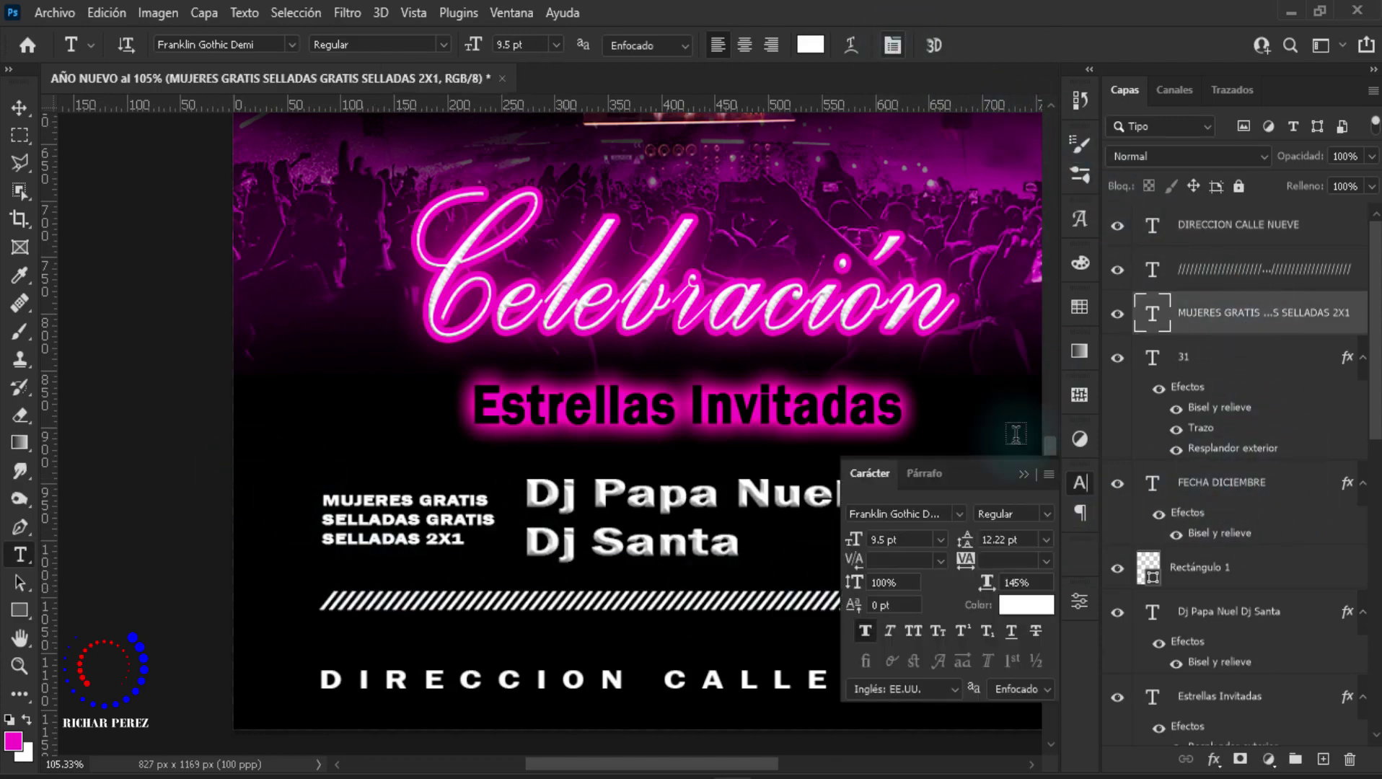
pyautogui.click(865, 631)
pyautogui.click(1030, 476)
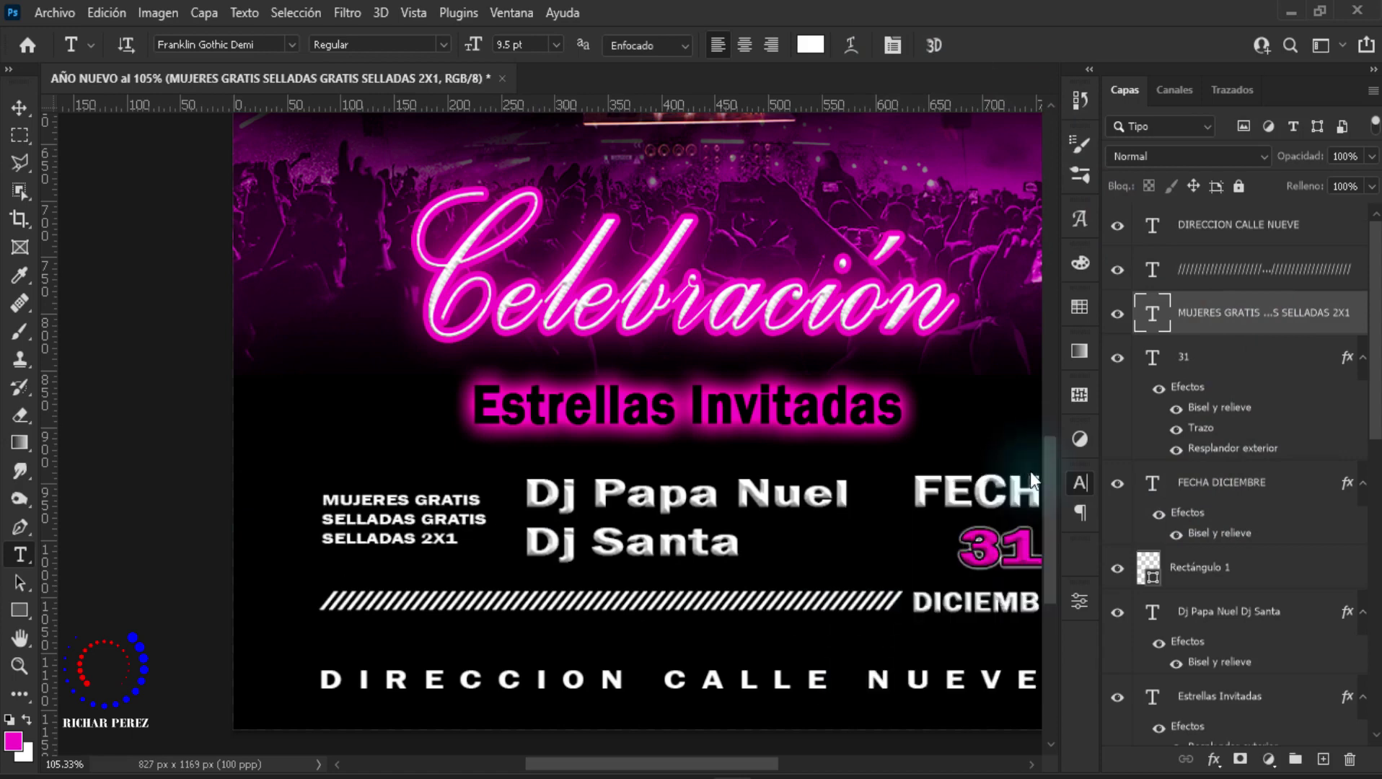
# Step: Turn off Faux Bold on the slashed stripe line text layer
pyautogui.click(1254, 278)
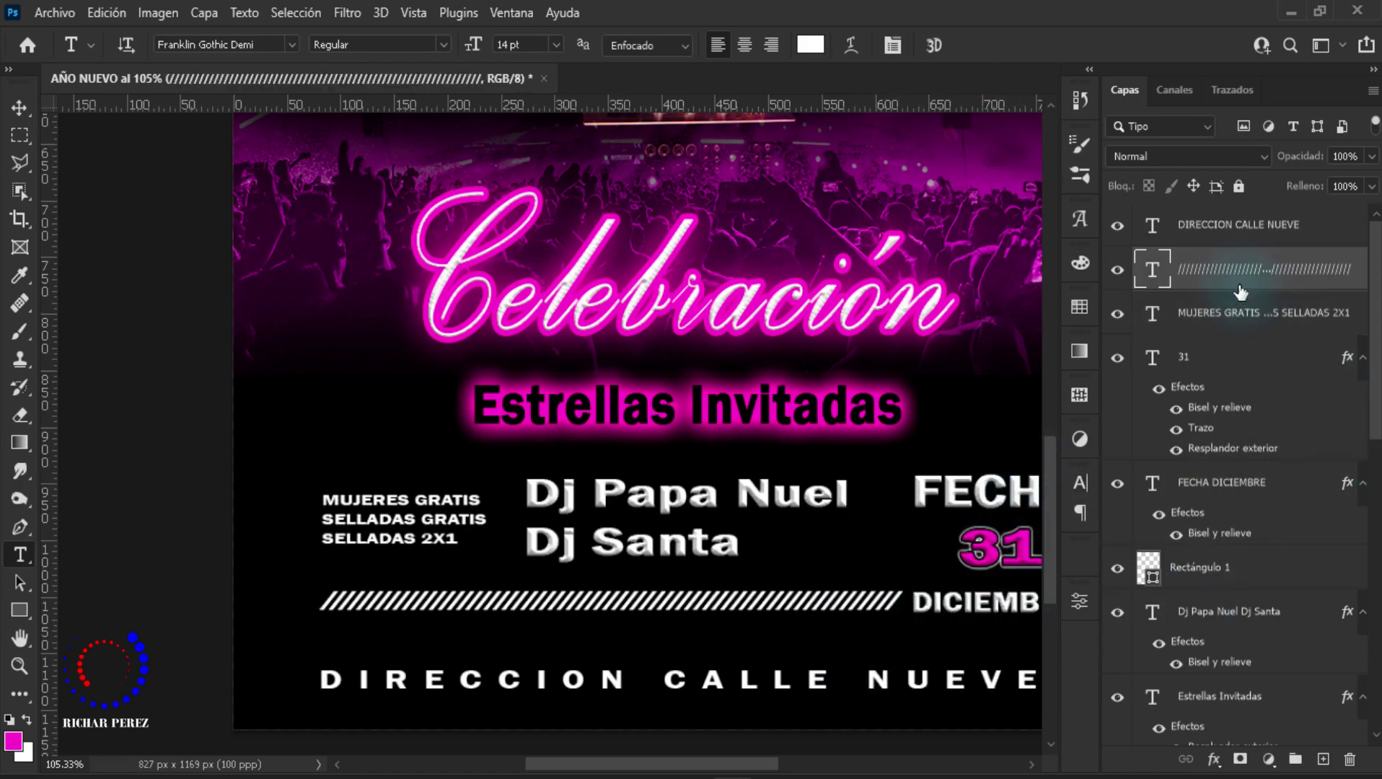
pyautogui.click(899, 48)
pyautogui.click(865, 629)
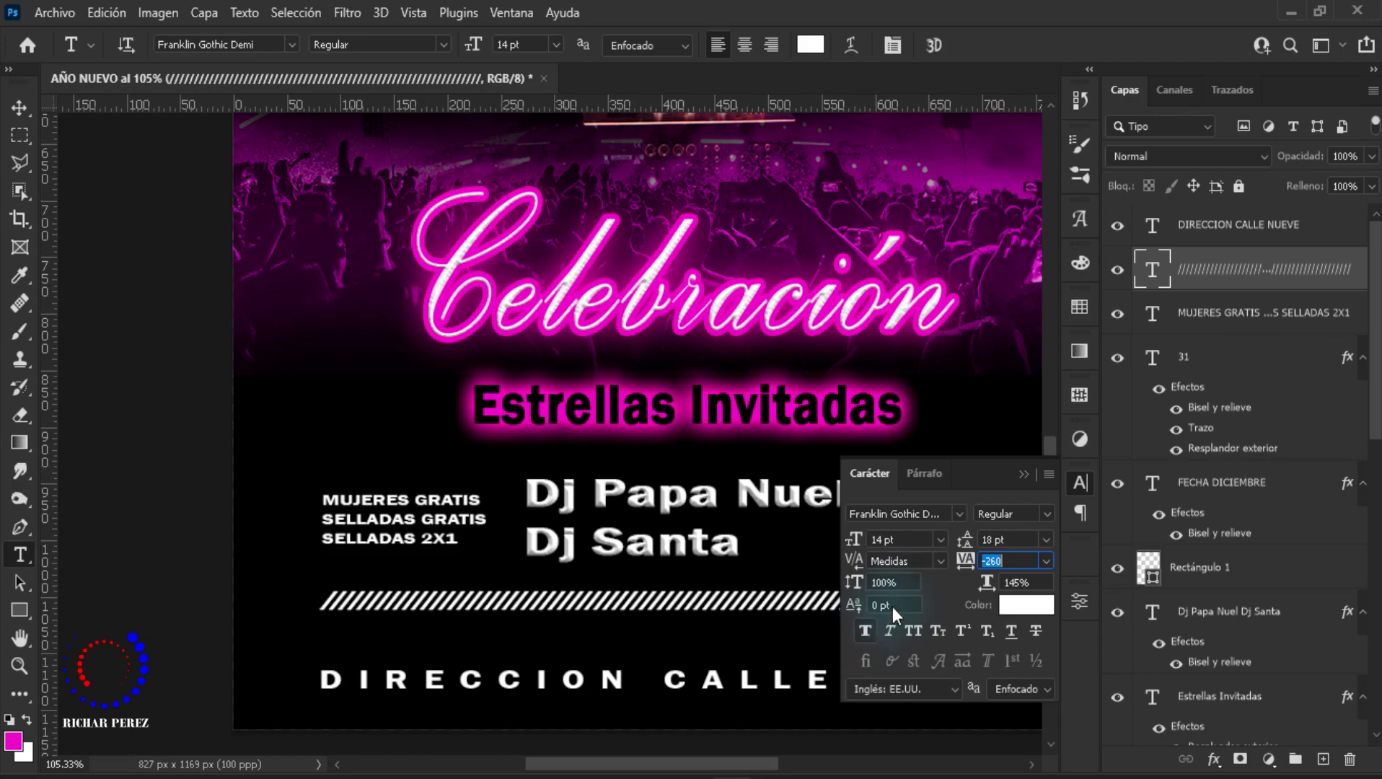
pyautogui.click(1024, 474)
# Step: Edit the slashed stripe line so it nearly reaches the DICIEMBRE date block
pyautogui.scroll(-3, 775, 534)
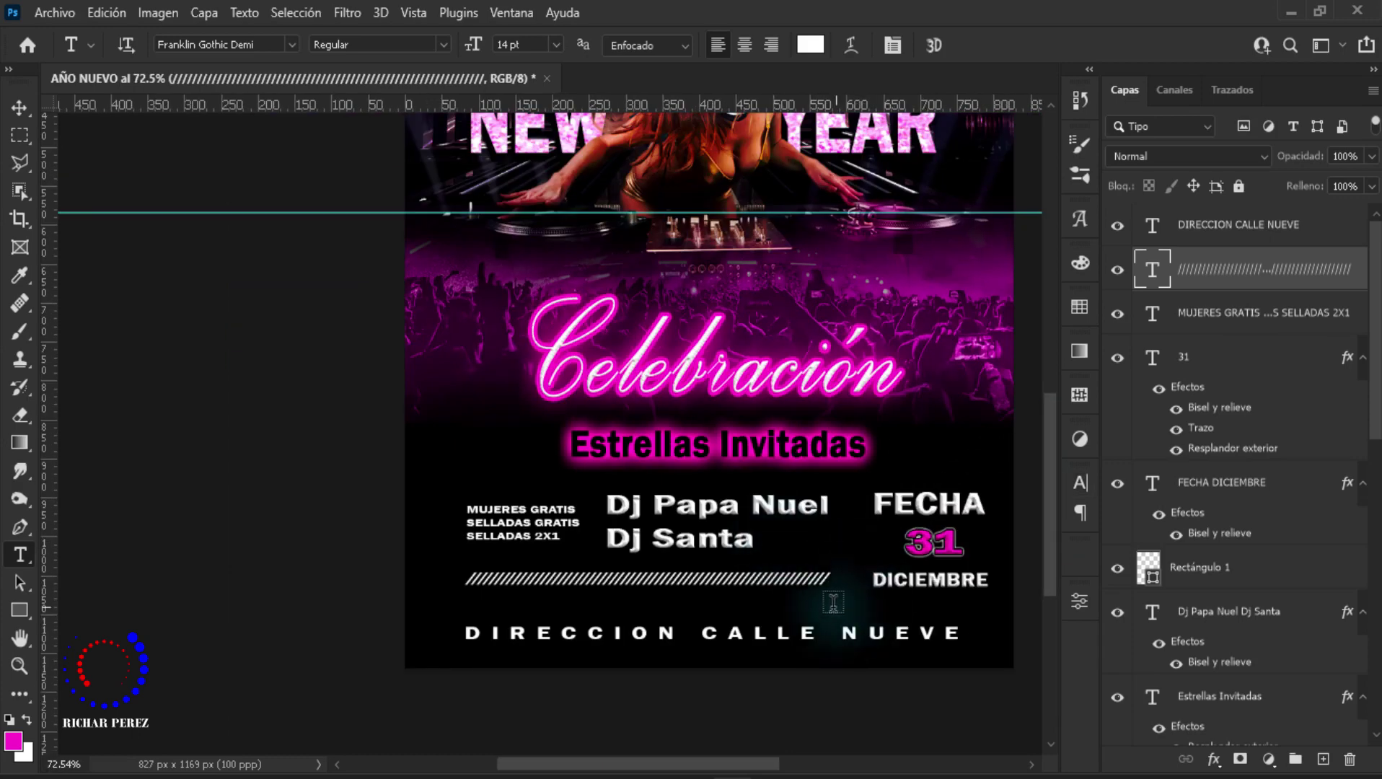
pyautogui.click(809, 579)
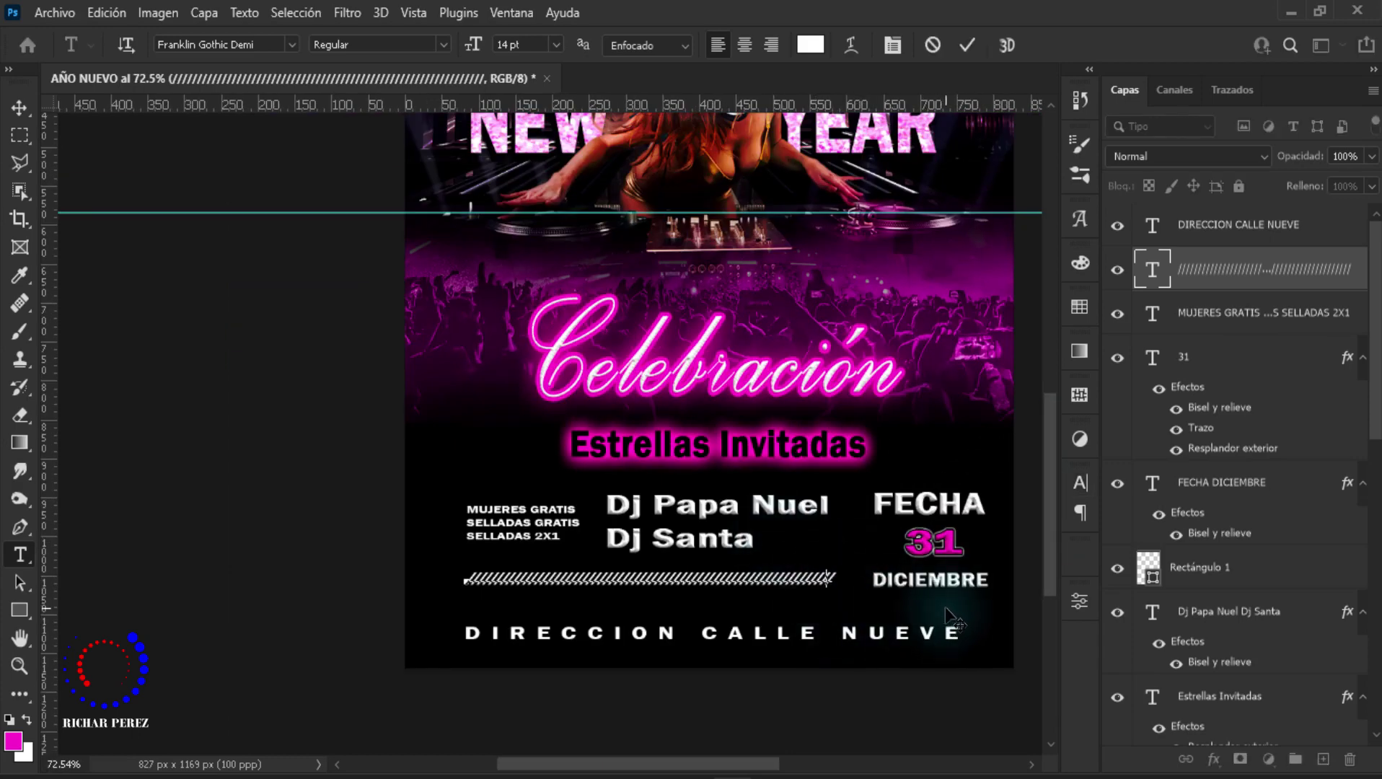
pyautogui.click(1195, 272)
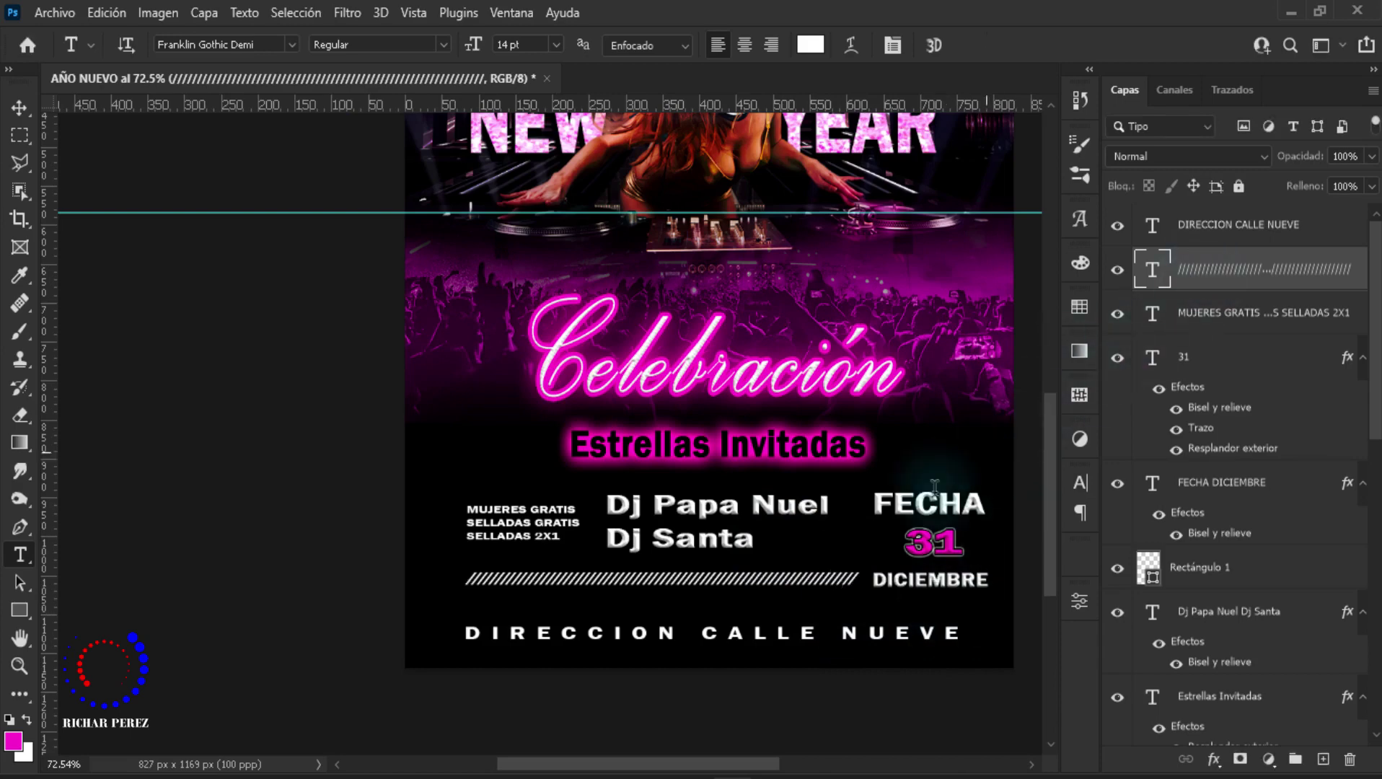
pyautogui.scroll(-2, 757, 579)
pyautogui.scroll(2, 767, 588)
pyautogui.scroll(-1, 774, 573)
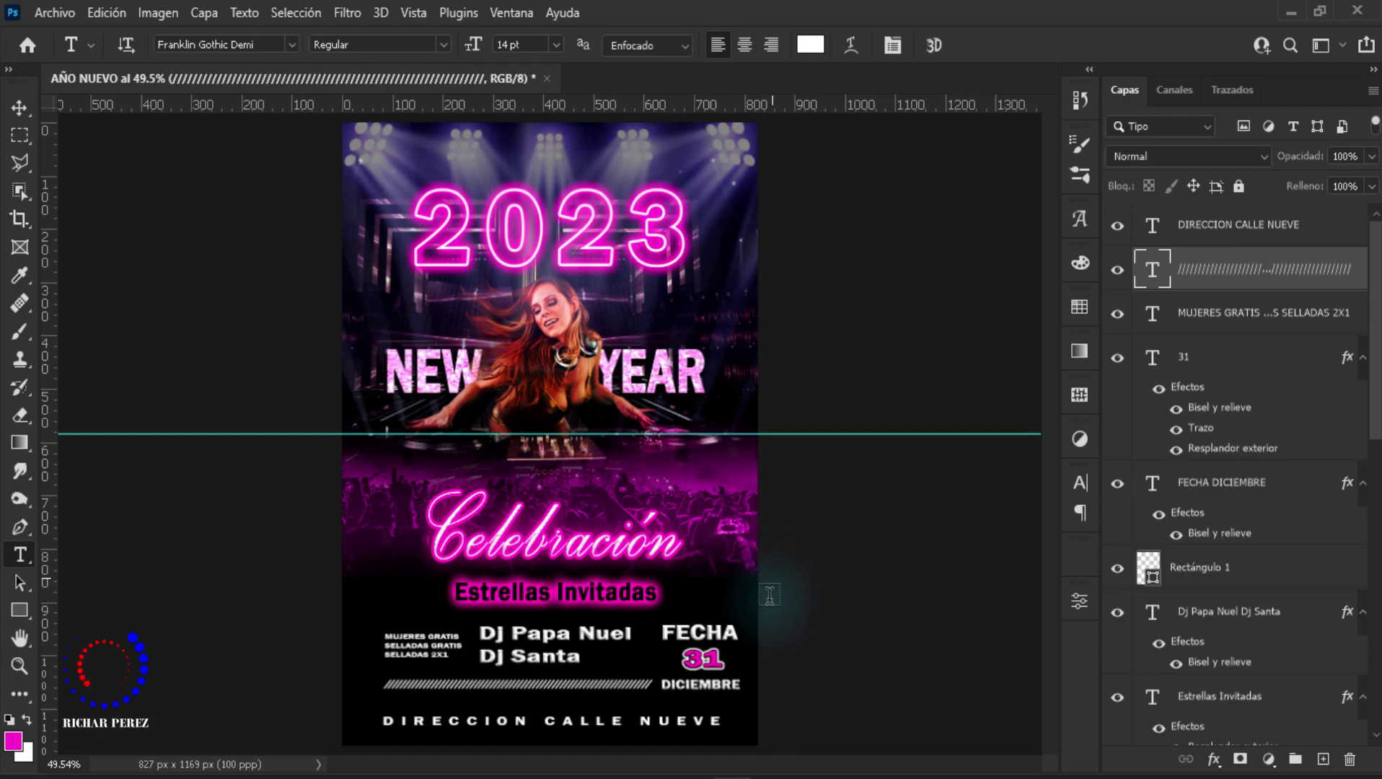
pyautogui.scroll(2, 793, 650)
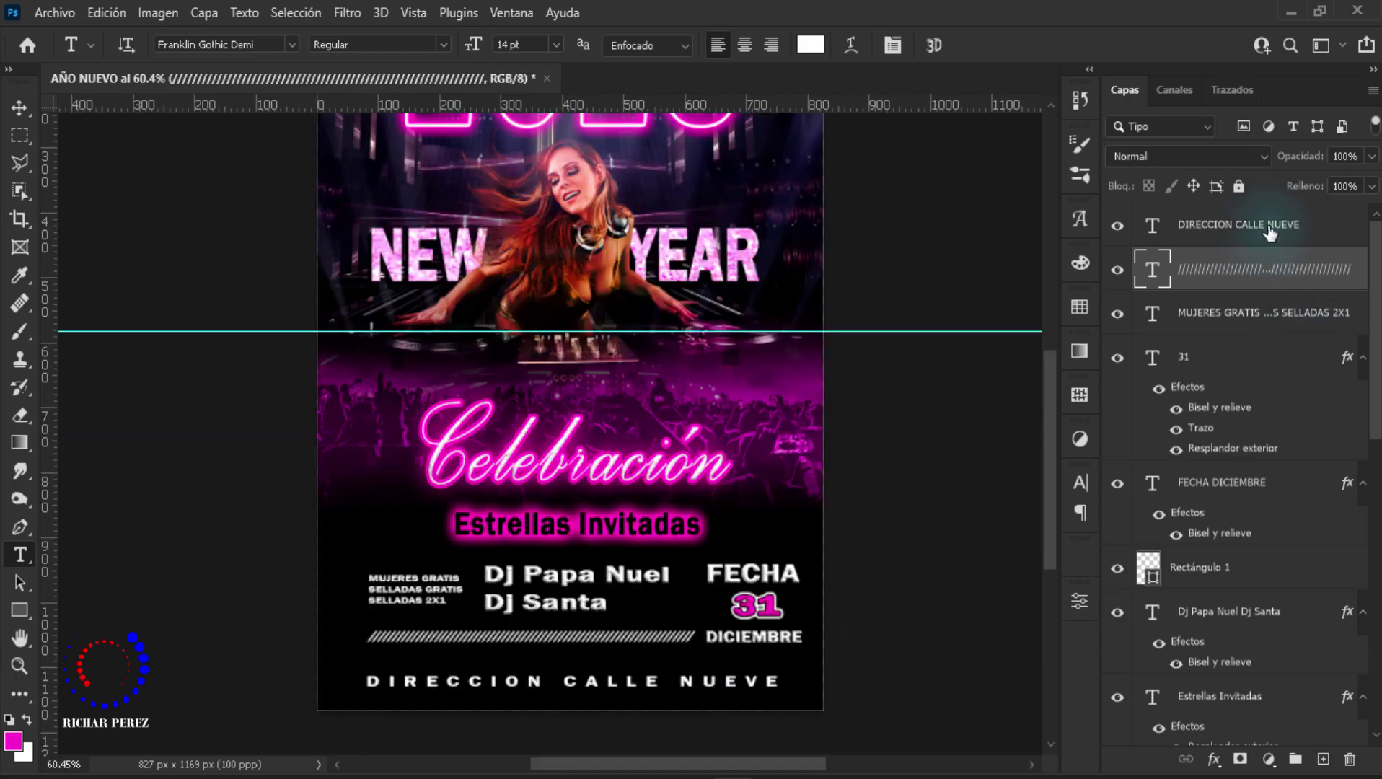
pyautogui.click(1270, 229)
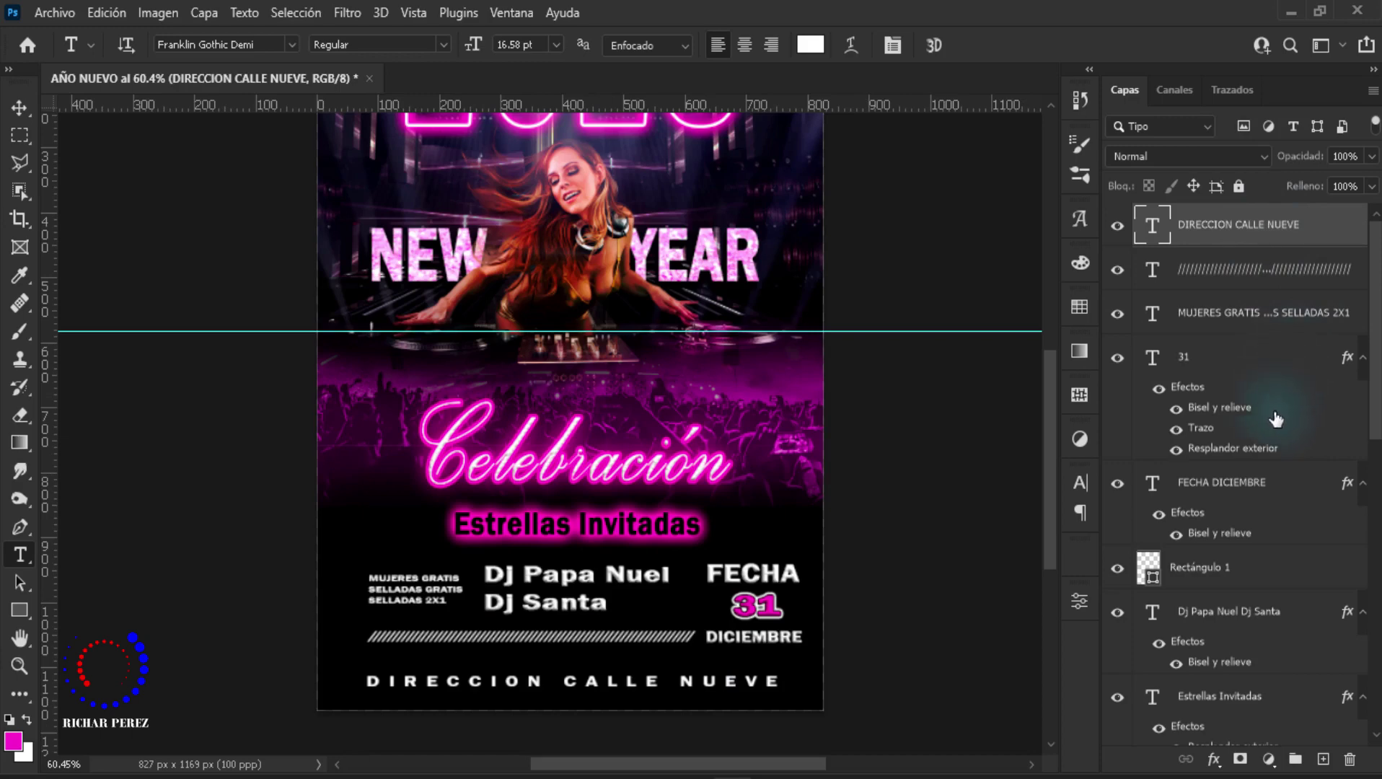
# Step: Group every text layer, from DIRECCION CALLE NUEVE down to Celebración, into a group named TEXTOS
pyautogui.scroll(-3, 1276, 419)
pyautogui.scroll(-3, 1265, 453)
pyautogui.scroll(-1, 1268, 455)
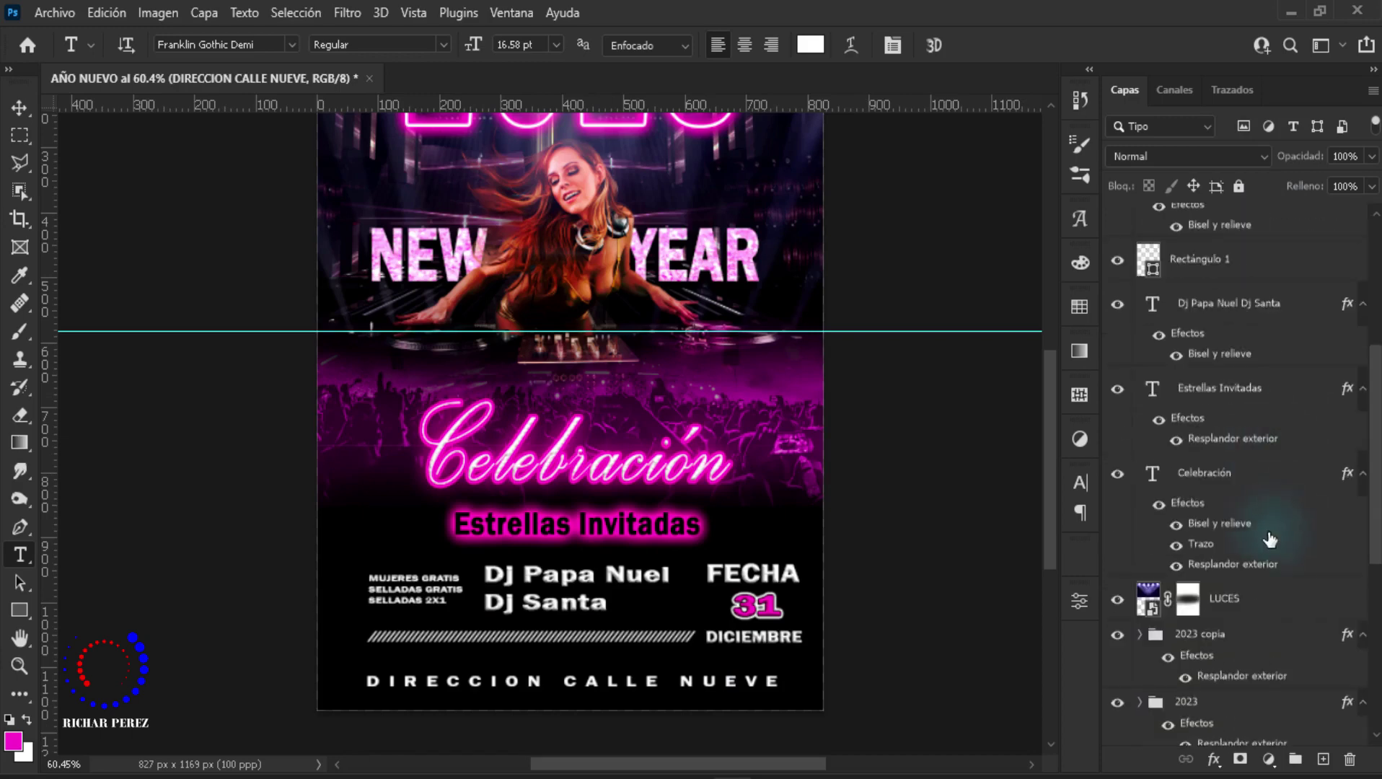
pyautogui.click(1244, 475)
pyautogui.scroll(1, 1243, 482)
pyautogui.scroll(1, 1241, 491)
pyautogui.scroll(3, 1241, 491)
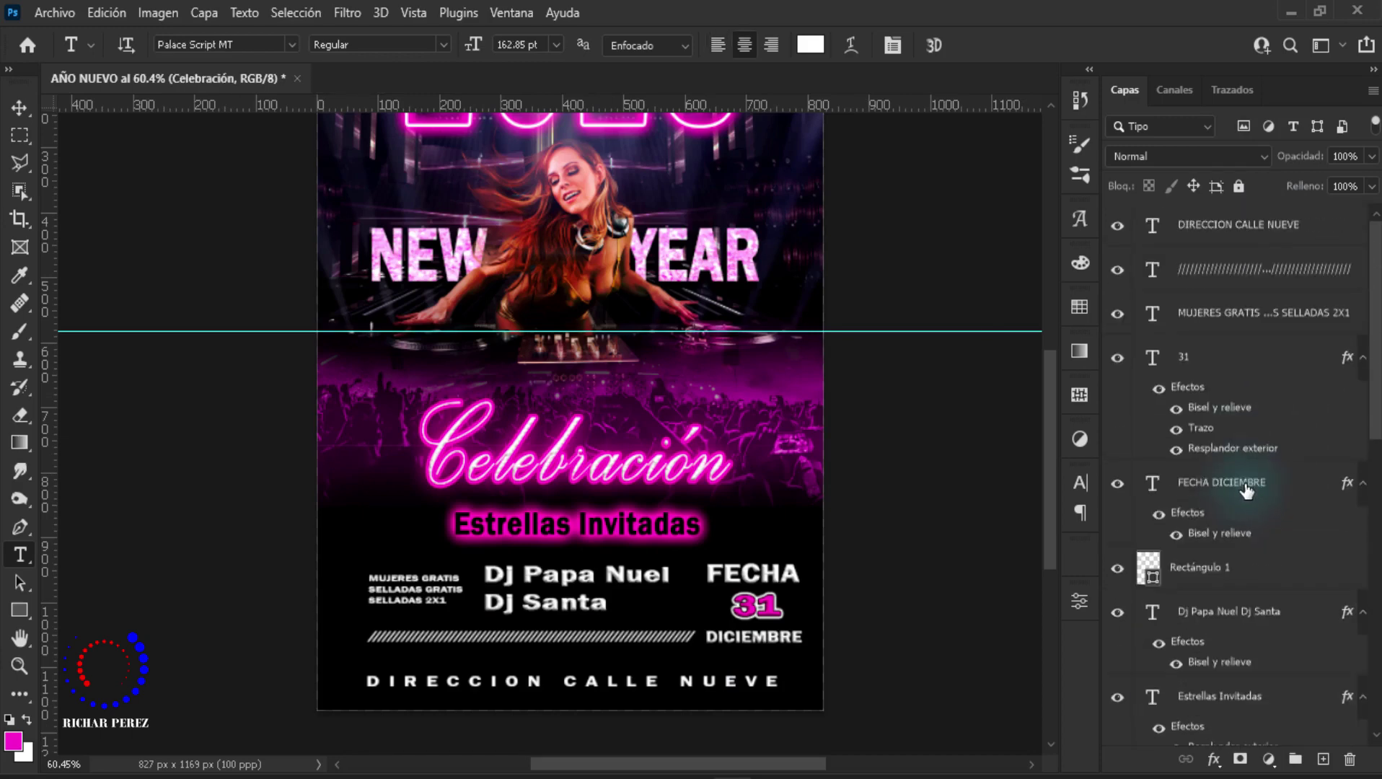
pyautogui.keyDown('shift'); pyautogui.click(1241, 226); pyautogui.keyUp('shift')
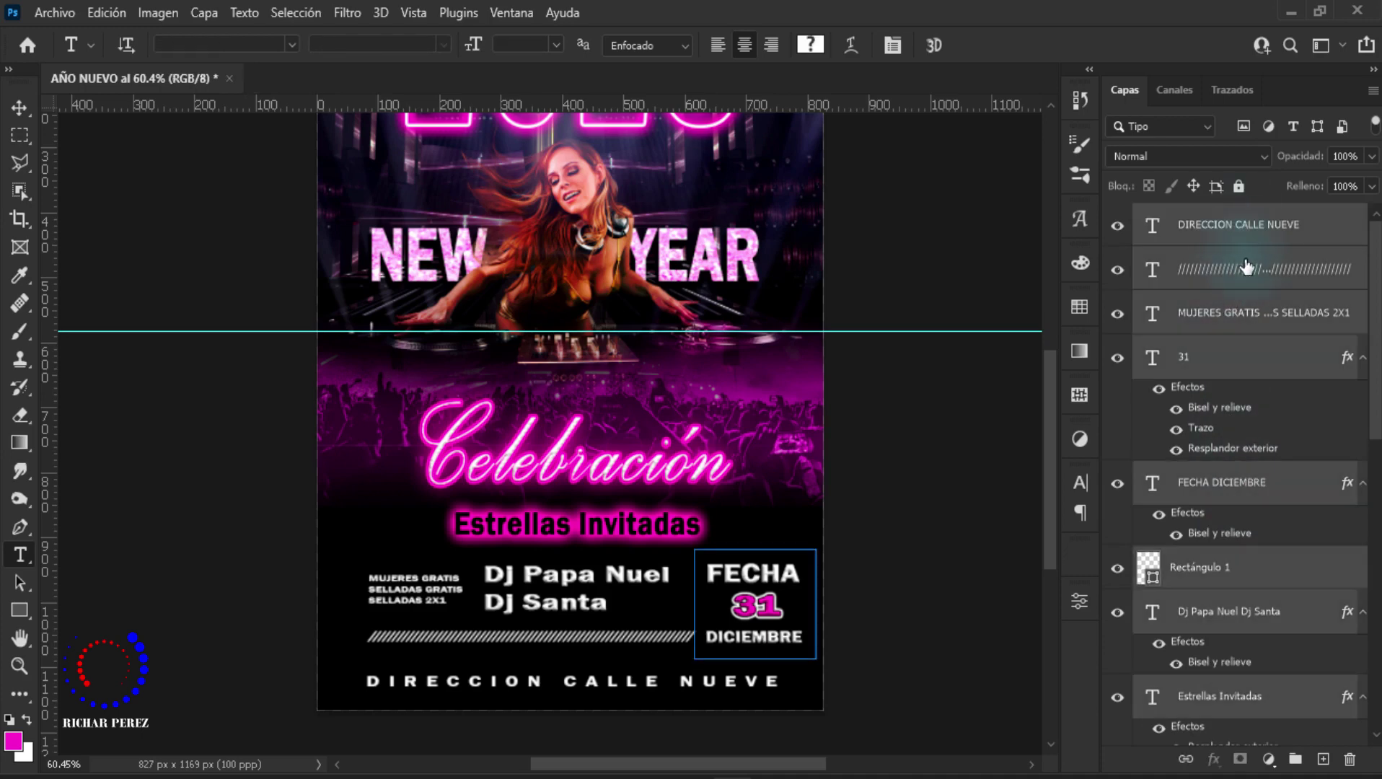
pyautogui.hotkey('ctrl', 'g')
pyautogui.write('TEXTOS')
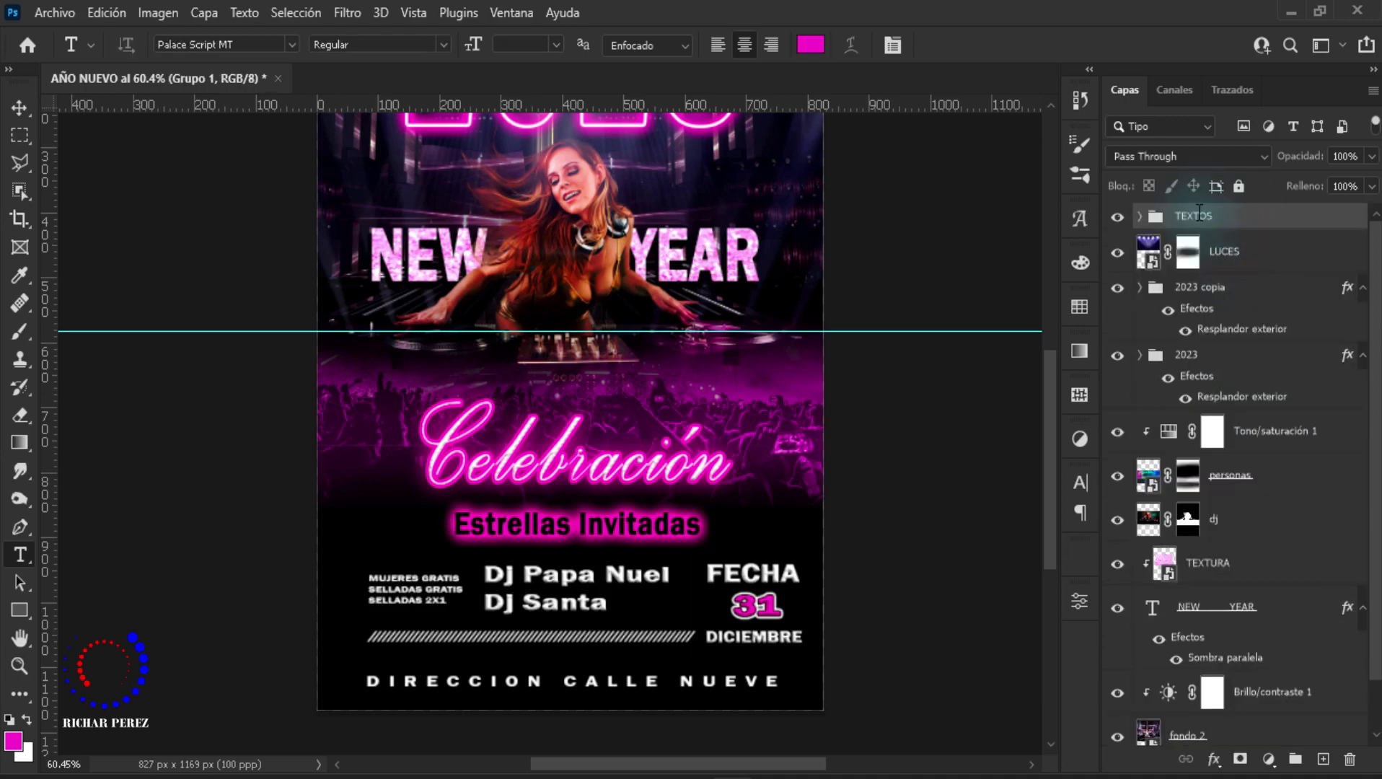
pyautogui.press('Return')
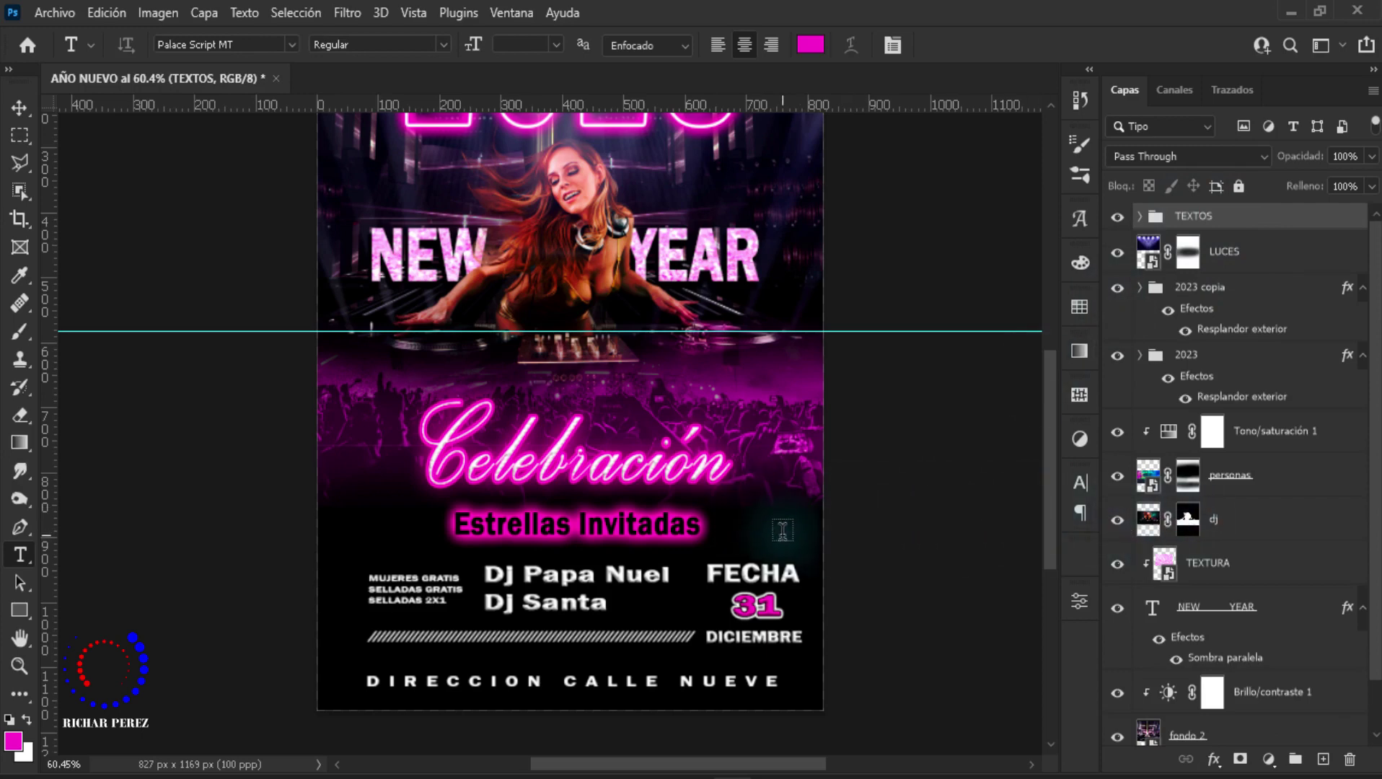
pyautogui.press('b')
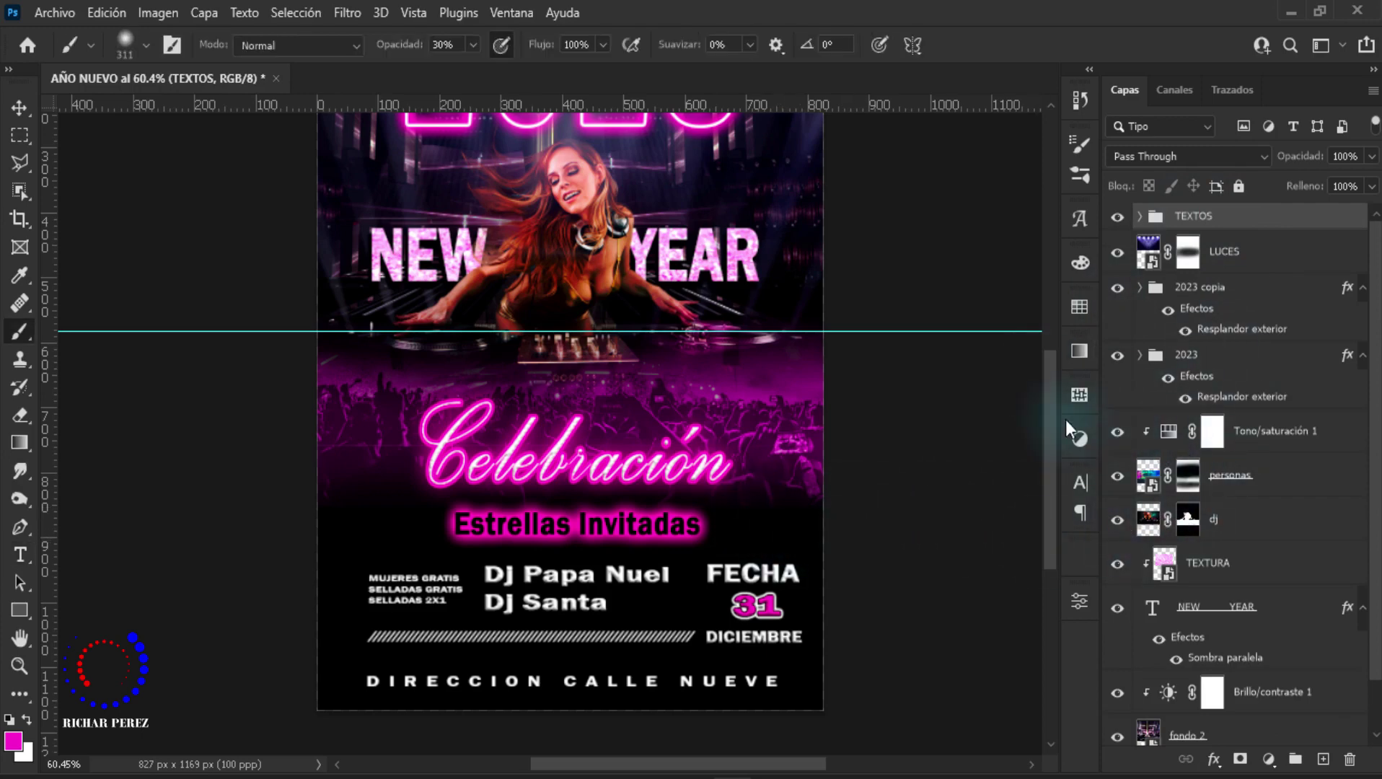
# Step: On a new layer above LUCES, paint soft ff00c6 magenta glows at both lower edges with a 466 px brush
pyautogui.click(1230, 251)
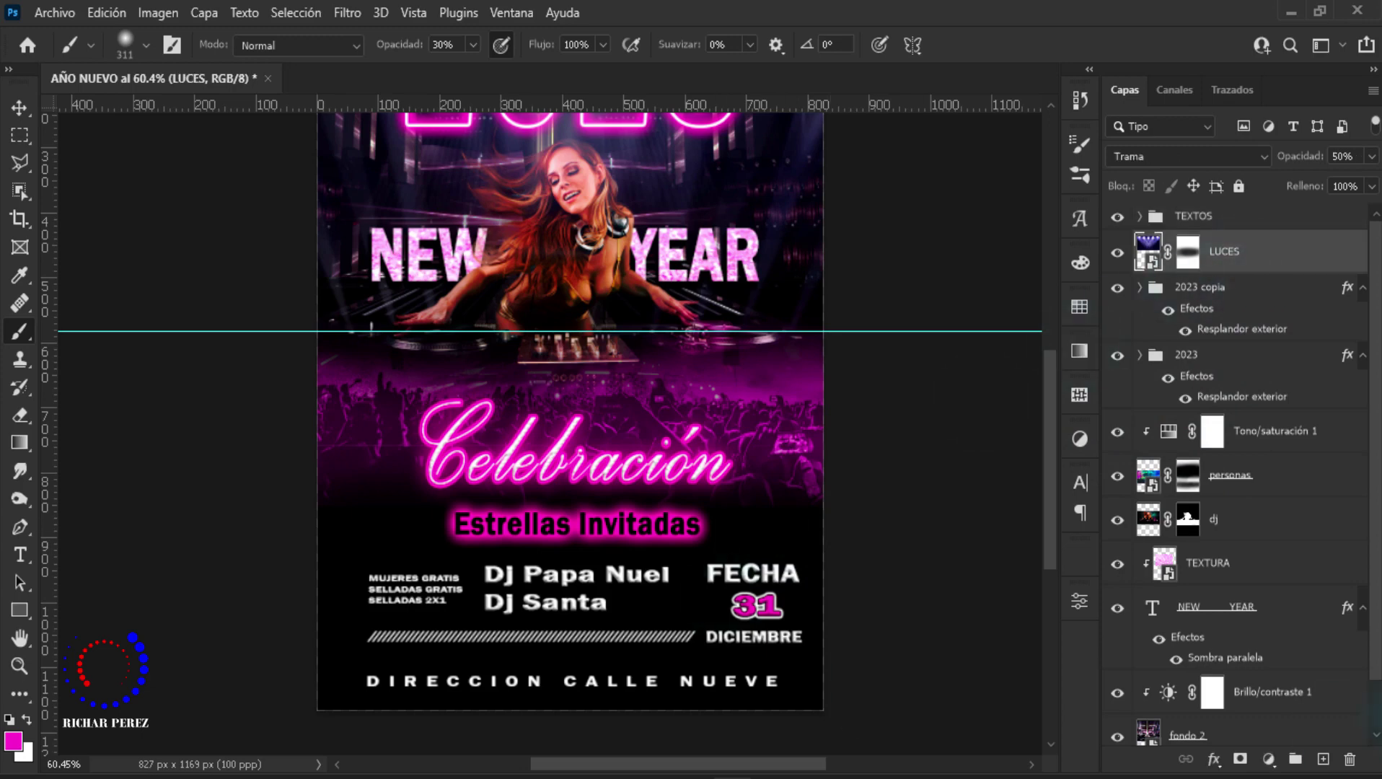
pyautogui.click(1323, 760)
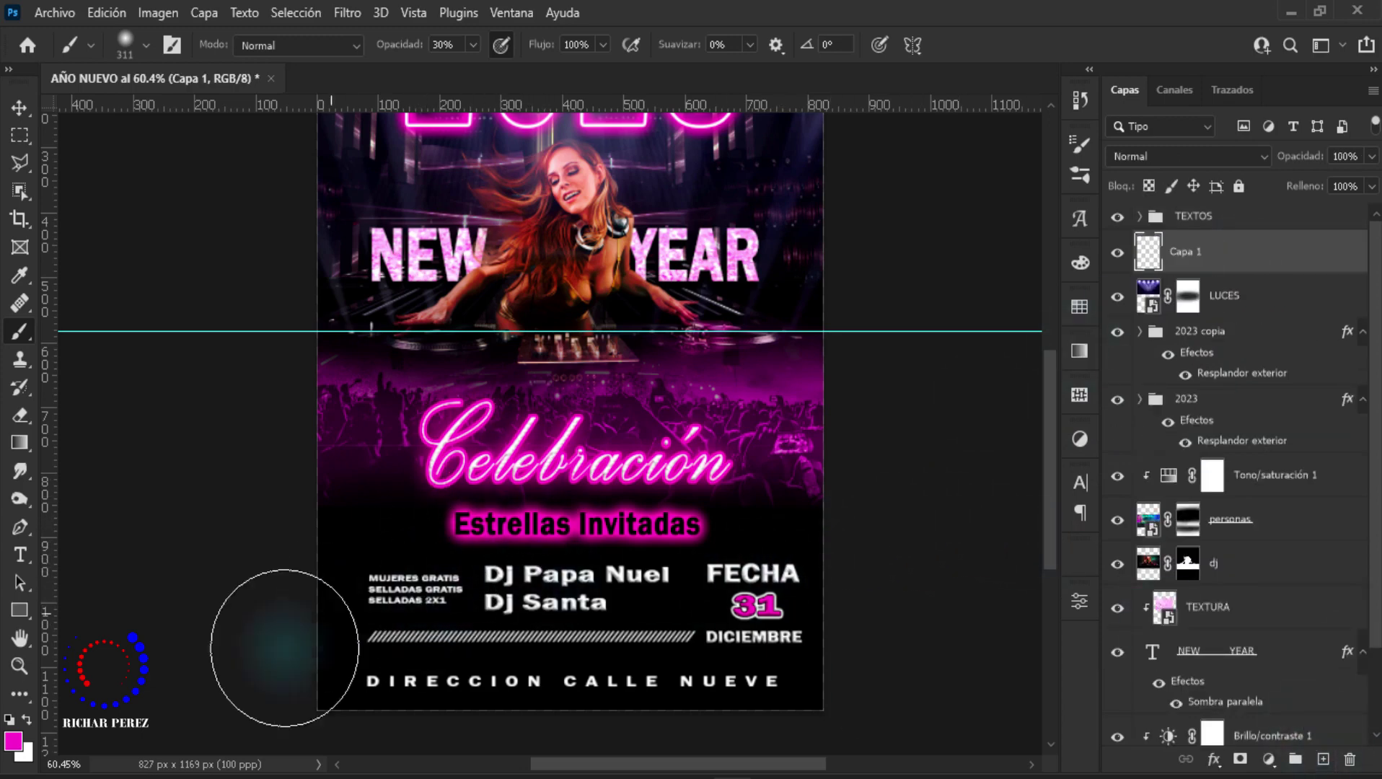
pyautogui.click(13, 740)
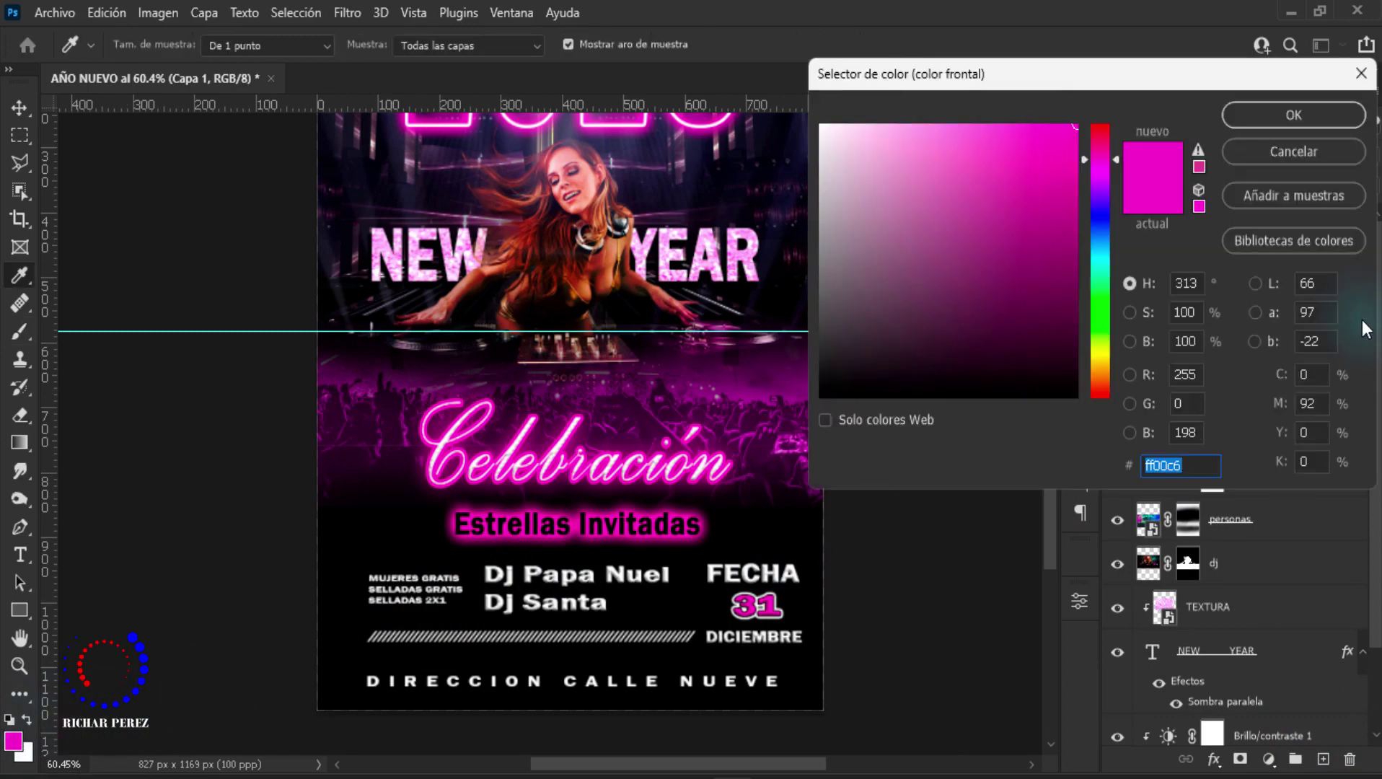
pyautogui.click(1334, 114)
pyautogui.press('b')
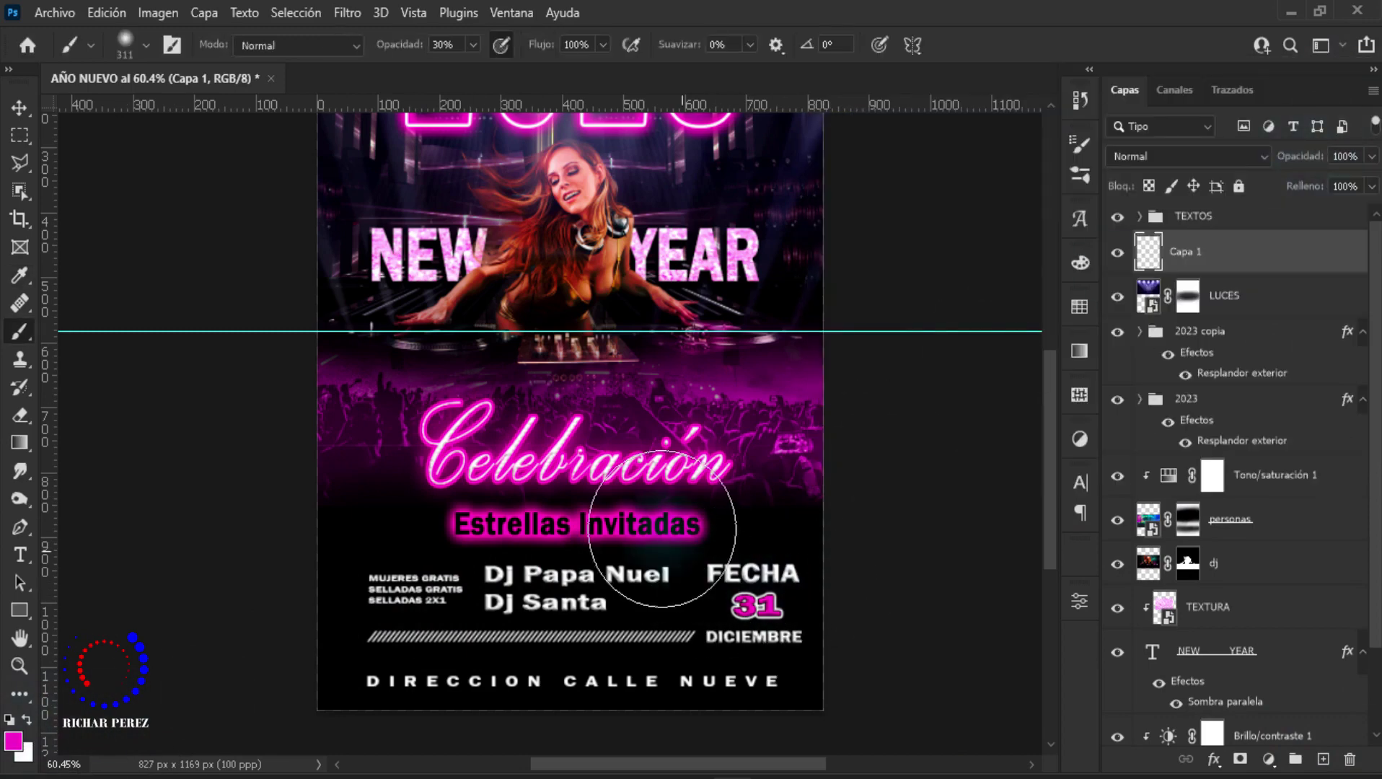
pyautogui.moveTo(471, 66); pyautogui.dragTo(539, 68)
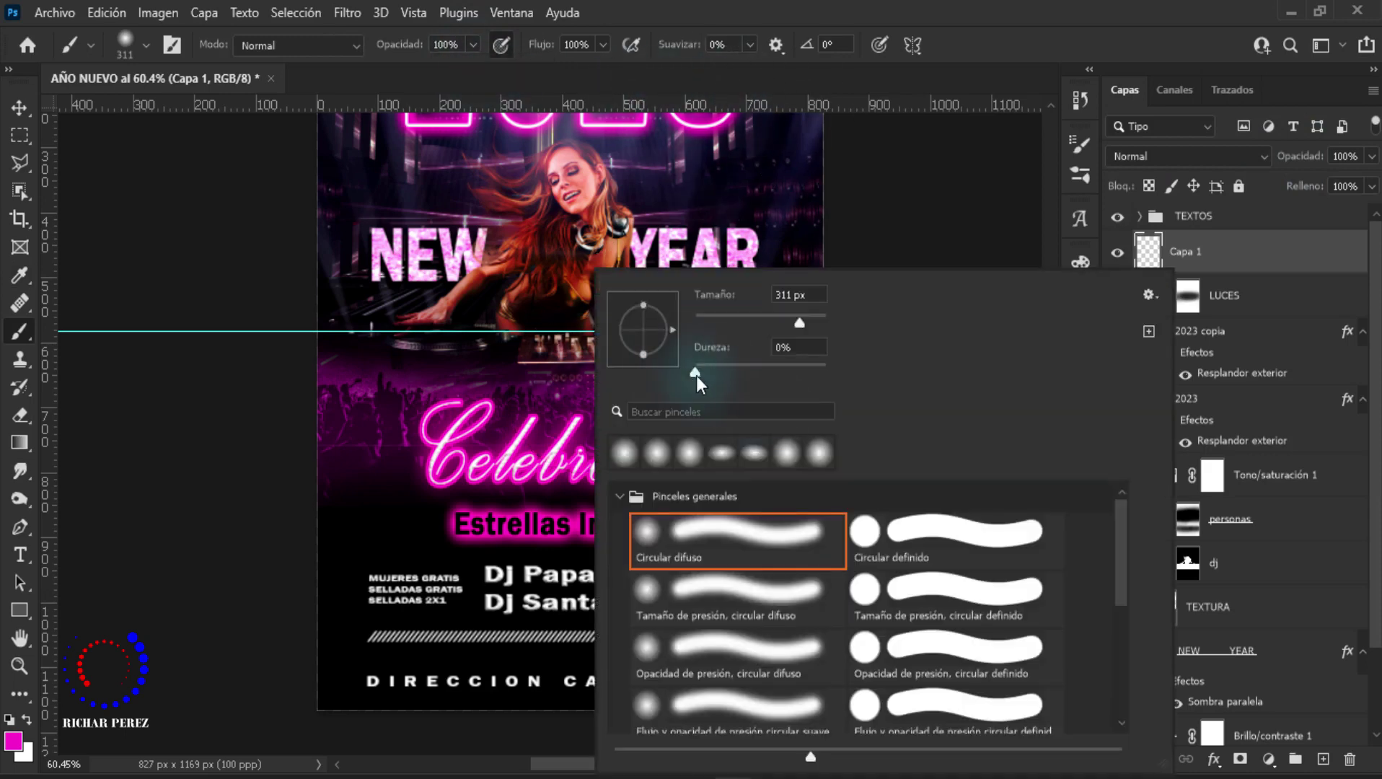
pyautogui.press('Return')
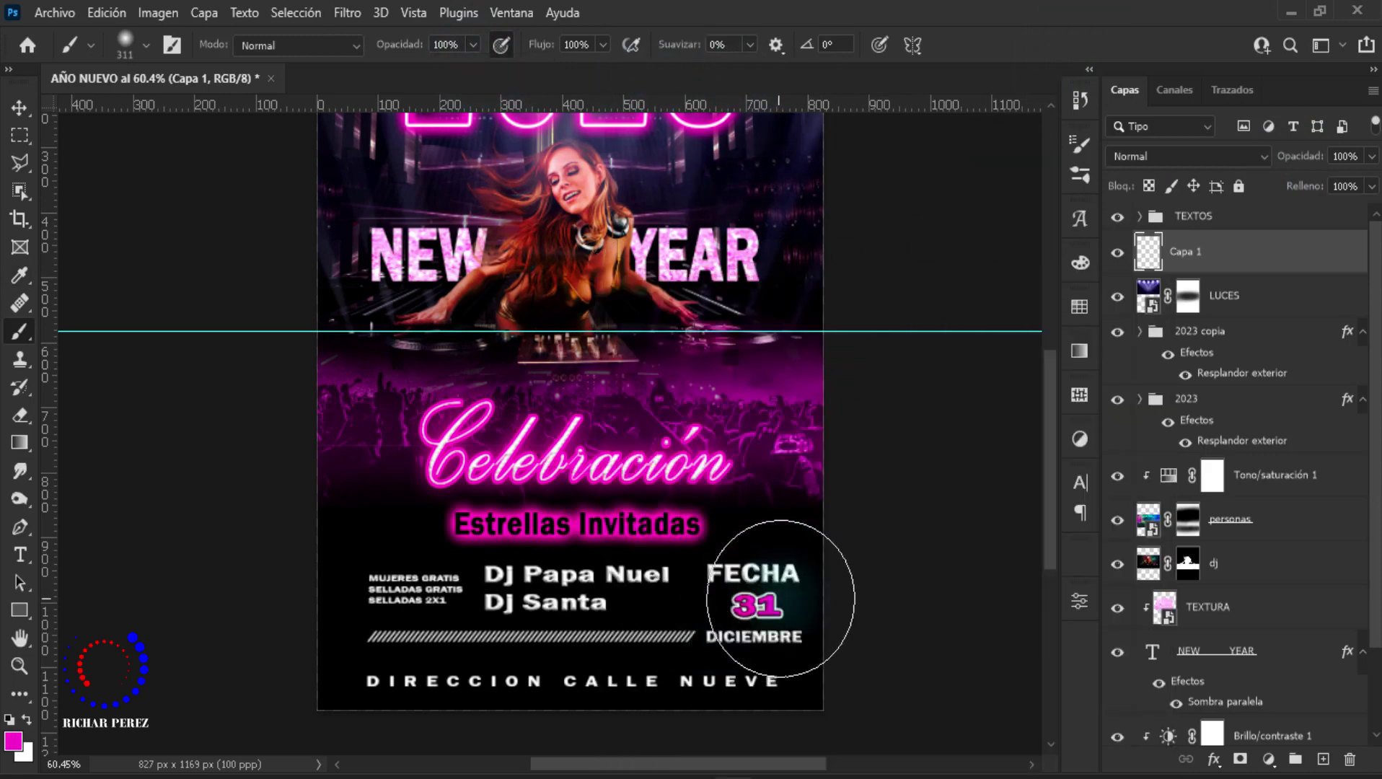
pyautogui.moveTo(828, 613); pyautogui.dragTo(848, 596)
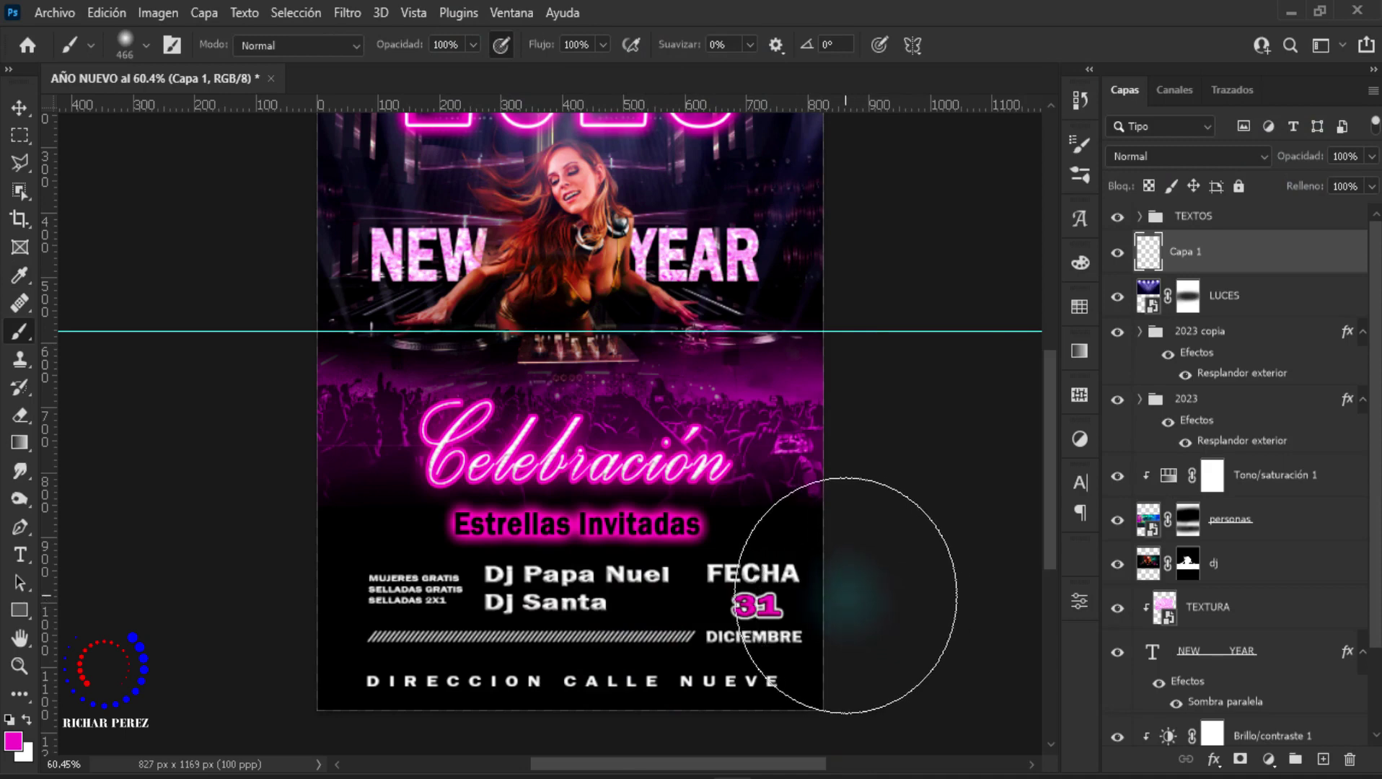
pyautogui.click(848, 596)
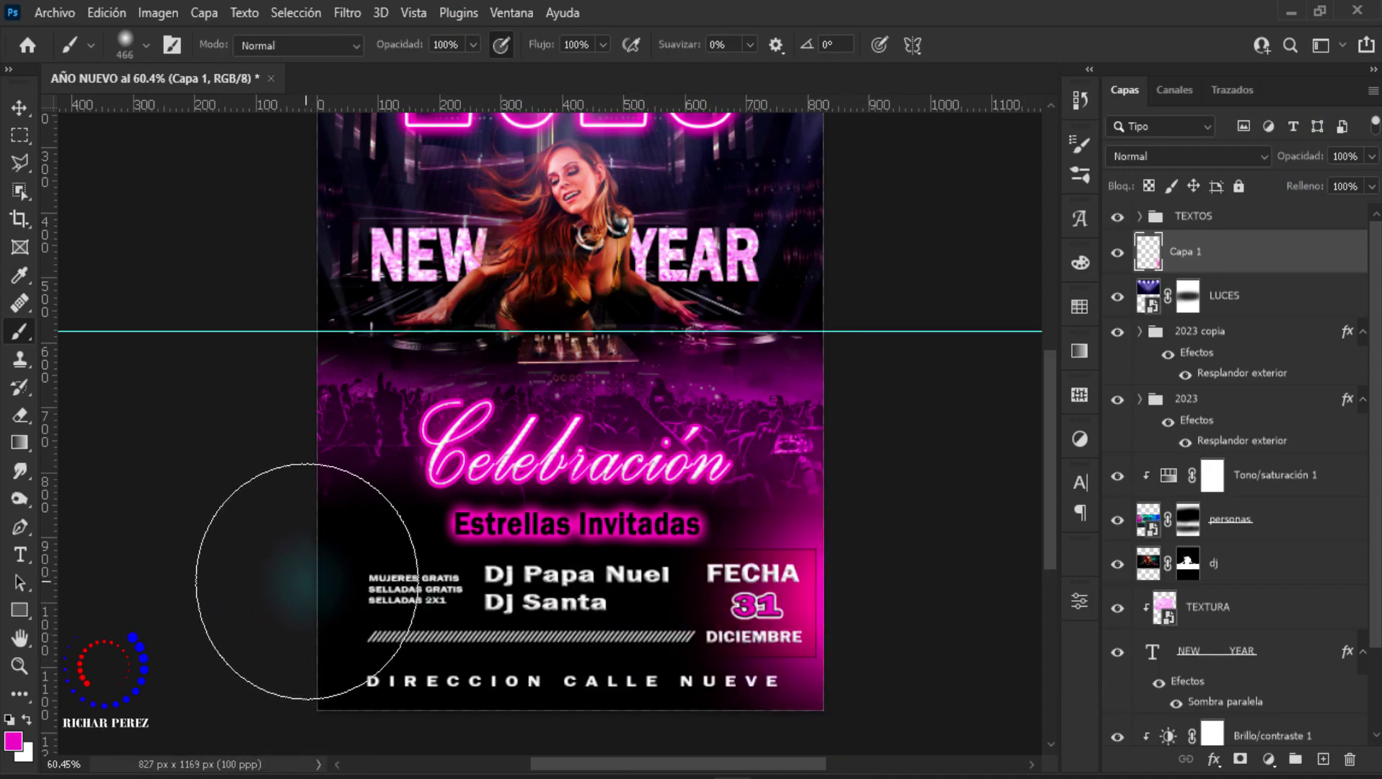
pyautogui.click(306, 582)
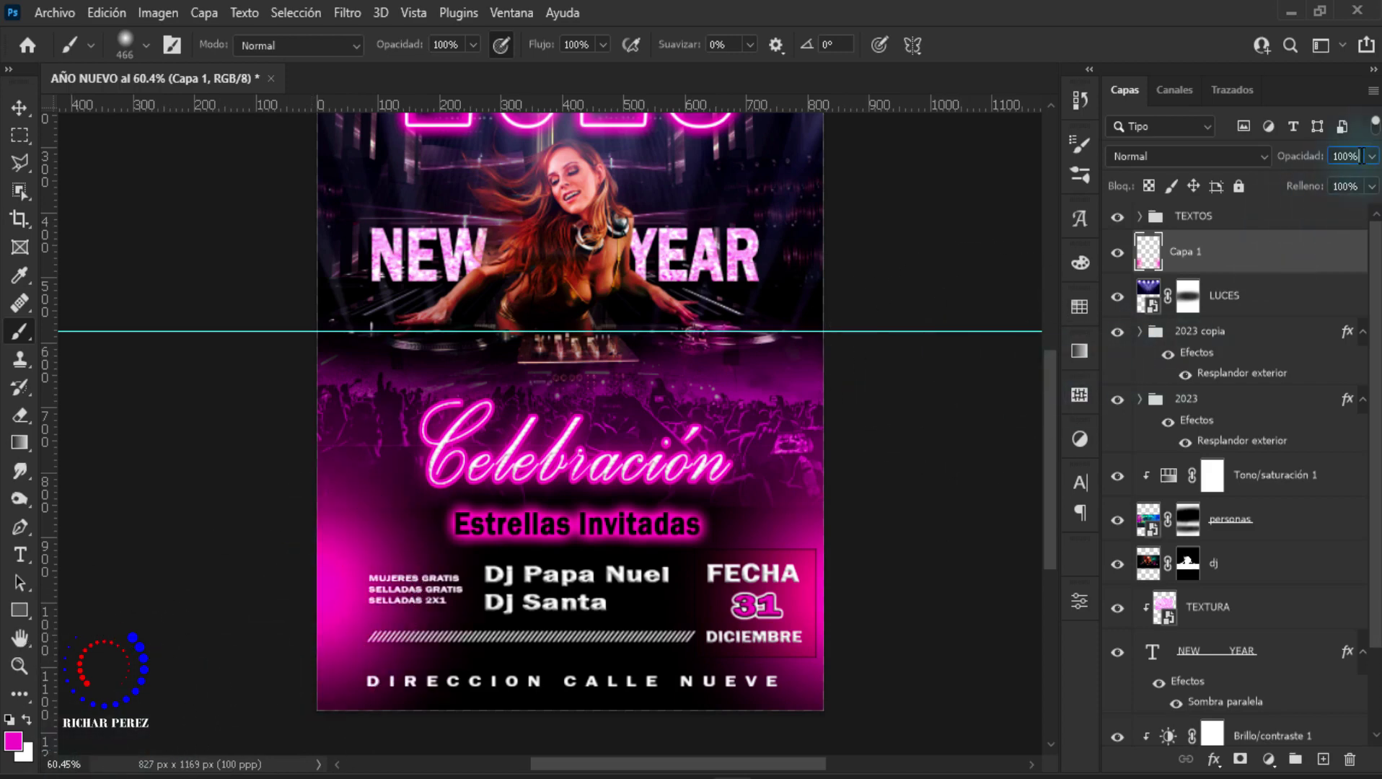
# Step: Set the glow layer's opacity to 26%, fixing the invalid 265 entry
pyautogui.write('265')
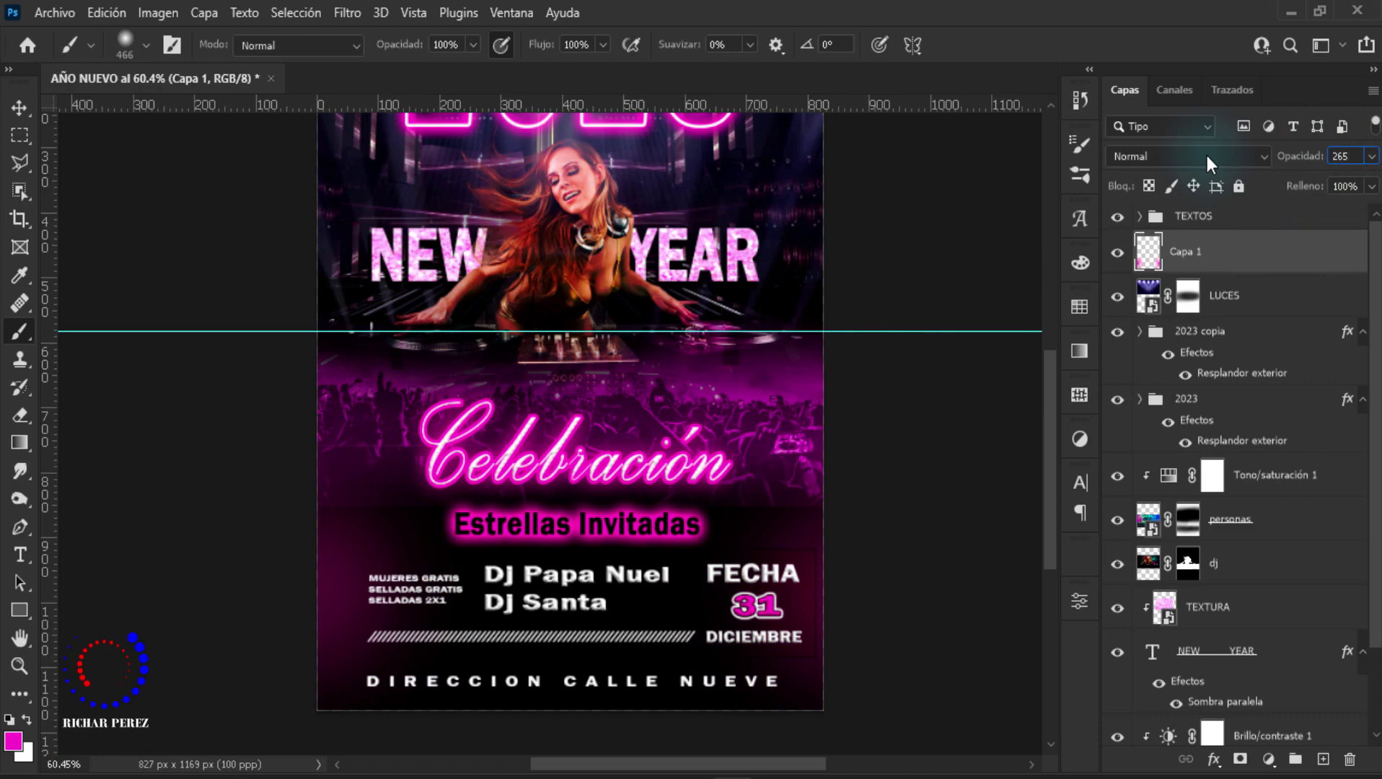
pyautogui.press('Return')
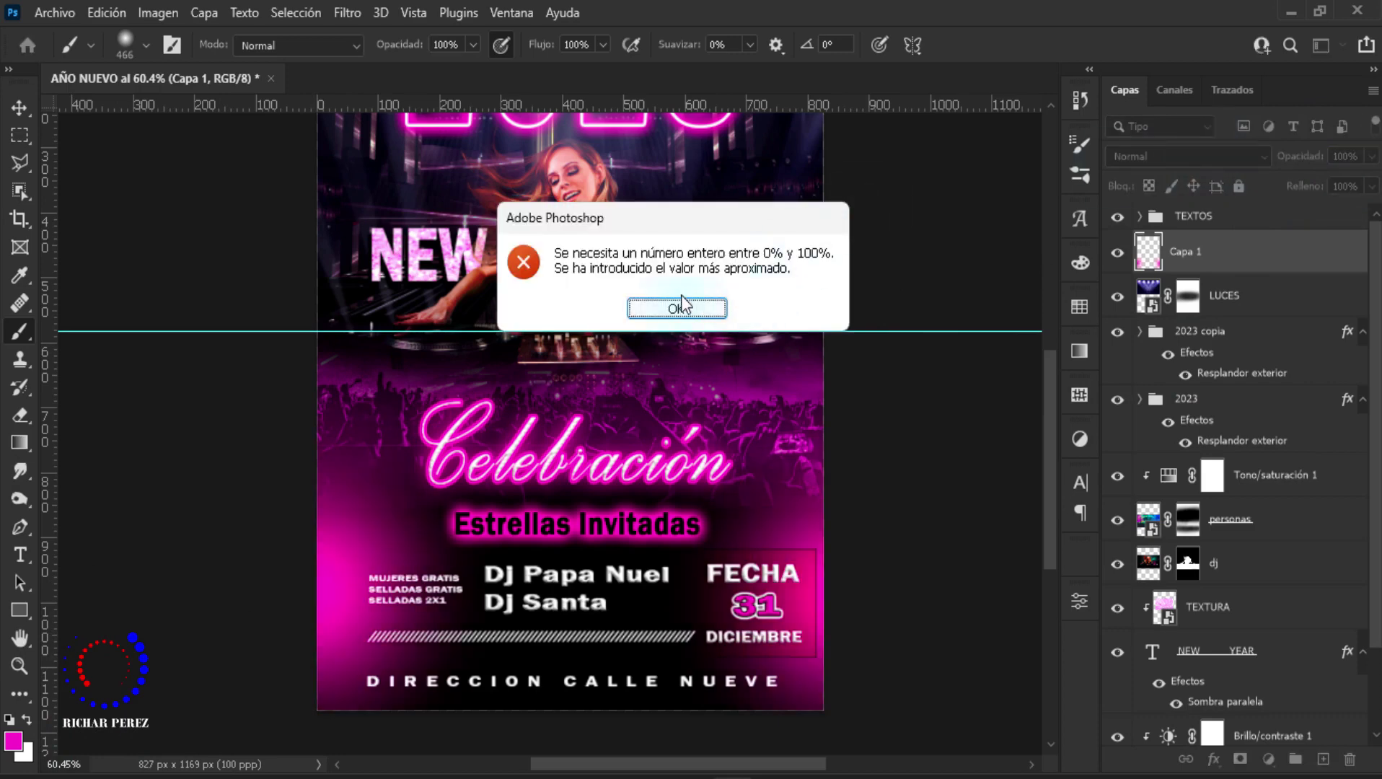
pyautogui.click(709, 303)
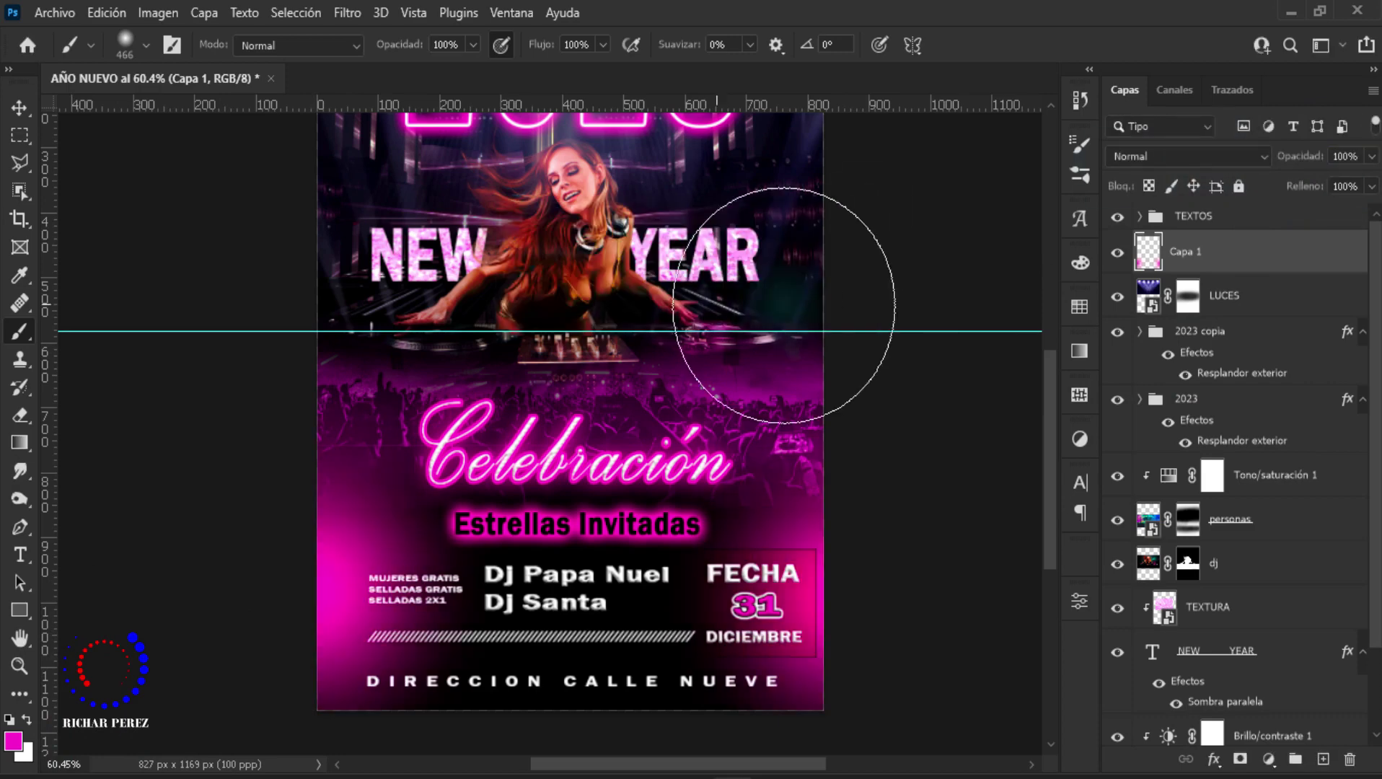
pyautogui.click(1333, 154)
pyautogui.write('26')
pyautogui.press('Return')
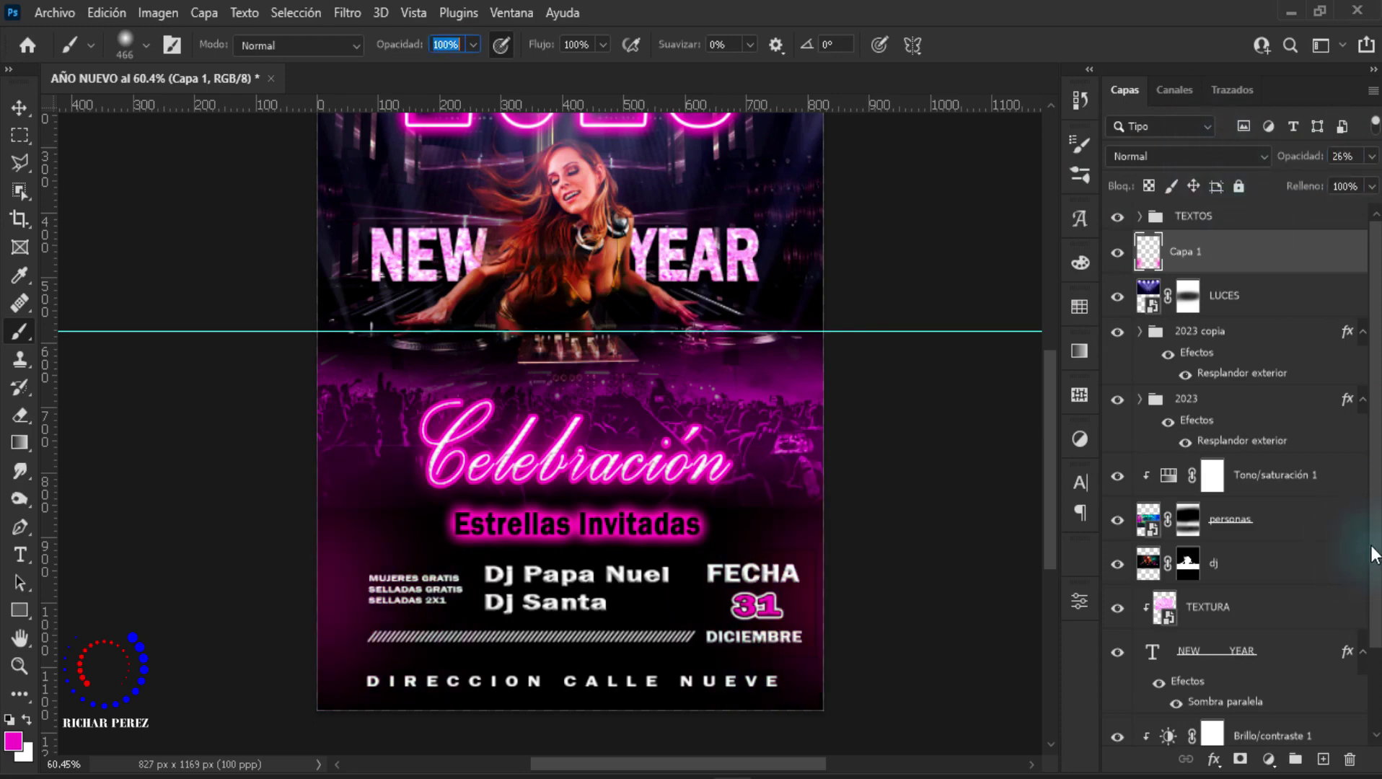
pyautogui.hotkey('ctrl', 't')
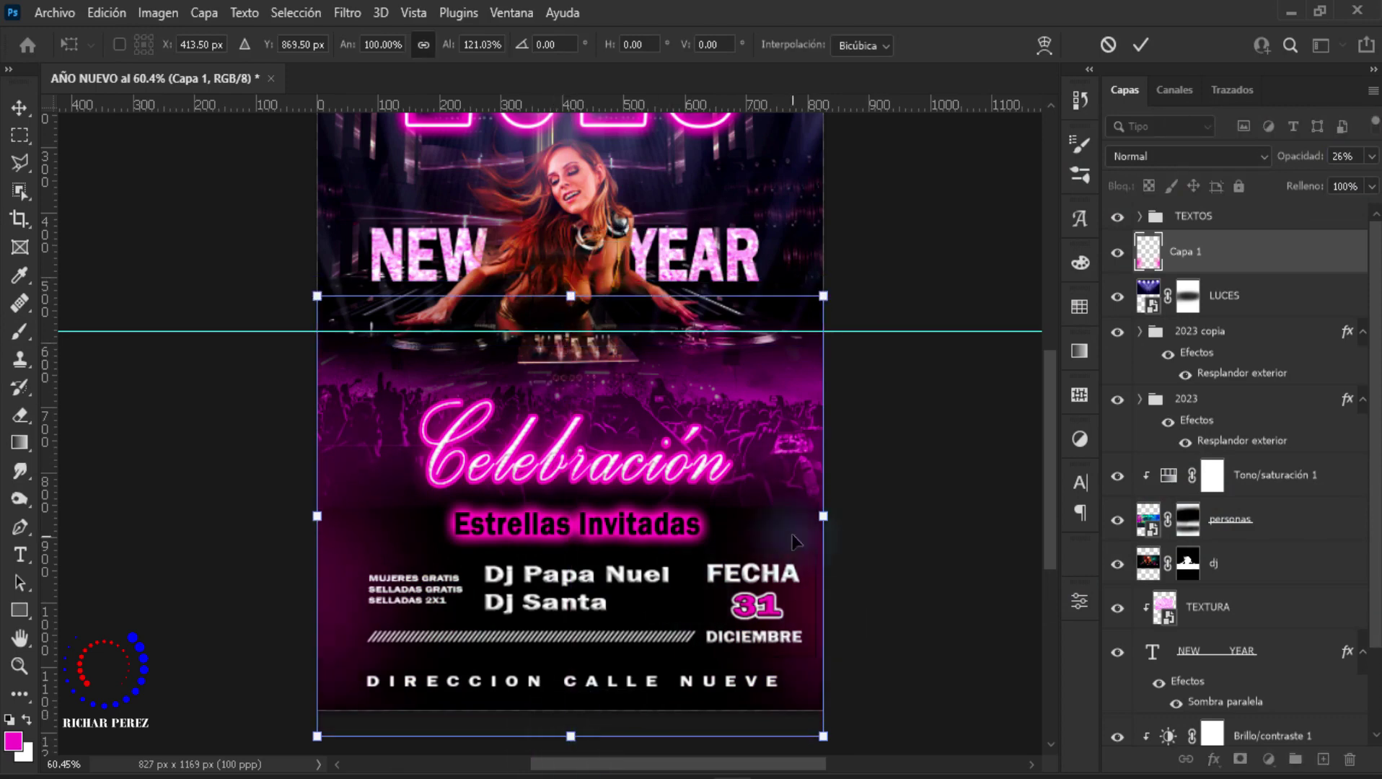
# Step: Apply the vertical stretch to the glow layer, then compare with fondo 2 and personas hidden
pyautogui.press('Return')
pyautogui.press('b')
pyautogui.scroll(3, 615, 561)
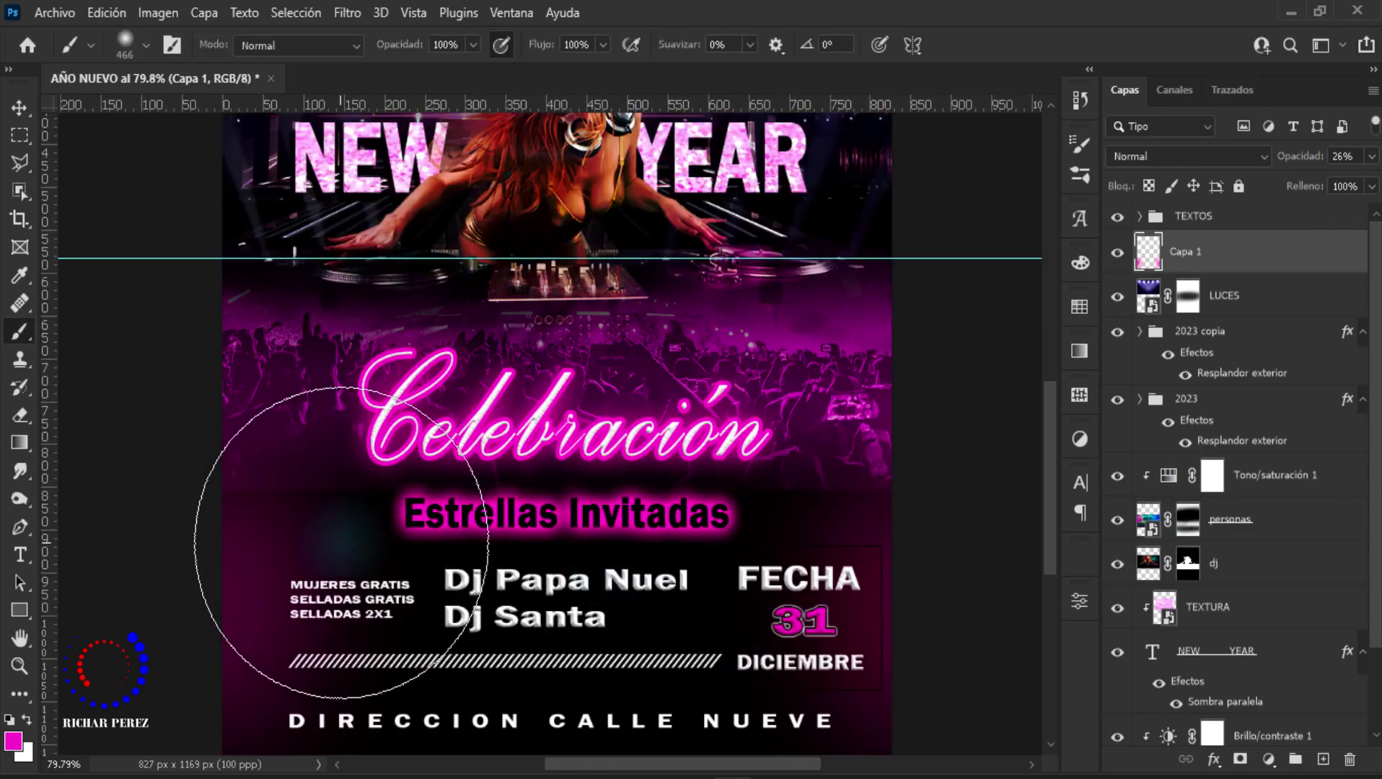
pyautogui.scroll(-3, 1271, 626)
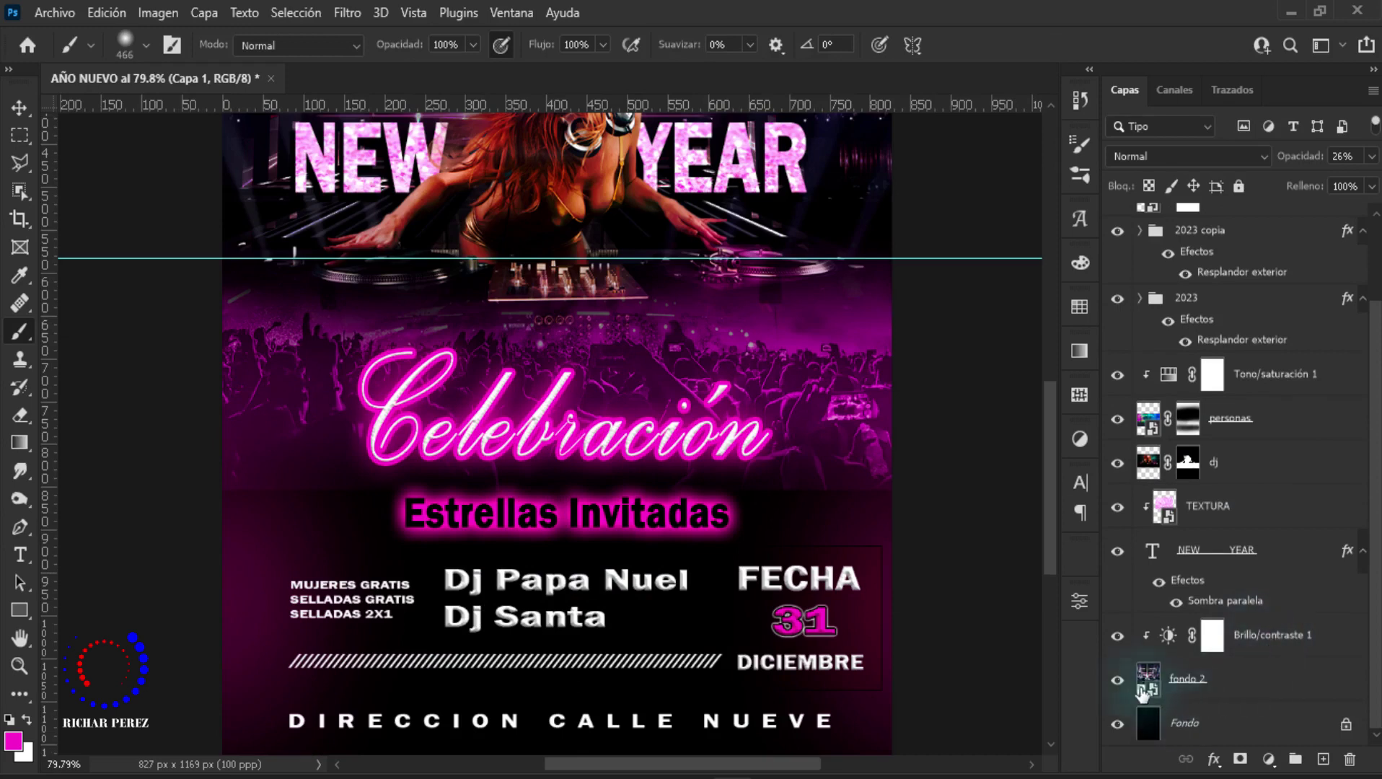
pyautogui.click(1118, 680)
pyautogui.click(1117, 419)
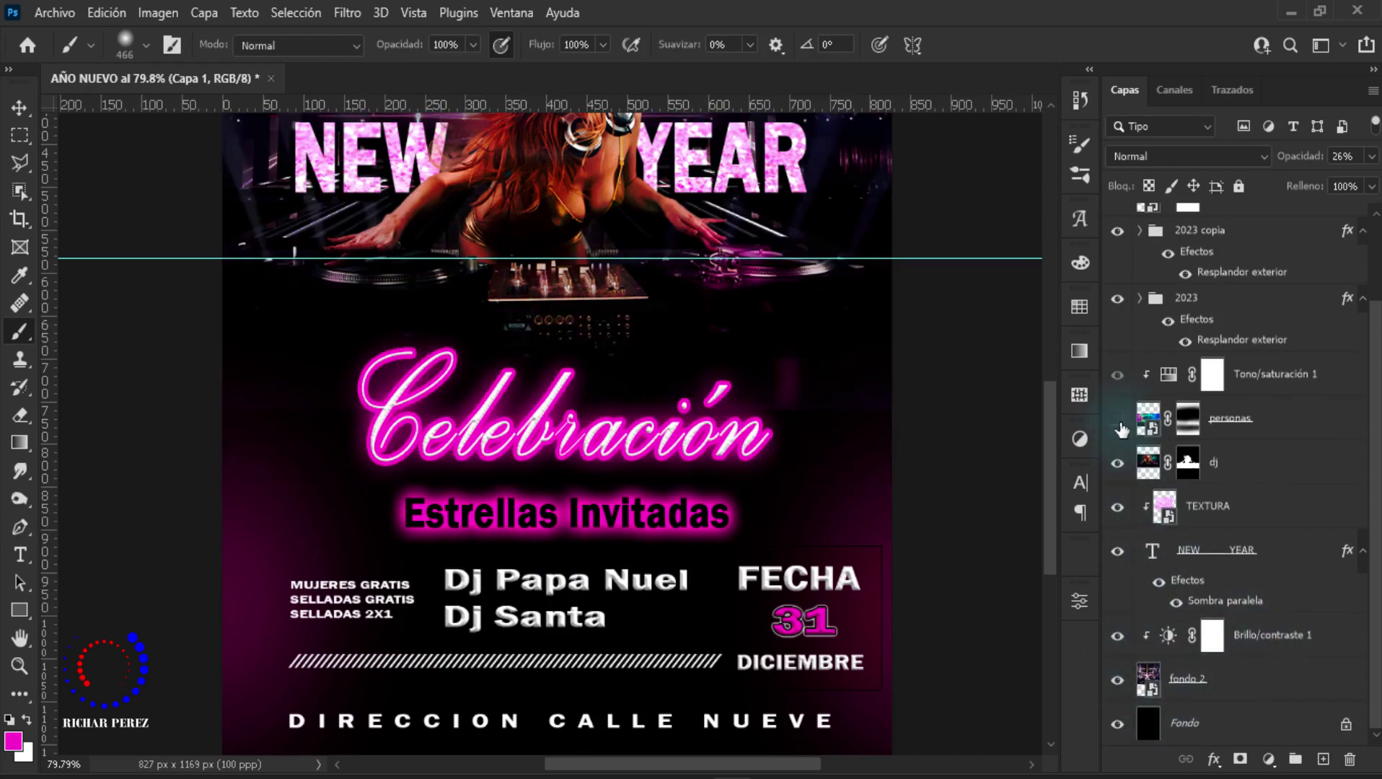
pyautogui.click(1118, 420)
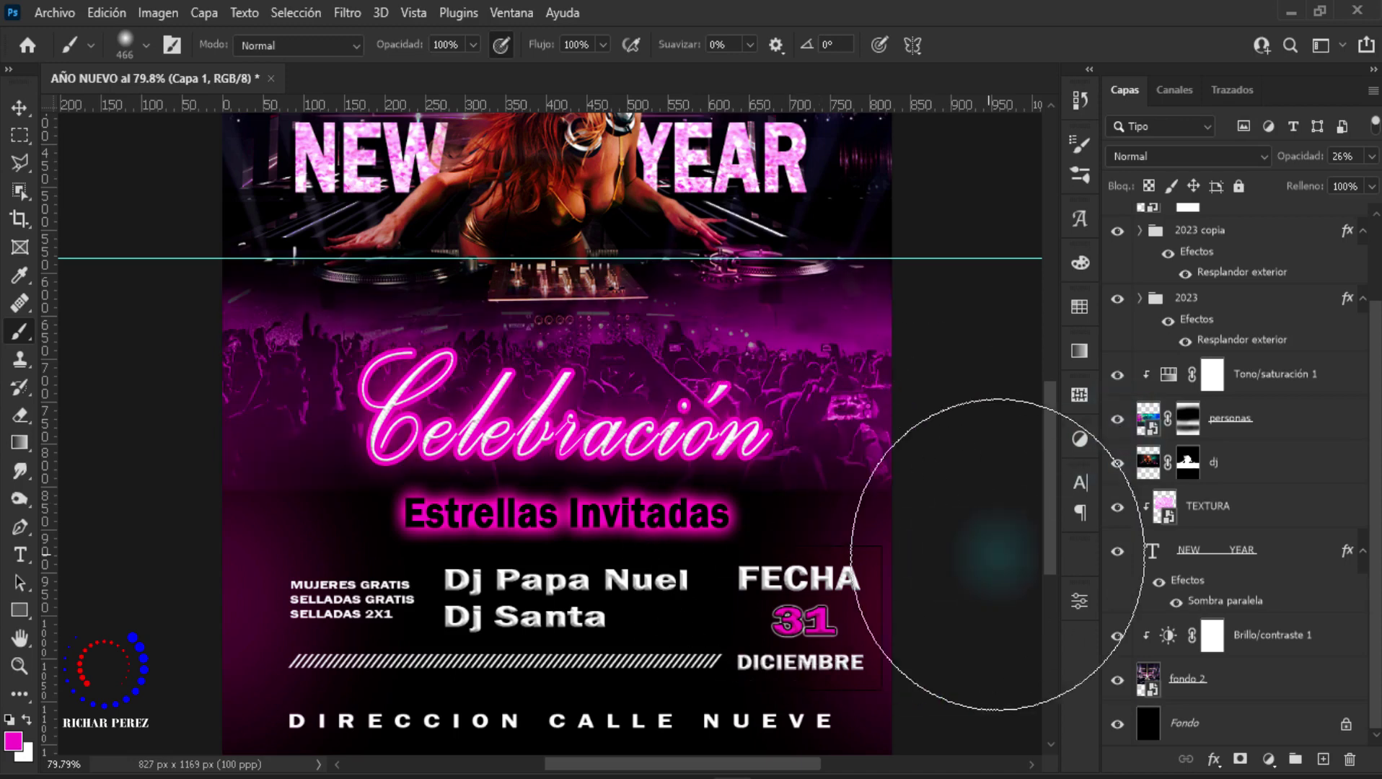
# Step: Target the personas layer mask with a 171 px brush to blend the crowd's top edge
pyautogui.click(1188, 418)
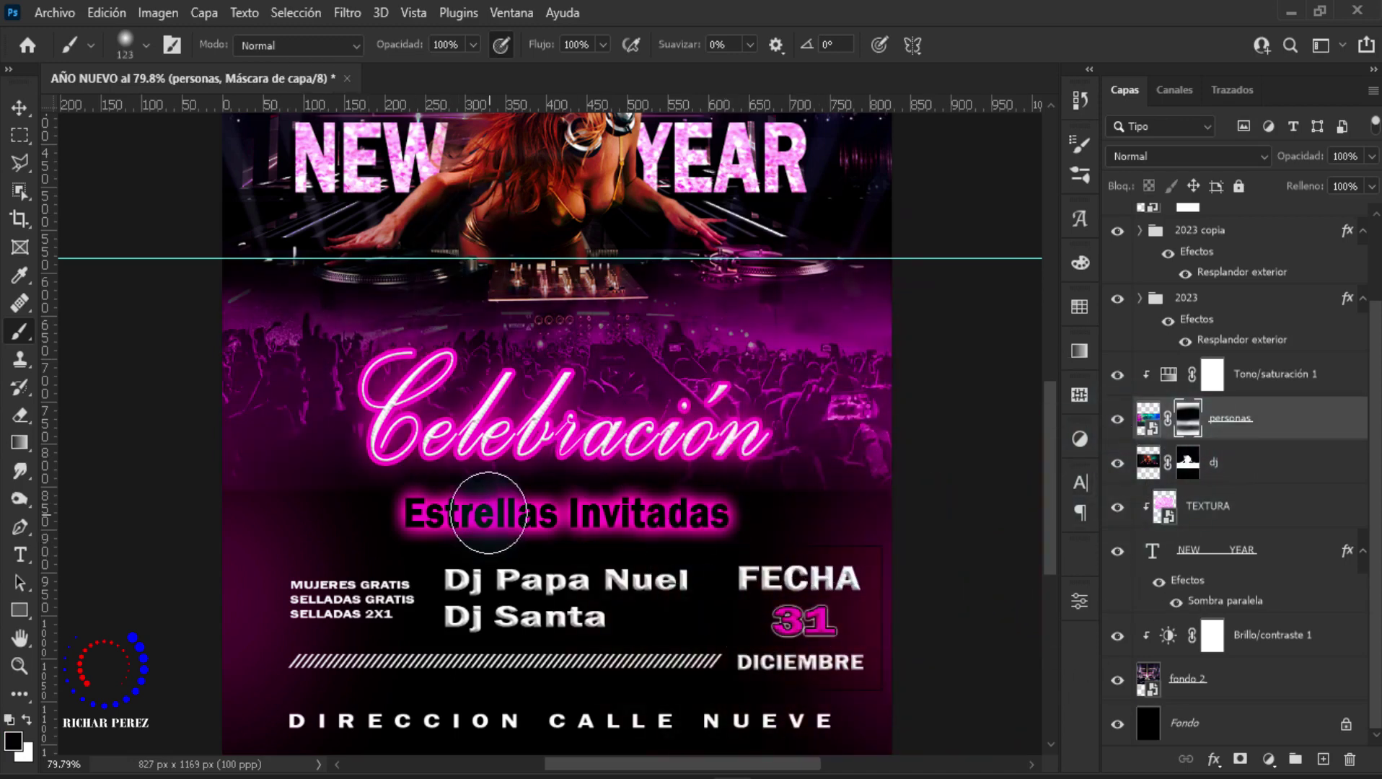
pyautogui.moveTo(846, 494); pyautogui.dragTo(881, 493)
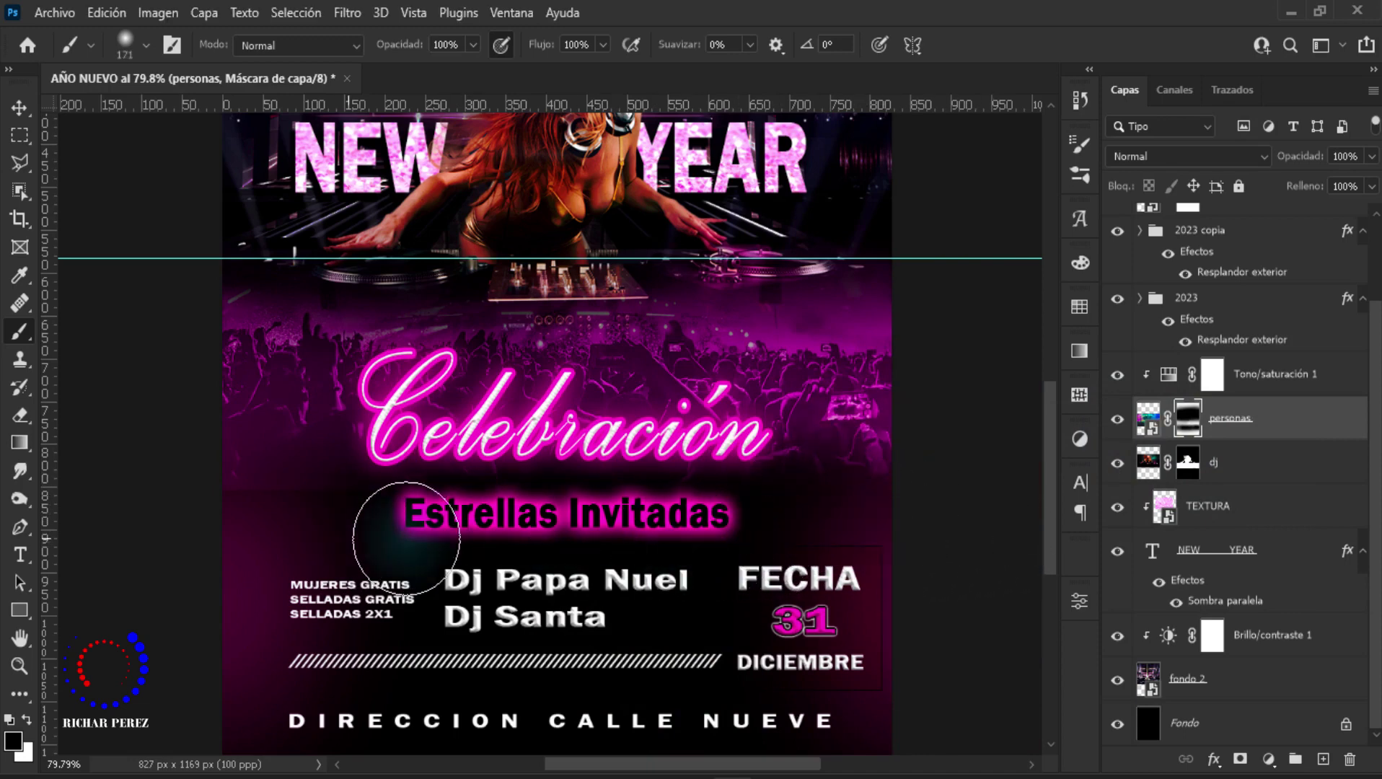
pyautogui.scroll(-3, 180, 570)
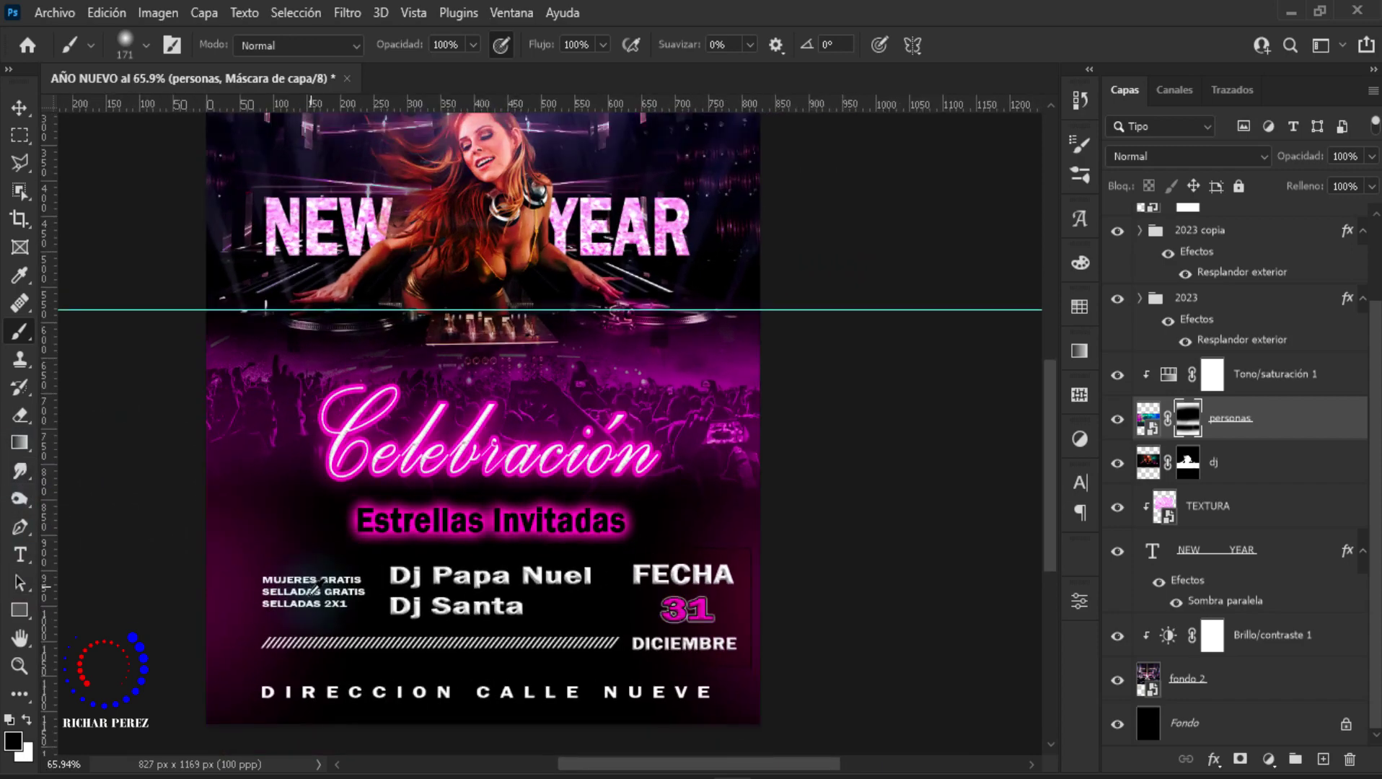
pyautogui.scroll(1, 433, 519)
pyautogui.scroll(1, 547, 575)
pyautogui.scroll(-1, 546, 575)
pyautogui.scroll(1, 584, 459)
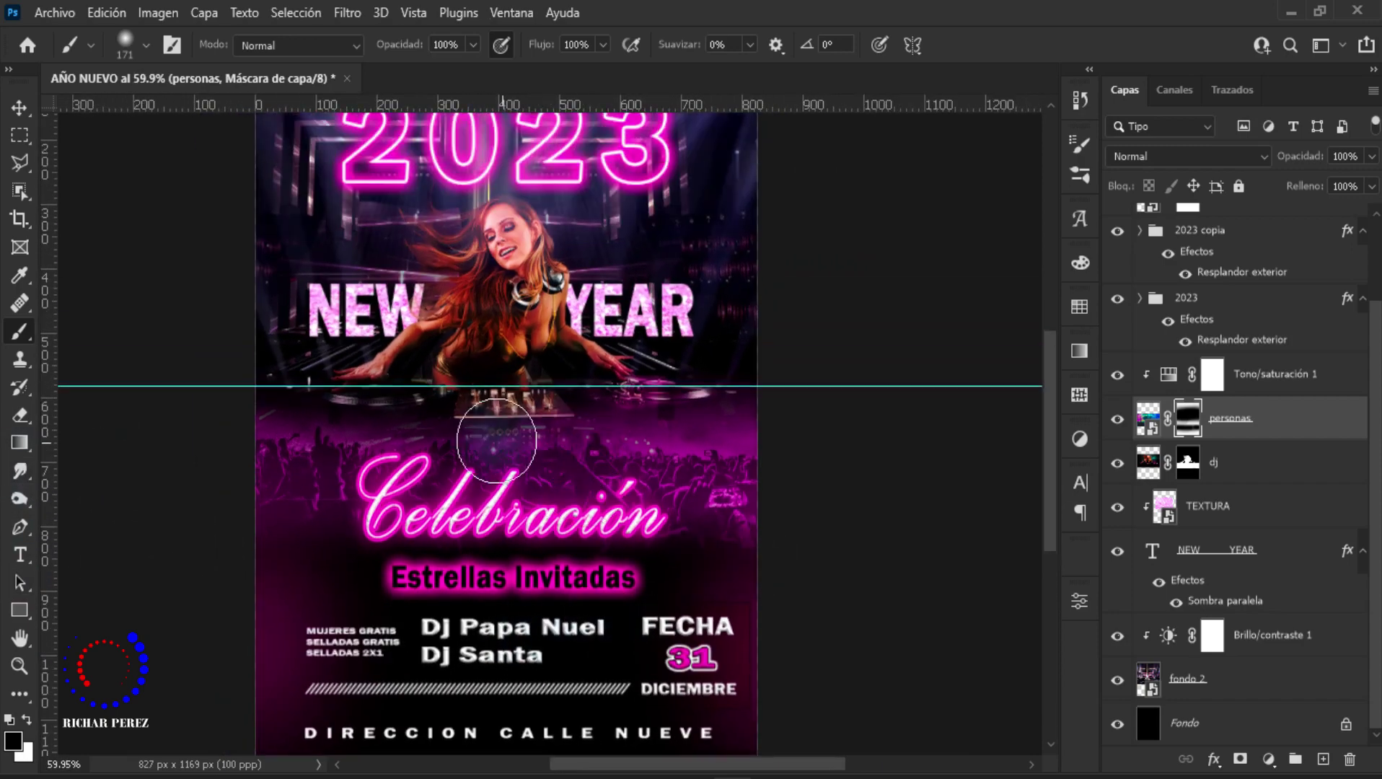
pyautogui.scroll(1, 585, 433)
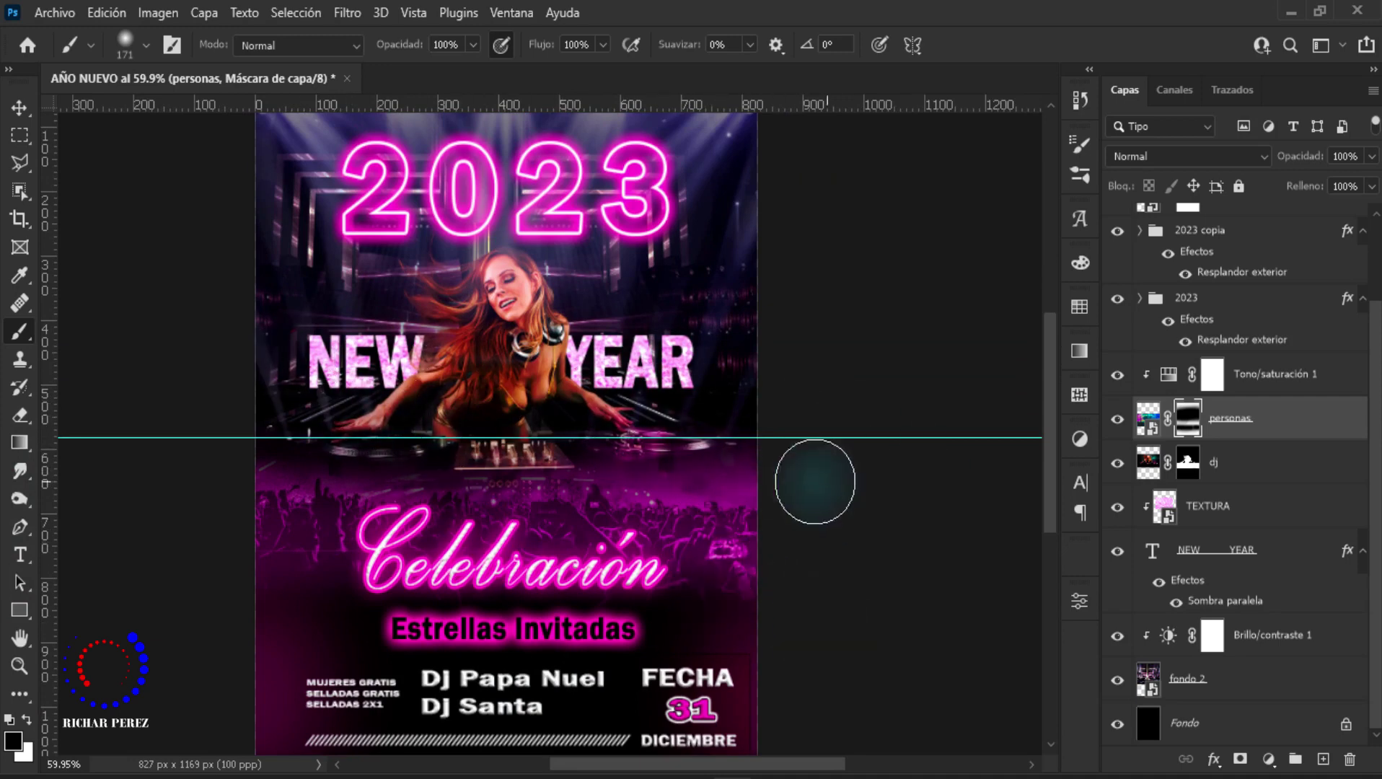
pyautogui.scroll(2, 1361, 431)
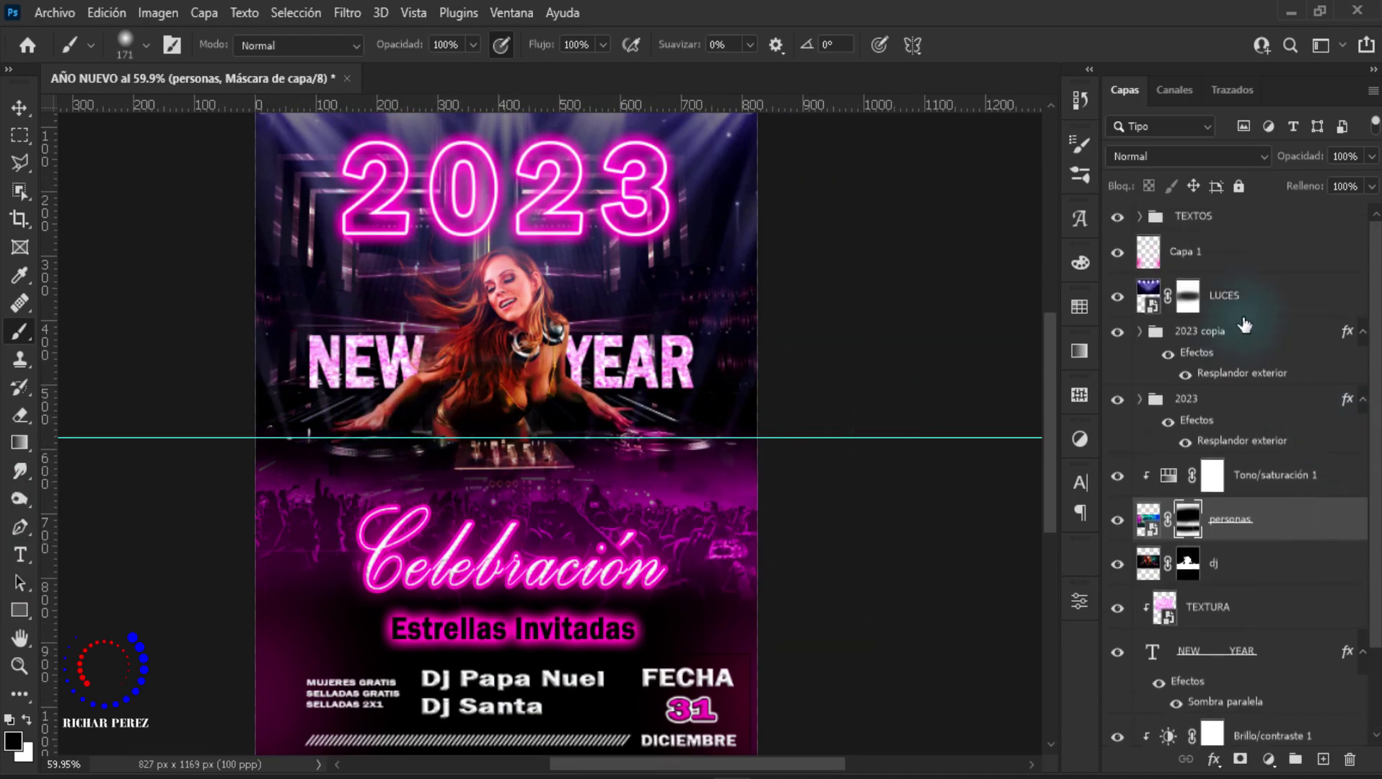
# Step: On a new layer above Capa 1, paint a magenta wash over the poster with a 621 px brush
pyautogui.click(1238, 269)
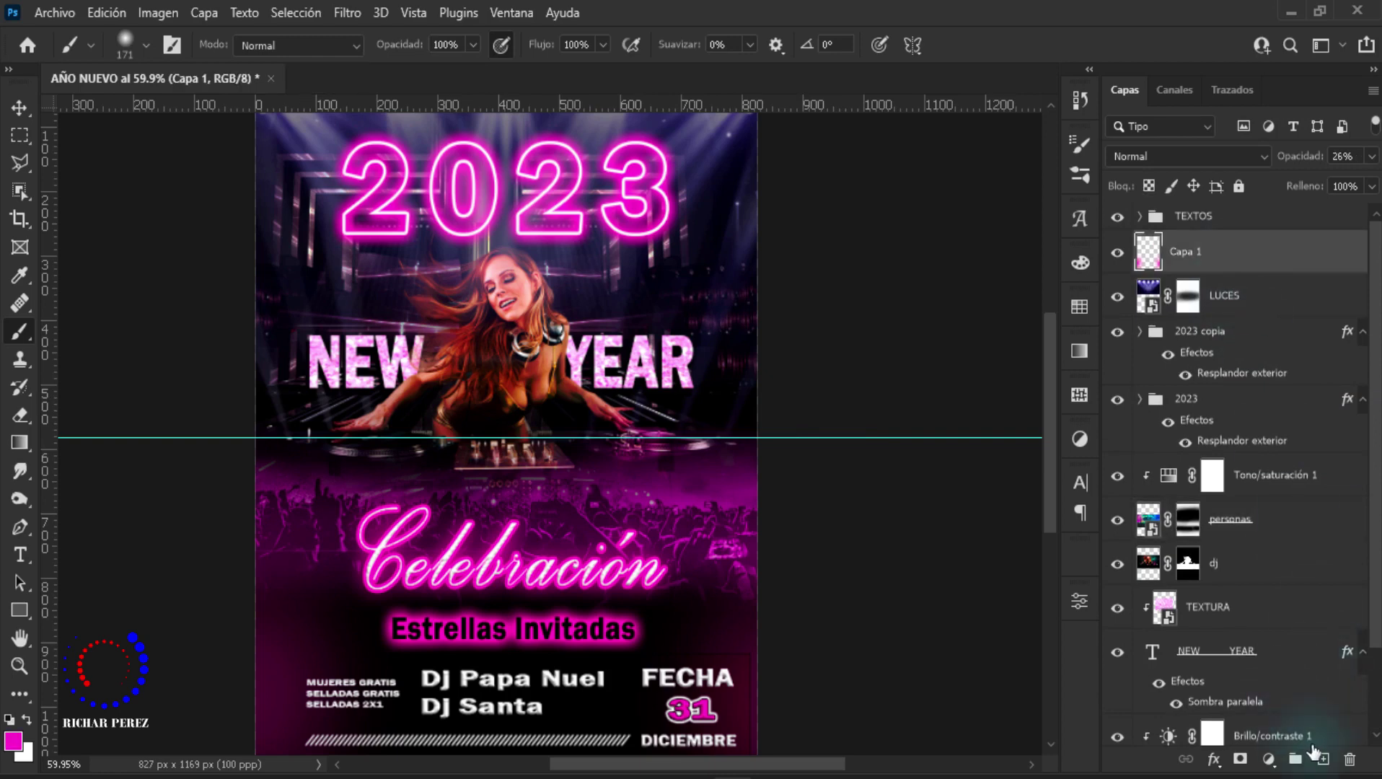
pyautogui.click(1324, 761)
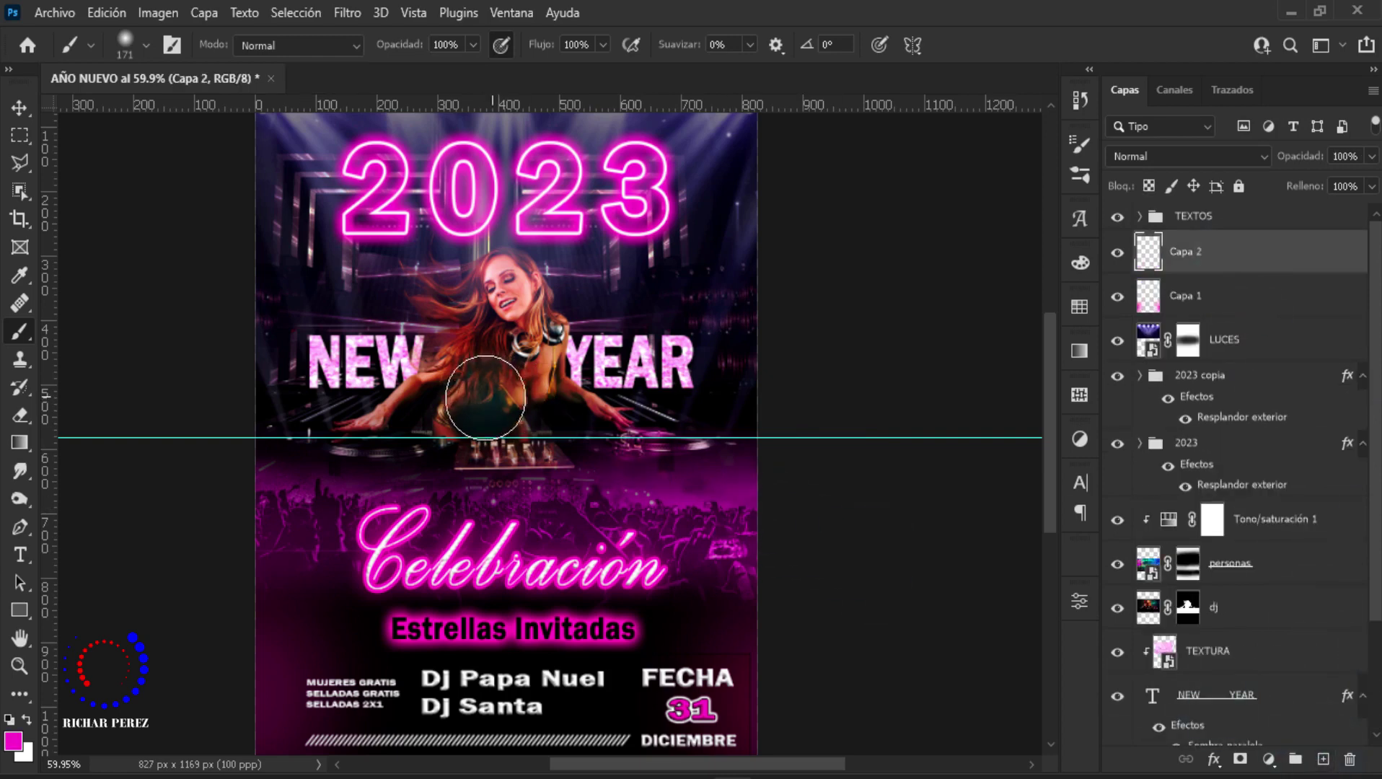
pyautogui.moveTo(376, 462); pyautogui.dragTo(504, 402)
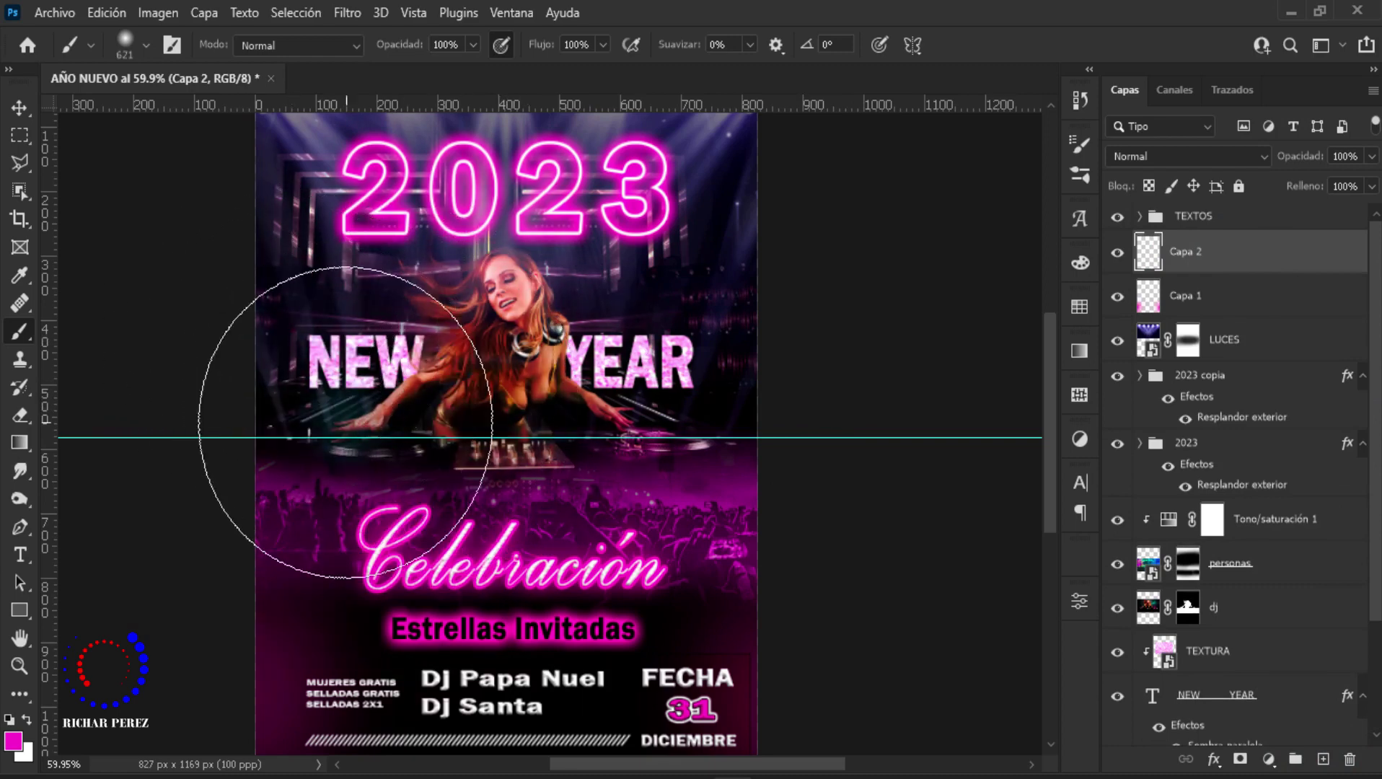
pyautogui.scroll(2, 357, 426)
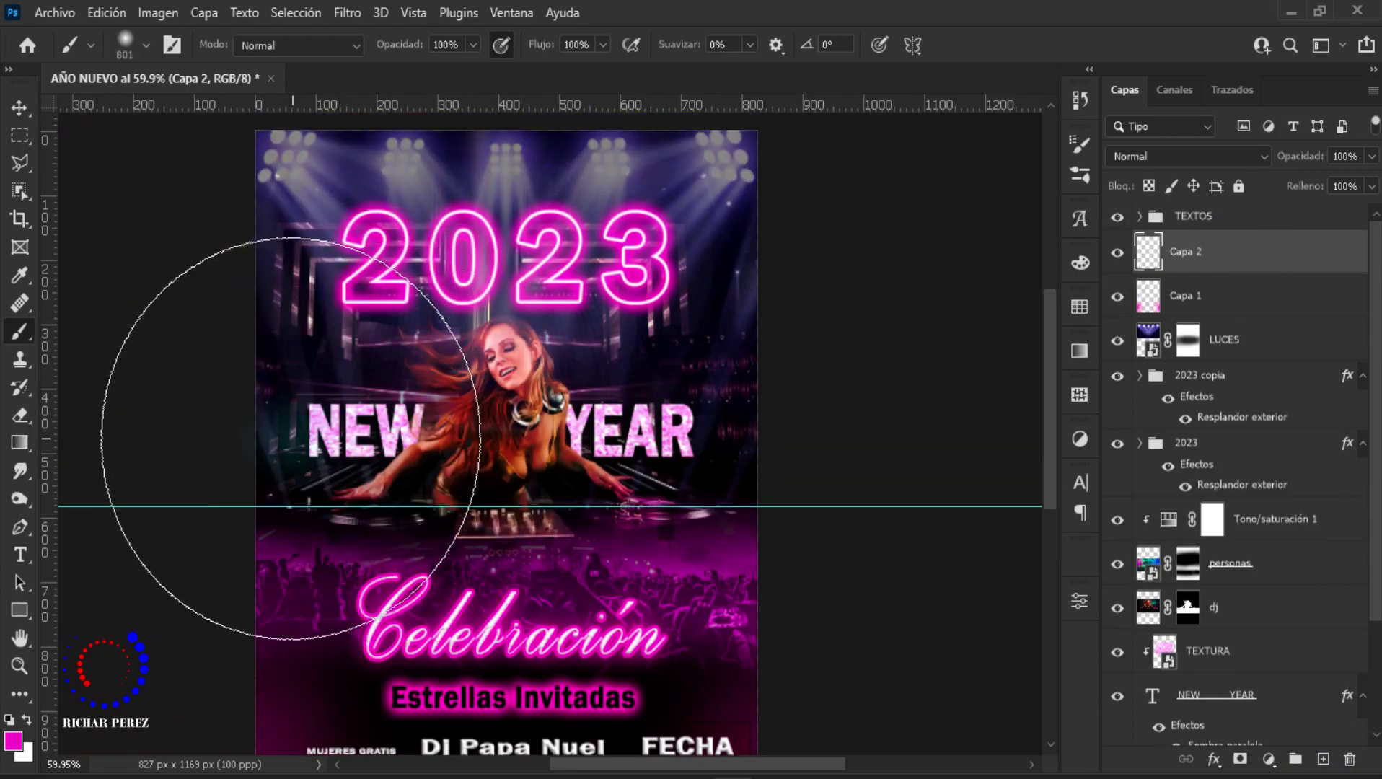
pyautogui.moveTo(231, 416); pyautogui.dragTo(721, 433)
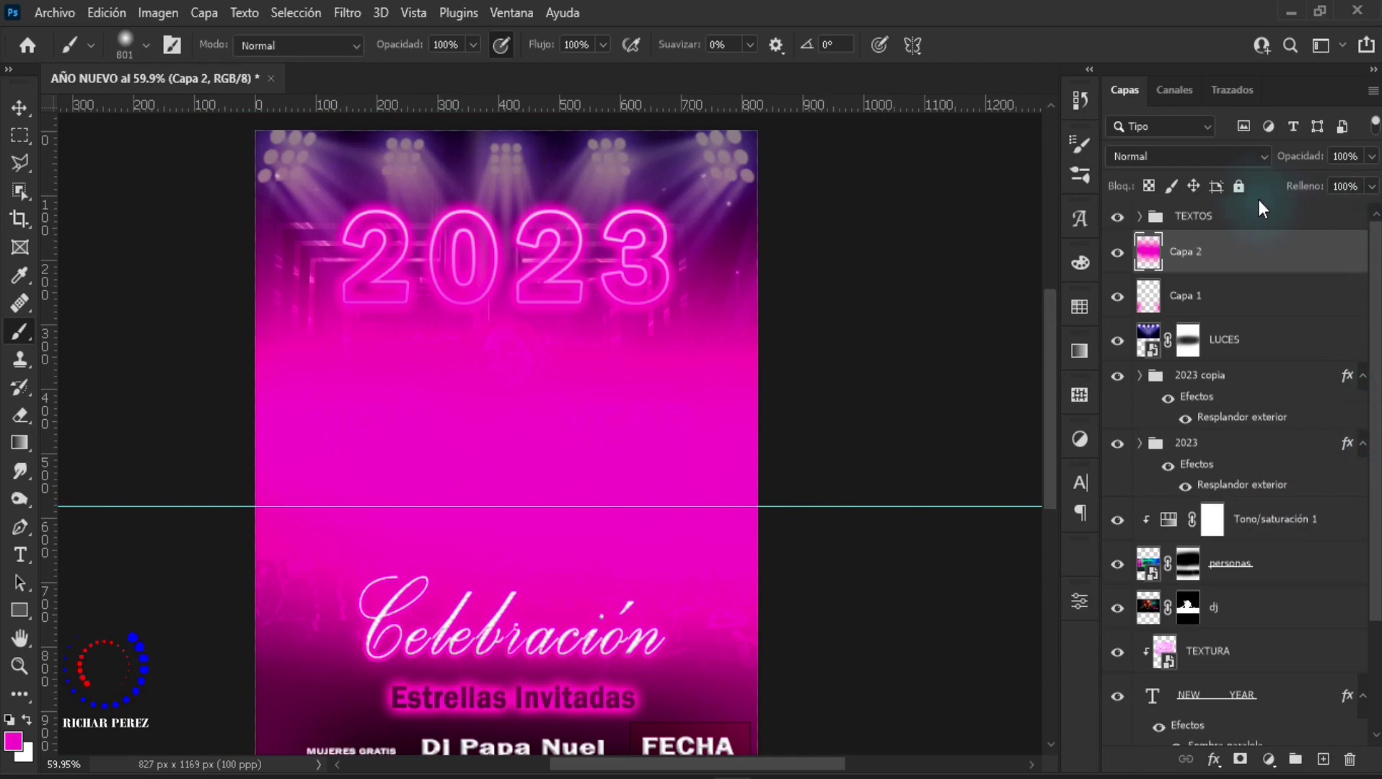
# Step: Set the magenta wash layer to Trama blending at 12% opacity
pyautogui.click(1187, 156)
pyautogui.click(1130, 333)
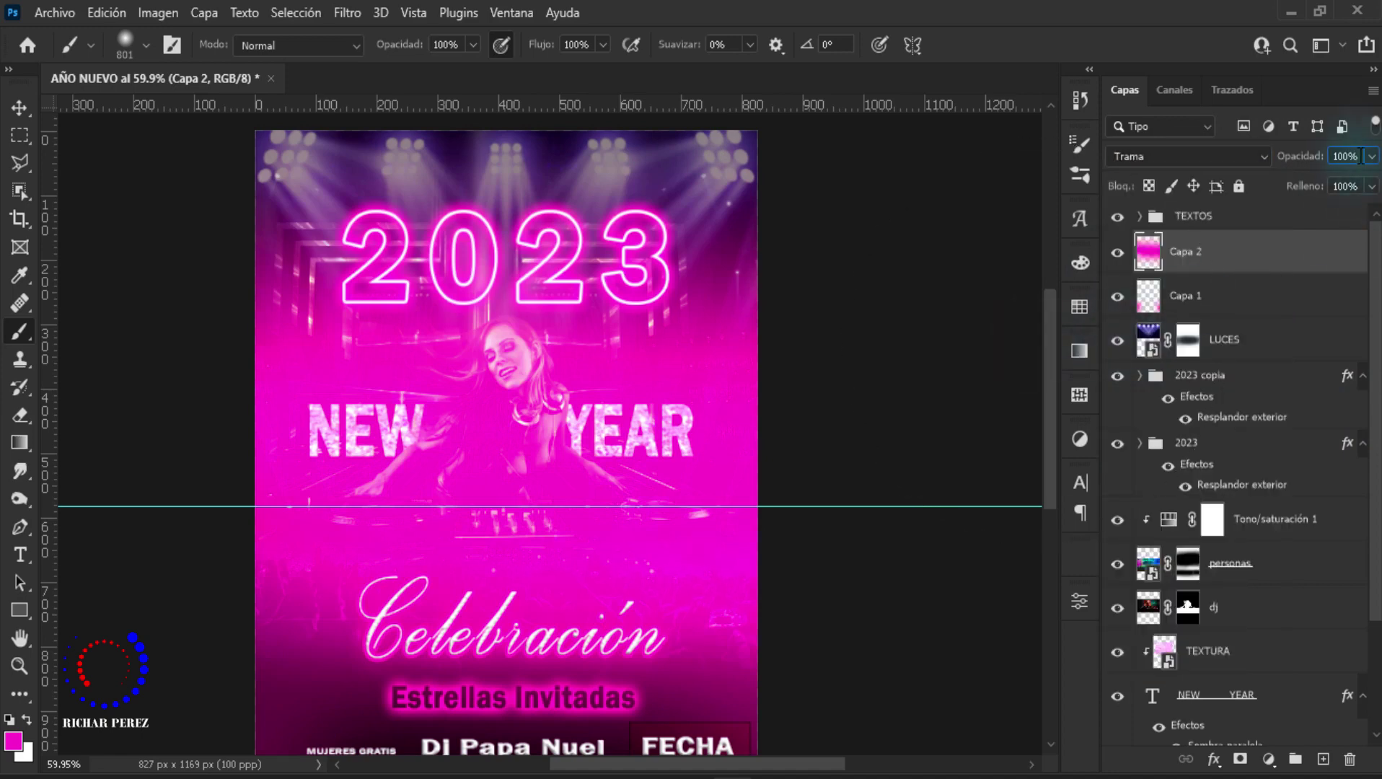
pyautogui.write('12')
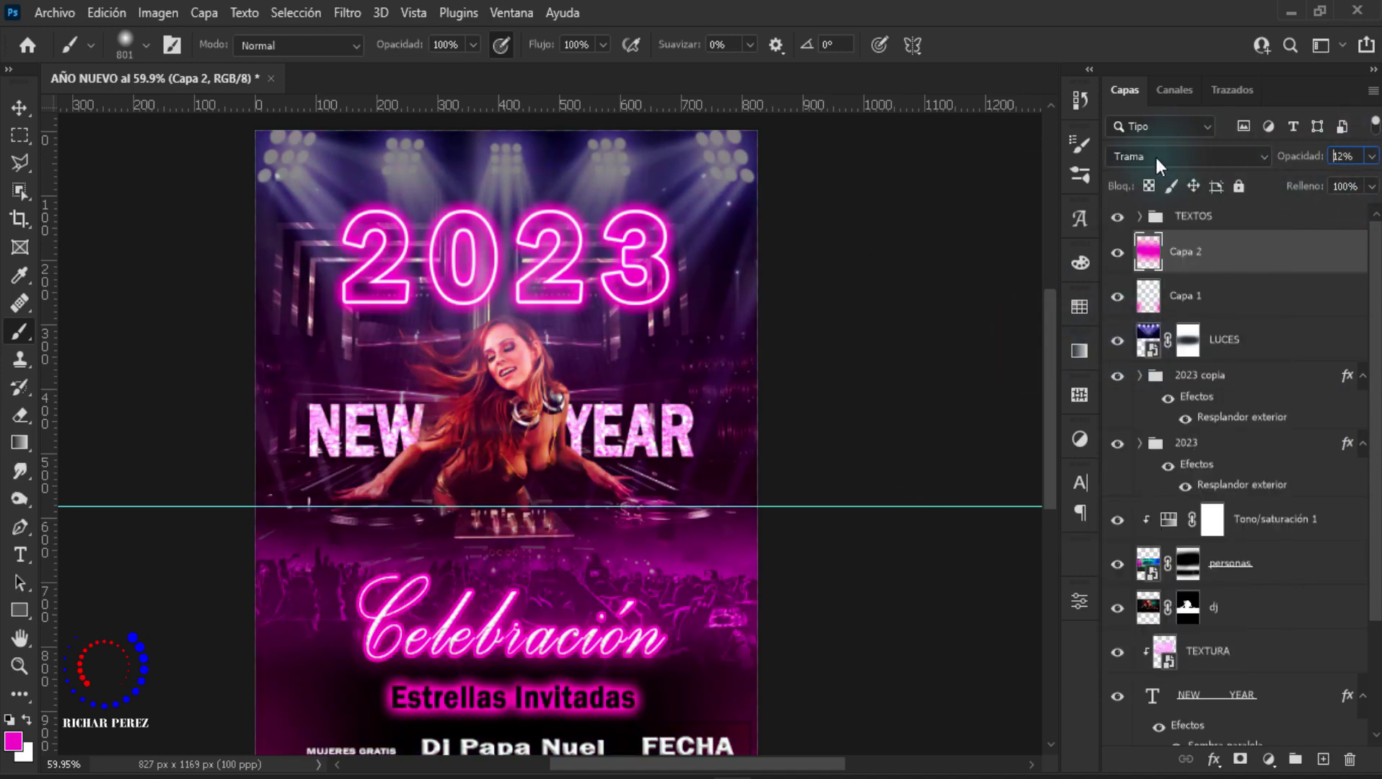
pyautogui.press('Return')
pyautogui.click(1115, 378)
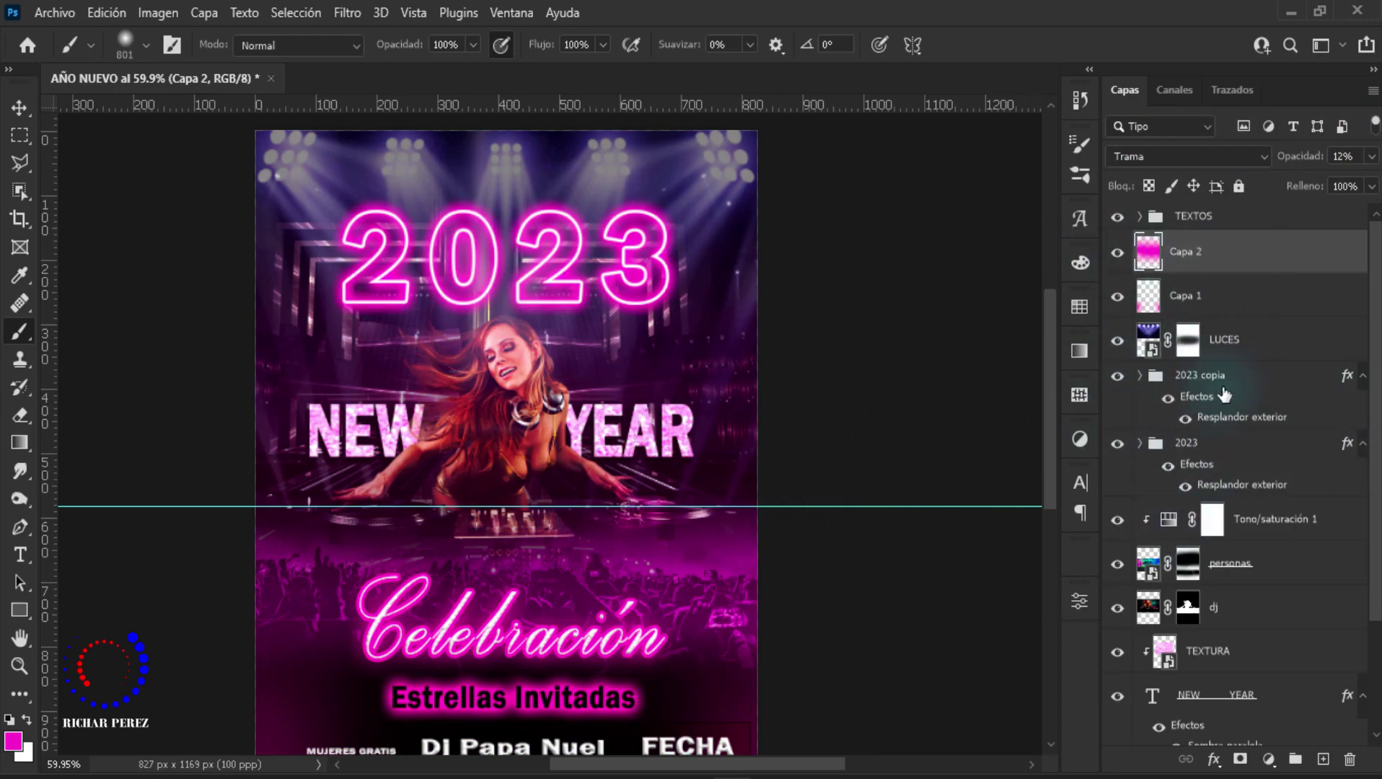
pyautogui.click(1224, 394)
# Step: On a new layer above 2023 copia, paint a pink glow over 2023 with a flattened elliptical brush
pyautogui.click(1325, 760)
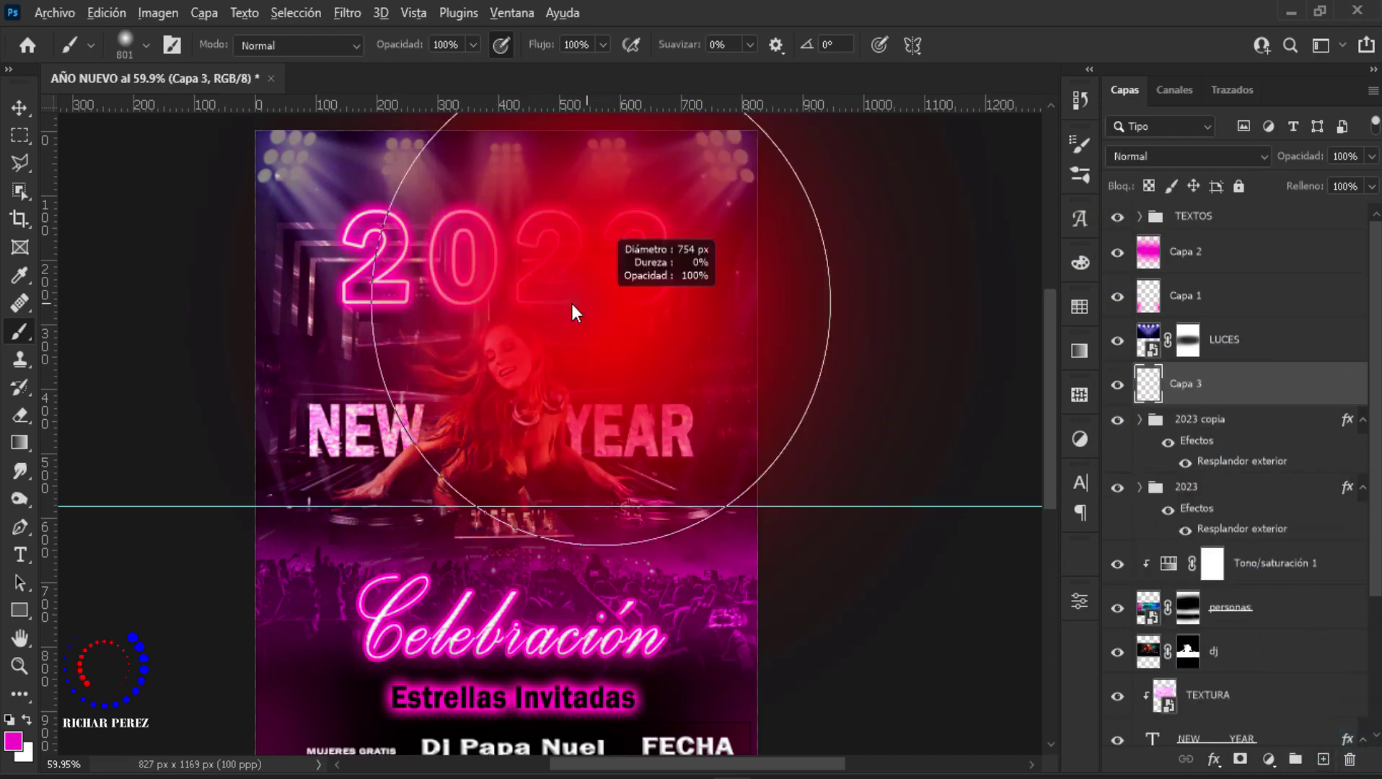
pyautogui.rightClick(486, 281)
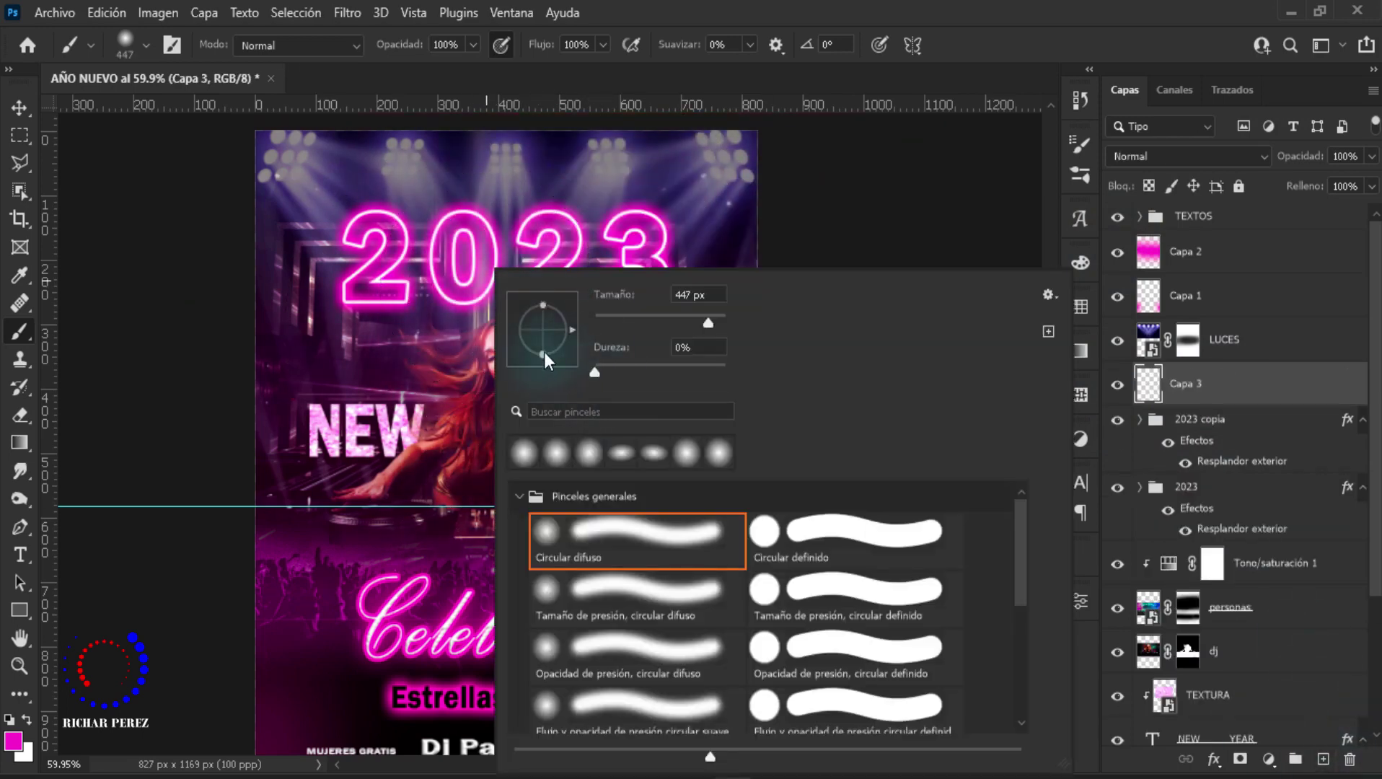
pyautogui.moveTo(541, 354); pyautogui.dragTo(541, 349)
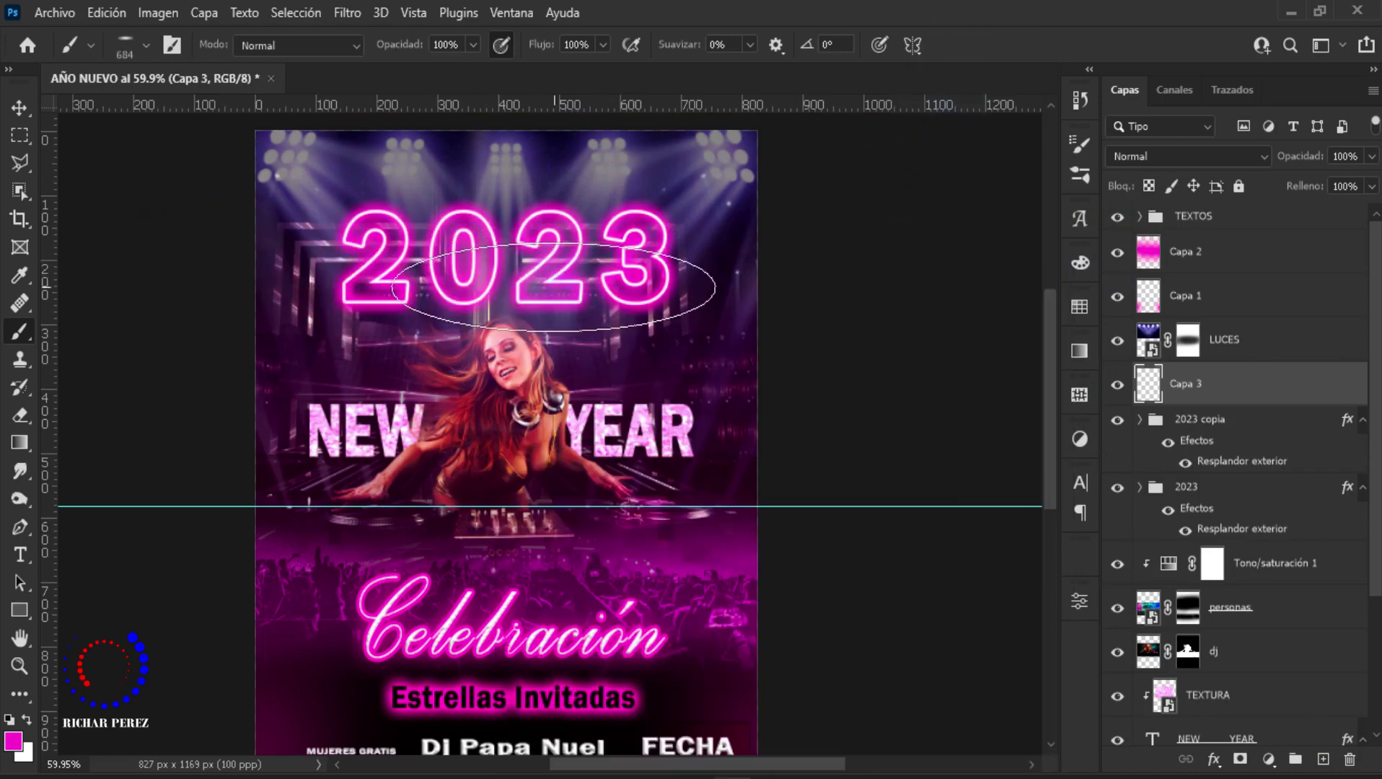
pyautogui.moveTo(486, 301)
pyautogui.mouseDown()
pyautogui.moveTo(527, 289)
pyautogui.moveTo(497, 265)
pyautogui.mouseUp()
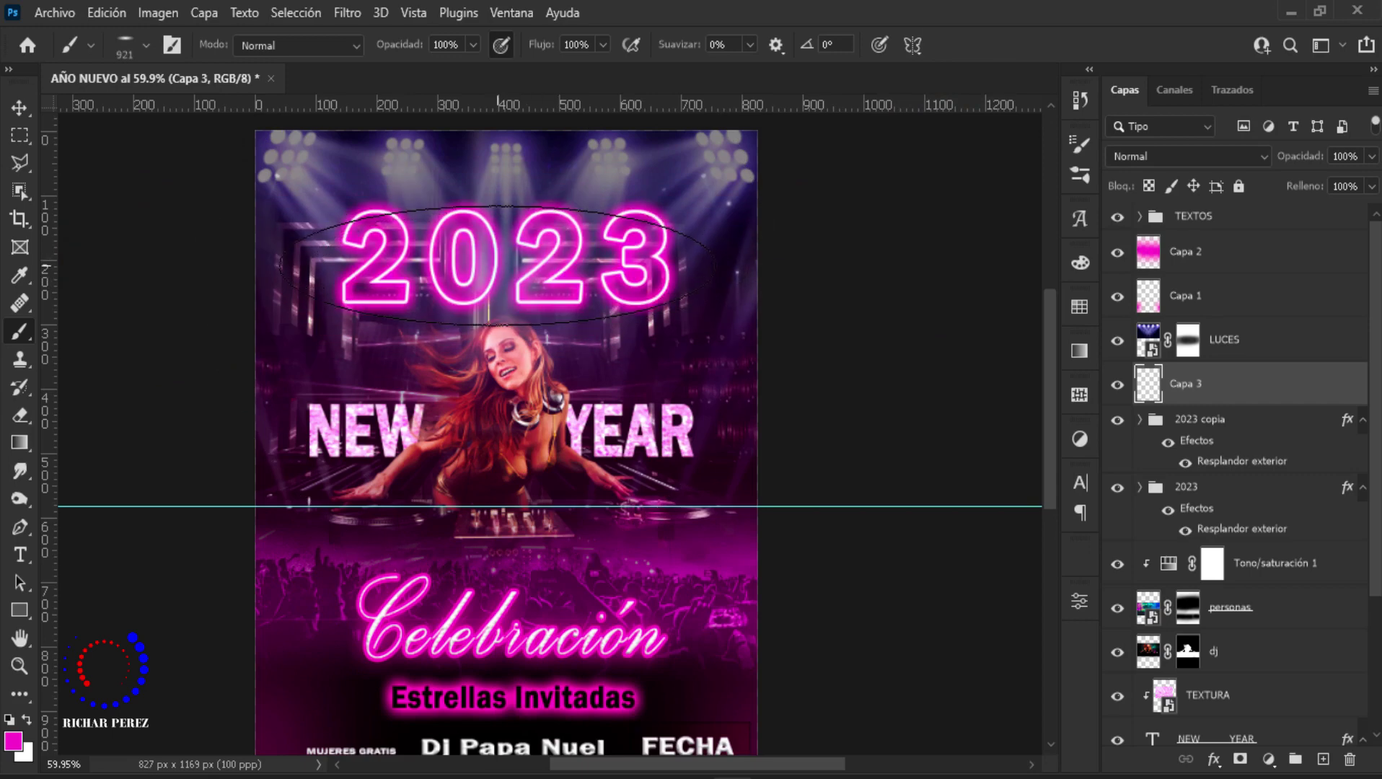
pyautogui.click(497, 264)
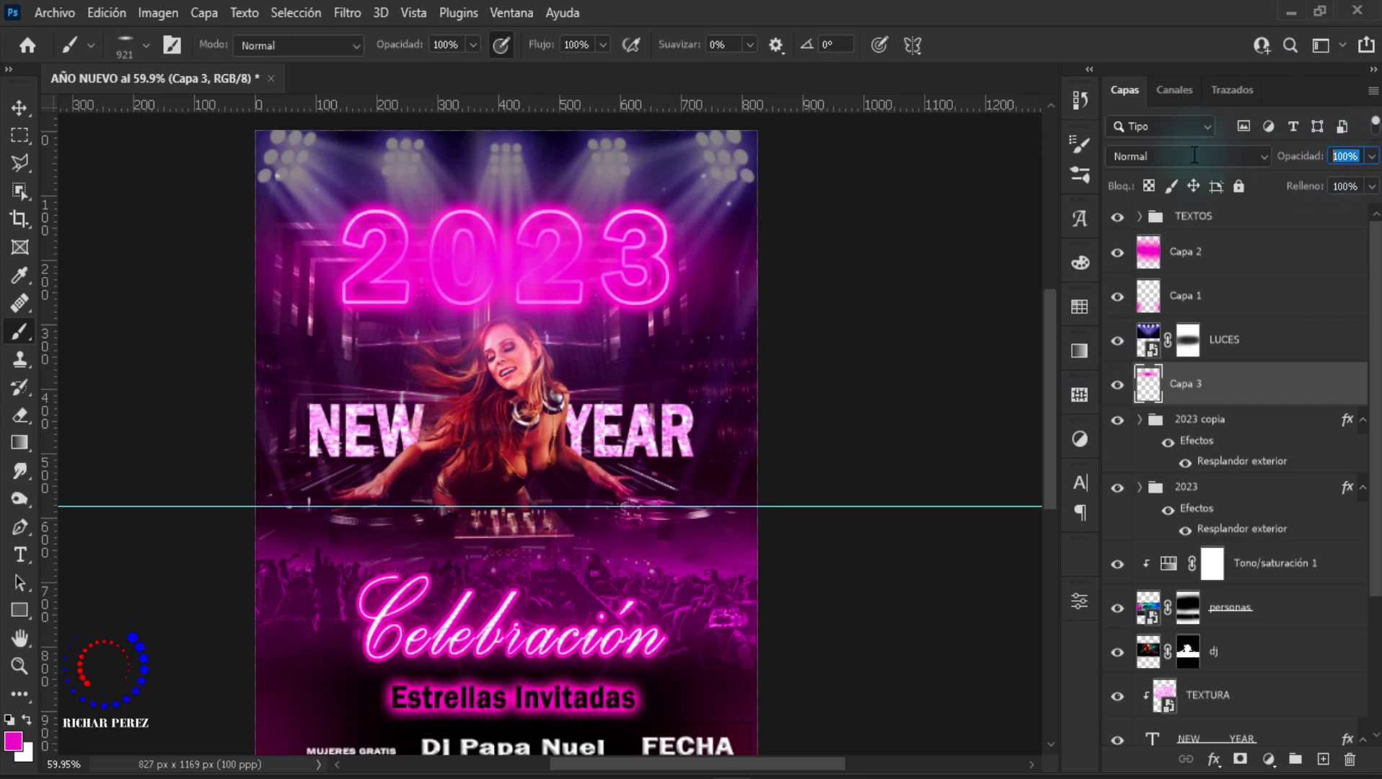
# Step: Fade the pink glow layer to 40% opacity
pyautogui.write('40')
pyautogui.press('Return')
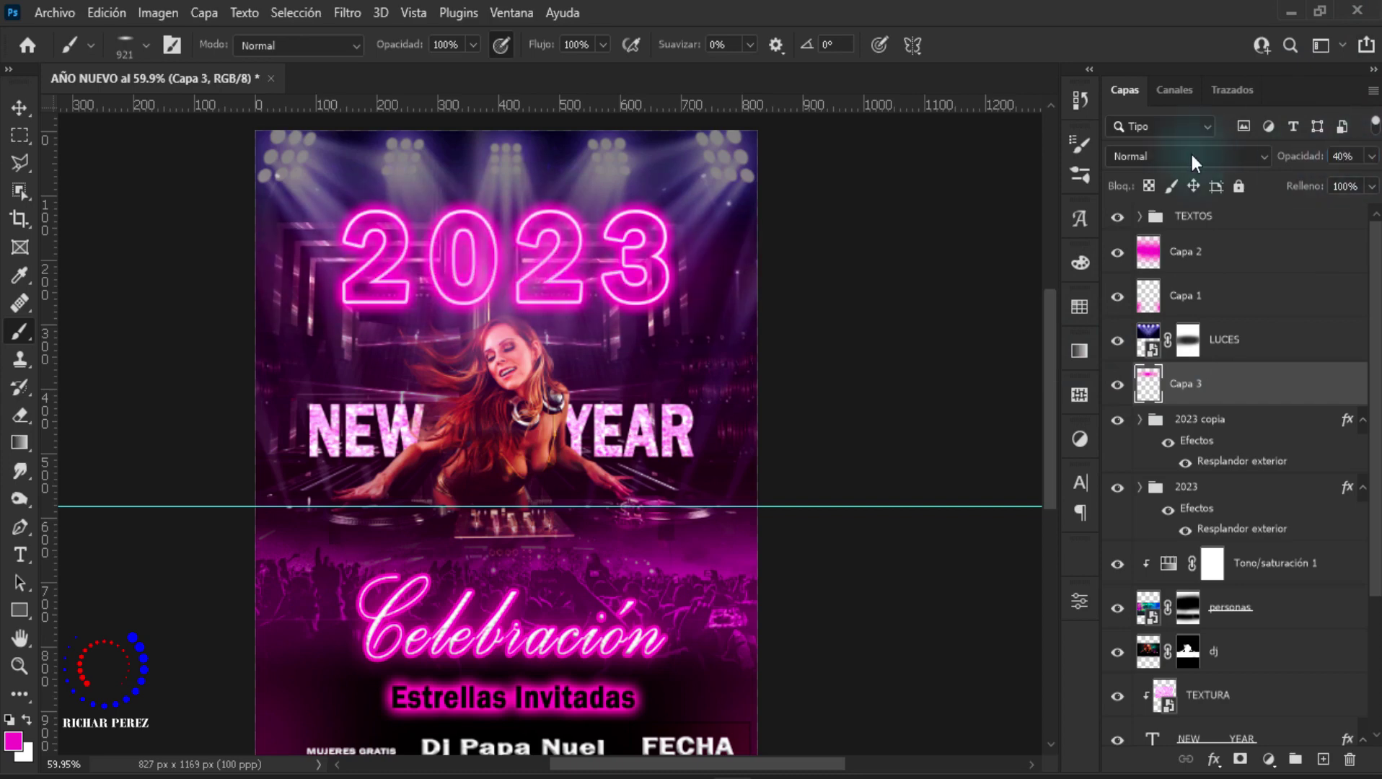
pyautogui.press('Return')
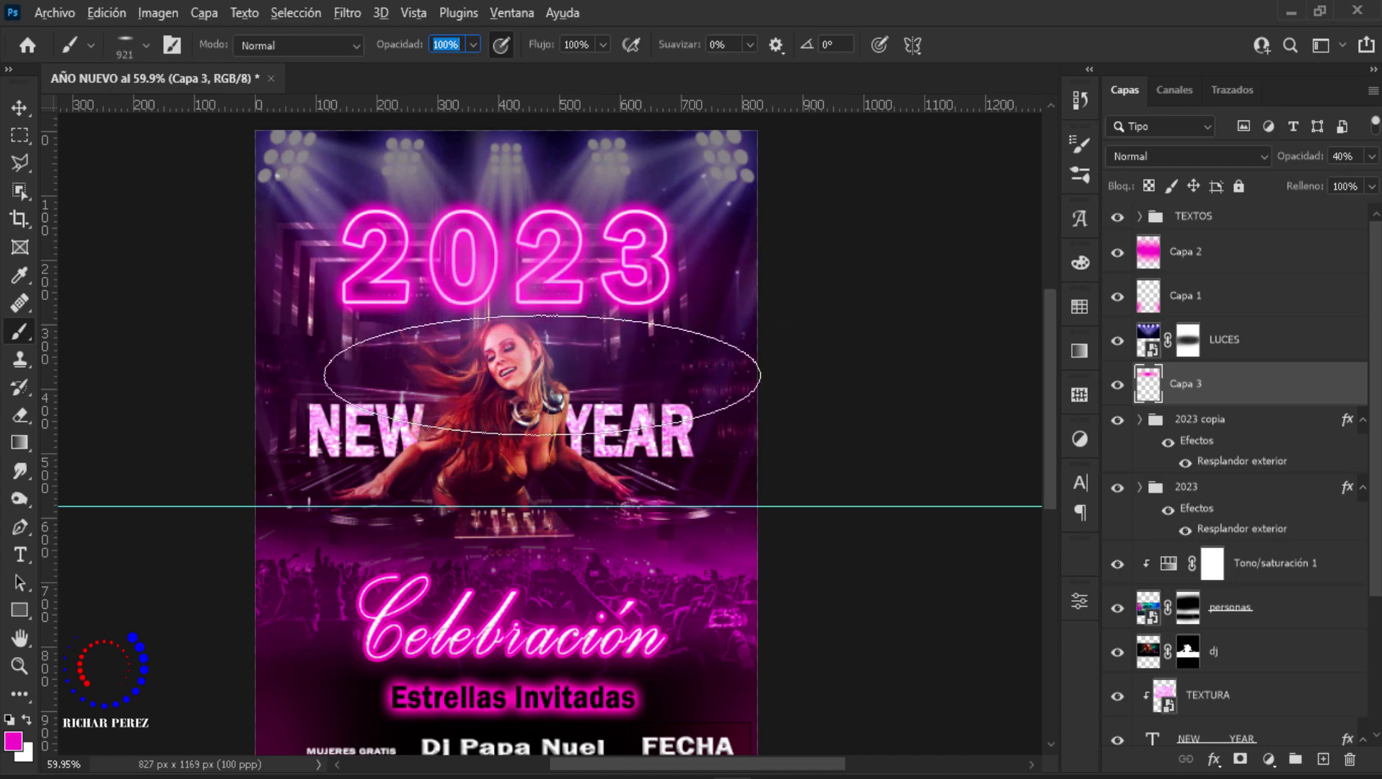
pyautogui.press('v')
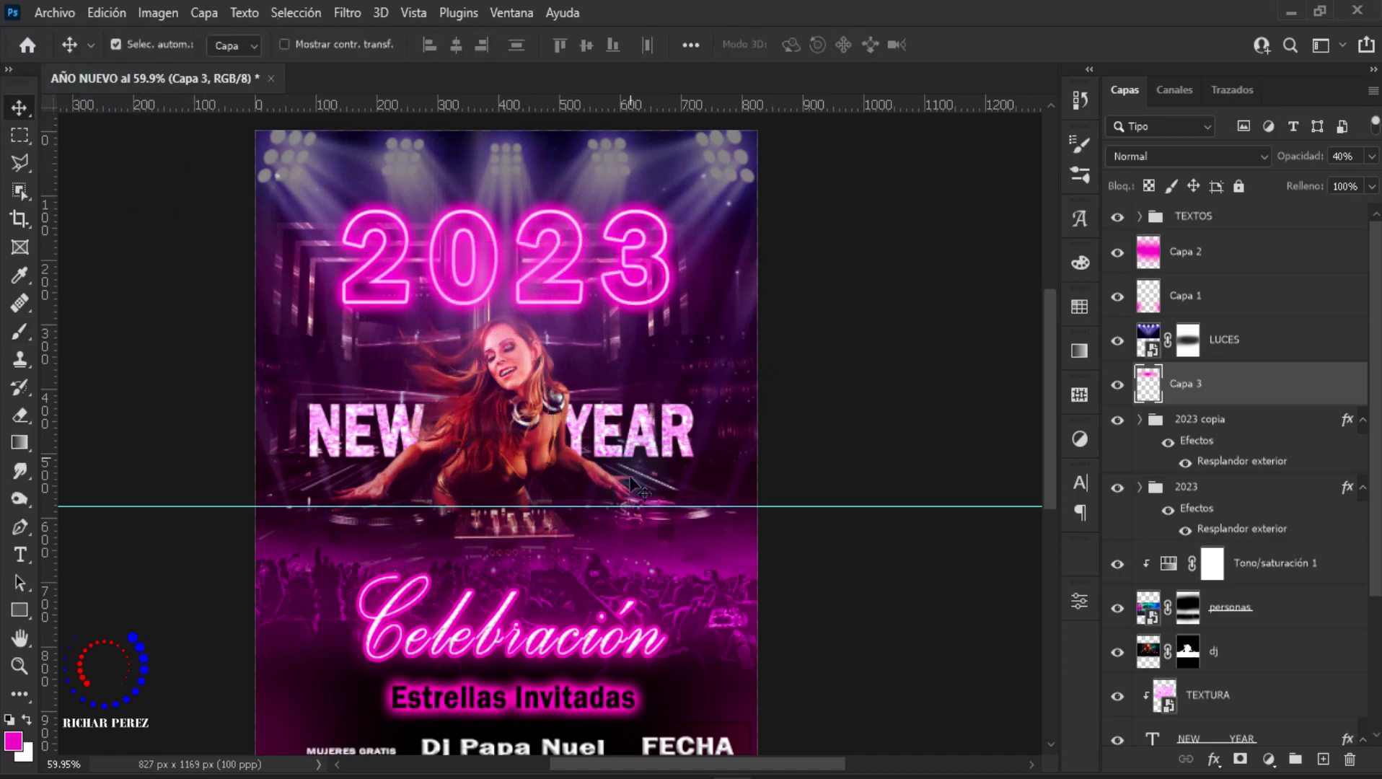
pyautogui.scroll(-2, 633, 485)
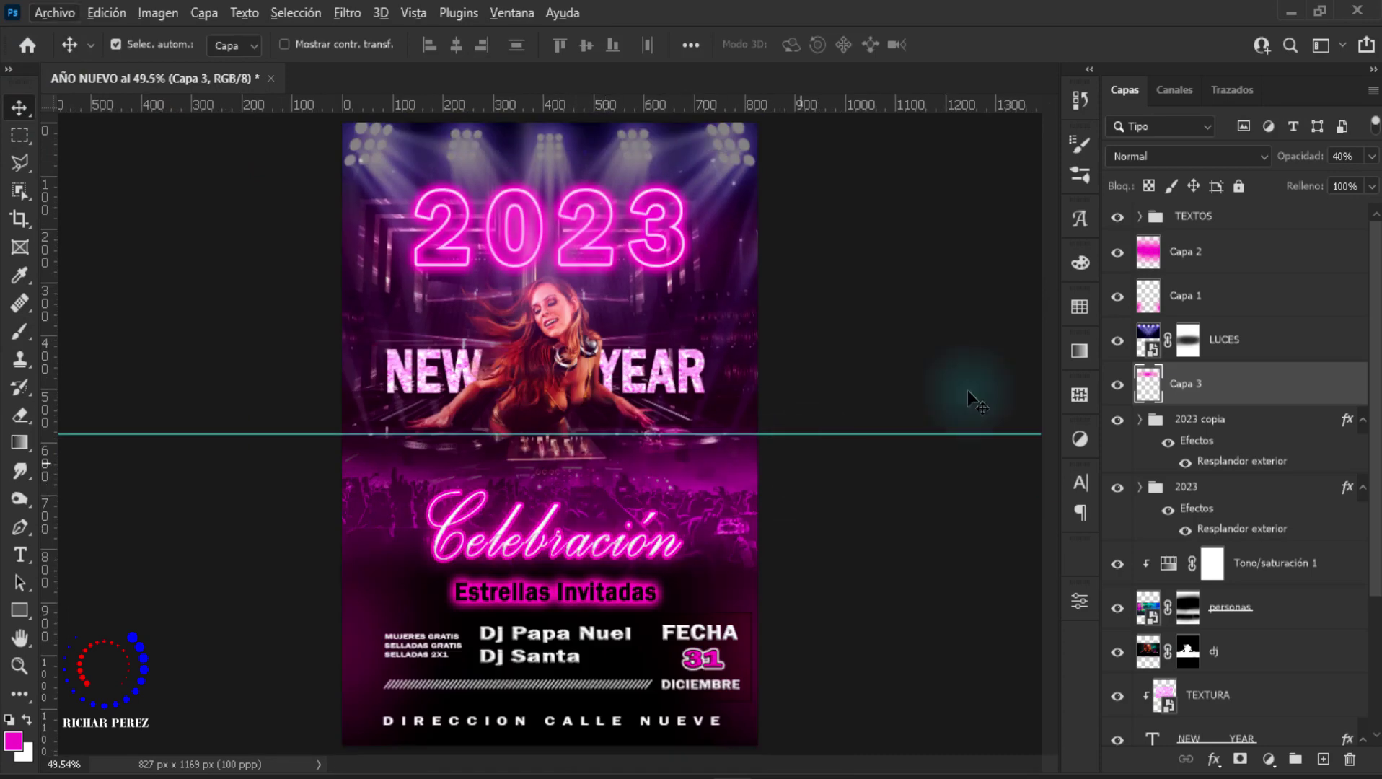
pyautogui.click(1249, 216)
# Step: Place the dark ember-particles image as embedded and scale it over the flyer's lower half
pyautogui.click(55, 13)
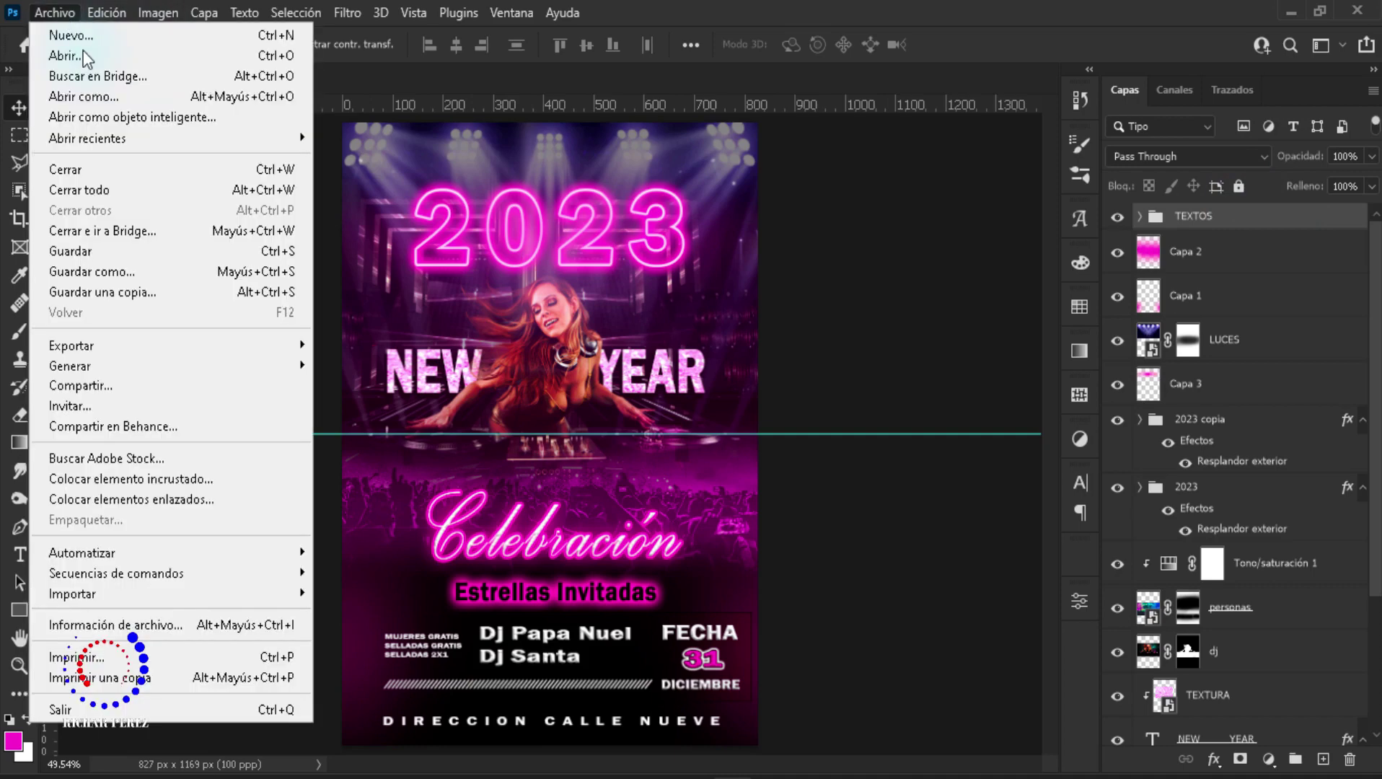
pyautogui.click(191, 479)
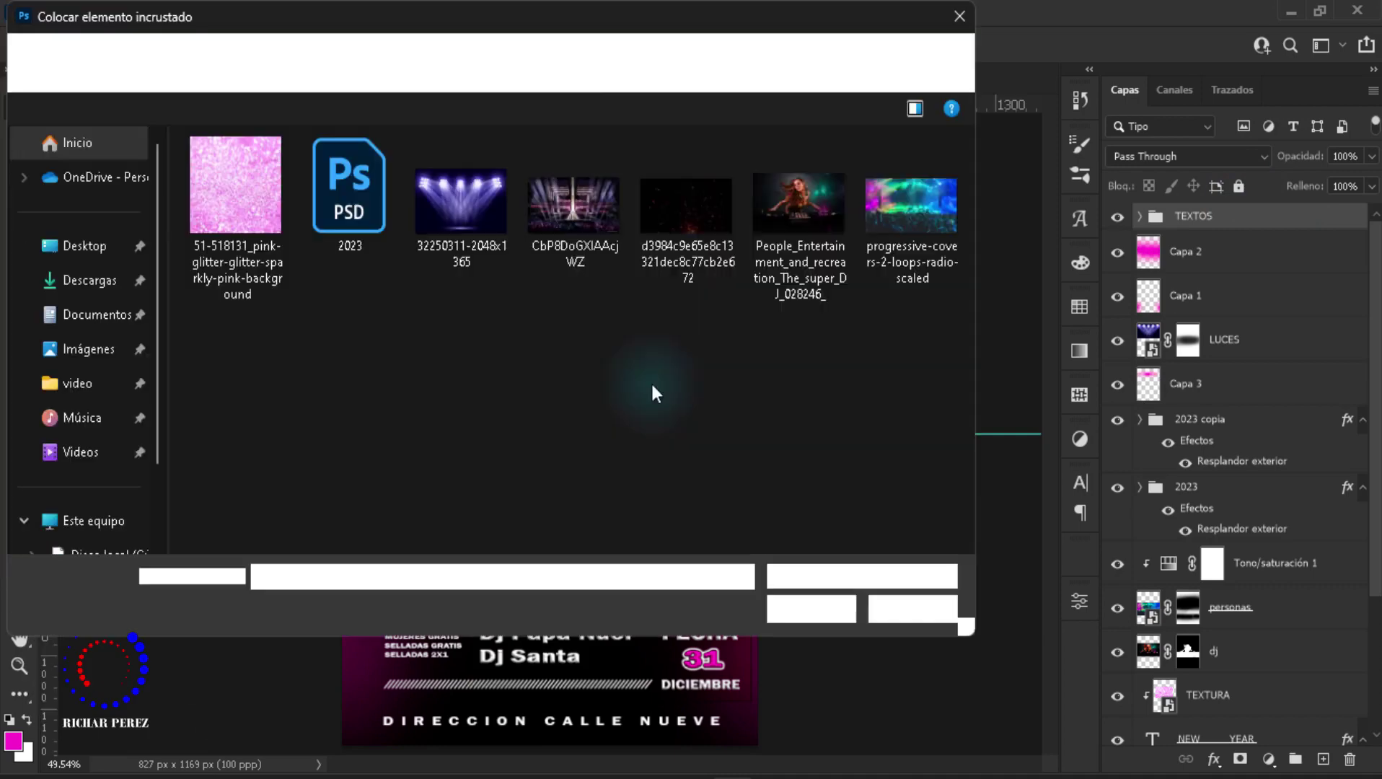
pyautogui.click(686, 261)
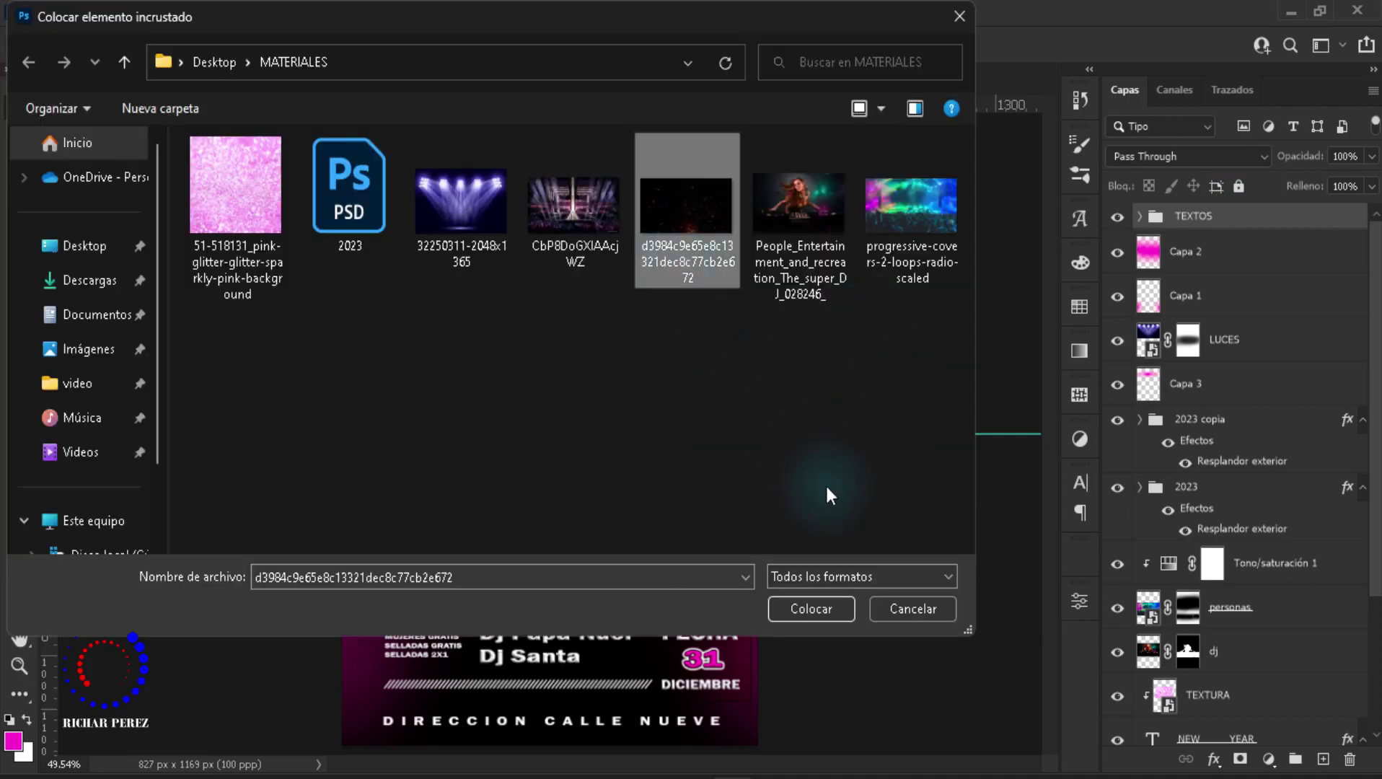
pyautogui.click(829, 609)
pyautogui.moveTo(582, 505); pyautogui.dragTo(557, 691)
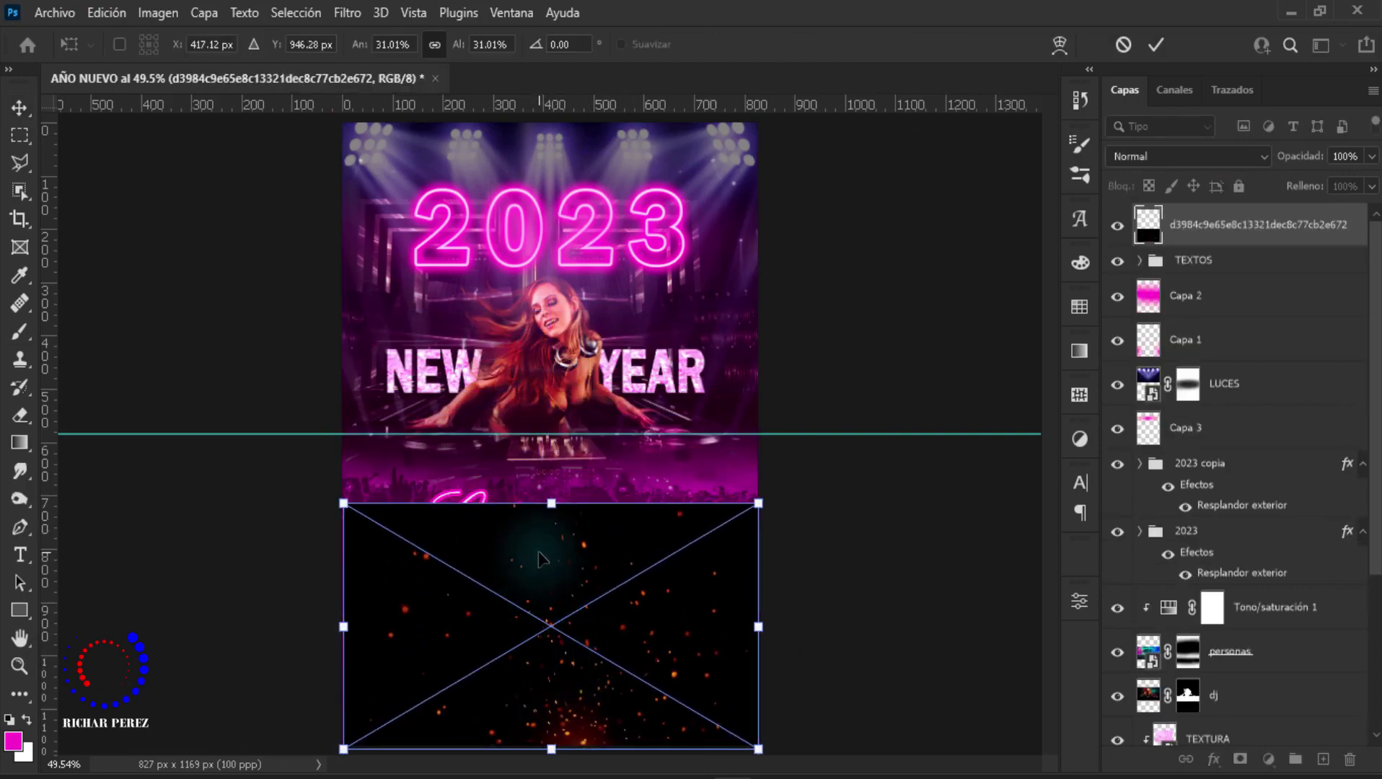
pyautogui.moveTo(555, 496); pyautogui.dragTo(543, 406)
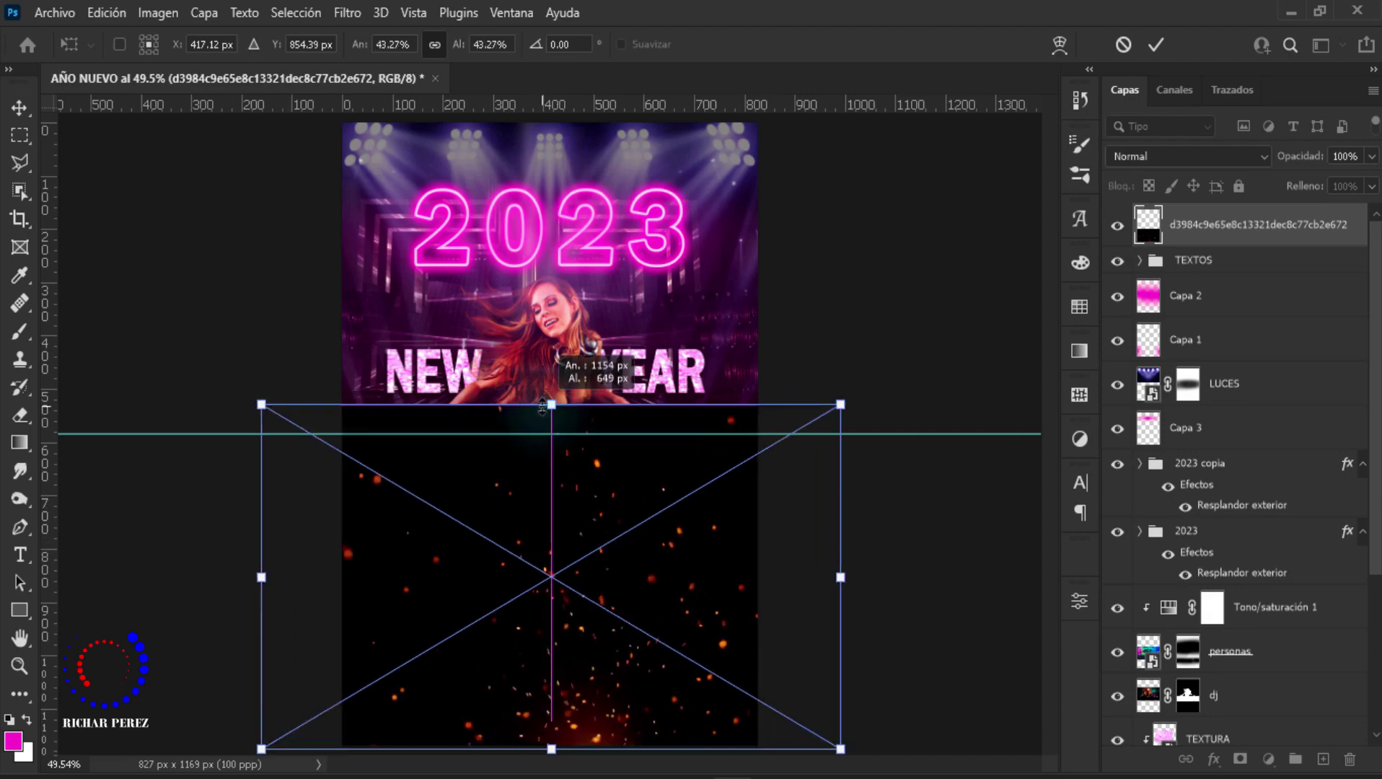
pyautogui.press('Return')
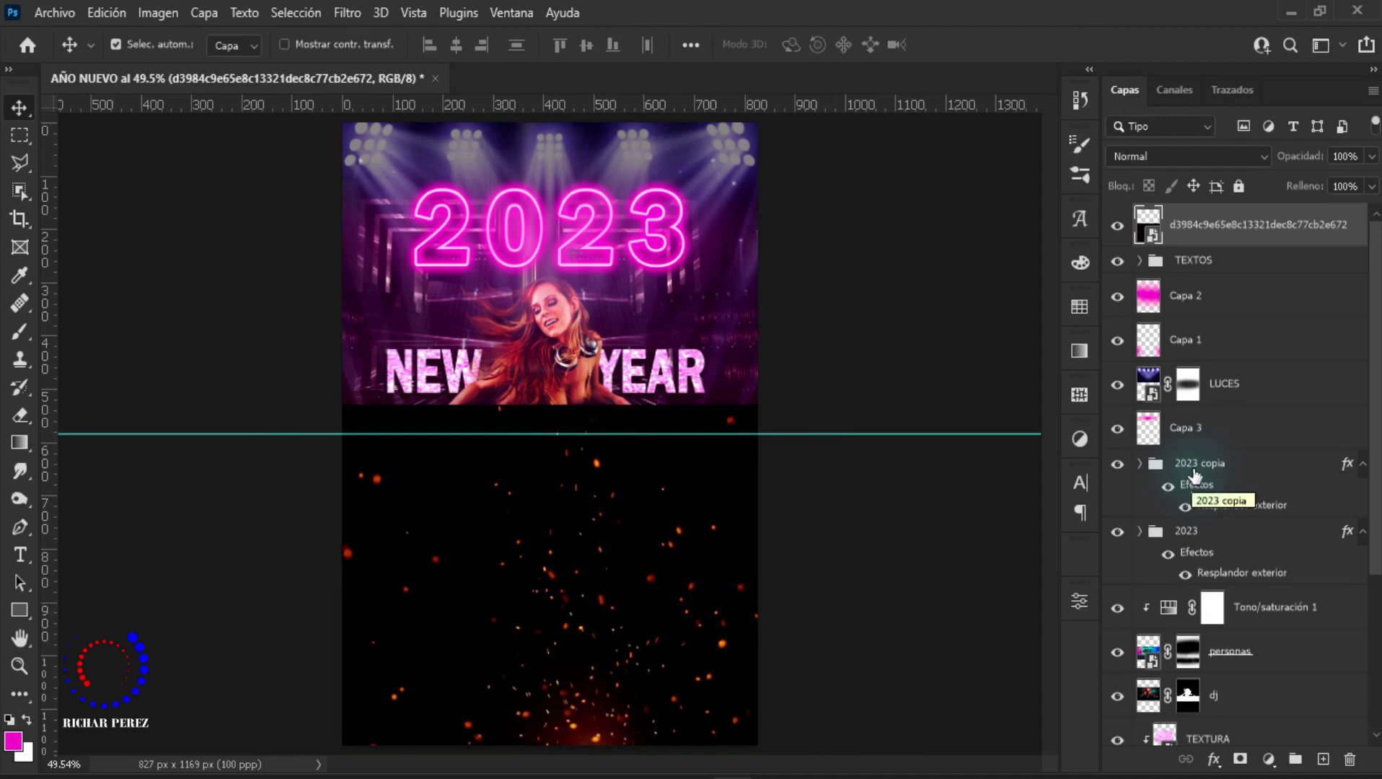
# Step: Set the particles layer to Trama blending at 88% opacity
pyautogui.click(1163, 159)
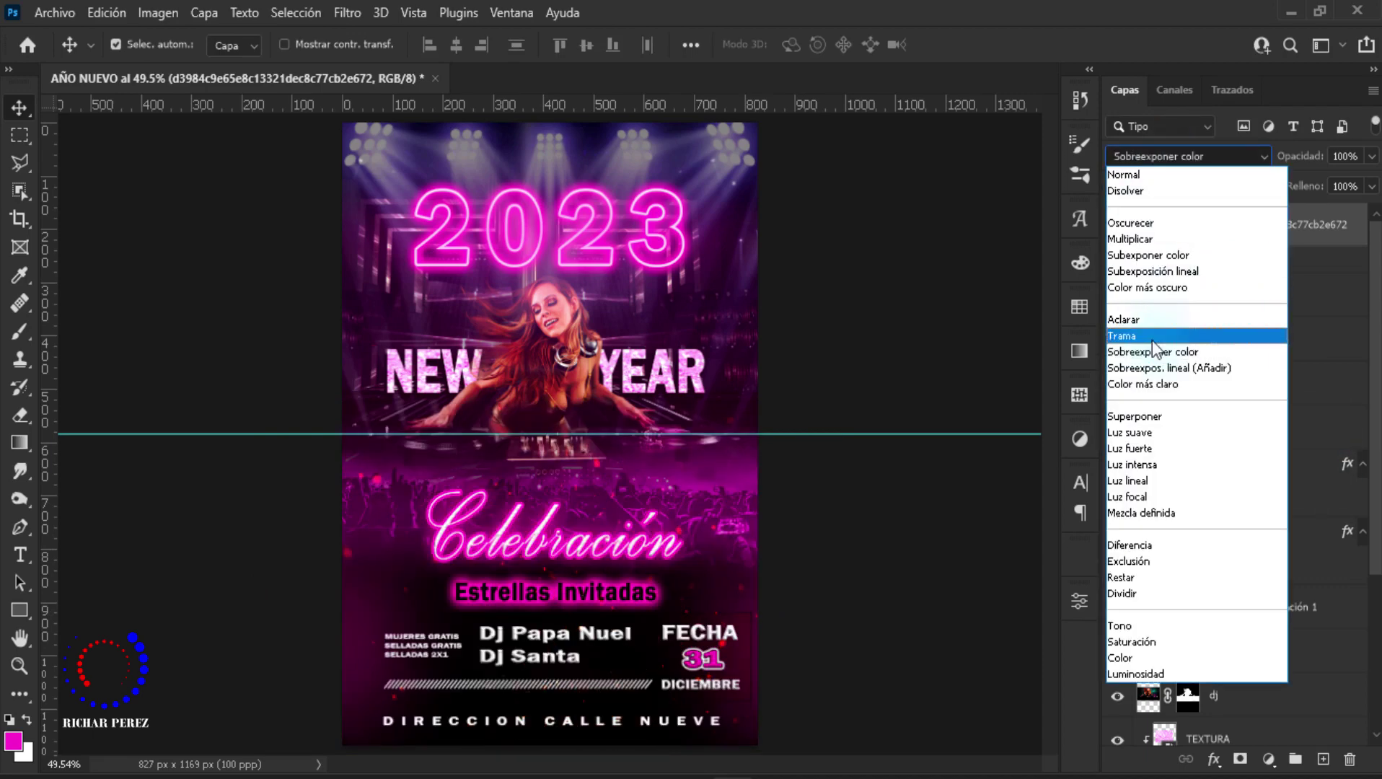
pyautogui.click(1152, 337)
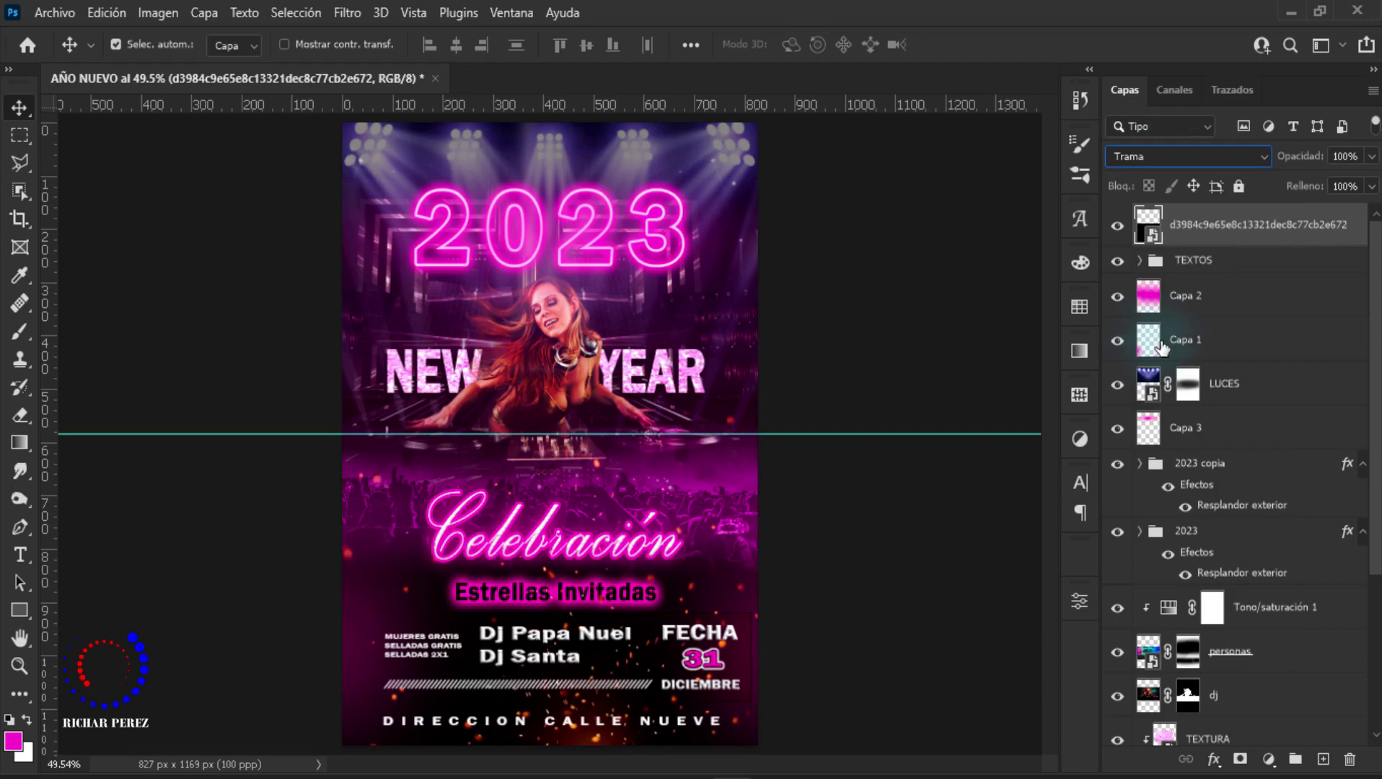
pyautogui.click(1365, 158)
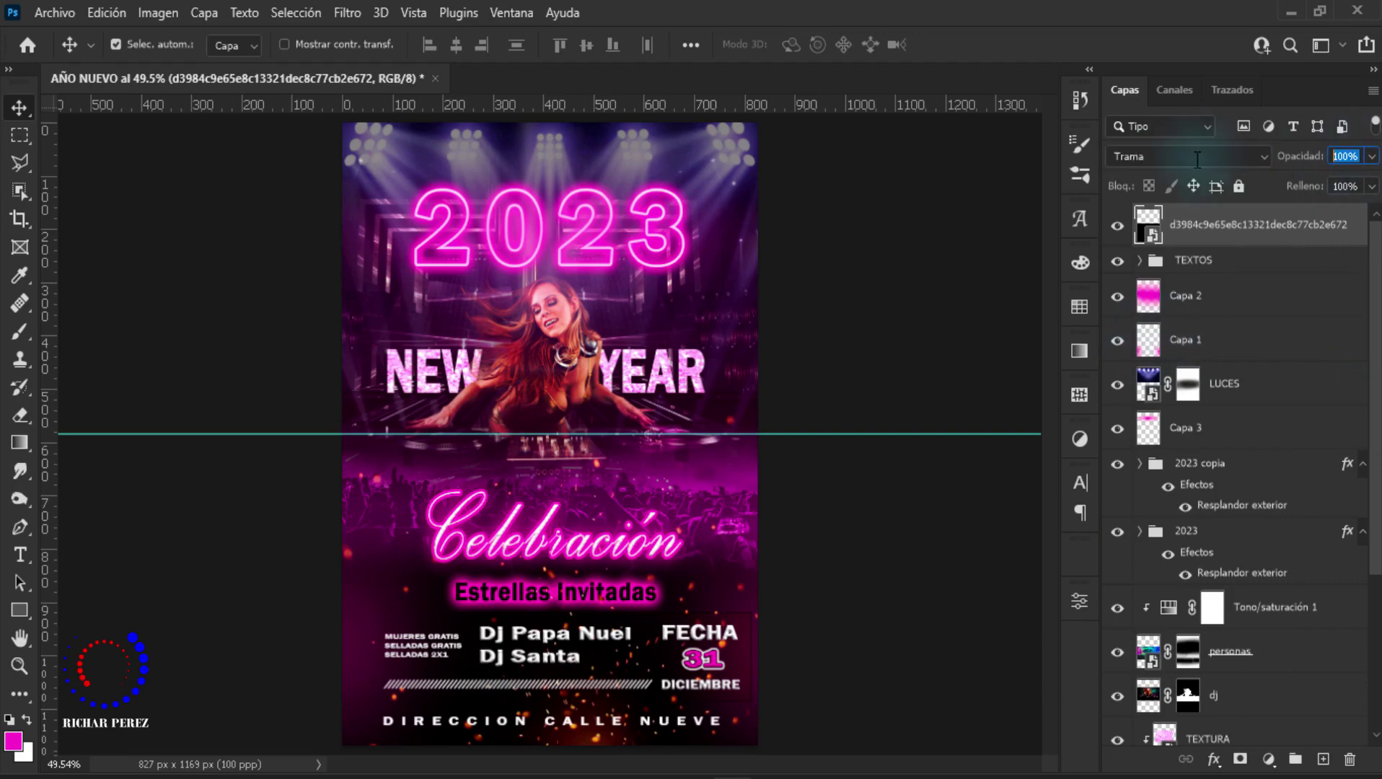
pyautogui.write('88')
pyautogui.press('Return')
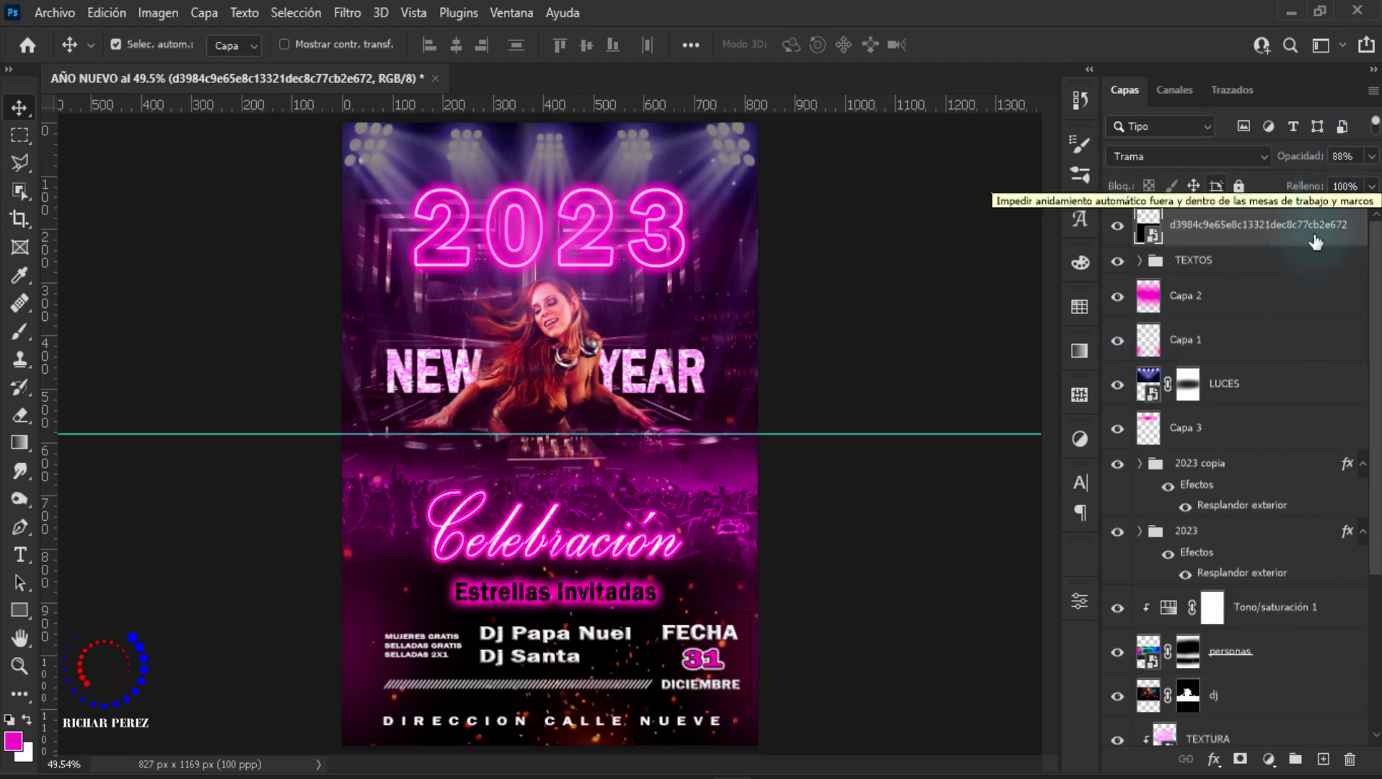
# Step: Rename the particles layer to 'particulas' and duplicate it
pyautogui.doubleClick(1189, 226)
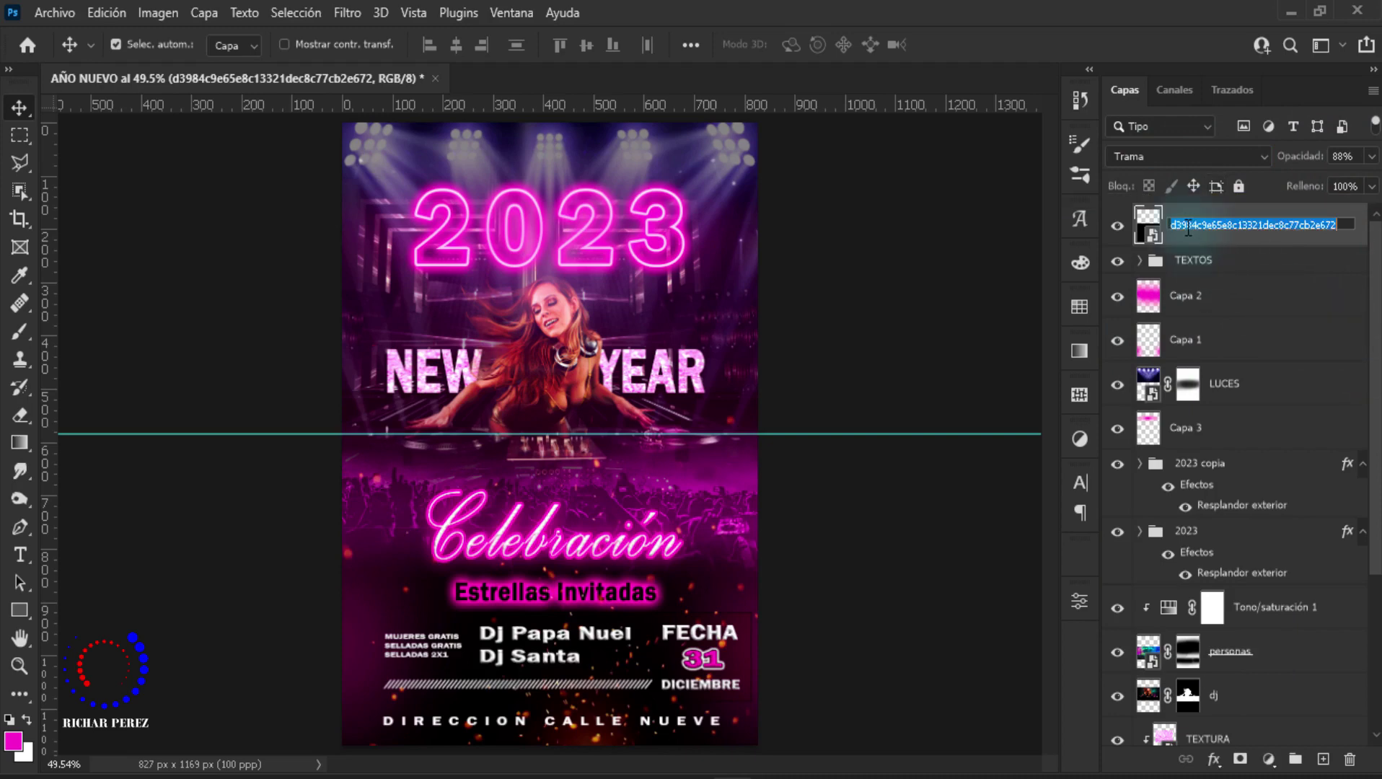
pyautogui.write('particulas')
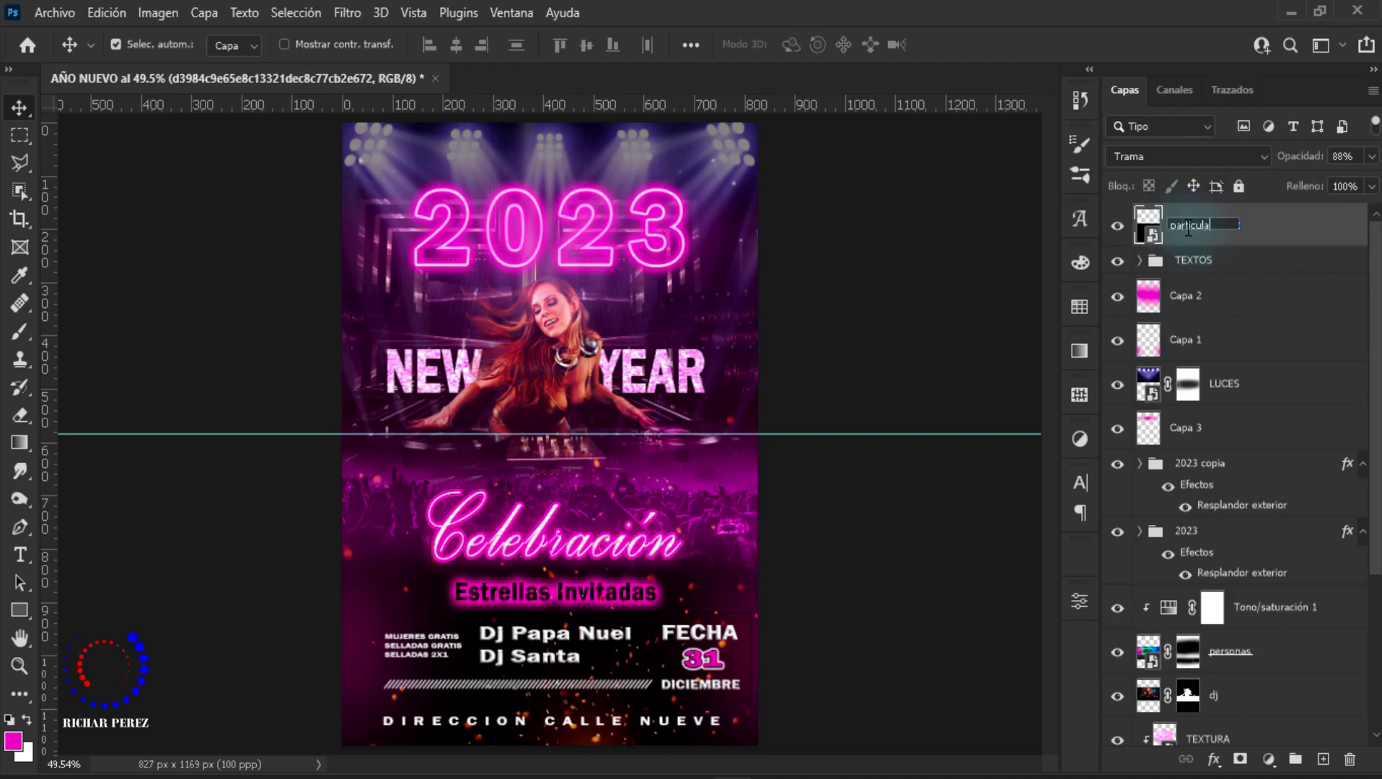
pyautogui.press('Return')
pyautogui.hotkey('ctrl', 'j')
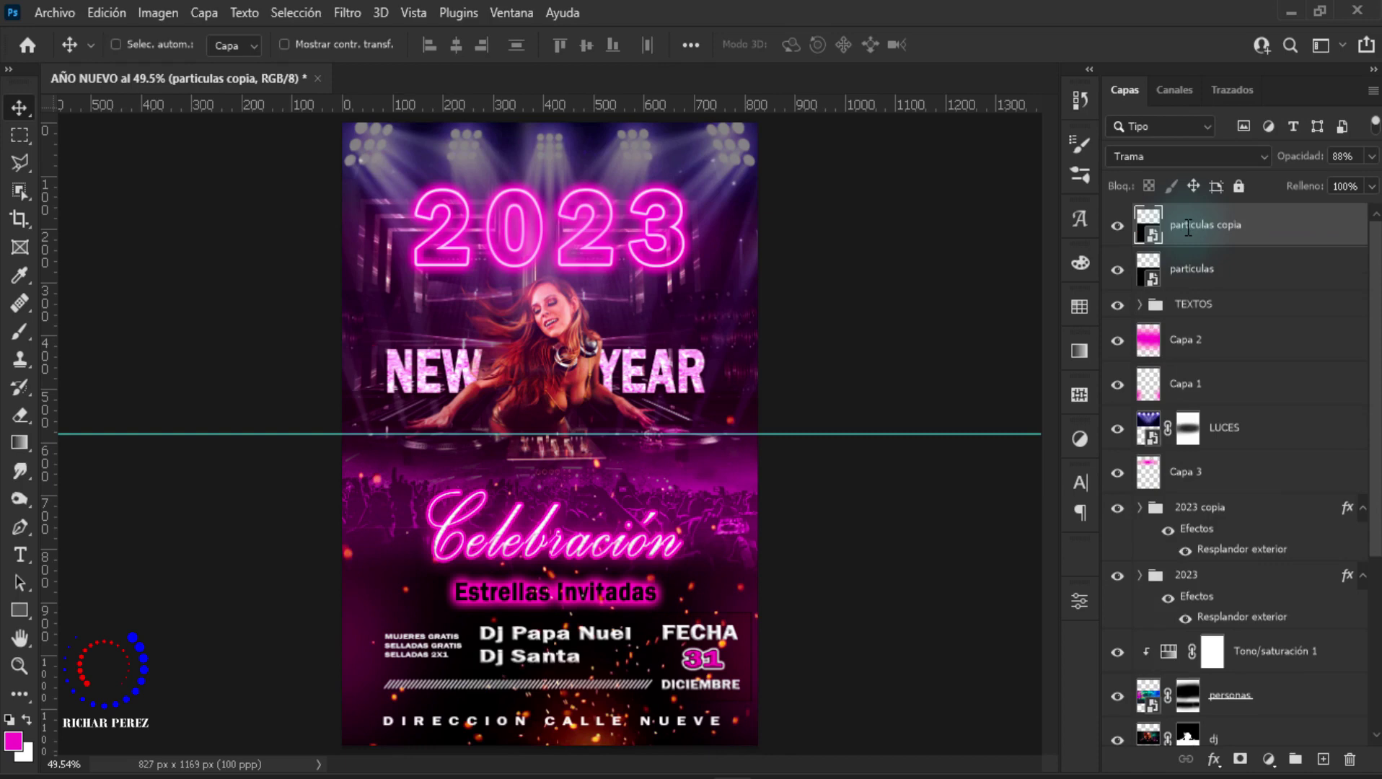
pyautogui.hotkey('ctrl', 't')
pyautogui.rightClick(599, 635)
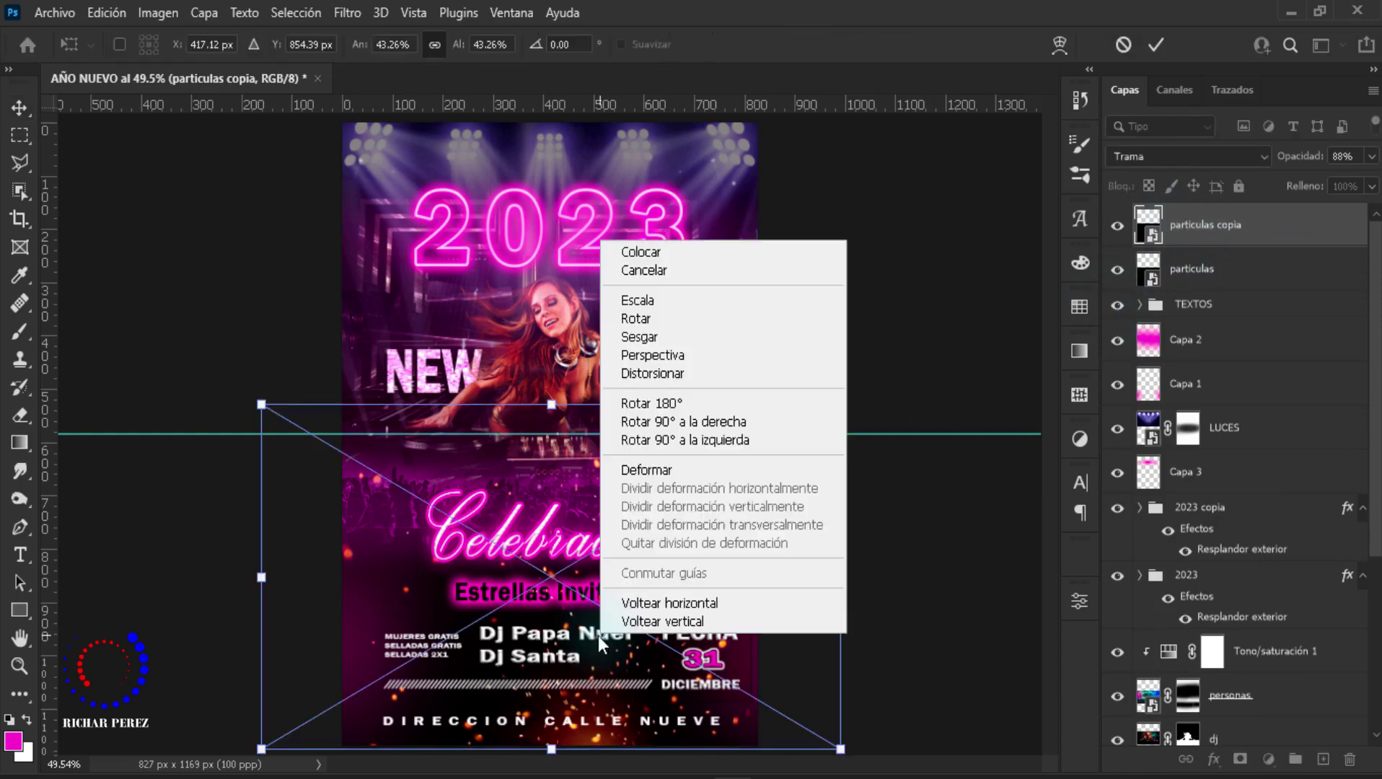
pyautogui.click(638, 625)
pyautogui.moveTo(665, 564)
pyautogui.mouseDown()
pyautogui.moveTo(667, 312)
pyautogui.moveTo(653, 289)
pyautogui.mouseUp()
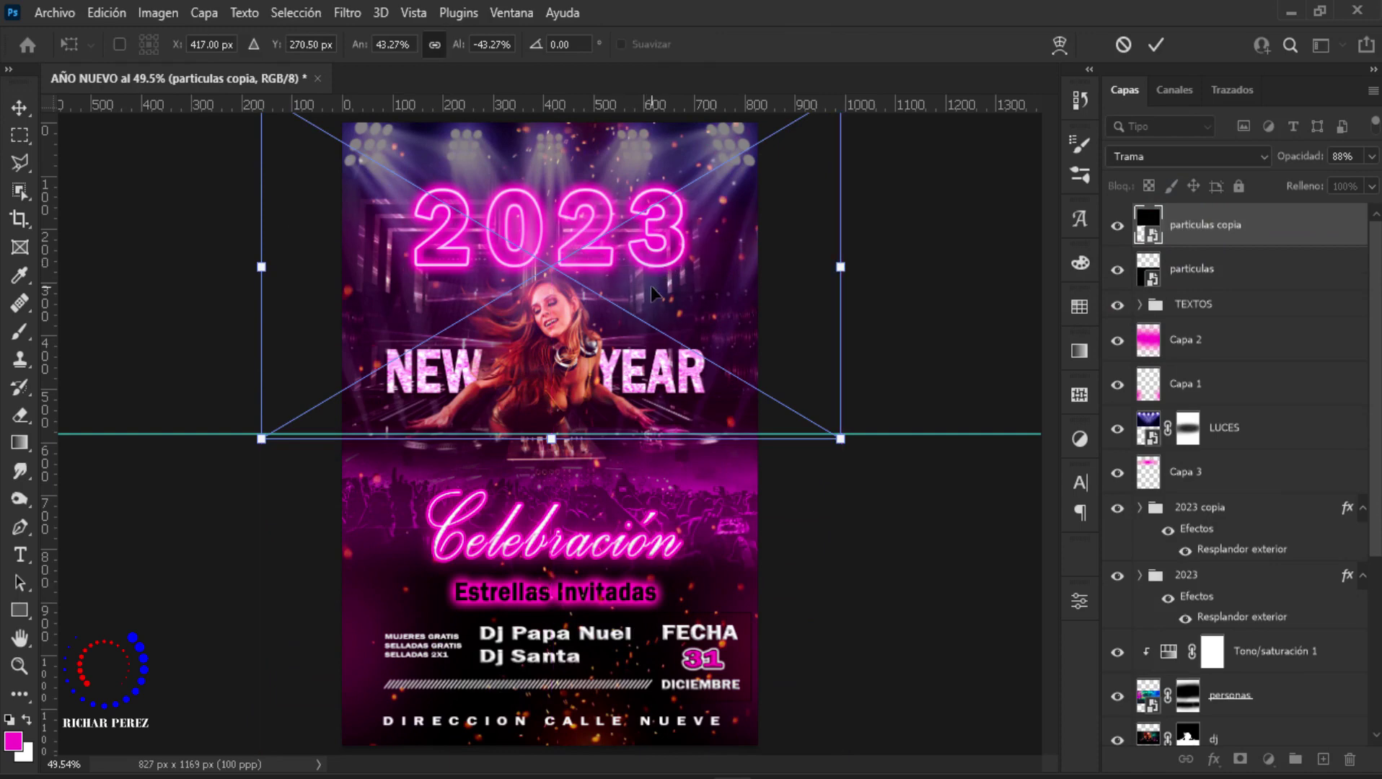
pyautogui.press('Return')
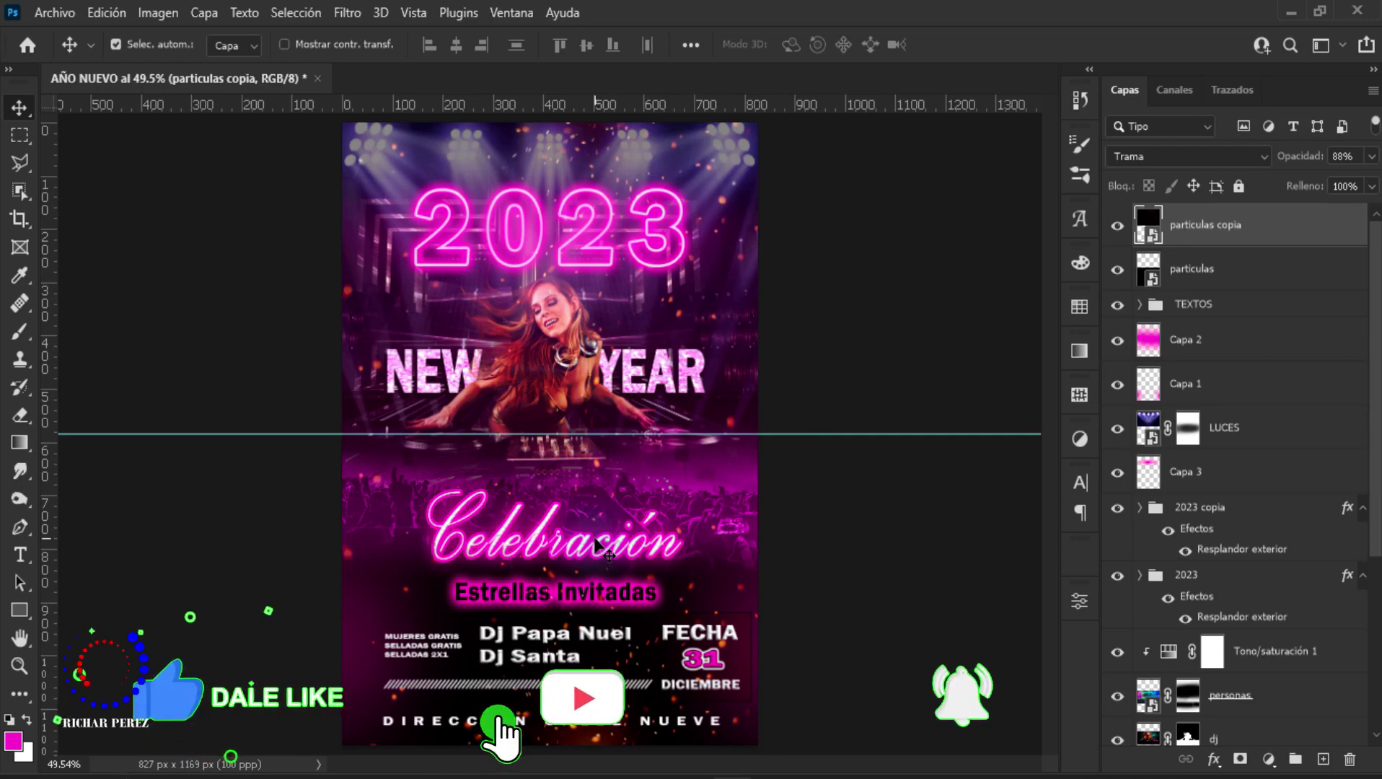
pyautogui.press('ctrl')
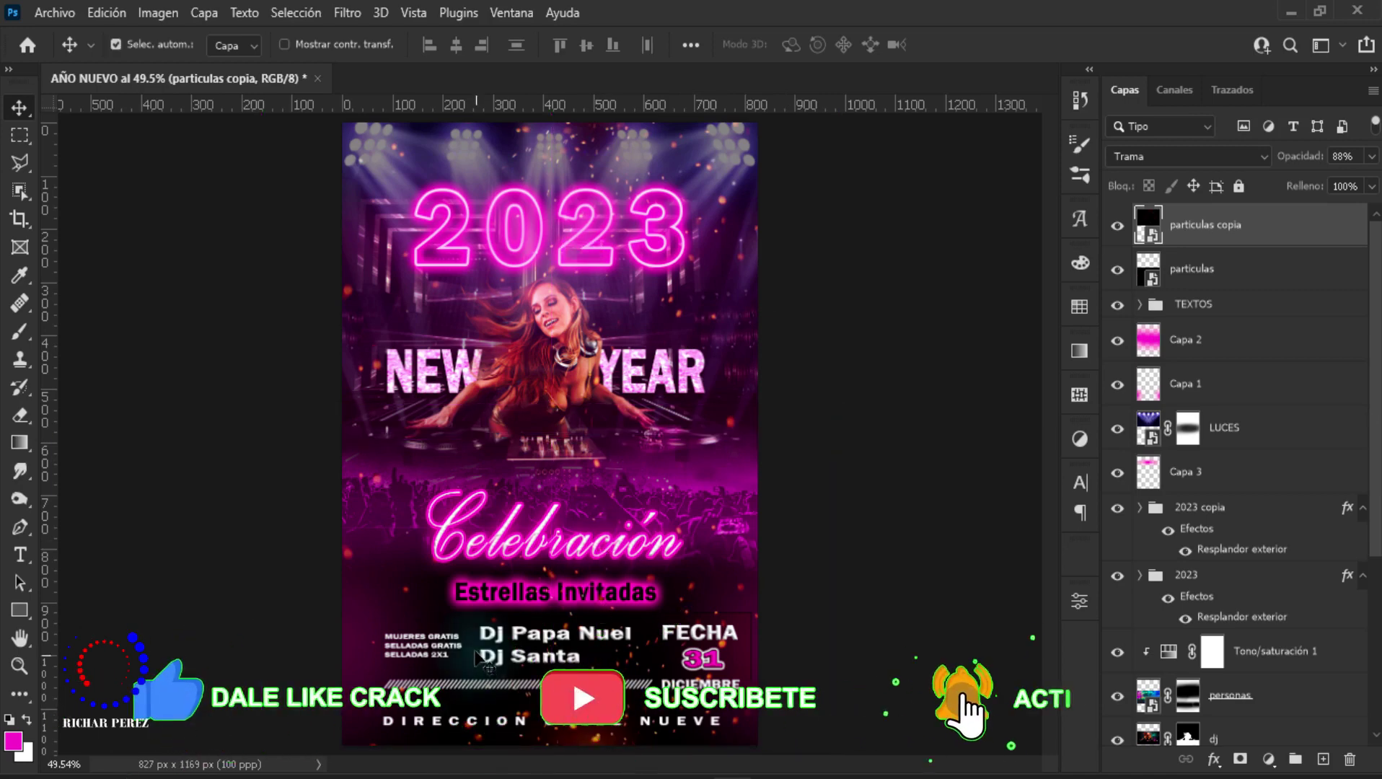
pyautogui.scroll(2, 511, 611)
pyautogui.scroll(-2, 511, 612)
pyautogui.scroll(-1, 511, 606)
pyautogui.scroll(-2, 542, 577)
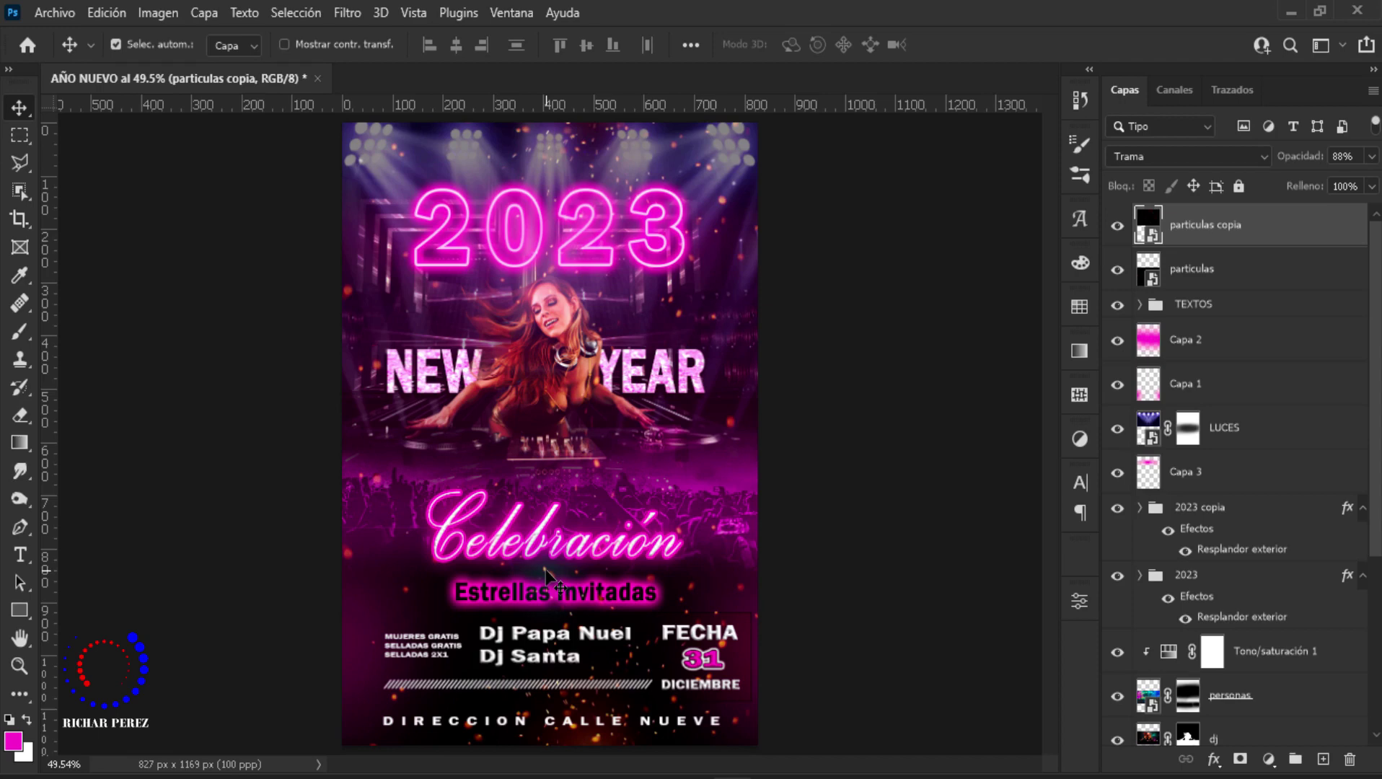
# Step: Stamp all visible layers into a new Capa 4 and convert it to a smart object
pyautogui.press('ctrl')
pyautogui.hotkey('ctrl', 'shift', 'alt', 'e')
pyautogui.rightClick(1207, 237)
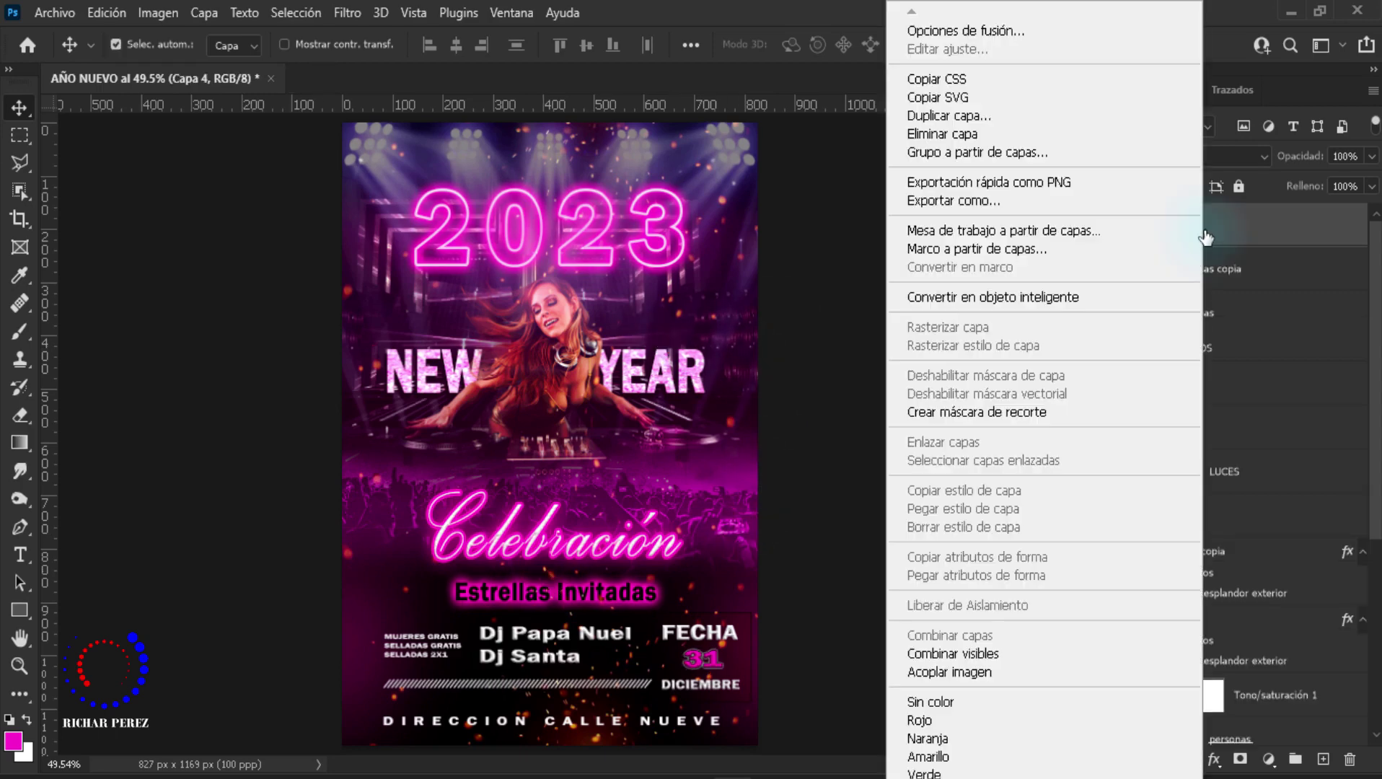
pyautogui.click(1118, 297)
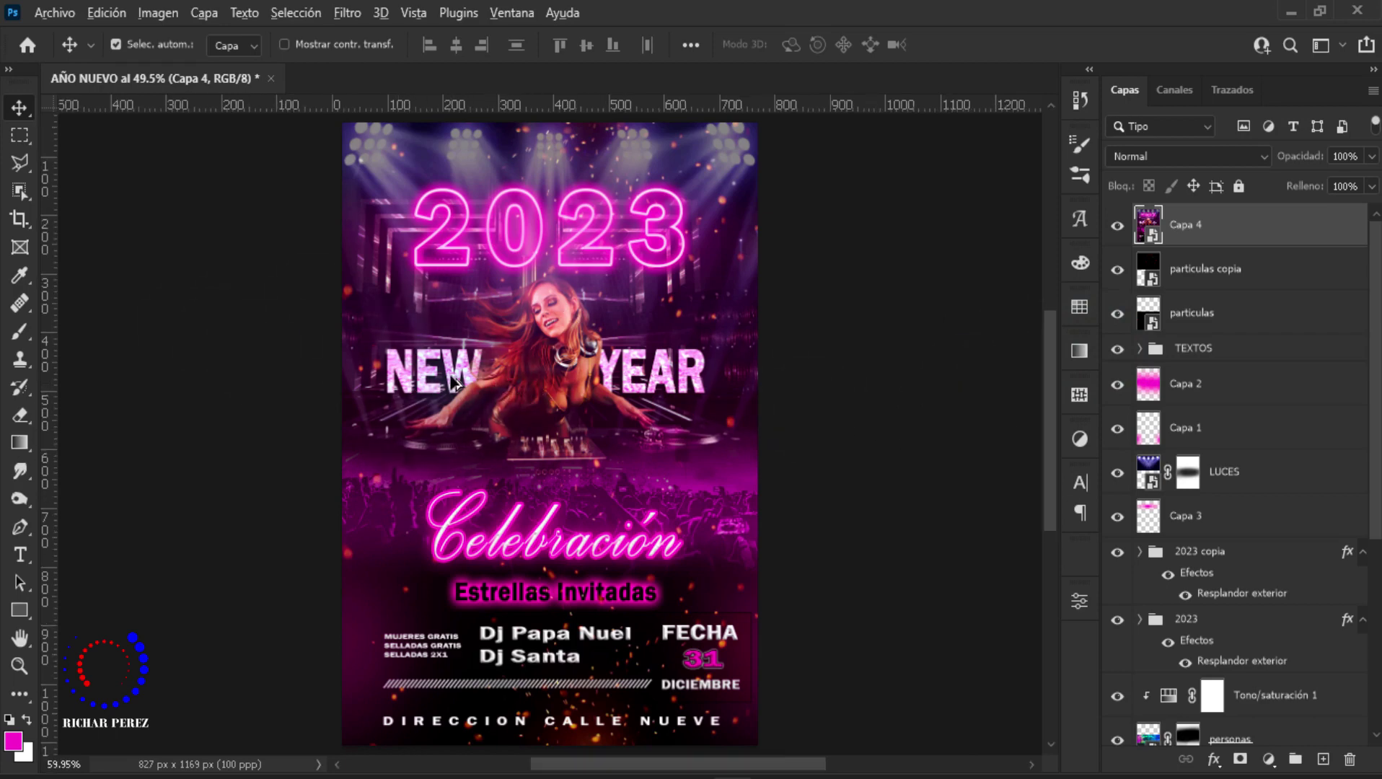
pyautogui.scroll(1, 450, 374)
# Step: In the Camera Raw filter, set Contraste to 20 and Iluminaciones to 16
pyautogui.click(354, 11)
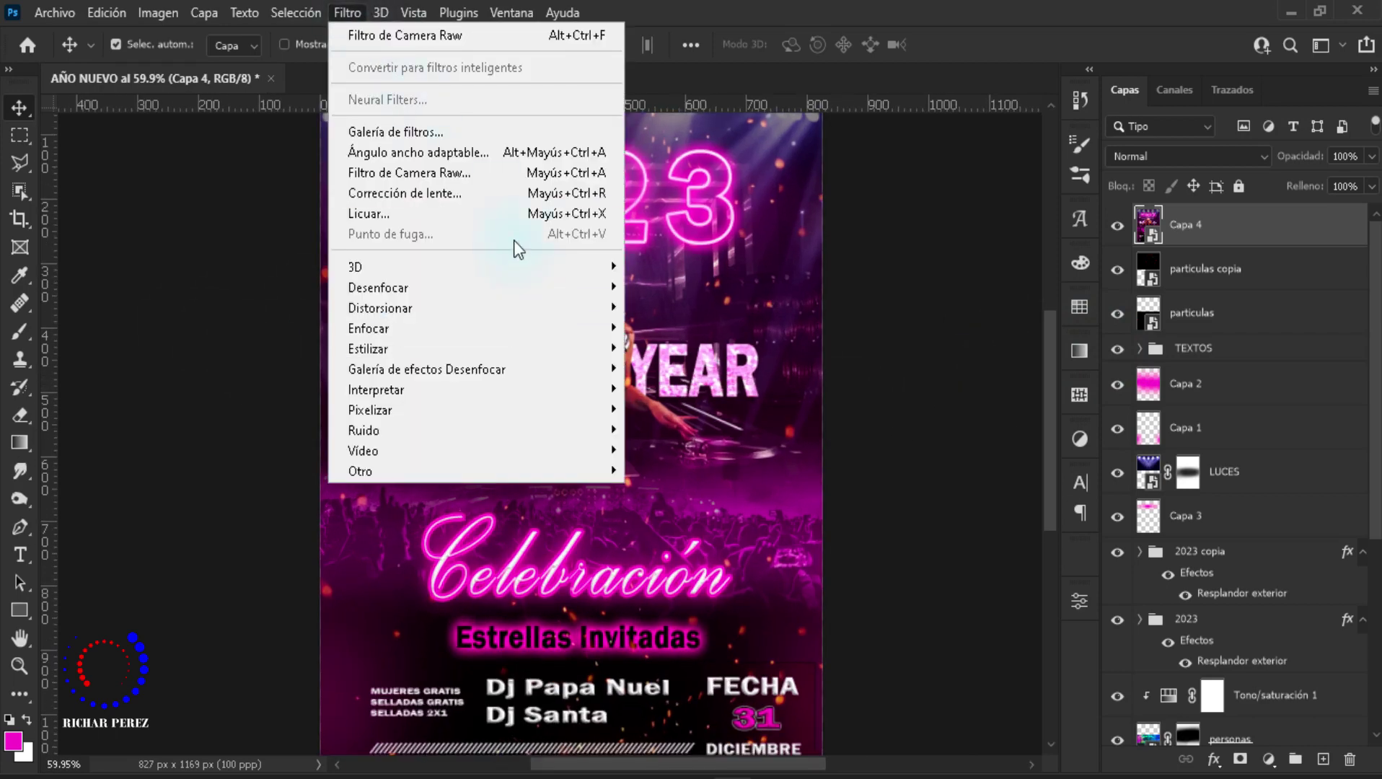
pyautogui.click(456, 171)
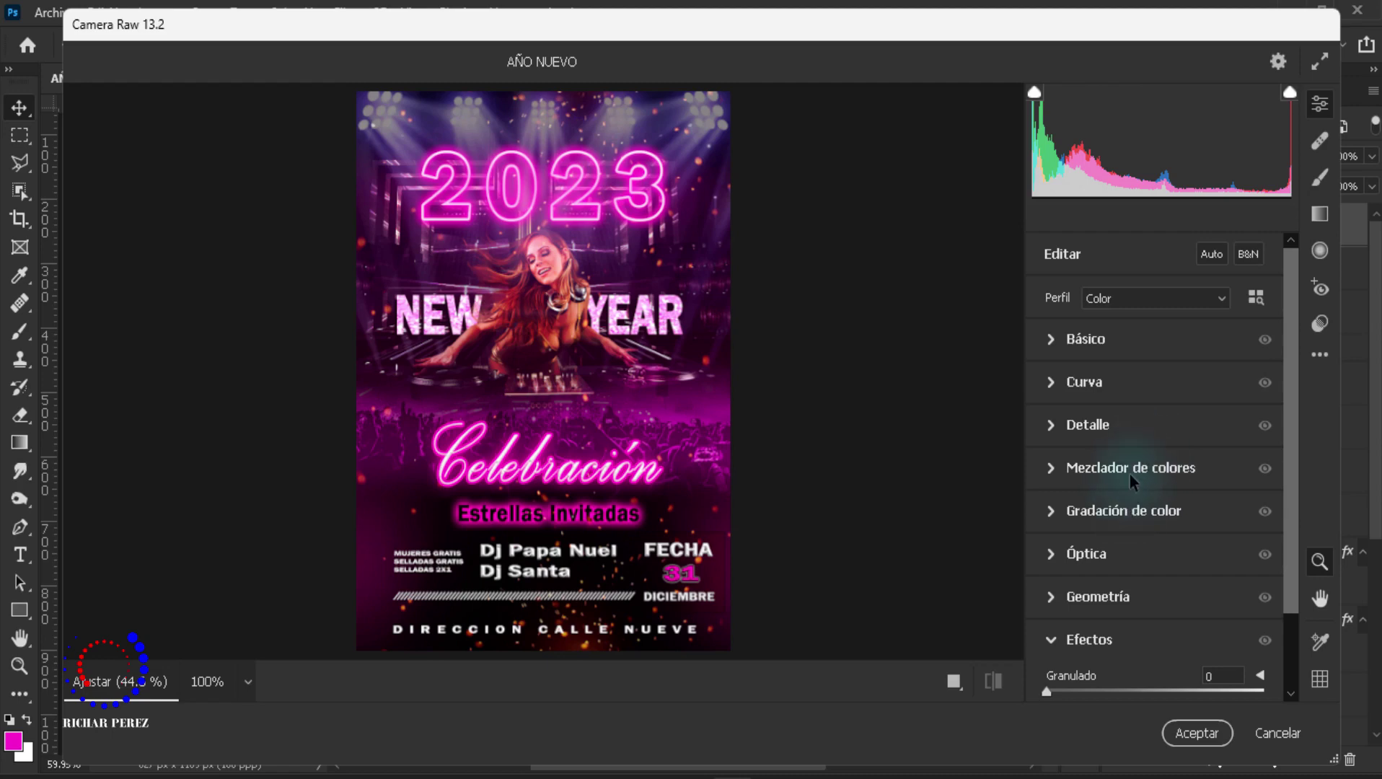
pyautogui.click(1056, 343)
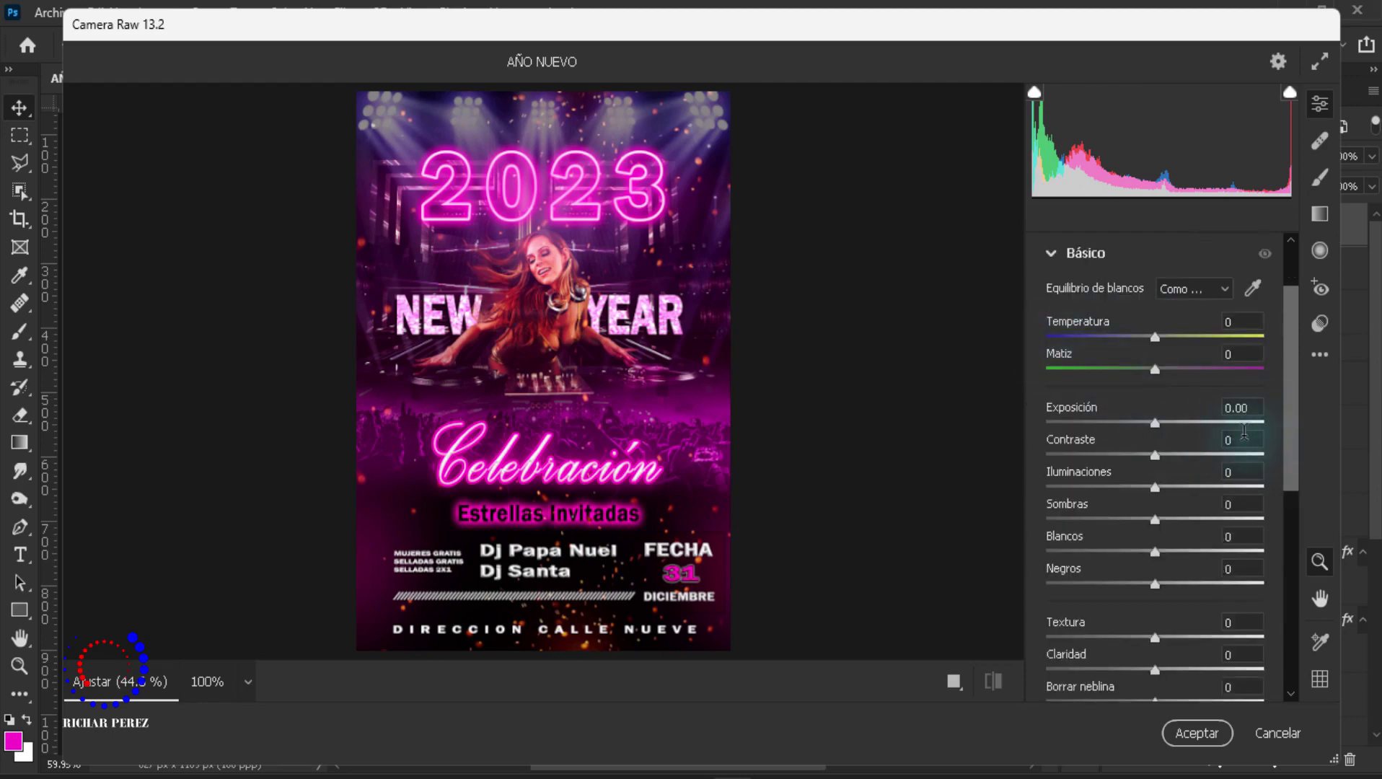
pyautogui.click(1244, 437)
pyautogui.write('20')
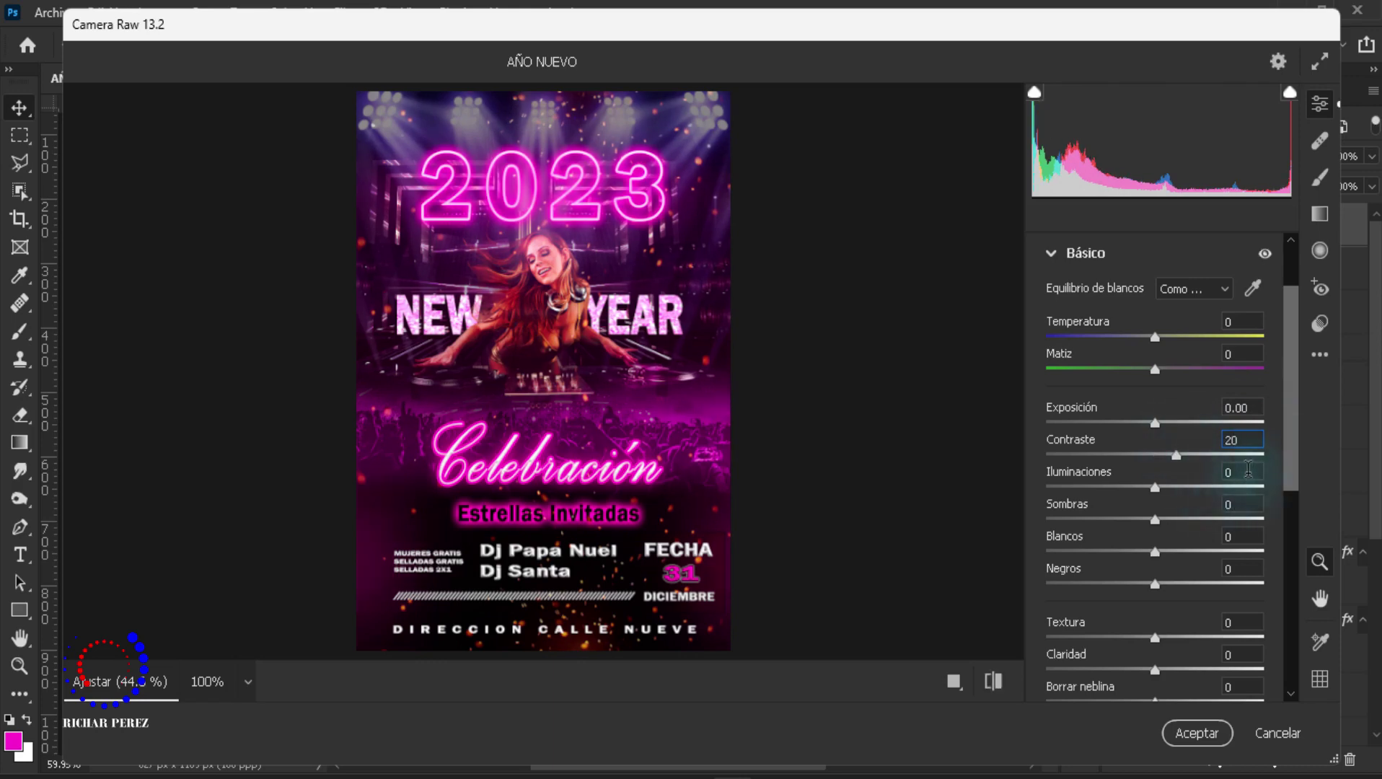
pyautogui.click(1249, 470)
pyautogui.write('16')
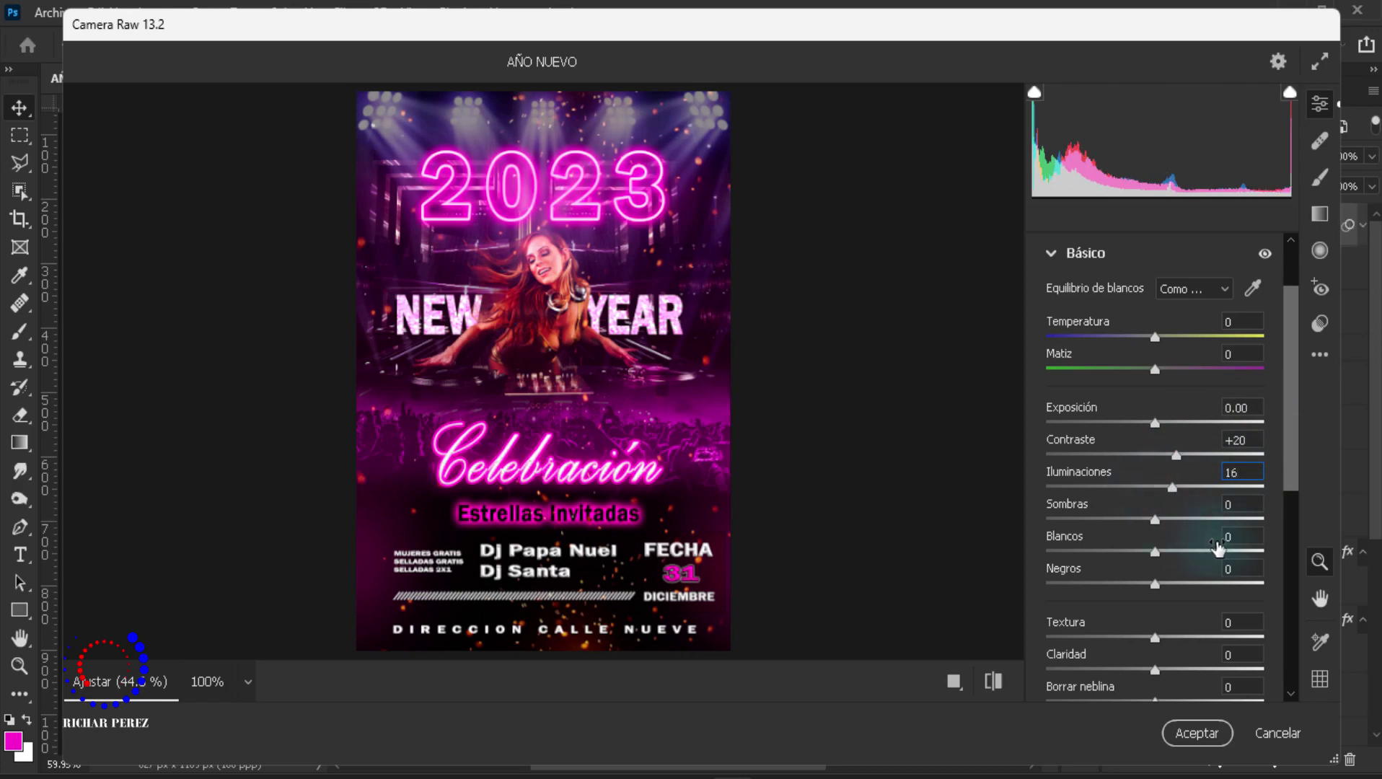
# Step: Set Textura +12, Claridad 8 and Viñetas -15, then apply the Camera Raw filter
pyautogui.scroll(-2, 1207, 570)
pyautogui.scroll(-3, 1207, 570)
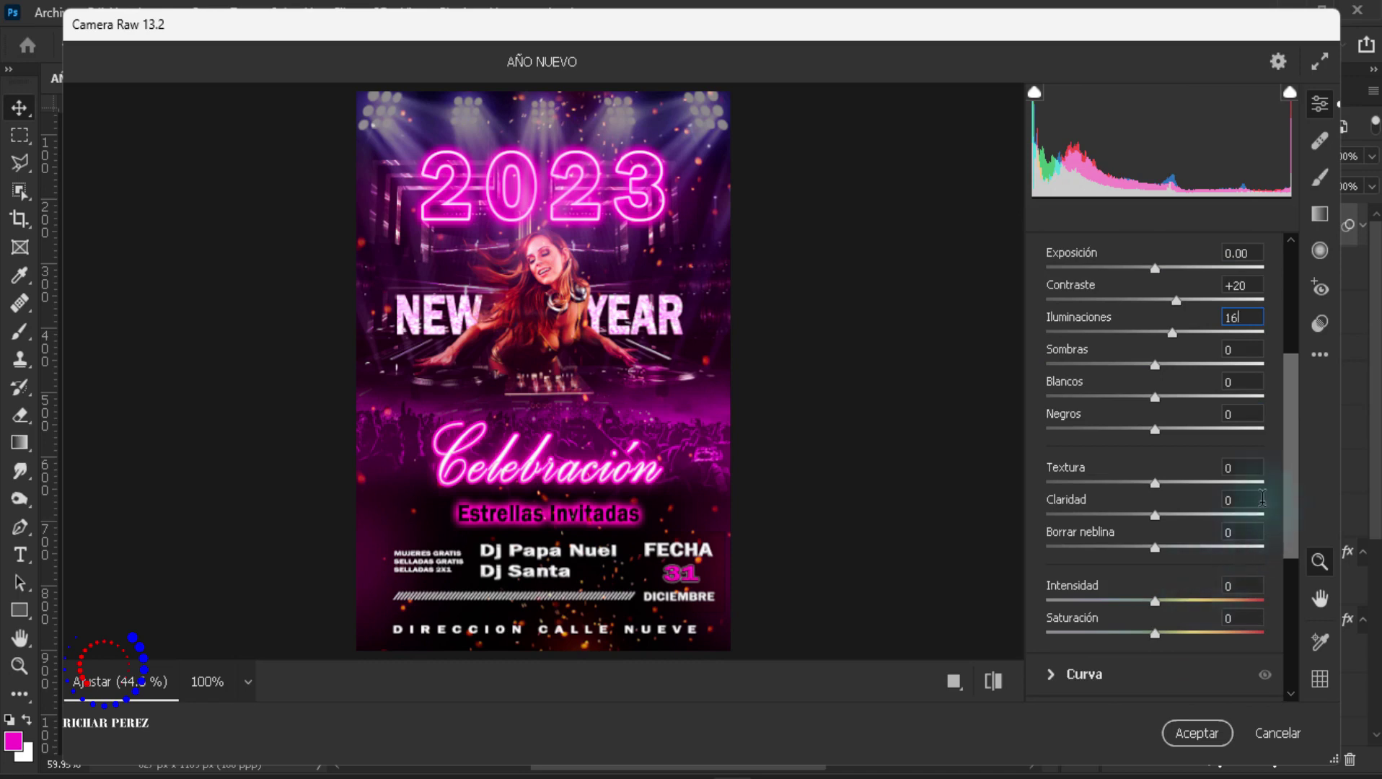
pyautogui.moveTo(1155, 483); pyautogui.dragTo(1188, 480)
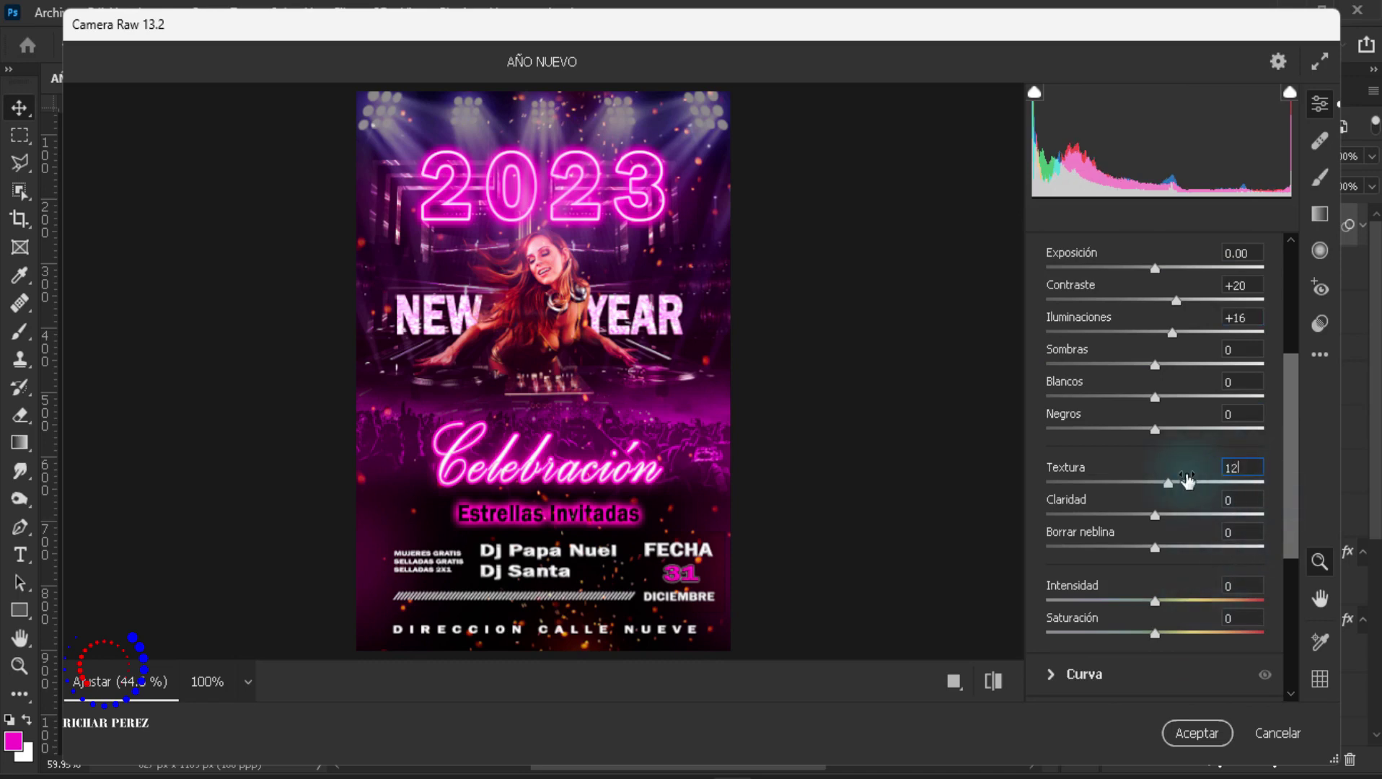
pyautogui.moveTo(1155, 515); pyautogui.dragTo(1140, 515)
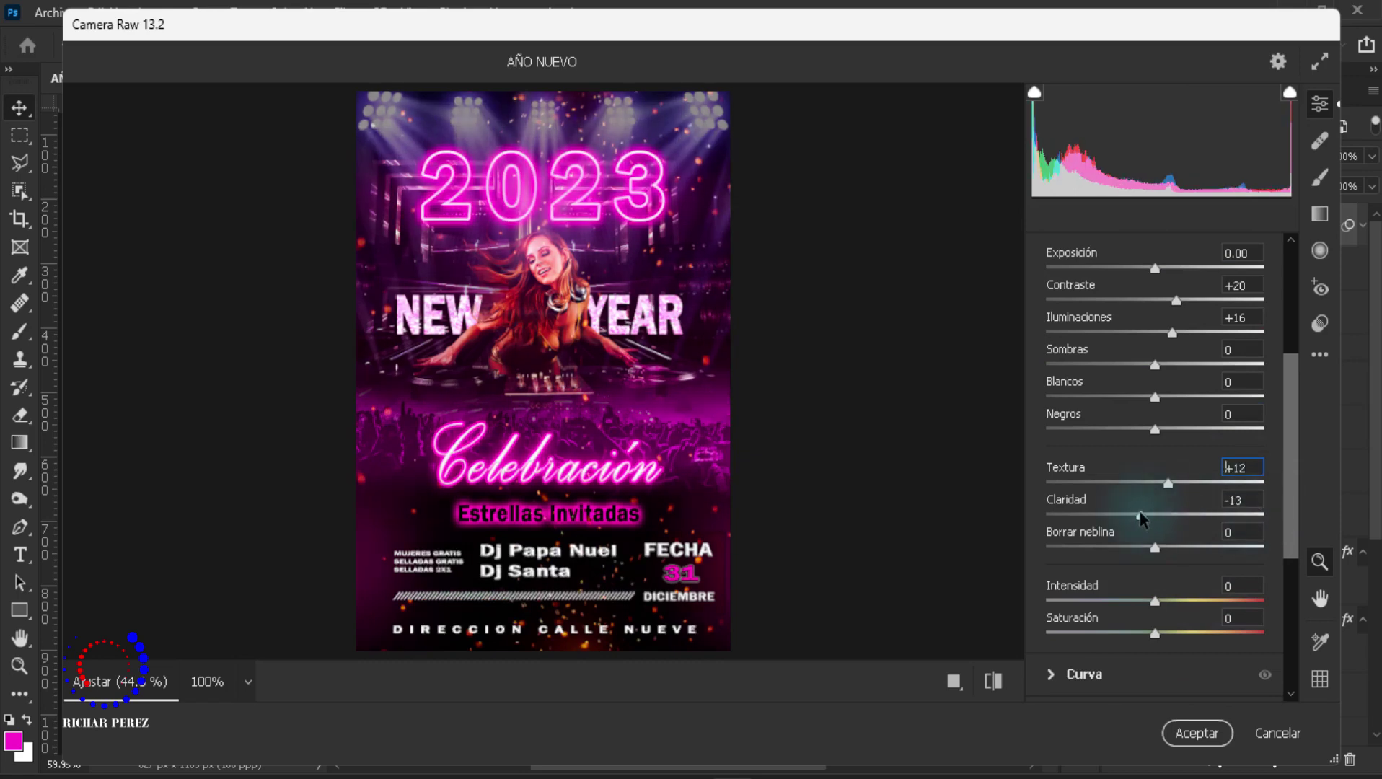
pyautogui.click(1255, 497)
pyautogui.write('8')
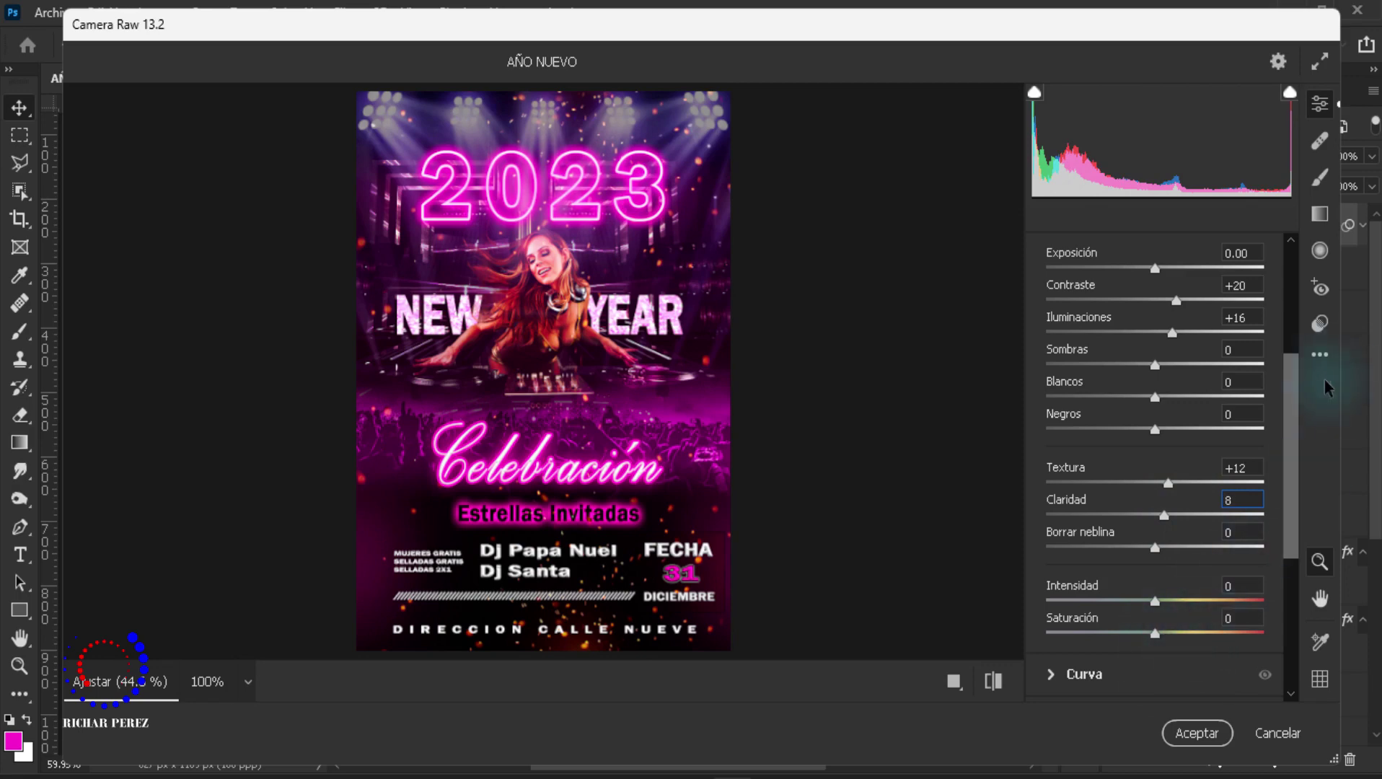
pyautogui.moveTo(1295, 431); pyautogui.dragTo(1305, 571)
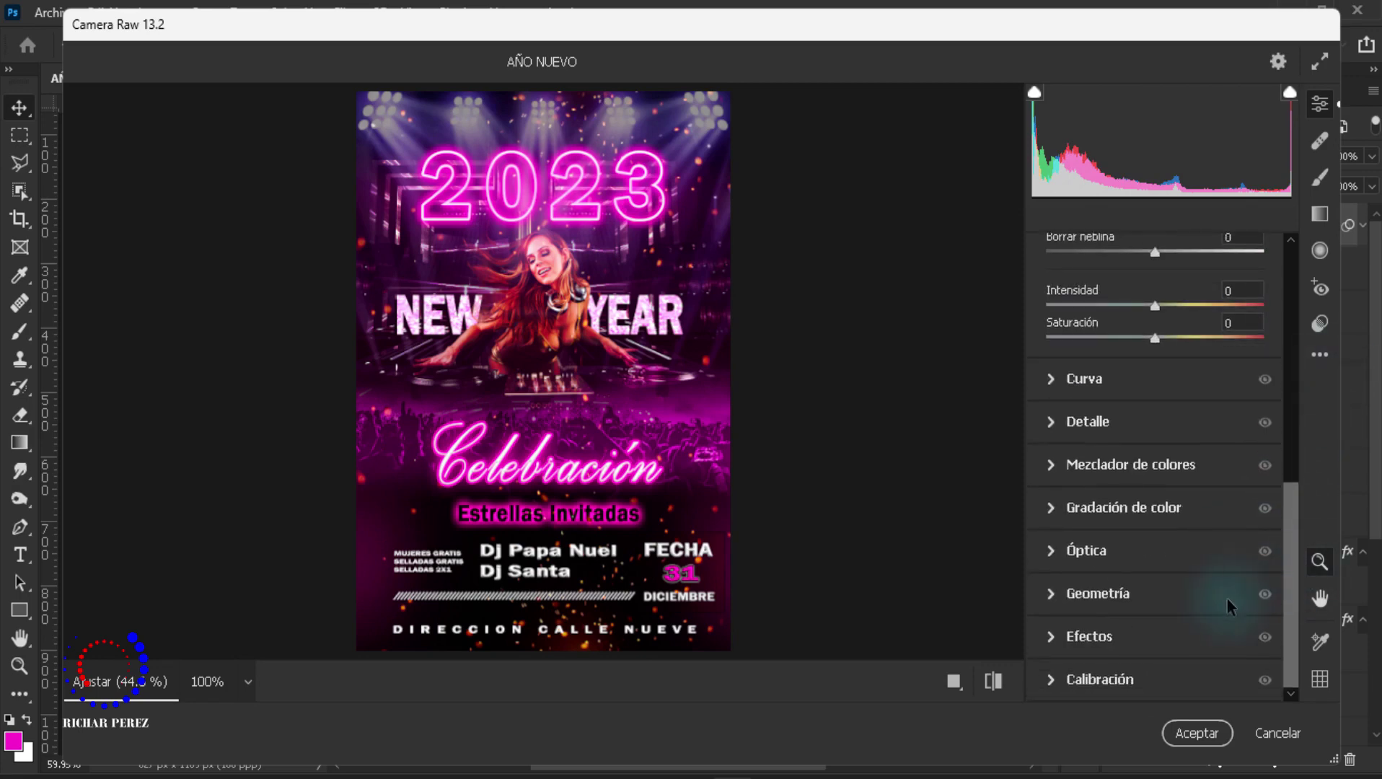
pyautogui.click(1059, 639)
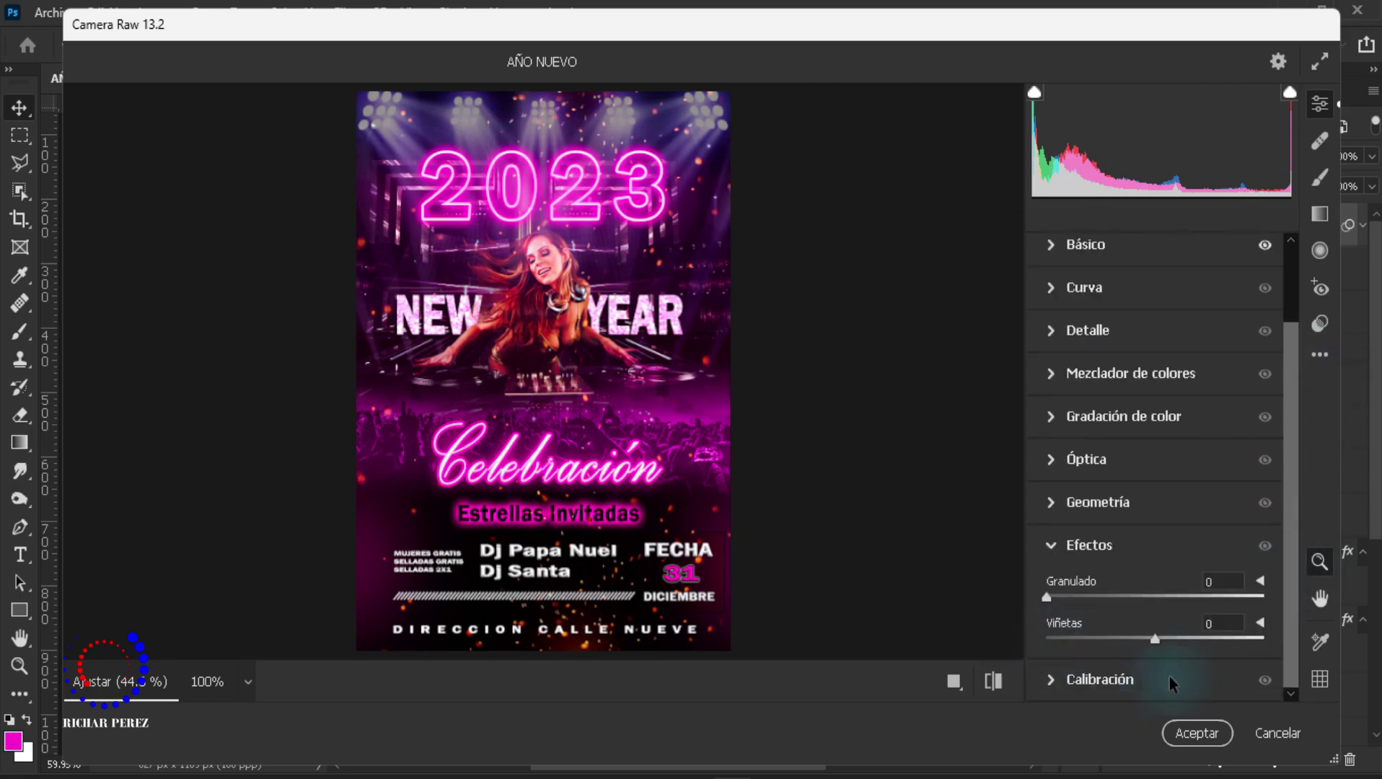
pyautogui.click(1237, 622)
pyautogui.write('15')
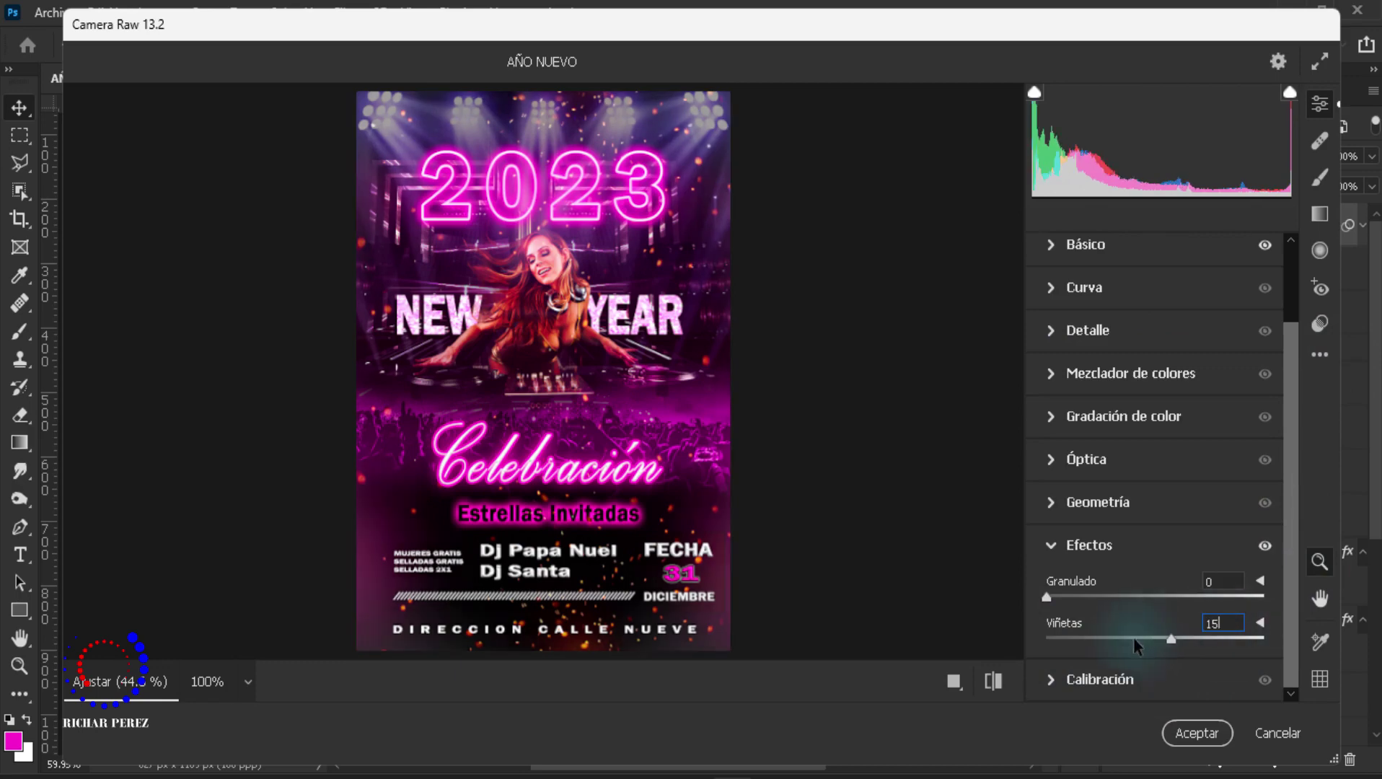
pyautogui.write('-15')
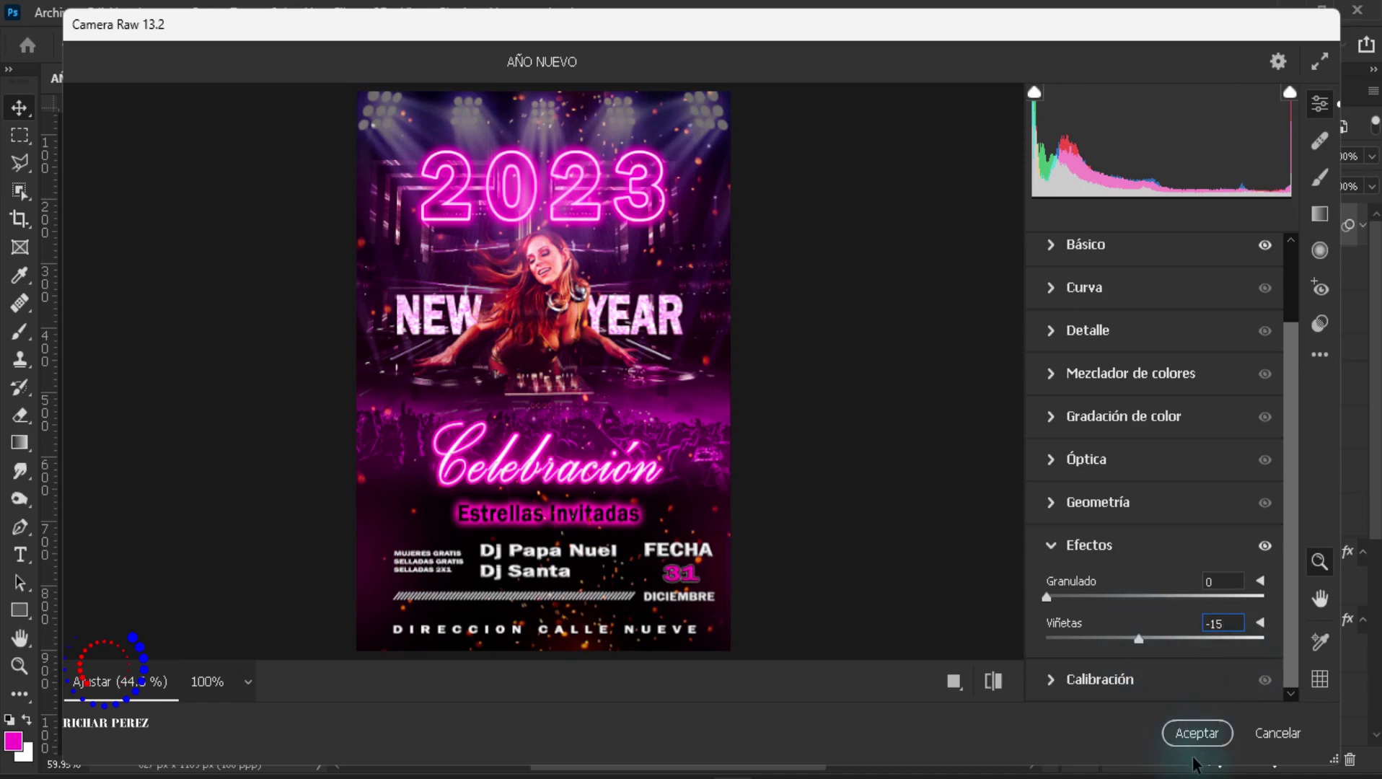
pyautogui.click(1195, 733)
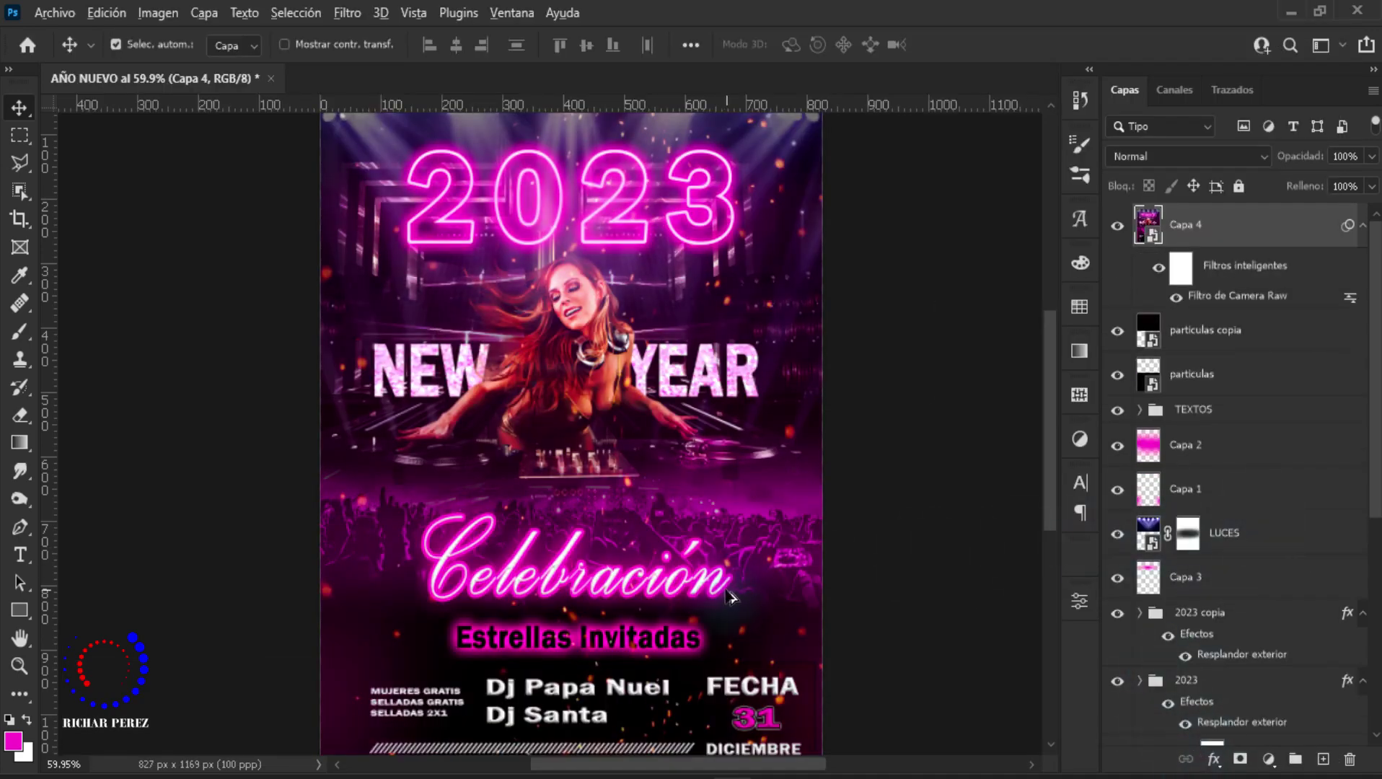
# Step: Add a Curves adjustment layer above Capa 4
pyautogui.scroll(-1, 733, 602)
pyautogui.scroll(-1, 780, 606)
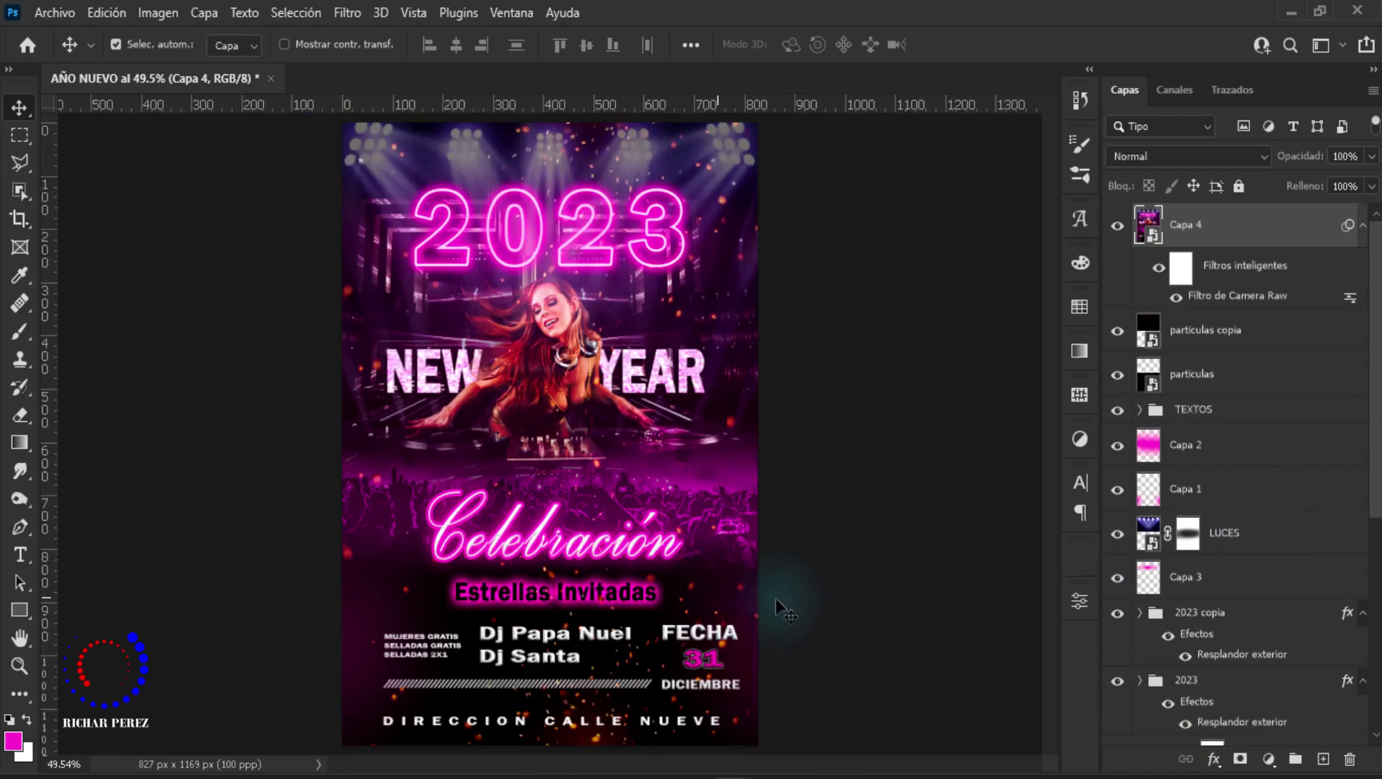
pyautogui.click(1268, 759)
pyautogui.click(1238, 493)
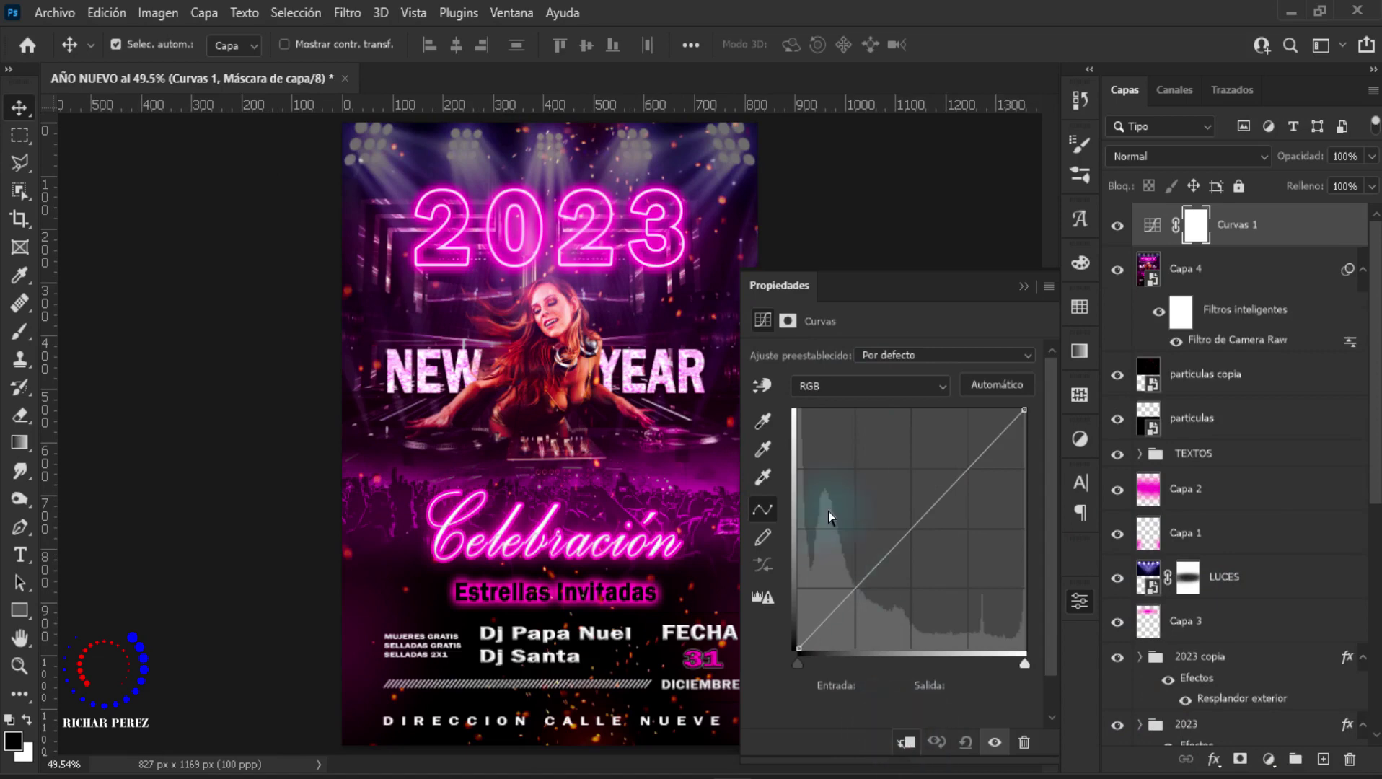
# Step: On the Blue (Azul) curve, drop the highlight point to output 242 and lift the shadow point to 14
pyautogui.click(819, 390)
pyautogui.press('Down')
pyautogui.press('Down')
pyautogui.press('Down')
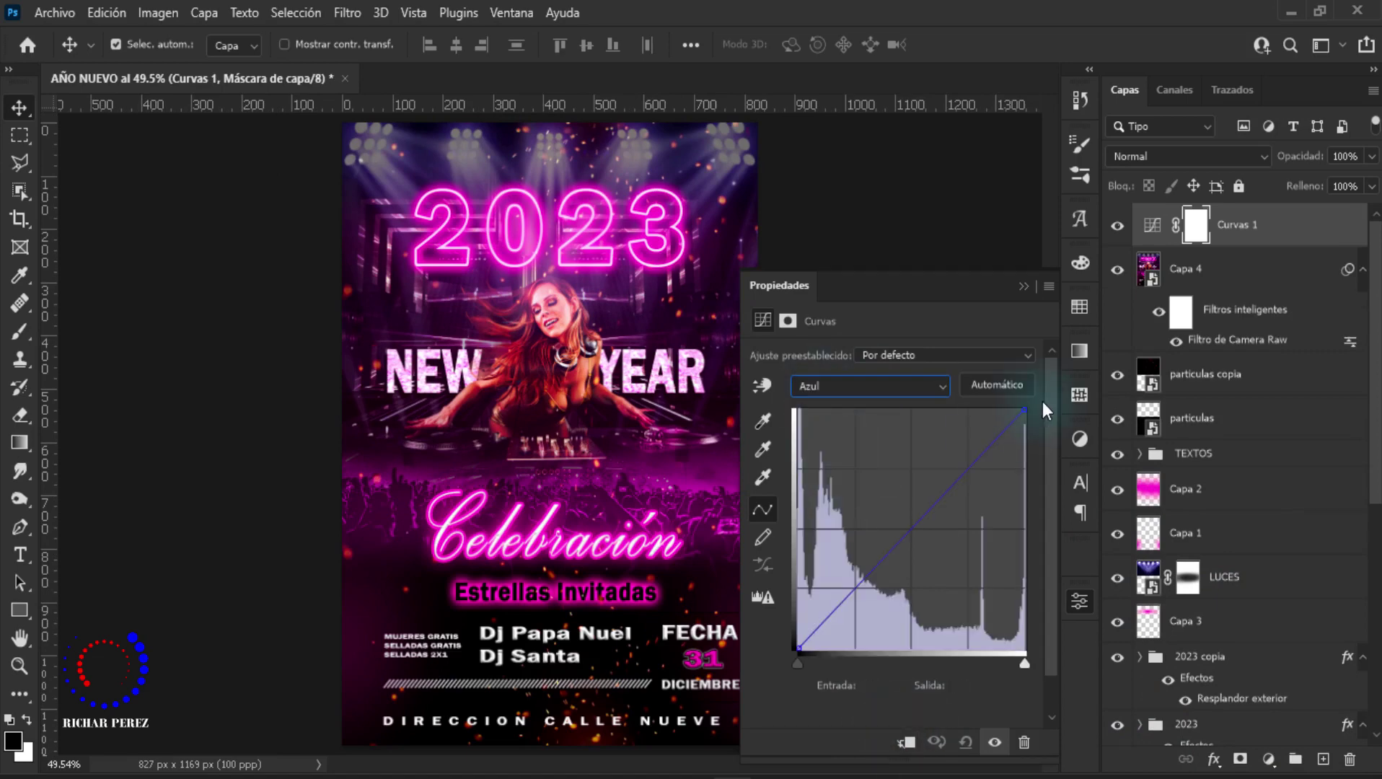
pyautogui.moveTo(1024, 410); pyautogui.dragTo(1035, 422)
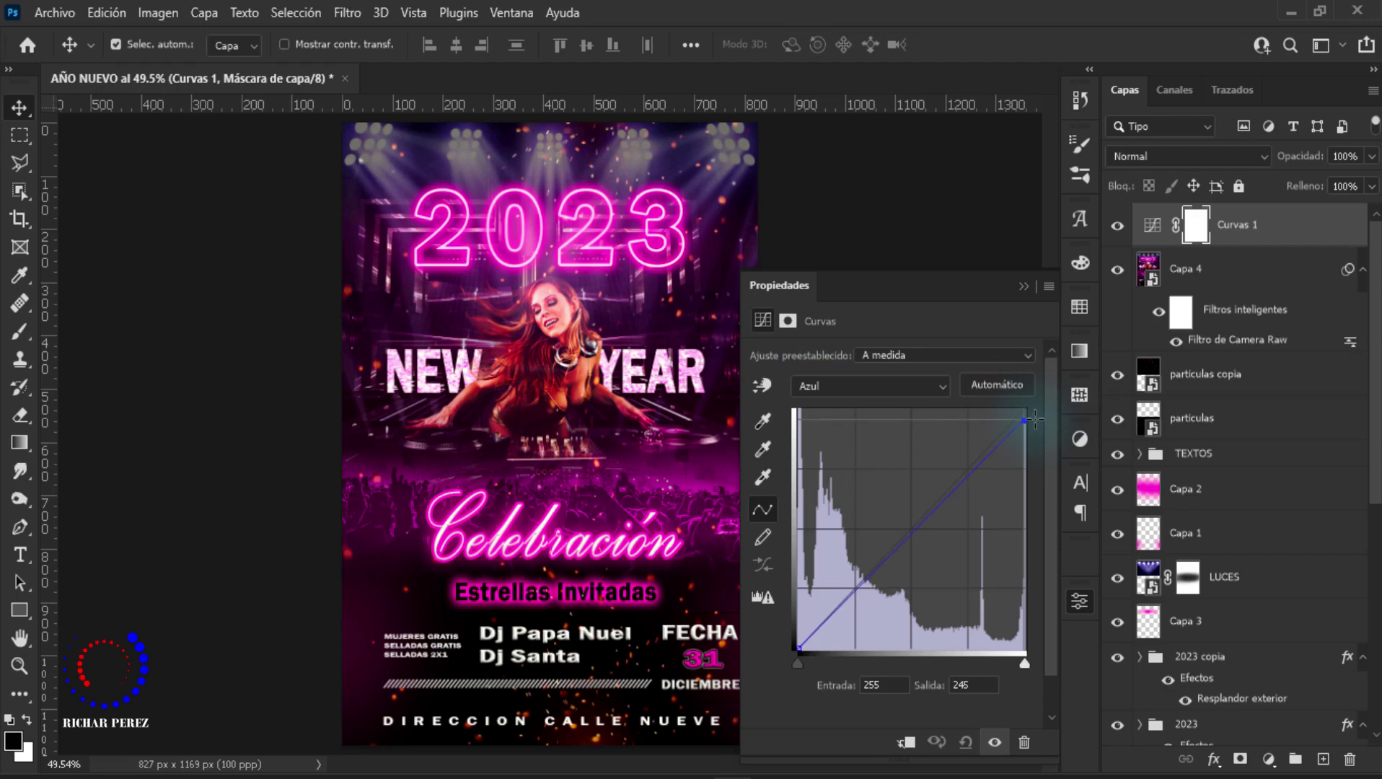
pyautogui.moveTo(1035, 422); pyautogui.dragTo(1035, 420)
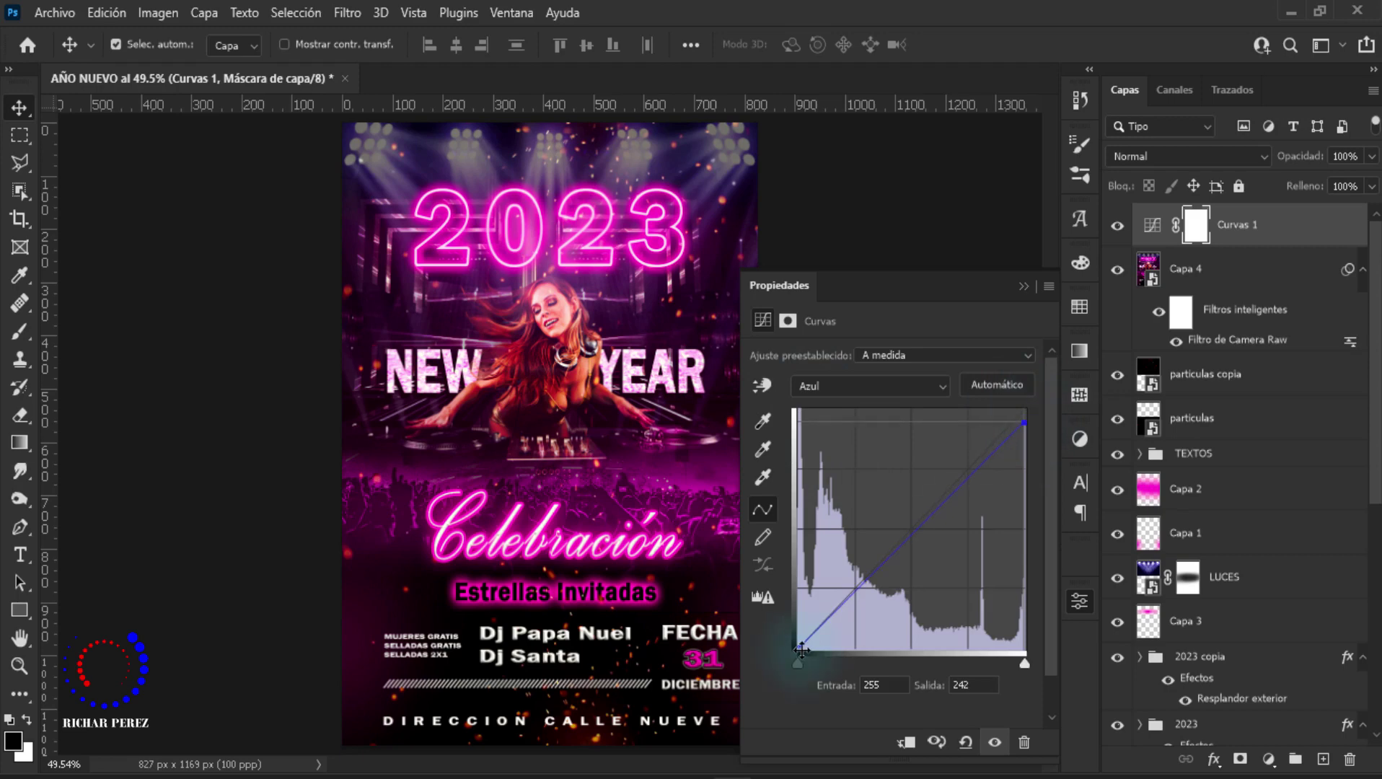
pyautogui.moveTo(802, 650); pyautogui.dragTo(785, 635)
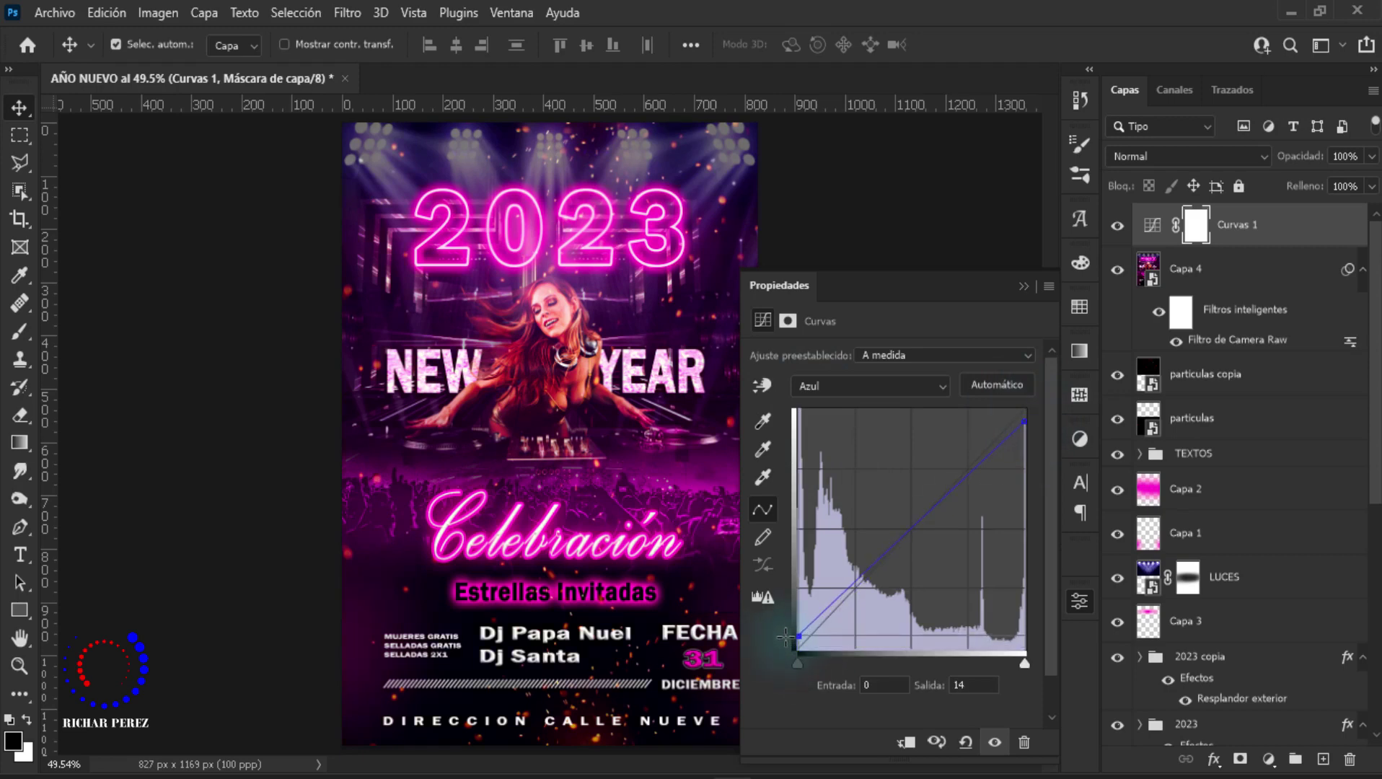
# Step: Close Curves properties and toggle the Curves 1 layer's visibility off and on to compare
pyautogui.click(1022, 287)
pyautogui.scroll(1, 1021, 291)
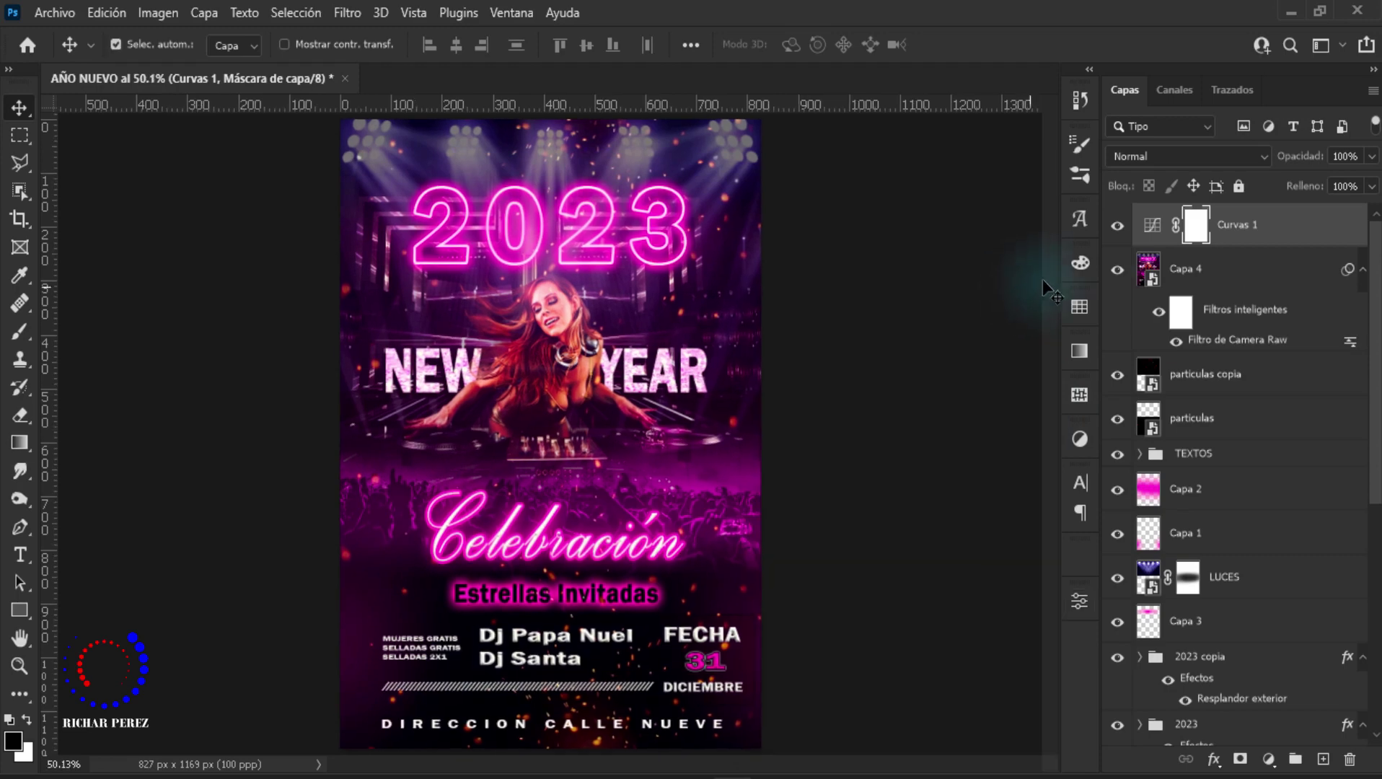
pyautogui.click(1152, 226)
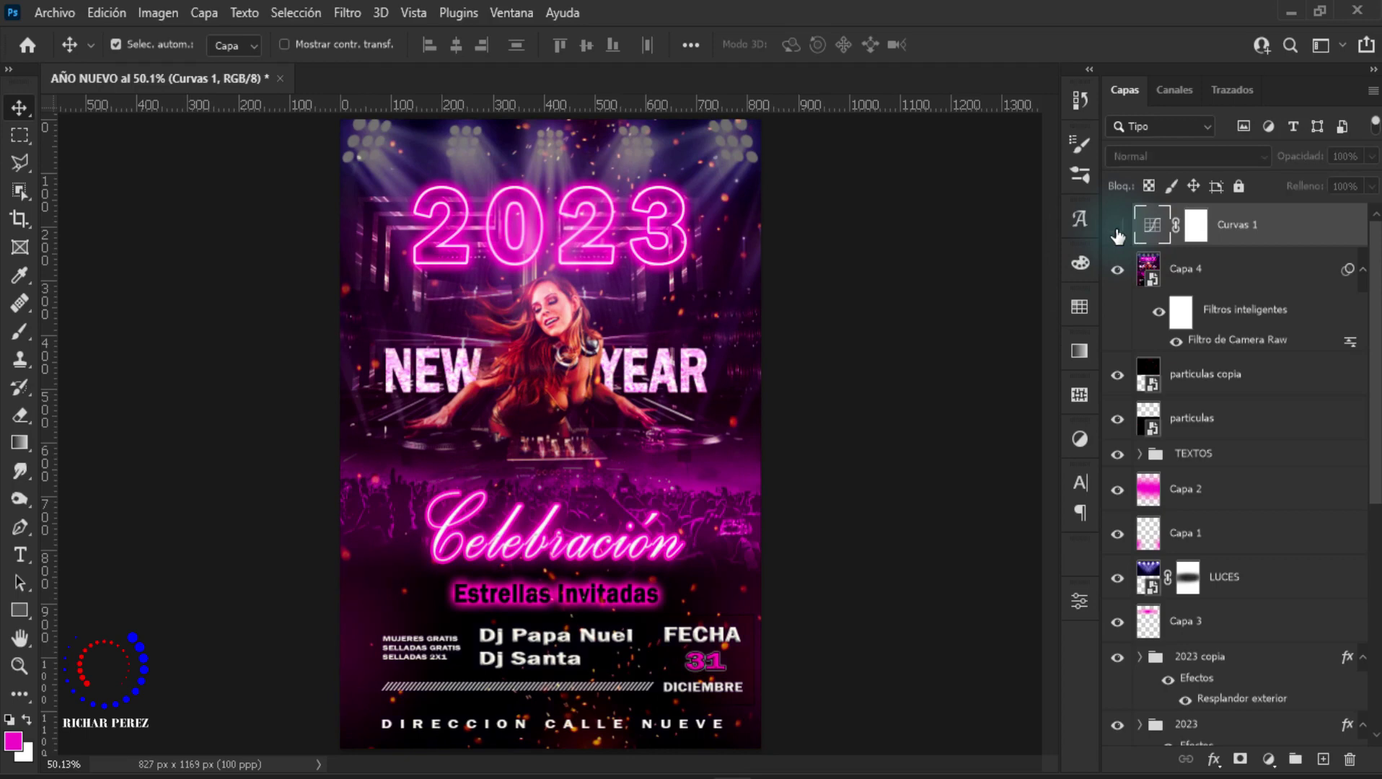
pyautogui.click(1117, 228)
pyautogui.click(1118, 230)
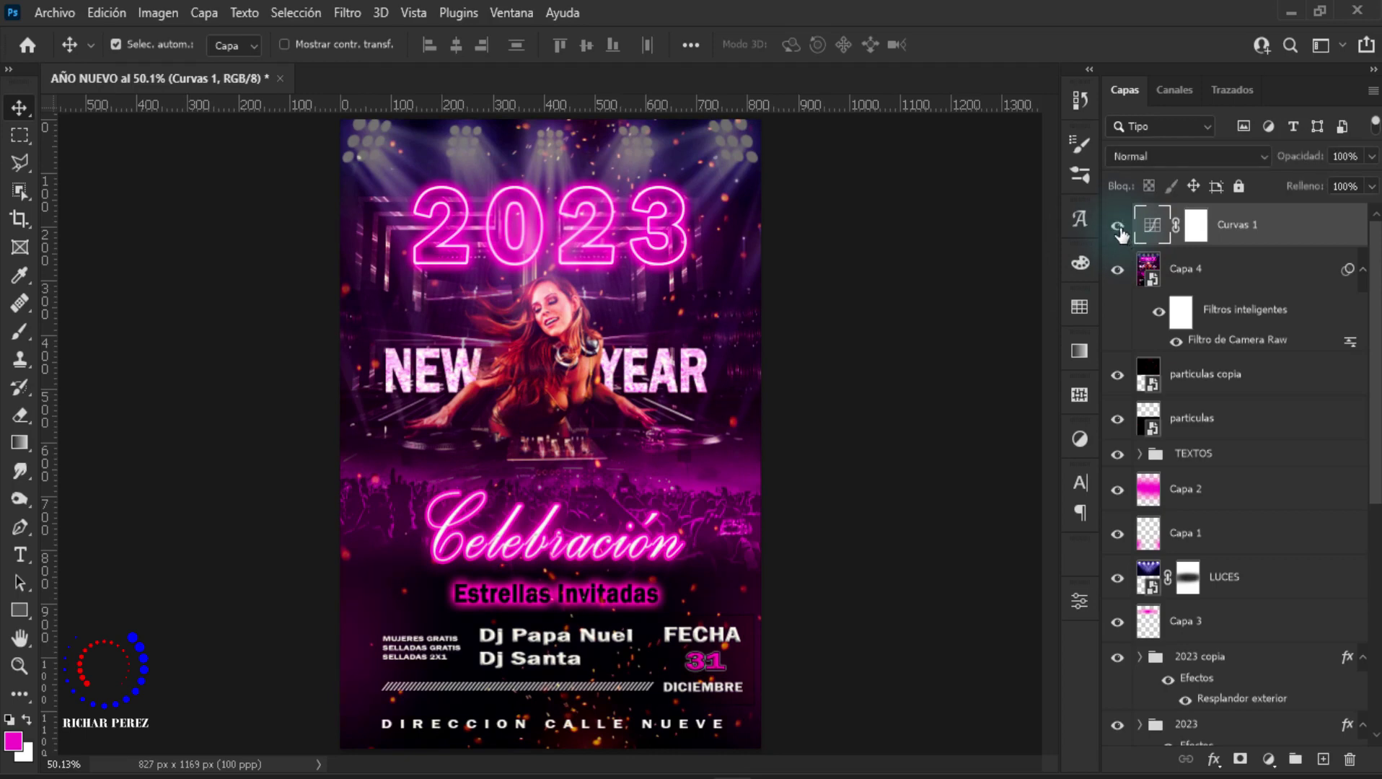